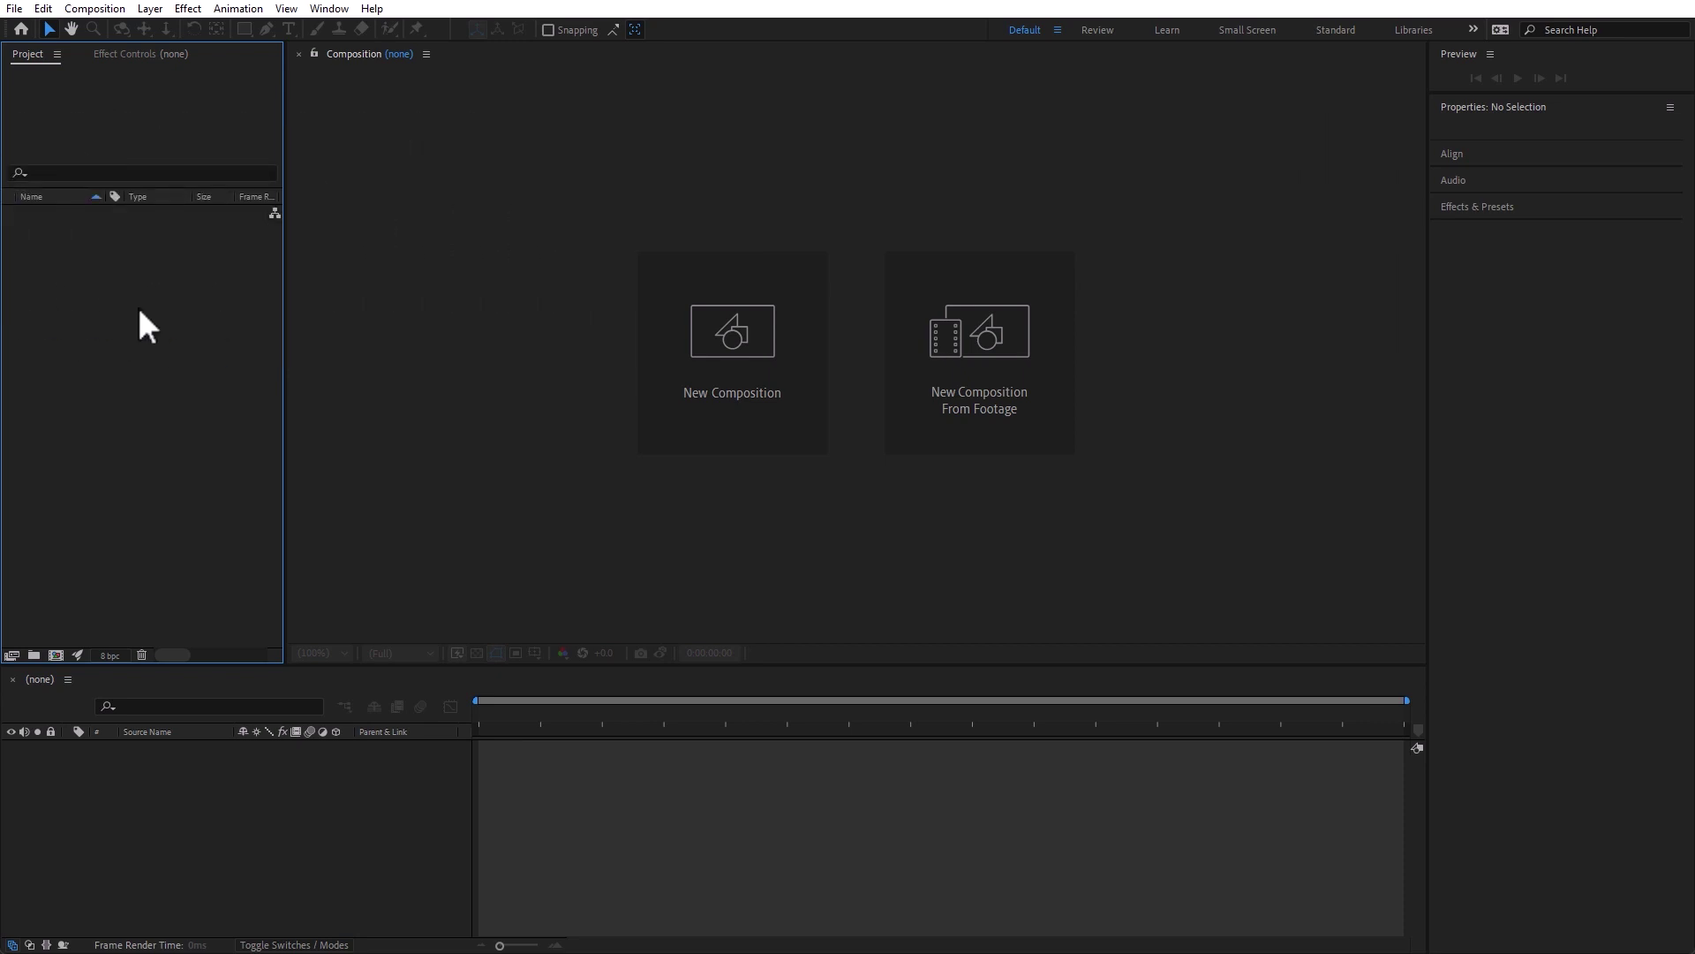
# Create a 1920x1080, 29.97 fps composition named "Text Animation"
pyautogui.hotkey('ctrl', 'n')
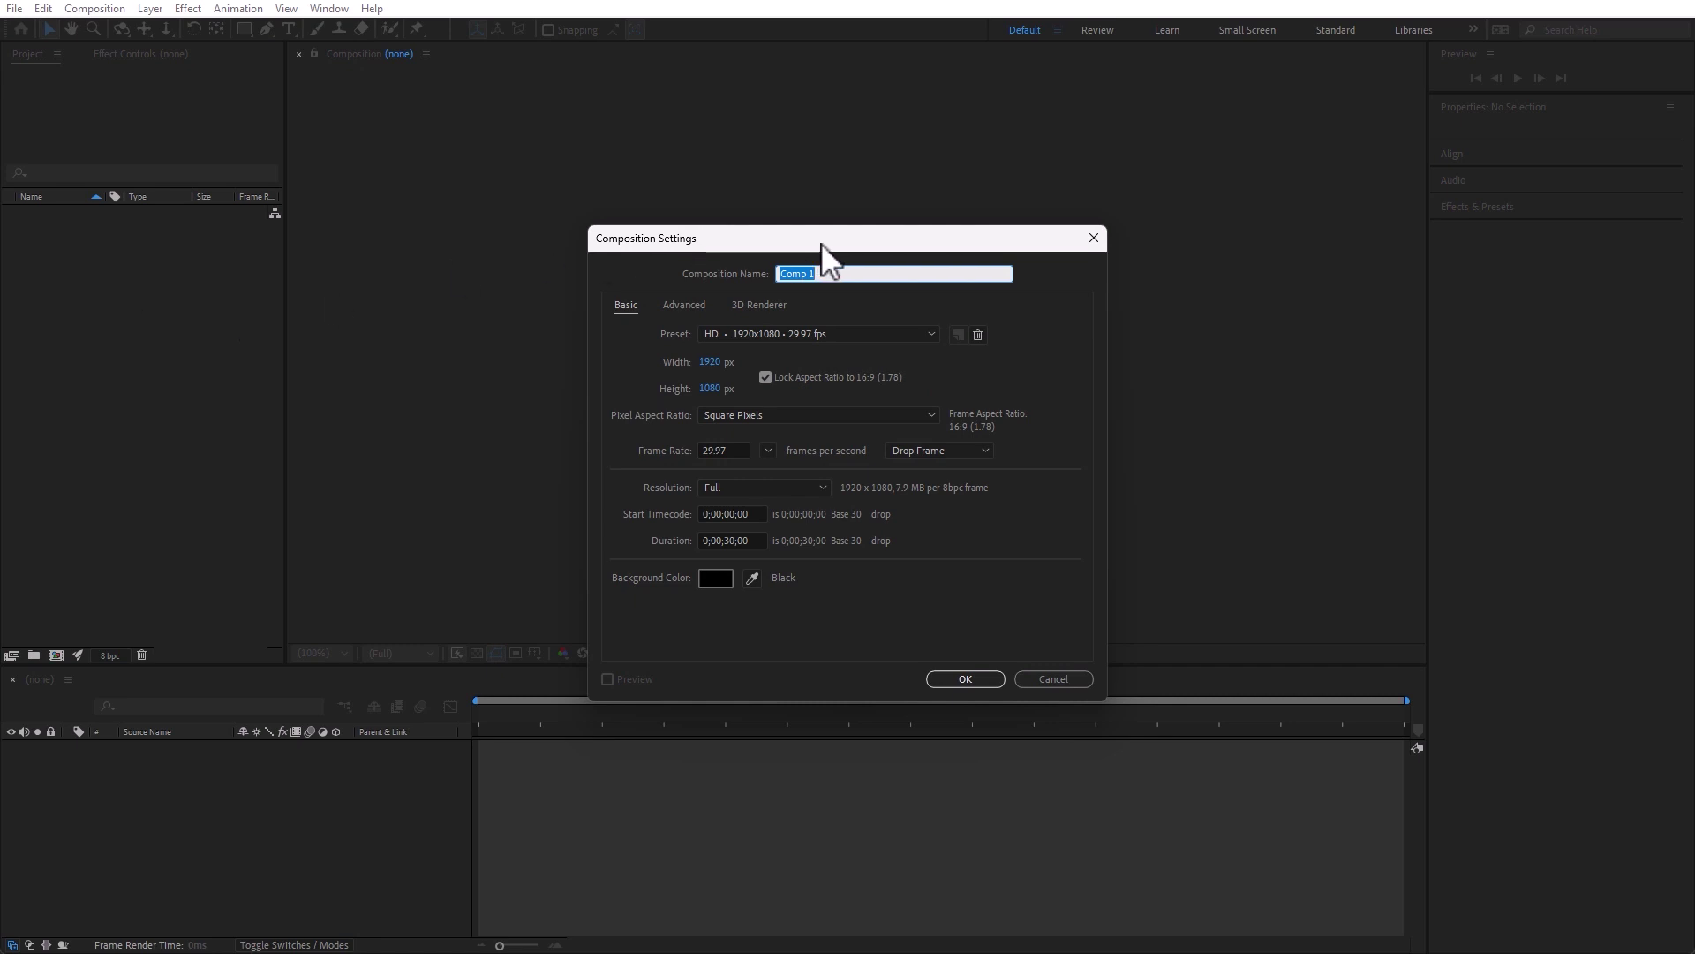
pyautogui.write('Text Animation')
pyautogui.click(975, 680)
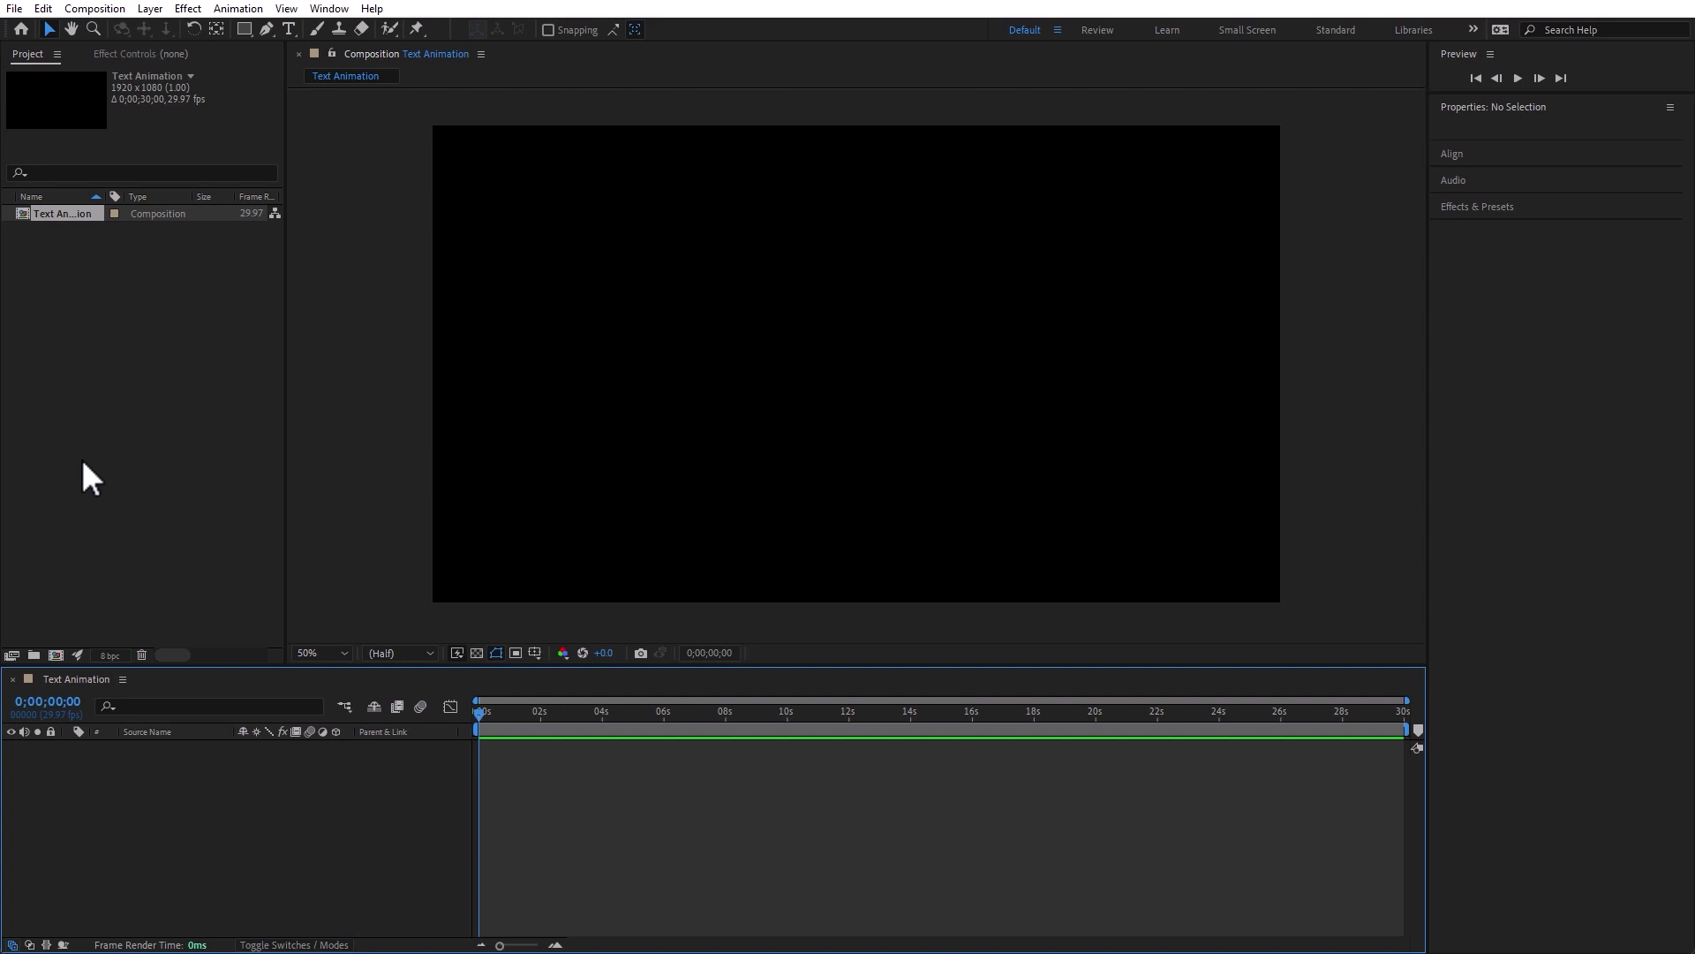
# Draw a paragraph text box in the upper middle of the frame with the Horizontal Type tool and enter "And then I can type"
pyautogui.click(288, 27)
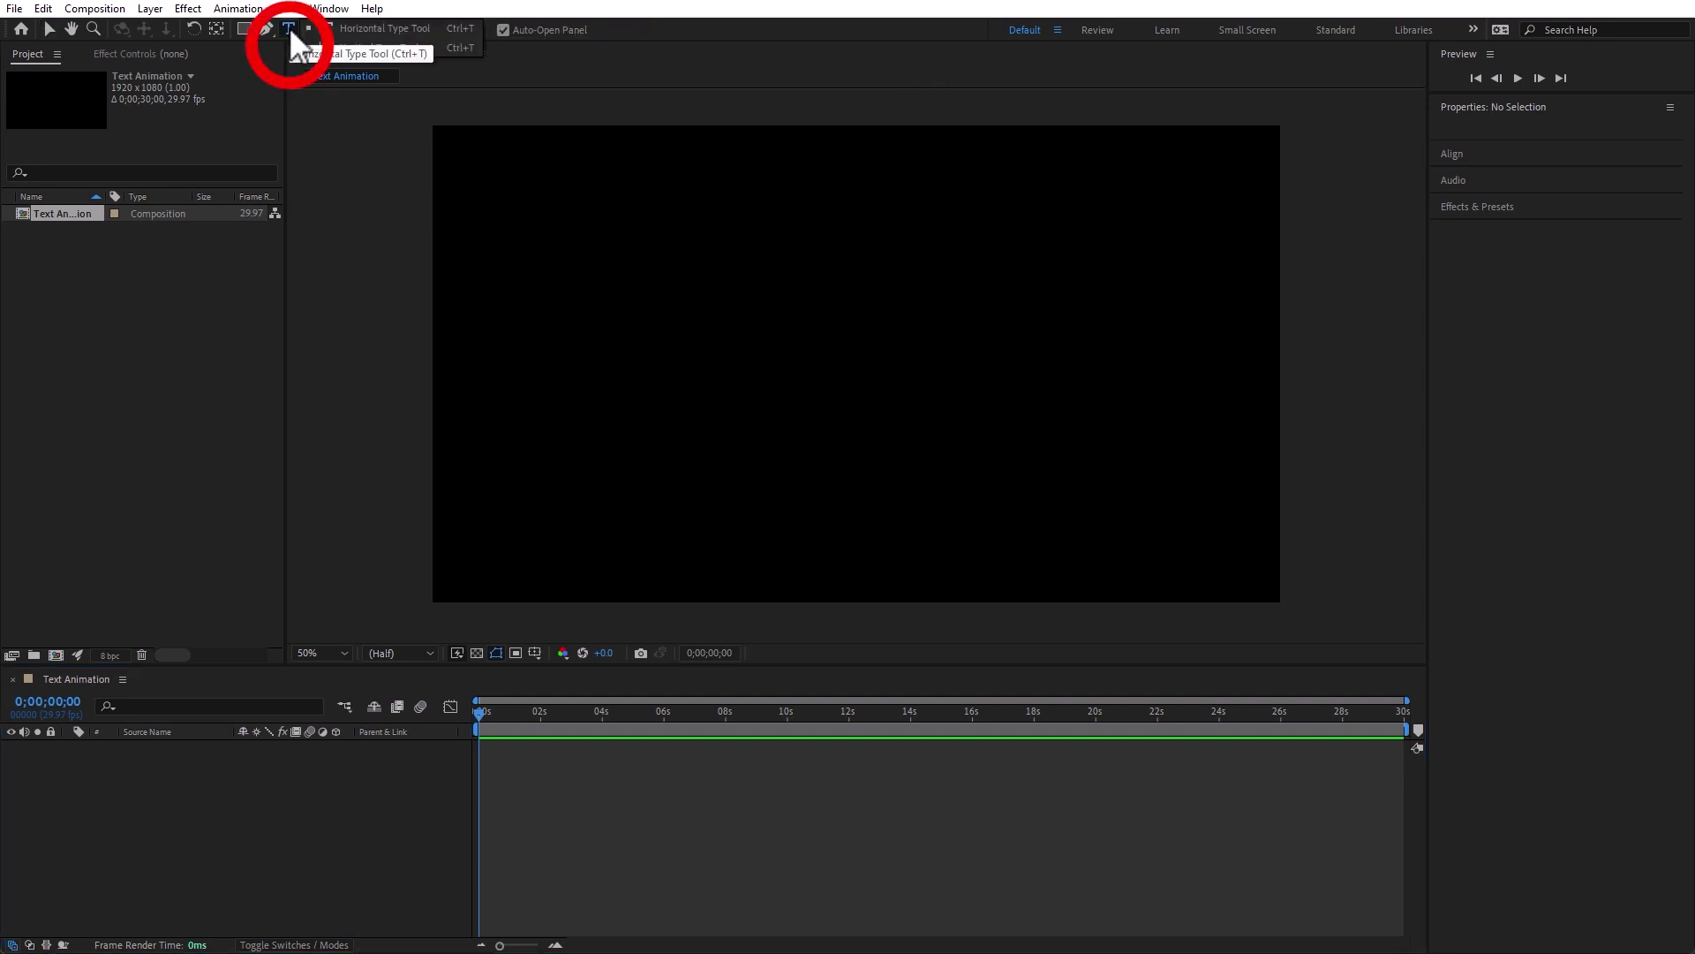
pyautogui.click(435, 31)
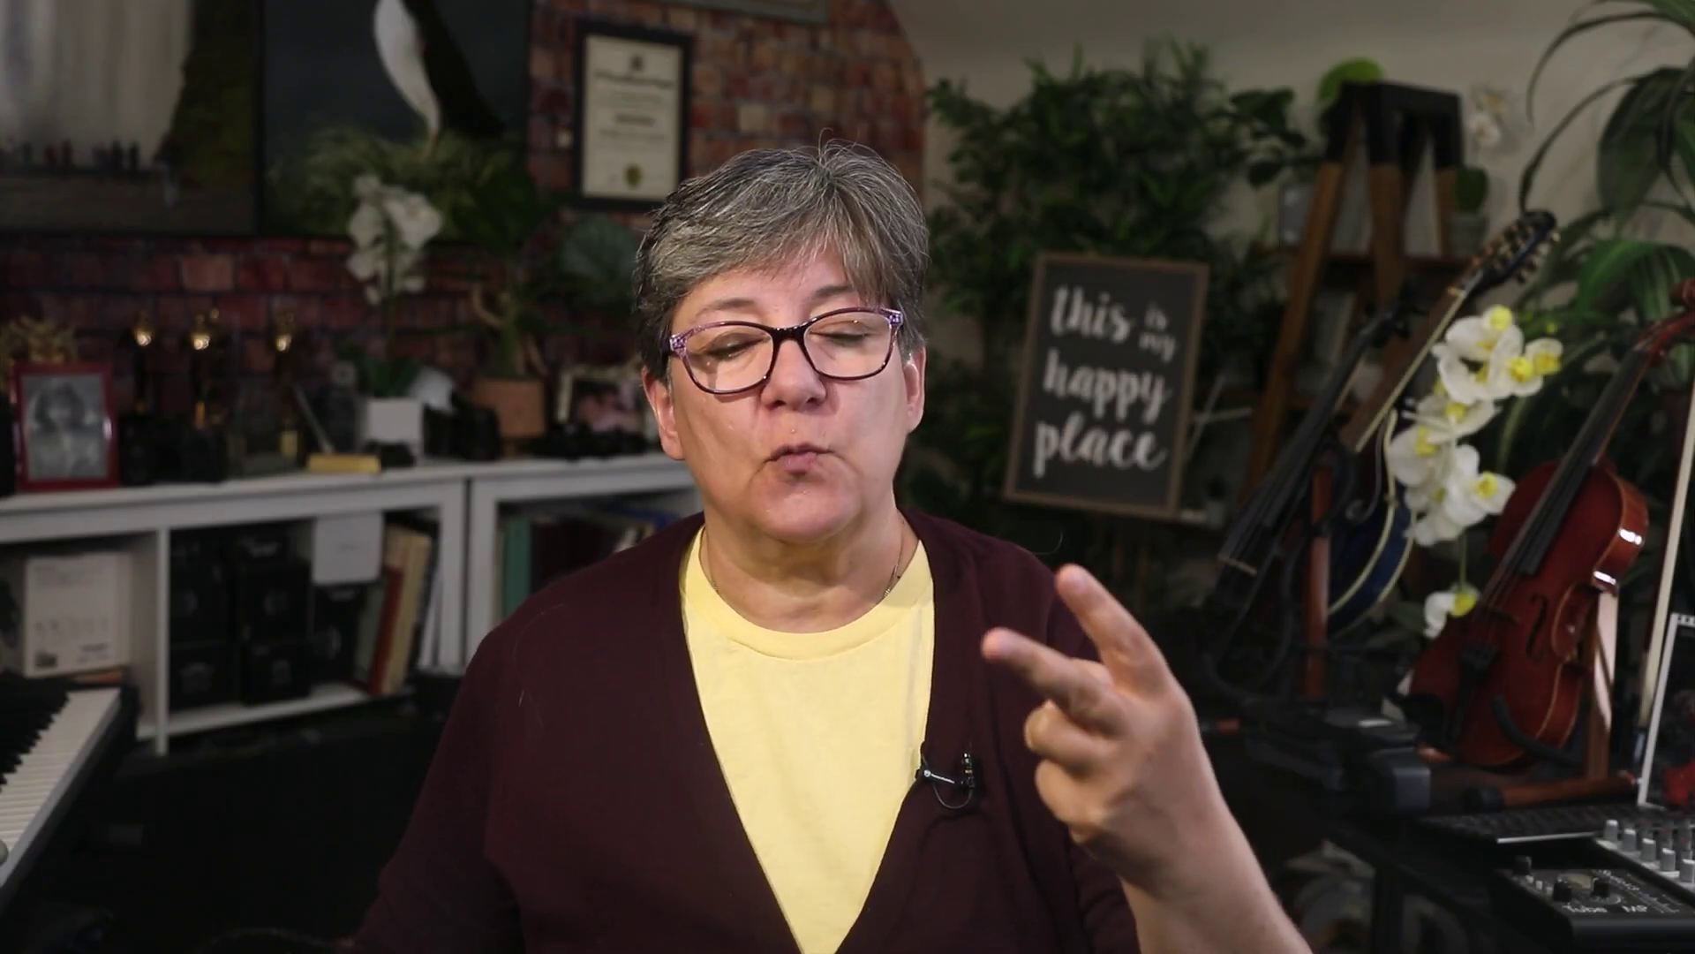
pyautogui.moveTo(642, 295); pyautogui.dragTo(1065, 402)
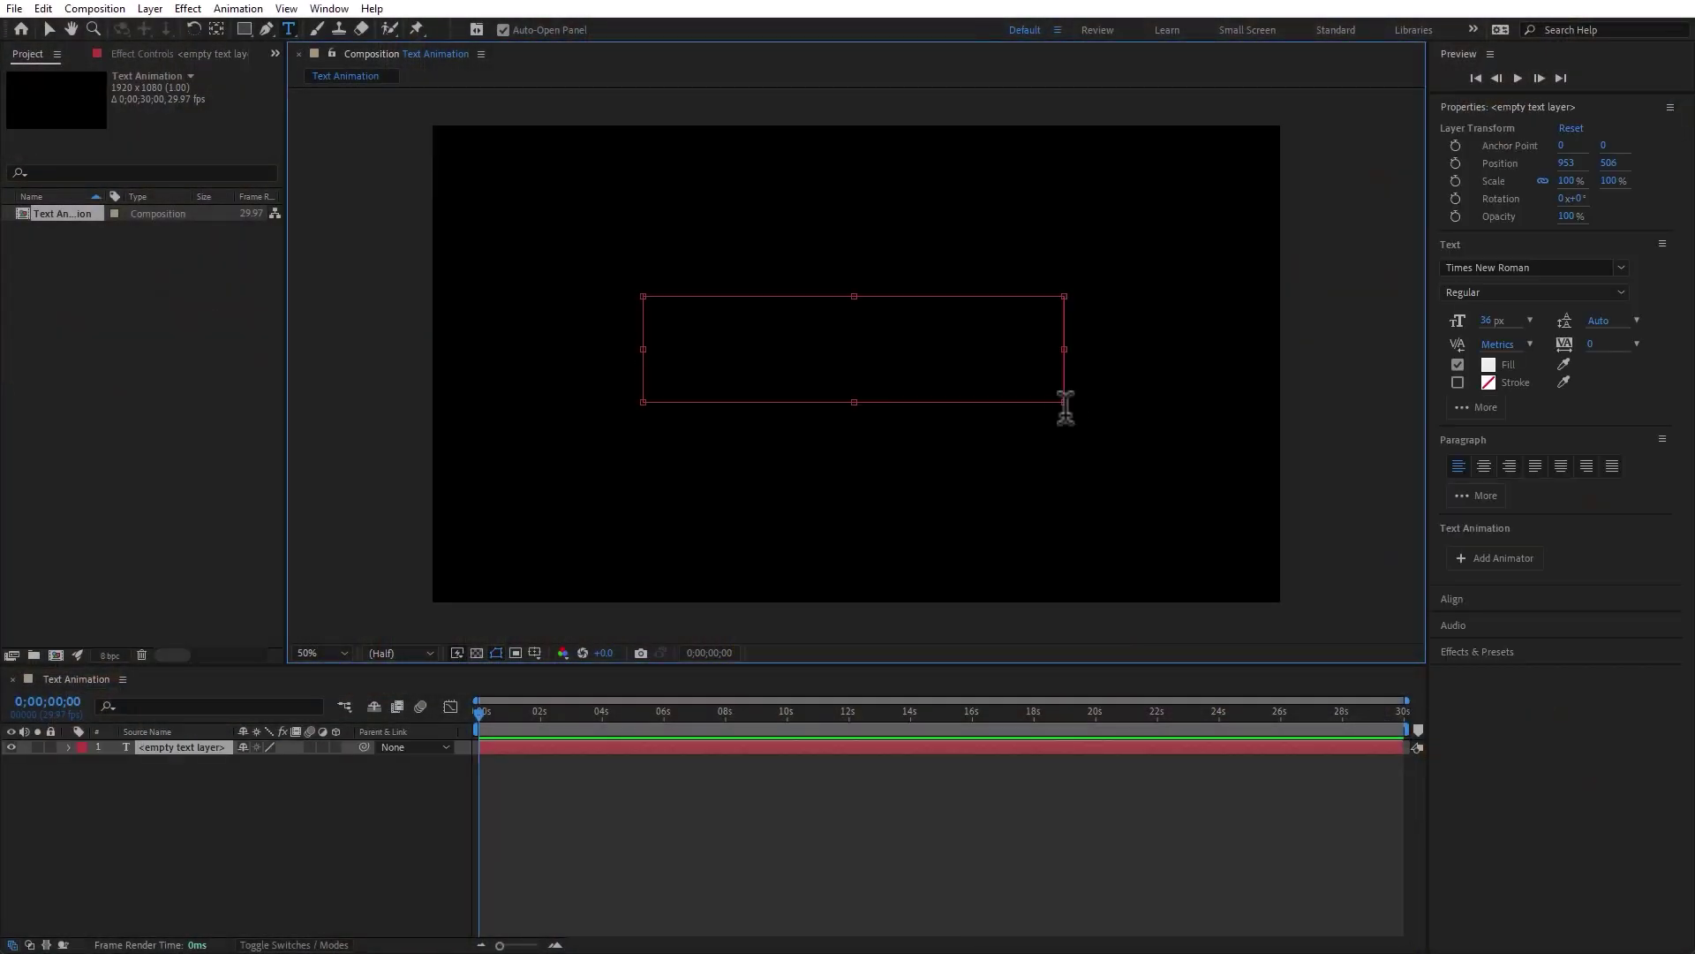
pyautogui.write('And then I can type')
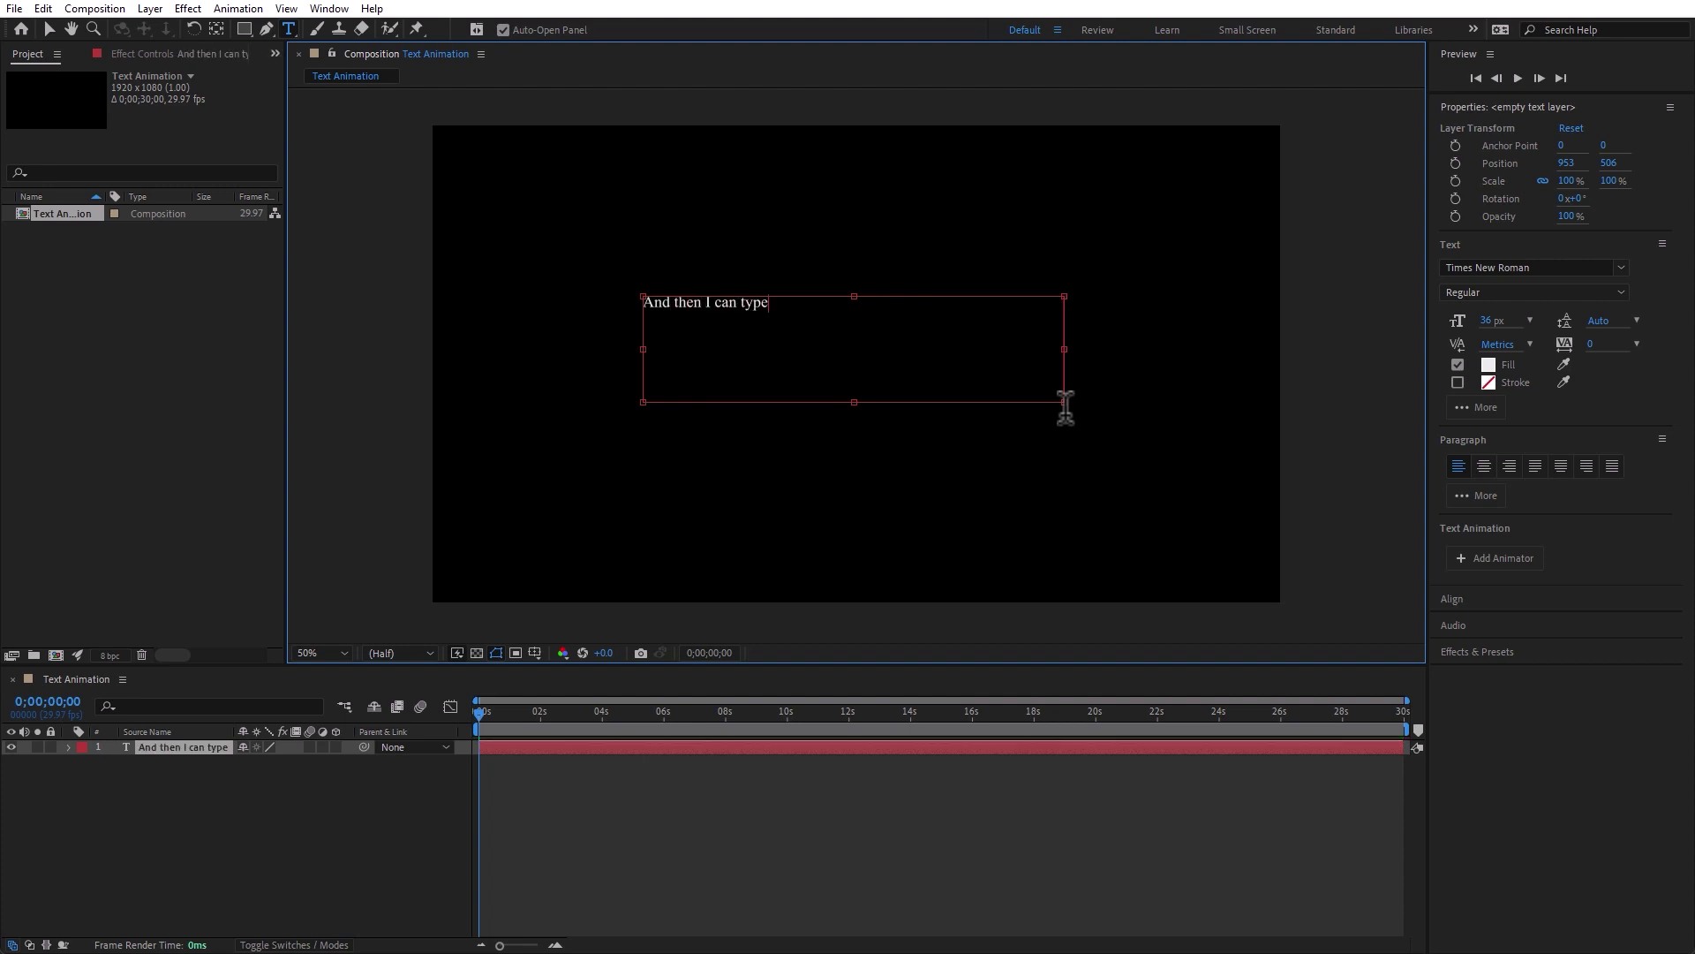
pyautogui.click(139, 888)
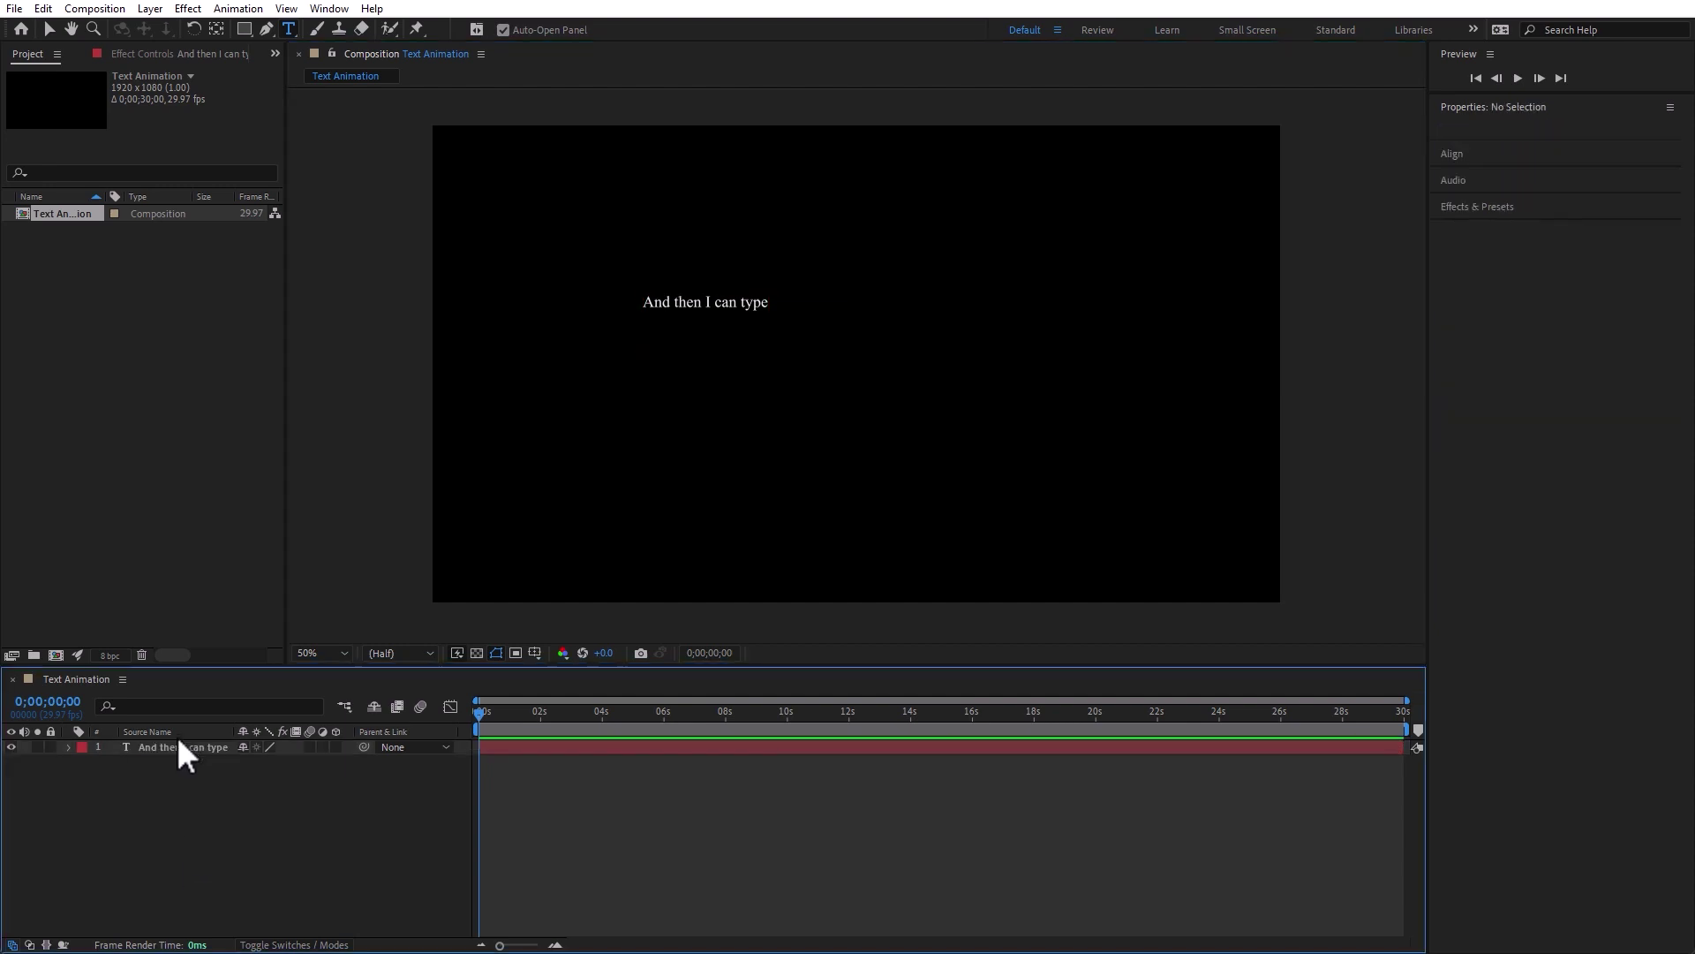
# Delete the "And then I can type" text layer
pyautogui.click(183, 745)
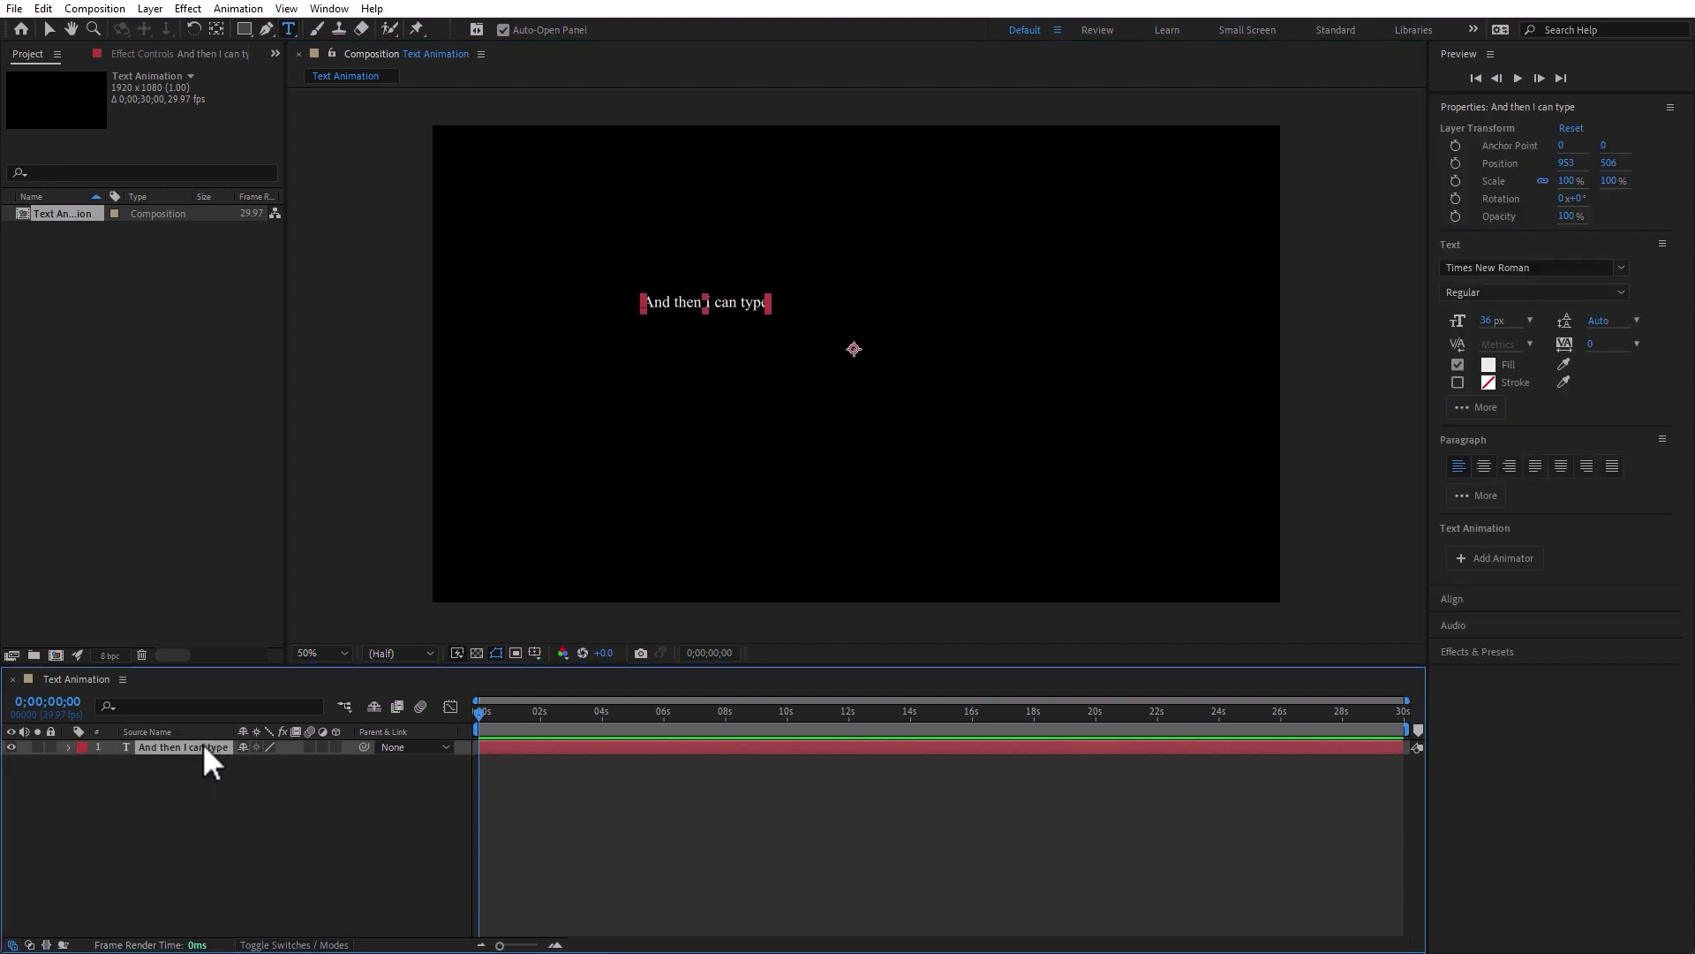
pyautogui.press('Delete')
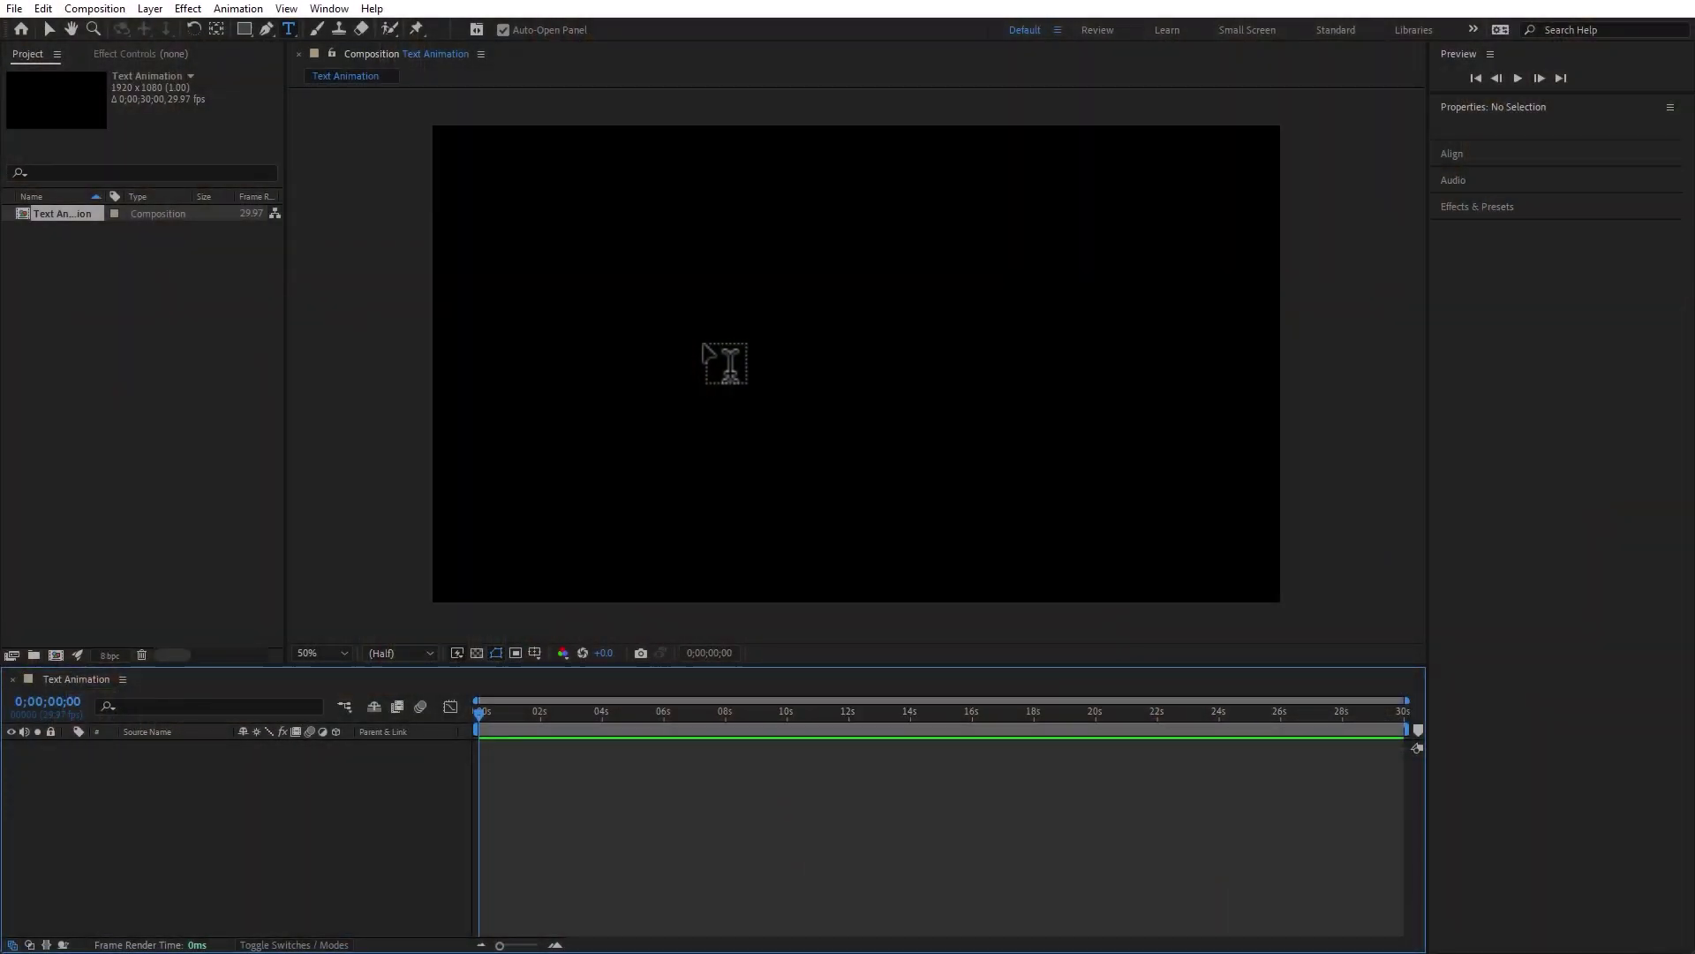
# Add point text starting with "And then type" and continue it with filler characters until the line runs past the frame edge
pyautogui.click(704, 344)
pyautogui.write('And then type')
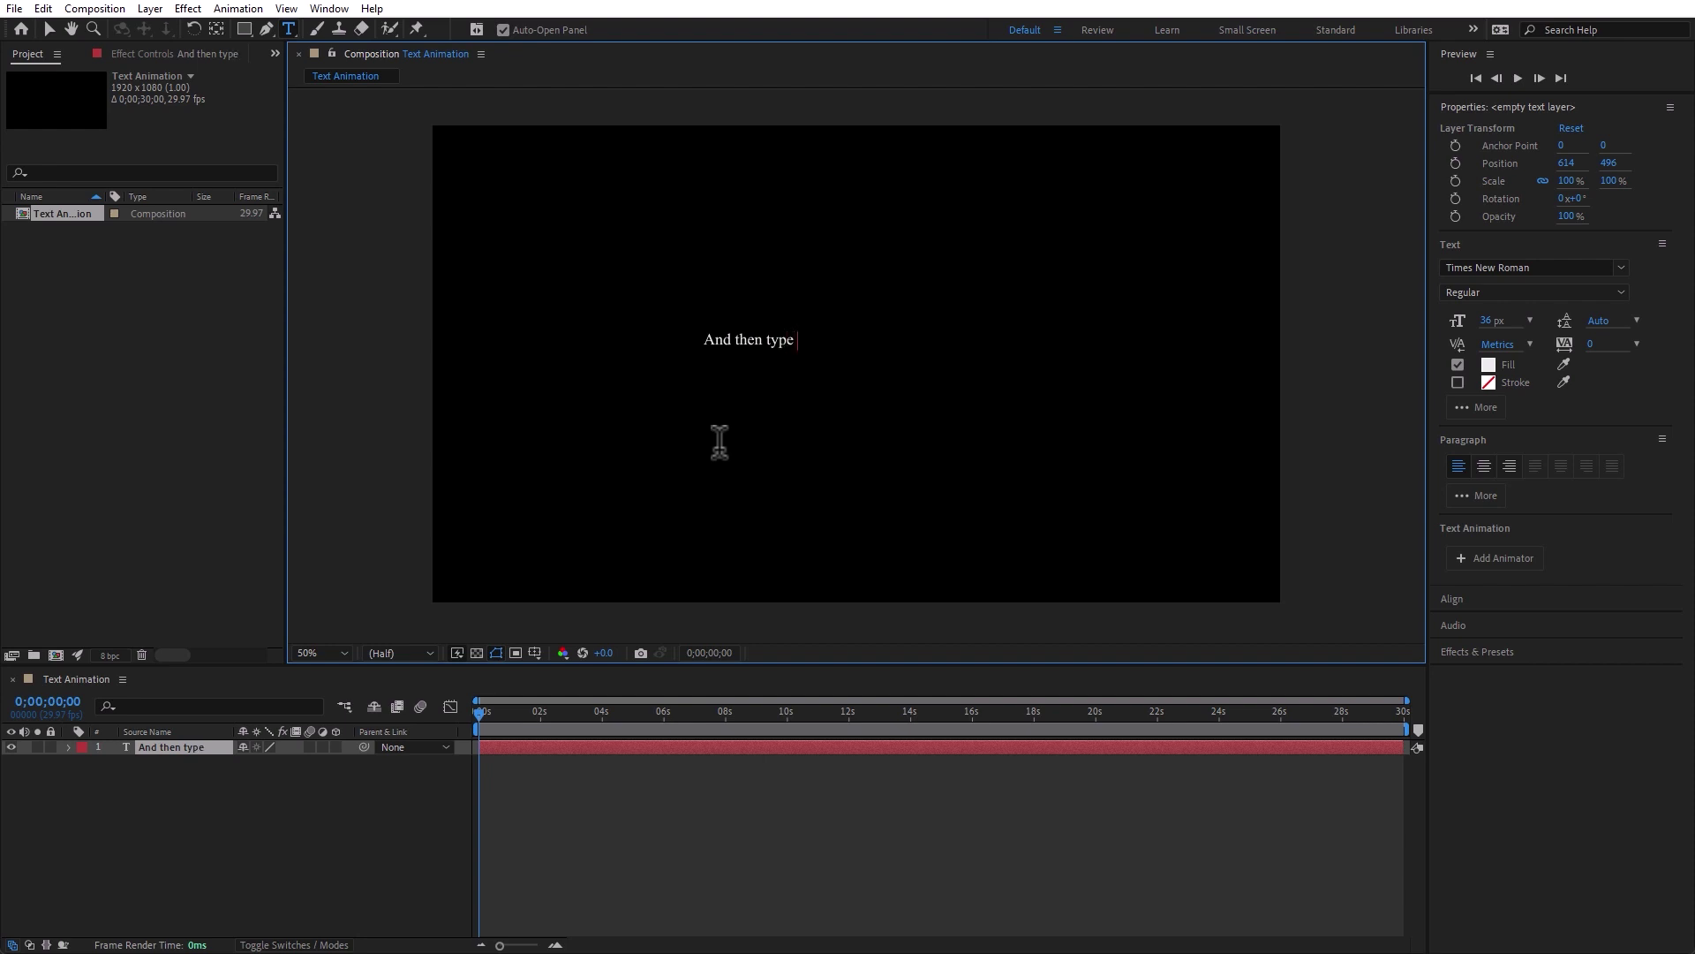
pyautogui.write(' kjfhjhAFh.SMKDG.')
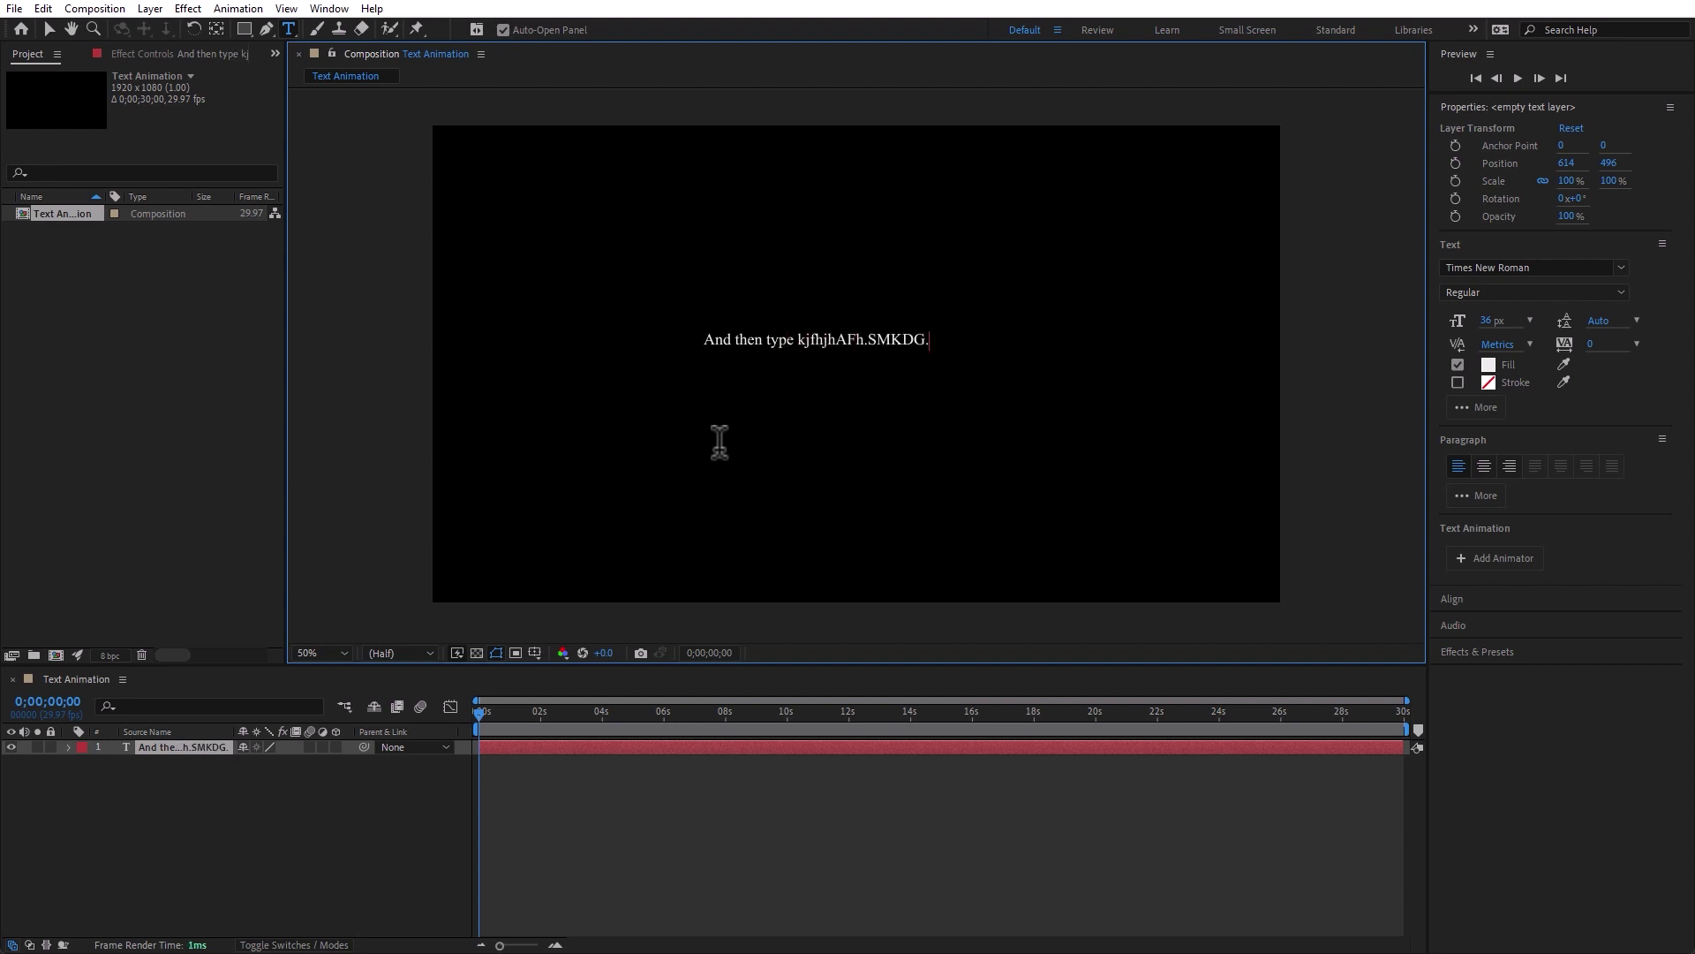
pyautogui.write('dsghkhslkghS/LKGD/Lkjsg/lkjs/lgj/lsdjg/ljS?LjkS?Lgj')
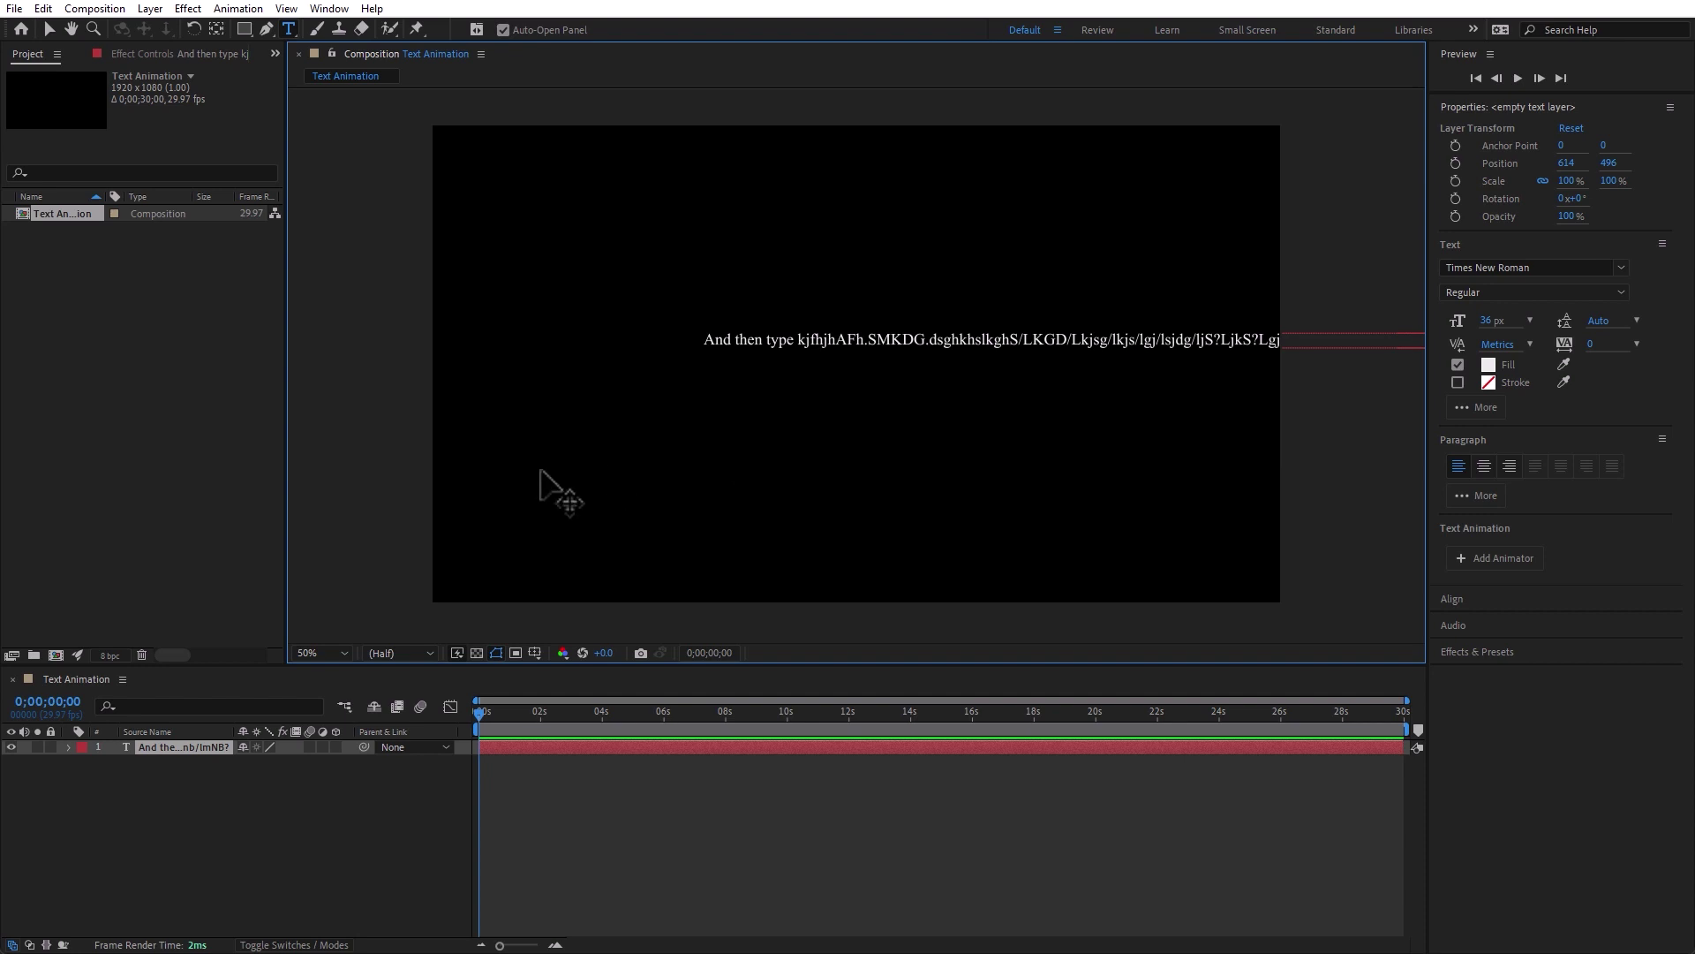
# Delete the overlong point text layer
pyautogui.click(205, 838)
pyautogui.click(202, 747)
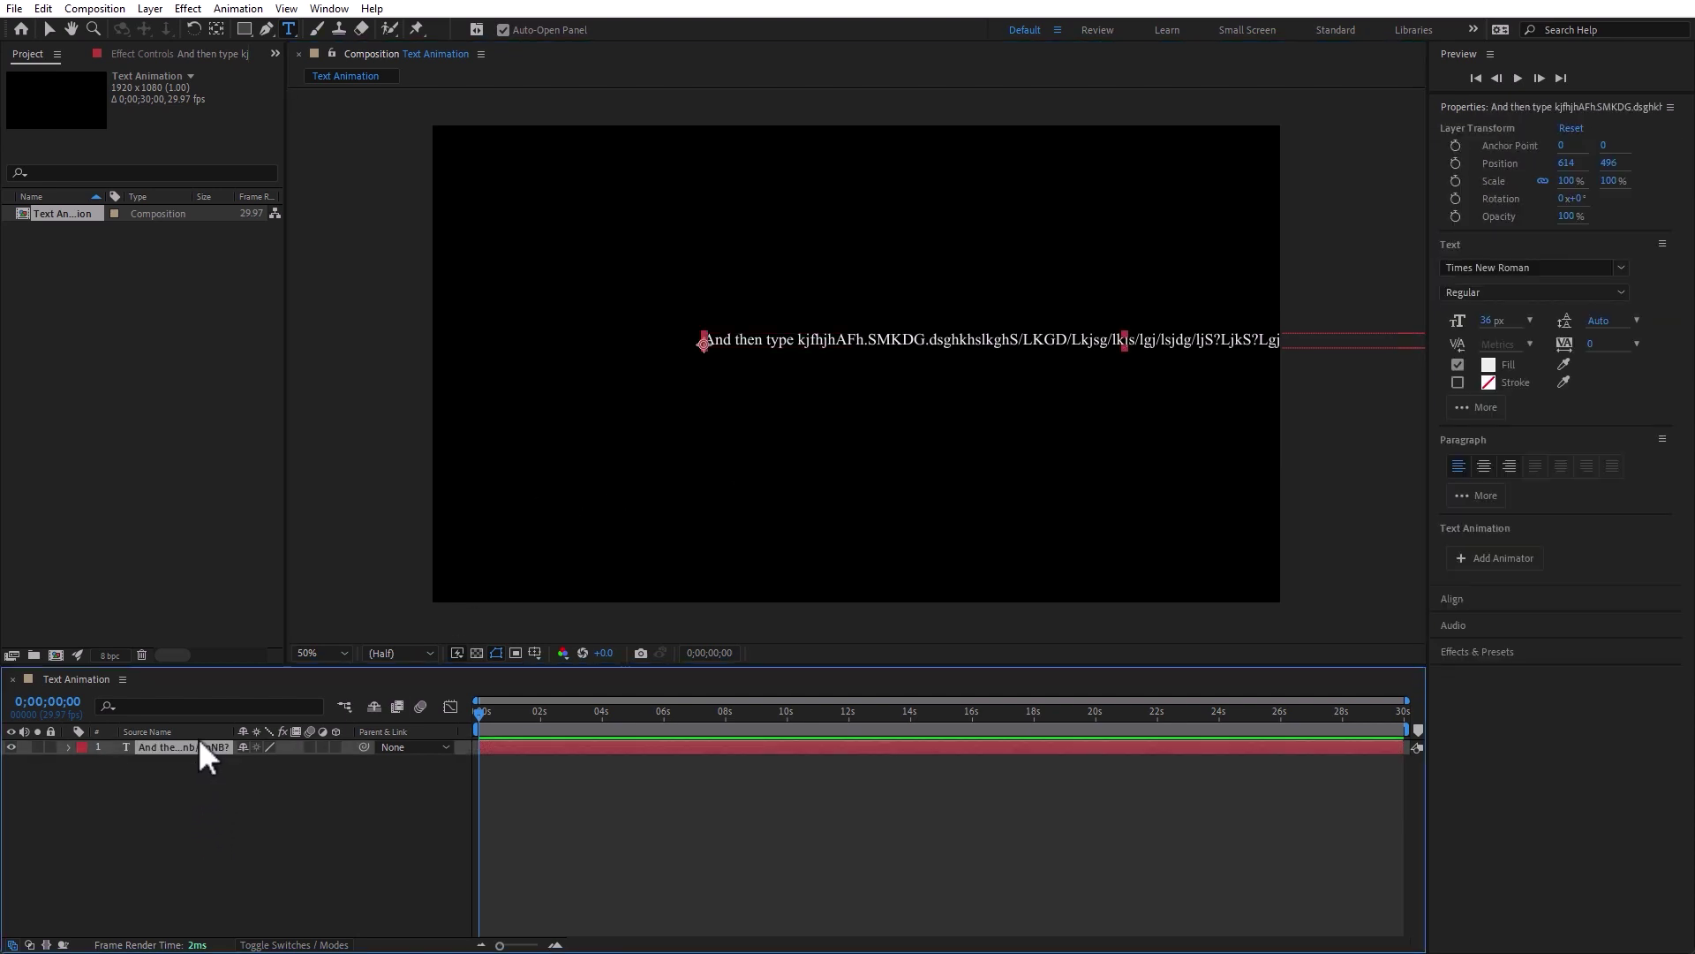
pyautogui.press('Delete')
# Draw a larger paragraph text box across the middle of the frame with the Horizontal Type tool and fill it with random filler text
pyautogui.press('q')
pyautogui.click(289, 29)
pyautogui.moveTo(625, 245); pyautogui.dragTo(1096, 464)
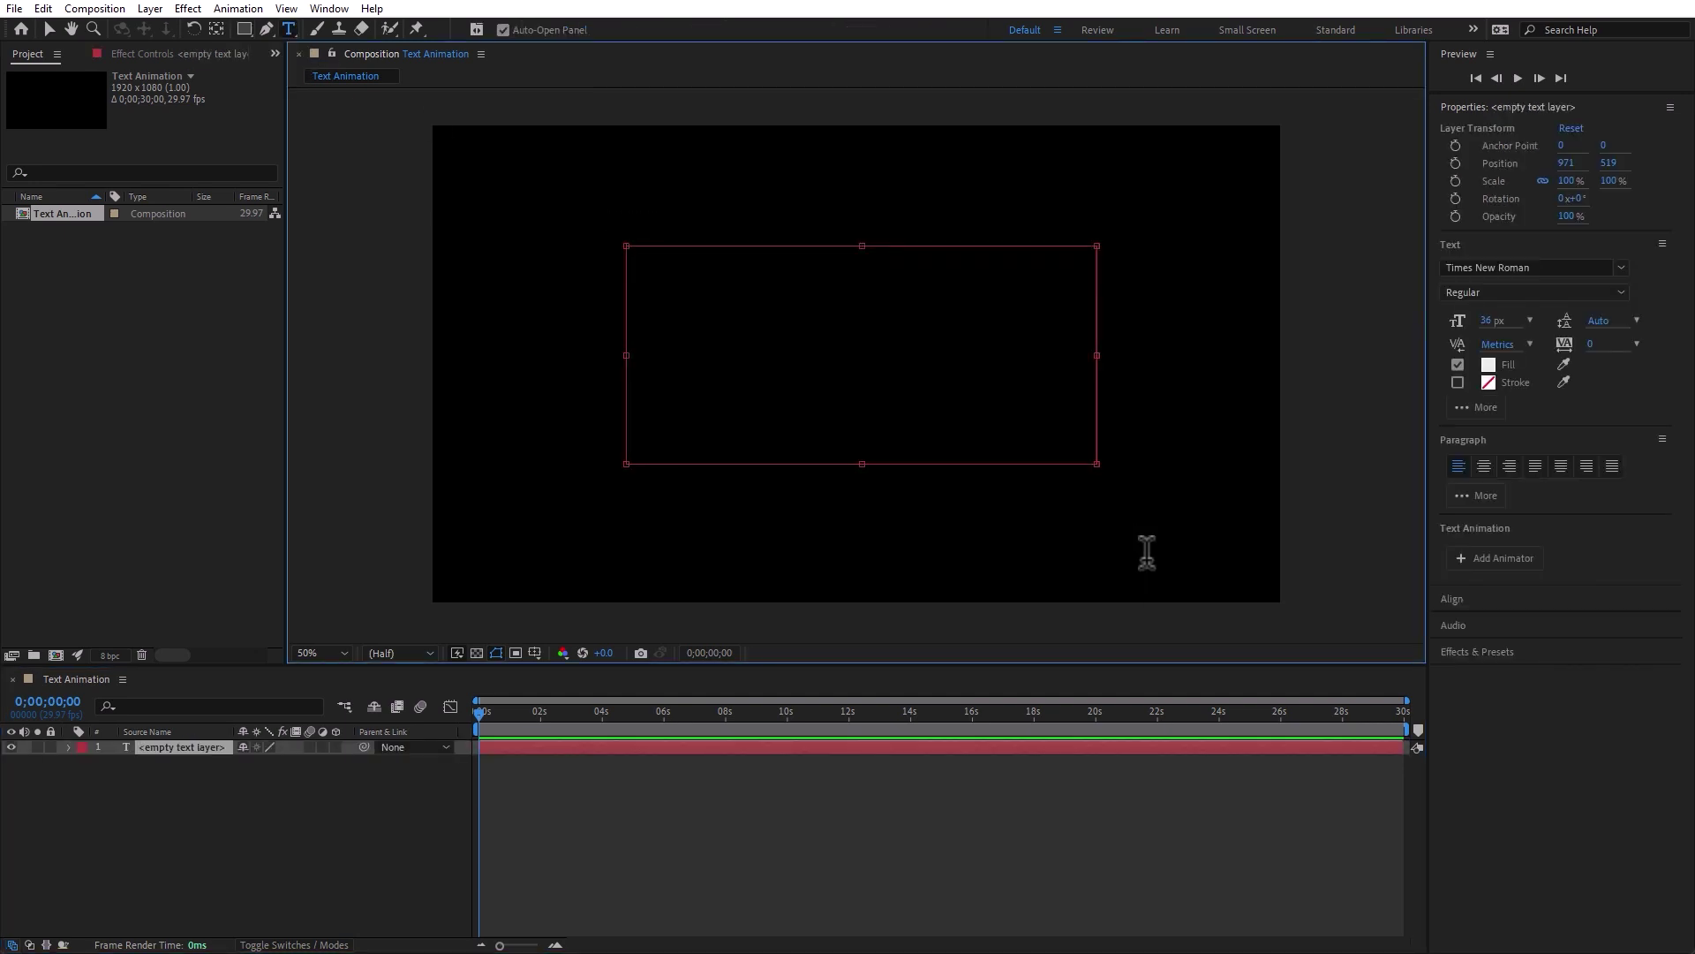
pyautogui.write('hgsdjkHGAJGalgfb,ANBFN,JBsnbdg.jkB.kmzx.khlseh')
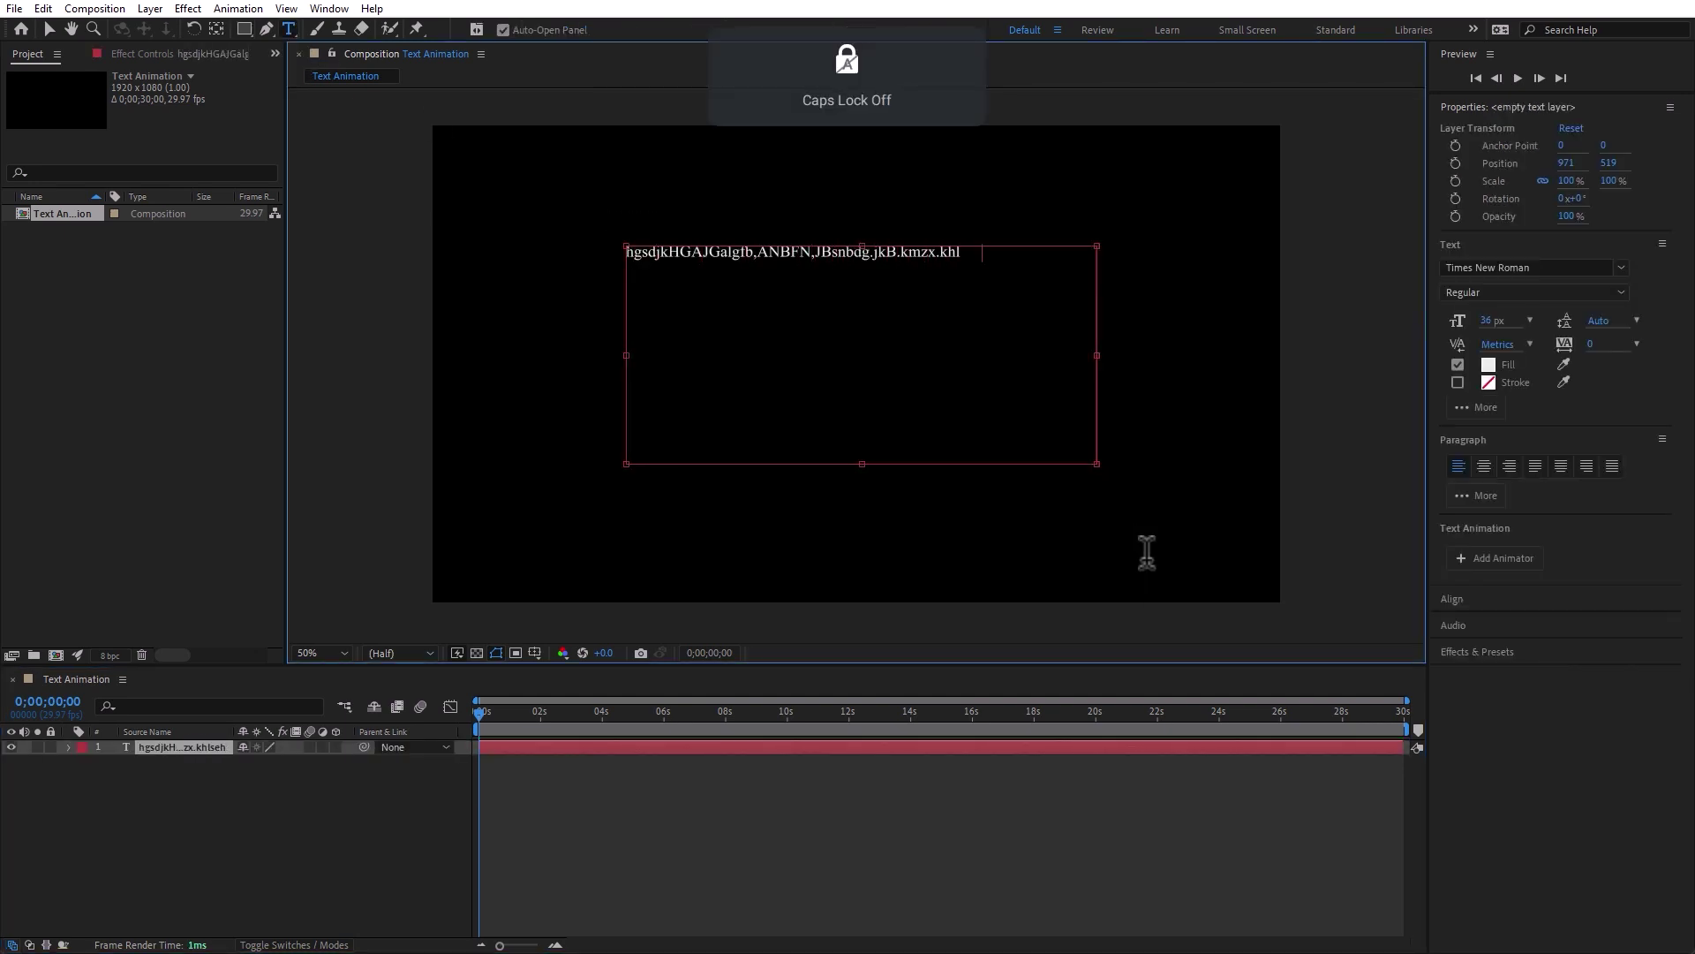
pyautogui.write('t; sjer;to she;oykhs;okh;o skeh;o shk;okhsdohgnlkfnb/lknzdf/lkdn/,znb/zl,b/,zLV<nz/')
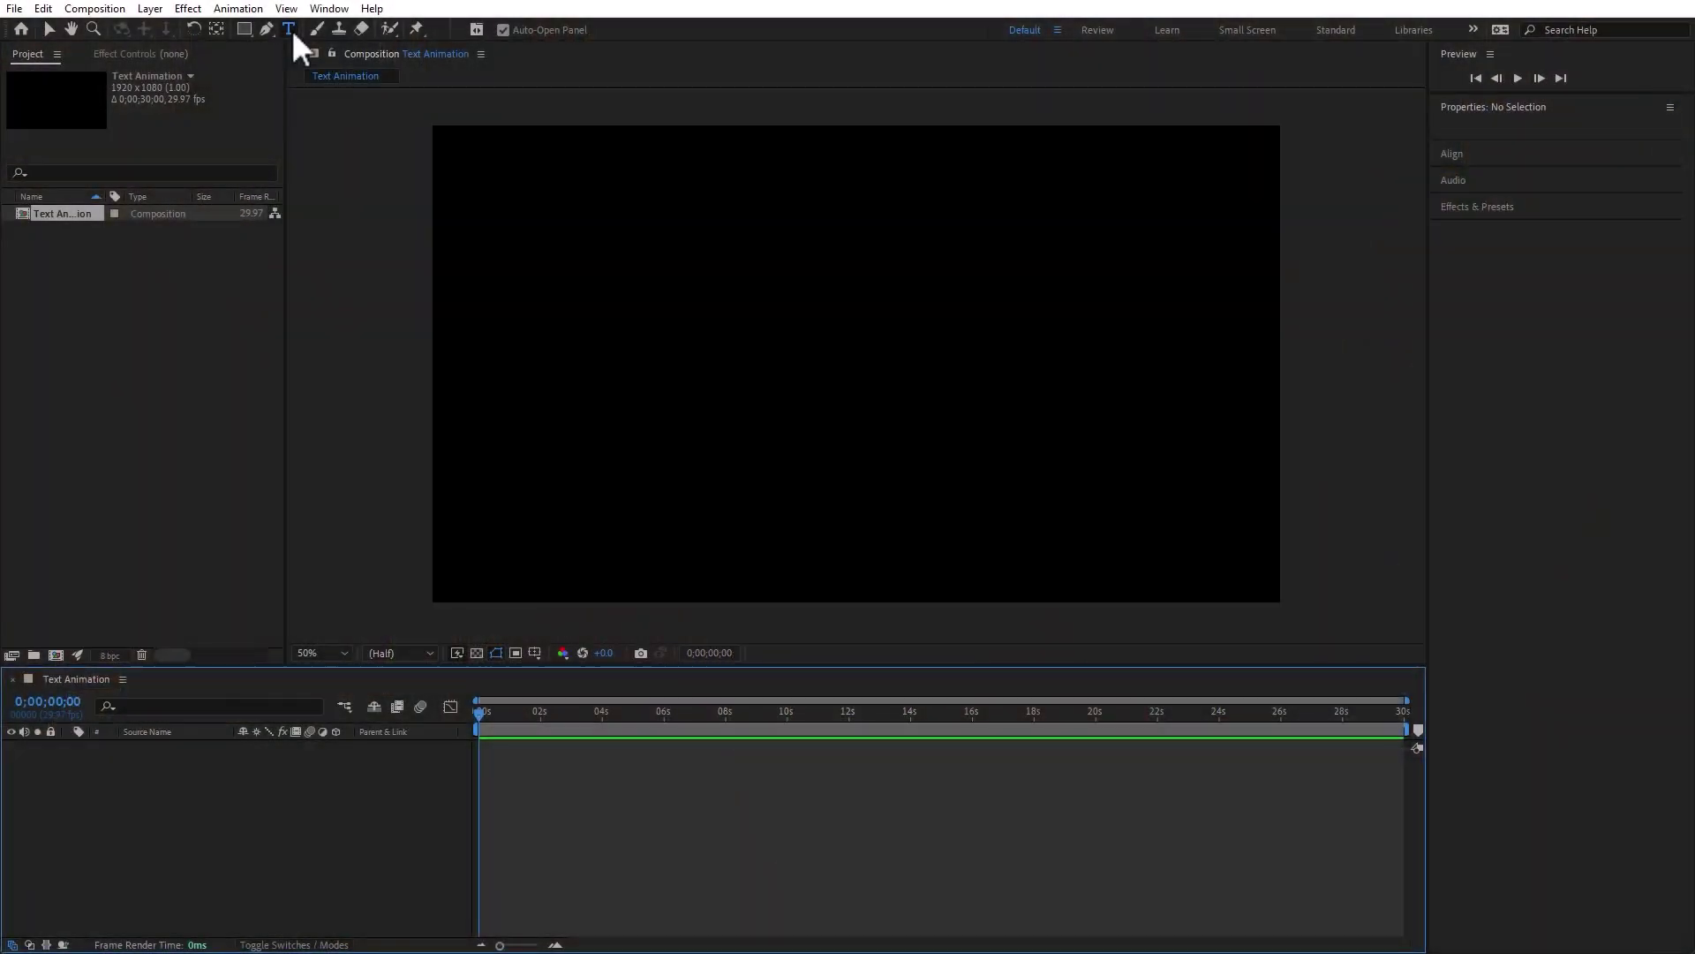
# Add point text reading "Text" near the frame's centre and set its font size to 297 px
pyautogui.click(739, 348)
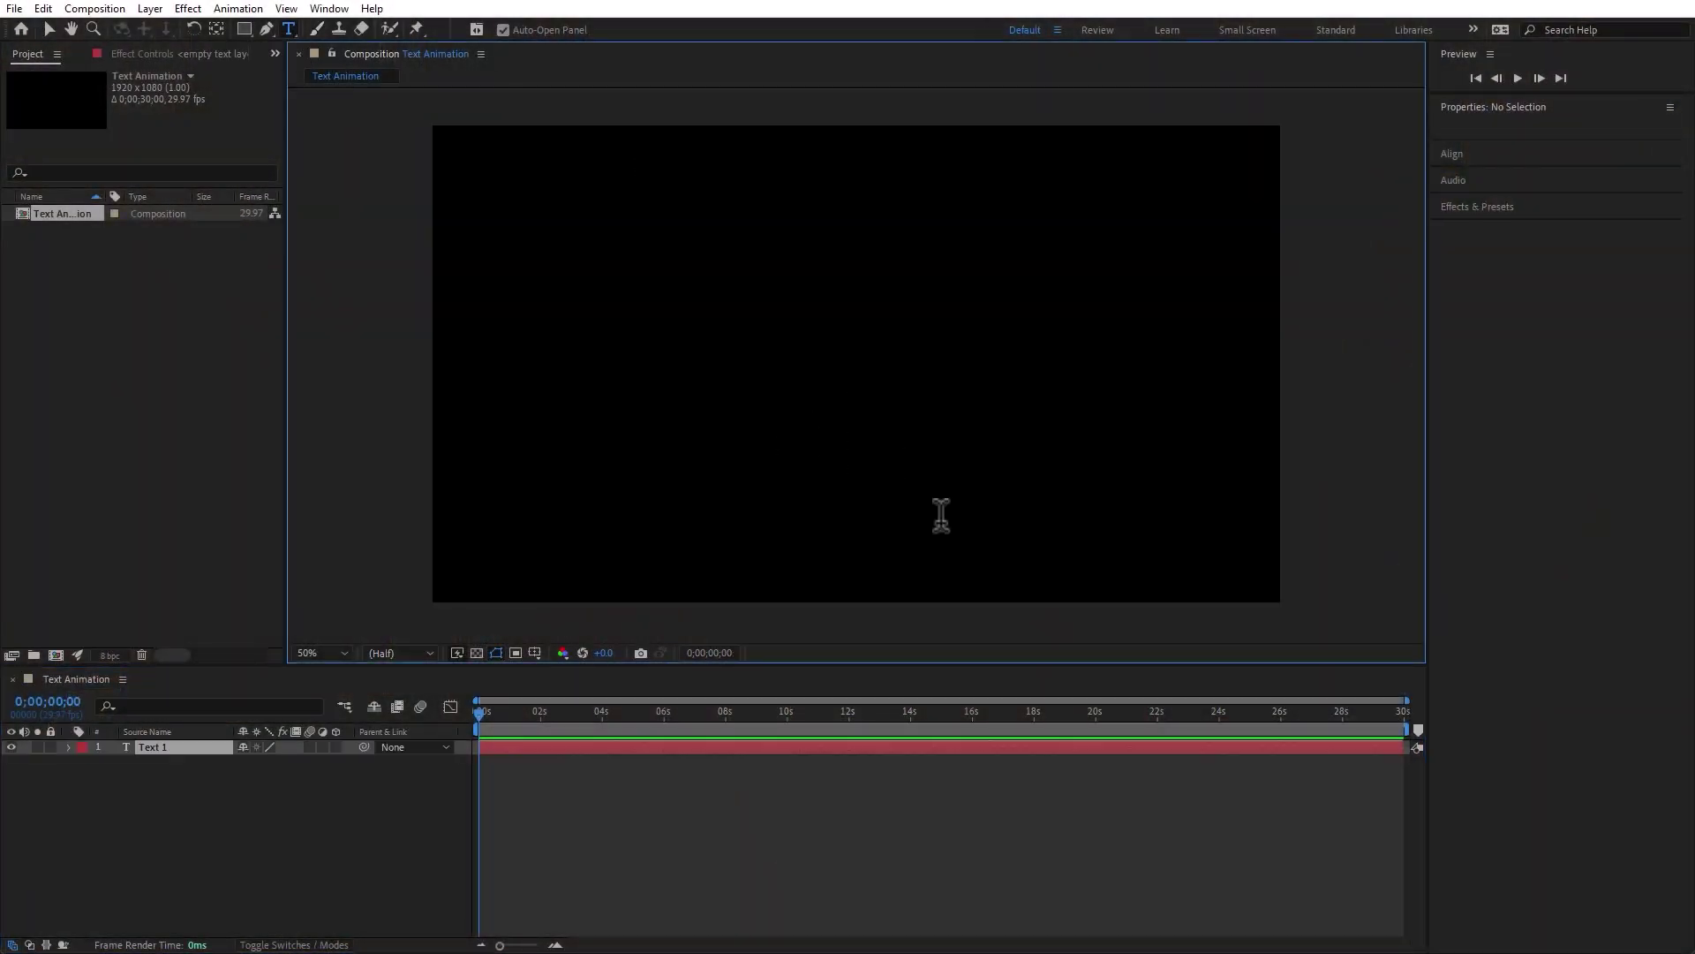
pyautogui.write('Text')
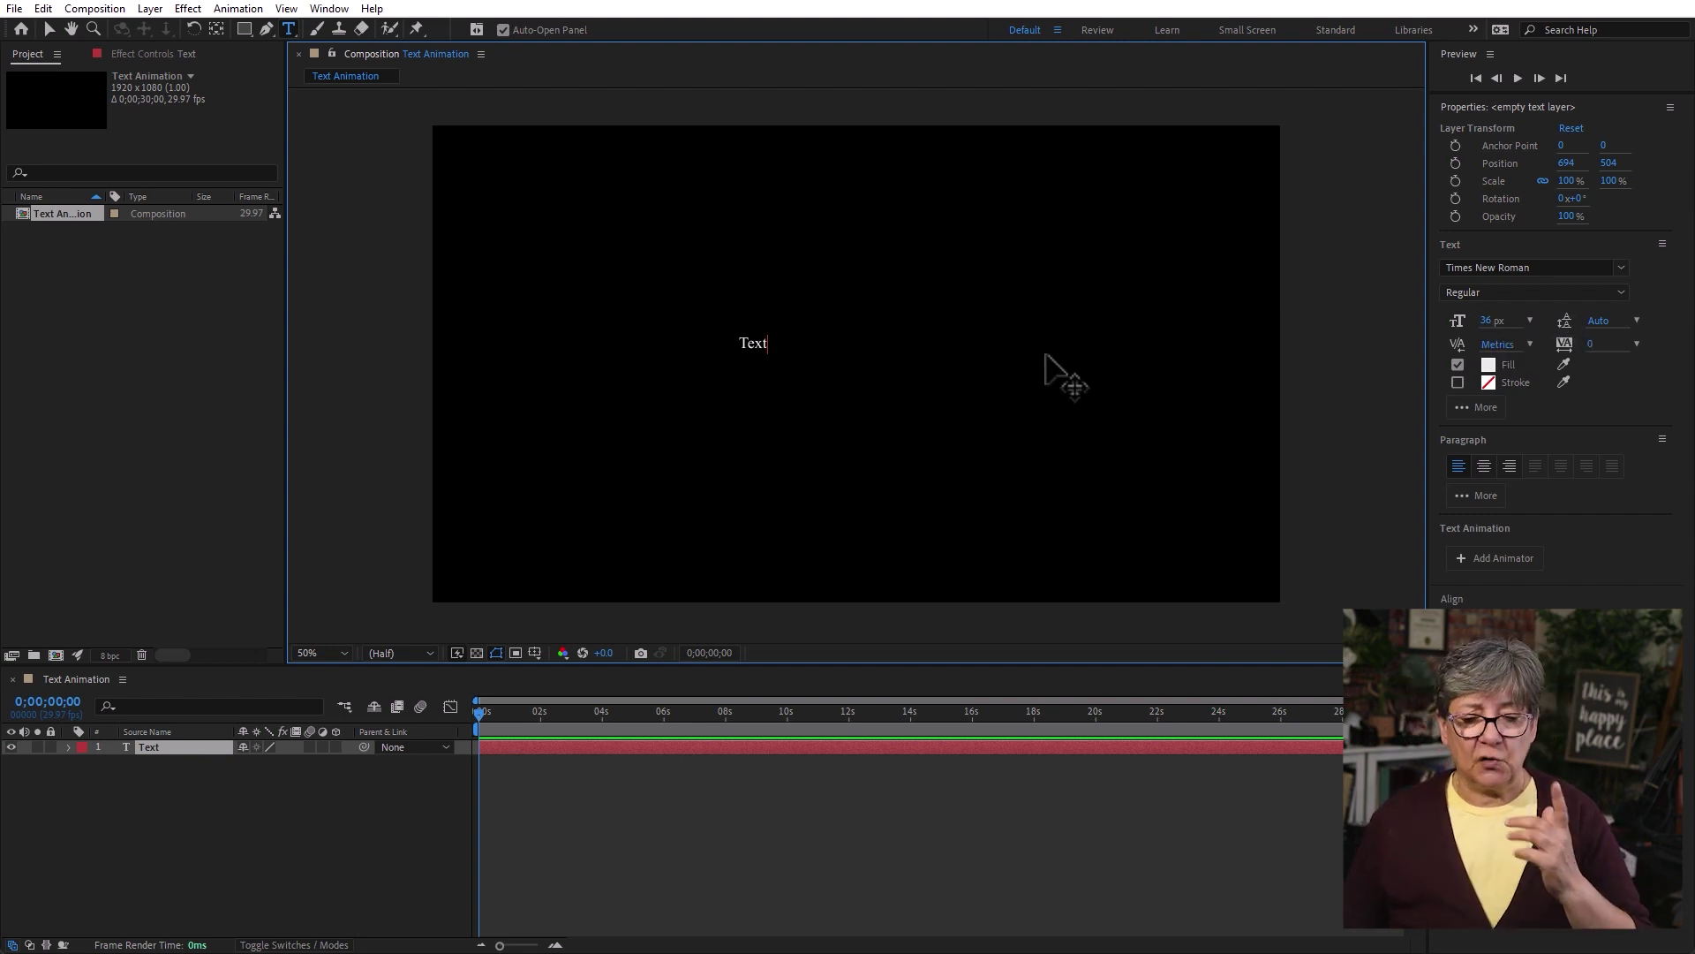
pyautogui.doubleClick(757, 350)
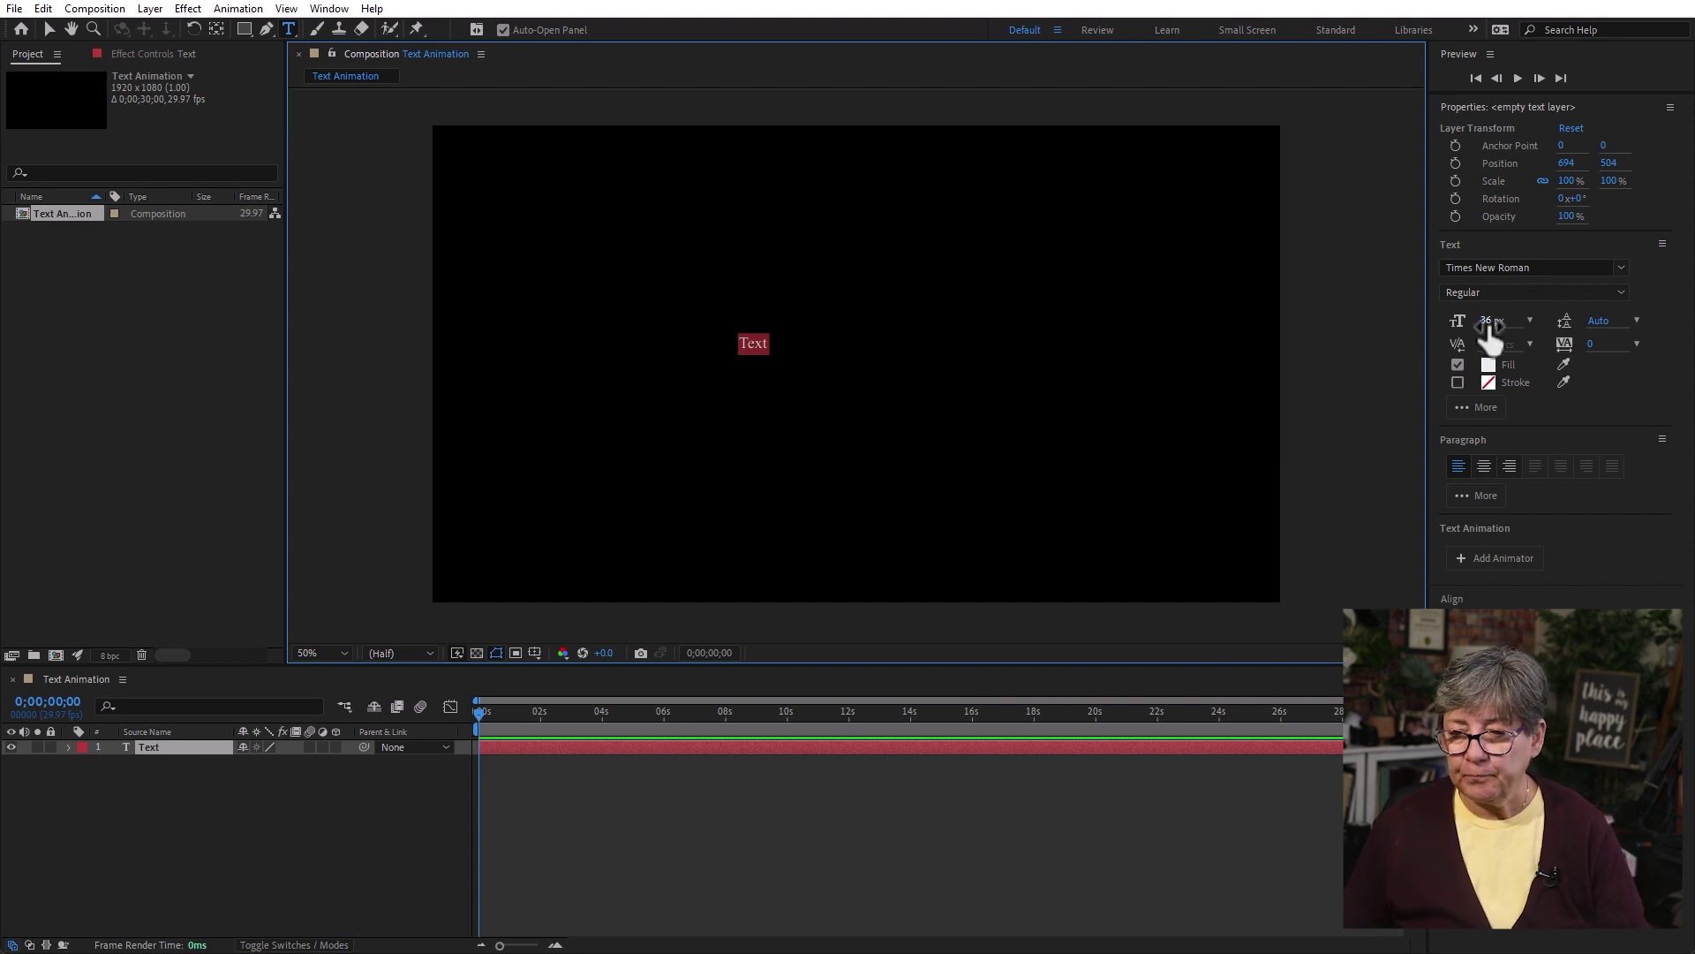
pyautogui.moveTo(1490, 333); pyautogui.dragTo(1615, 334)
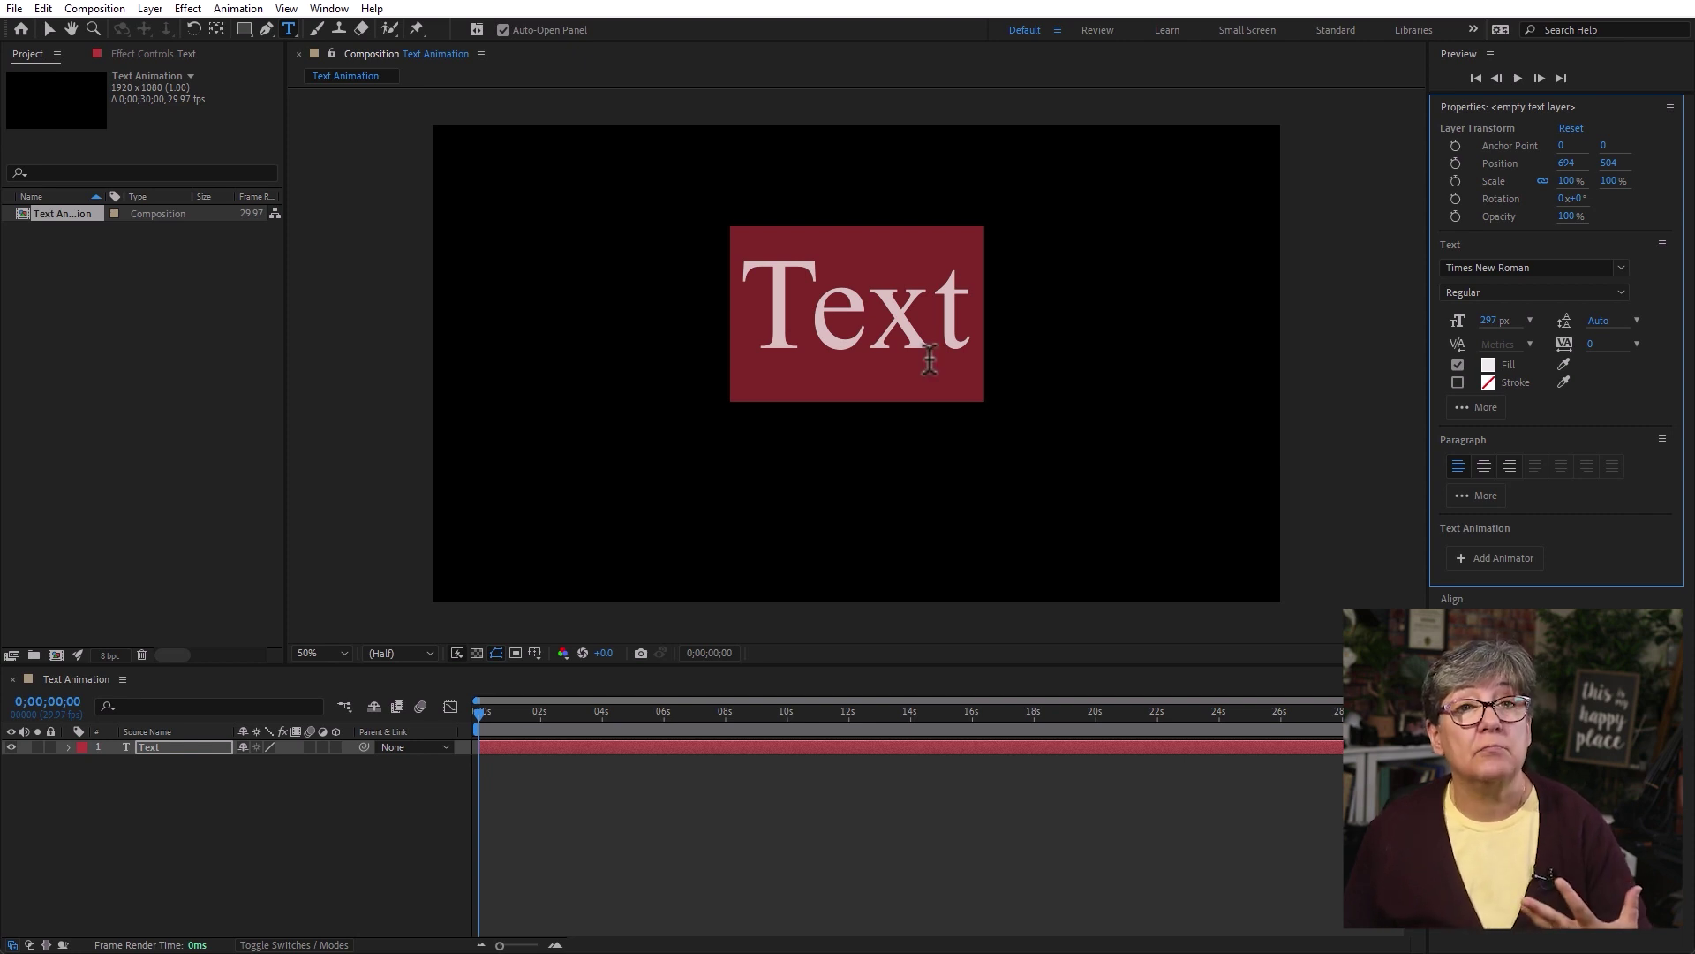
# Set the font of the selected word "Text" to Verdana
pyautogui.click(1621, 268)
pyautogui.click(1621, 268)
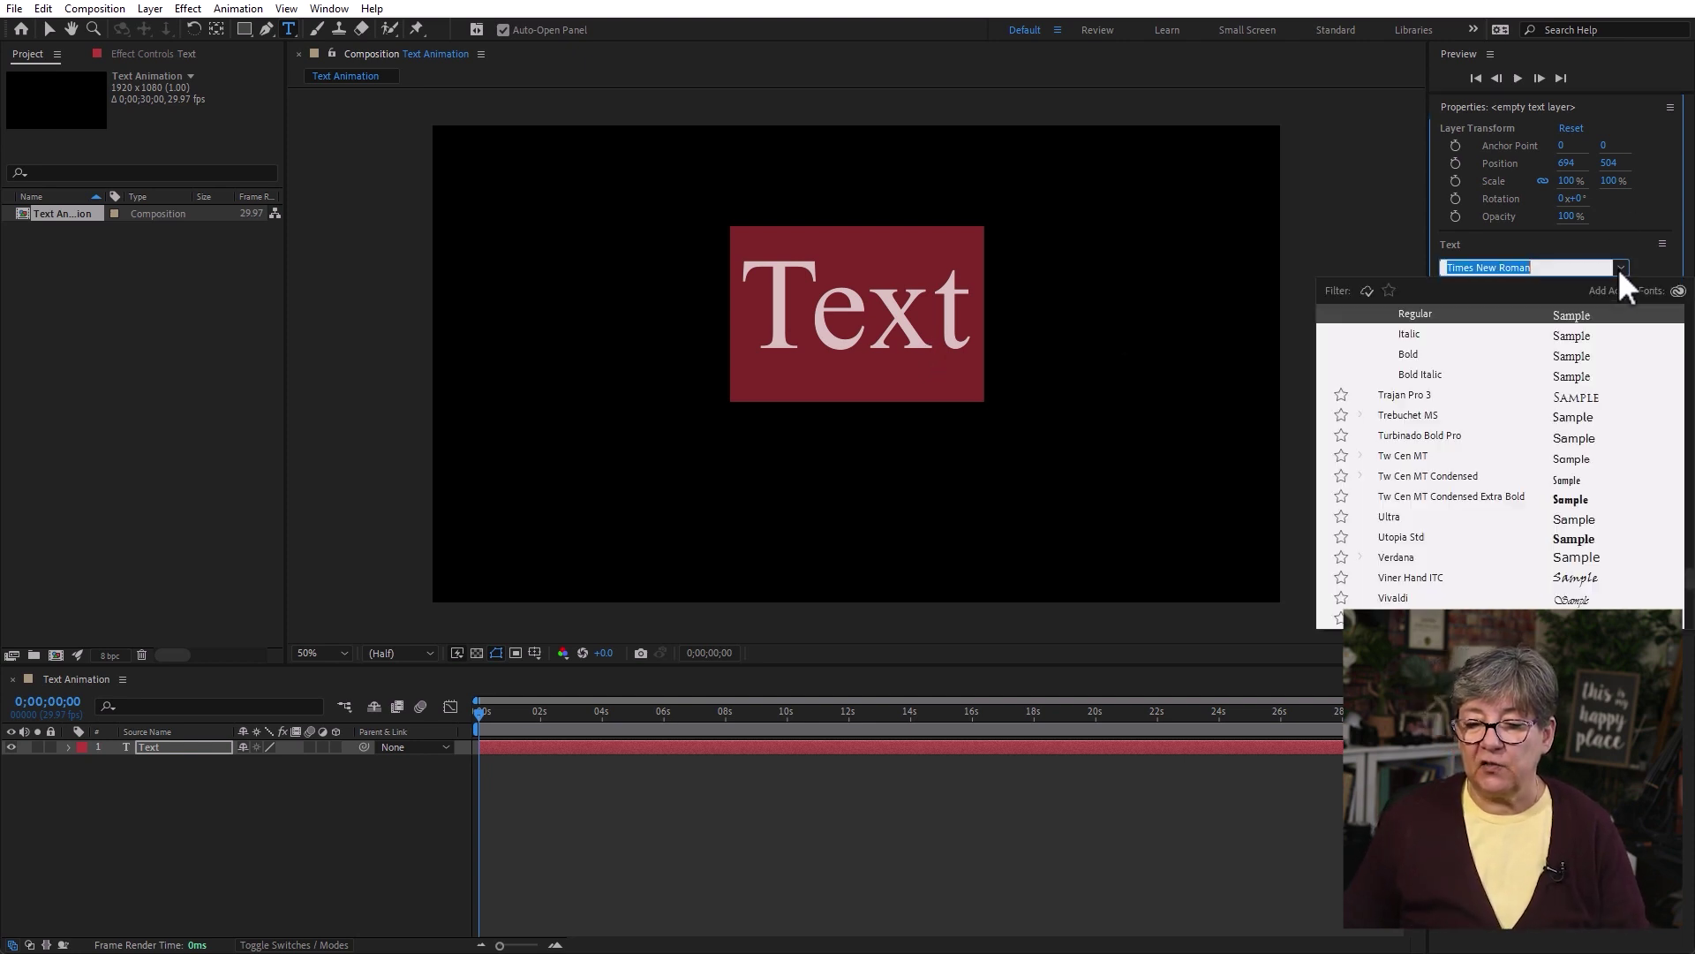
pyautogui.click(1397, 557)
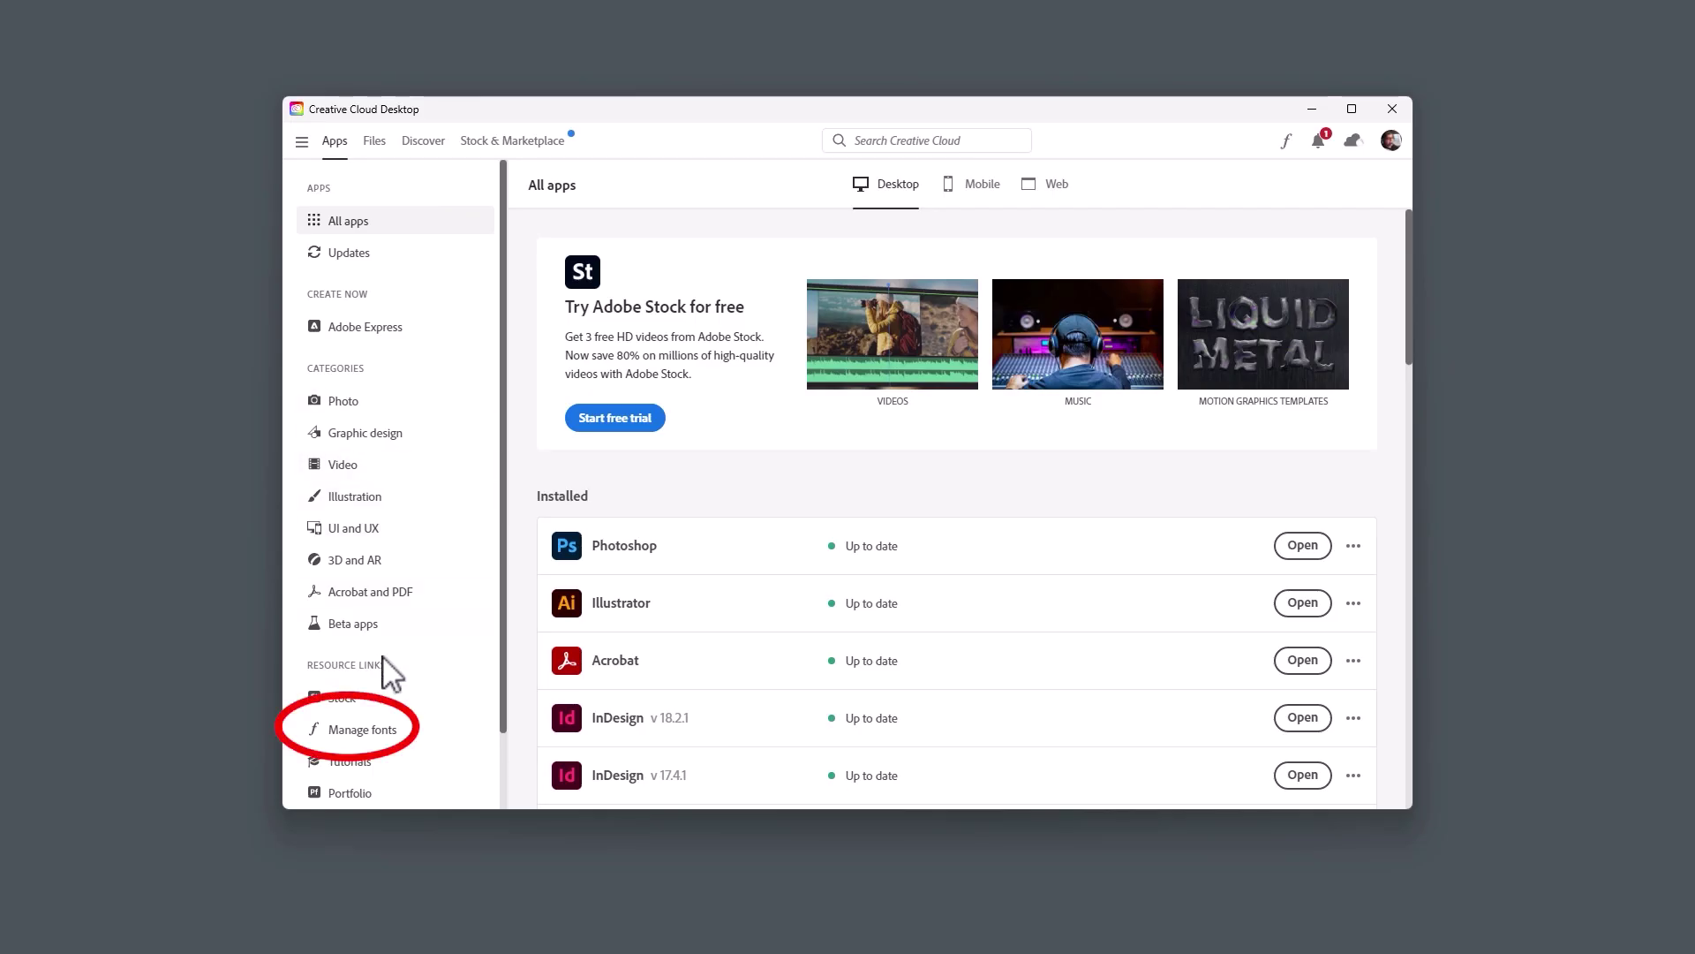
# In Creative Cloud Desktop, open the font management page, go to the Adobe Fonts website and browse the available font families
pyautogui.click(378, 733)
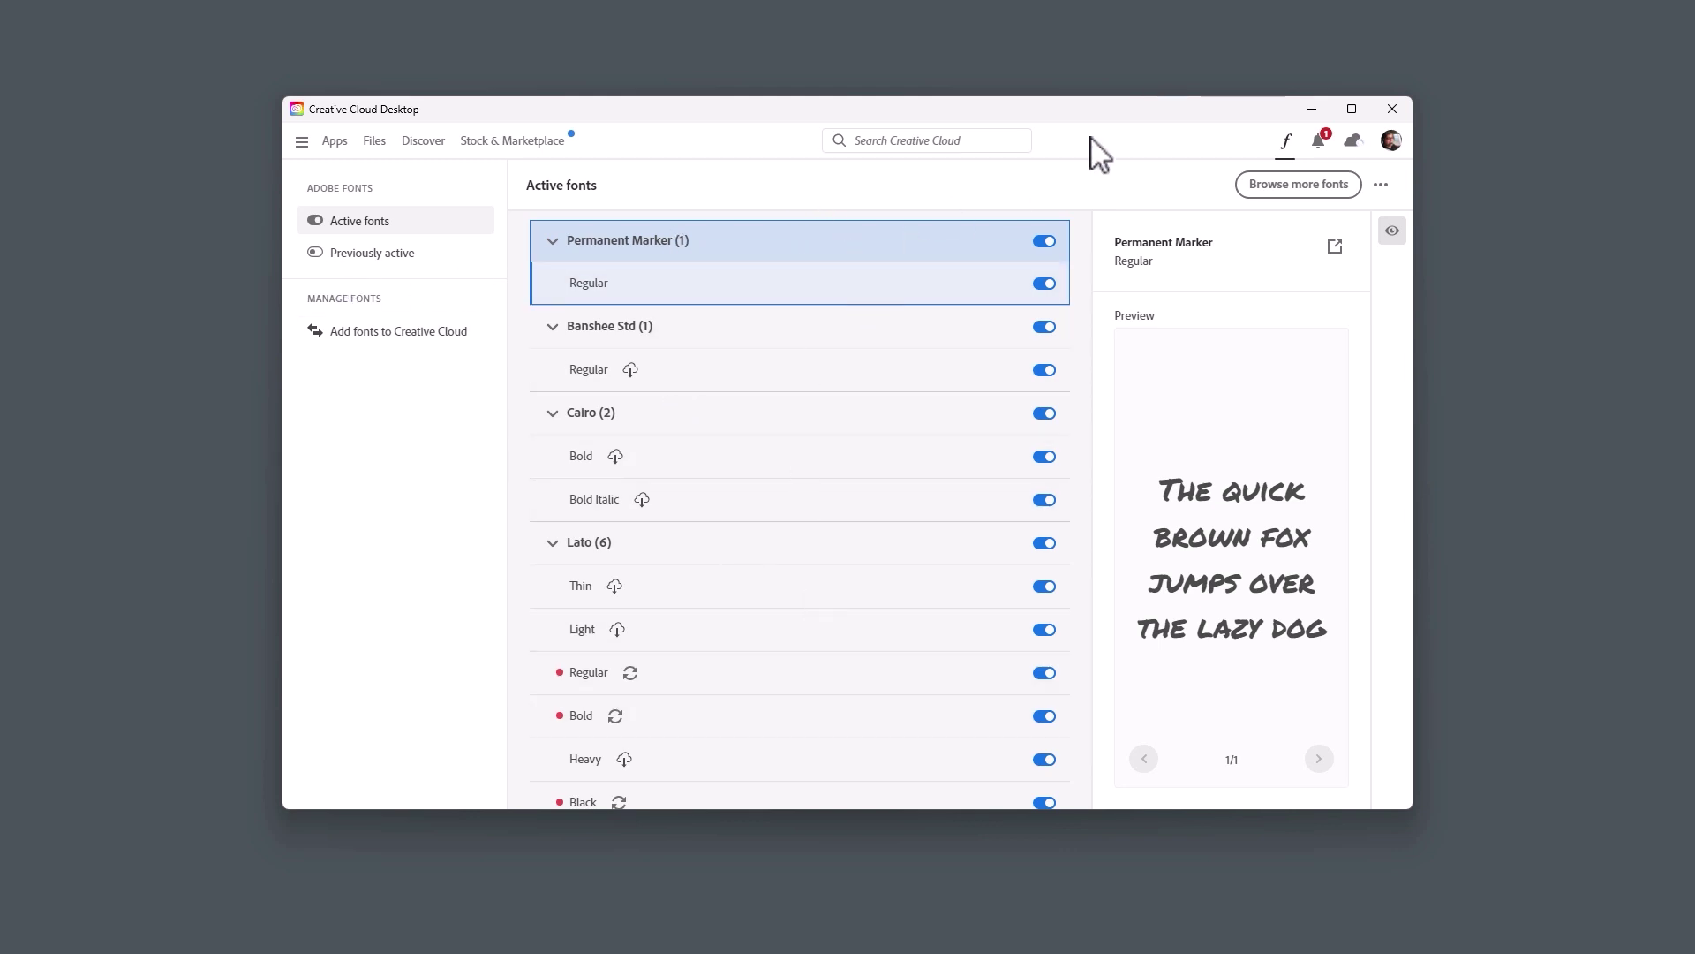
pyautogui.click(1304, 187)
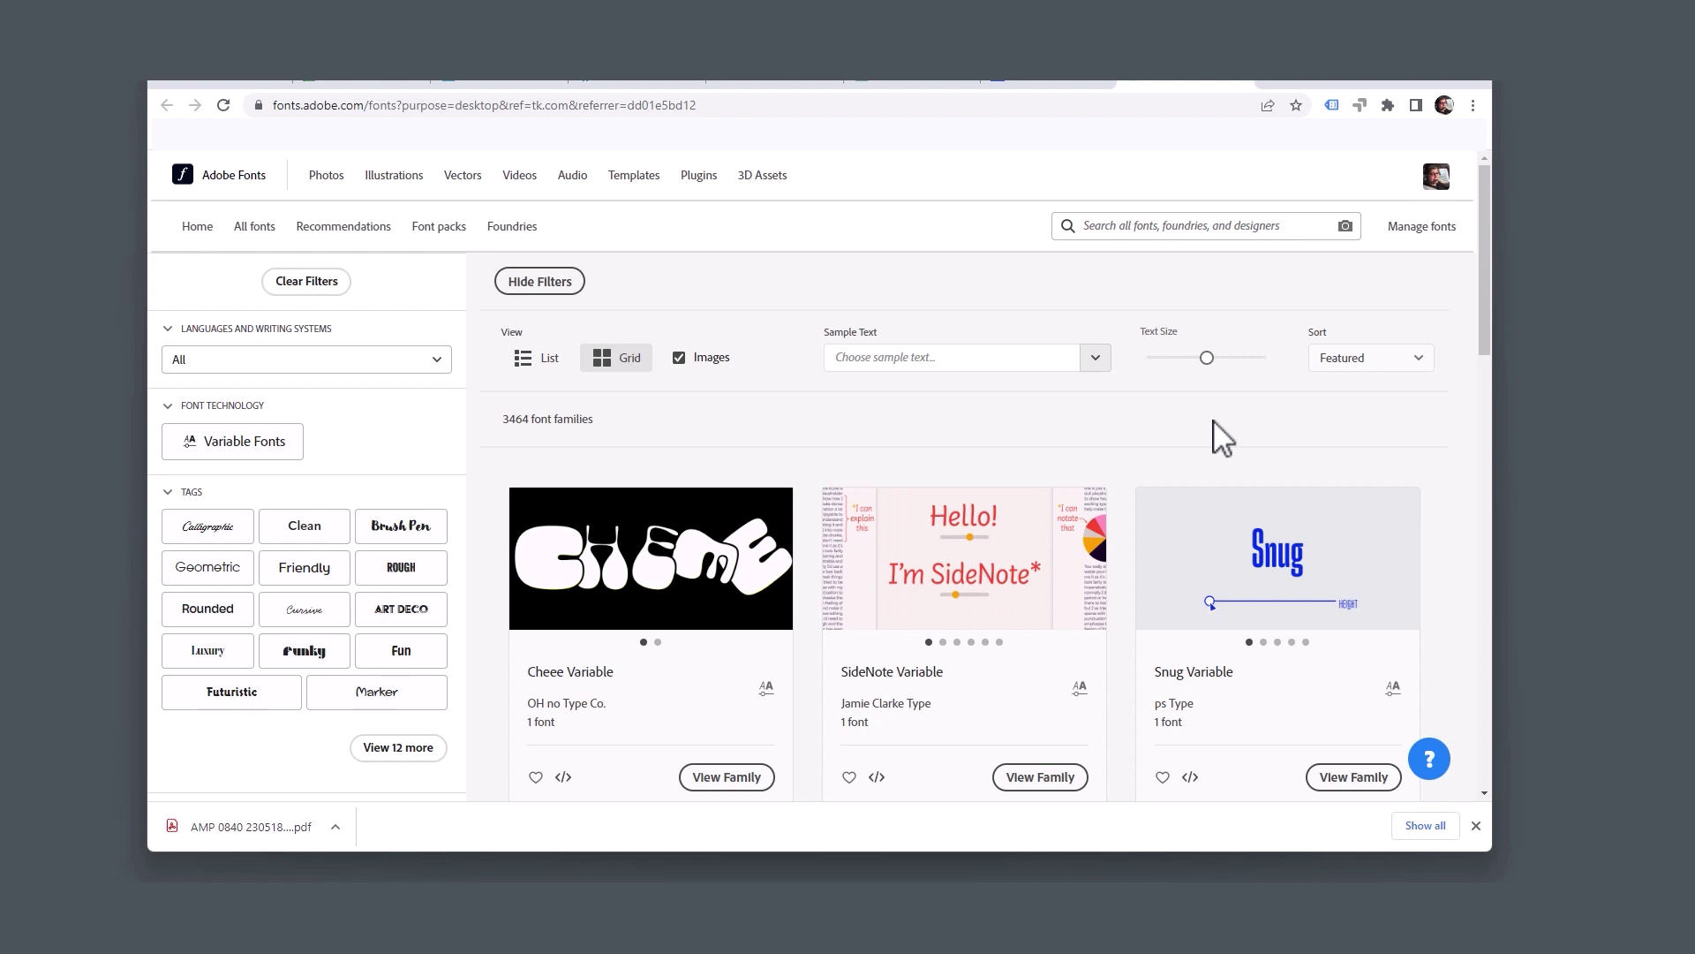
pyautogui.scroll(-18, 925, 481)
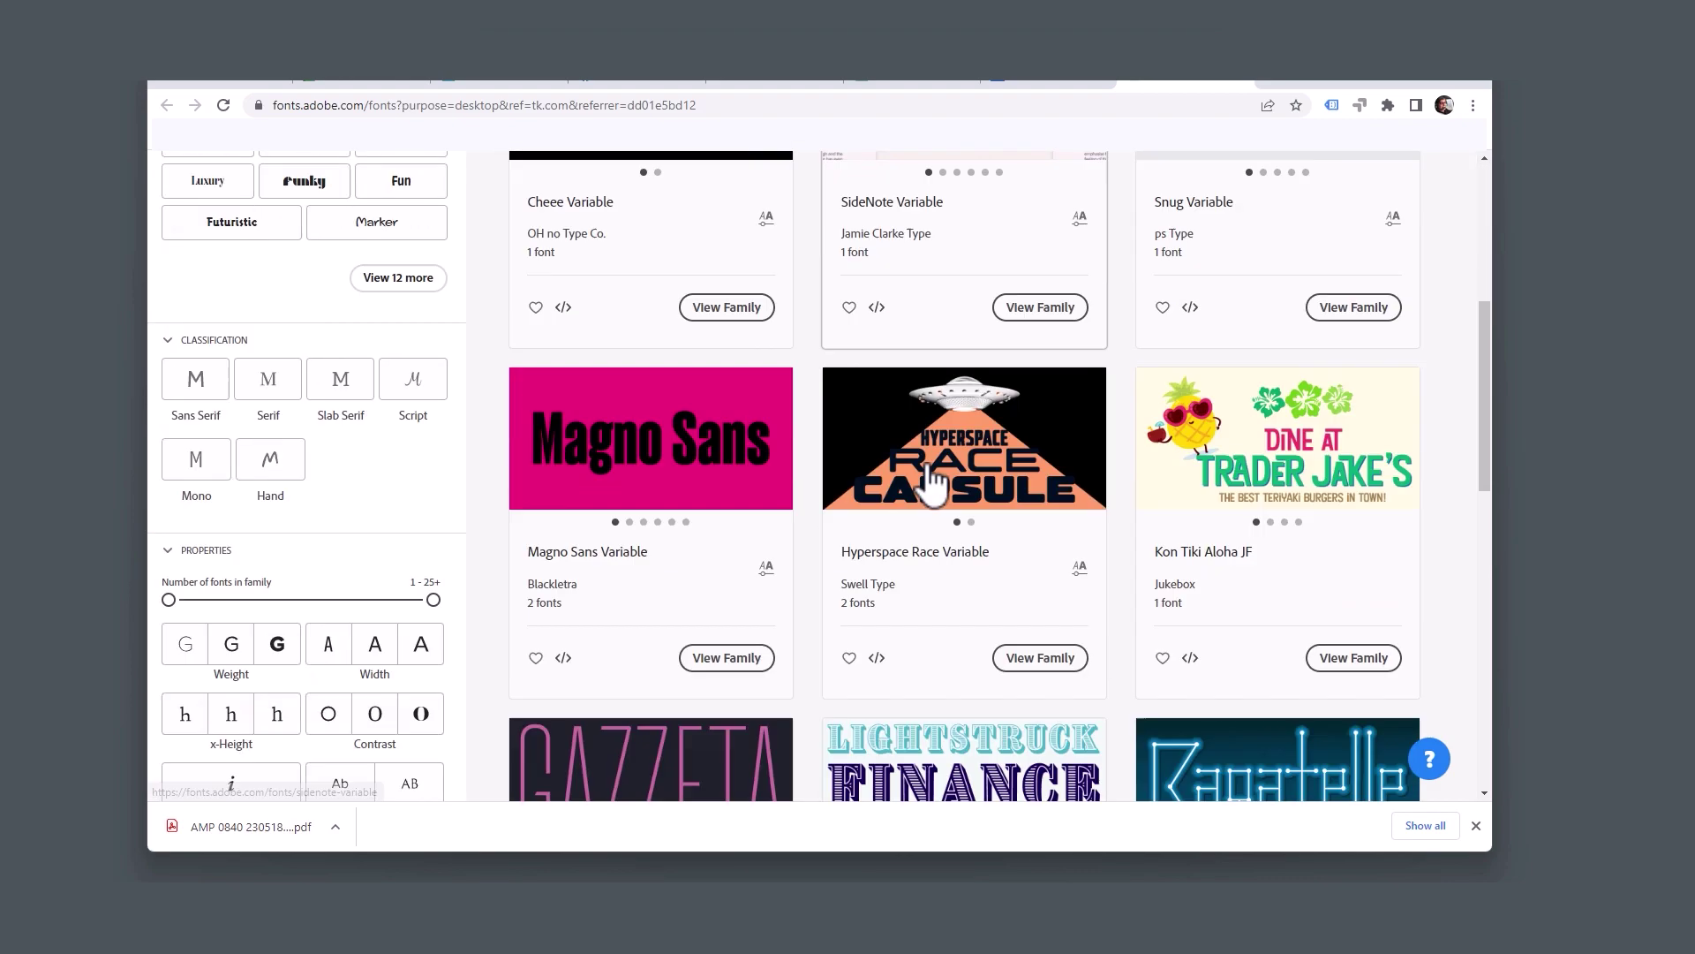
pyautogui.scroll(18, 936, 479)
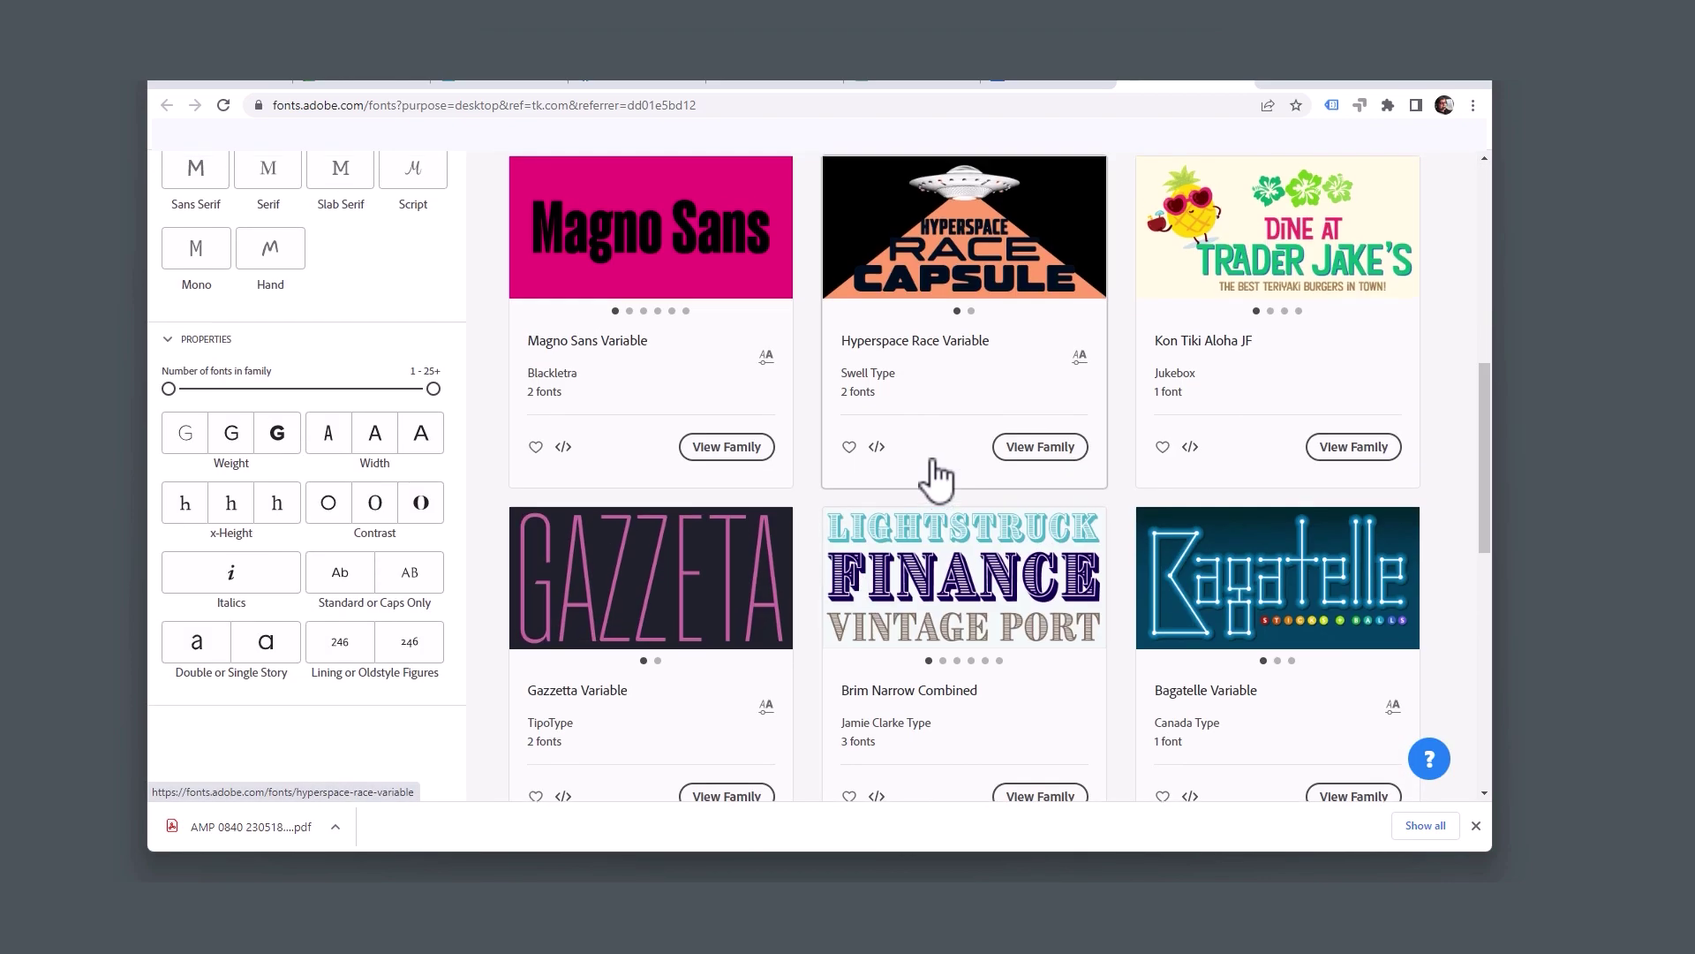
# Search Adobe Fonts for "bebas", open the Bebas Neue Pro family and activate Bebas Neue Pro Regular
pyautogui.click(1123, 227)
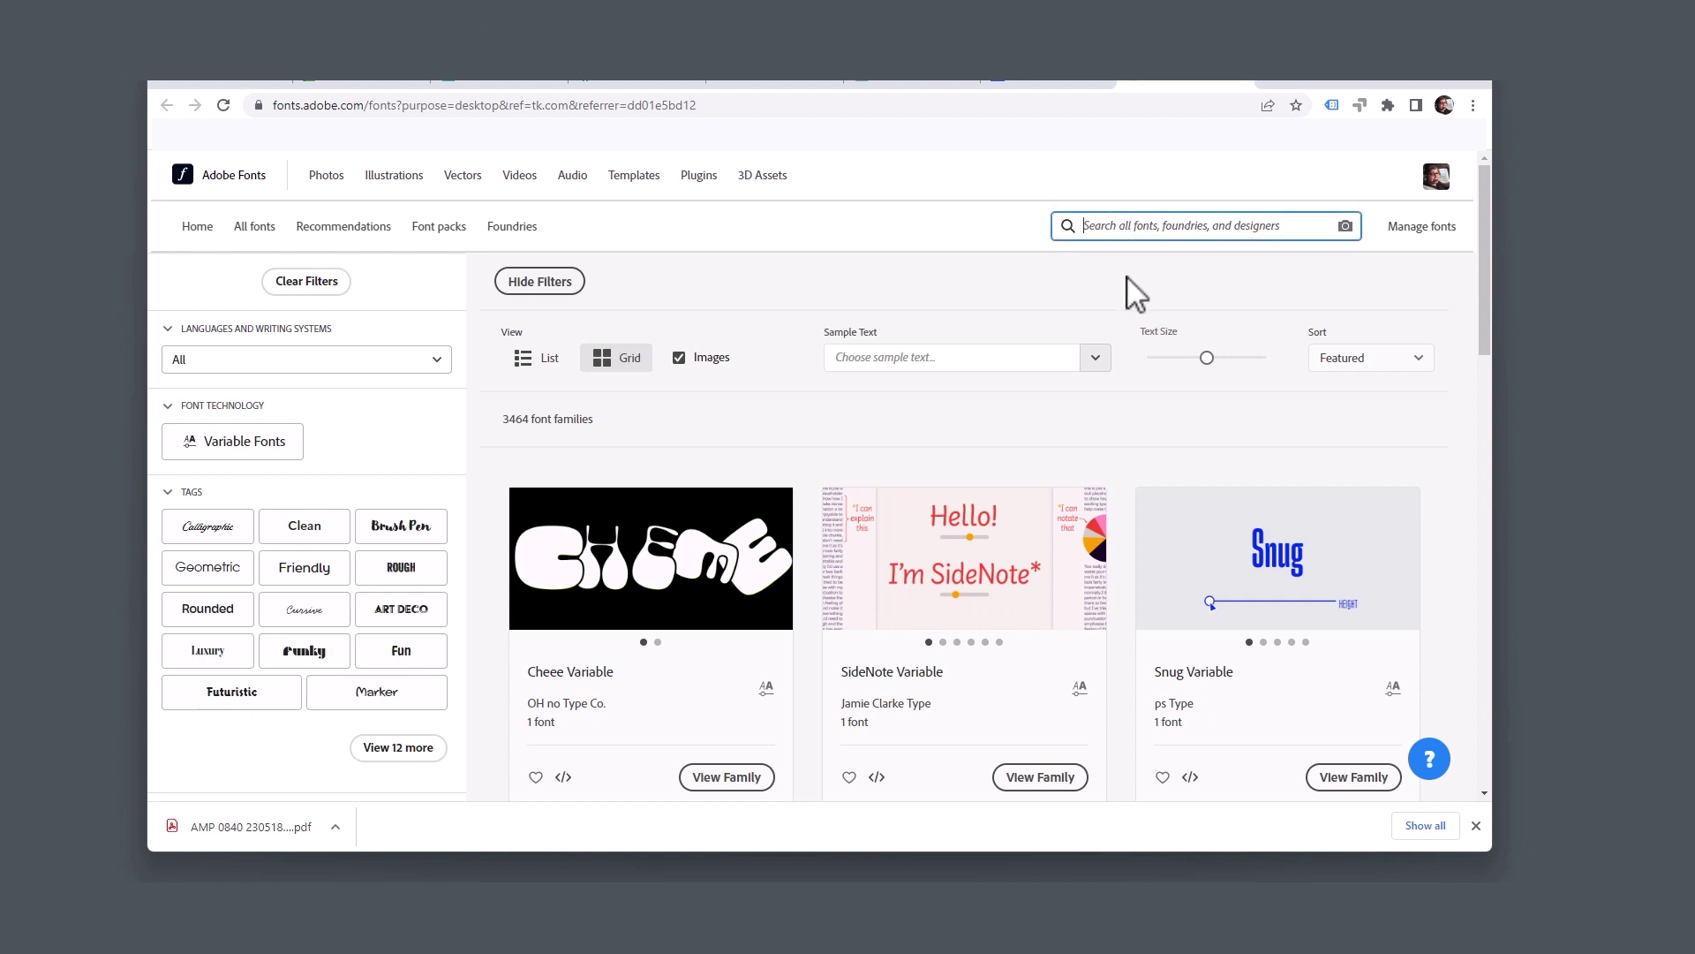
pyautogui.write('bebas')
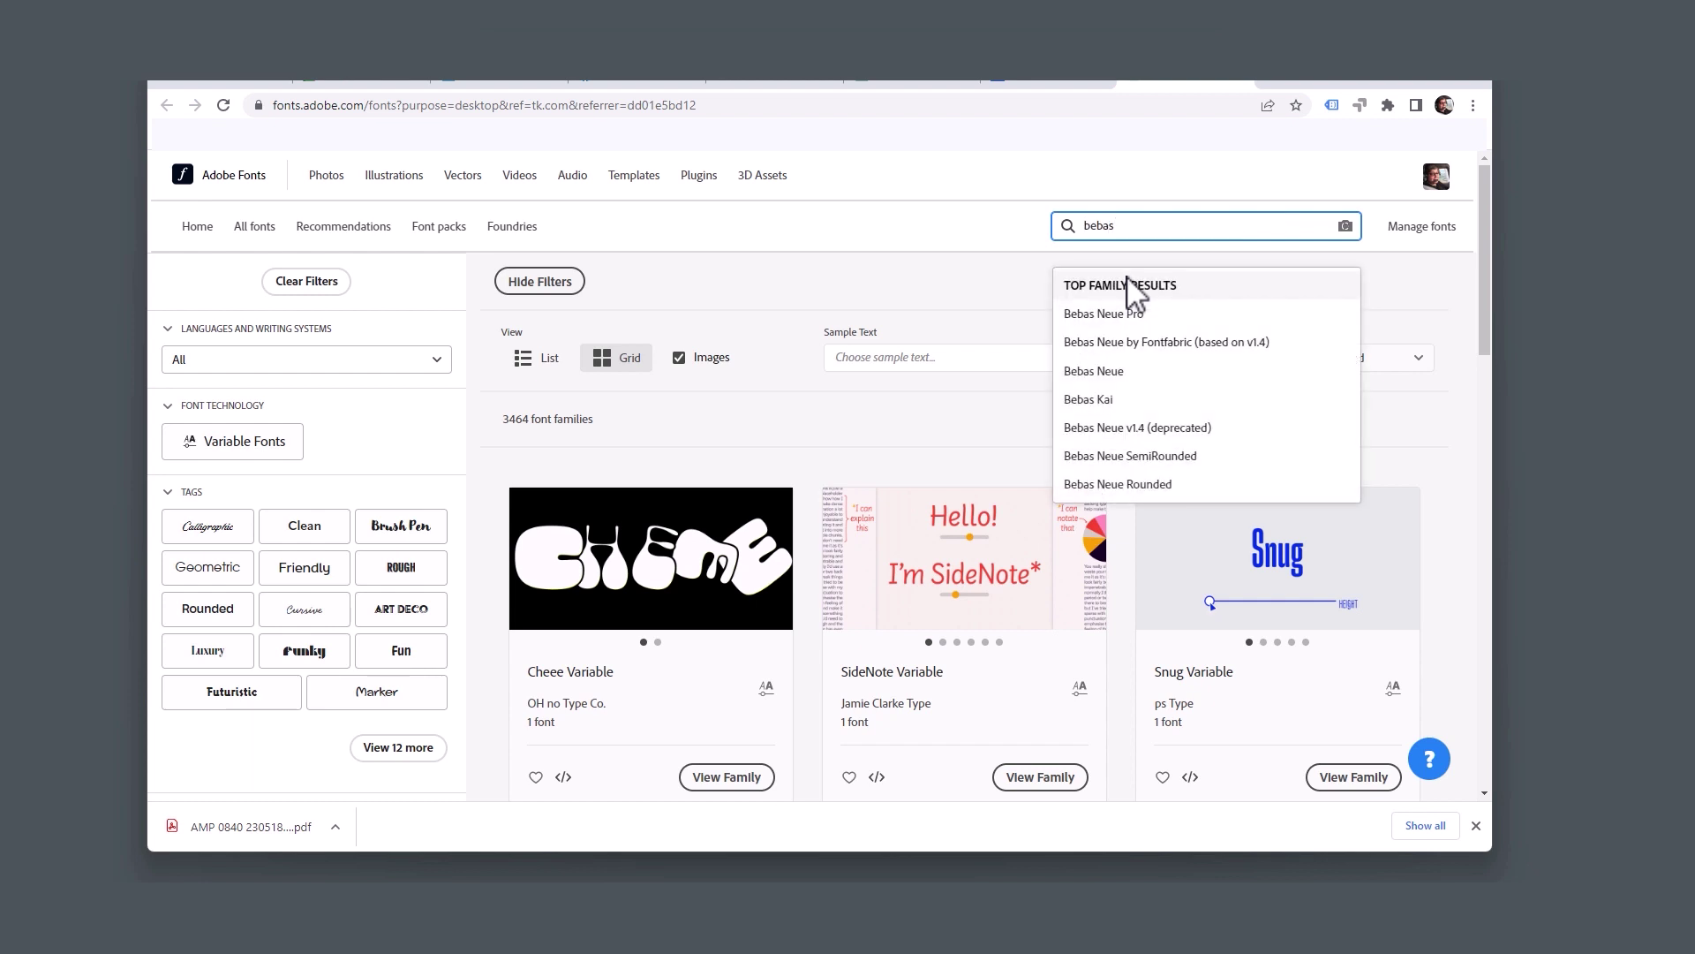
pyautogui.click(1177, 316)
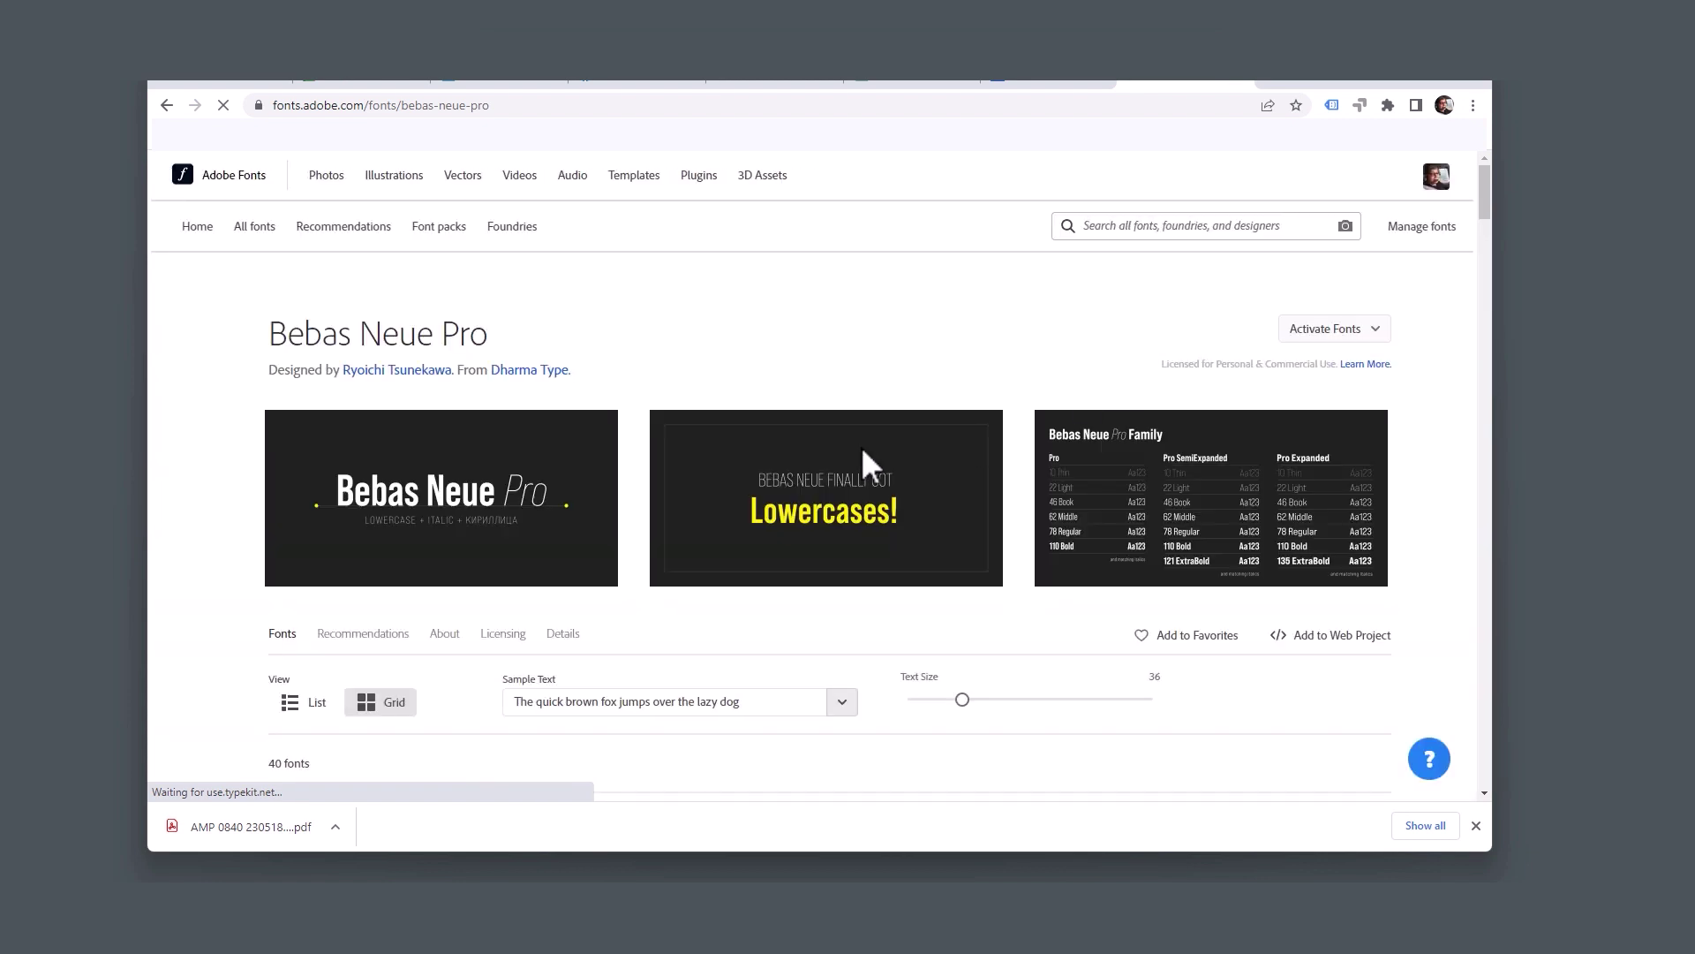
pyautogui.scroll(-1, 907, 484)
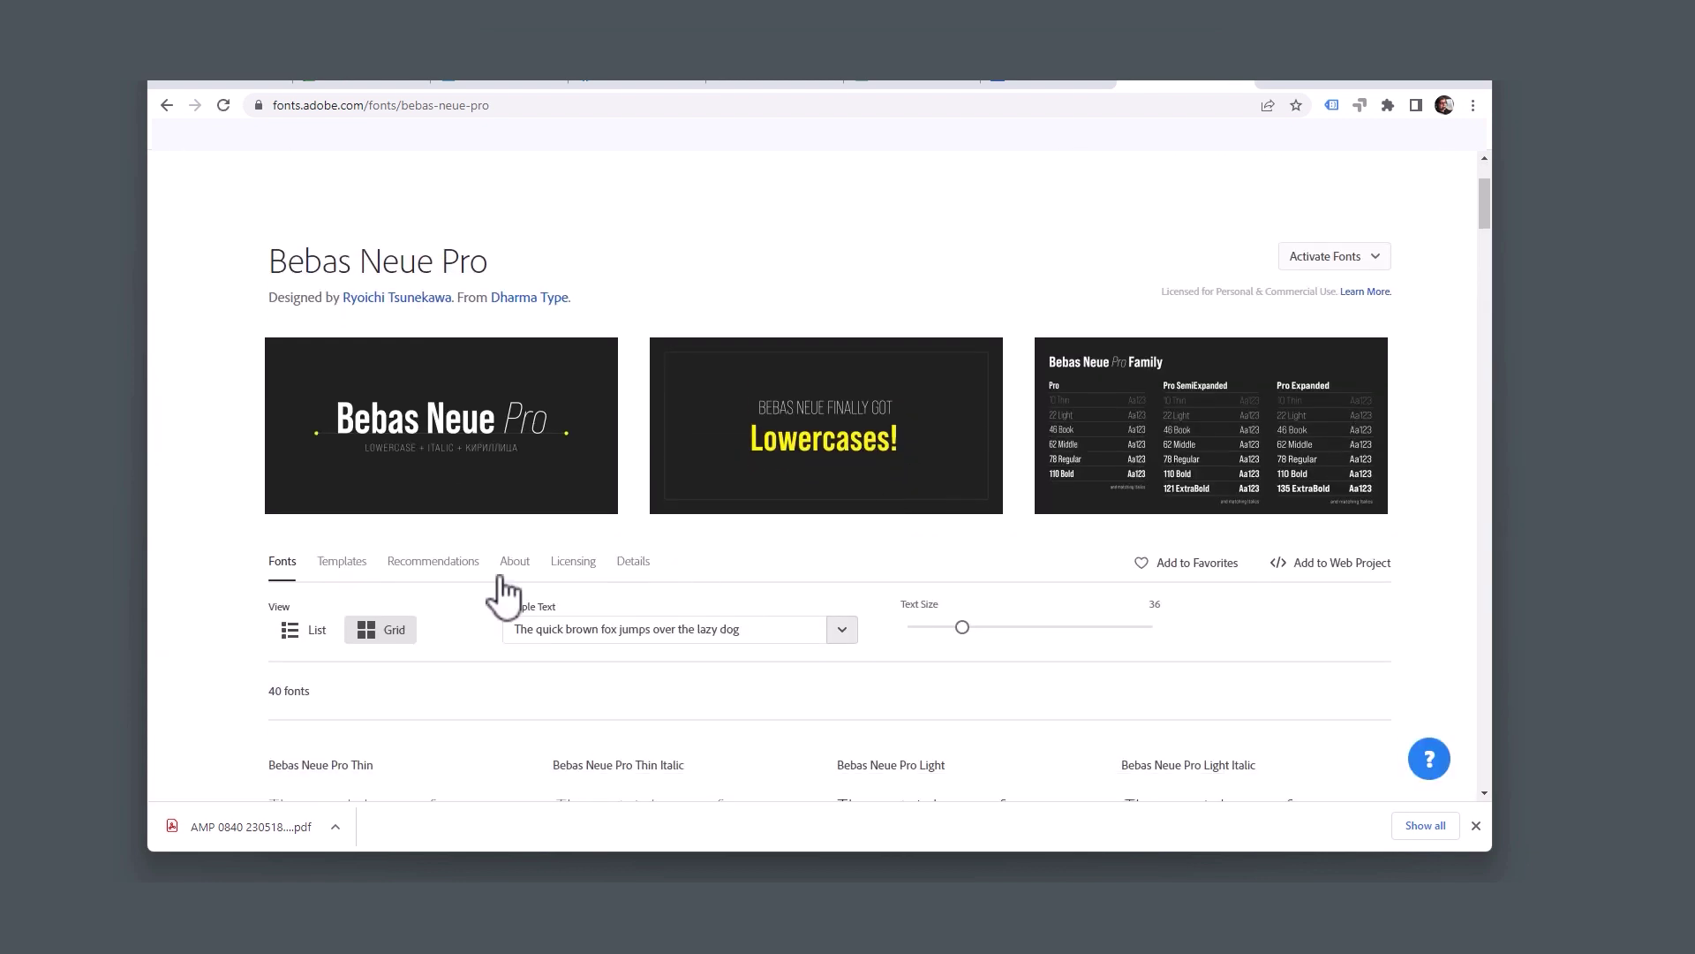
pyautogui.scroll(-5, 861, 671)
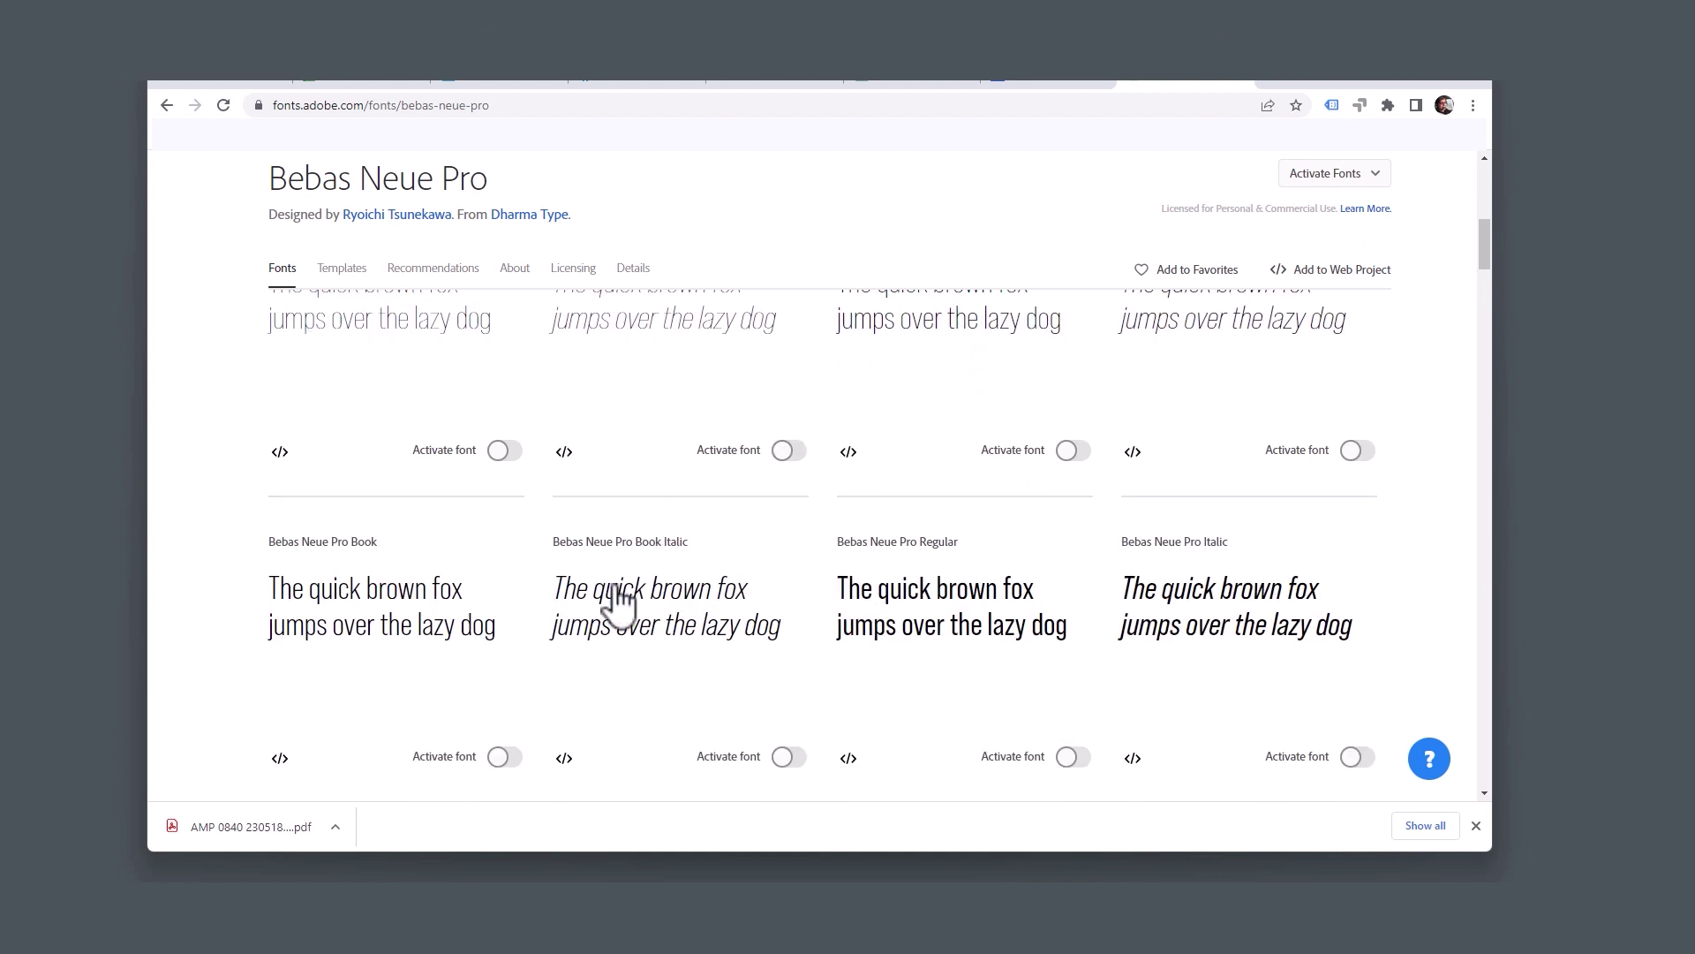
pyautogui.click(1076, 756)
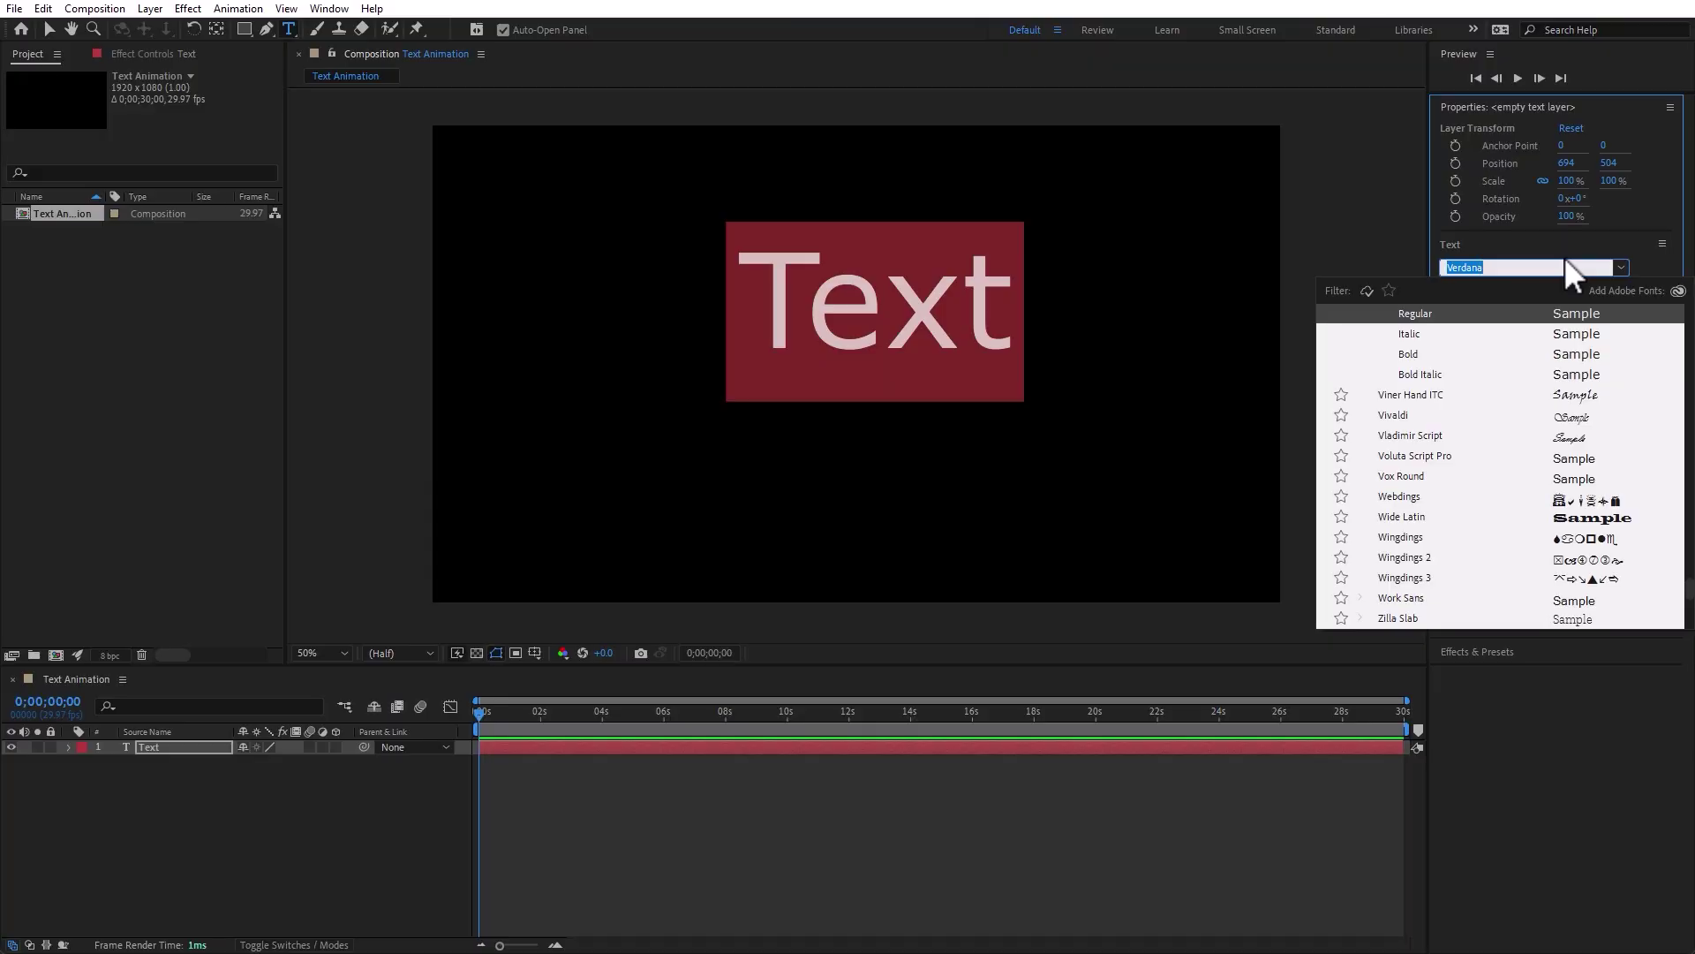
# Back in After Effects, find "bebas" among the fonts and apply Bebas Neue Pro to the word "Text"
pyautogui.write('bebas')
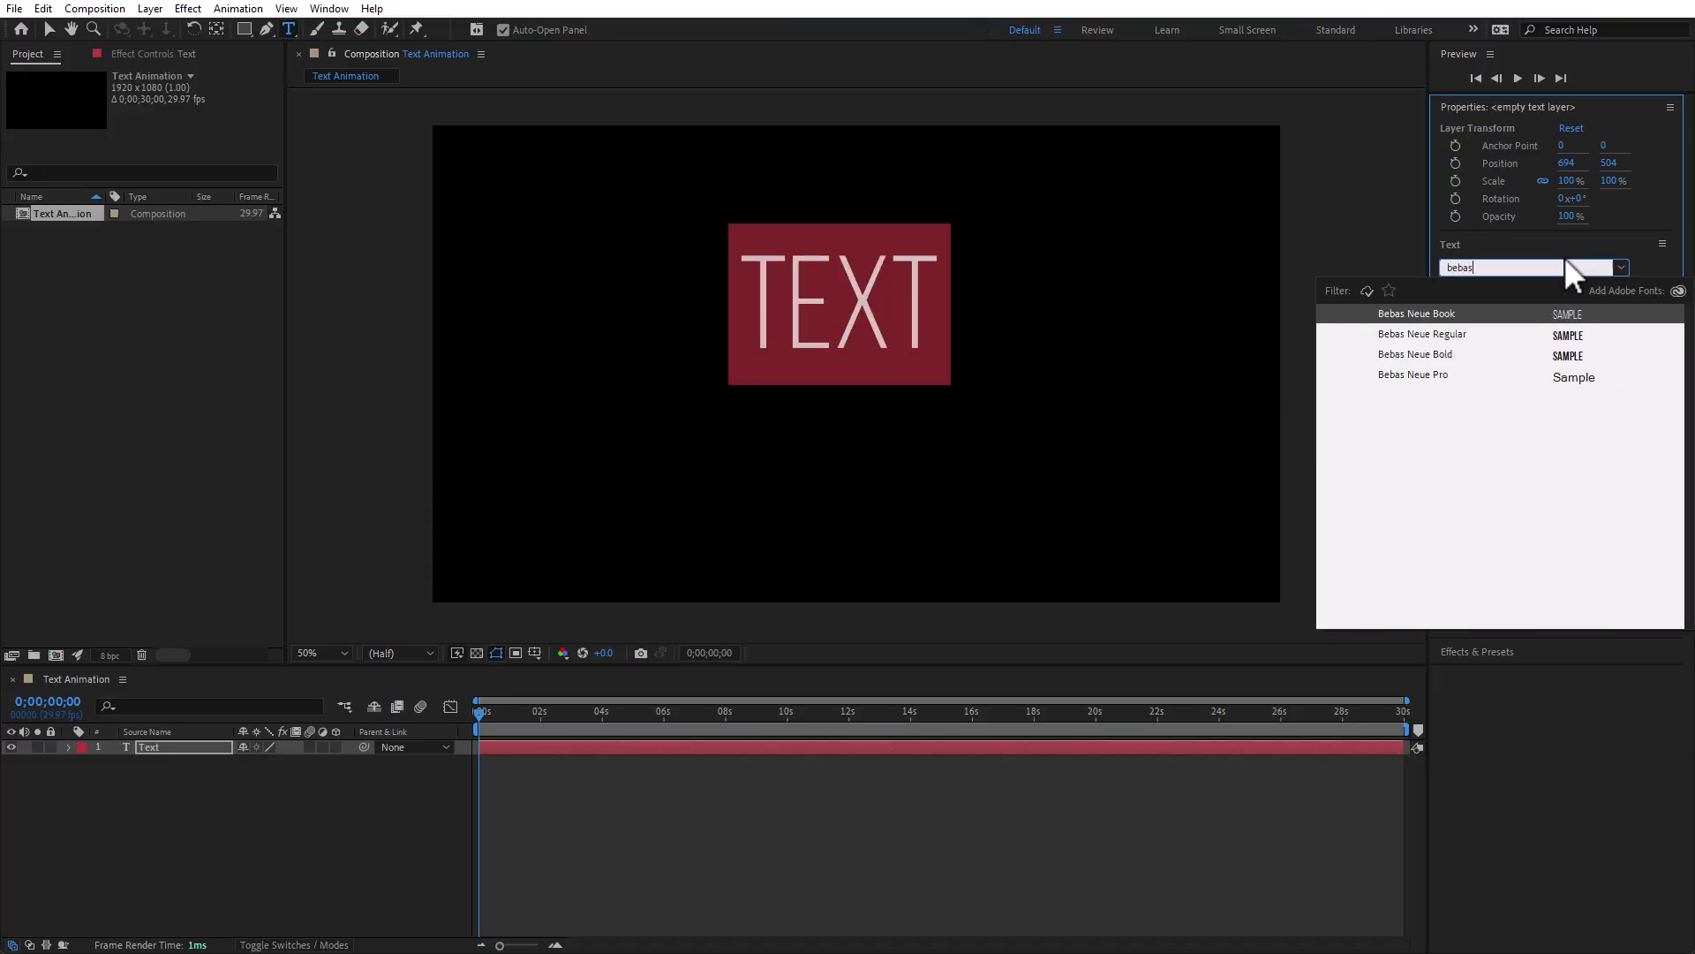
pyautogui.click(1436, 375)
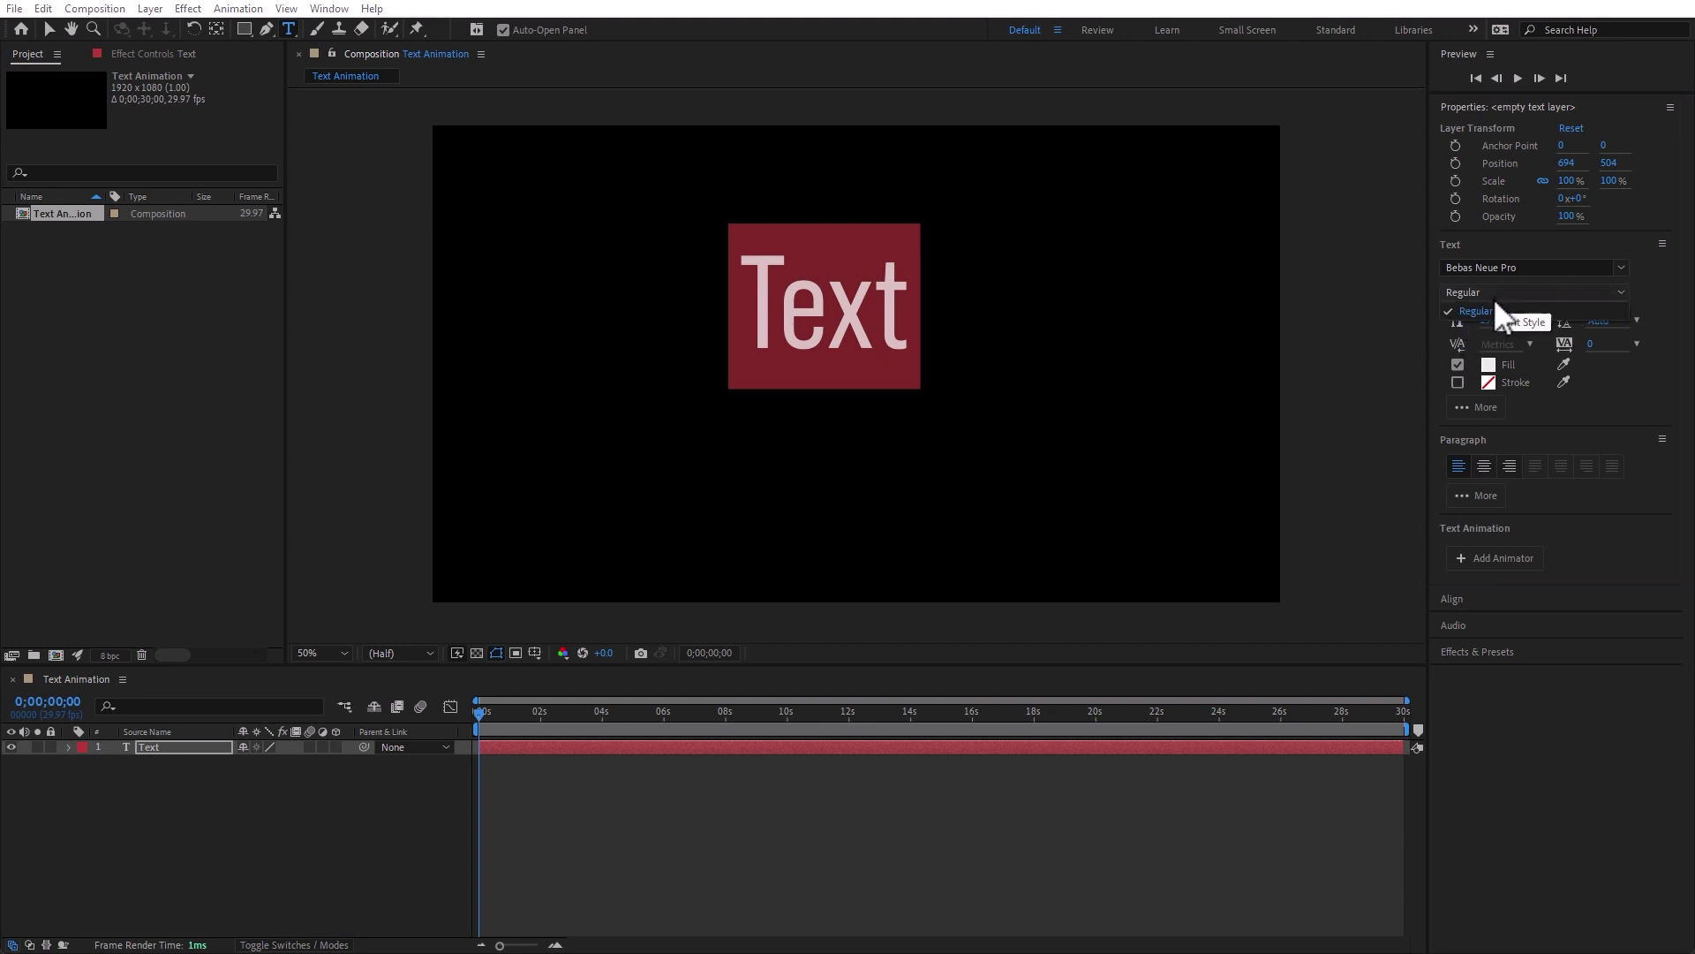
# Set the font of the selected word "Text" to Bebas Neue in the Bold style
pyautogui.click(1621, 267)
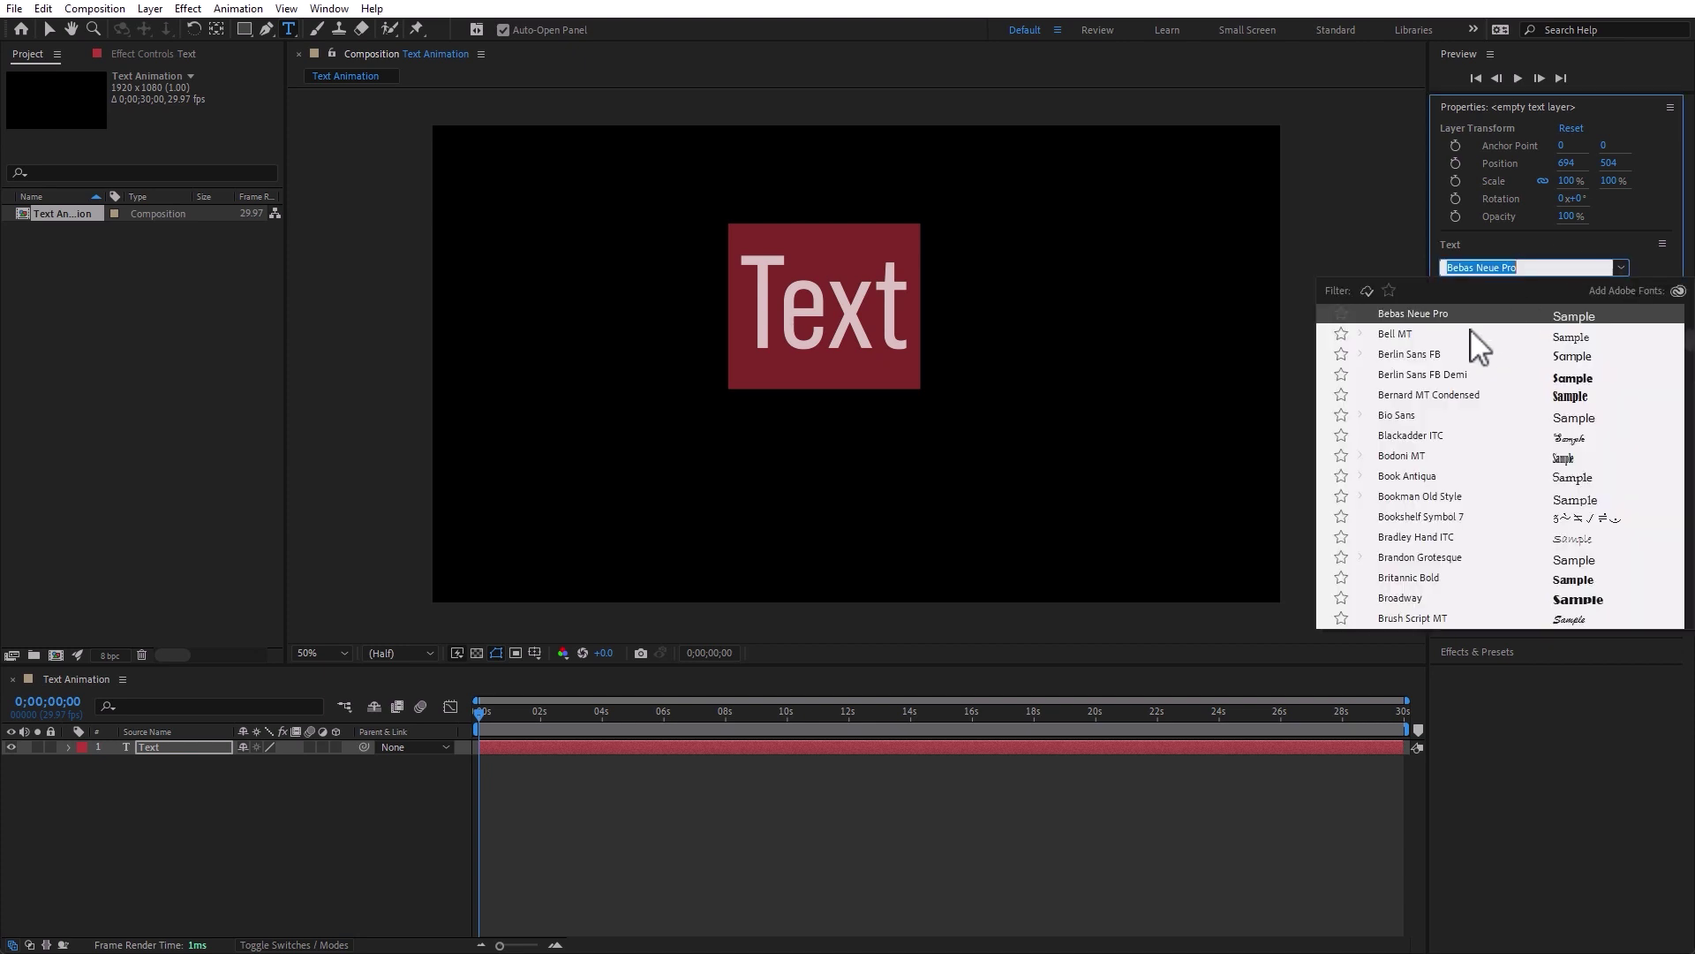
pyautogui.scroll(2, 1493, 403)
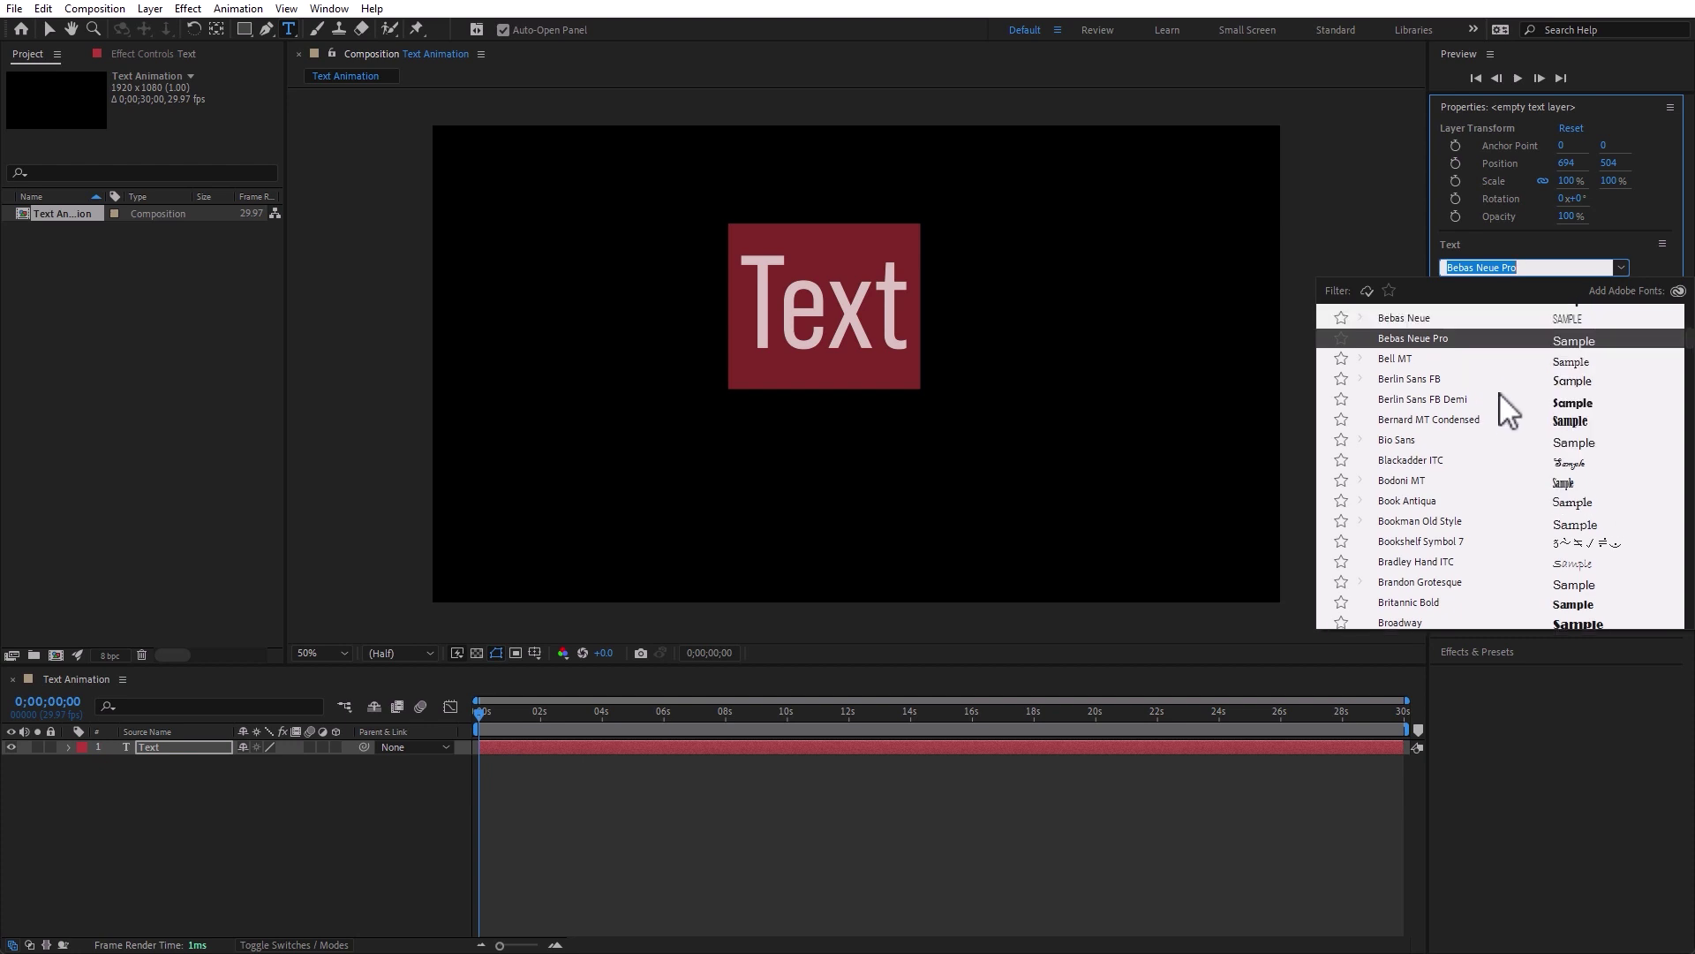
pyautogui.click(1443, 324)
pyautogui.click(1623, 291)
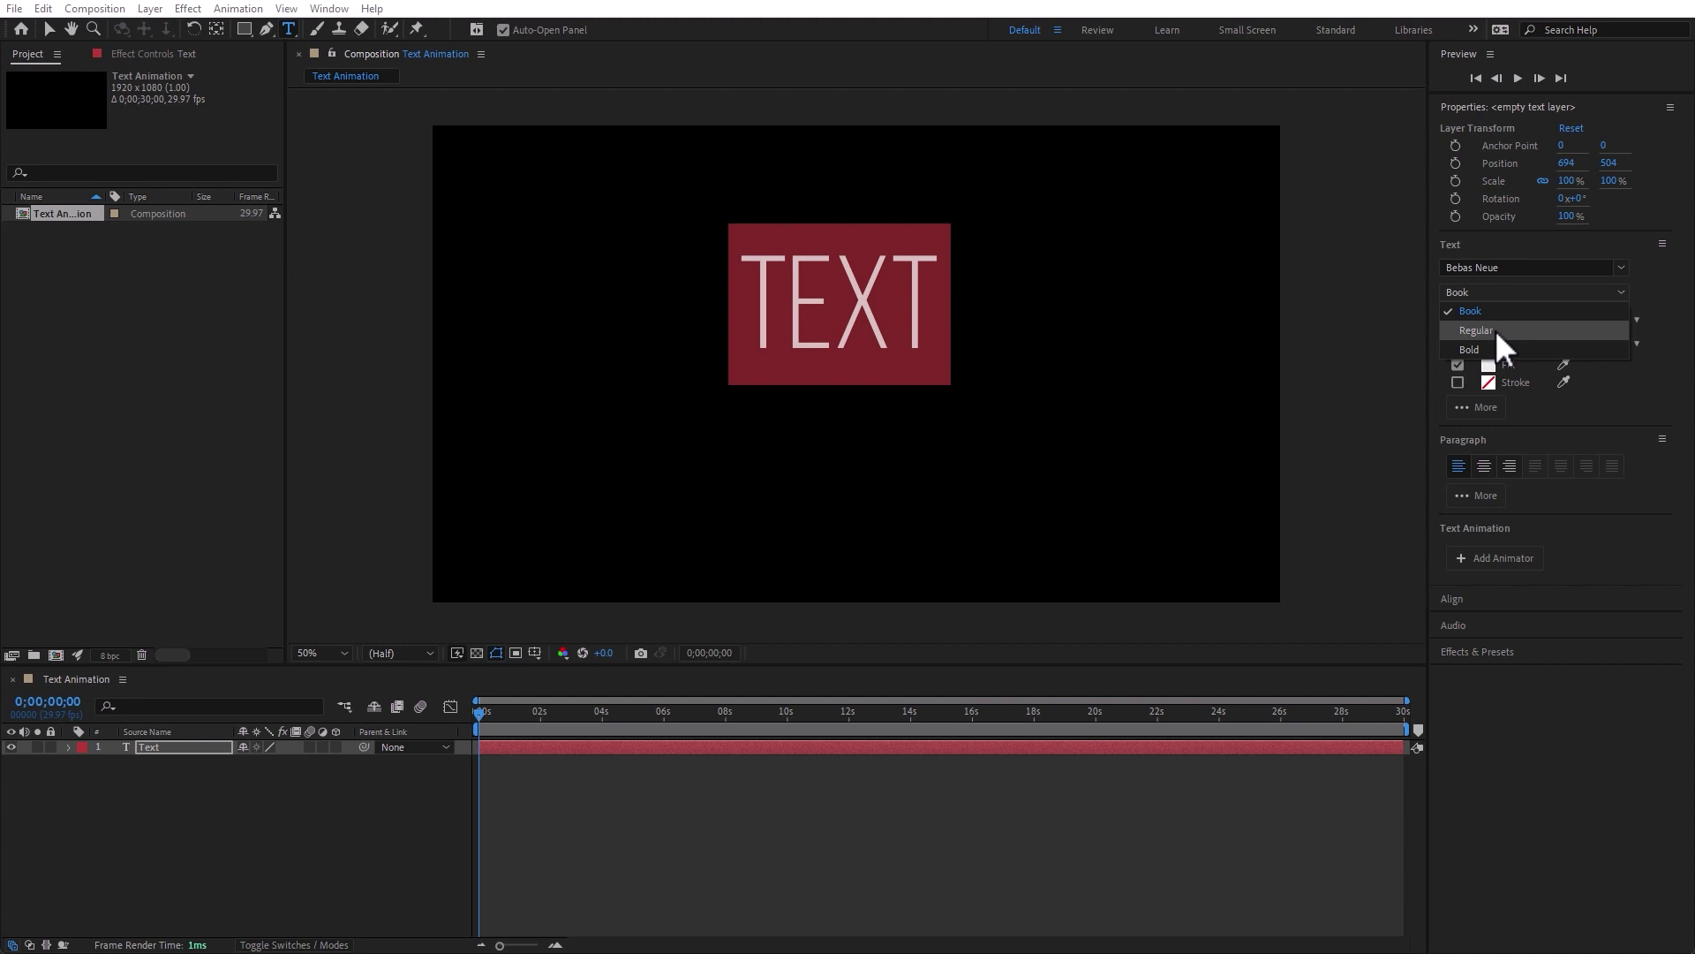
pyautogui.click(1492, 346)
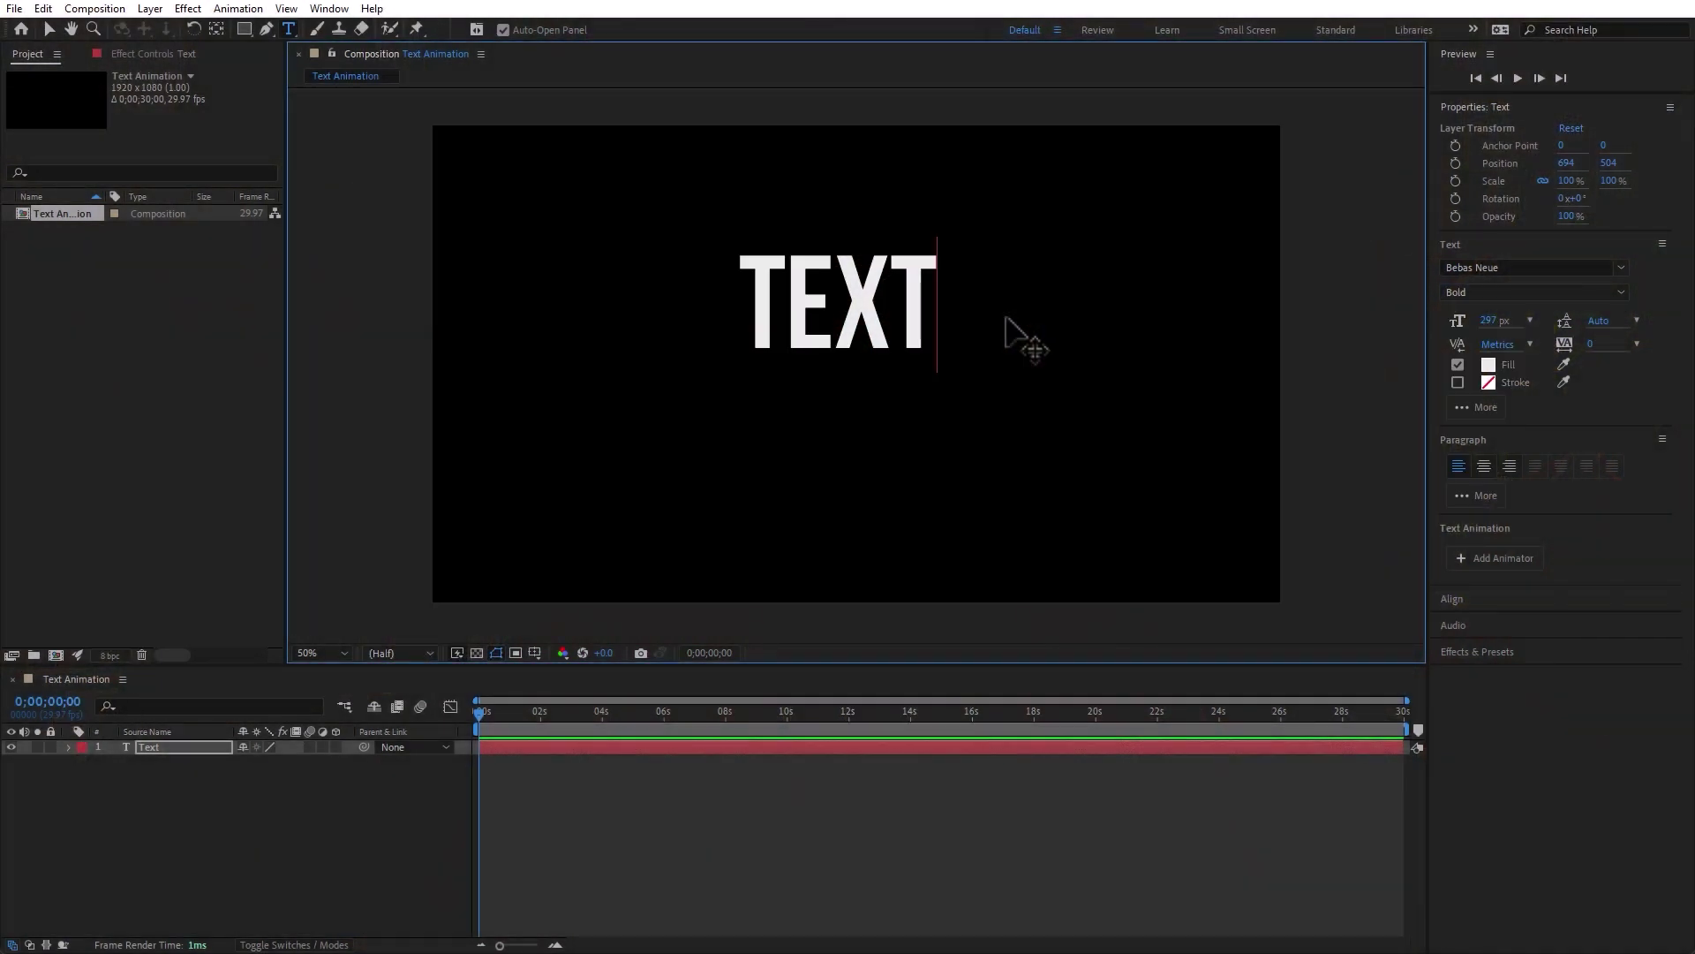
# Add a second line reading "Another Line" below "Text" and move the text layer to about 356, 438
pyautogui.press('Return')
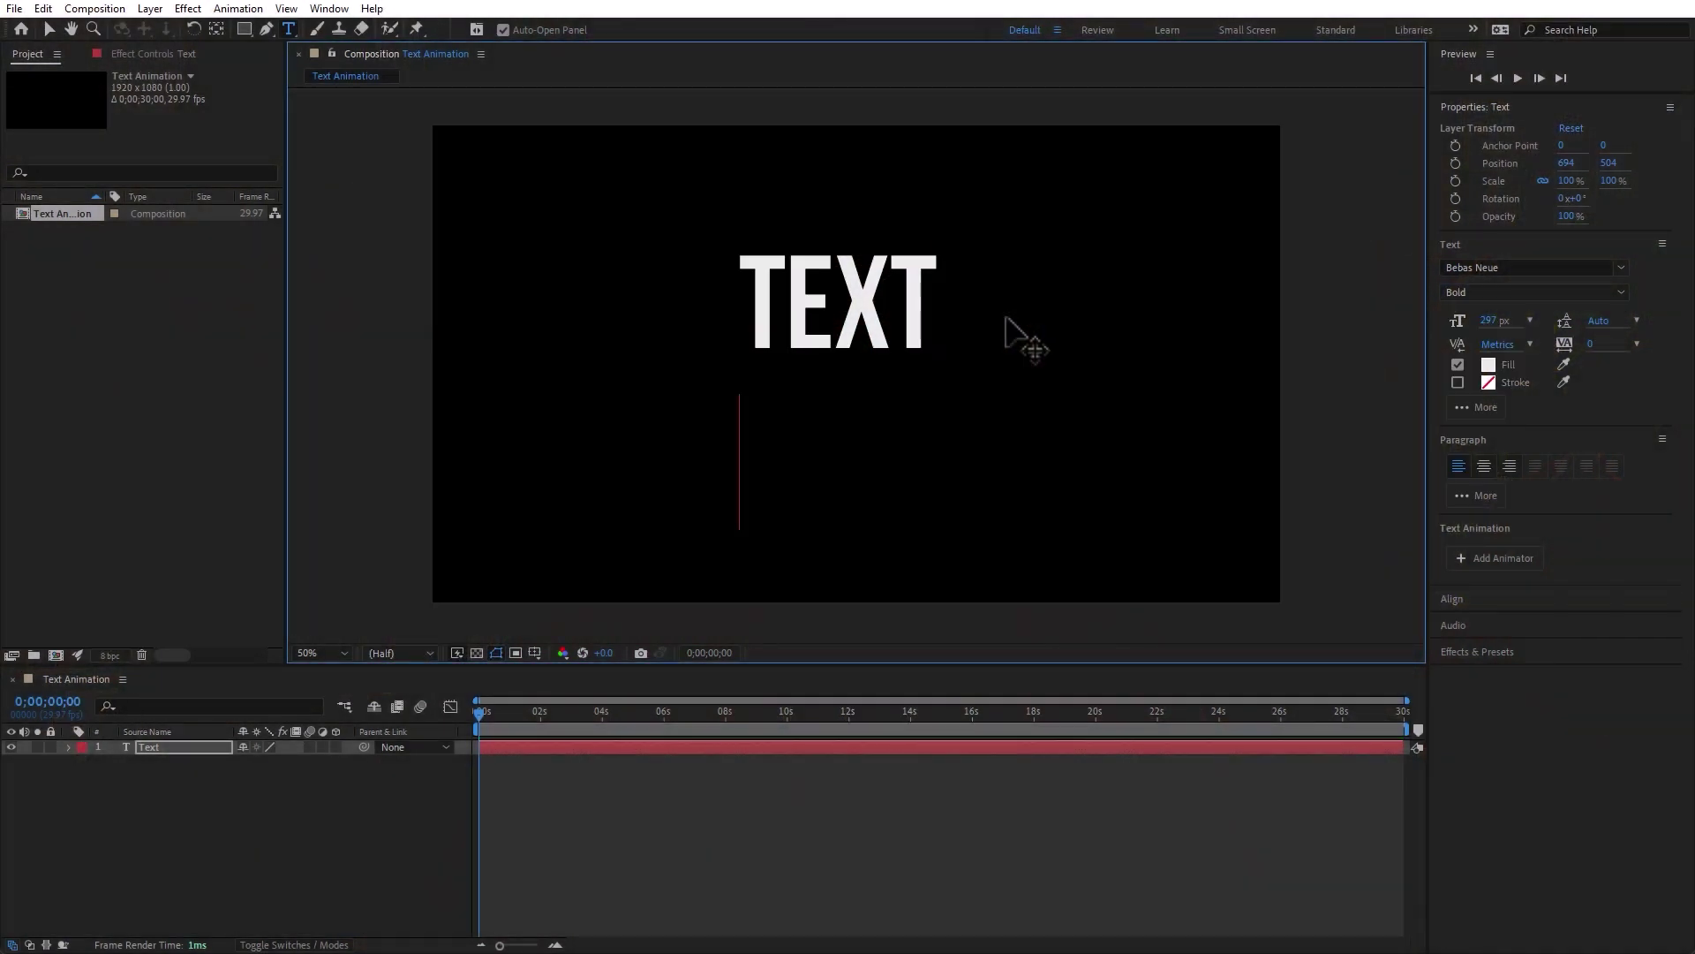
pyautogui.write('Another')
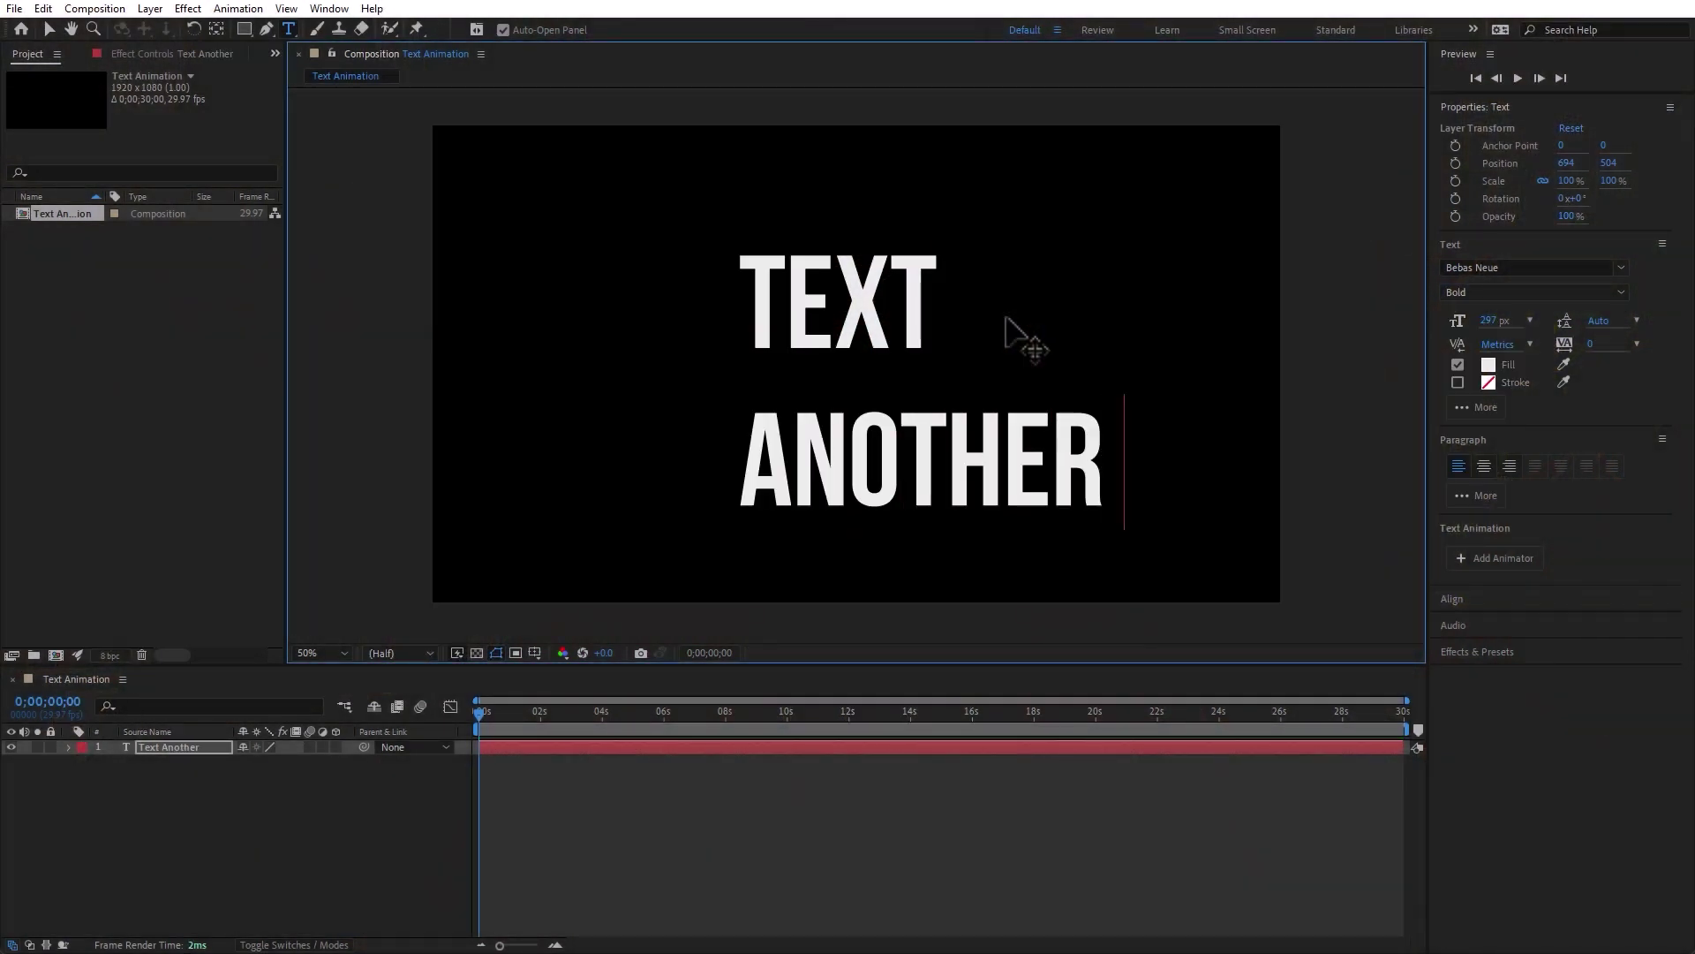
pyautogui.write(' Line')
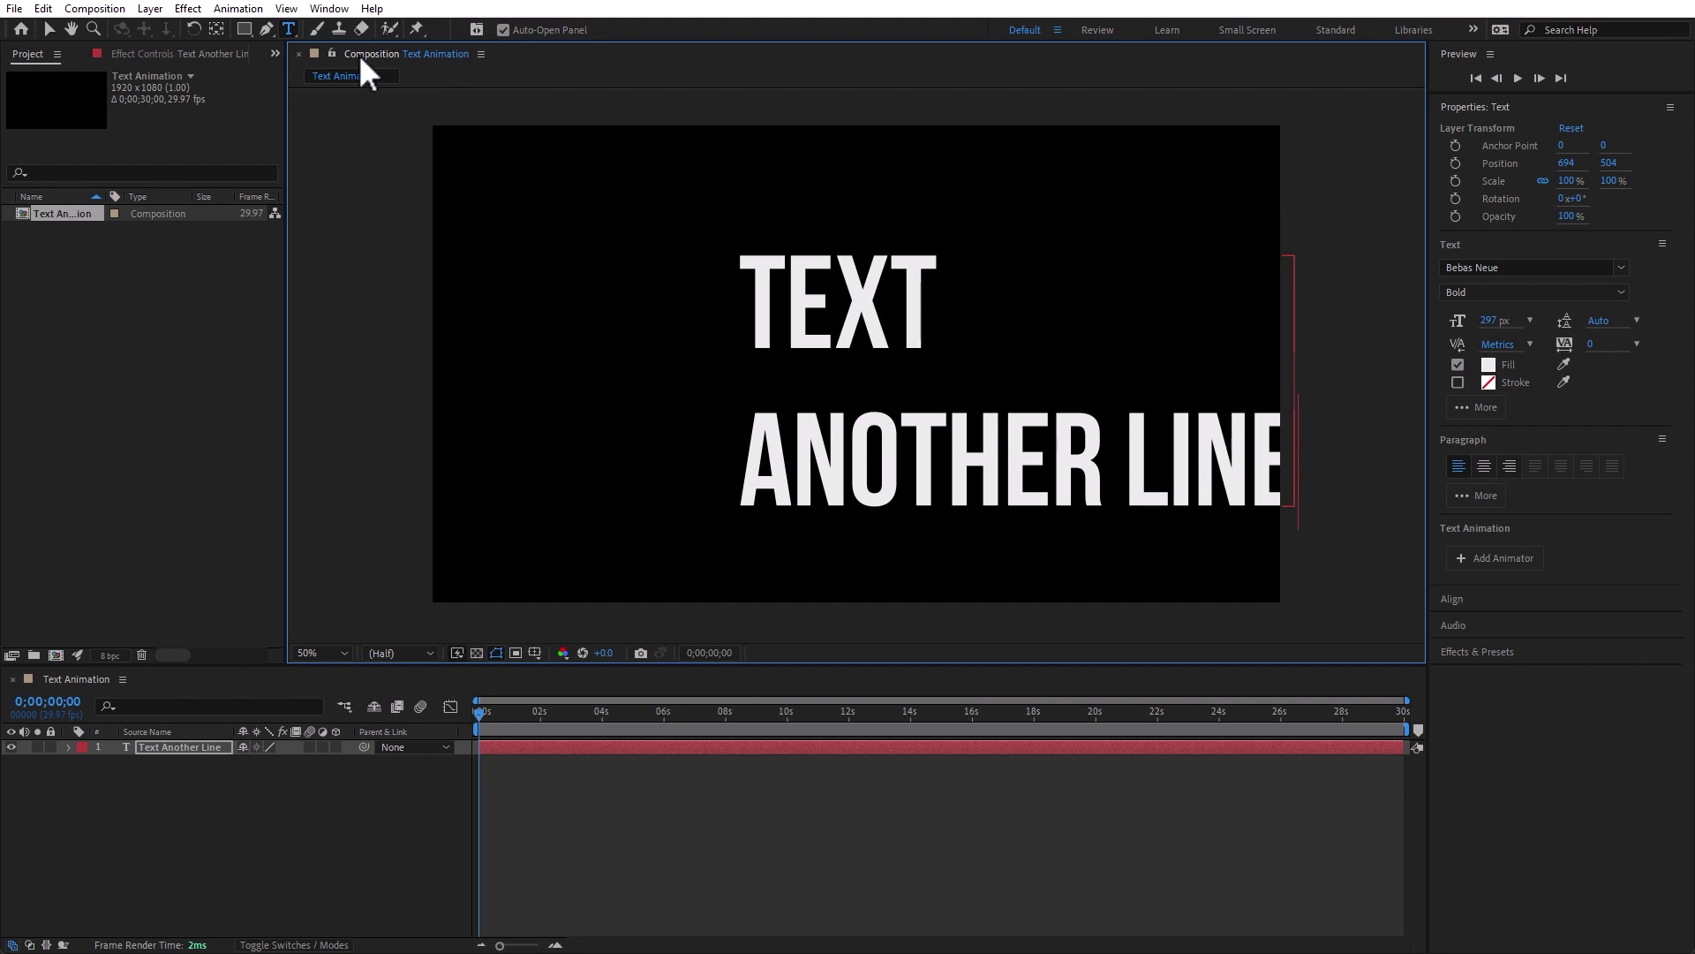
pyautogui.click(50, 28)
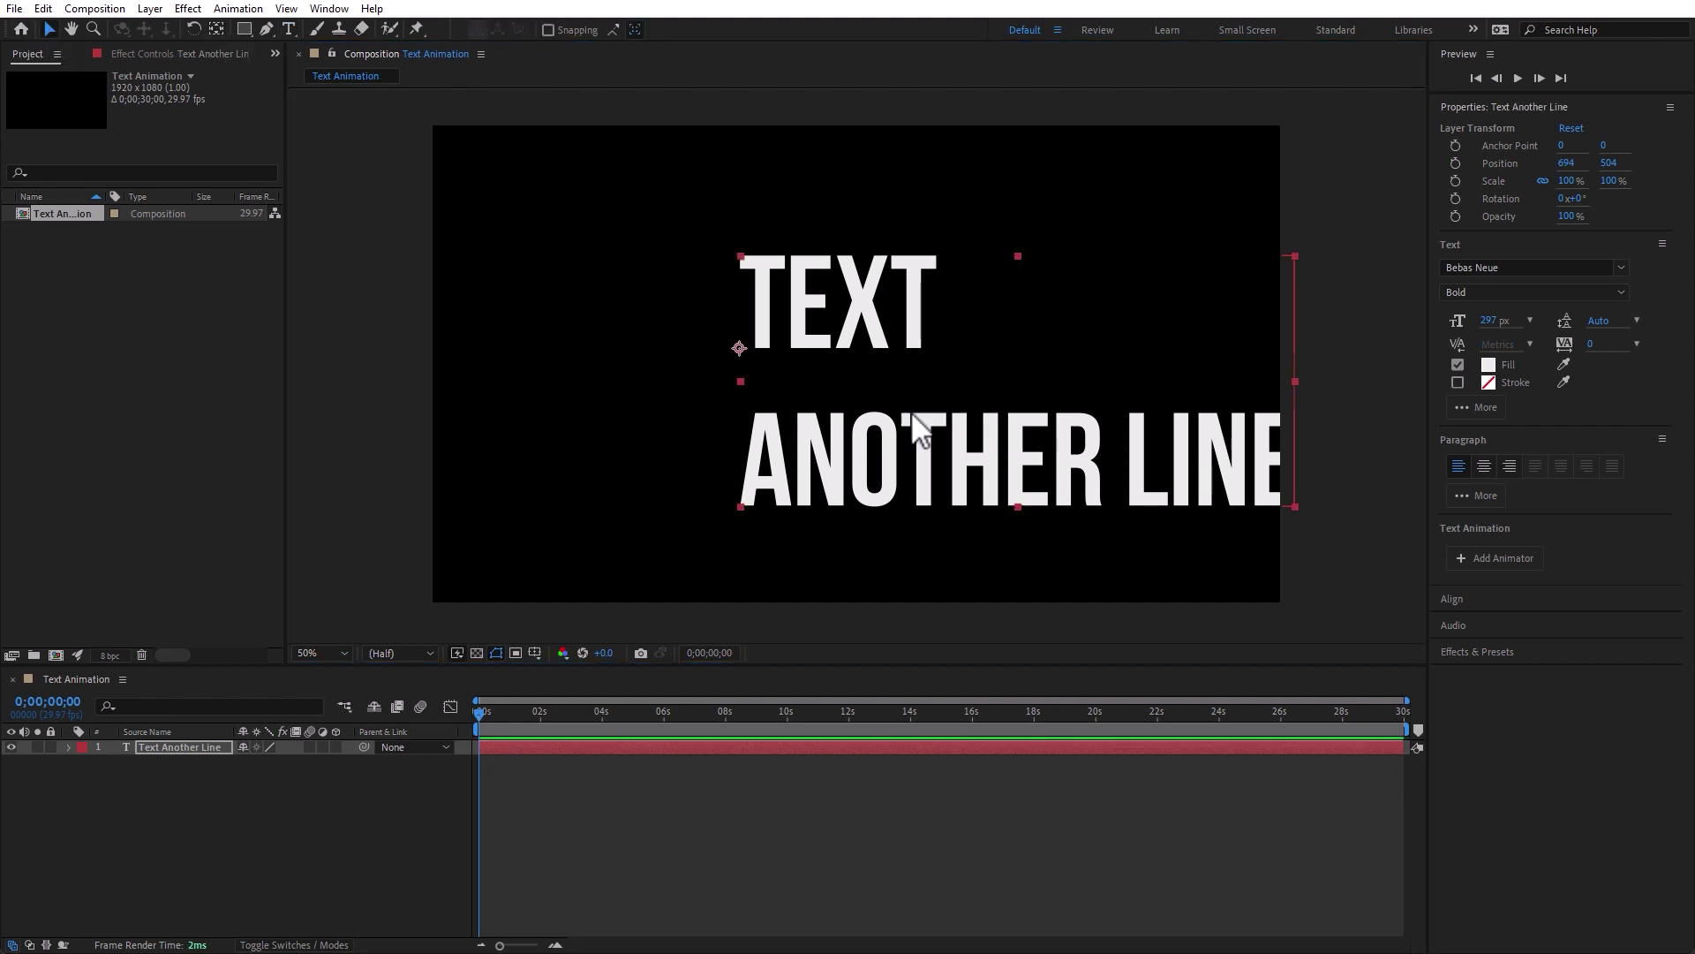
pyautogui.moveTo(927, 446); pyautogui.dragTo(777, 417)
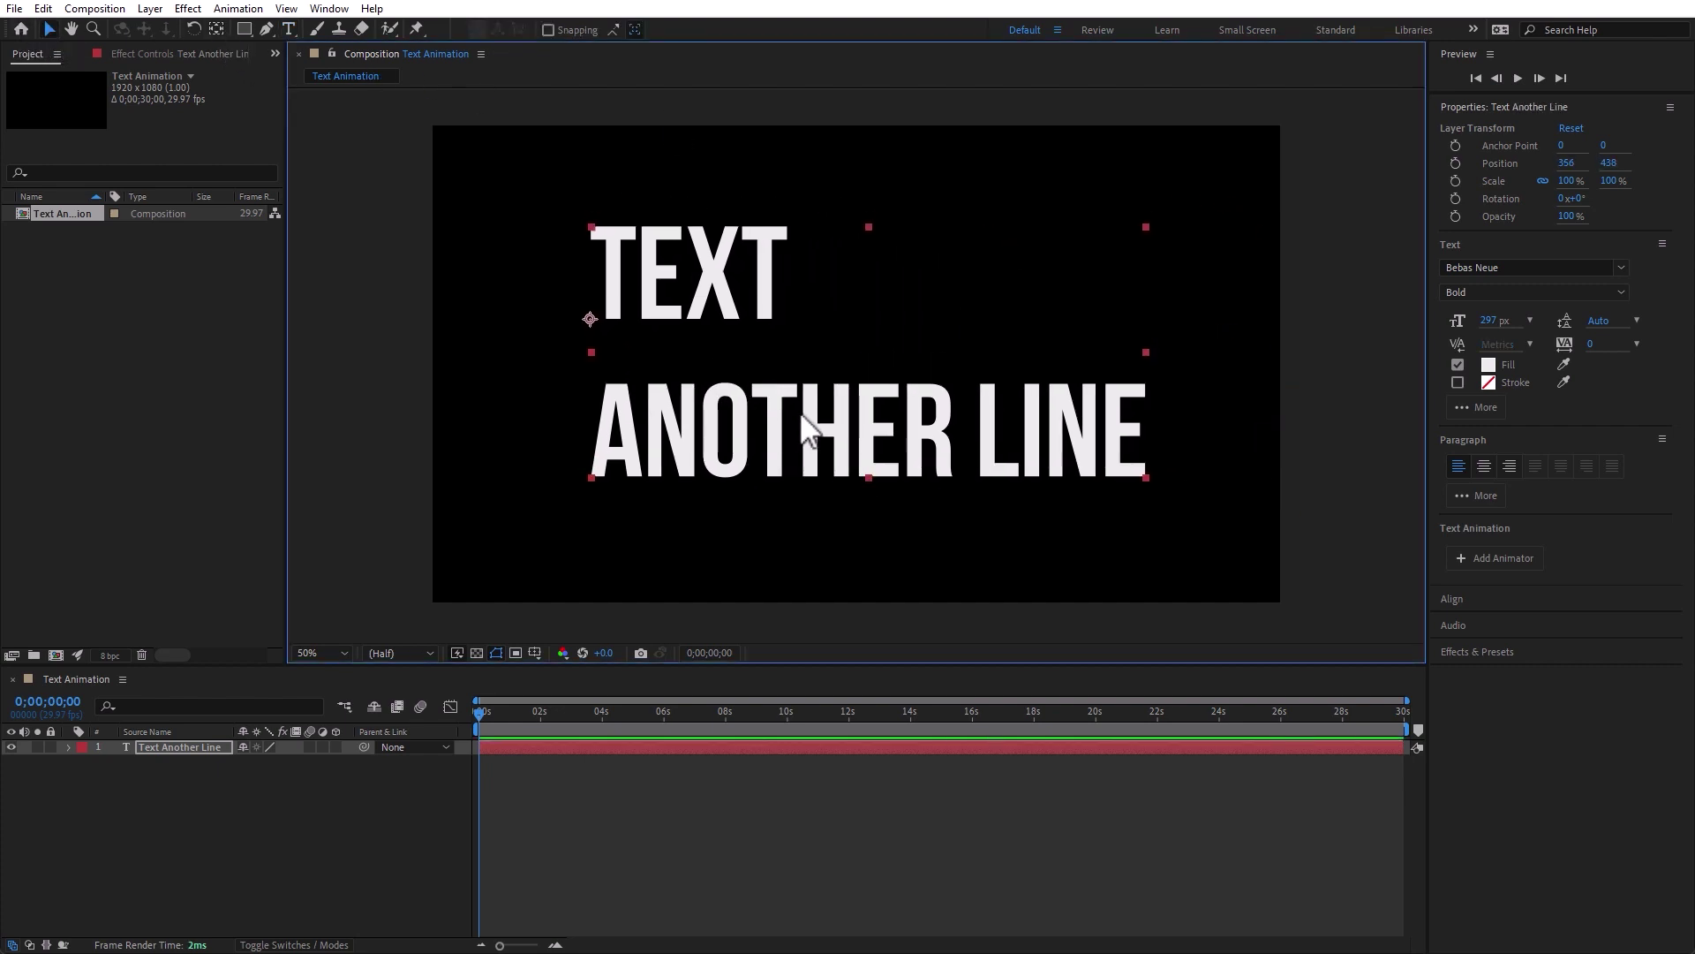
# Select both lines of text and tighten their leading to about 242 px
pyautogui.tripleClick(805, 412)
pyautogui.moveTo(604, 263); pyautogui.dragTo(1233, 424)
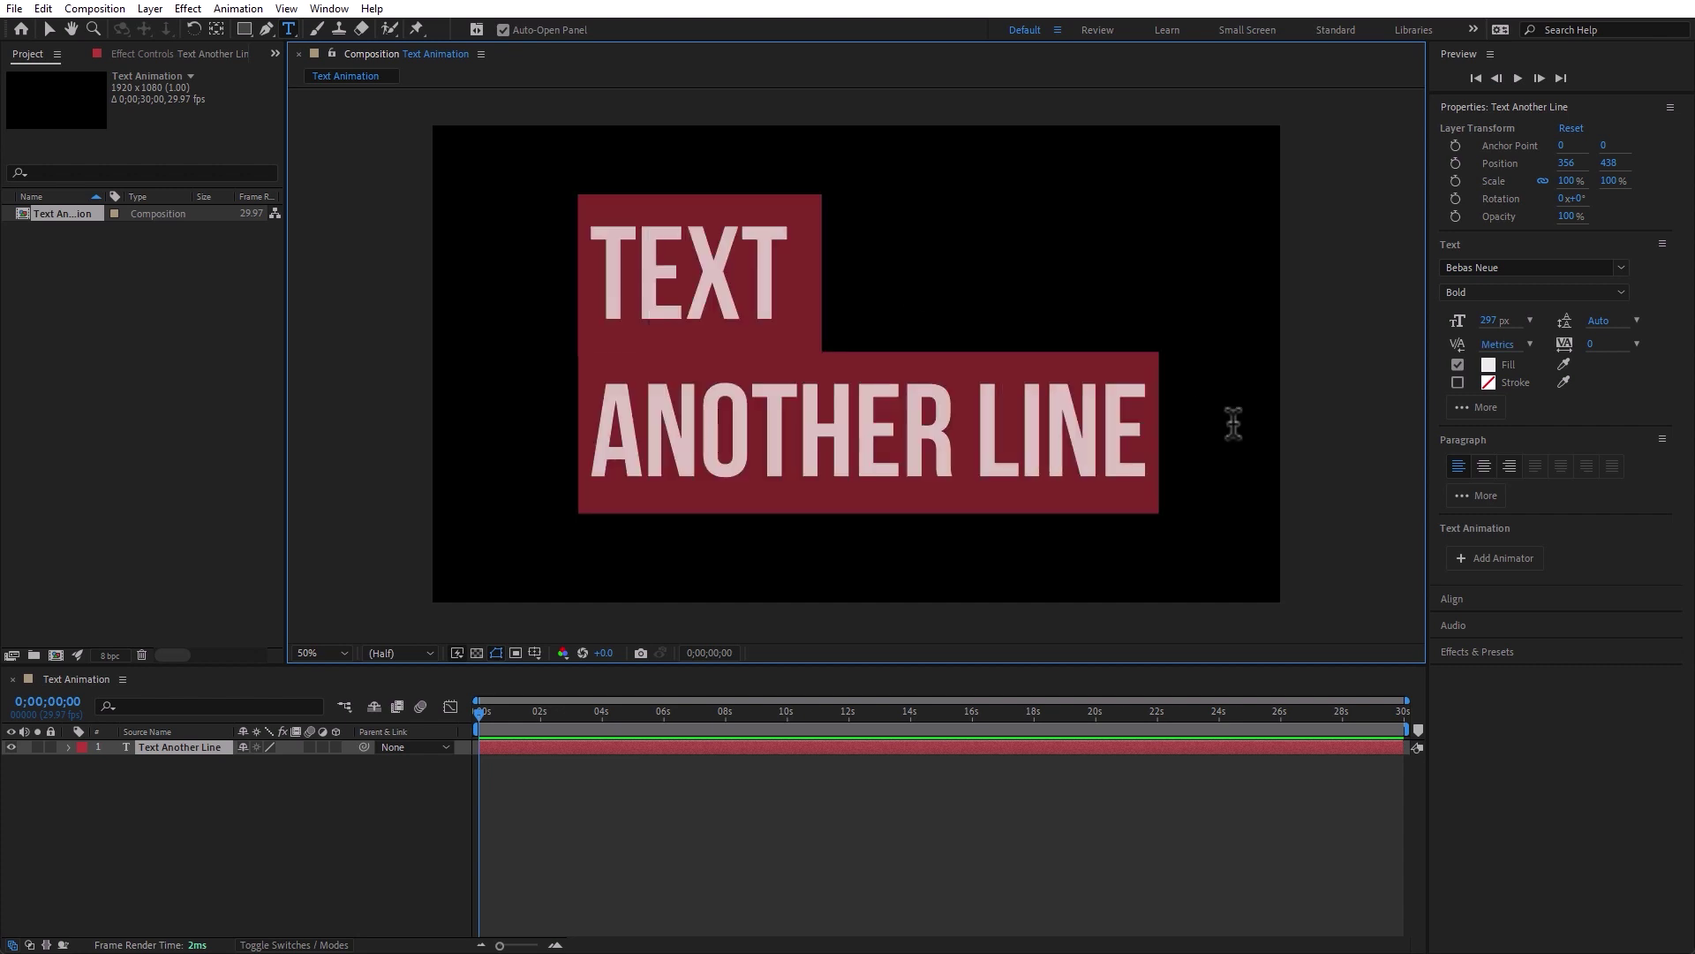
pyautogui.click(1637, 319)
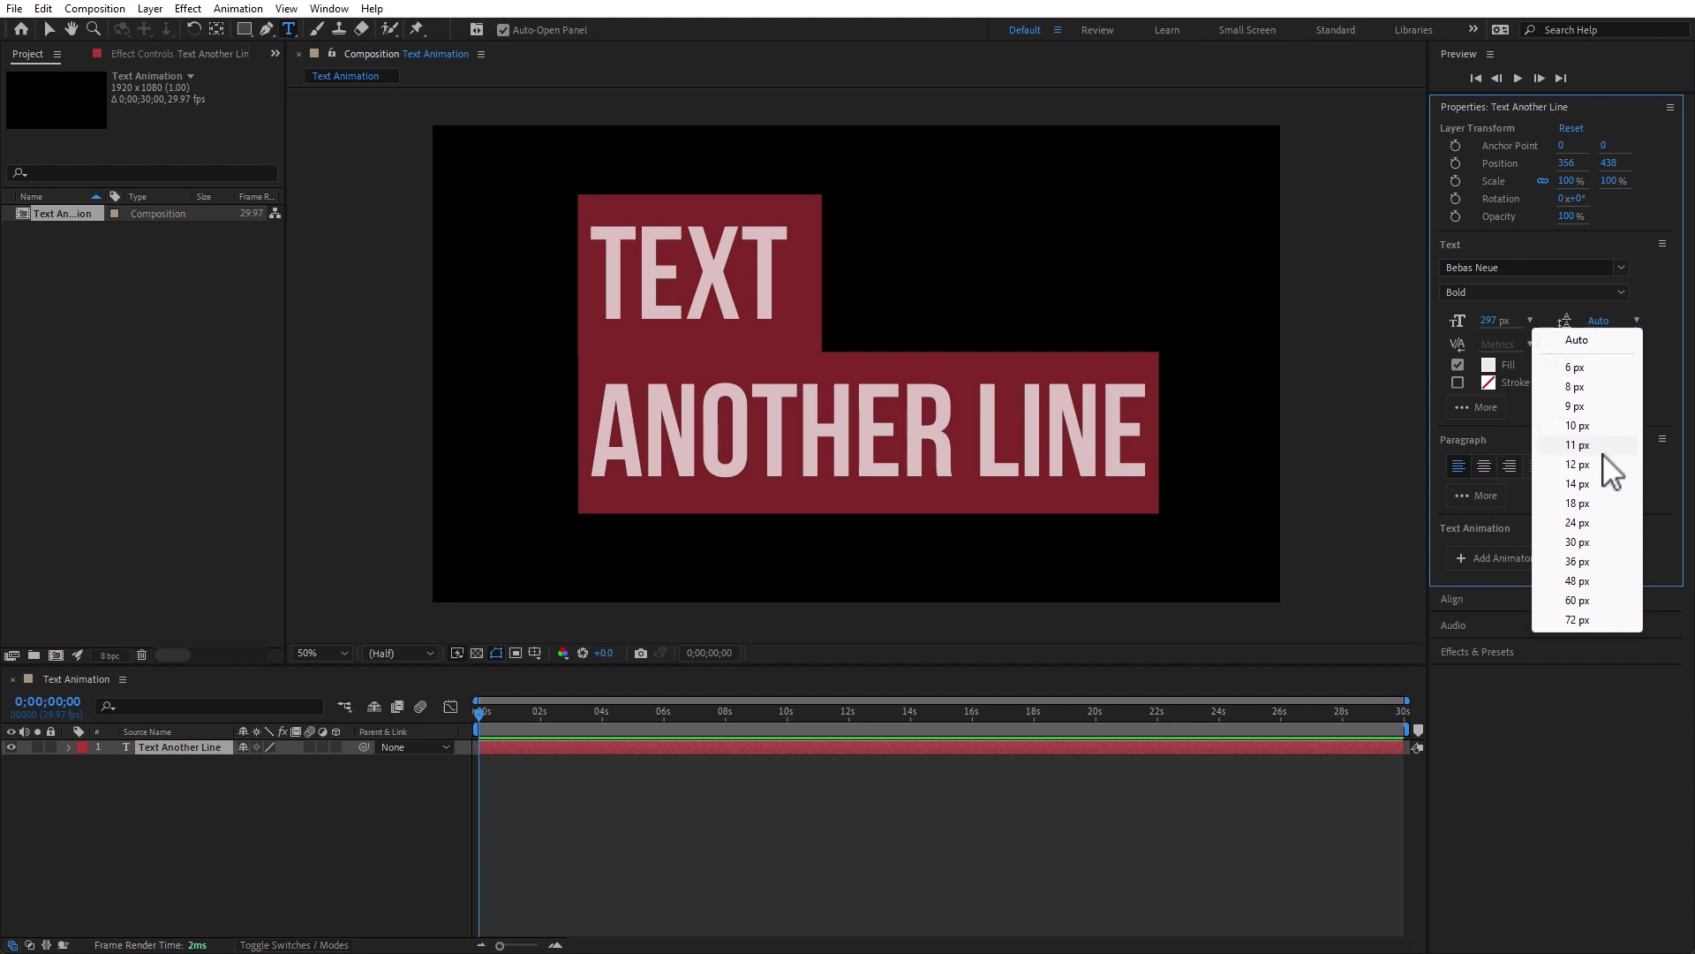
pyautogui.click(1578, 445)
pyautogui.moveTo(1564, 321); pyautogui.dragTo(1599, 315)
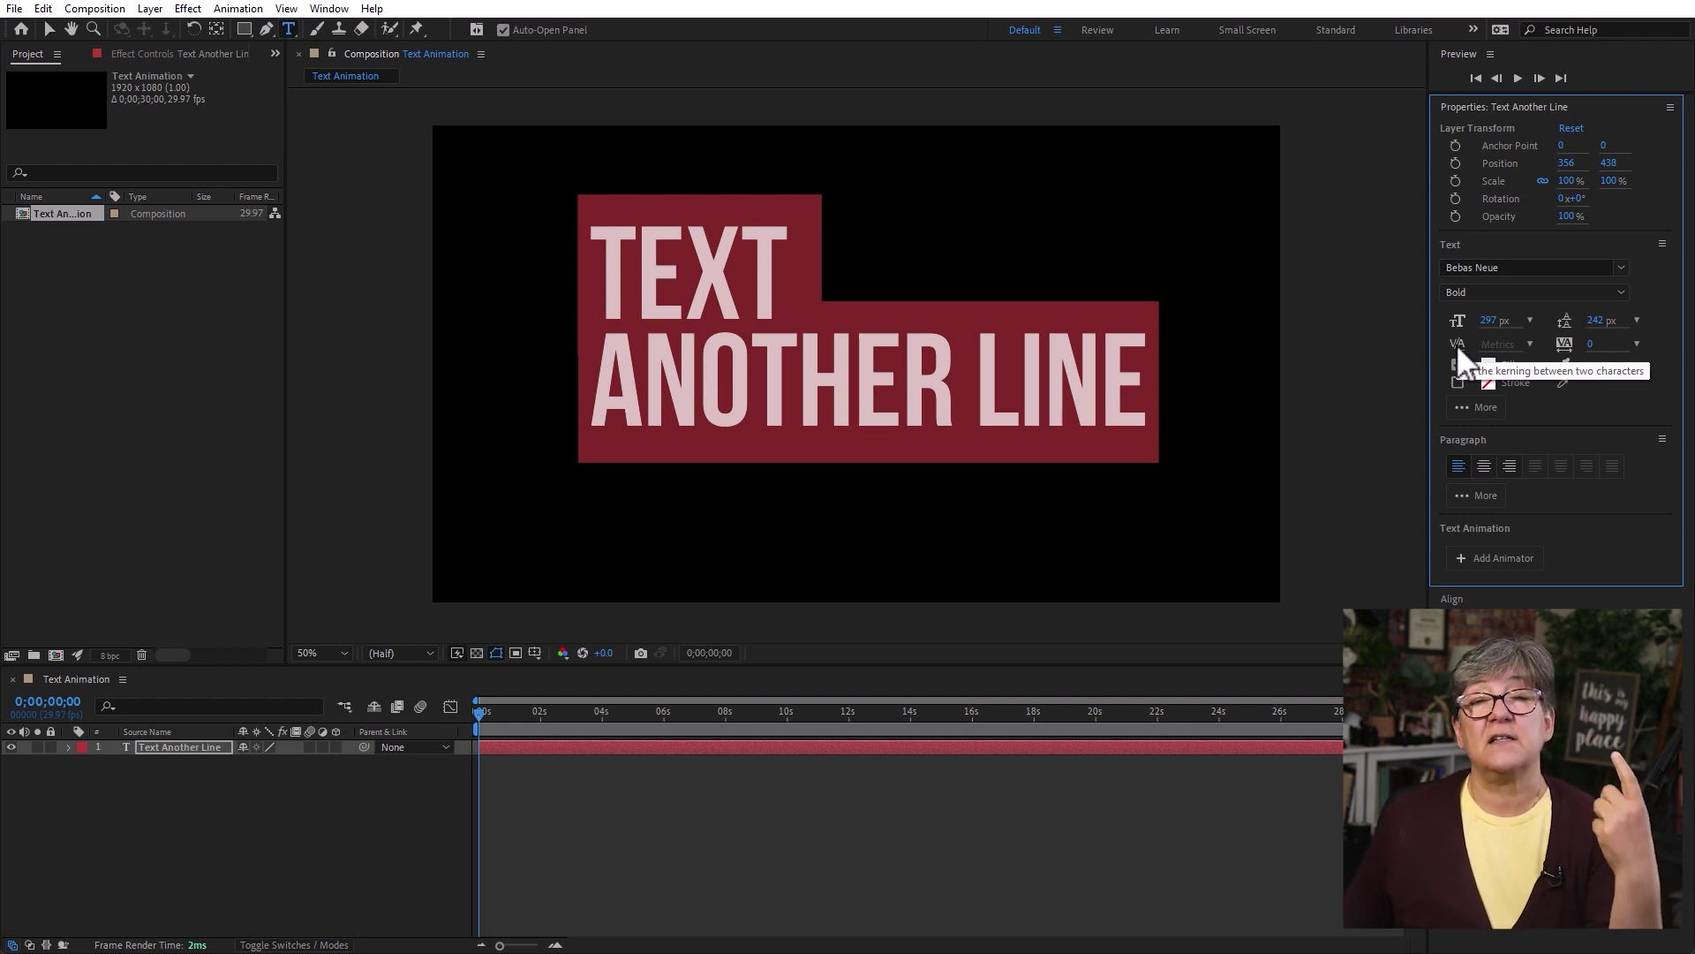
# Replace everything after the initial T with "EXT", leaving a single-line word
pyautogui.click(645, 282)
pyautogui.keyDown('shift'); pyautogui.click(1197, 360); pyautogui.keyUp('shift')
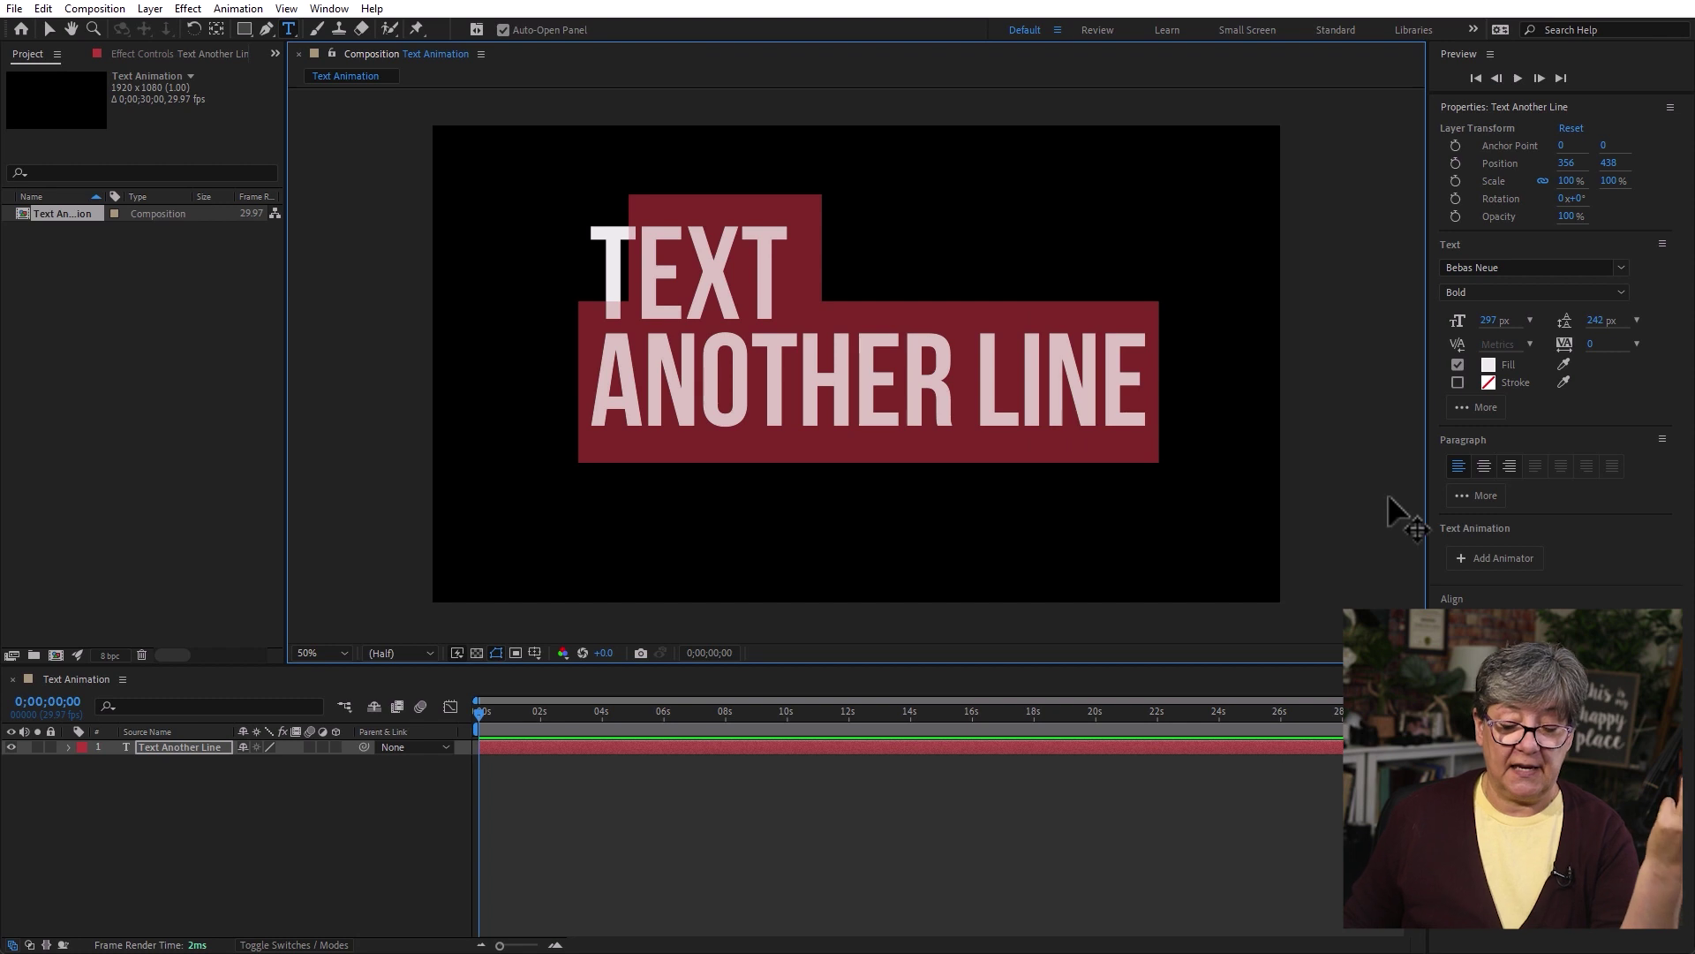
pyautogui.write('EXT')
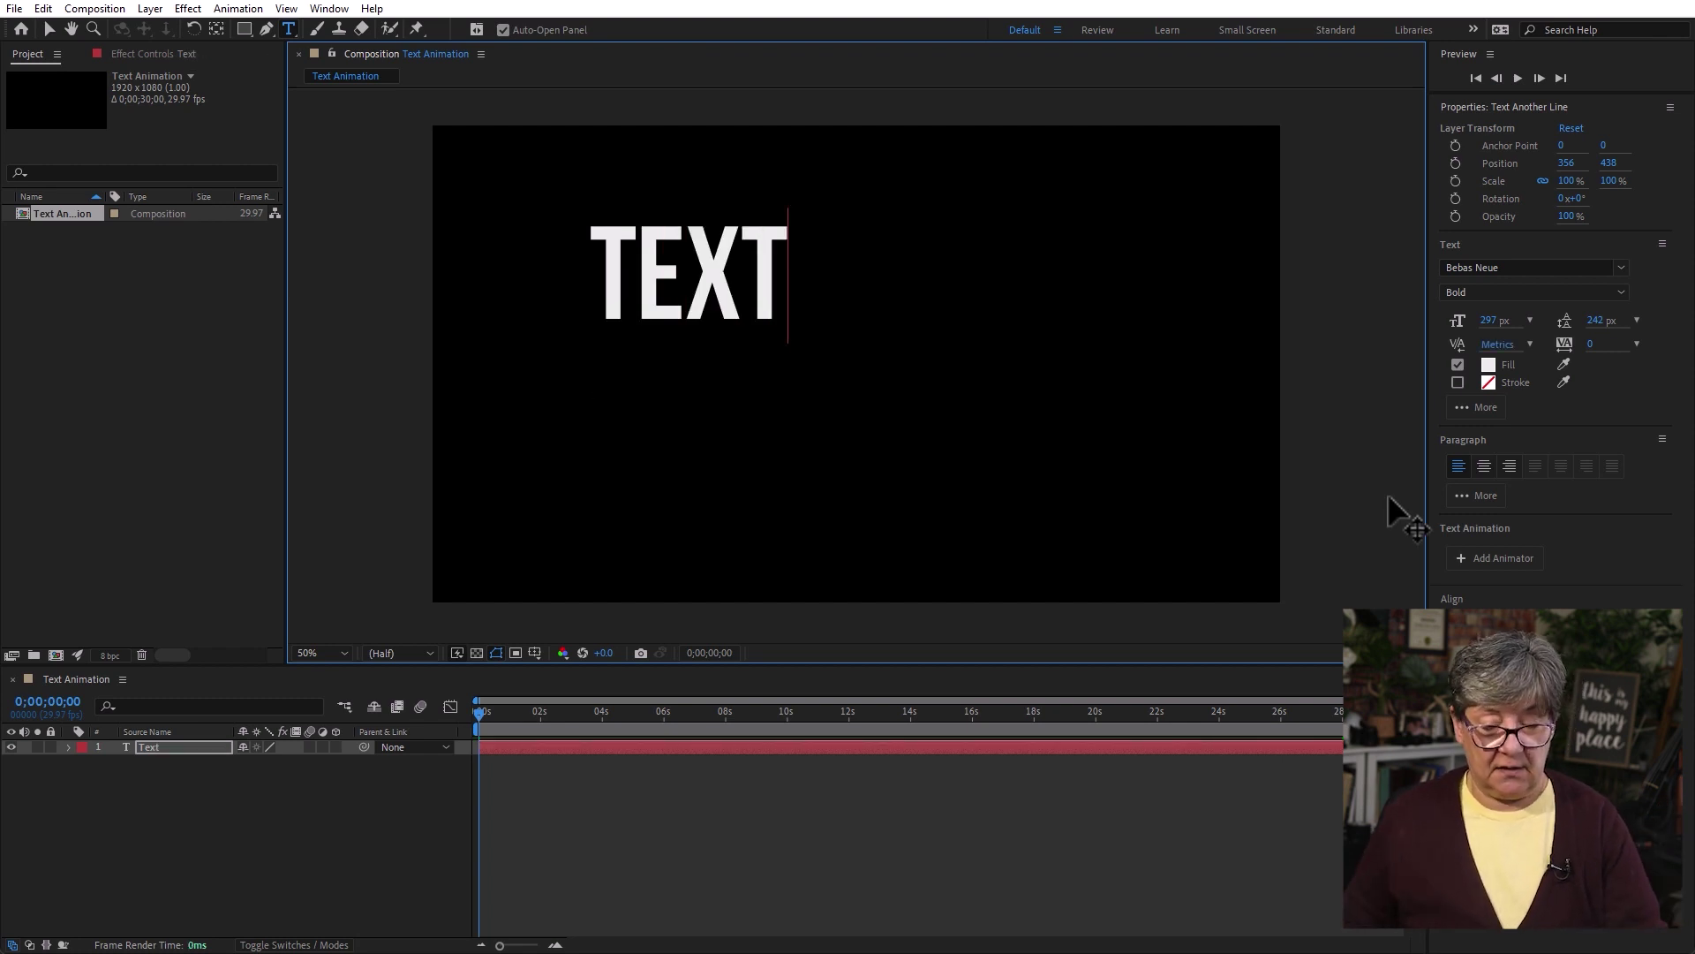
# Enlarge only the initial T to about 790 px and reduce its vertical scale to about 63%
pyautogui.moveTo(629, 284); pyautogui.dragTo(585, 287)
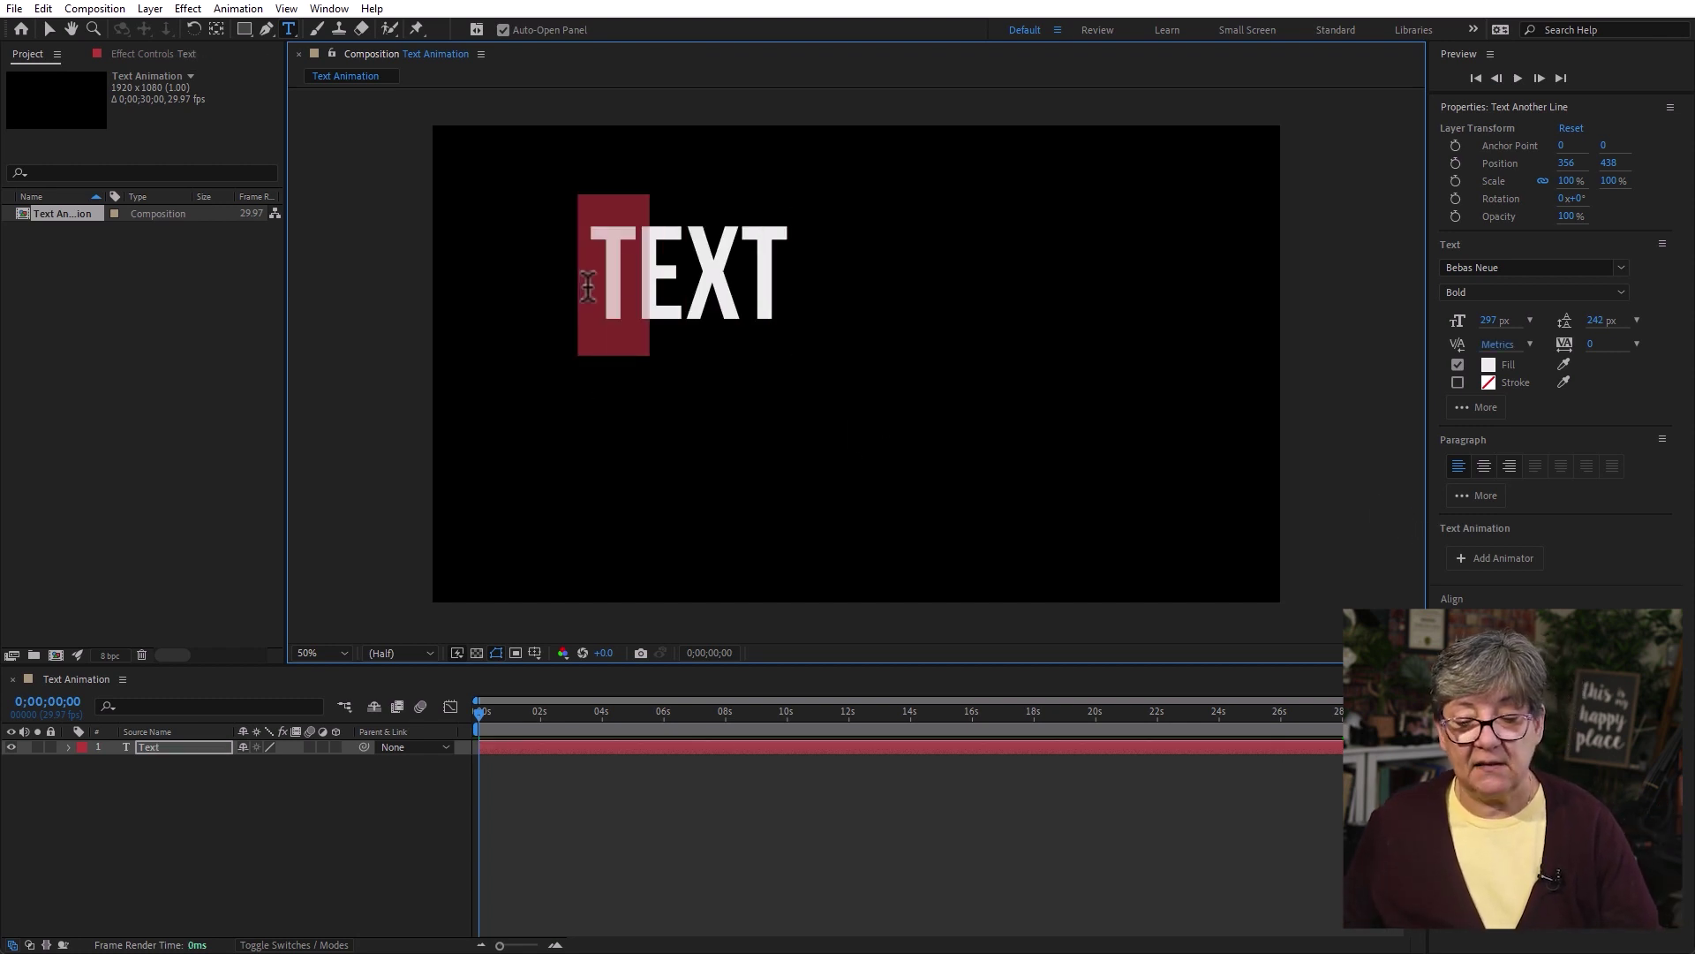
pyautogui.moveTo(1490, 323); pyautogui.dragTo(1686, 311)
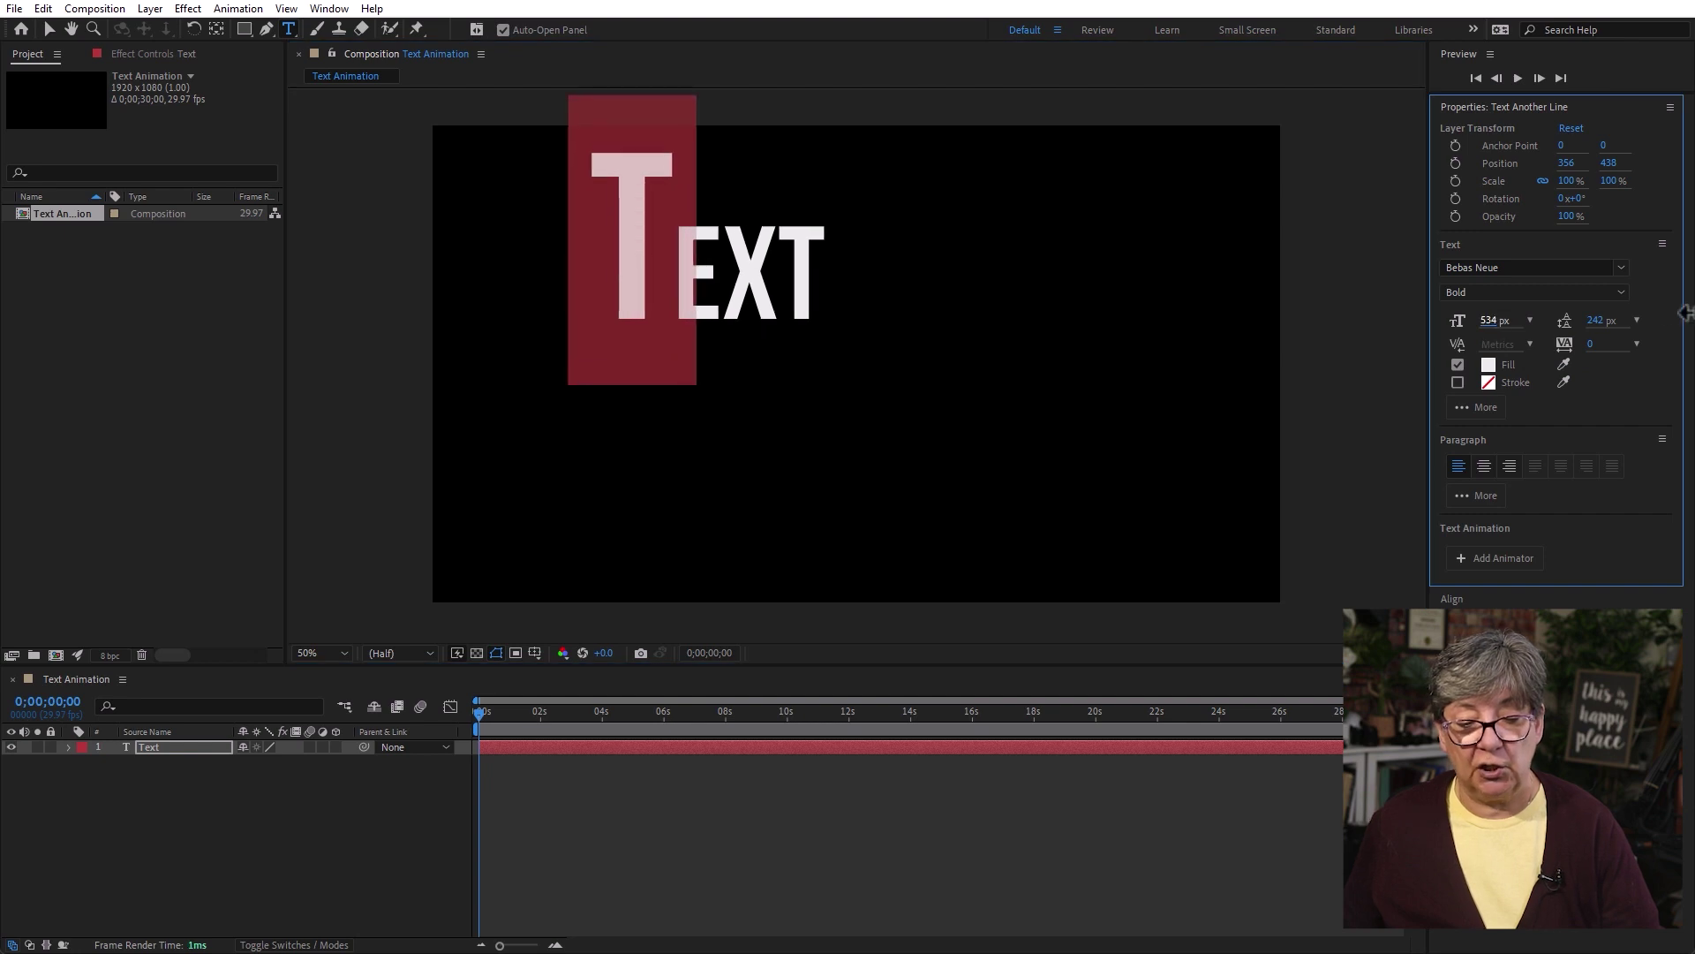
pyautogui.moveTo(1500, 321); pyautogui.dragTo(1581, 318)
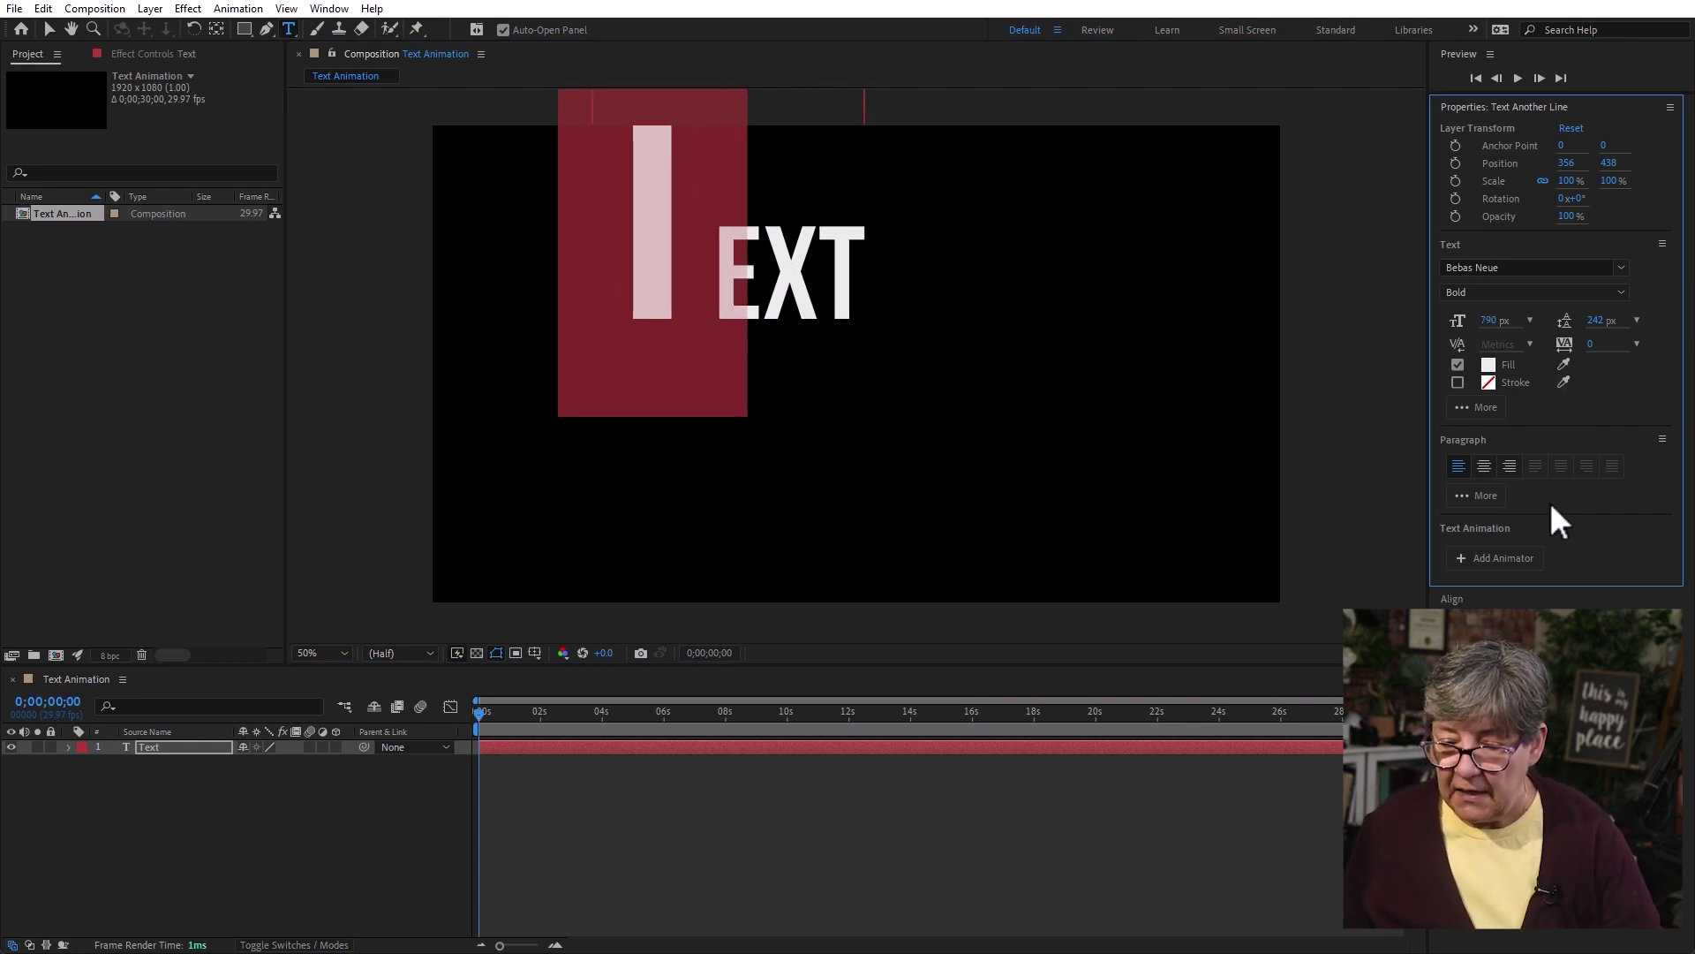
pyautogui.click(1475, 409)
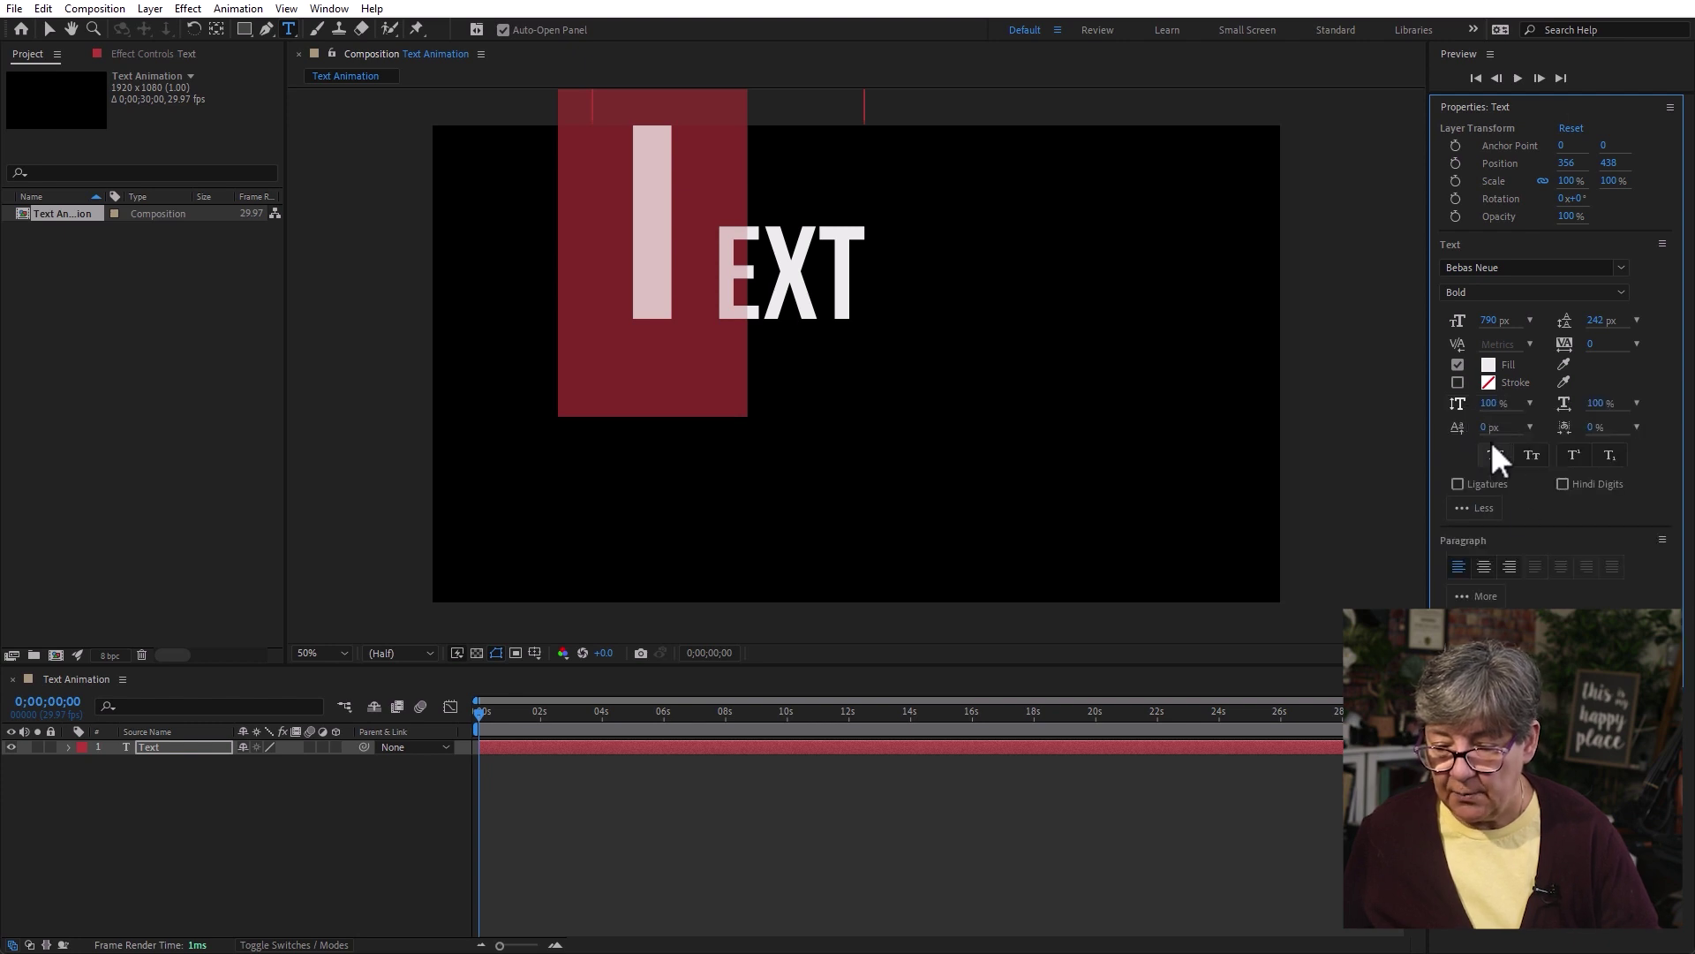
pyautogui.moveTo(1472, 402); pyautogui.dragTo(1466, 407)
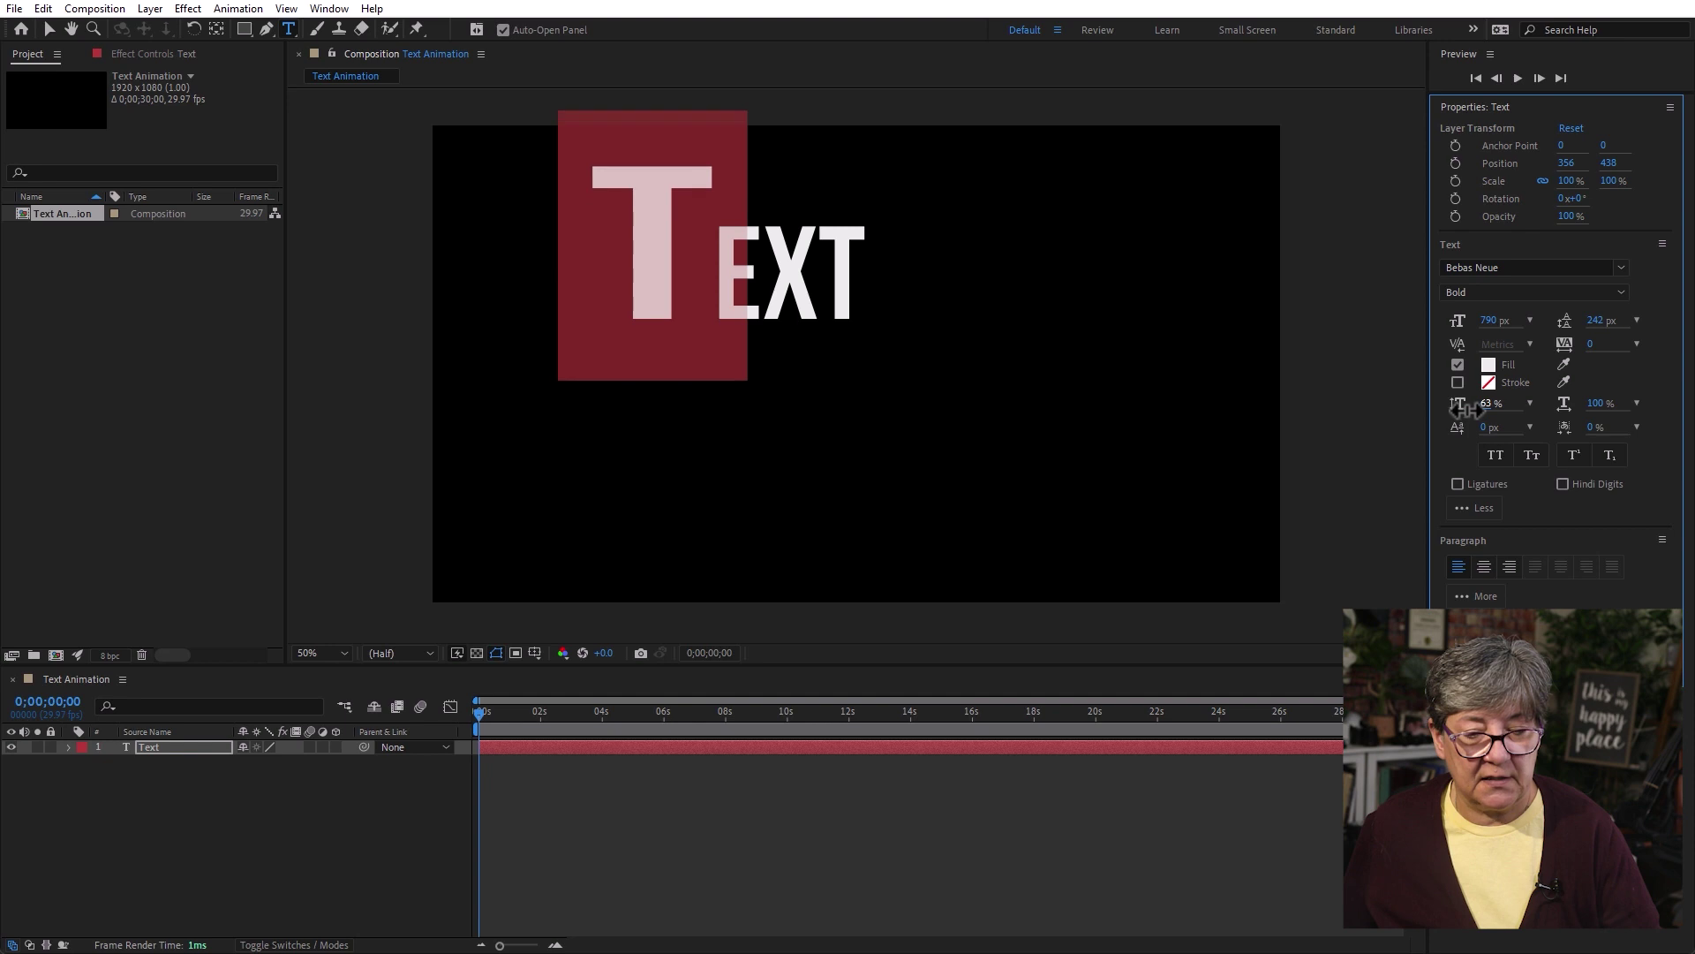
# Move the text layer to about 646, 590 and set the kerning between the large T and the E to about -96
pyautogui.click(50, 29)
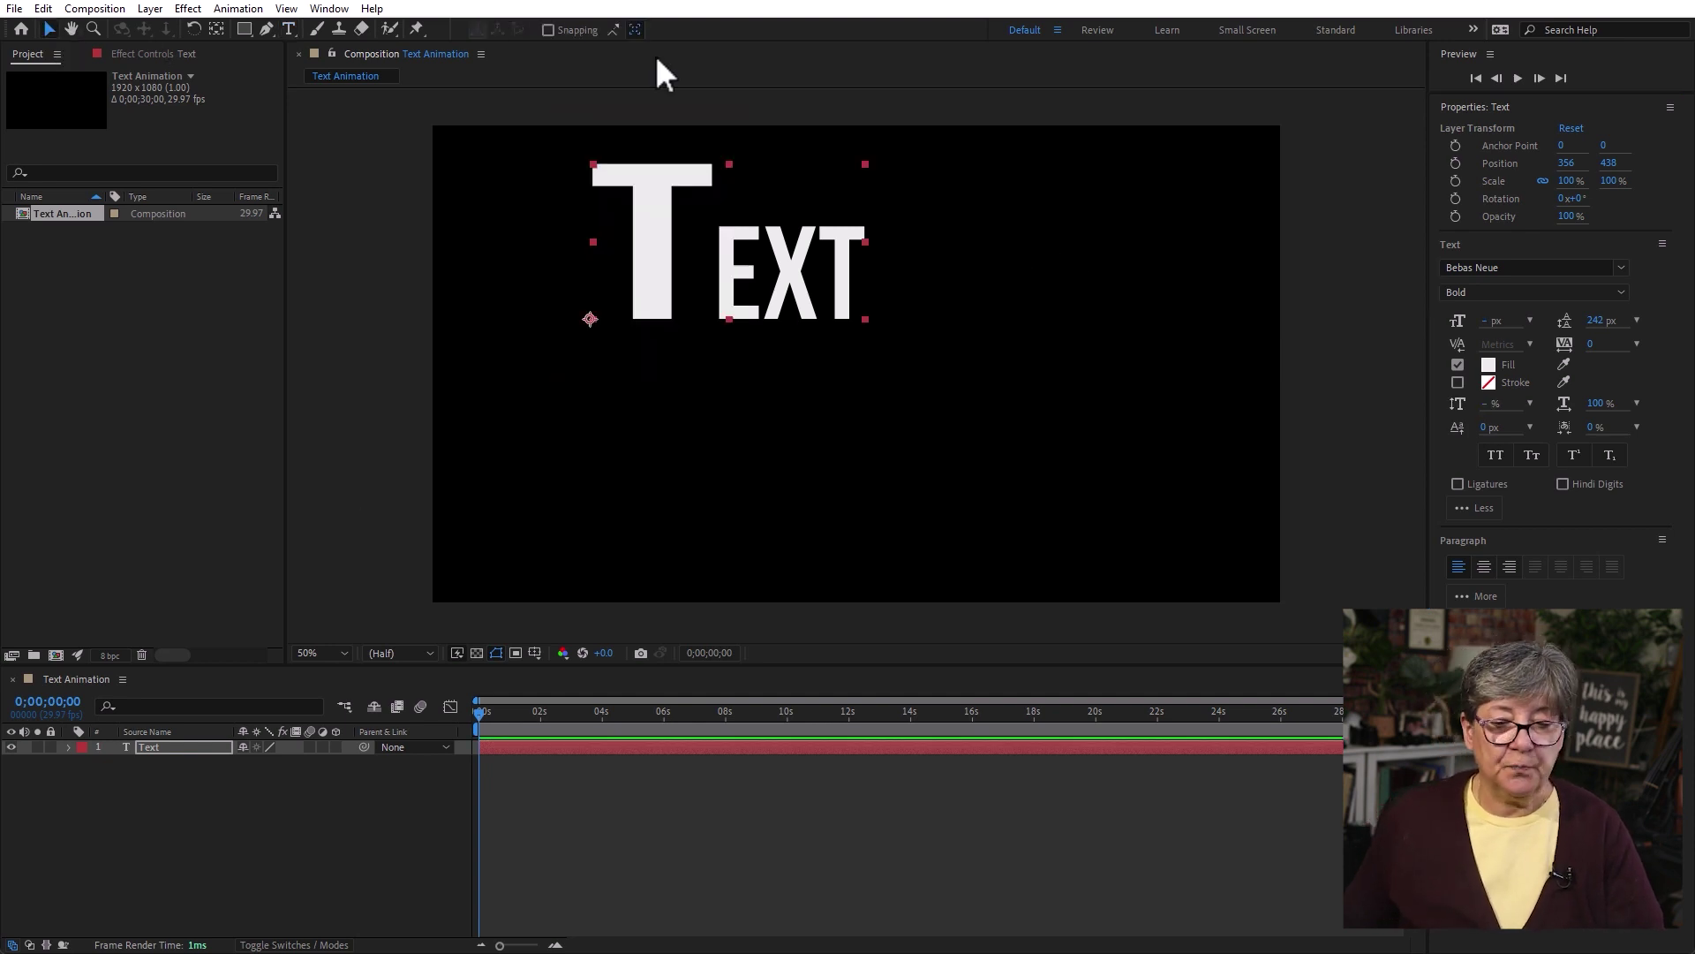
pyautogui.moveTo(740, 280); pyautogui.dragTo(868, 348)
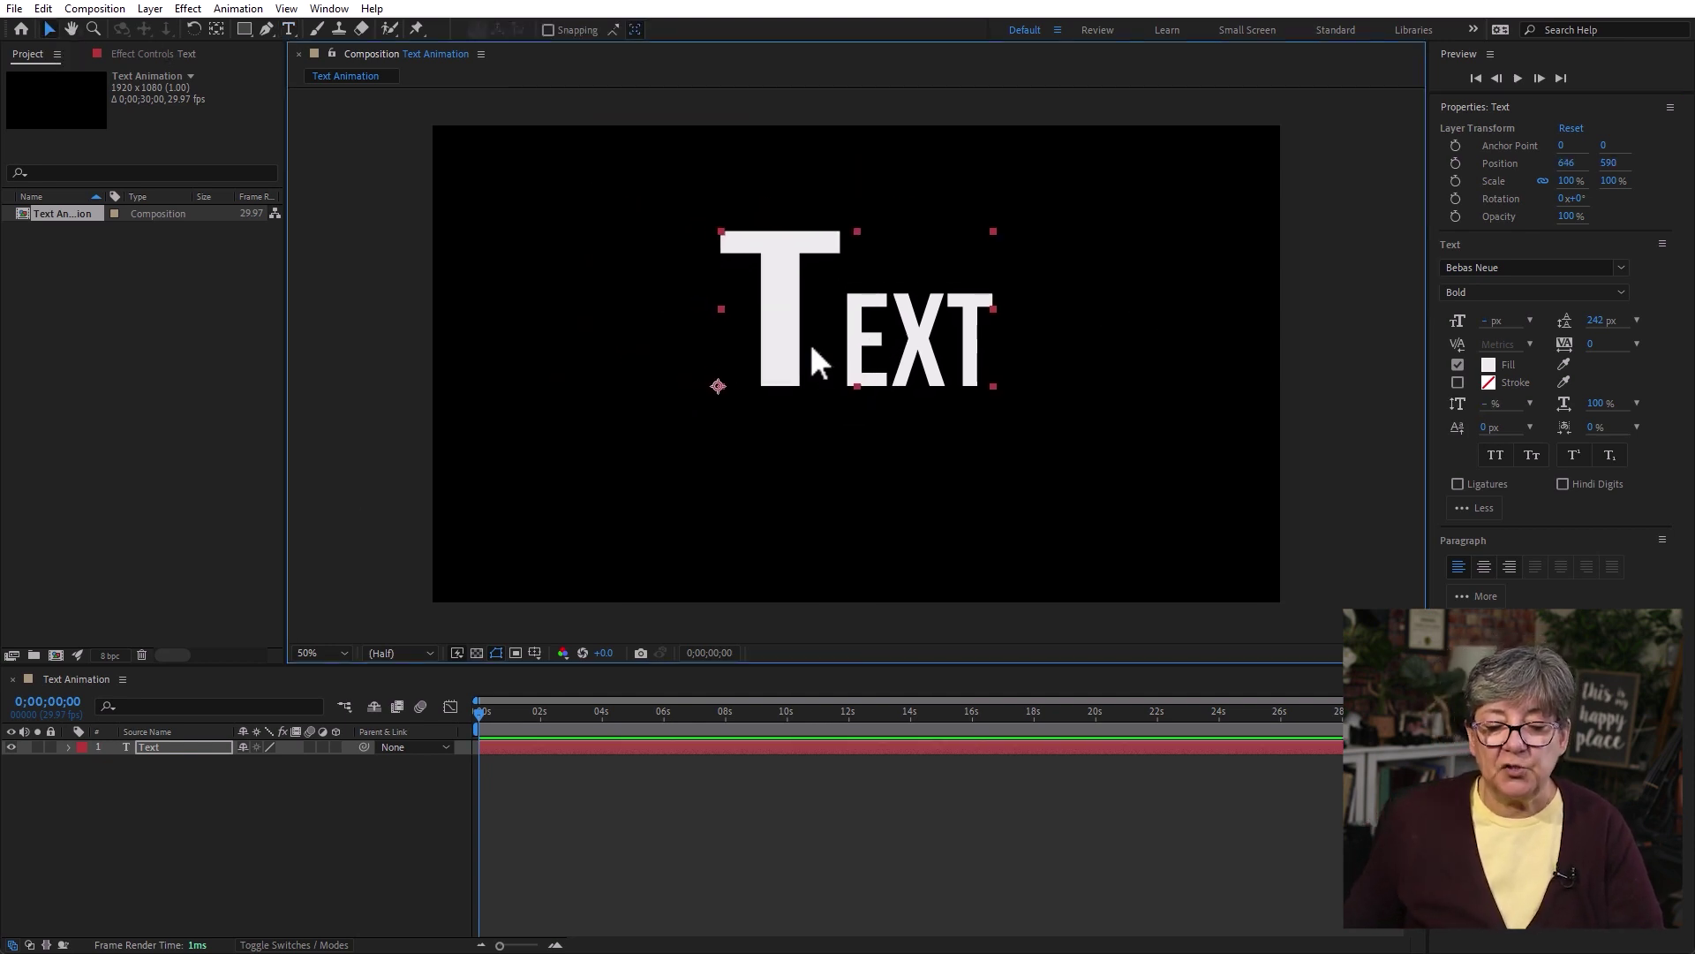
pyautogui.doubleClick(868, 362)
pyautogui.click(843, 348)
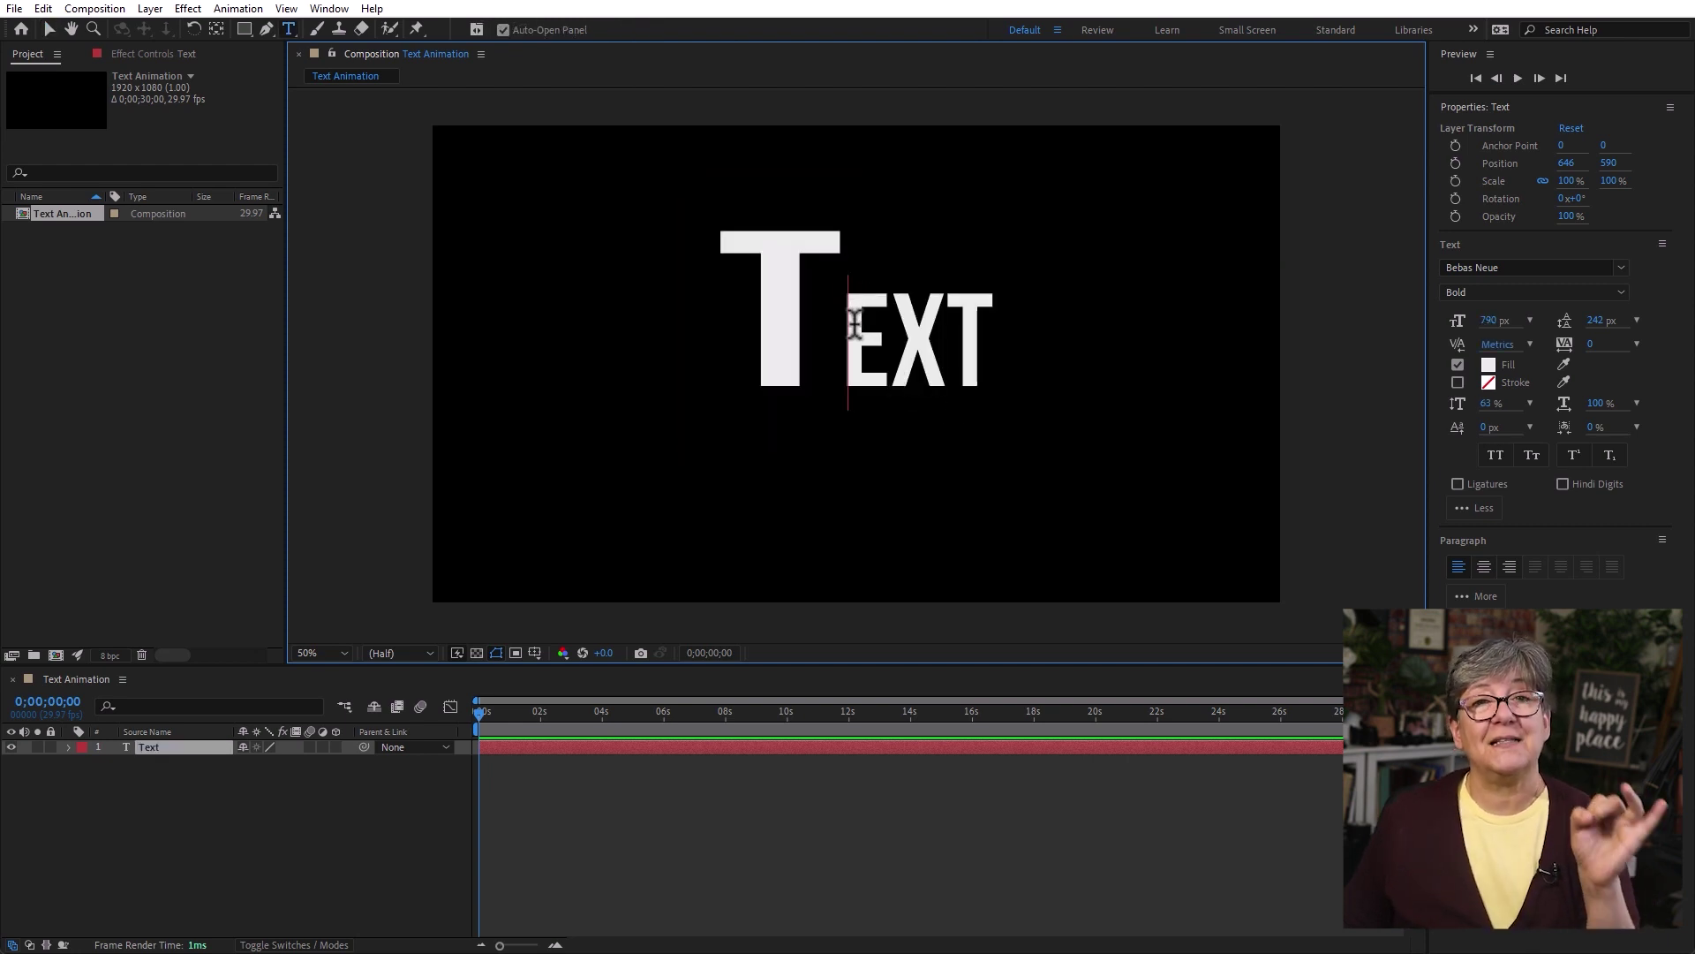
pyautogui.moveTo(1503, 353); pyautogui.dragTo(1426, 358)
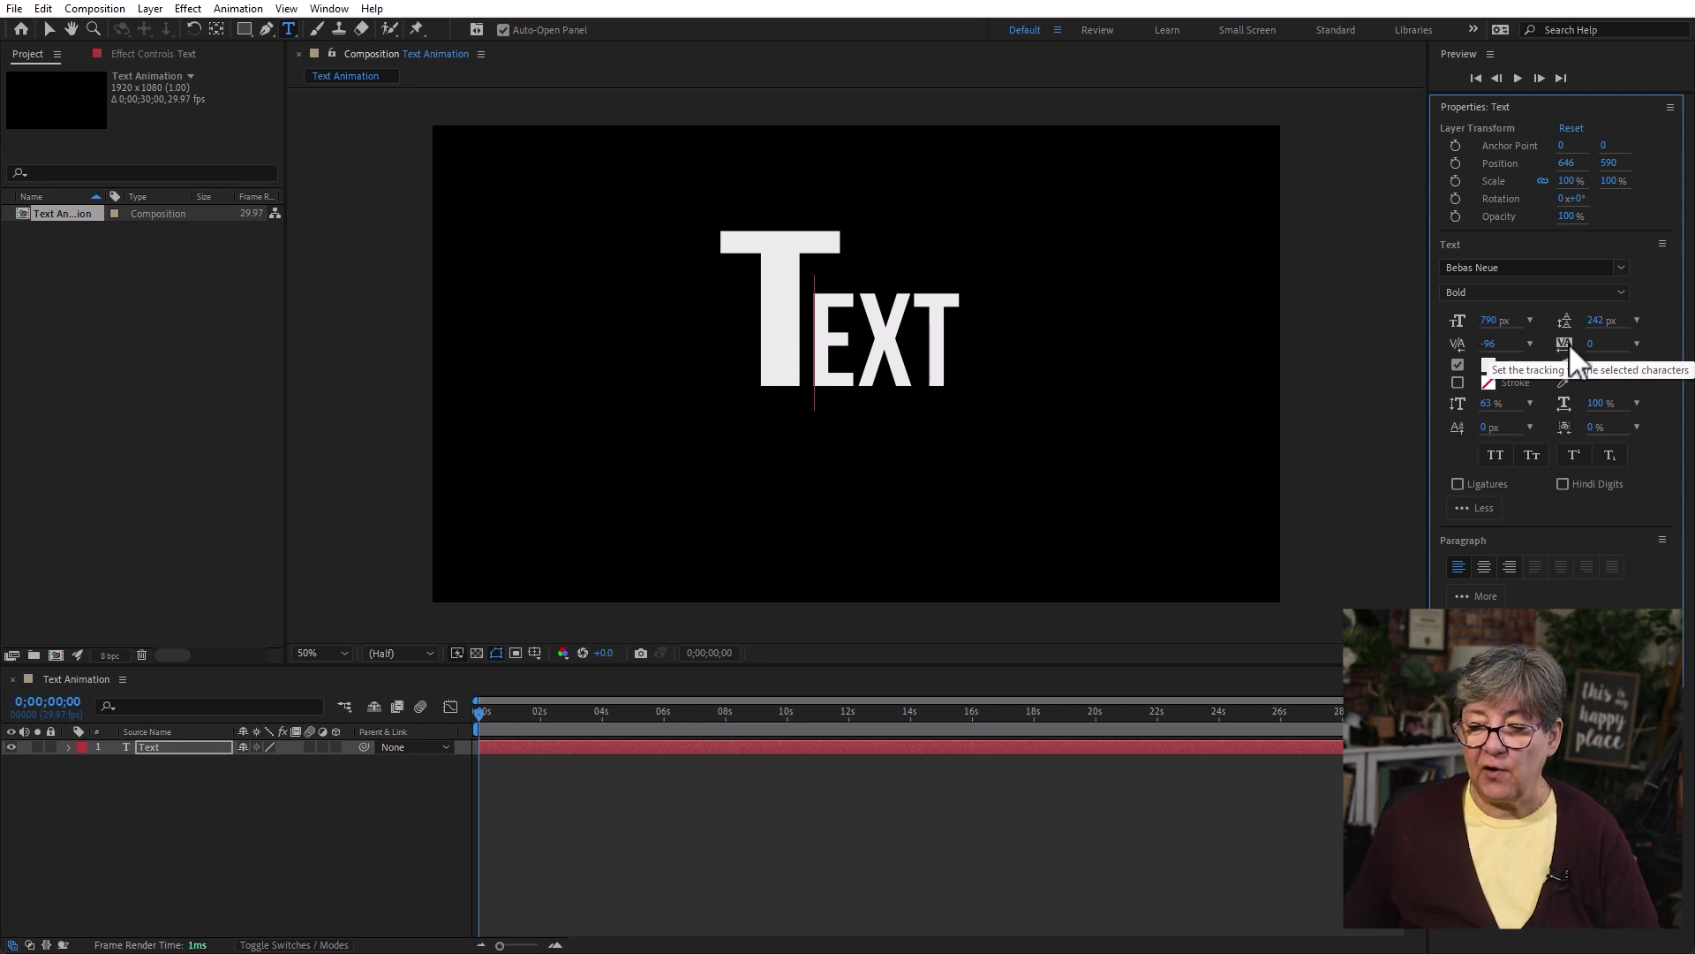
# Select the whole Text layer and set its tracking to about 64
pyautogui.click(786, 839)
pyautogui.click(869, 347)
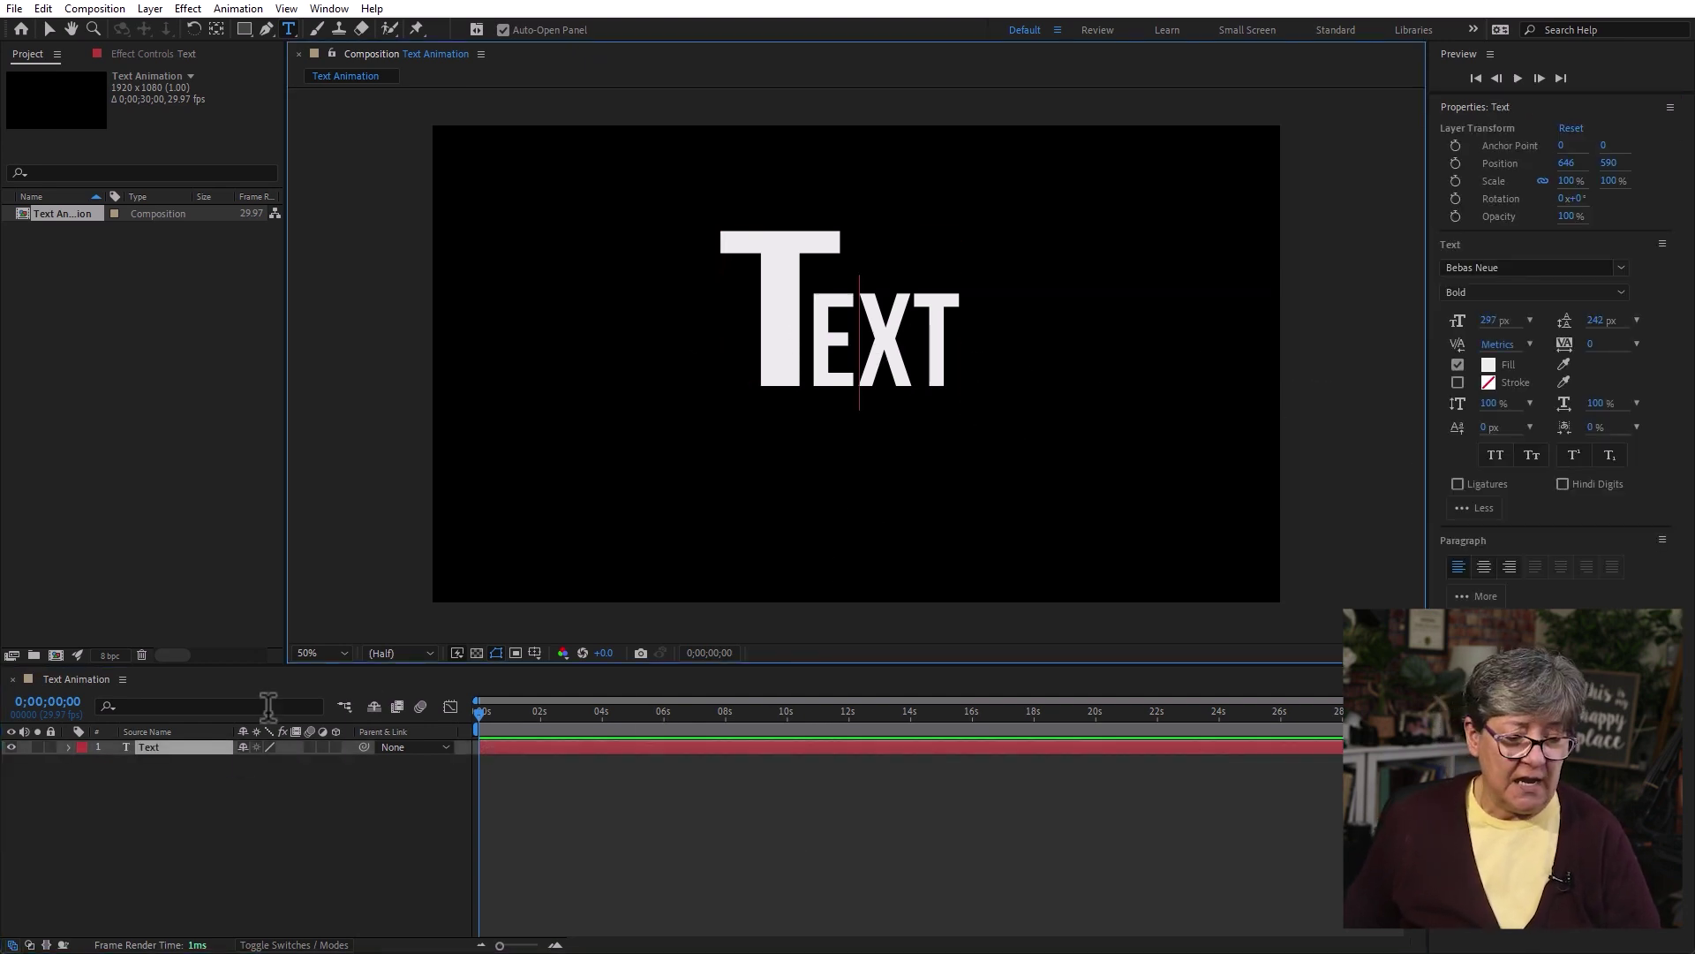
pyautogui.click(132, 757)
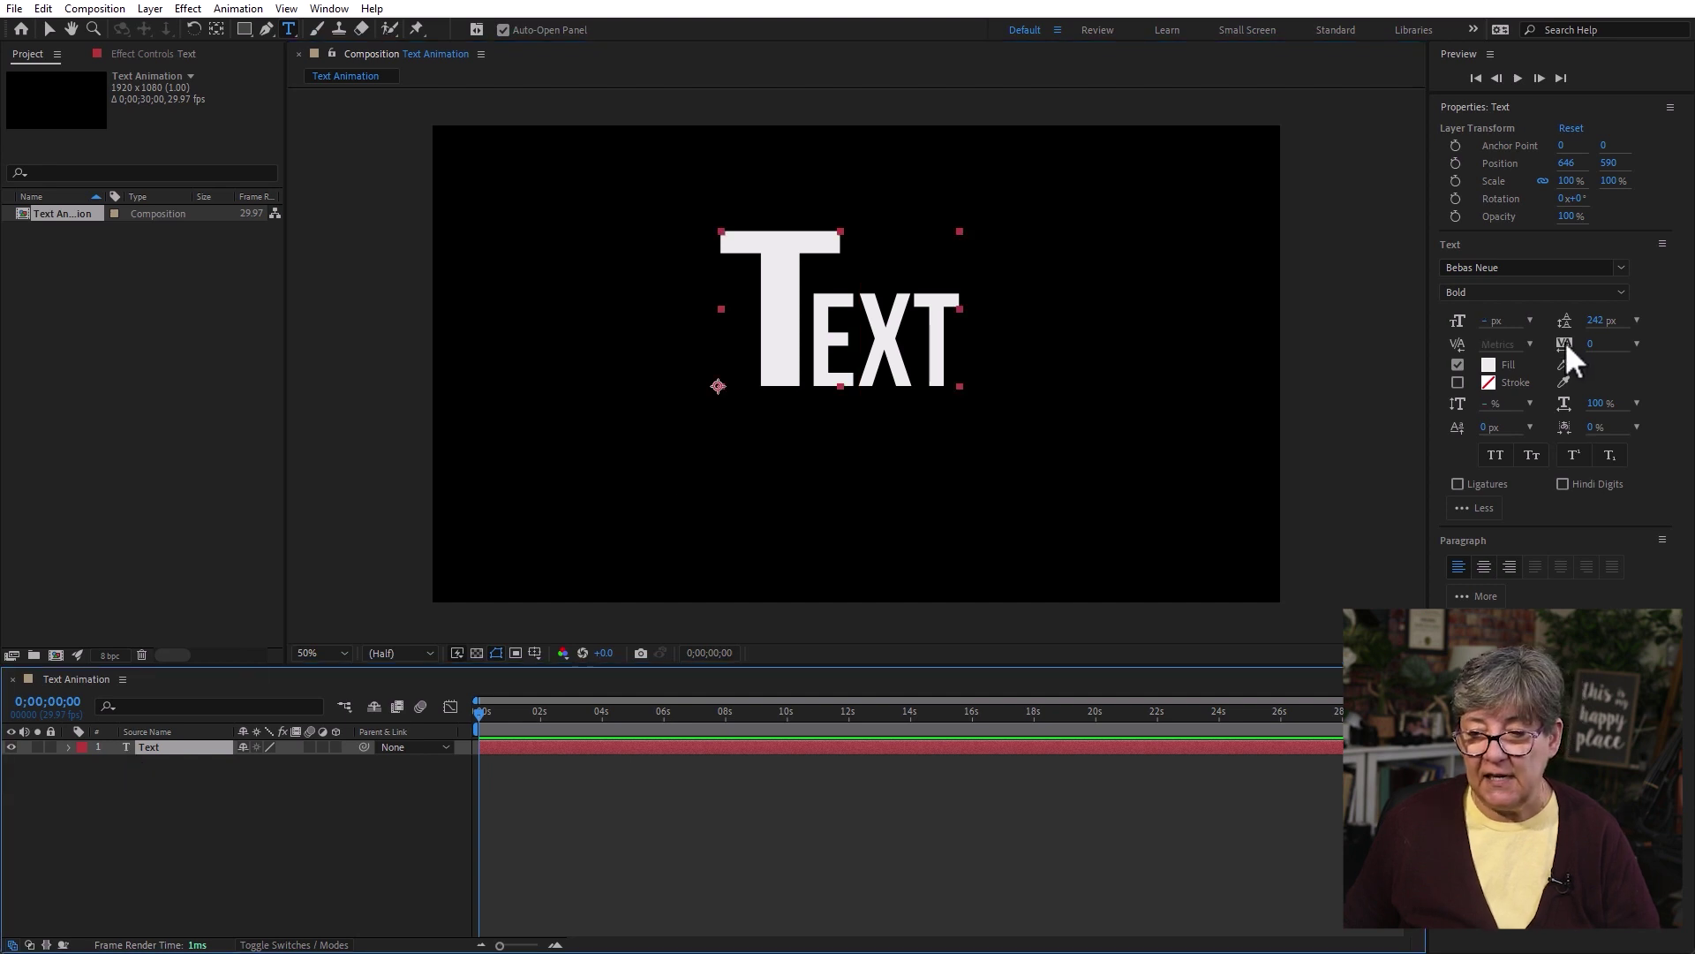
pyautogui.moveTo(1594, 347)
pyautogui.mouseDown()
pyautogui.moveTo(1684, 336)
pyautogui.moveTo(1515, 357)
pyautogui.moveTo(1589, 364)
pyautogui.moveTo(1493, 408)
pyautogui.moveTo(1469, 323)
pyautogui.mouseUp()
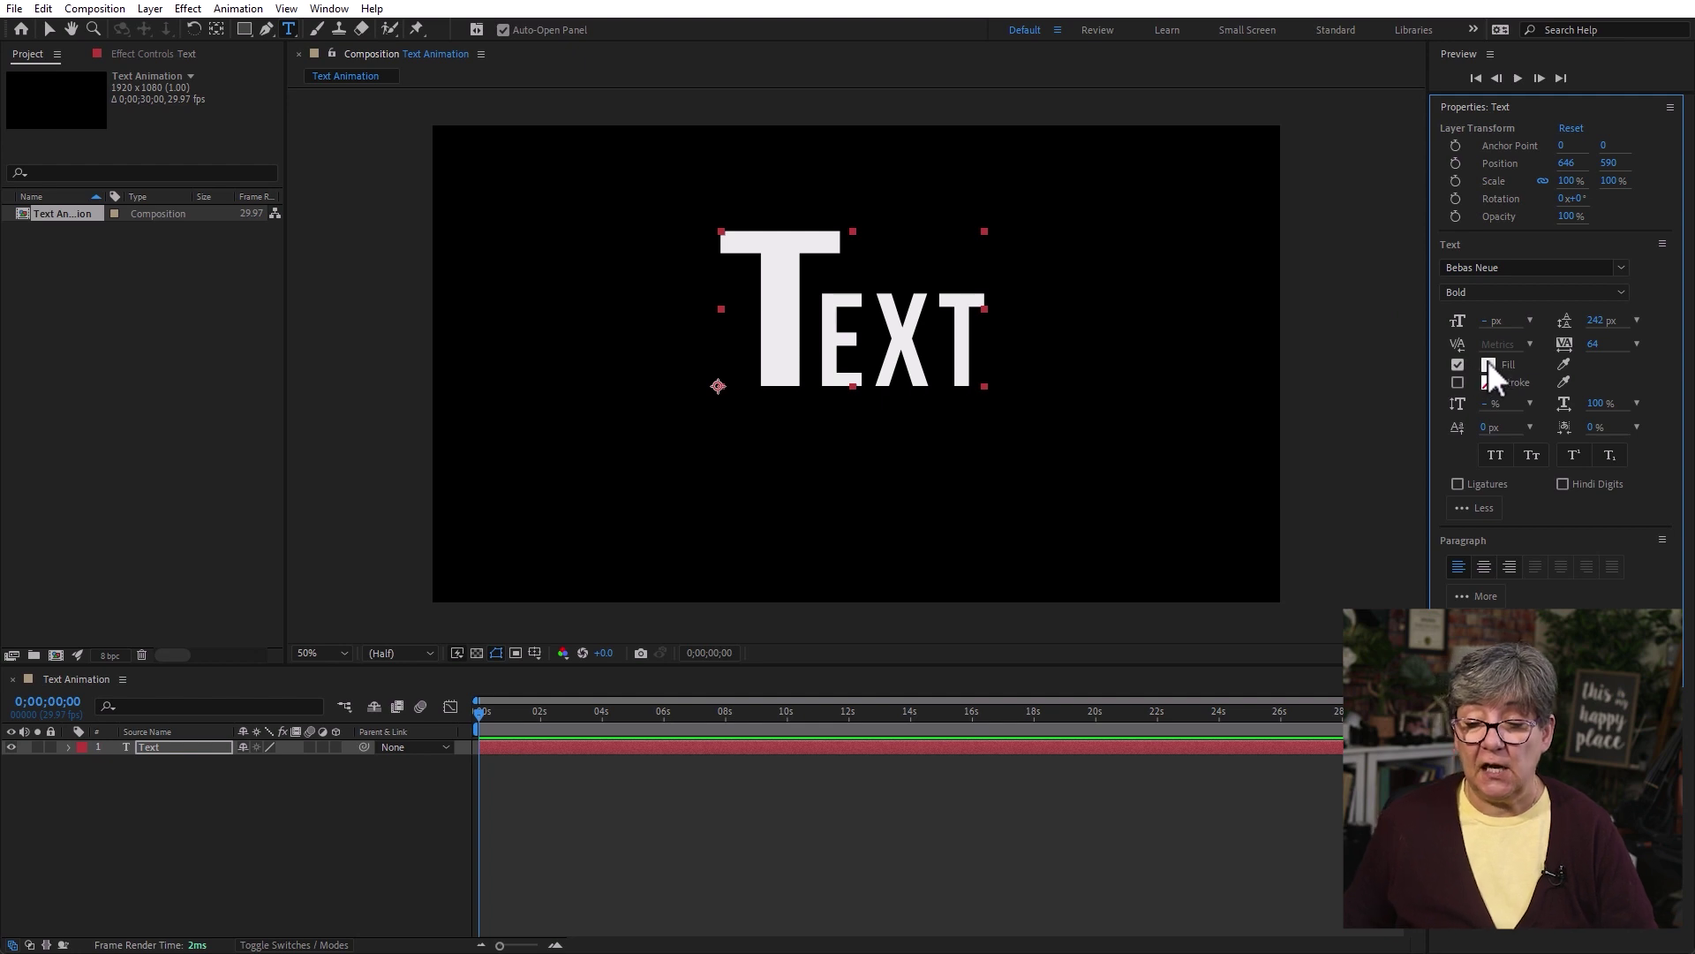
# Change the text's fill colour to the gold tone D4B54B
pyautogui.click(1488, 363)
pyautogui.moveTo(839, 393); pyautogui.dragTo(863, 352)
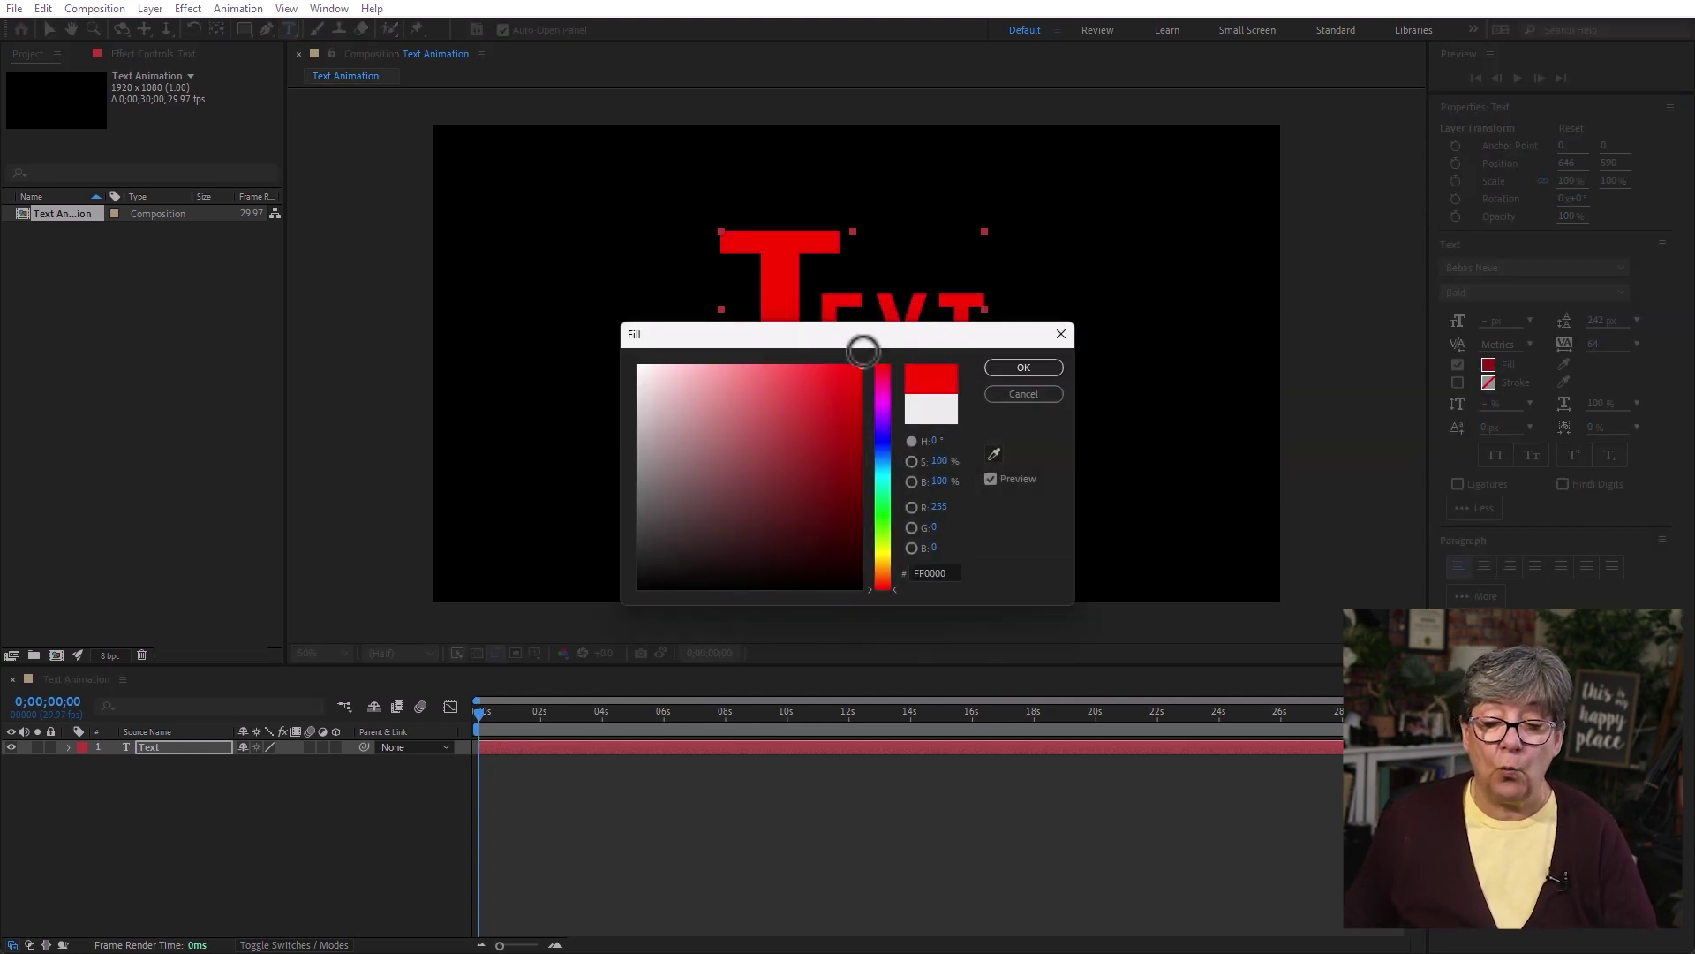
pyautogui.moveTo(881, 513); pyautogui.dragTo(883, 560)
pyautogui.moveTo(833, 454); pyautogui.dragTo(783, 398)
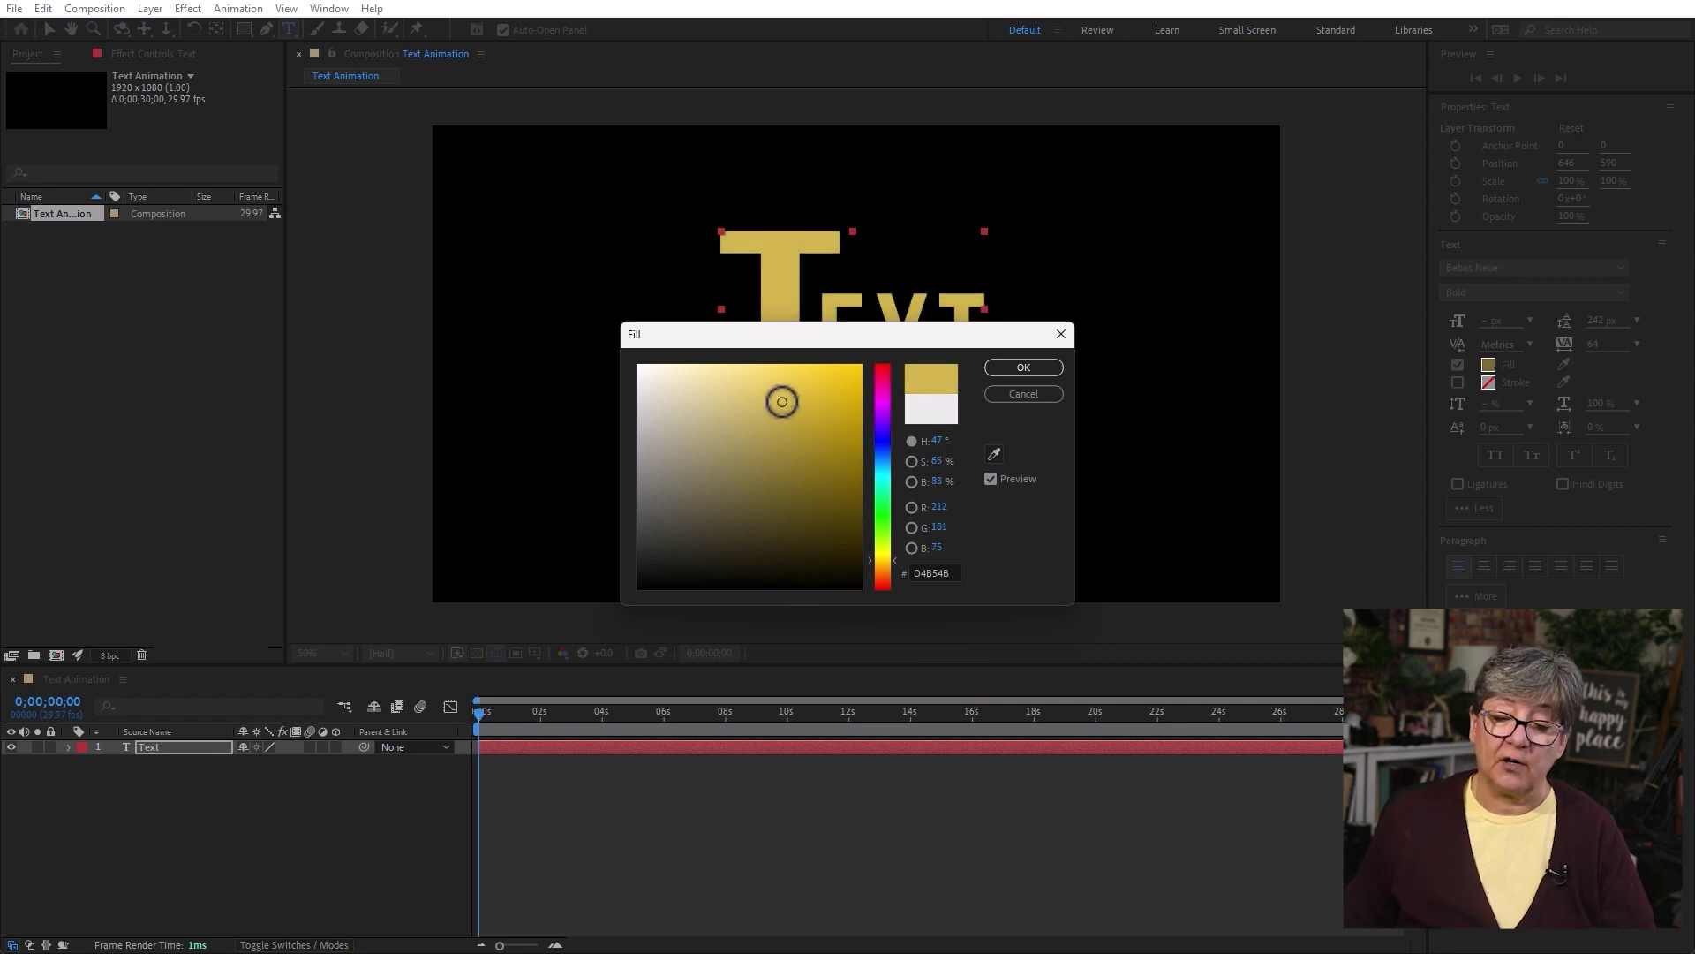
pyautogui.click(1023, 367)
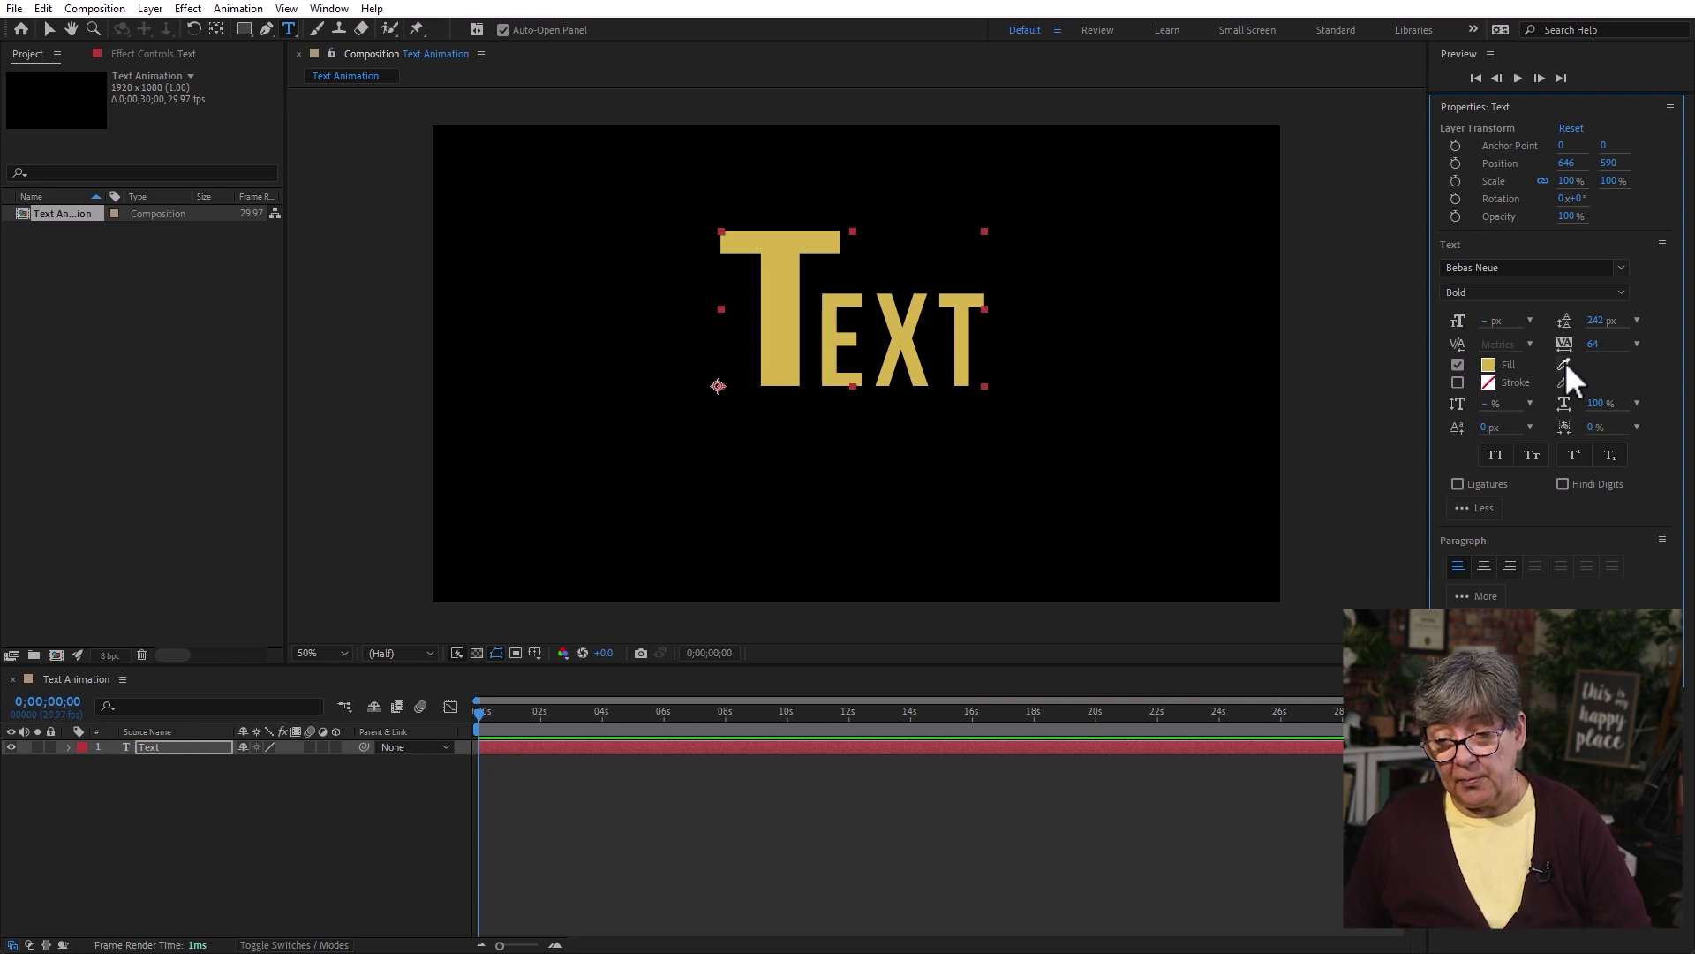
# Give the text a red FF0000 stroke about 15 px wide with round joins
pyautogui.click(1457, 382)
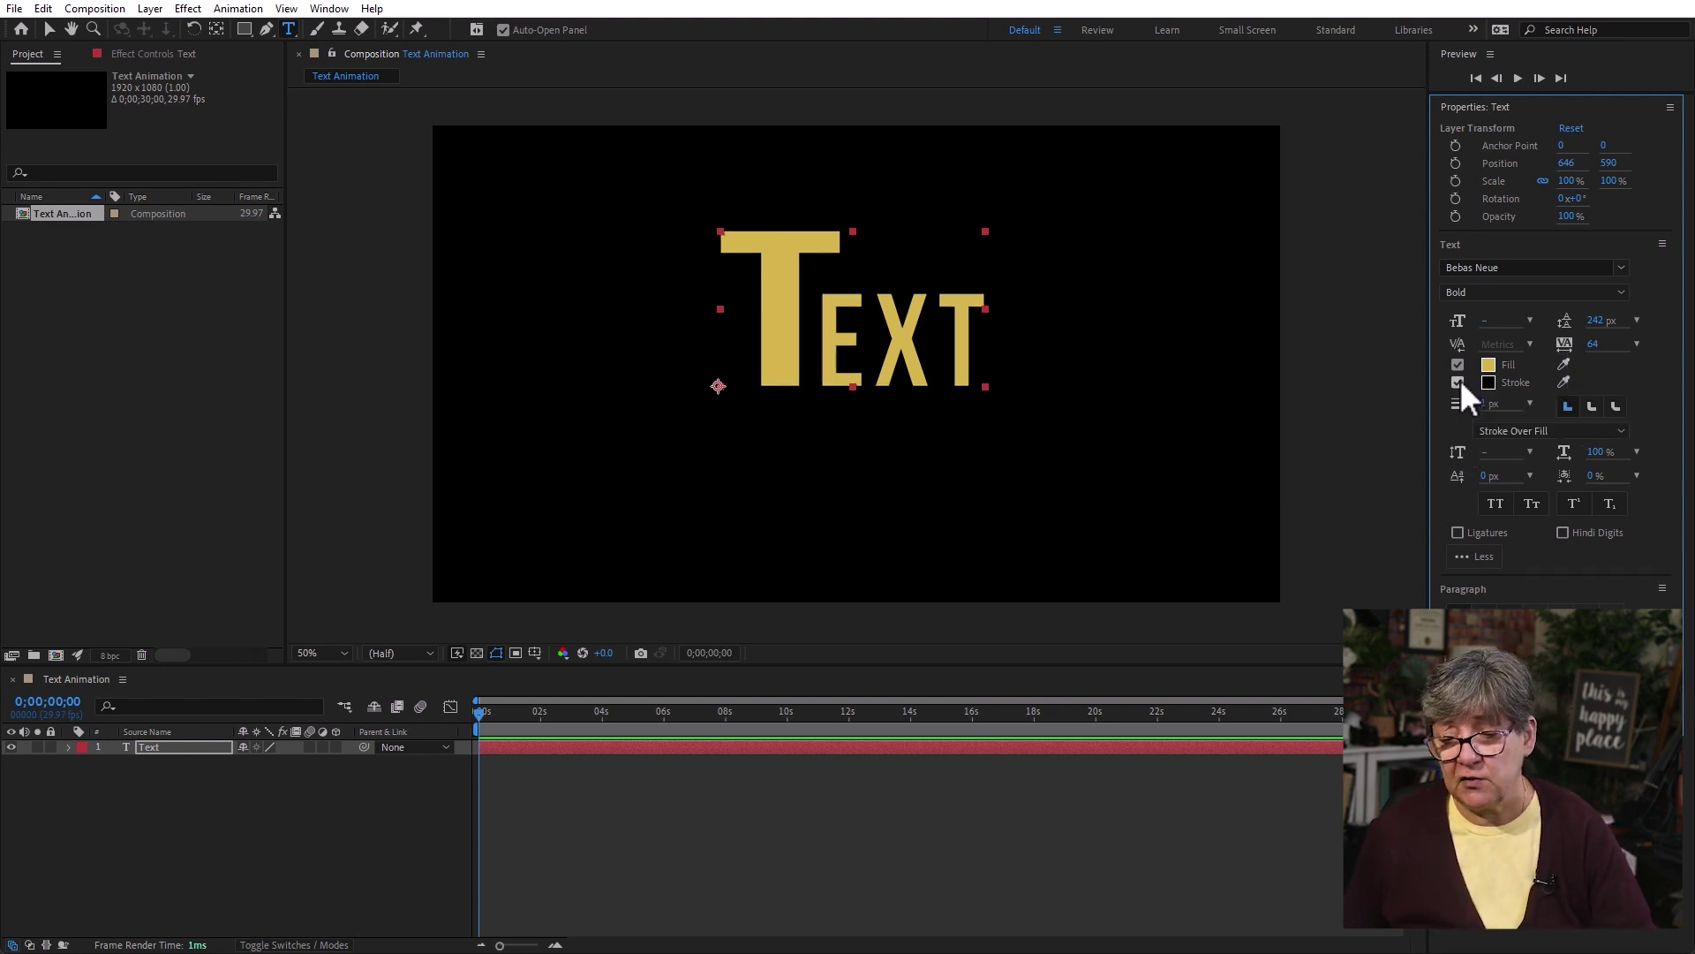
pyautogui.click(1489, 384)
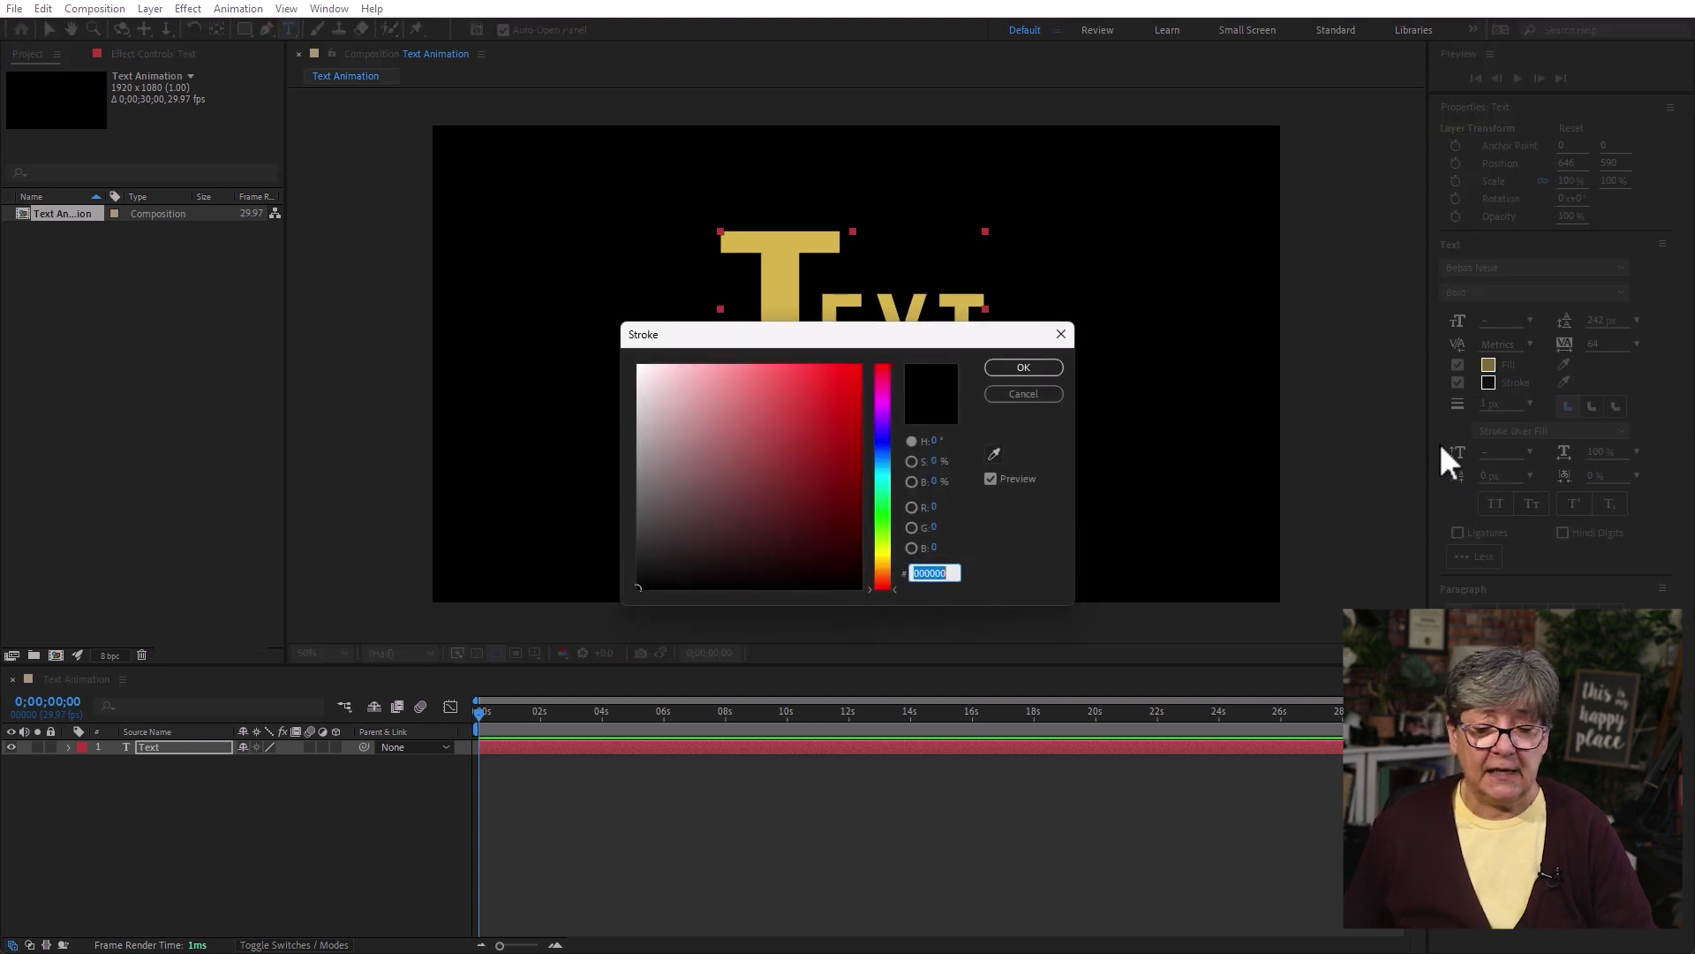
pyautogui.click(861, 366)
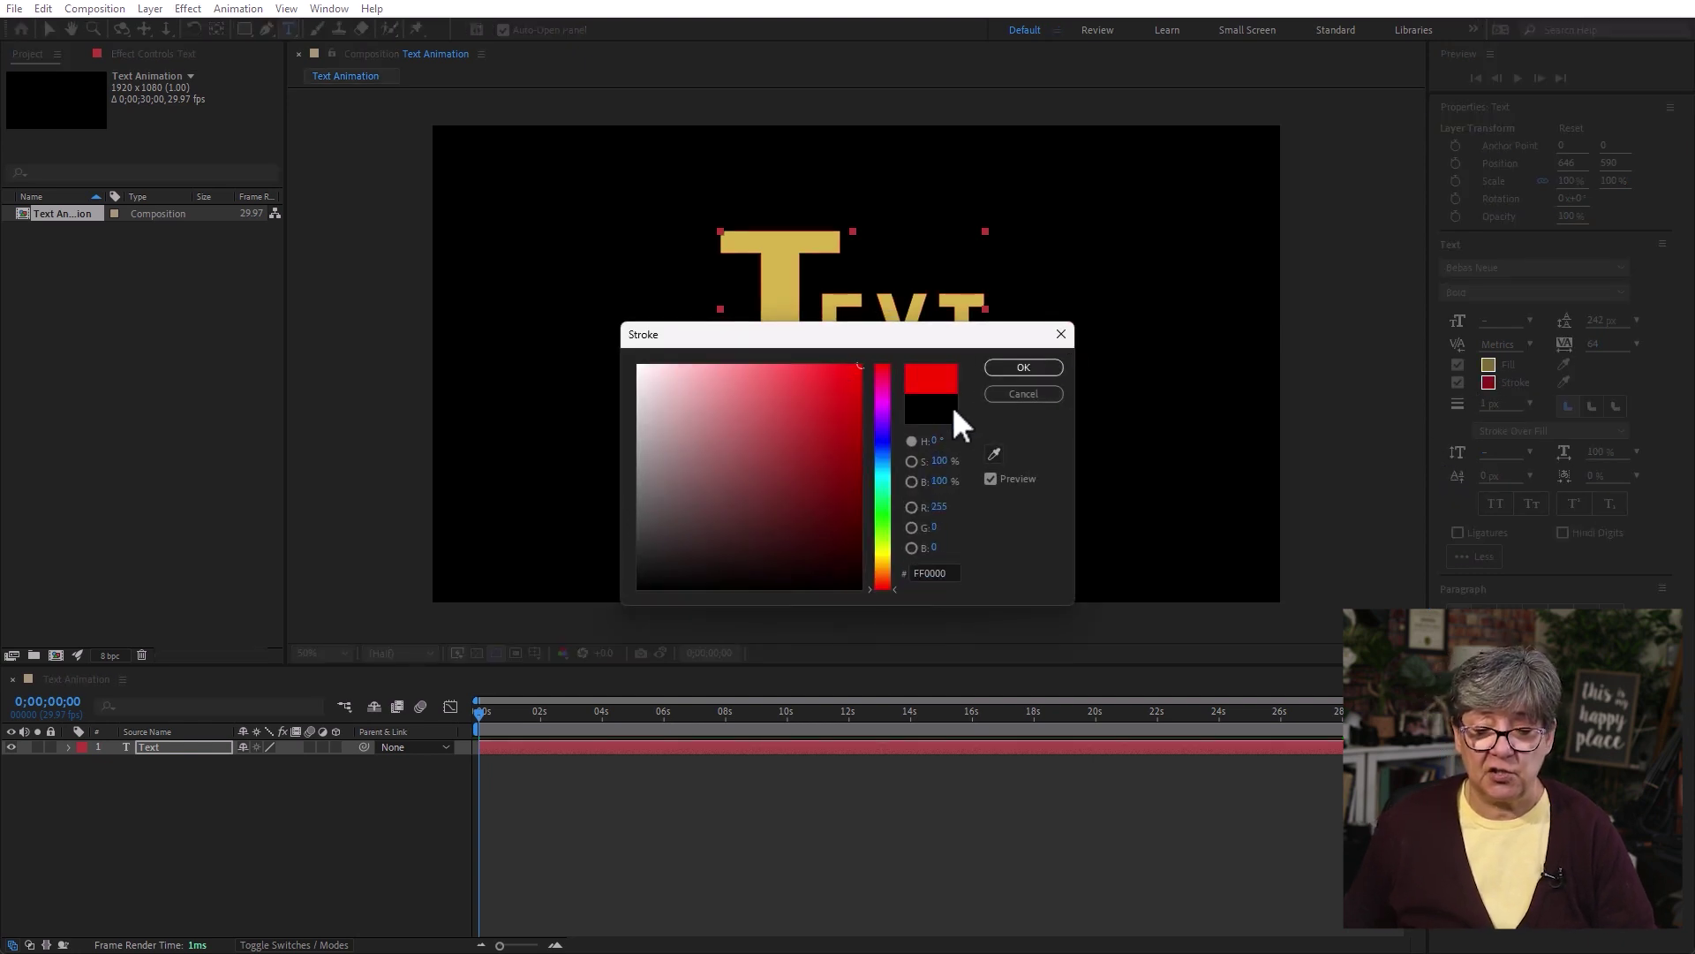
pyautogui.click(1041, 366)
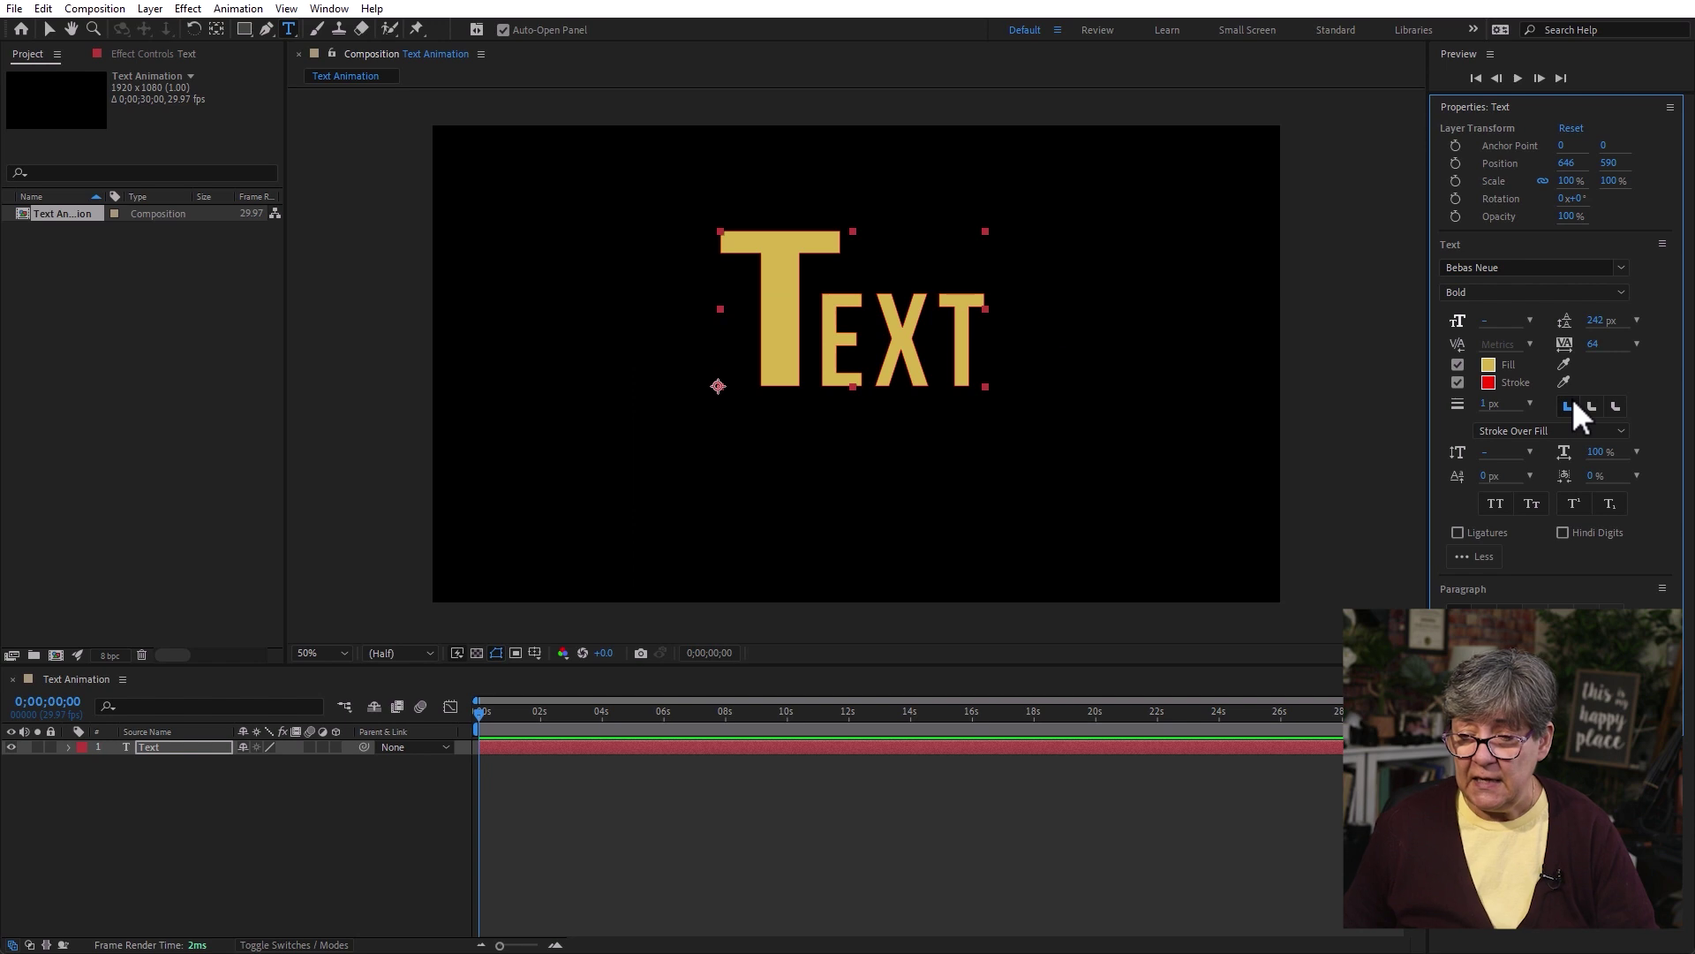
pyautogui.moveTo(1486, 411); pyautogui.dragTo(1501, 406)
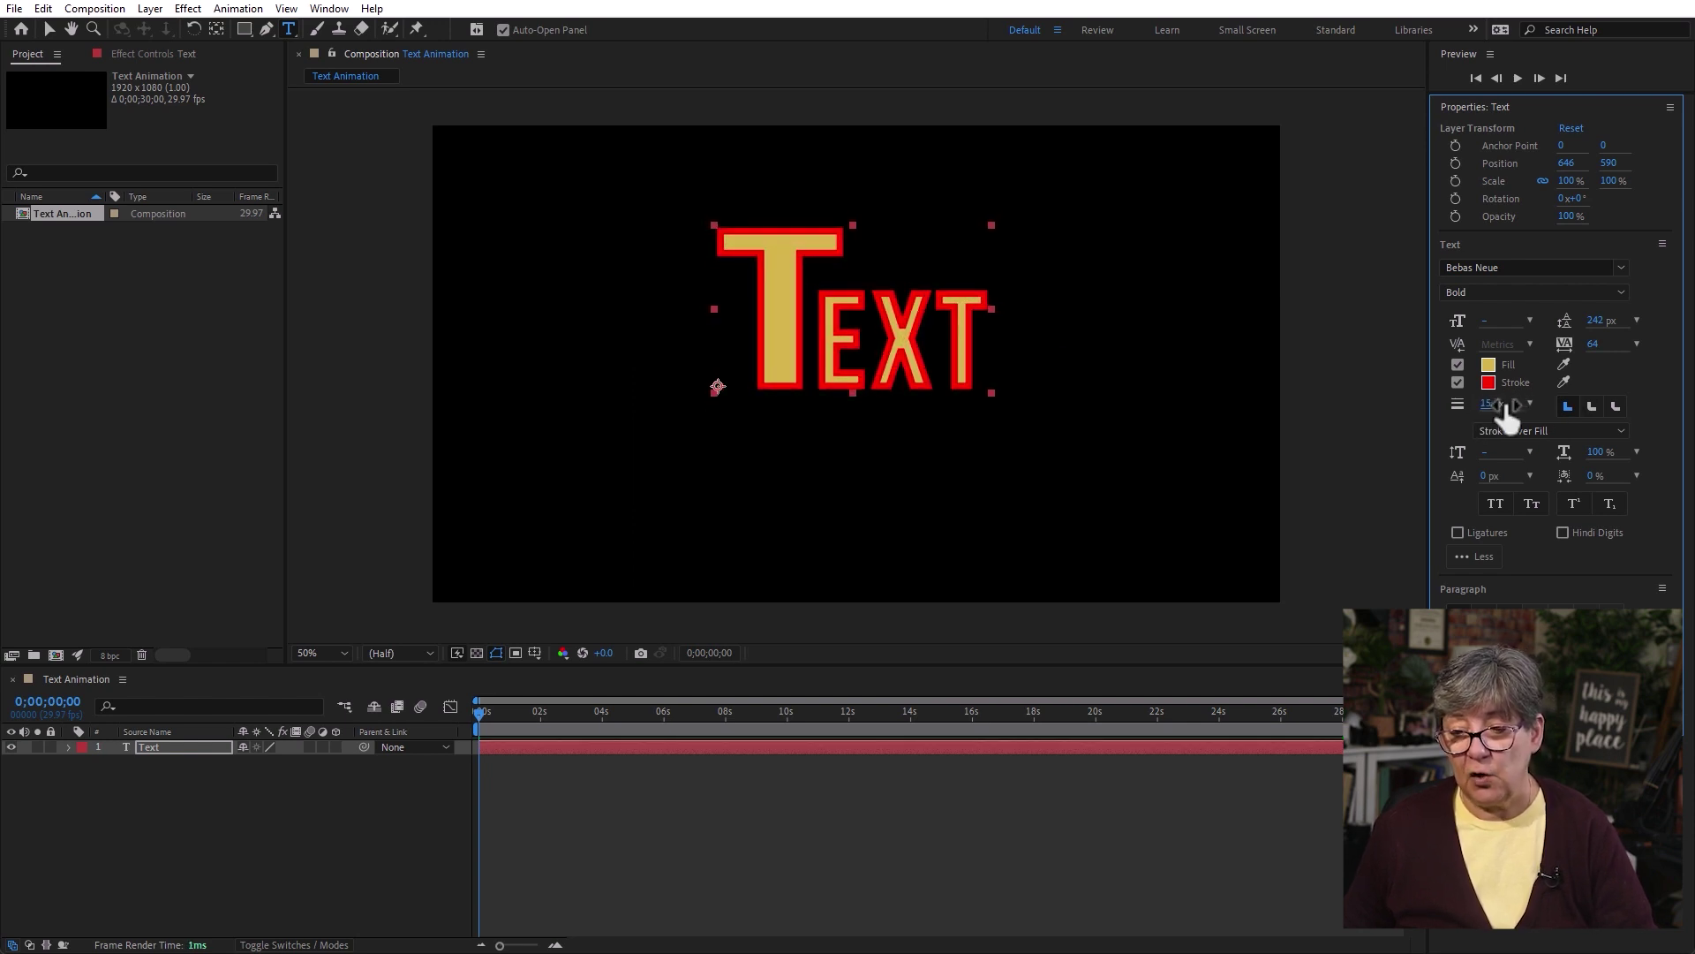
pyautogui.click(1590, 406)
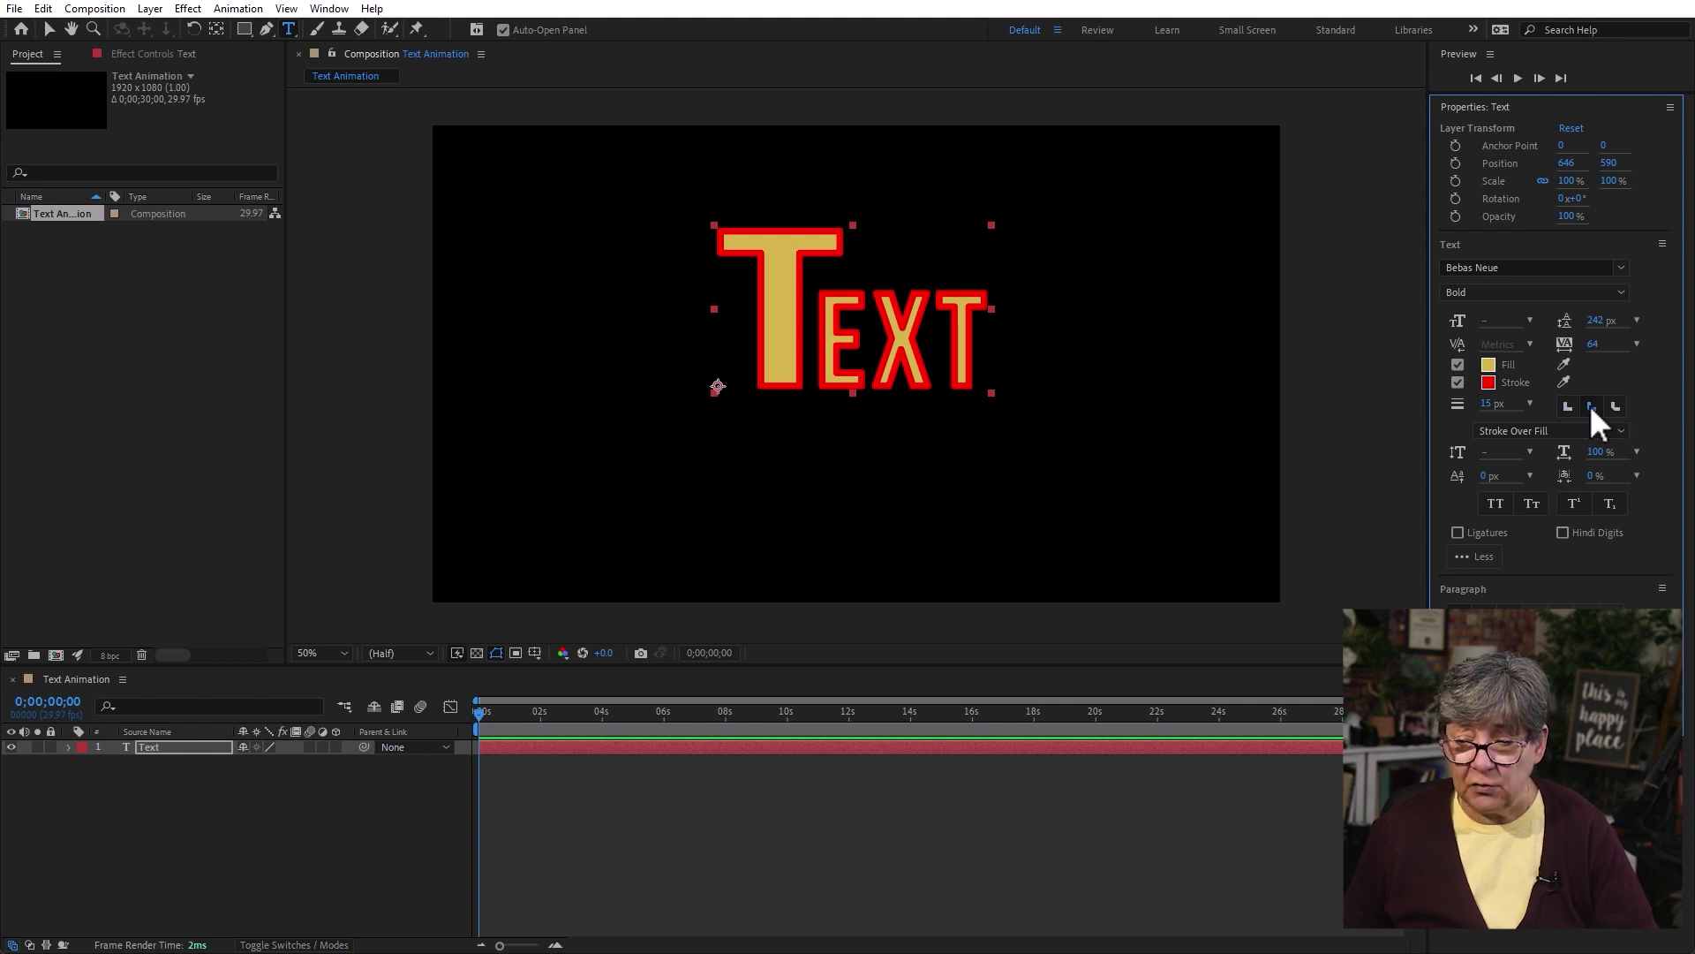
# Compare the miter and round join styles on the text's red stroke and set it to bevel joins
pyautogui.scroll(4, 840, 478)
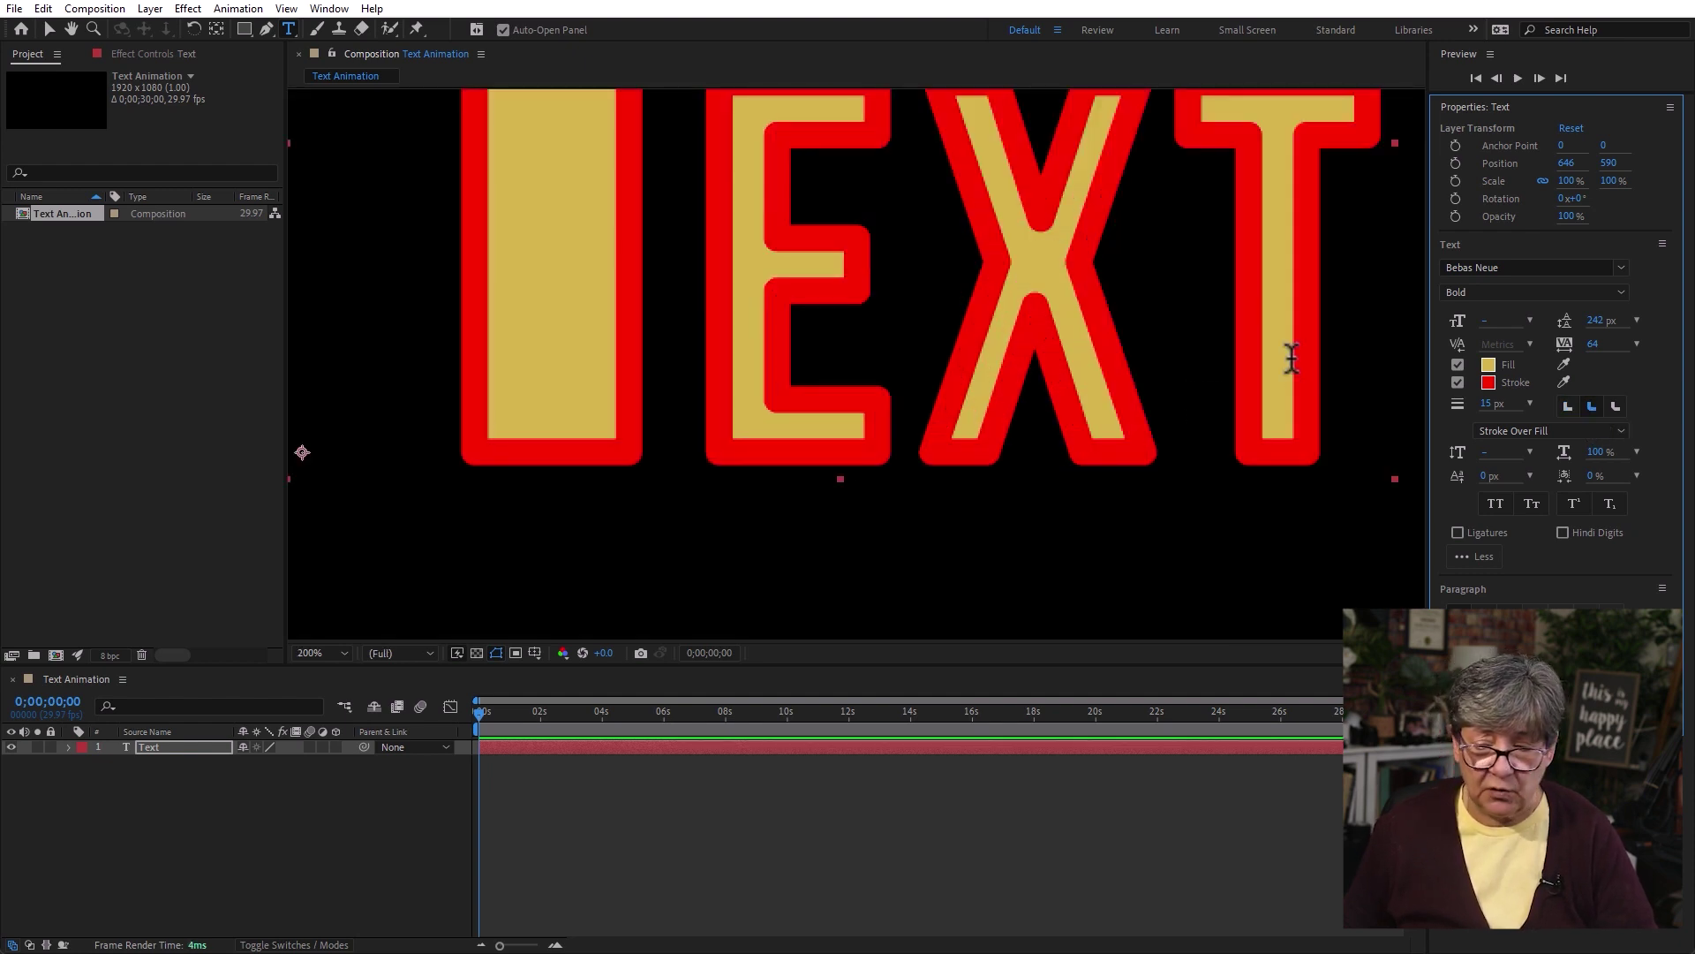
pyautogui.click(1561, 407)
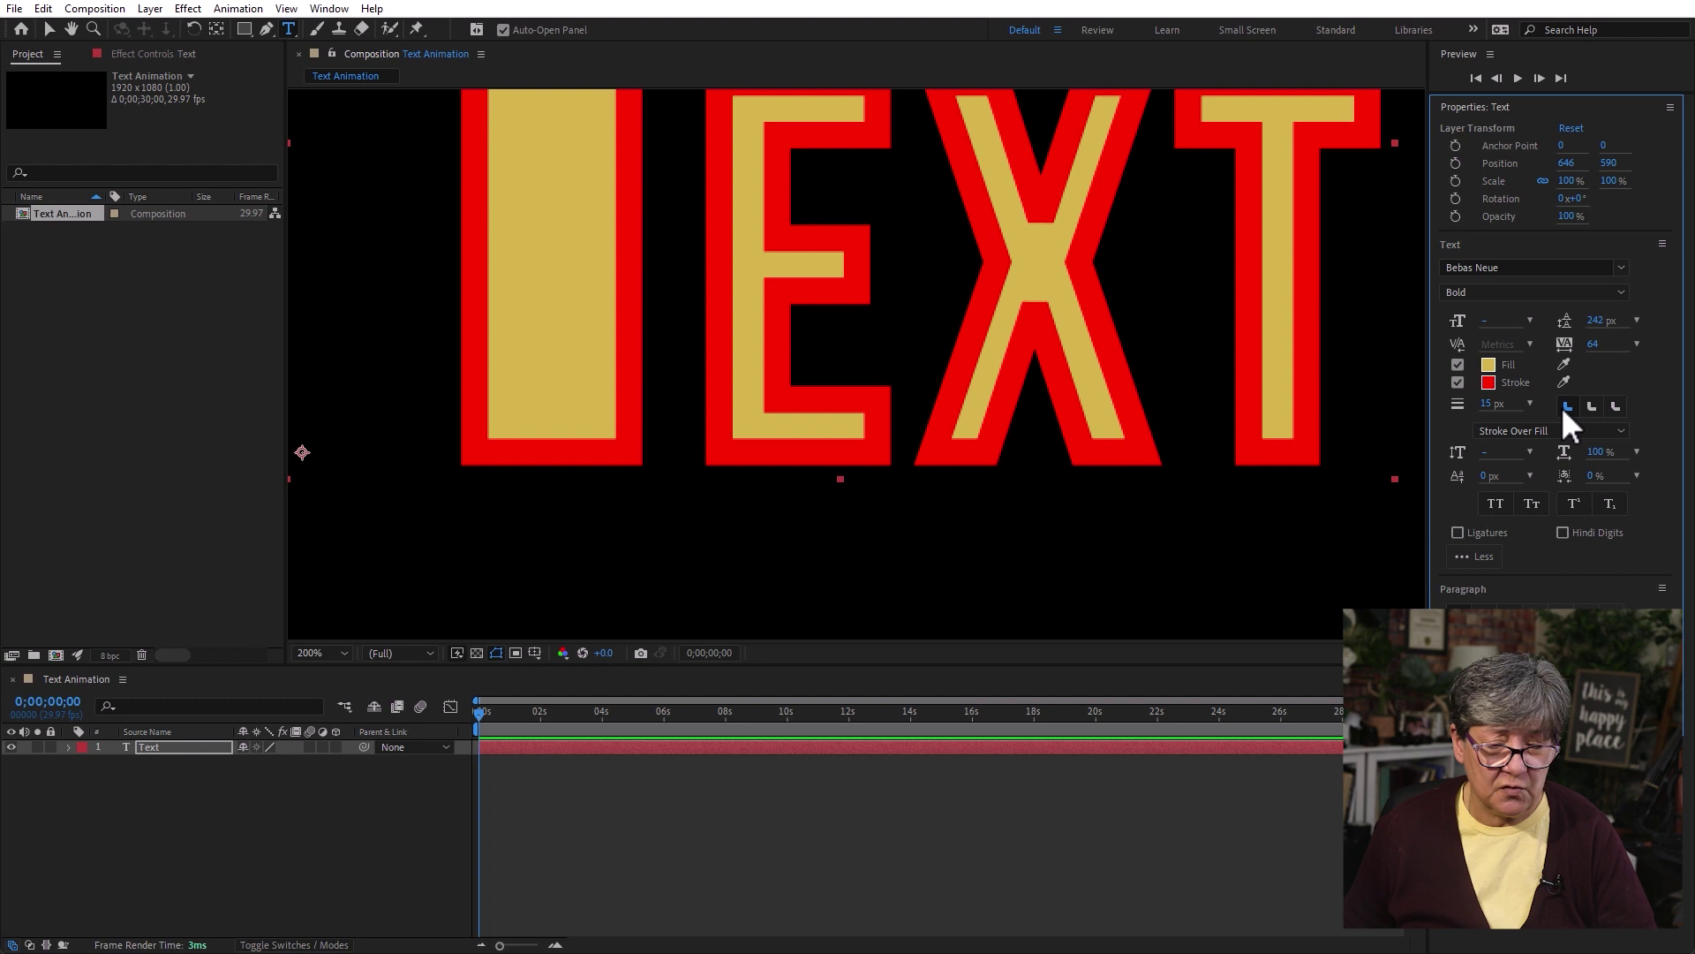
pyautogui.click(1589, 405)
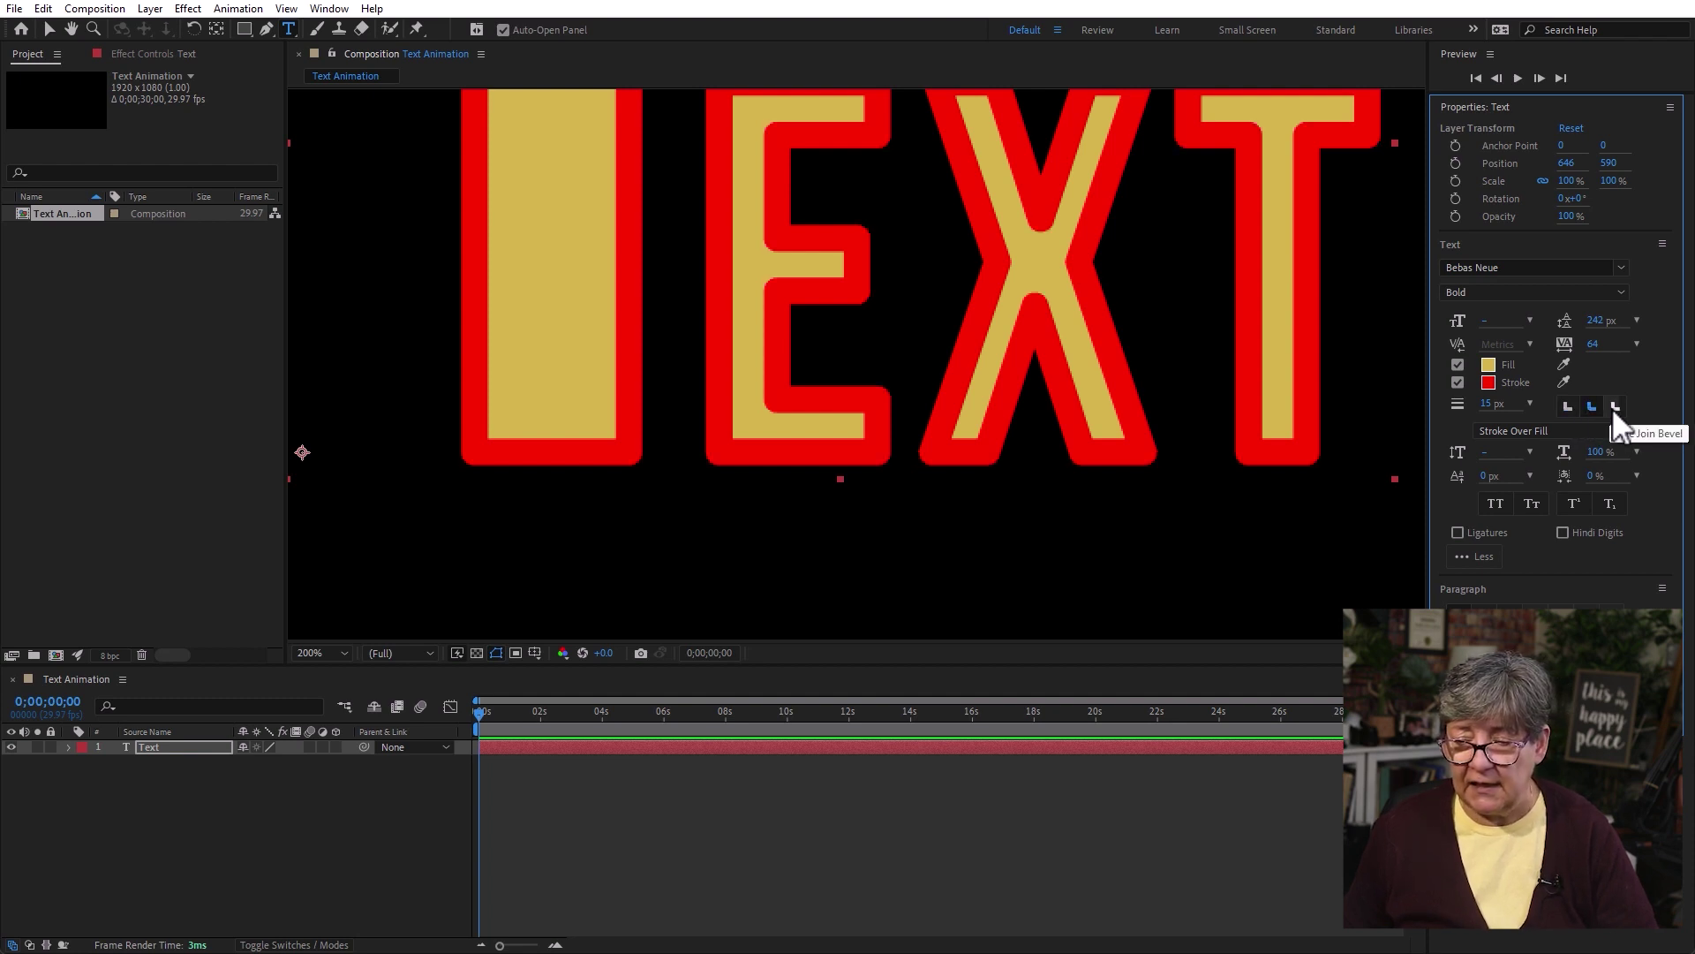
pyautogui.click(1614, 406)
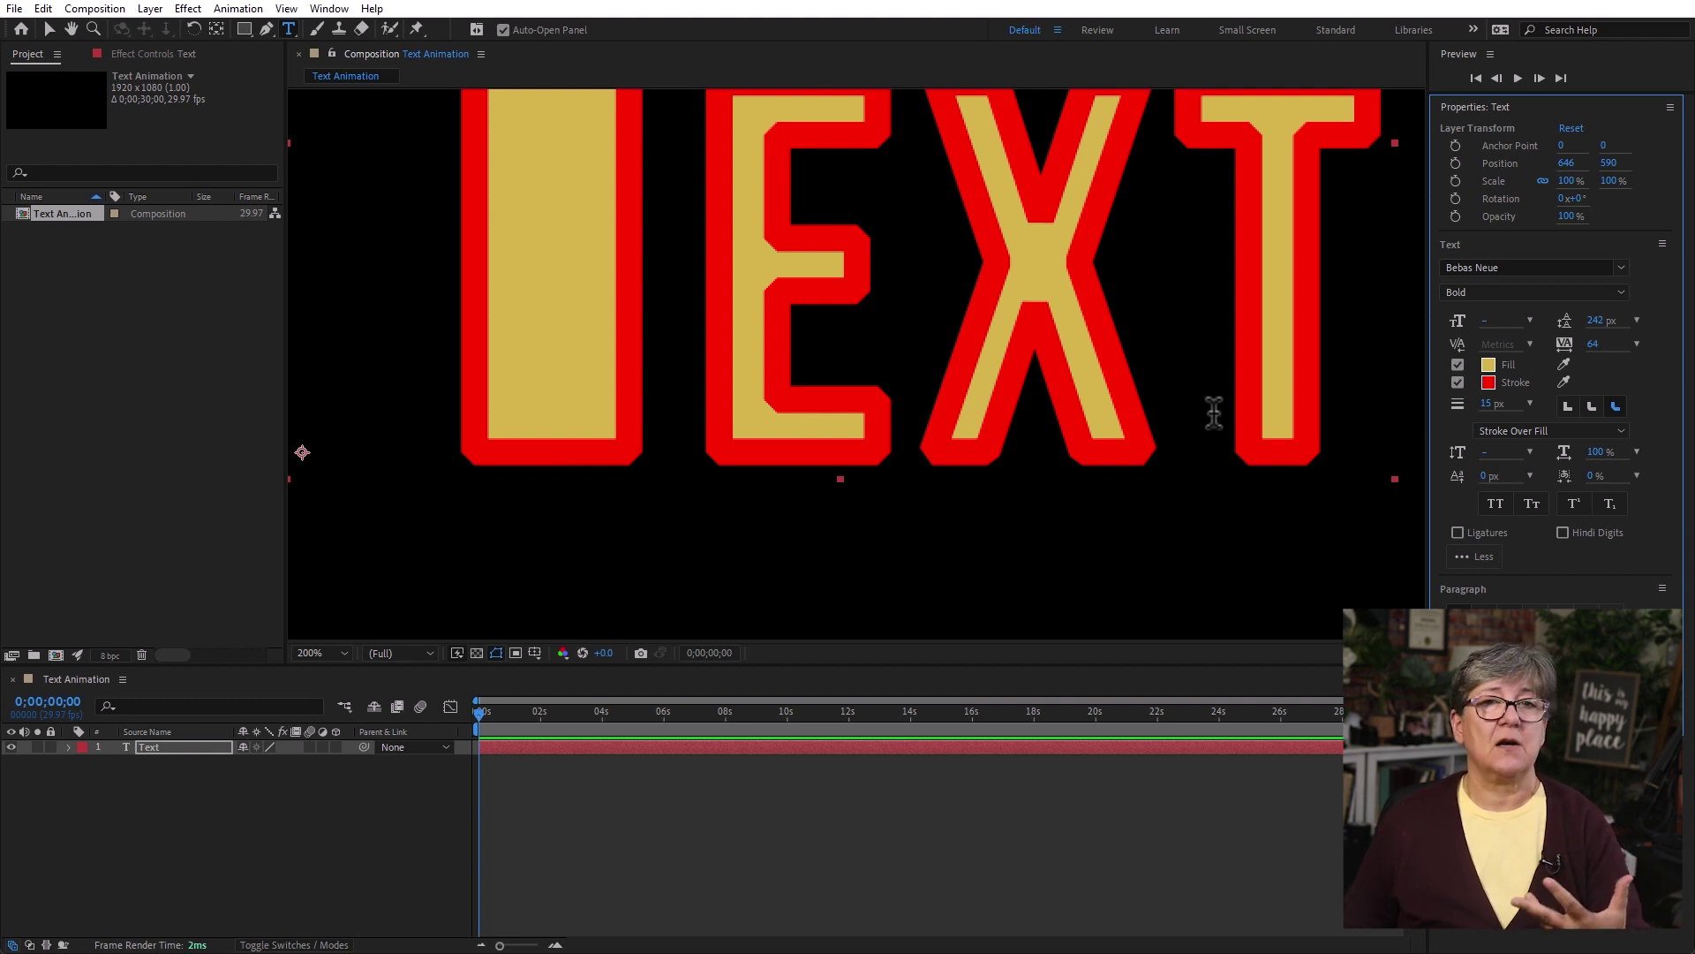
# Try the text without its stroke and with Fill Over Stroke, restoring the stroke and Stroke Over Fill
pyautogui.click(1457, 381)
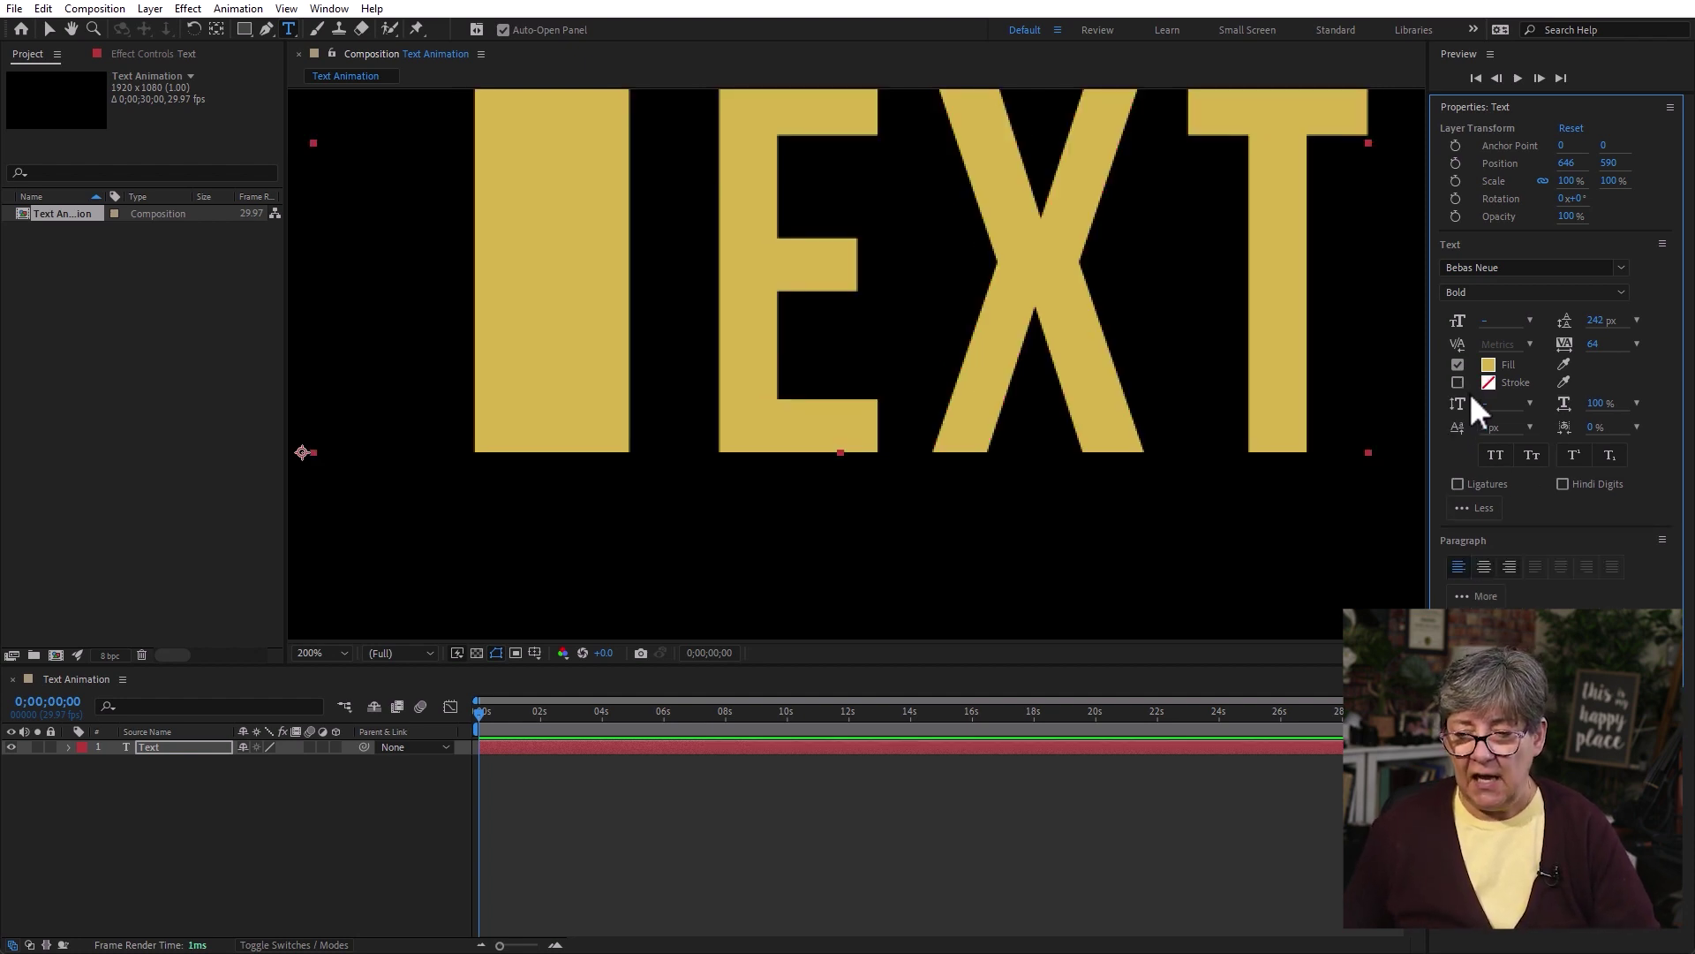
pyautogui.click(1457, 382)
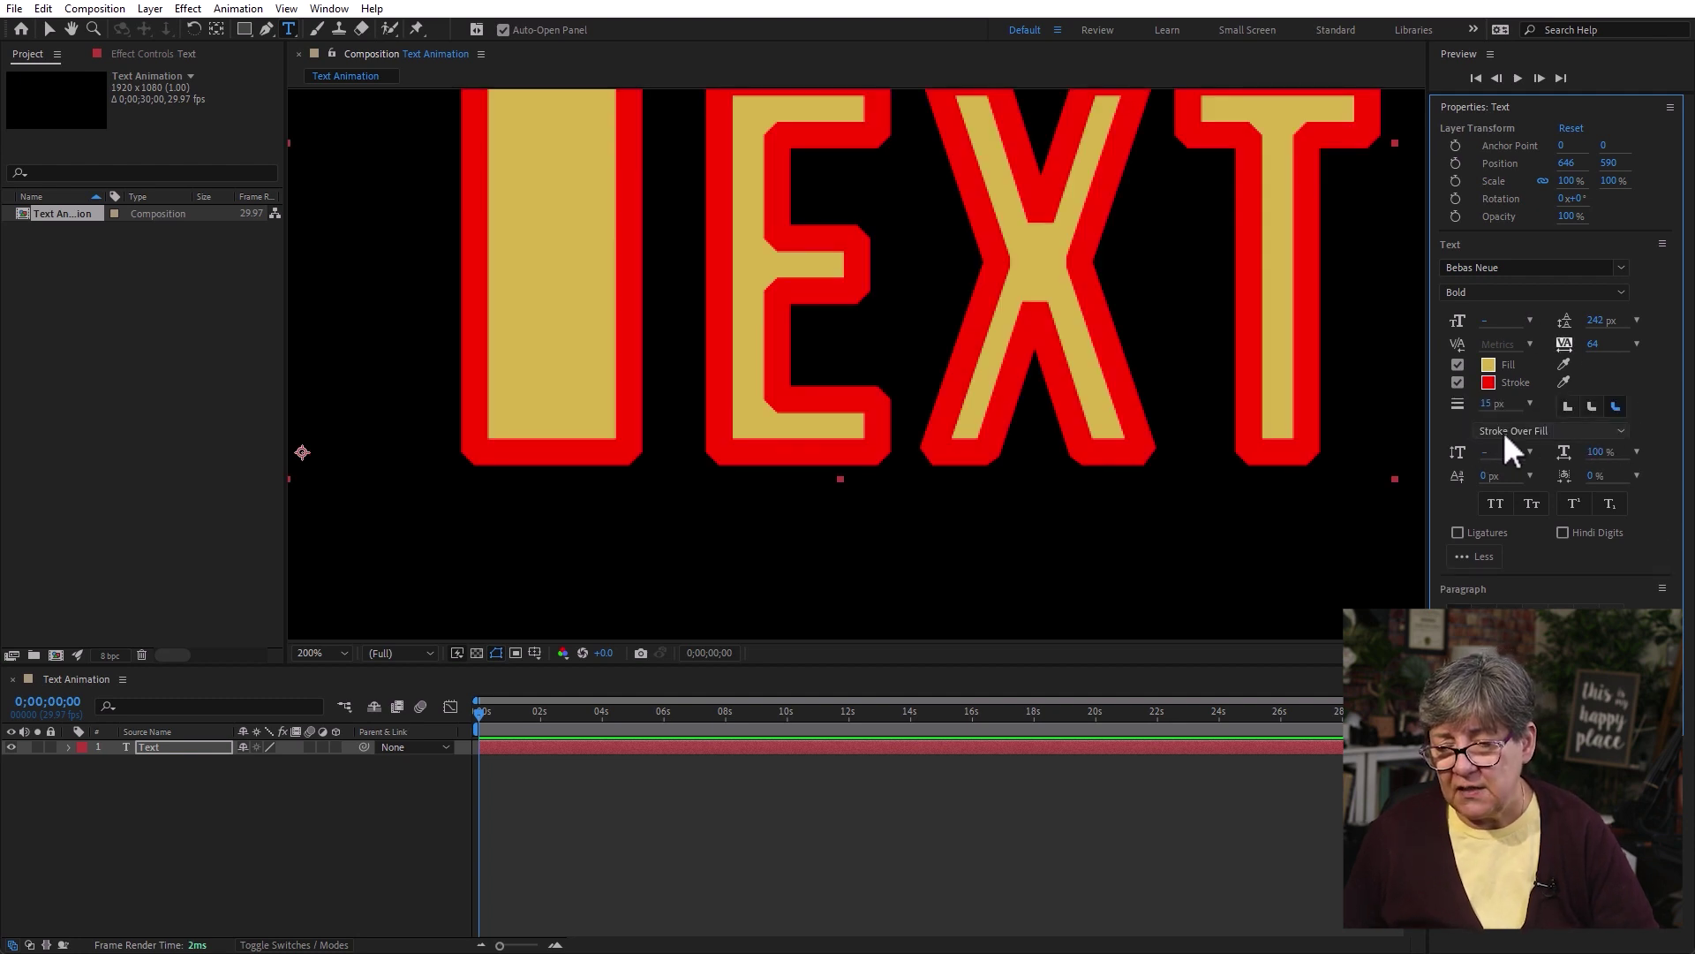
pyautogui.click(1581, 429)
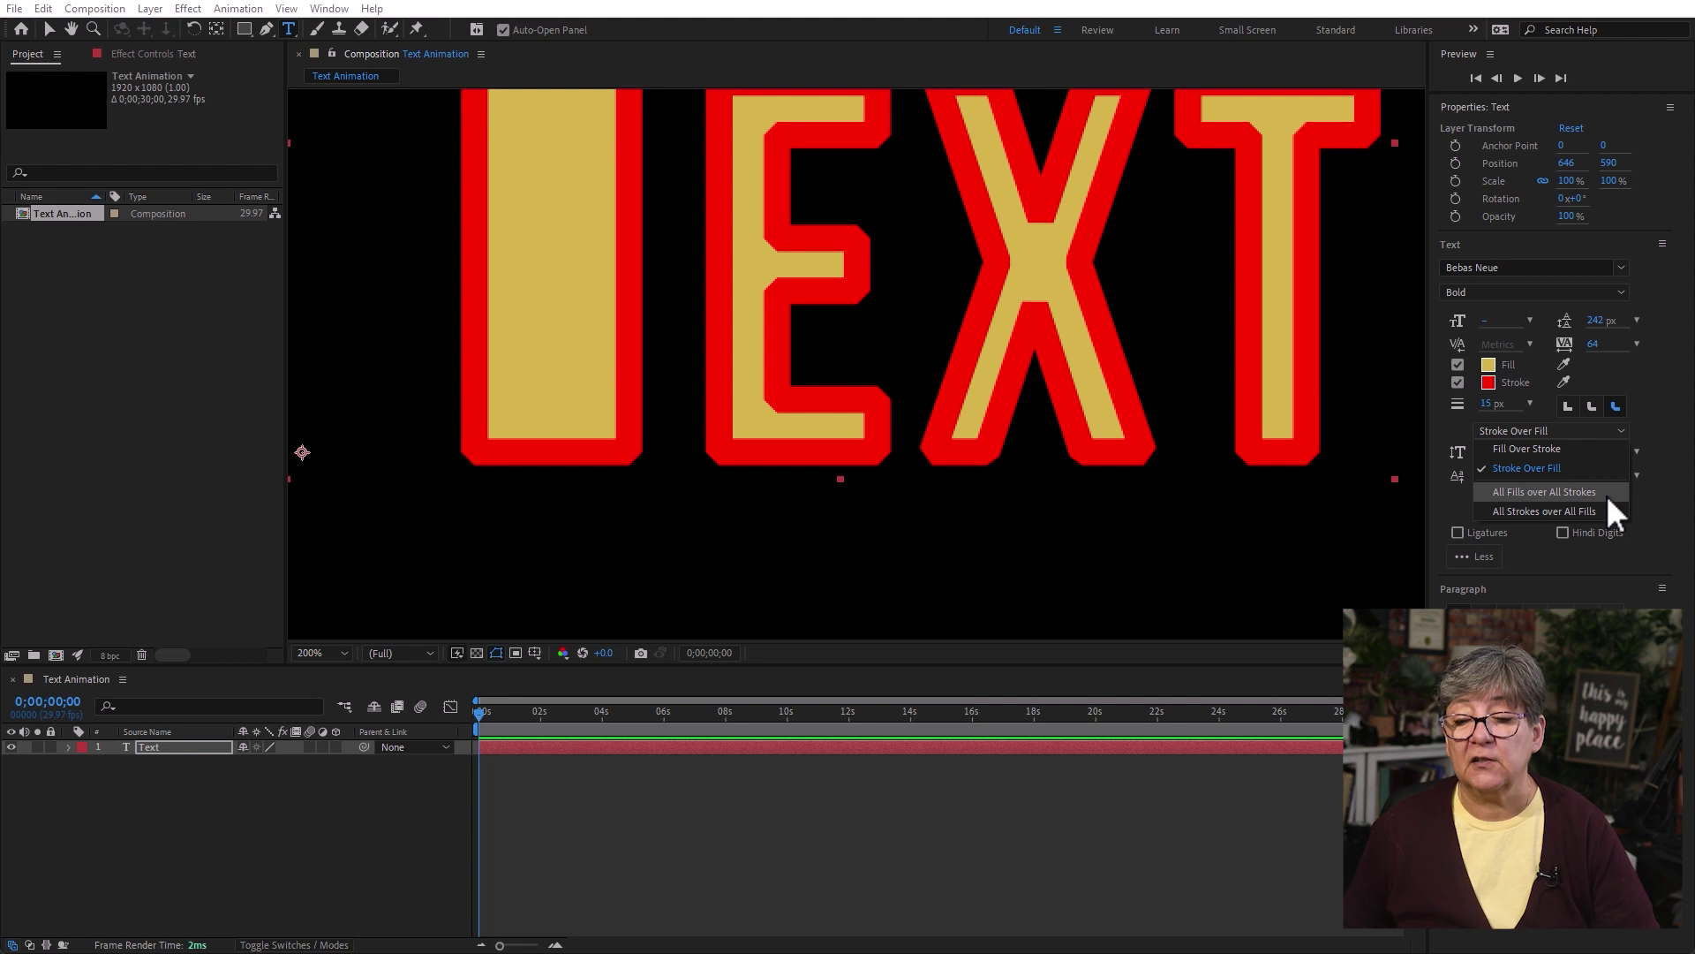
pyautogui.click(1582, 449)
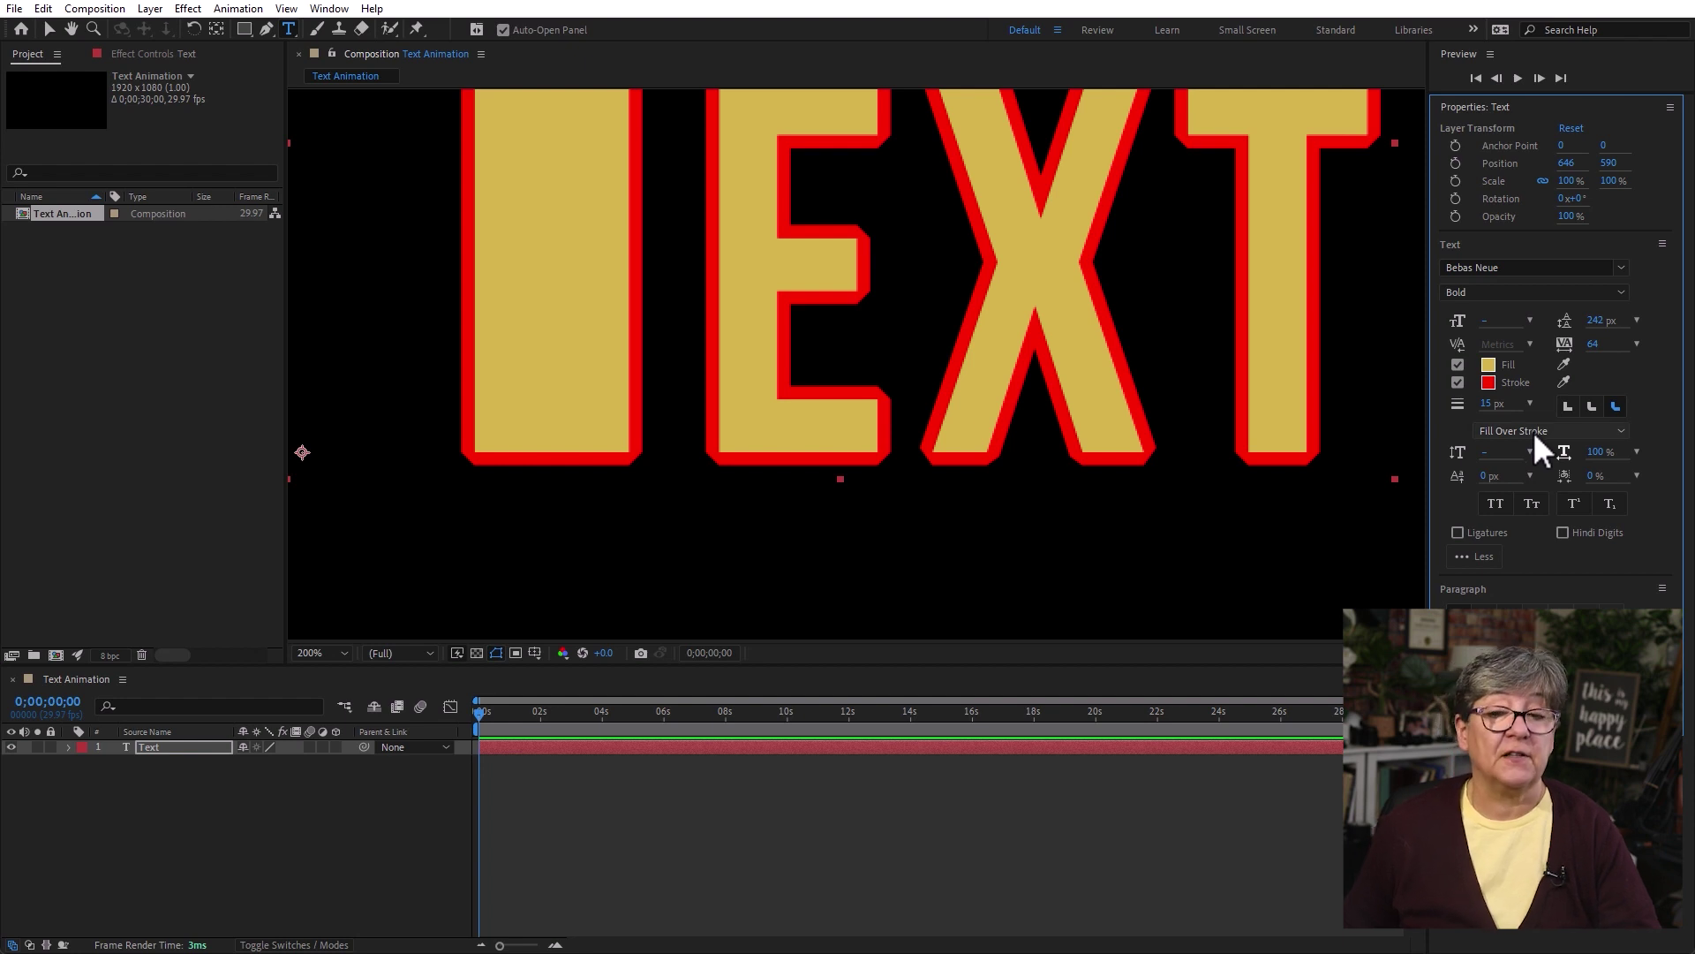
pyautogui.click(1533, 431)
pyautogui.click(1554, 471)
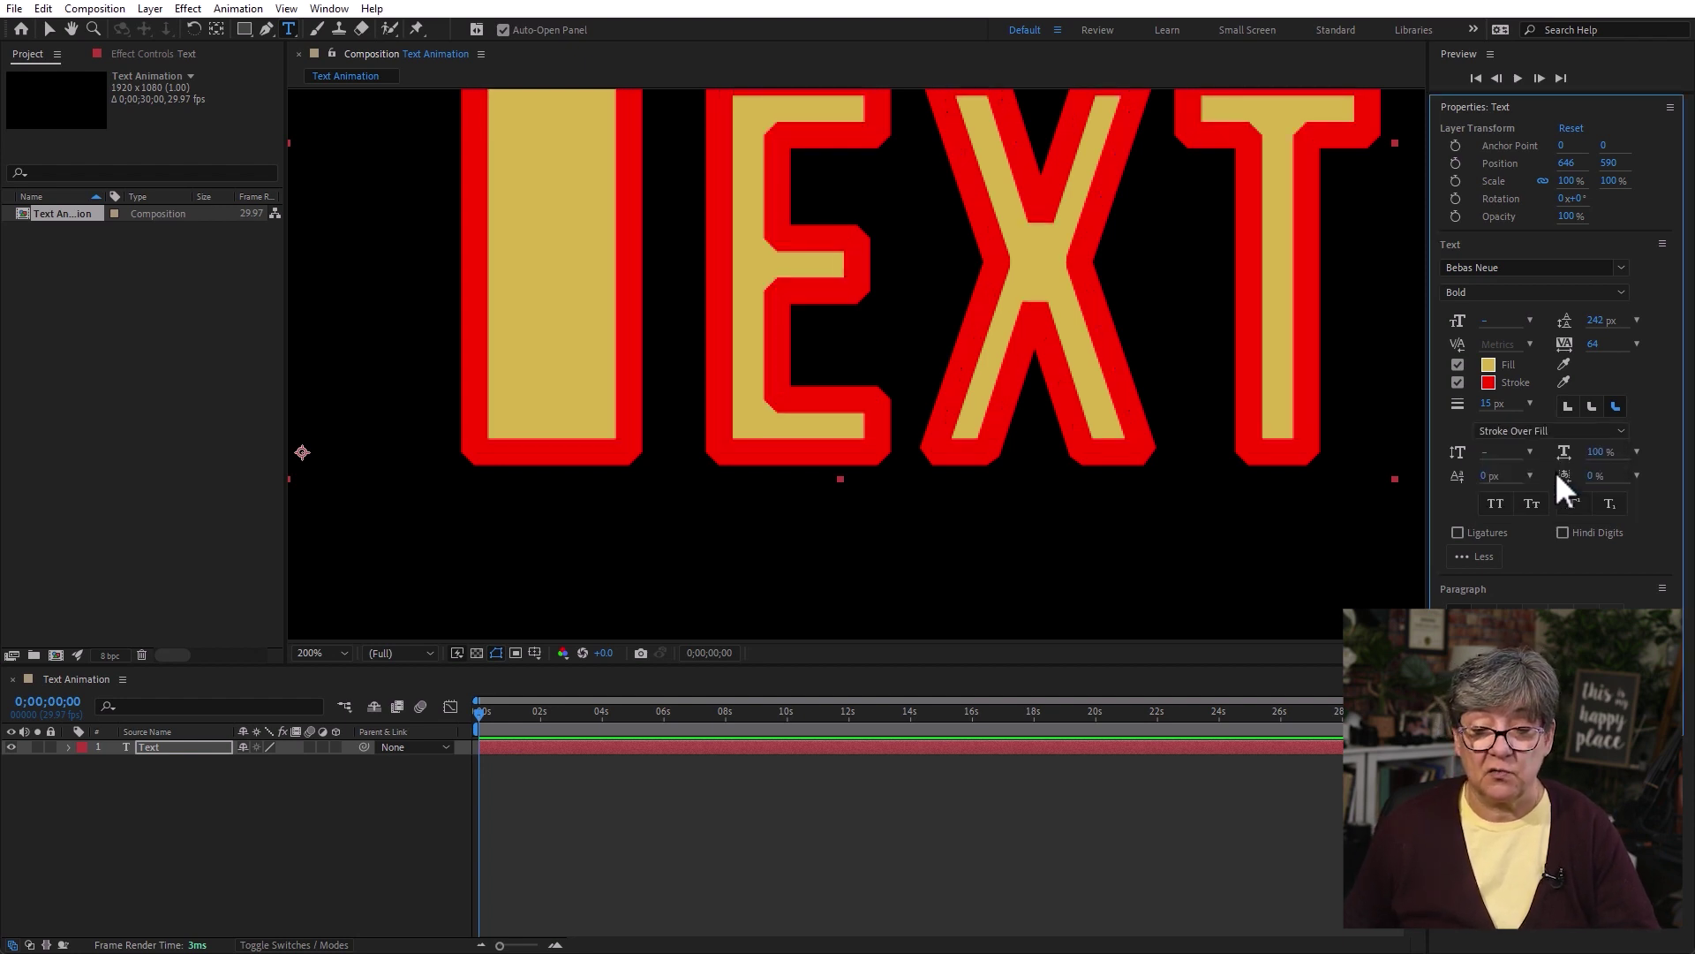
# Set the text's stacking order to Fill Over Stroke and adjust the stroke width to about 16 px
pyautogui.moveTo(1492, 408)
pyautogui.mouseDown()
pyautogui.moveTo(1457, 408)
pyautogui.moveTo(1510, 408)
pyautogui.mouseUp()
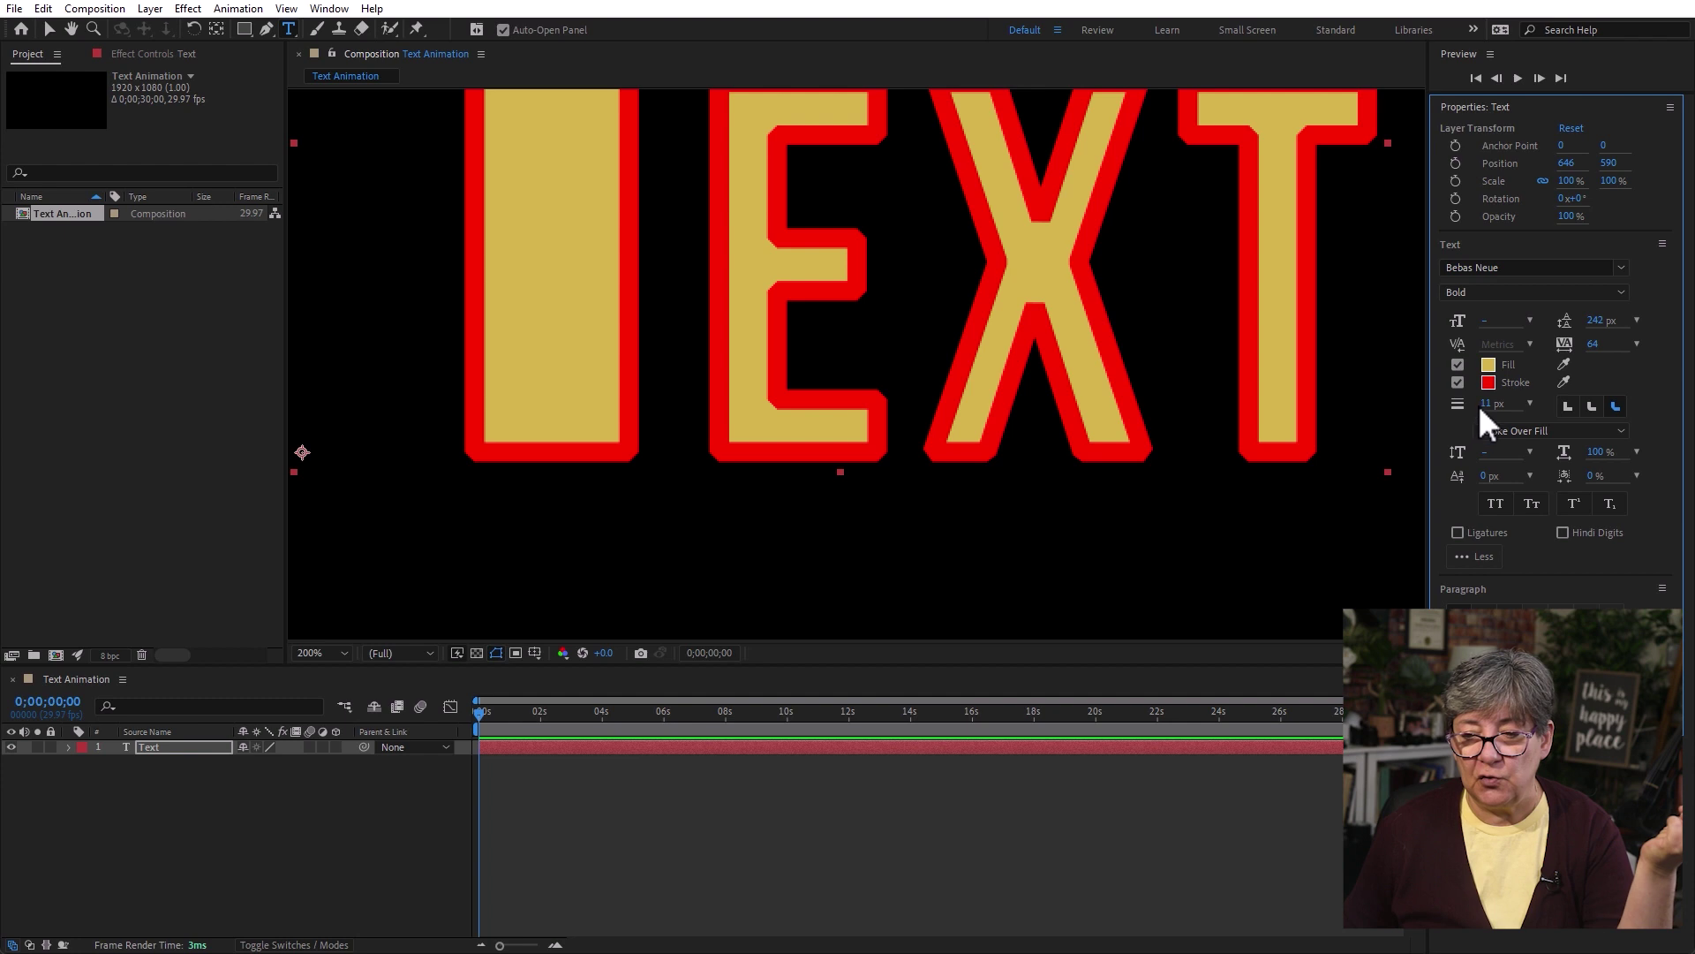
pyautogui.moveTo(1486, 413)
pyautogui.mouseDown()
pyautogui.moveTo(1527, 406)
pyautogui.moveTo(1474, 406)
pyautogui.moveTo(1511, 400)
pyautogui.mouseUp()
pyautogui.click(1558, 429)
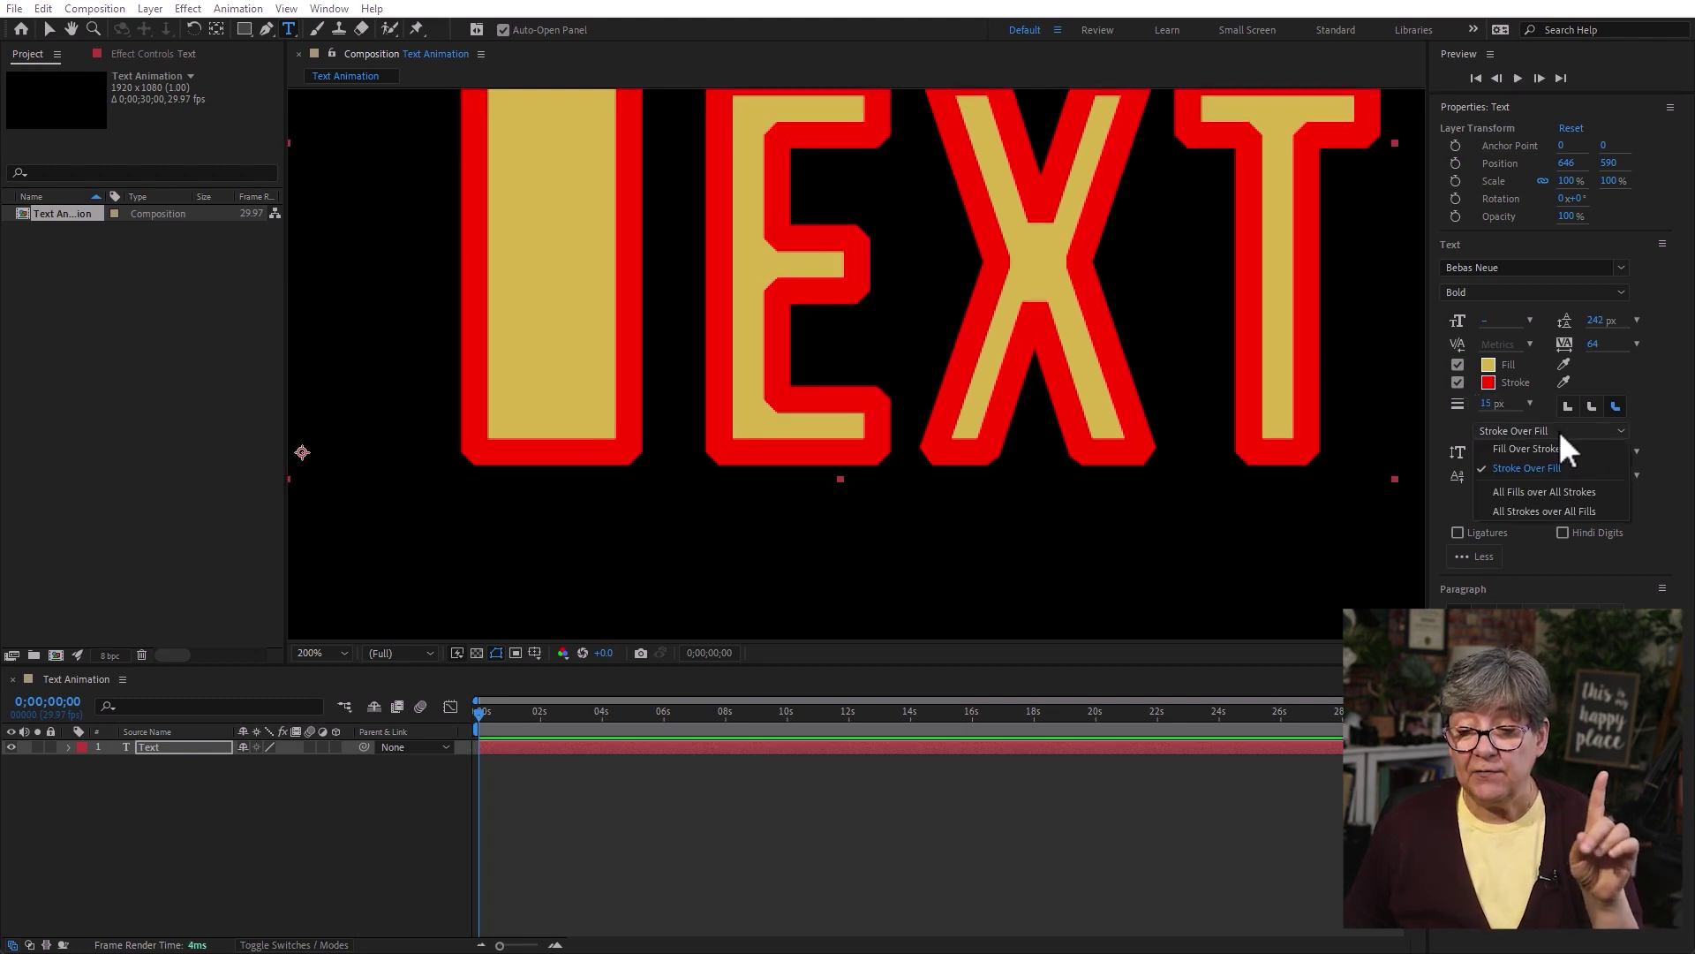
pyautogui.click(1568, 448)
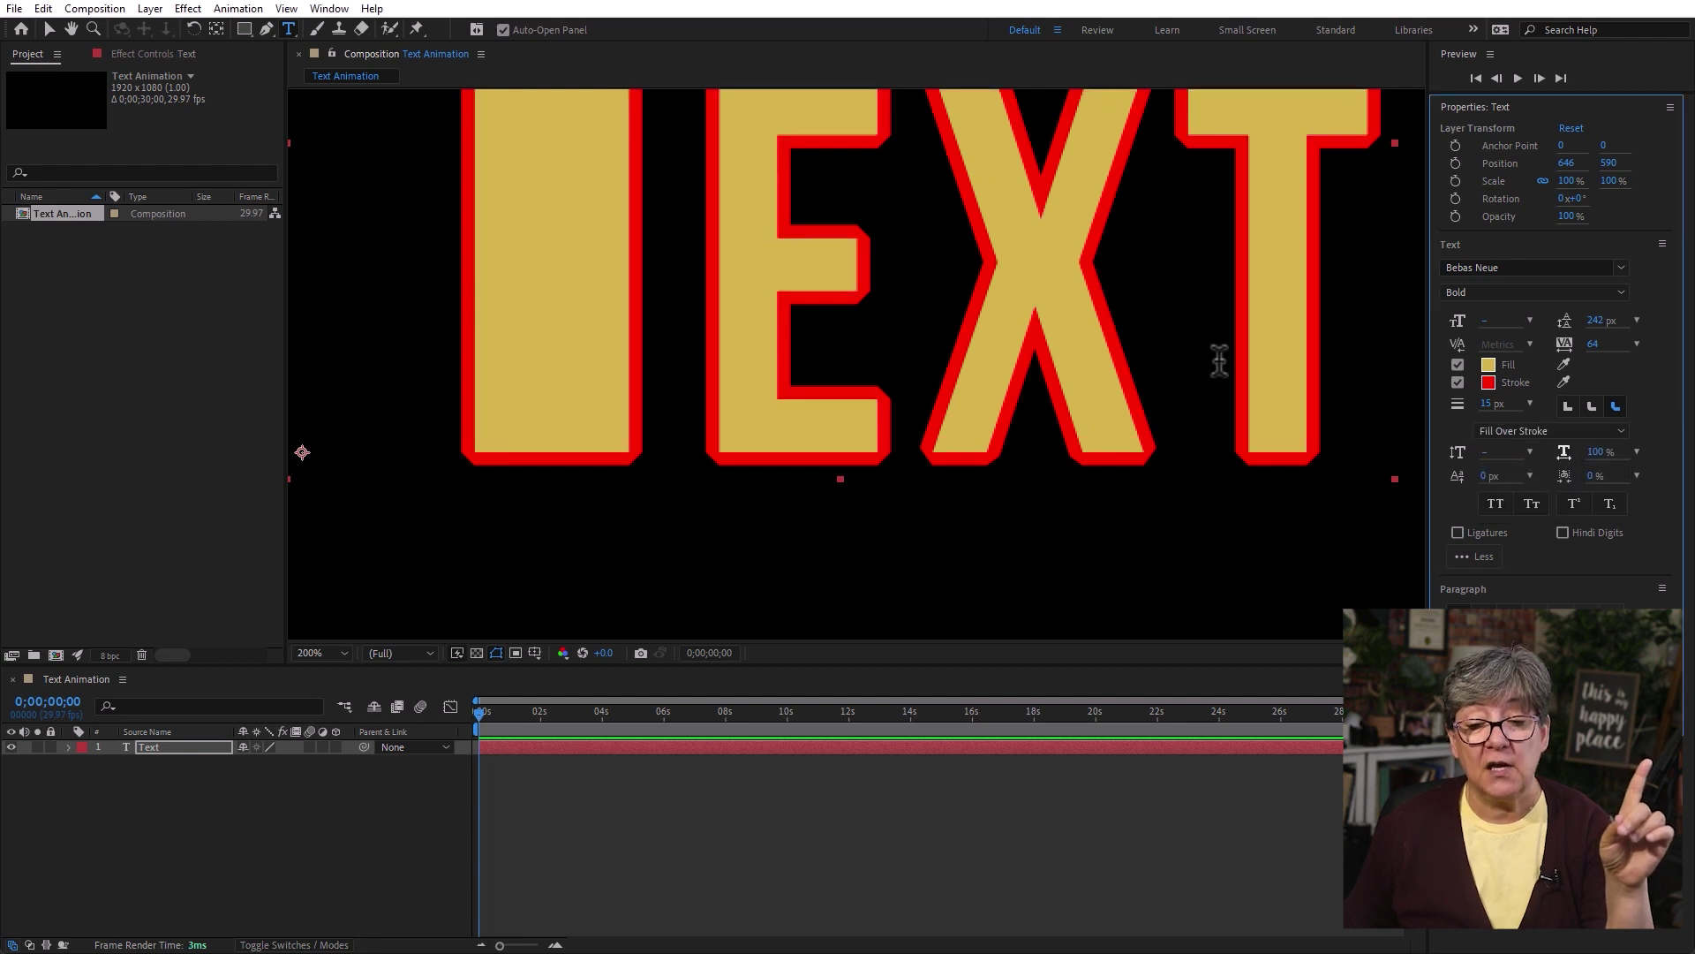
pyautogui.moveTo(1488, 404); pyautogui.dragTo(1503, 406)
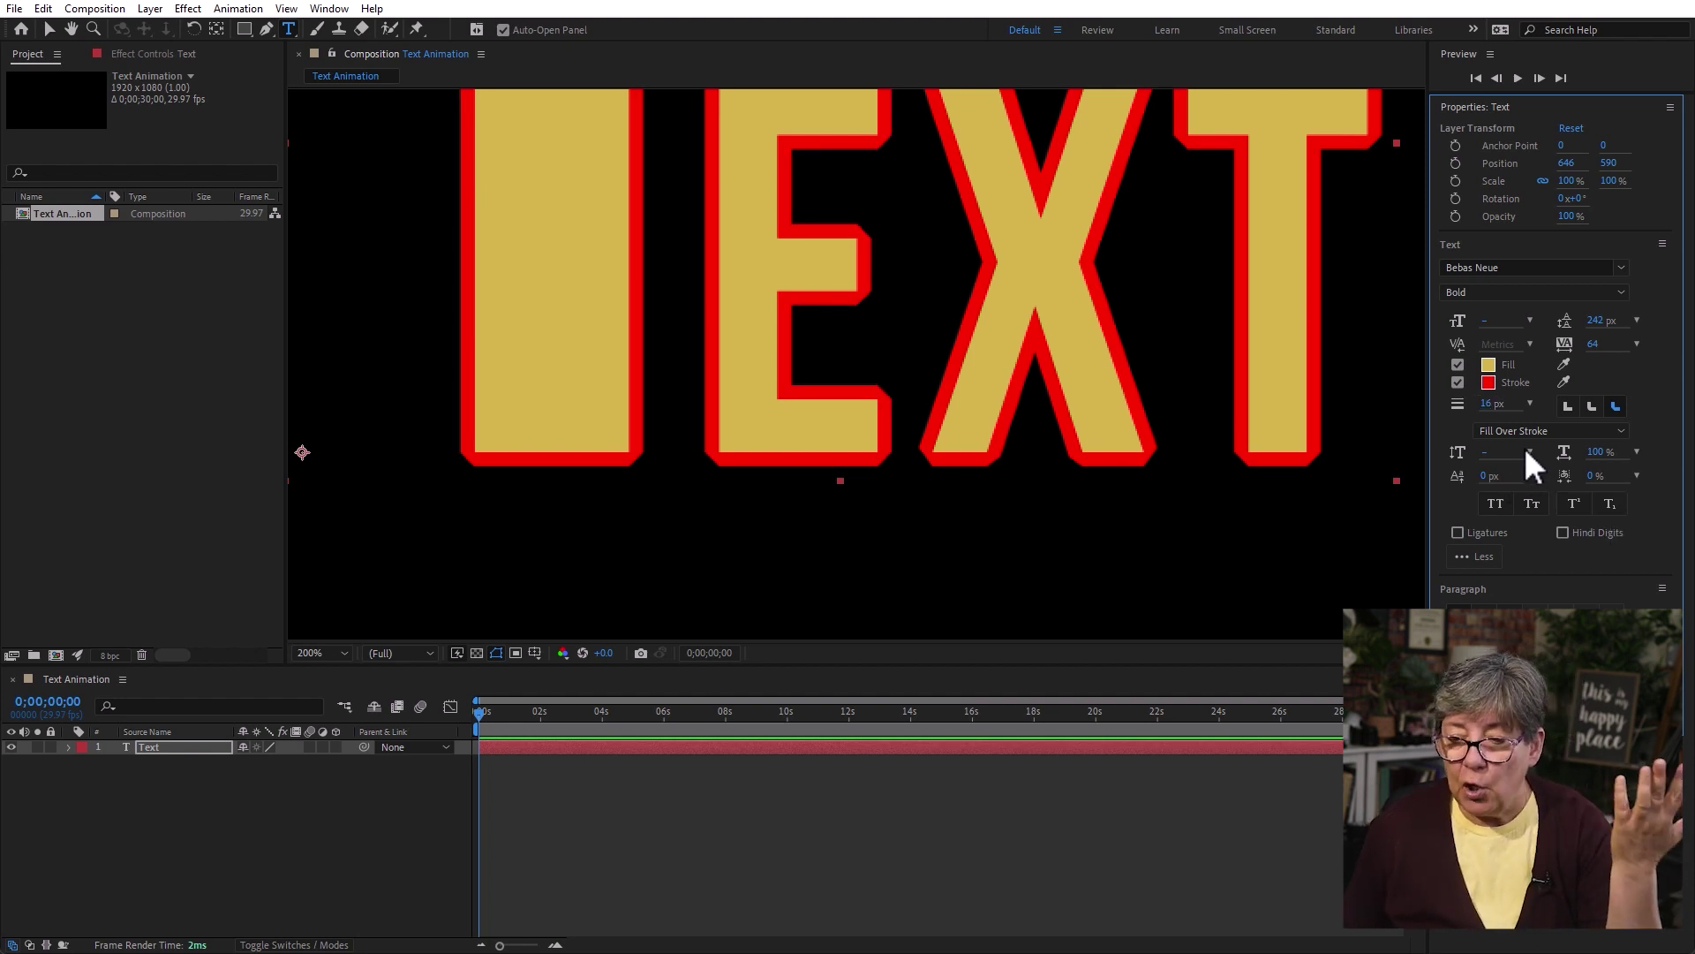
# Turn off the text's stroke and scale the characters to about 83% horizontally and 72% vertically
pyautogui.click(1458, 382)
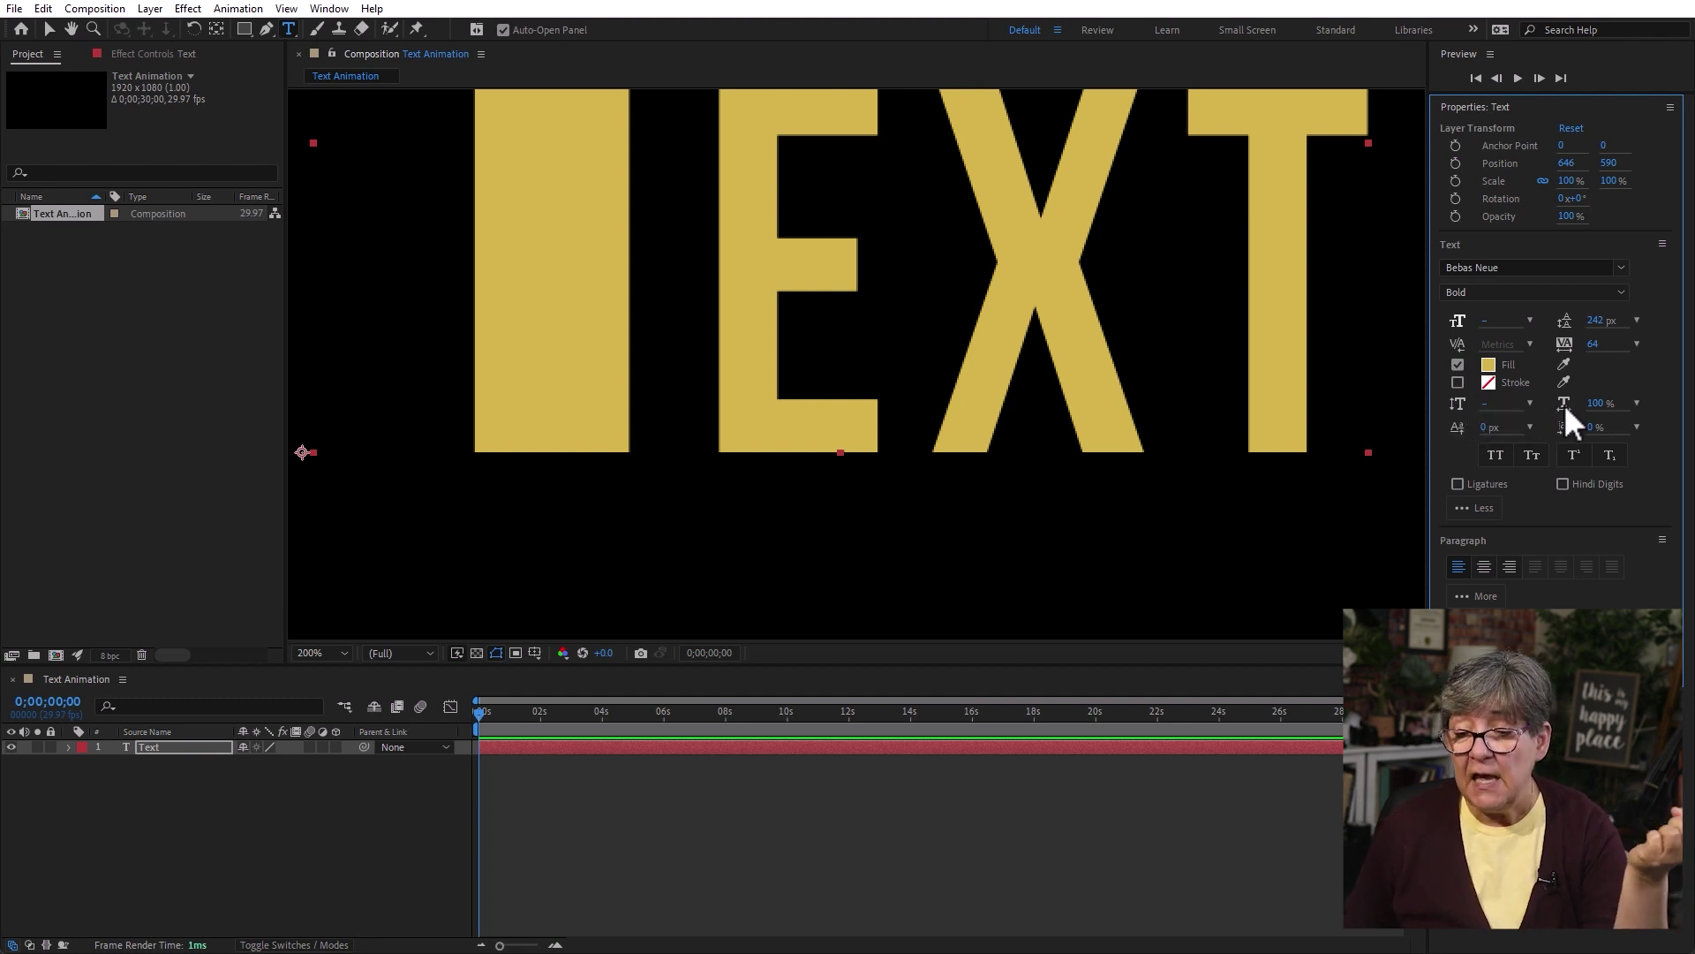
pyautogui.moveTo(1594, 408); pyautogui.dragTo(1287, 435)
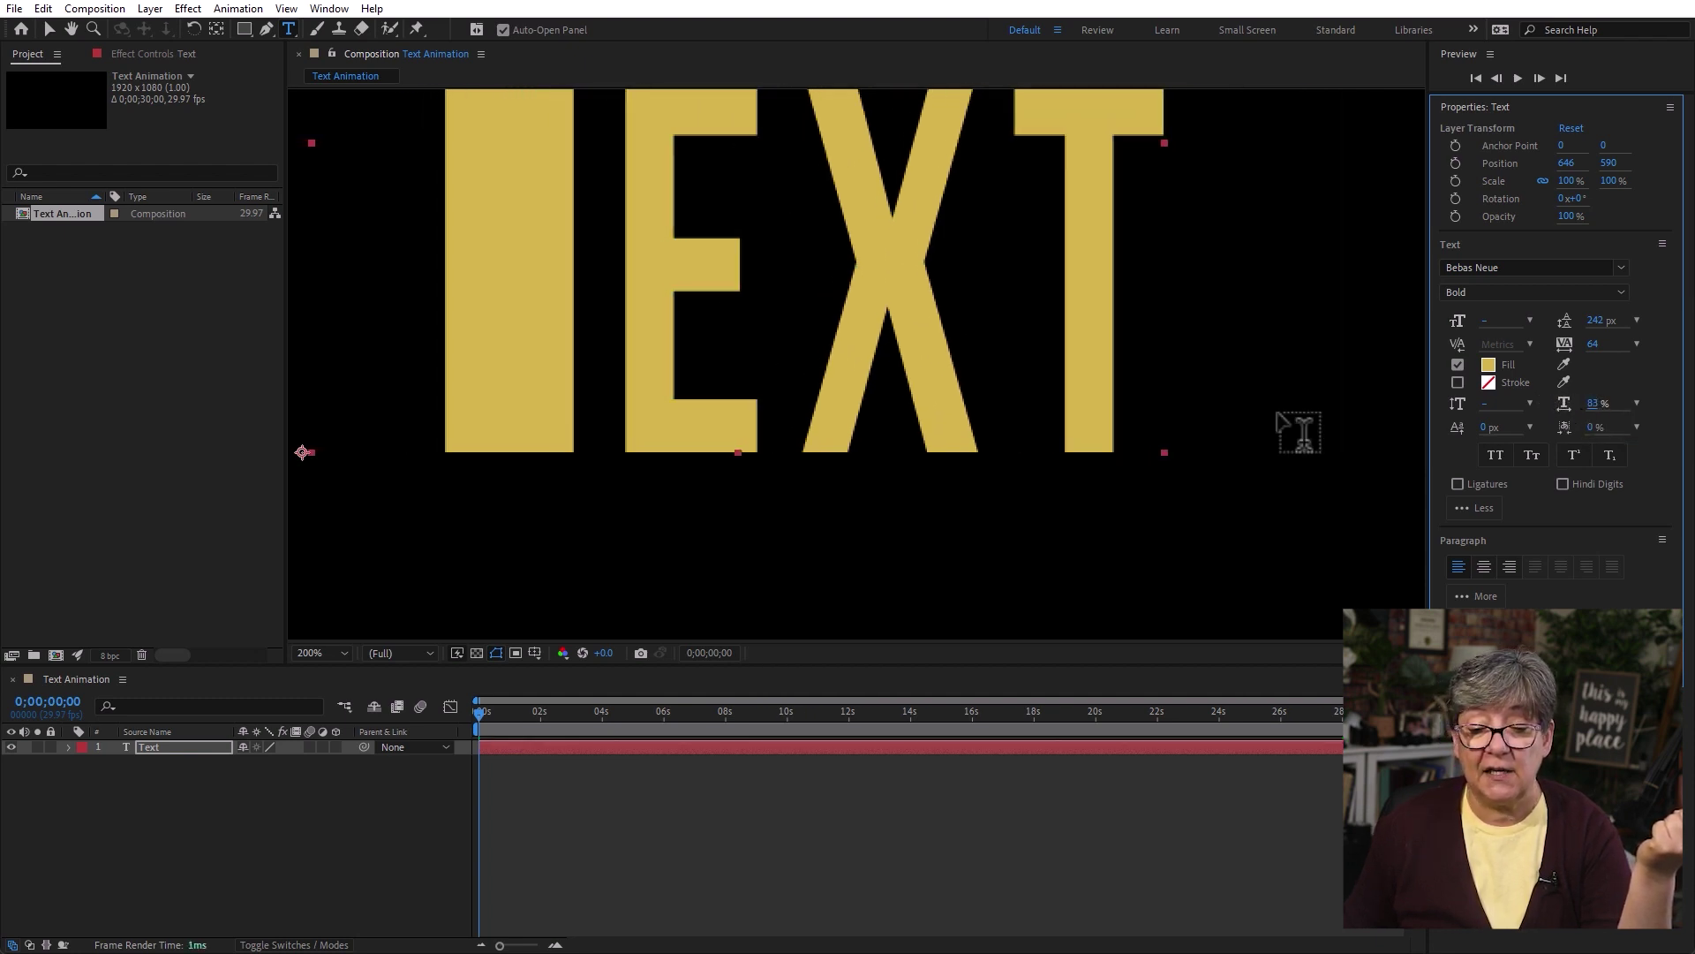
pyautogui.press(',')
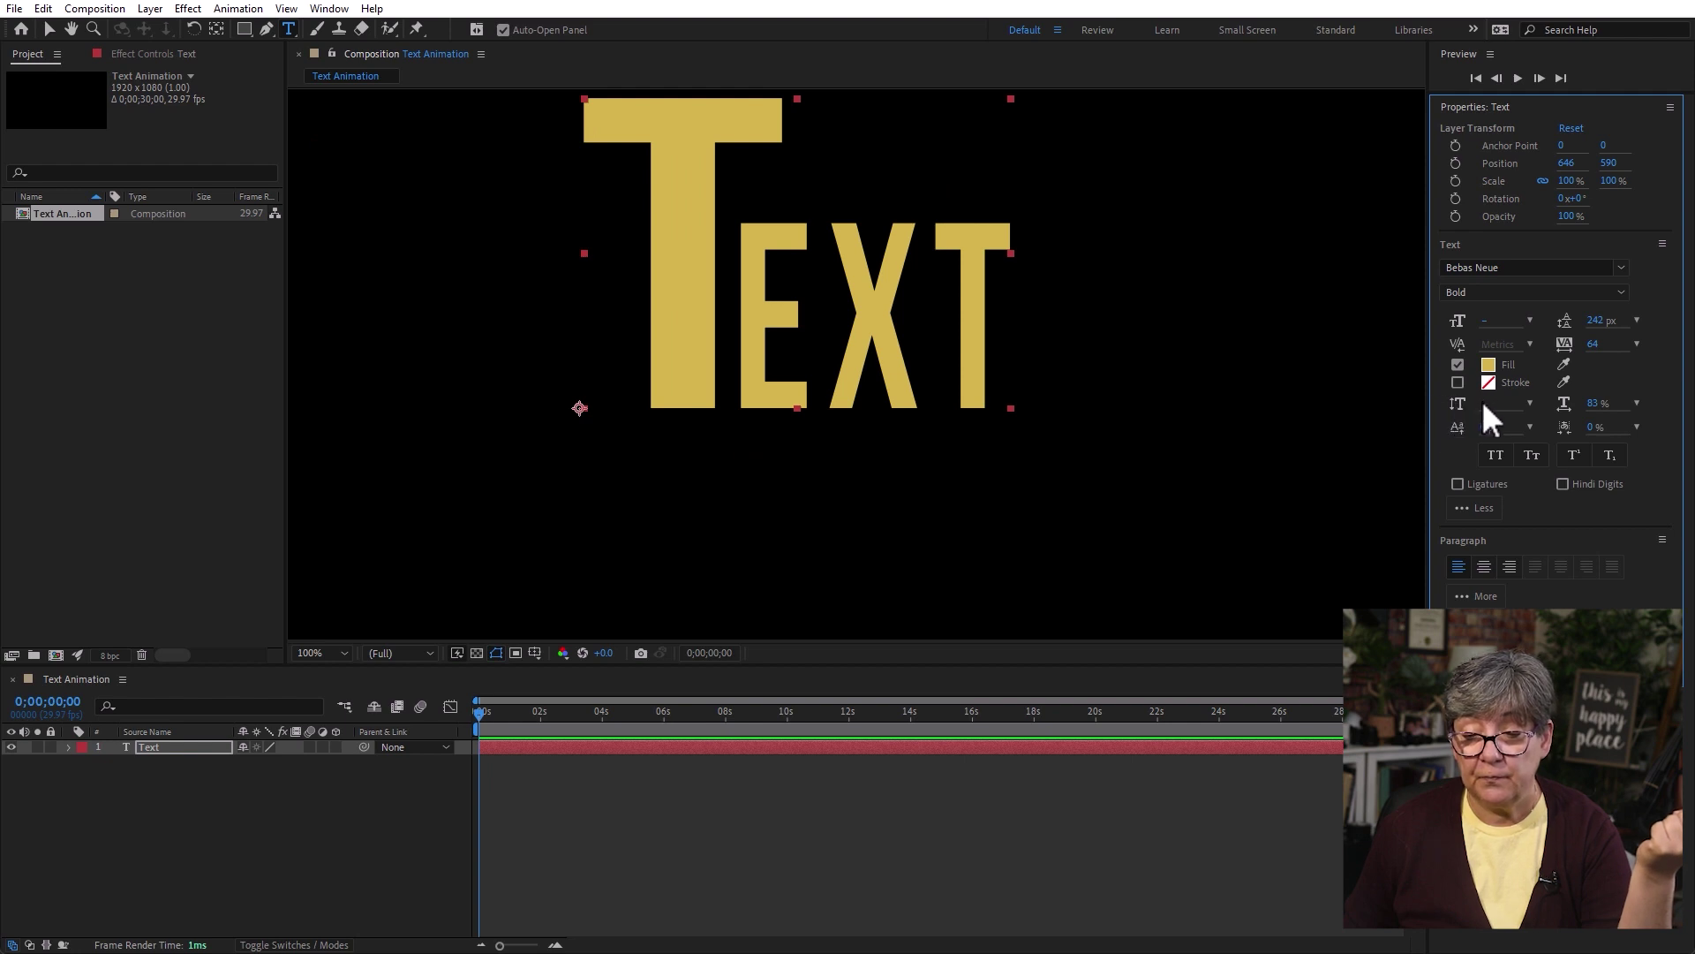
pyautogui.click(1530, 404)
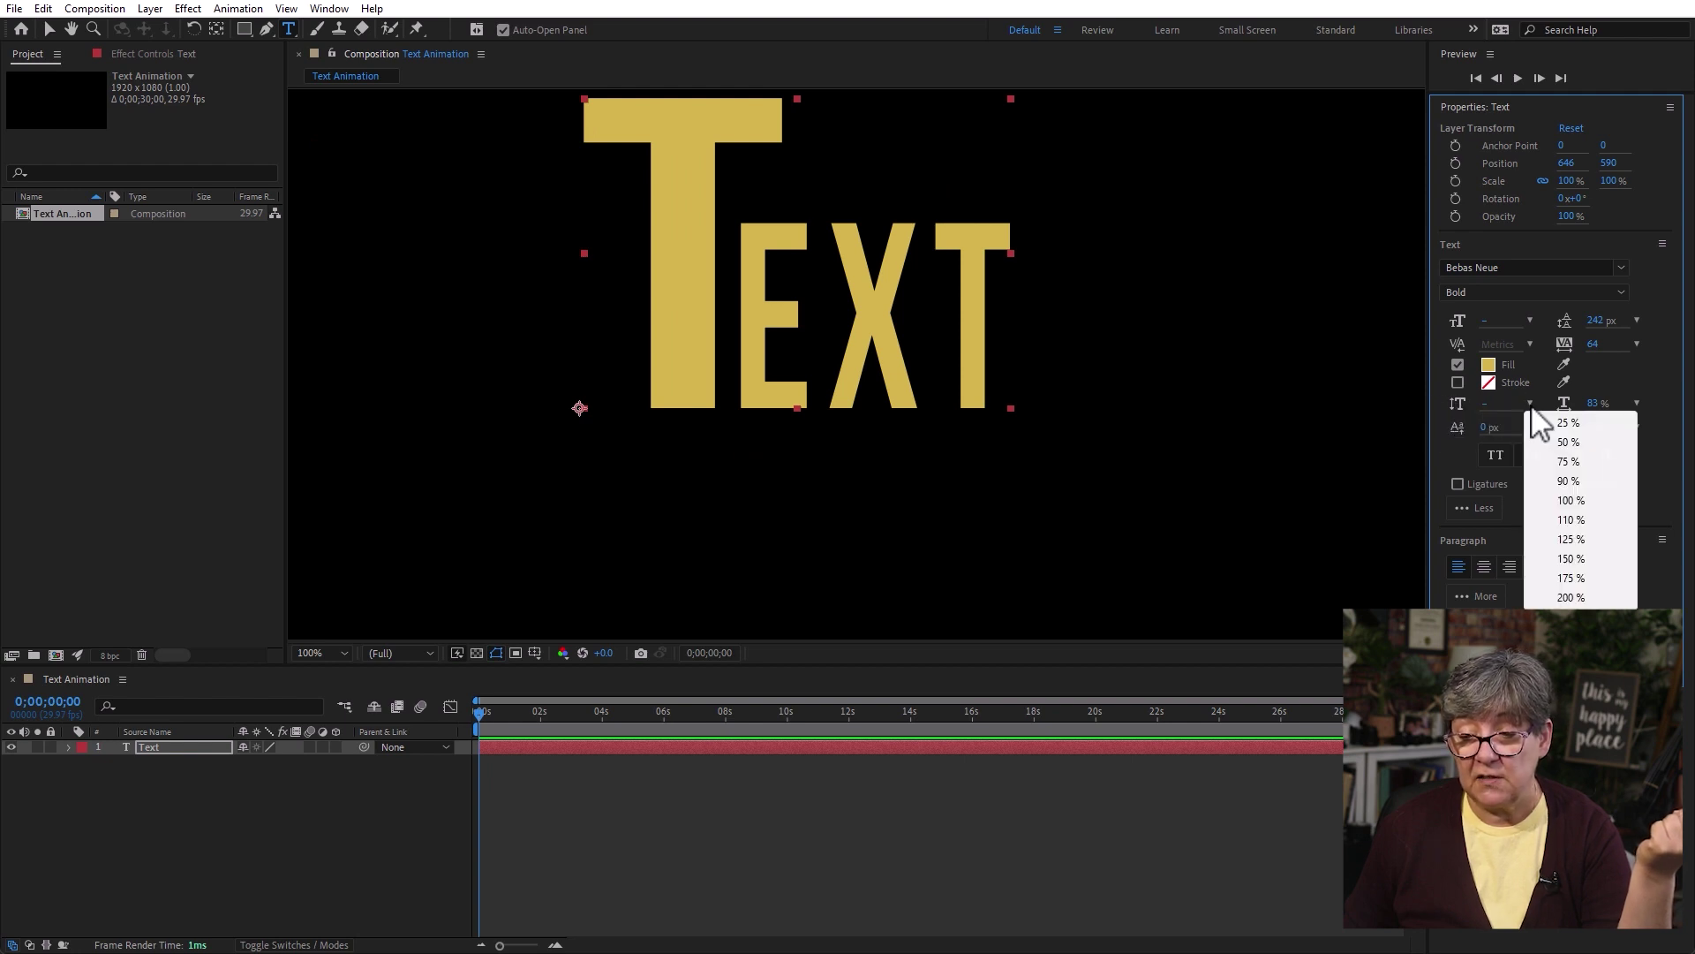
pyautogui.click(1579, 538)
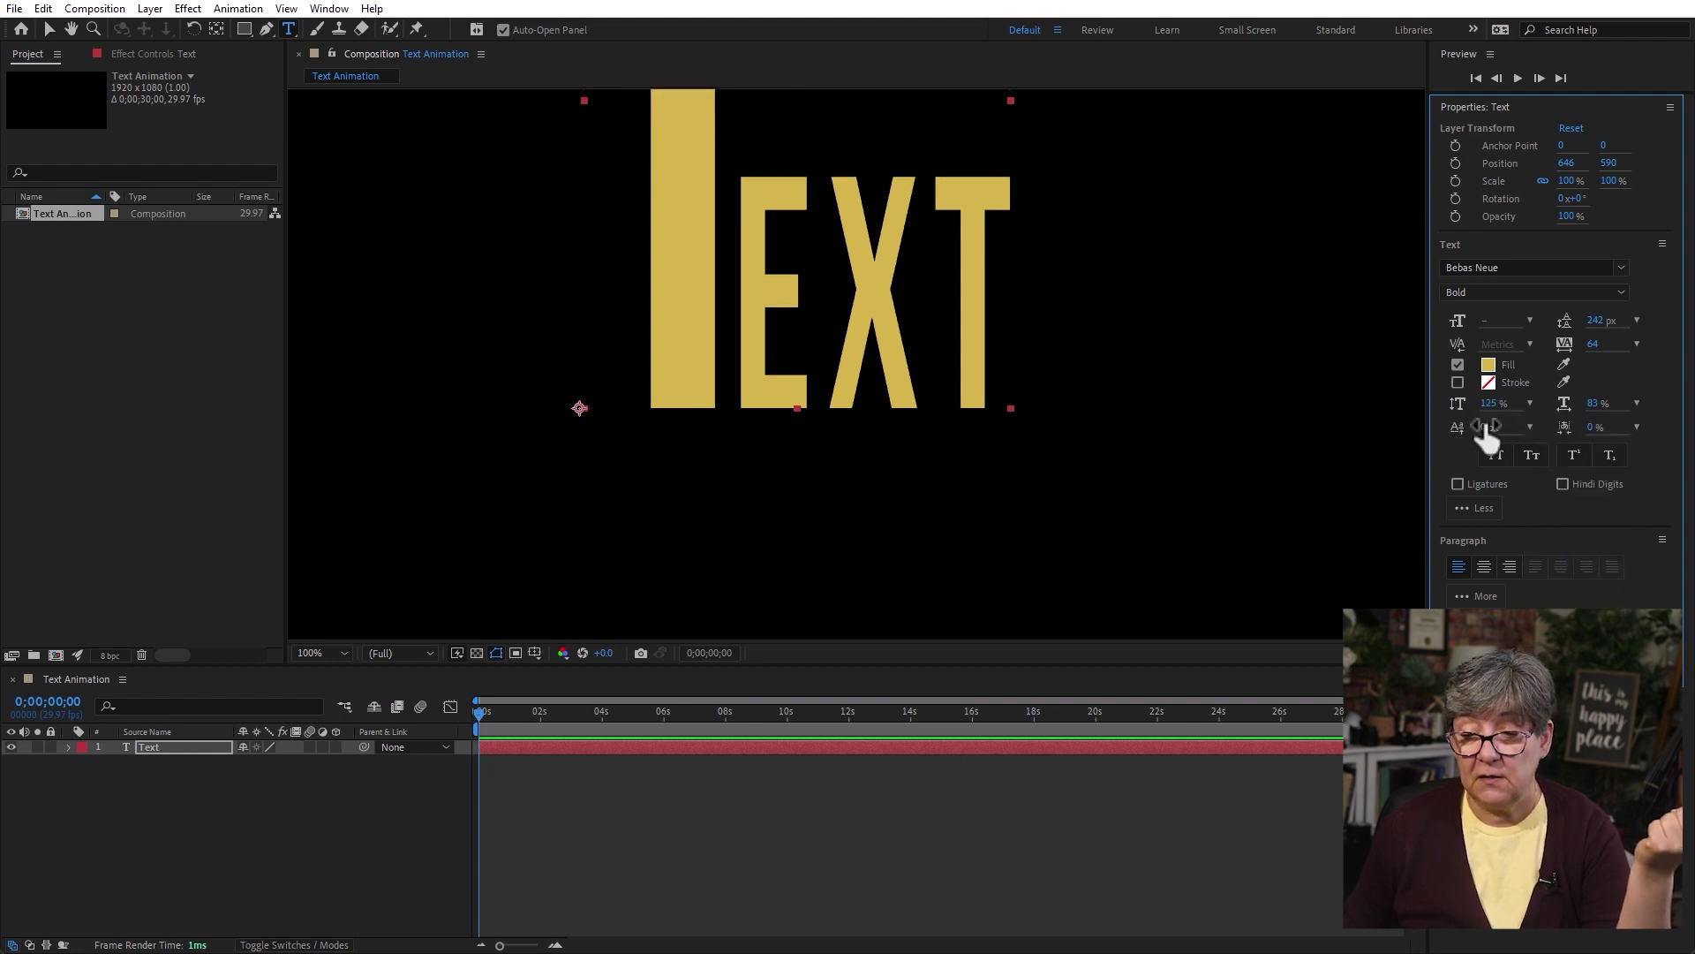
pyautogui.moveTo(1489, 404)
pyautogui.mouseDown()
pyautogui.moveTo(1442, 405)
pyautogui.moveTo(1490, 427)
pyautogui.mouseUp()
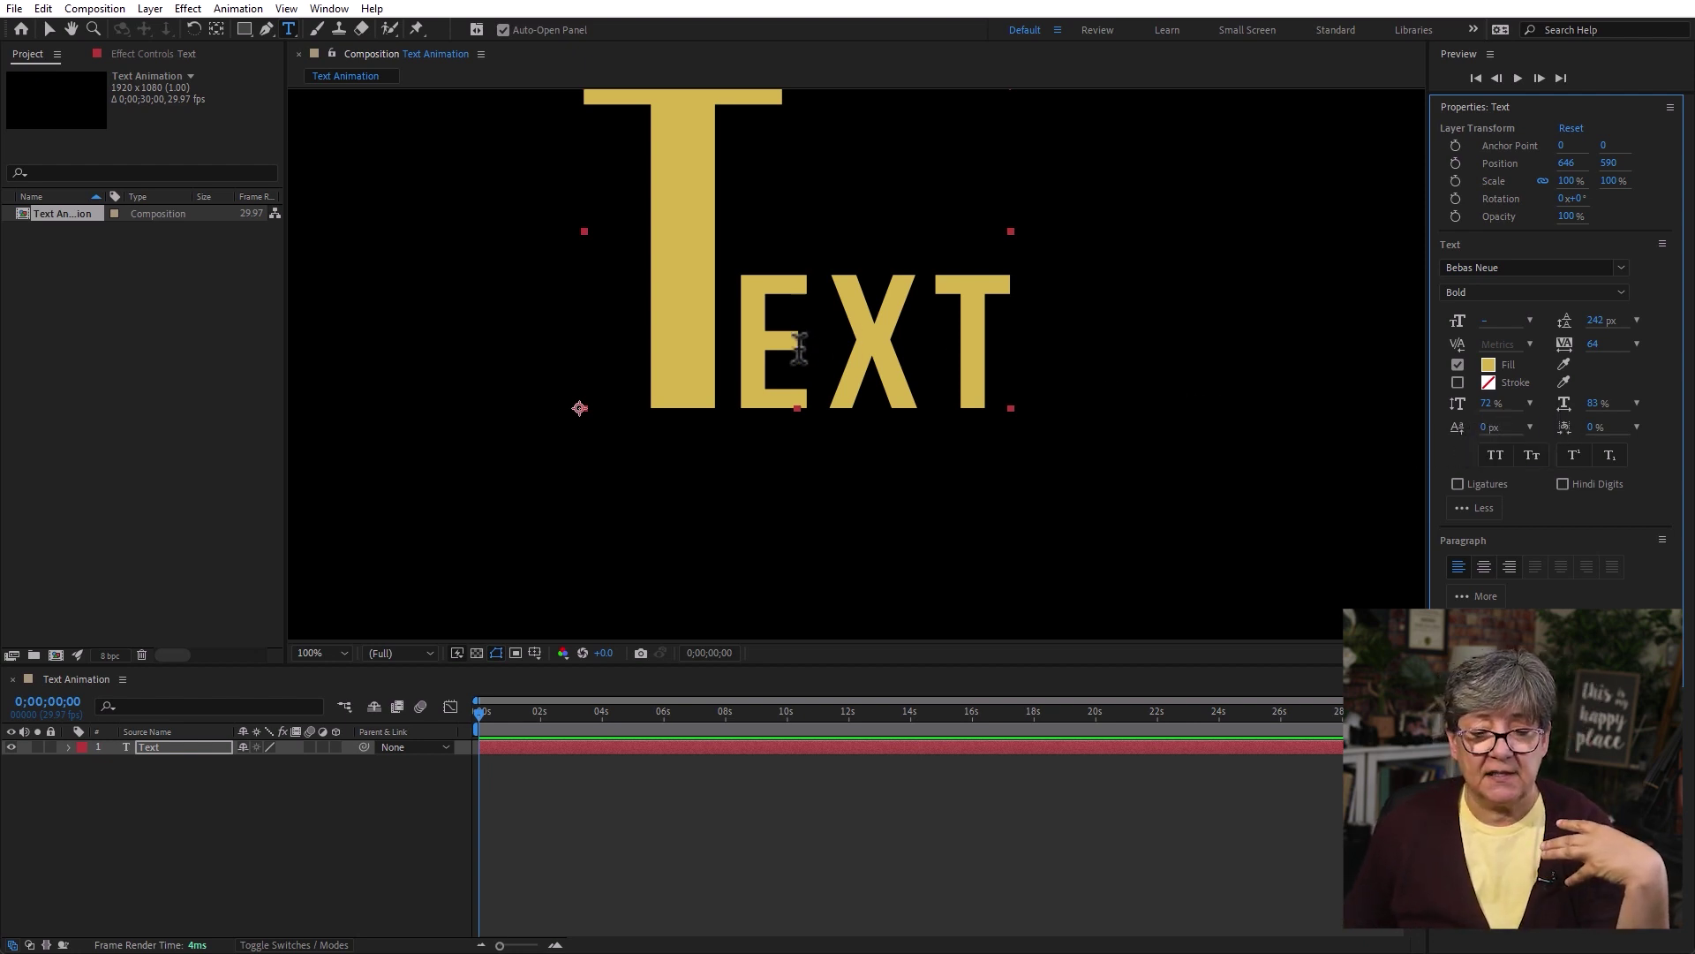
# Raise the baseline of the letters EXT by about 68 px and set their tsume to about 92%
pyautogui.moveTo(749, 340); pyautogui.dragTo(1035, 346)
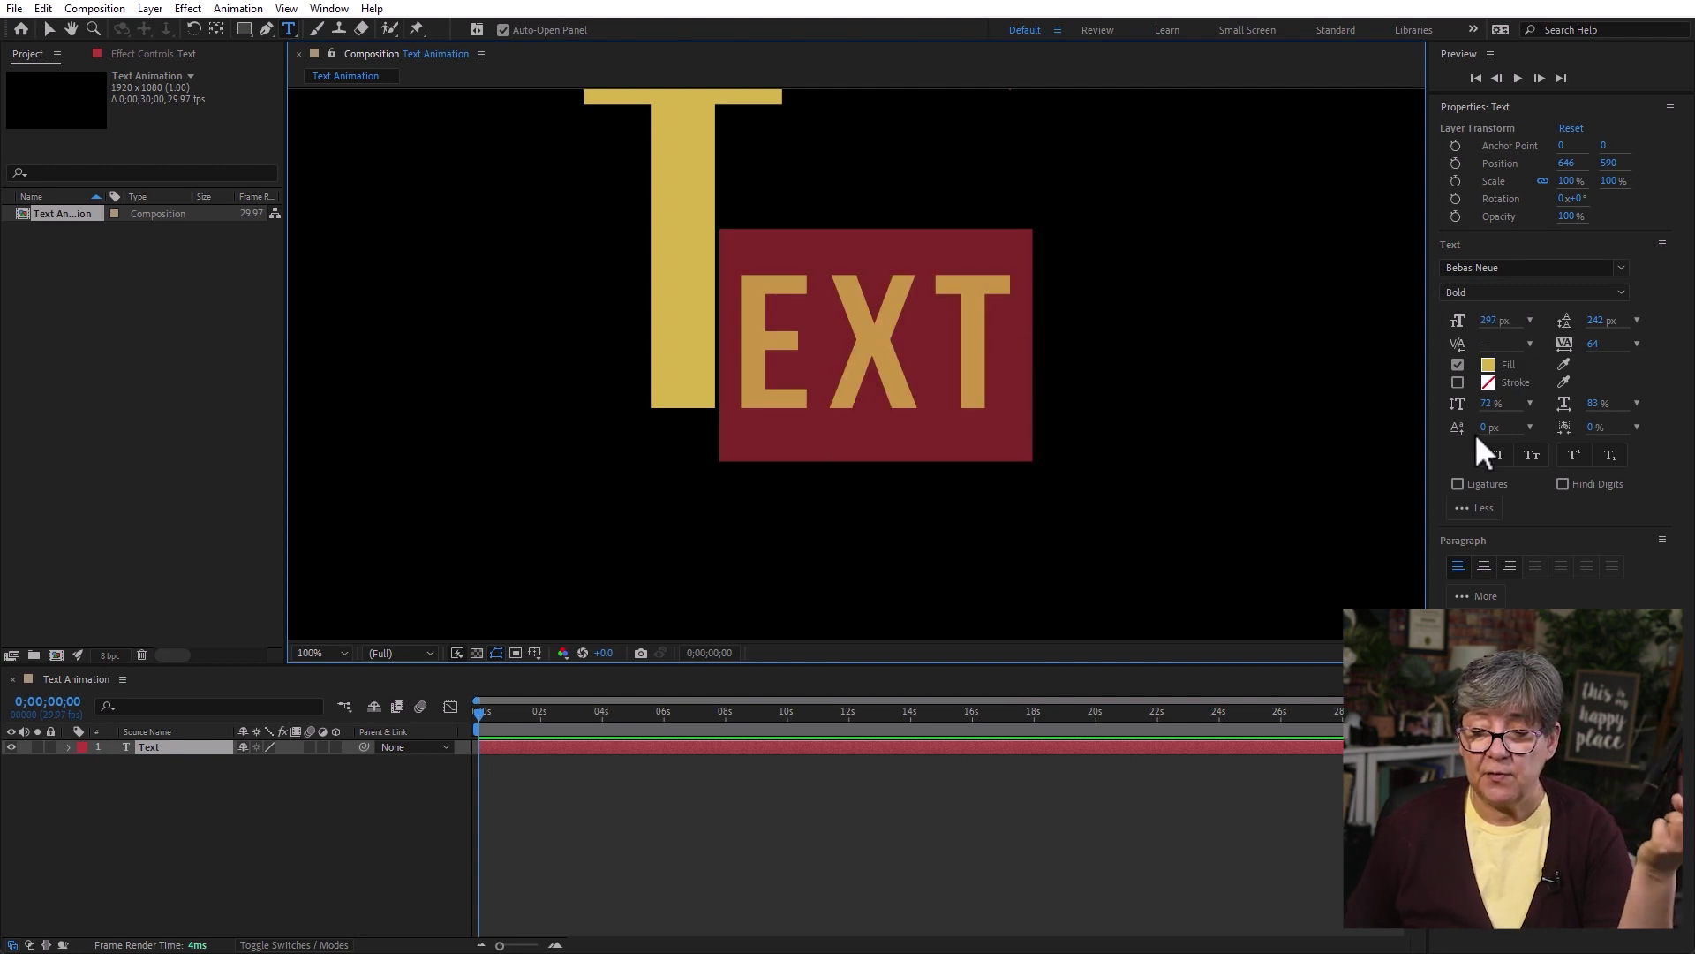
pyautogui.moveTo(1487, 433); pyautogui.dragTo(1575, 451)
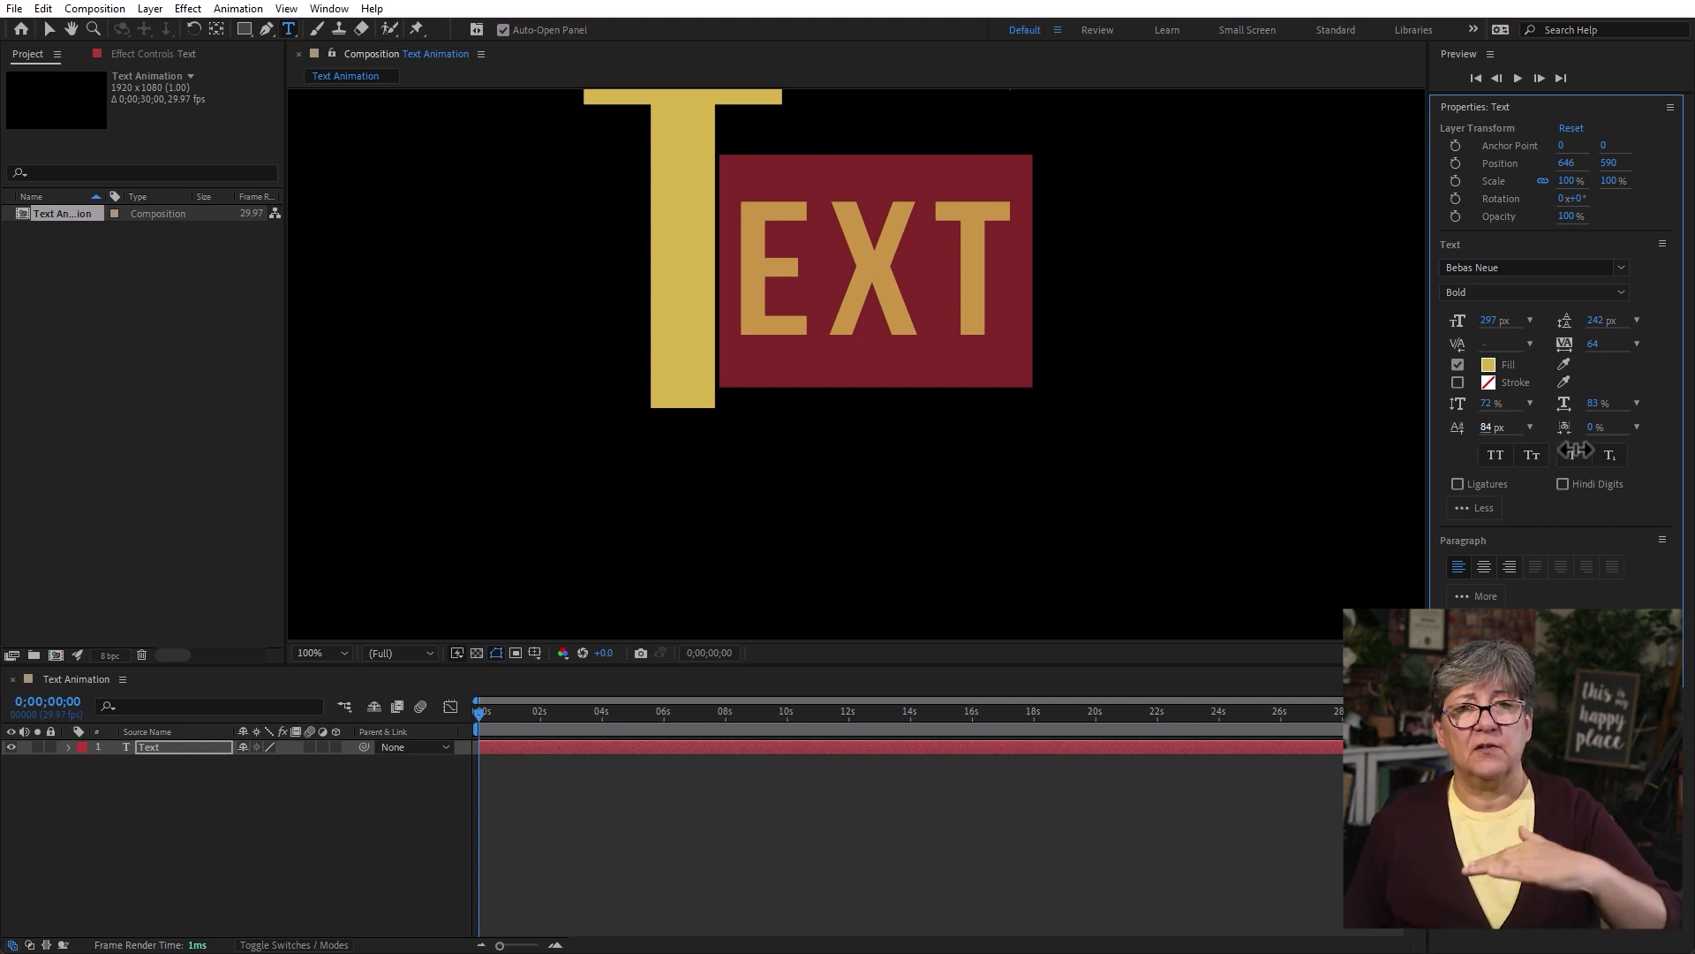
pyautogui.moveTo(1574, 451); pyautogui.dragTo(1557, 452)
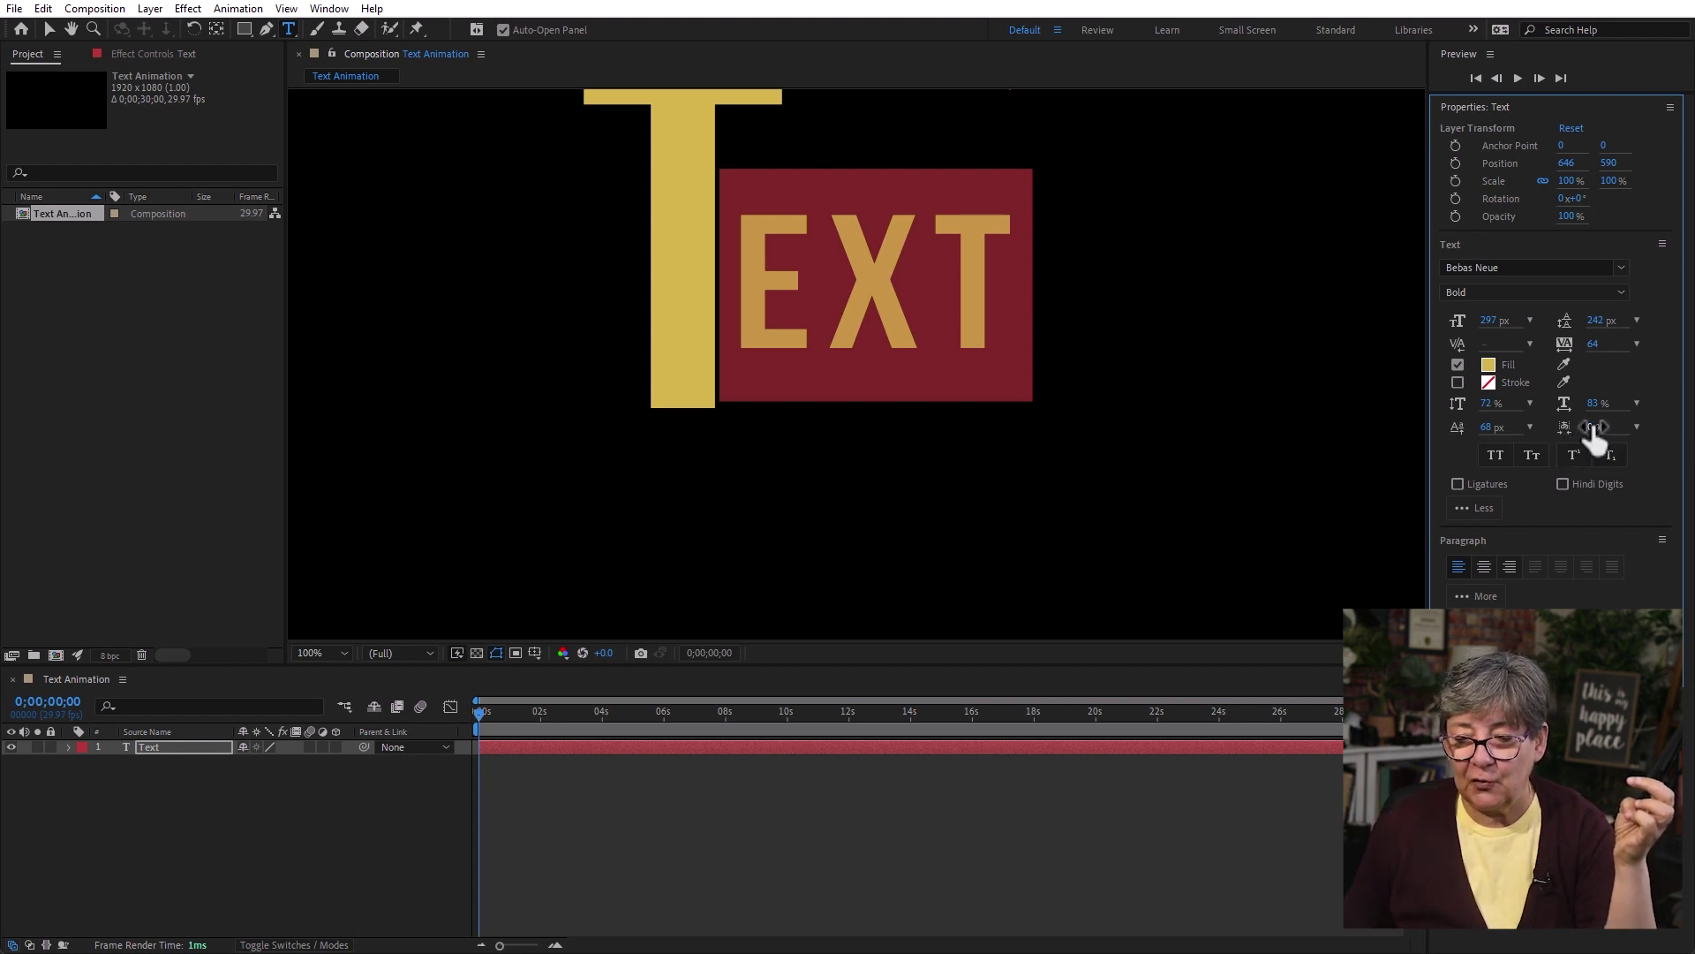
pyautogui.moveTo(1643, 425); pyautogui.dragTo(1668, 451)
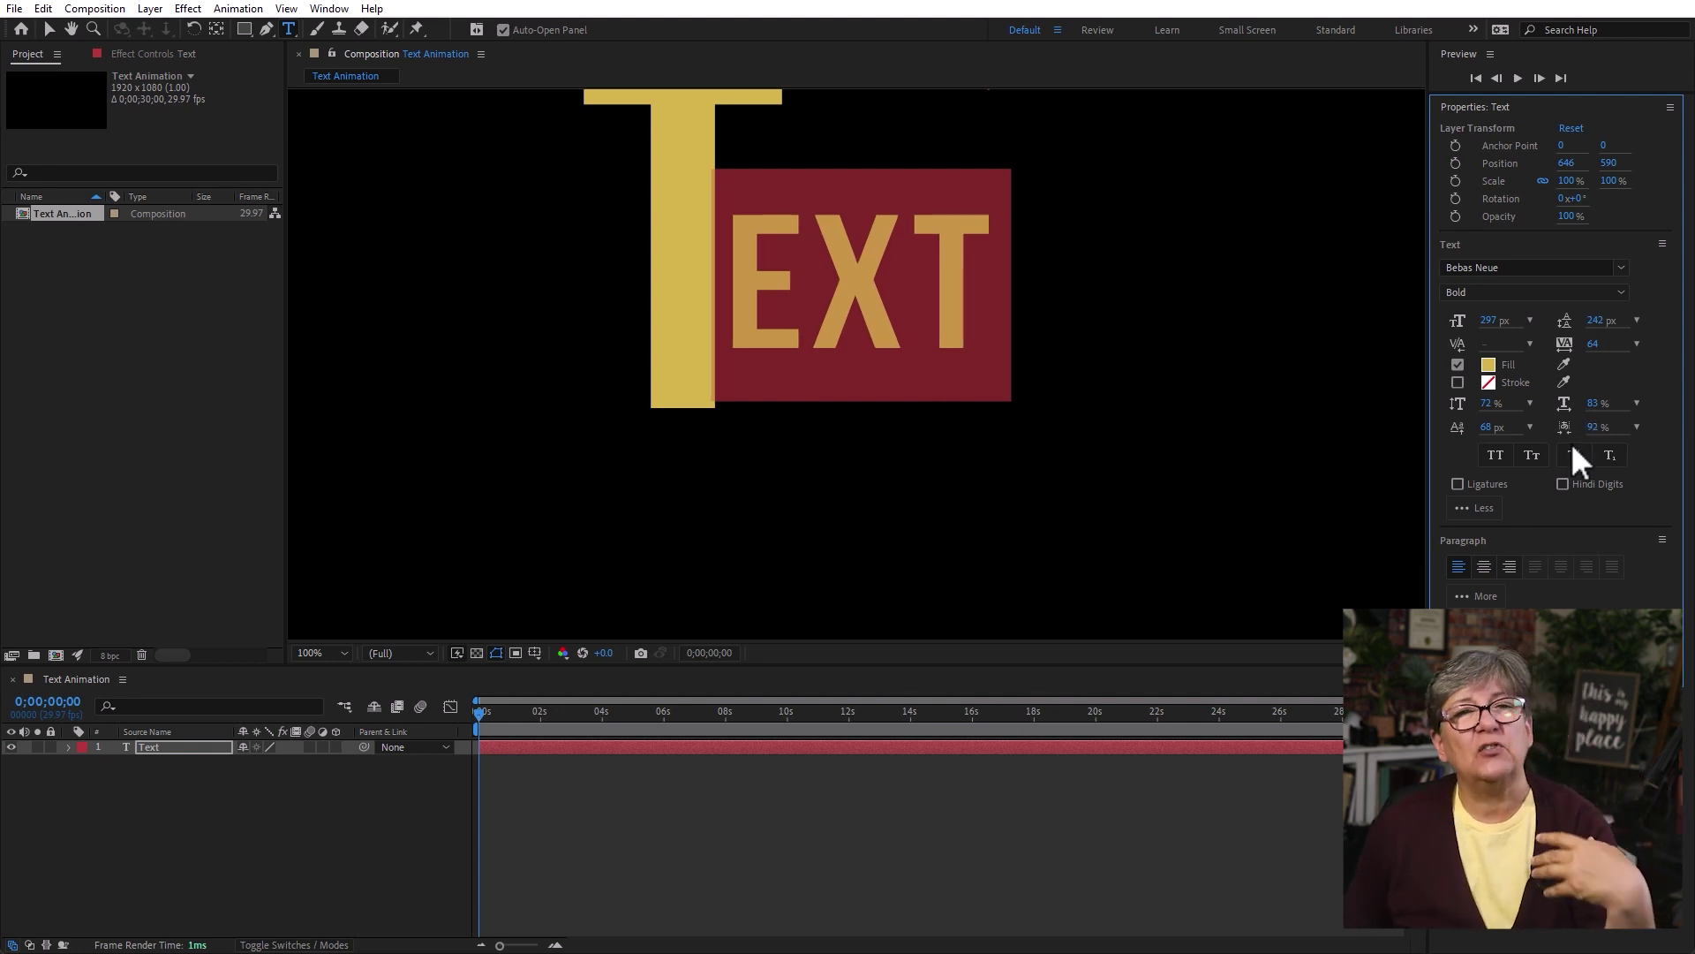
# Try All Caps, Small Caps and Ligatures on the selected letters, turning each one off again
pyautogui.click(1496, 456)
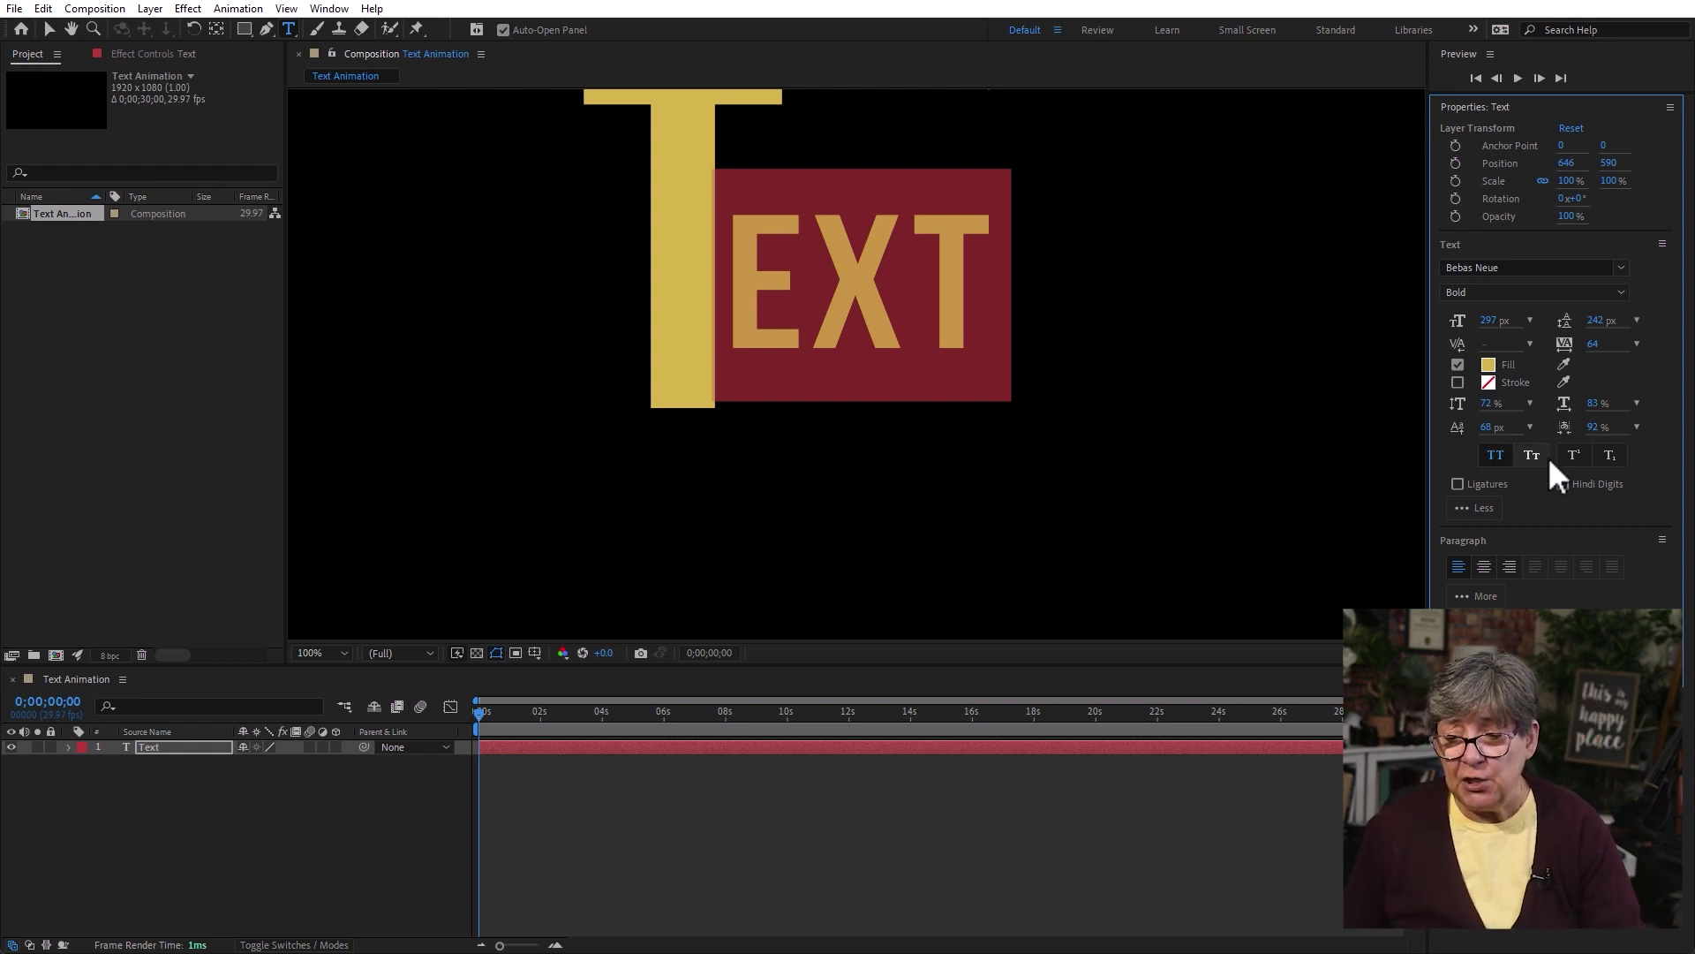
pyautogui.click(1530, 455)
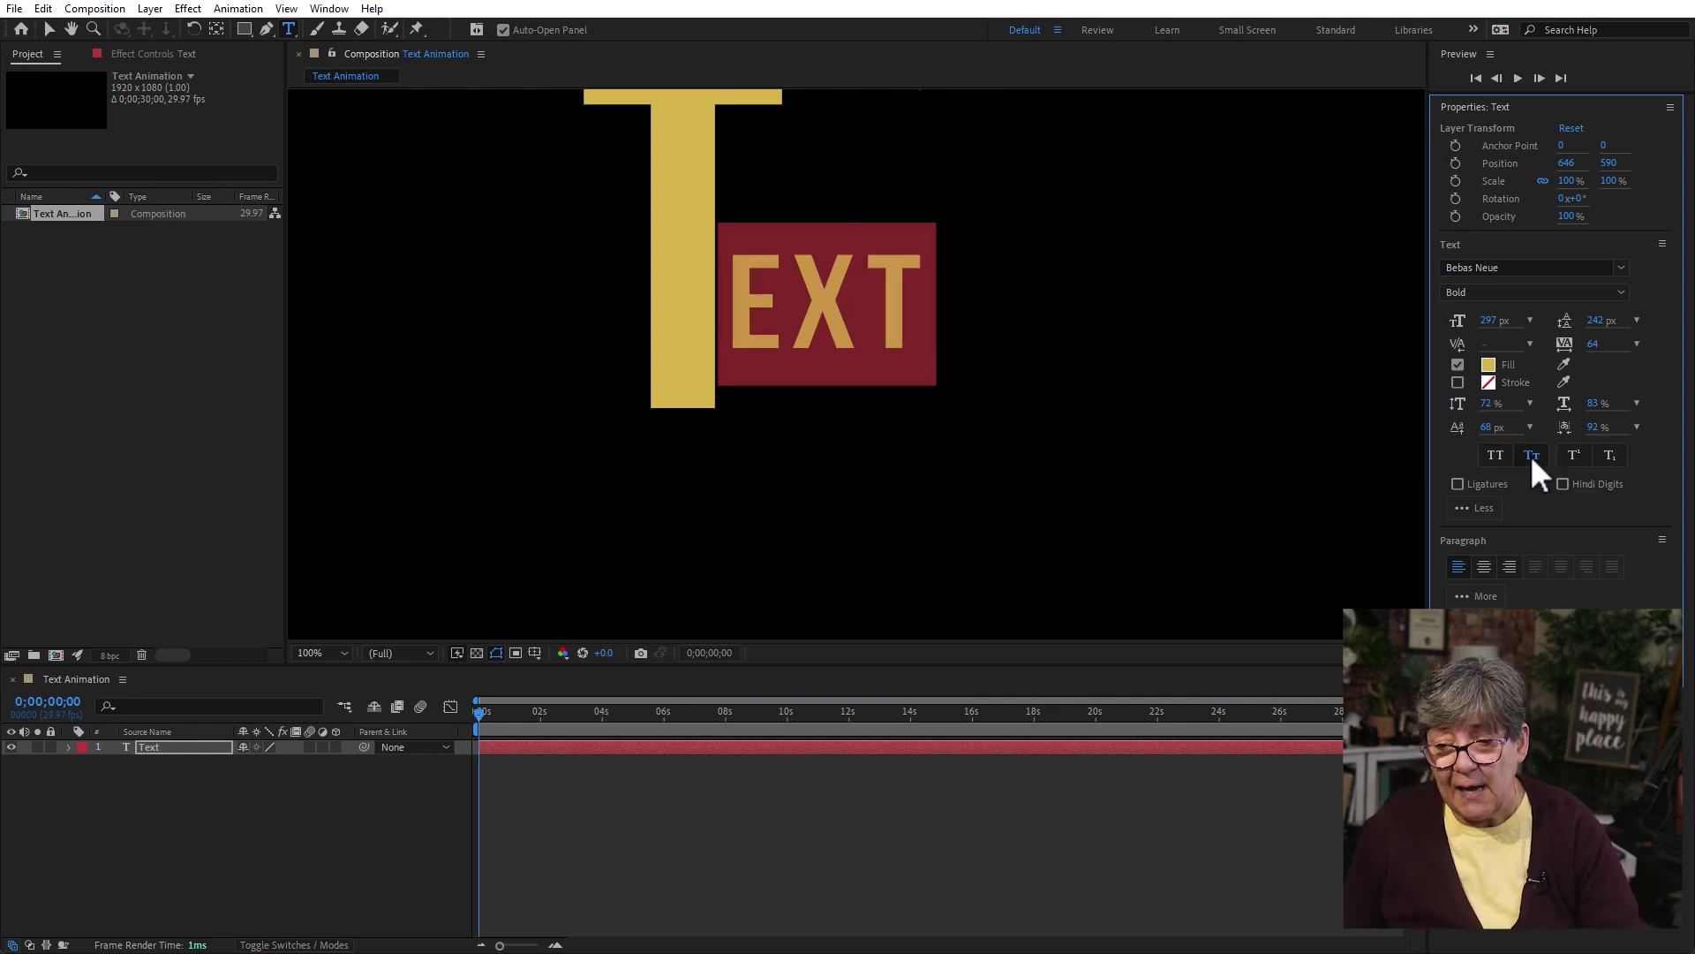
pyautogui.click(1531, 455)
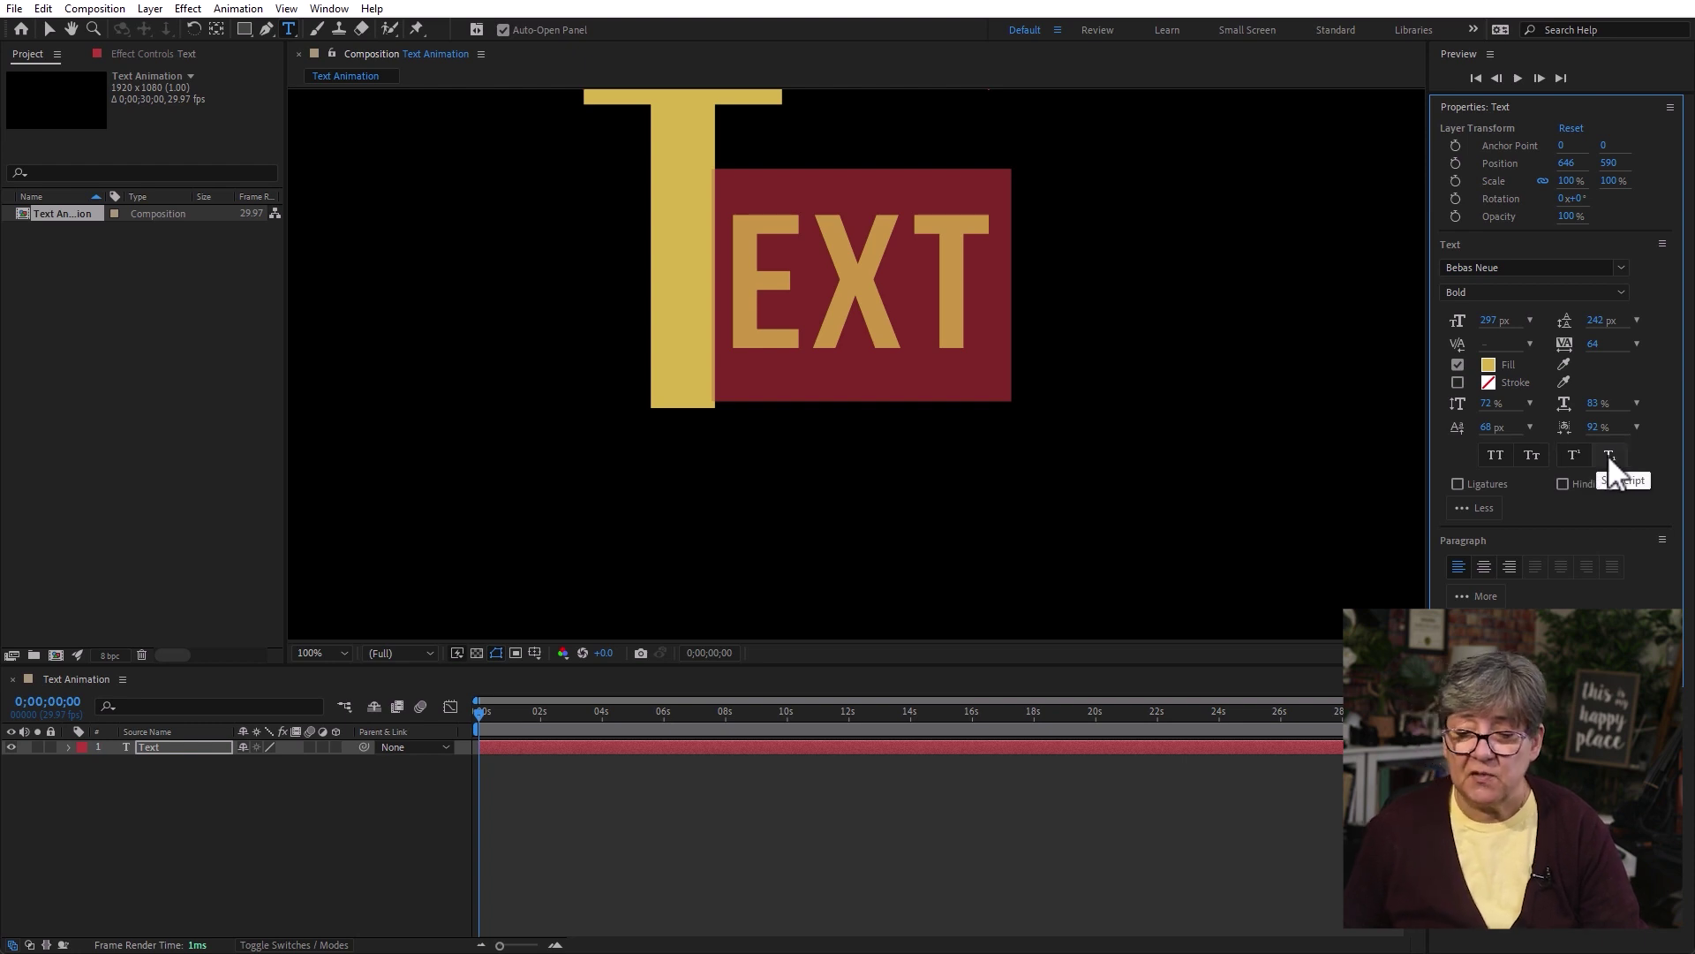
pyautogui.click(1458, 483)
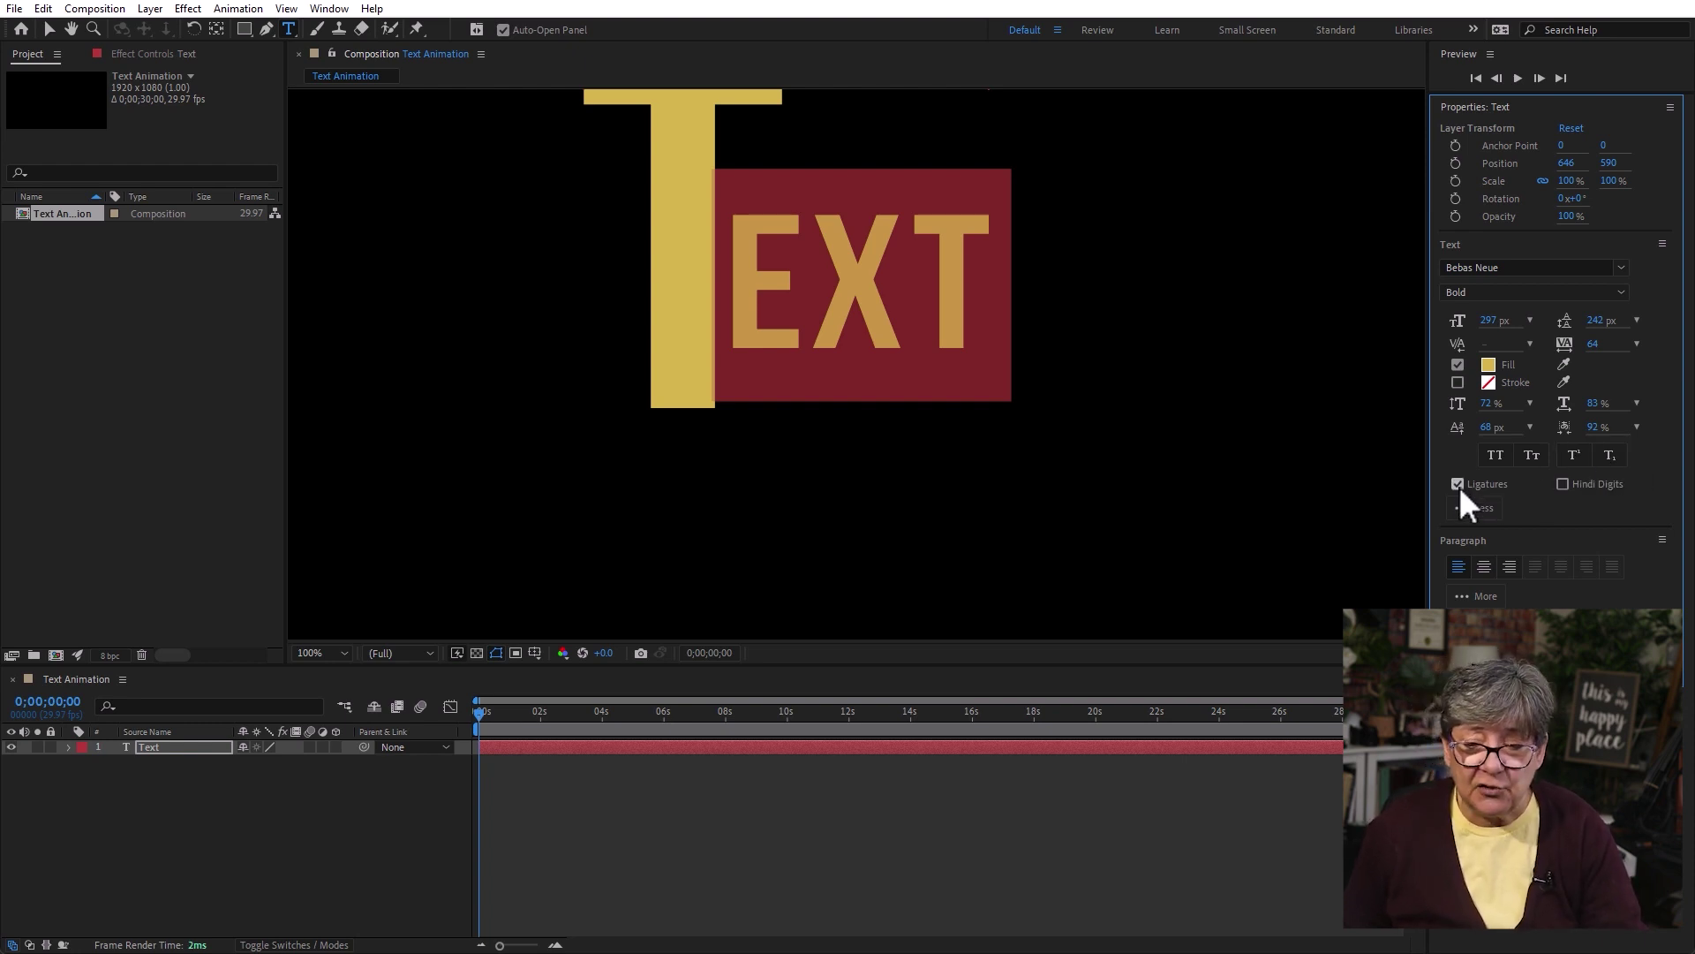
pyautogui.click(1458, 484)
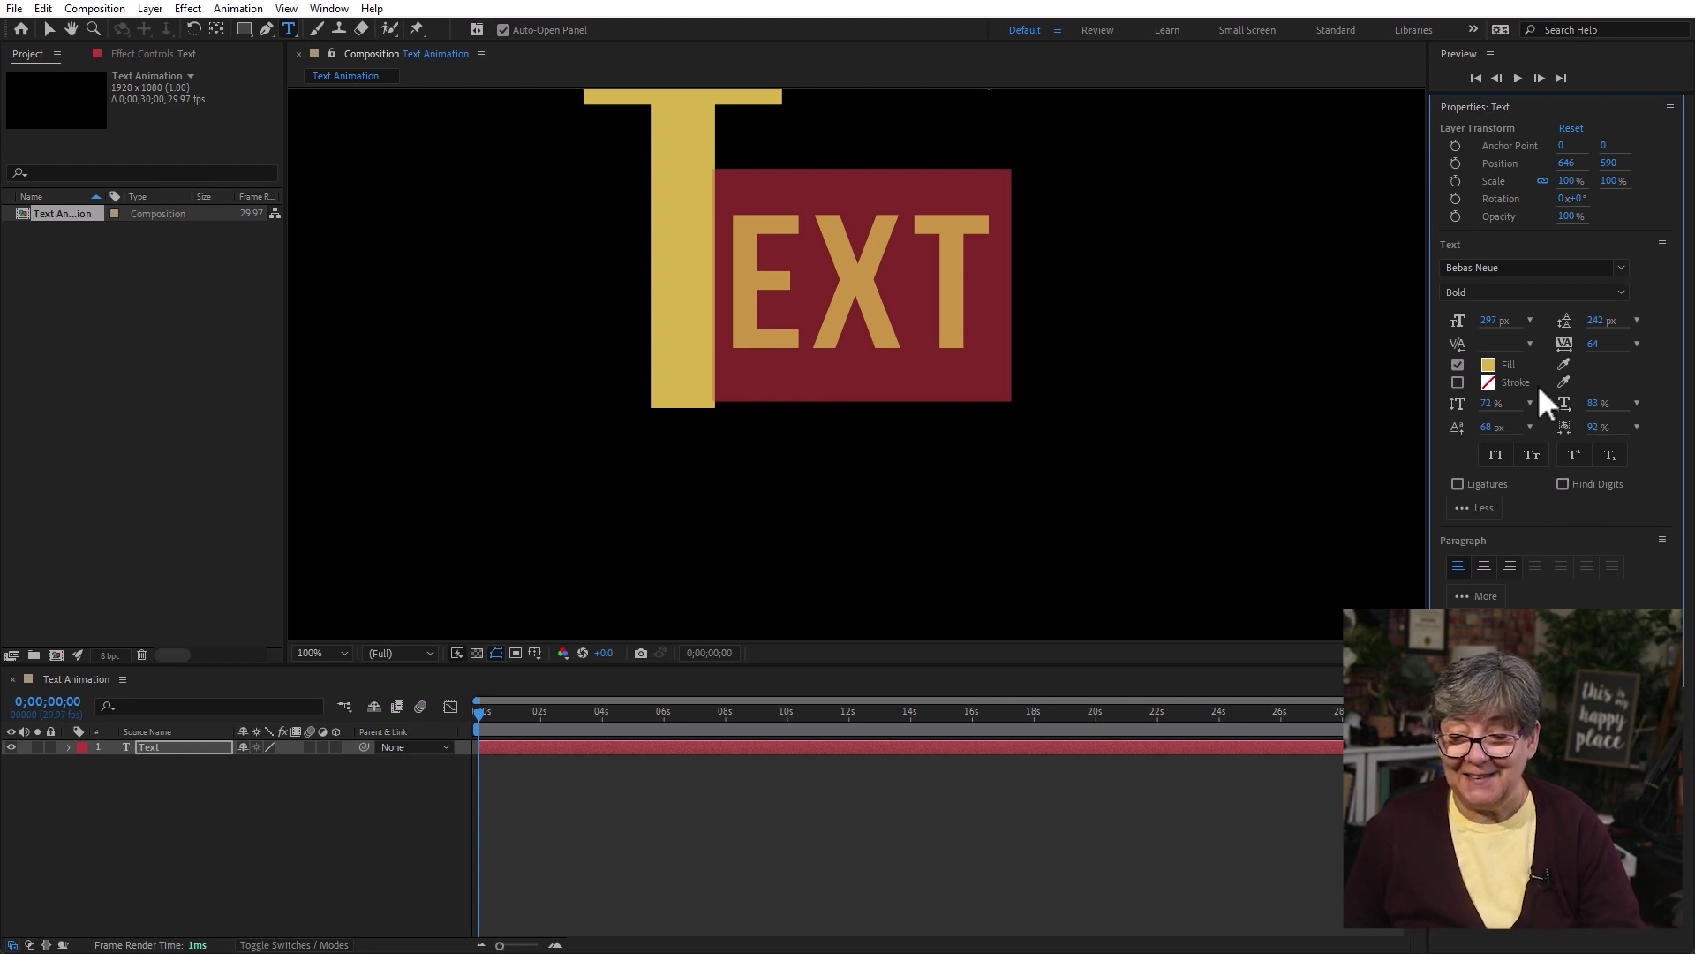
# Reveal the additional Paragraph options and set the text's left margin indent to about 22 px
pyautogui.click(1470, 509)
pyautogui.click(1467, 407)
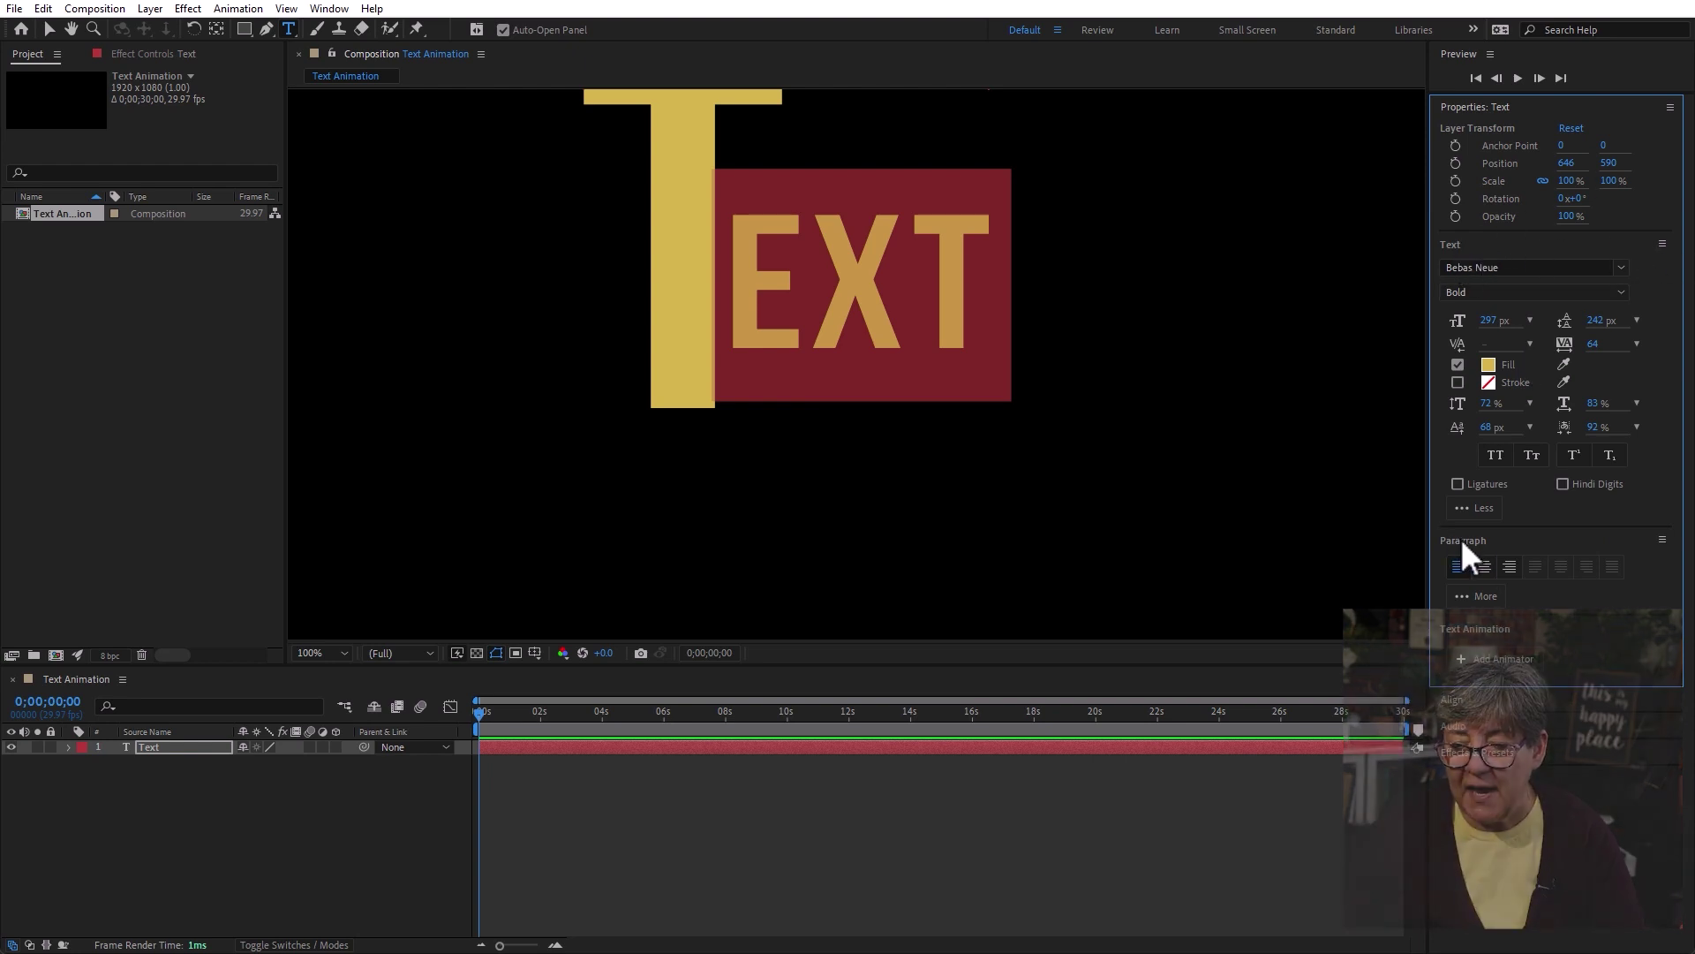
pyautogui.click(1479, 597)
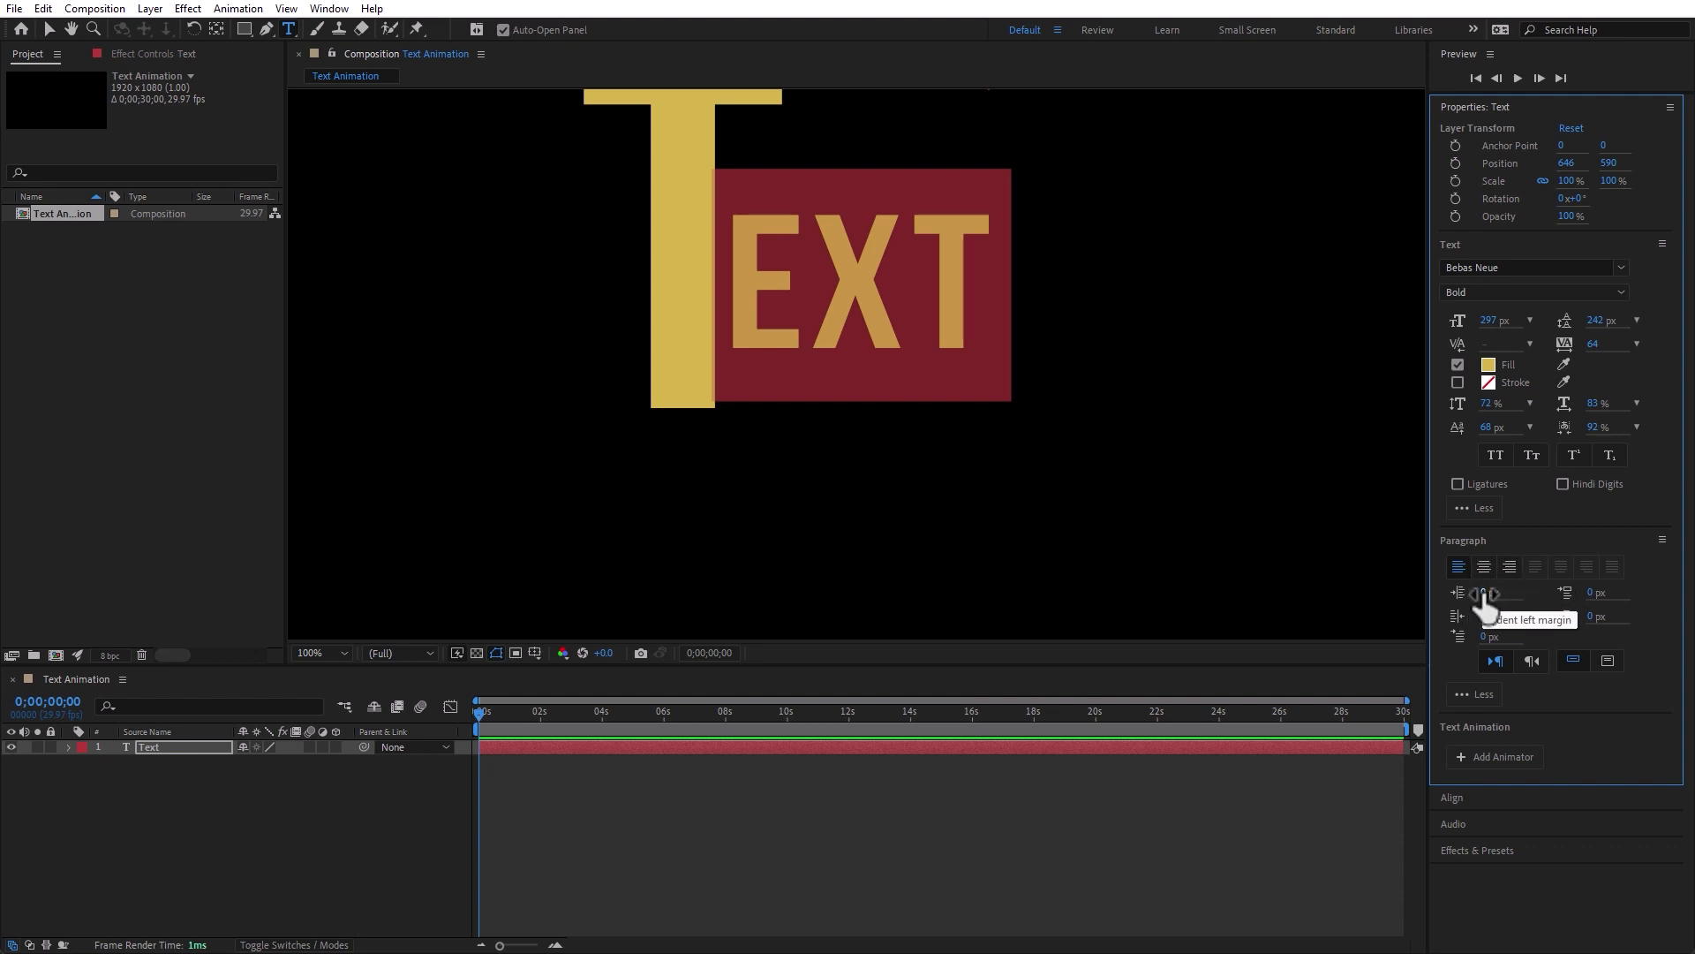
pyautogui.moveTo(1485, 593); pyautogui.dragTo(1494, 592)
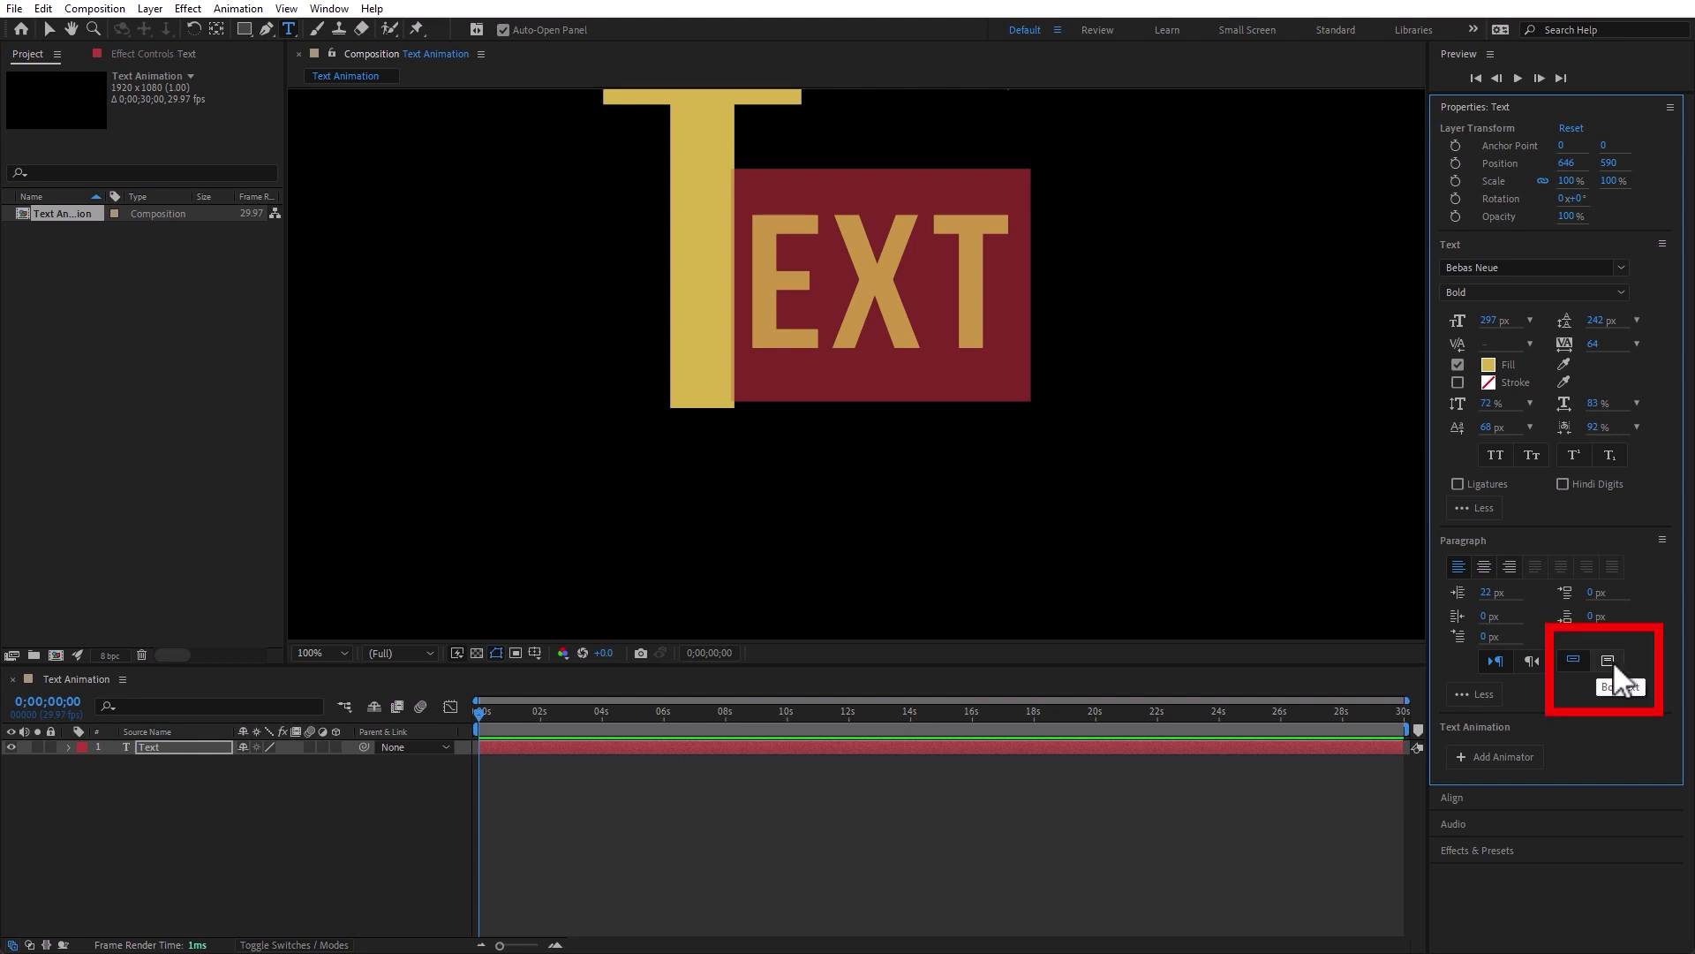
# Convert the Text layer to box text and open its text box for editing
pyautogui.click(902, 381)
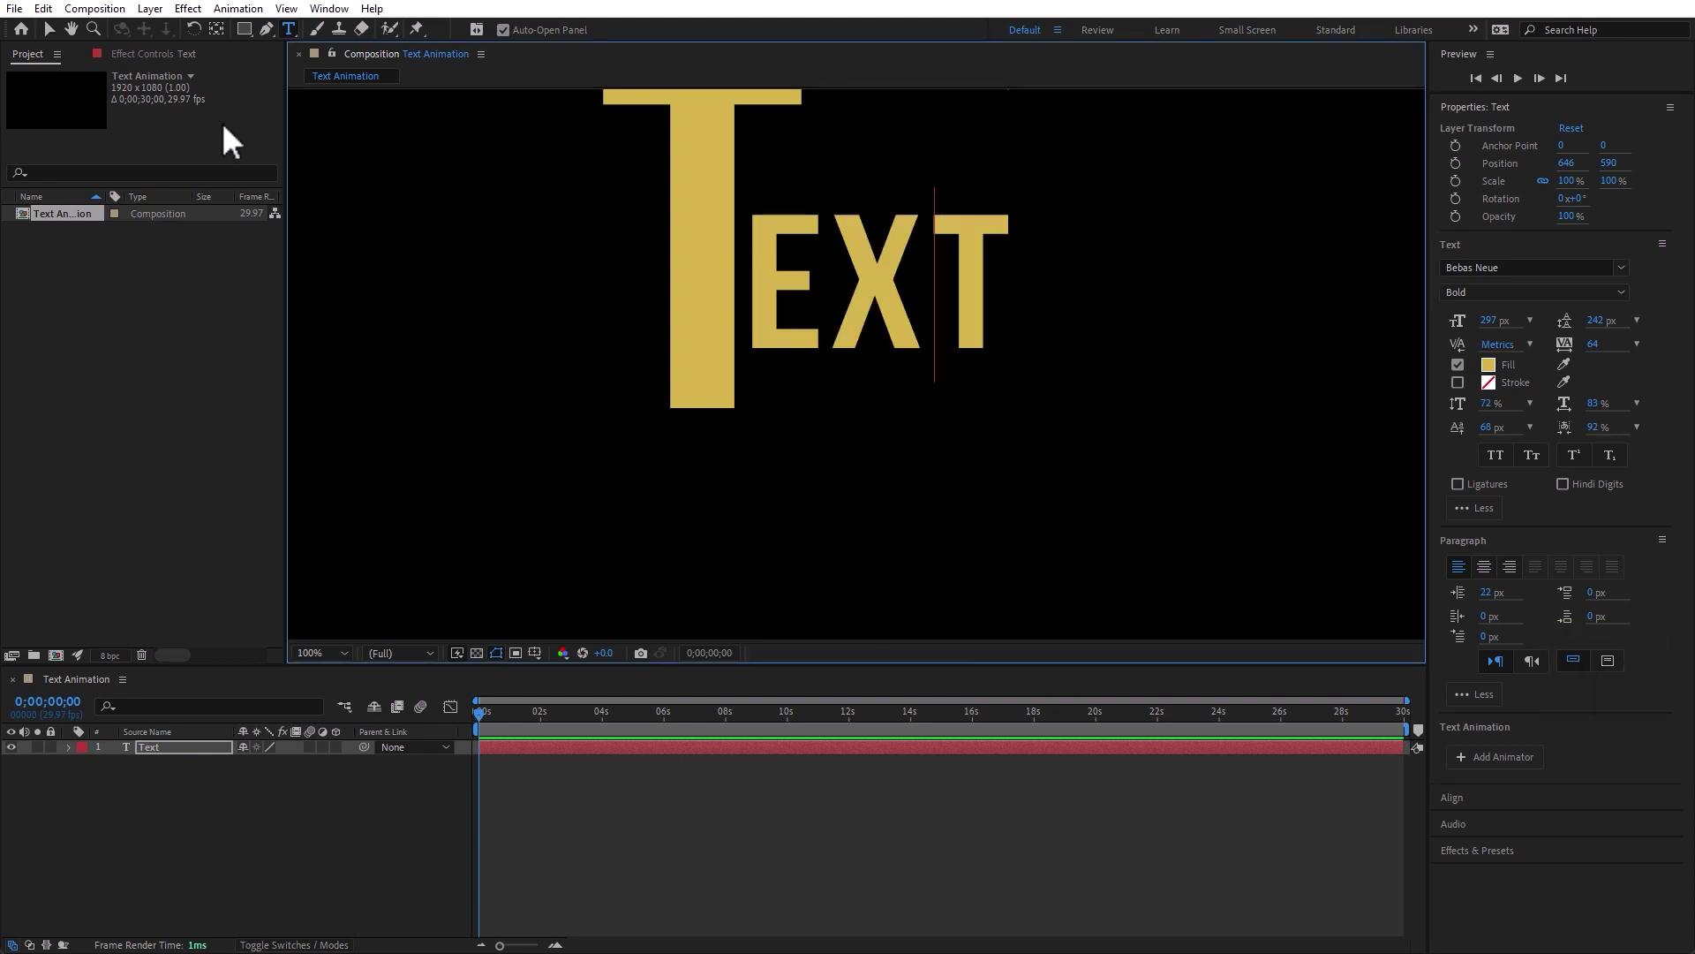
pyautogui.click(46, 27)
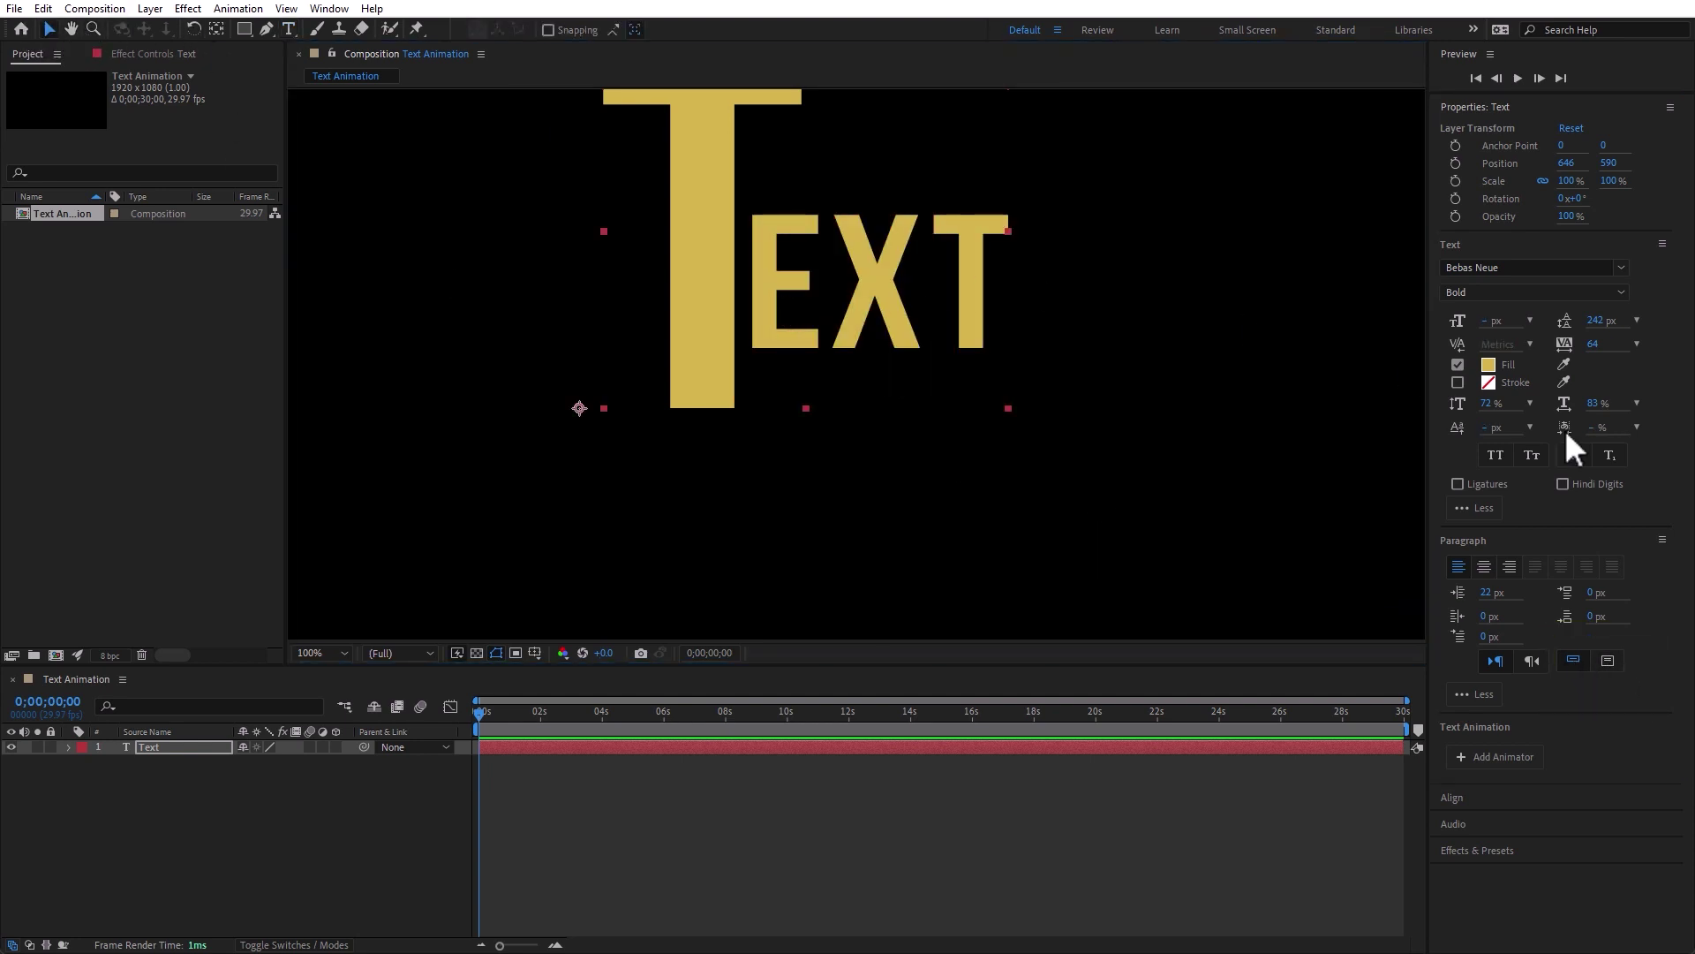
pyautogui.click(1607, 667)
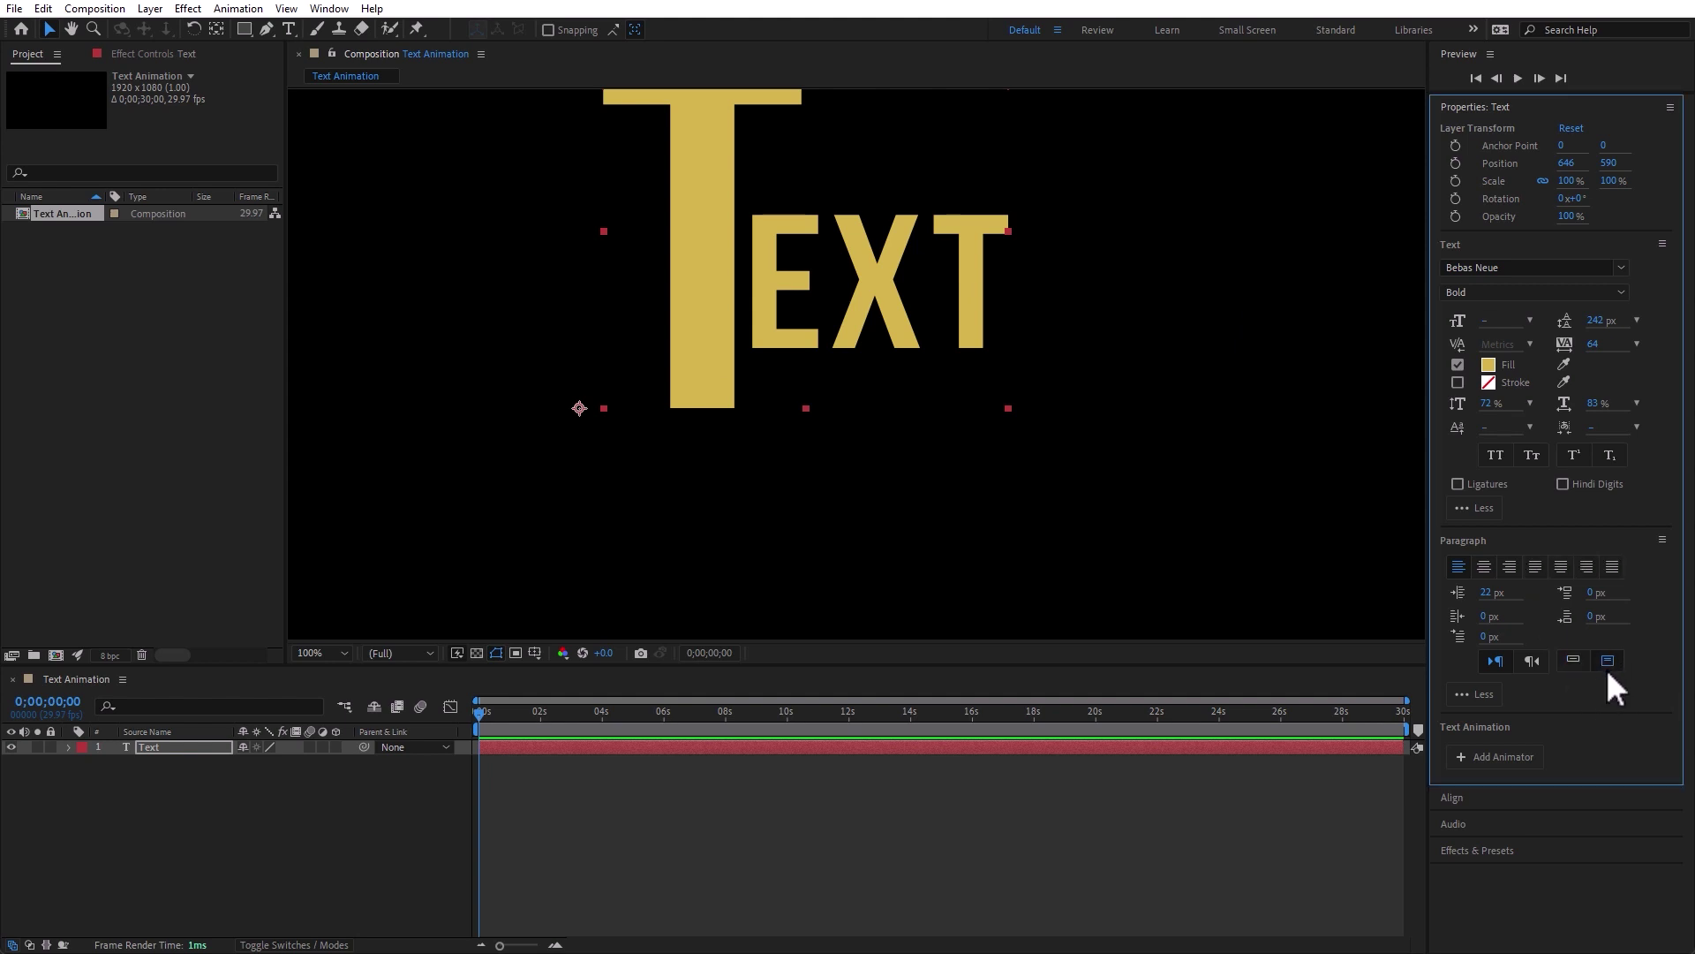
pyautogui.doubleClick(756, 331)
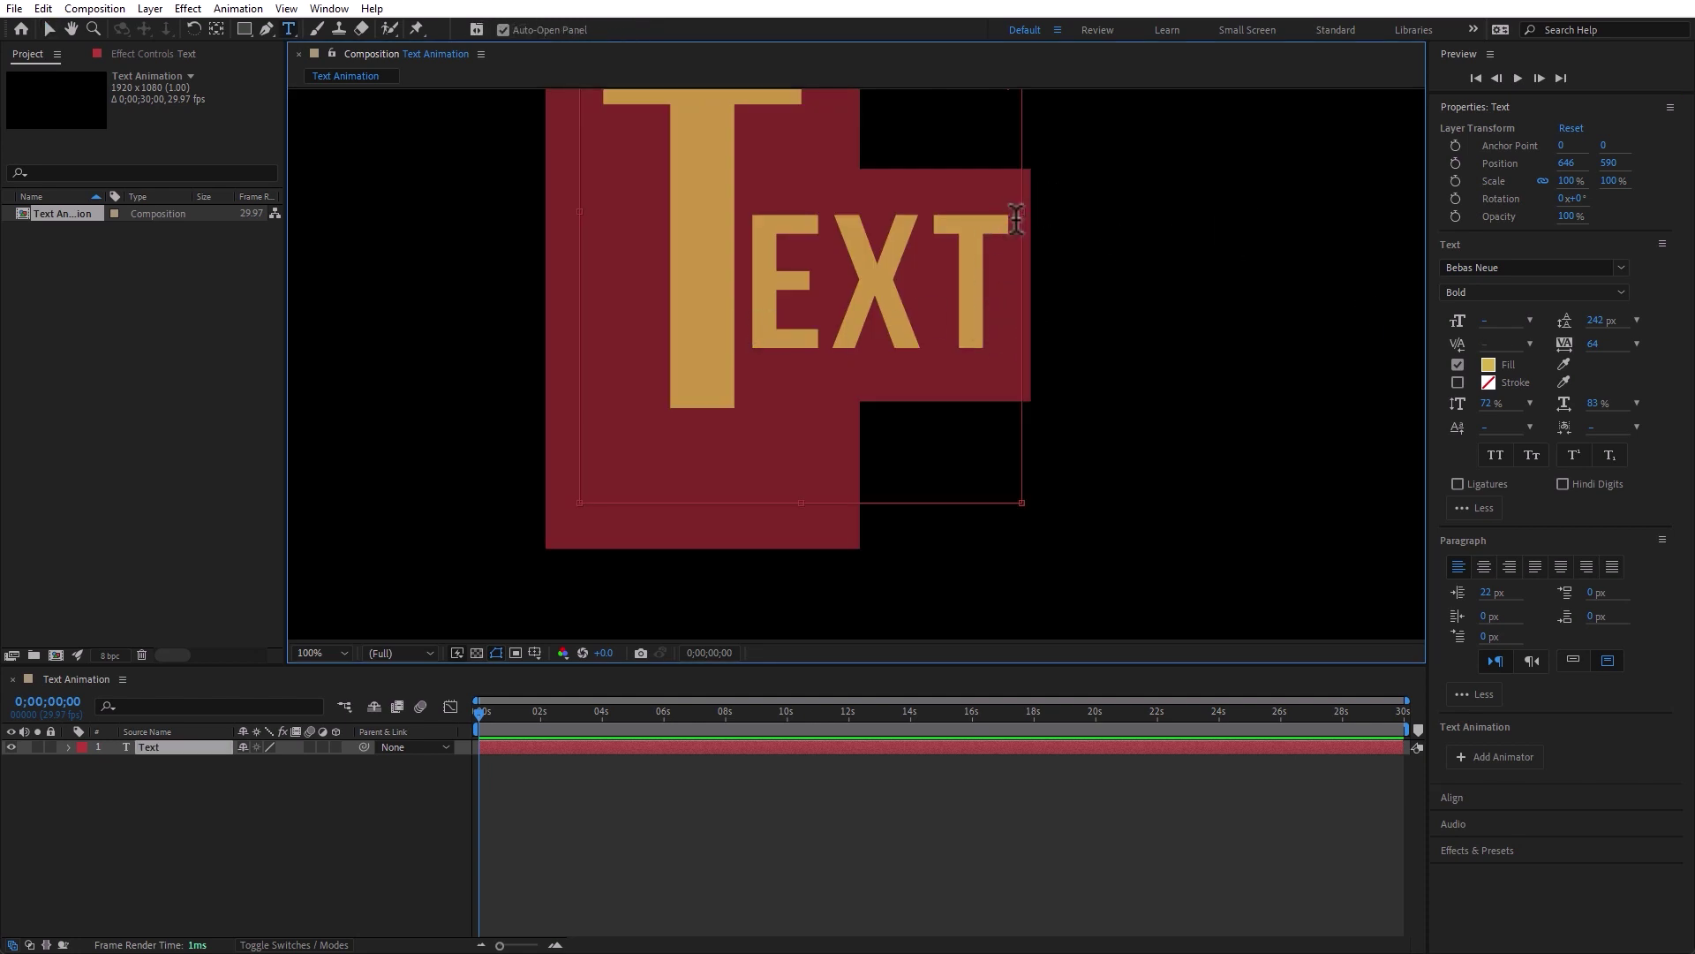
# Widen the text box well past the last letter and convert the Text layer to point text
pyautogui.moveTo(1021, 213); pyautogui.dragTo(1181, 285)
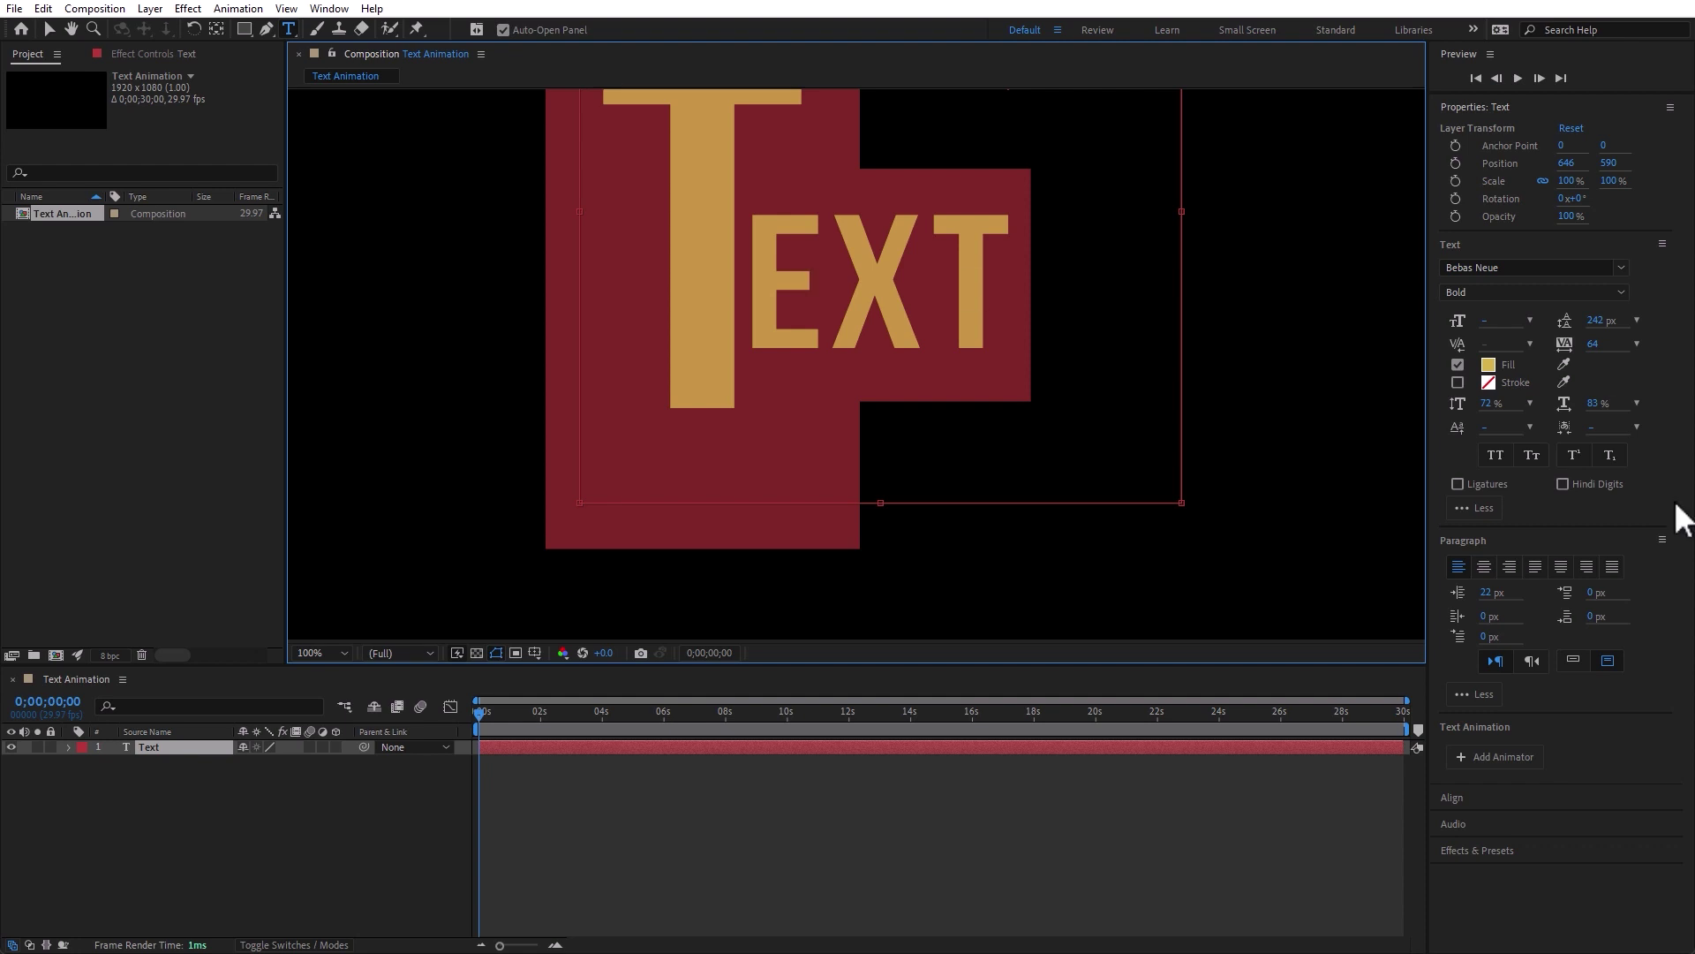
pyautogui.click(1573, 660)
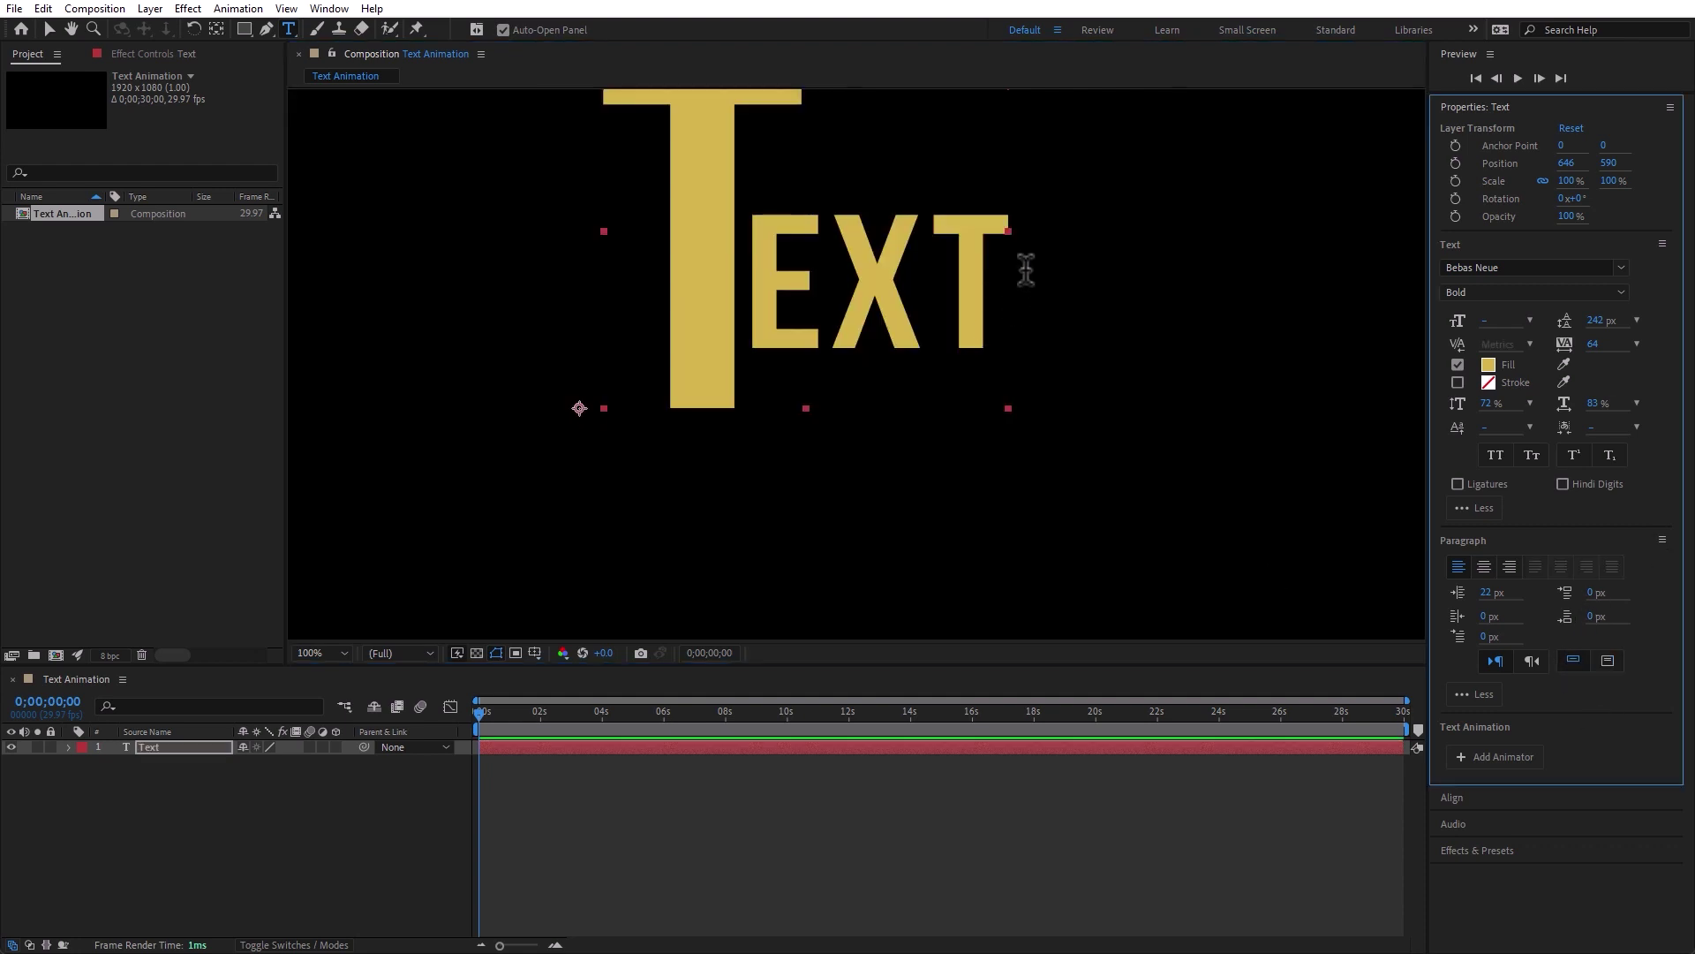
# Stretch the Text layer horizontally to about 129.8% scale and convert it back to box text
pyautogui.click(49, 29)
pyautogui.moveTo(1008, 231); pyautogui.dragTo(1136, 329)
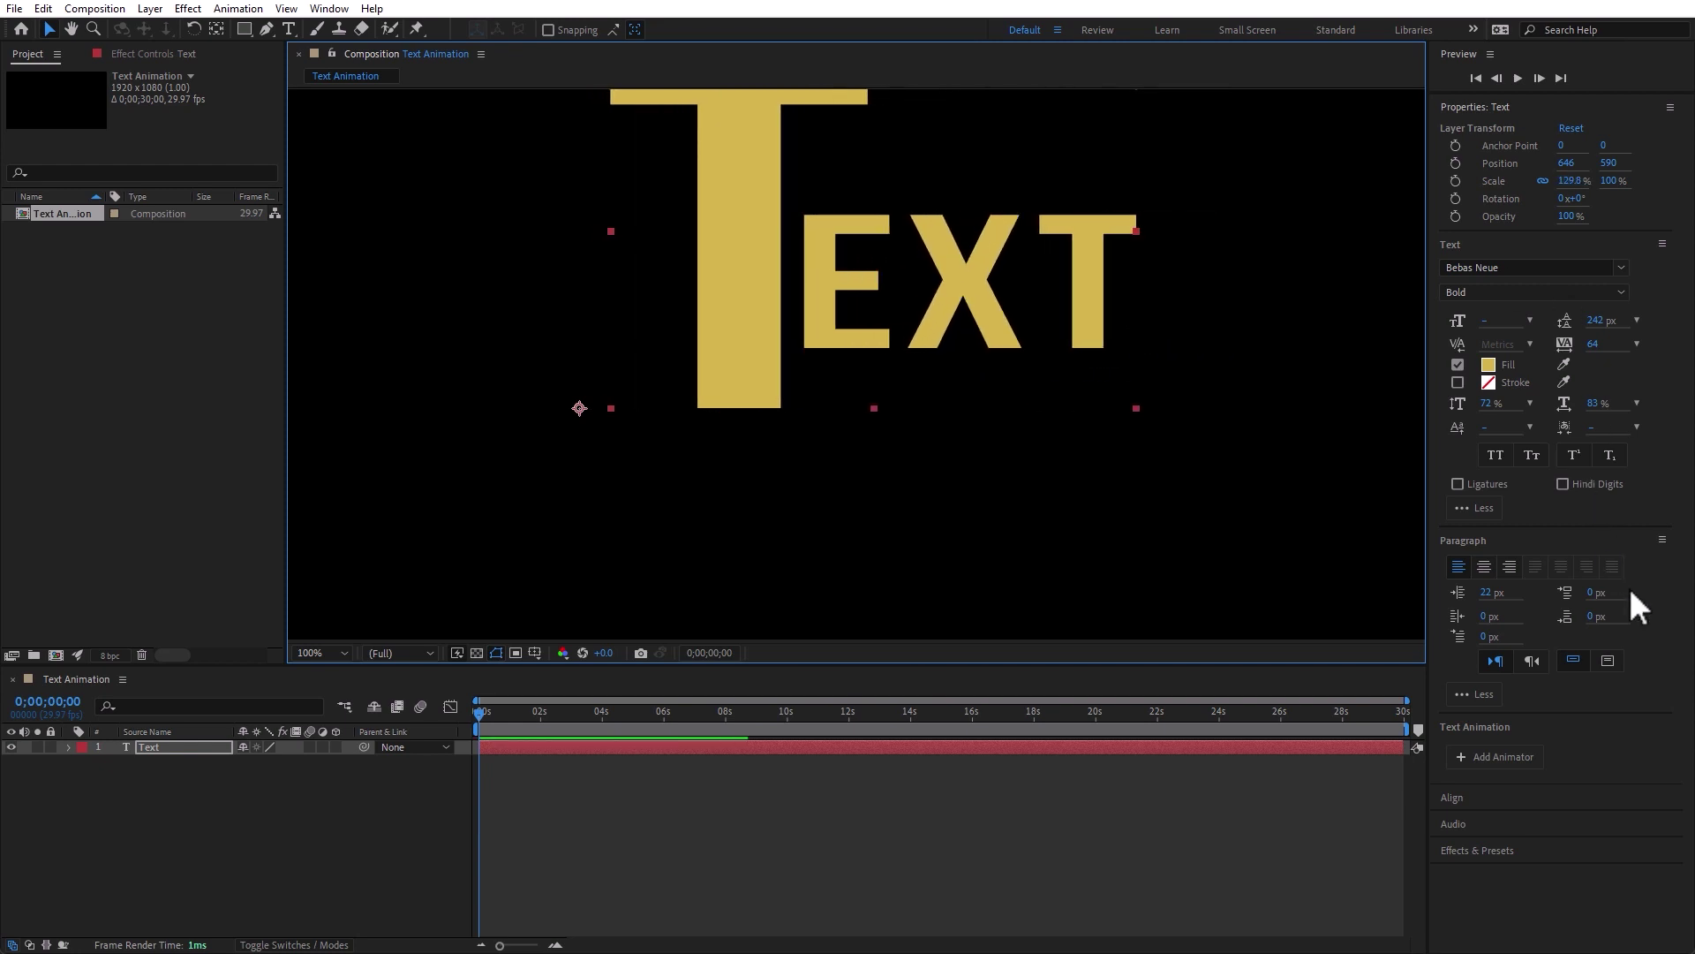
pyautogui.click(1605, 661)
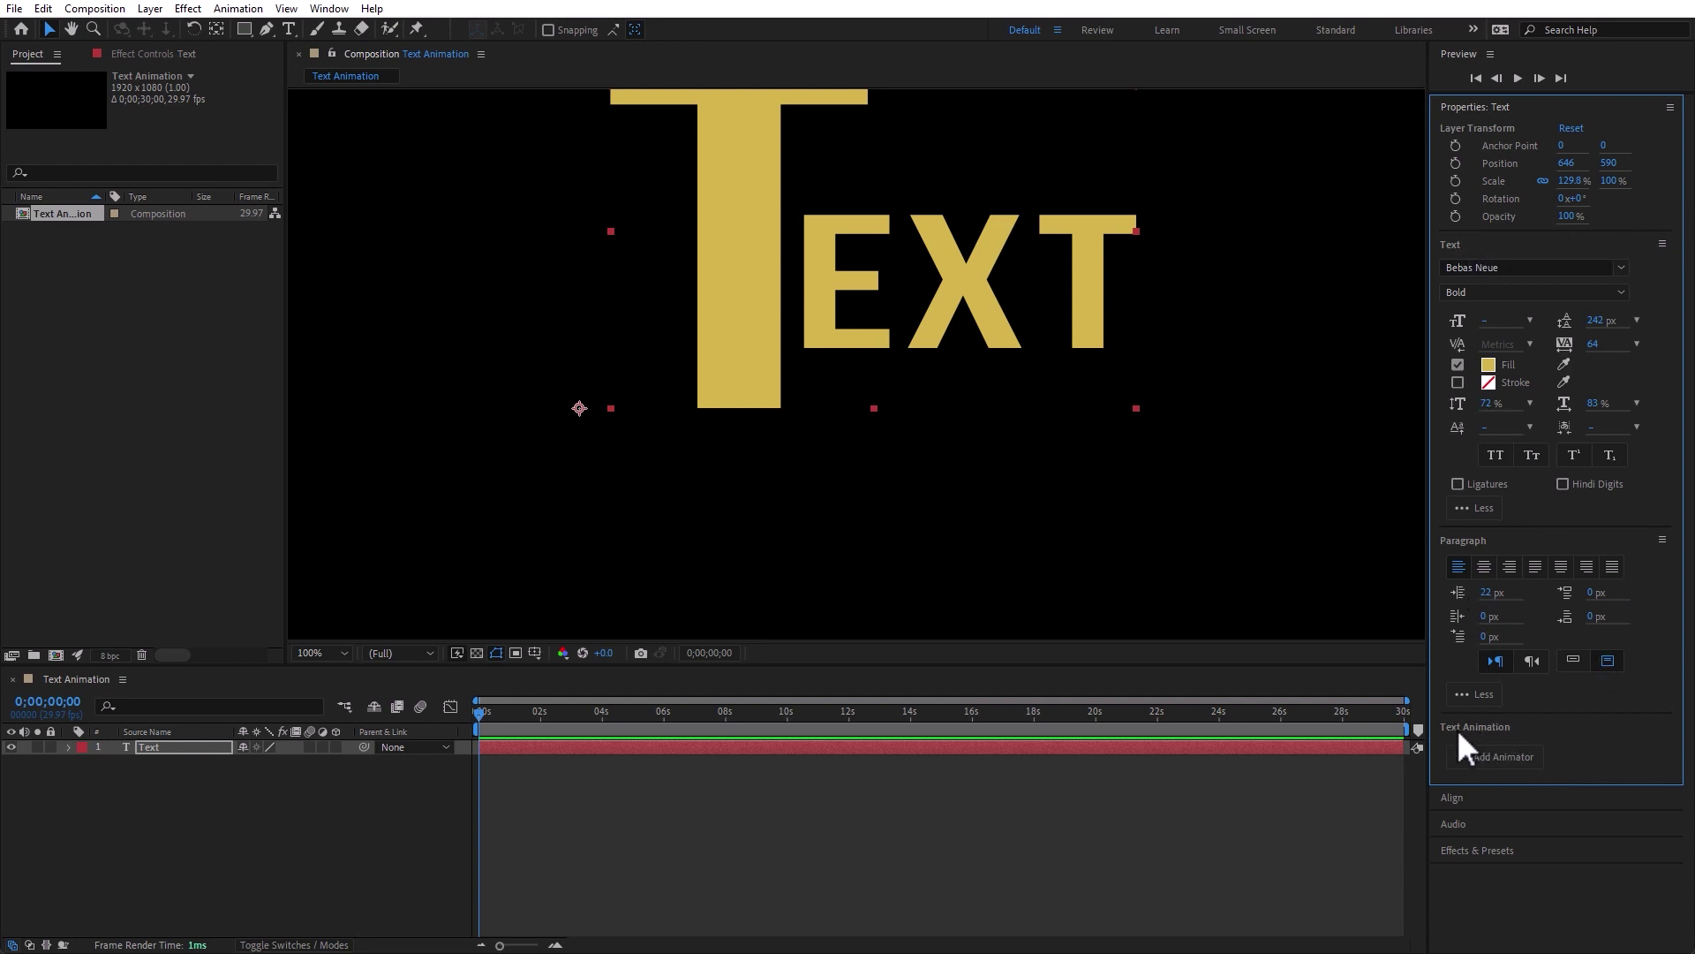
# Expand the Text layer's text properties and set a Source Text keyframe at 0;00;01;08
pyautogui.click(149, 747)
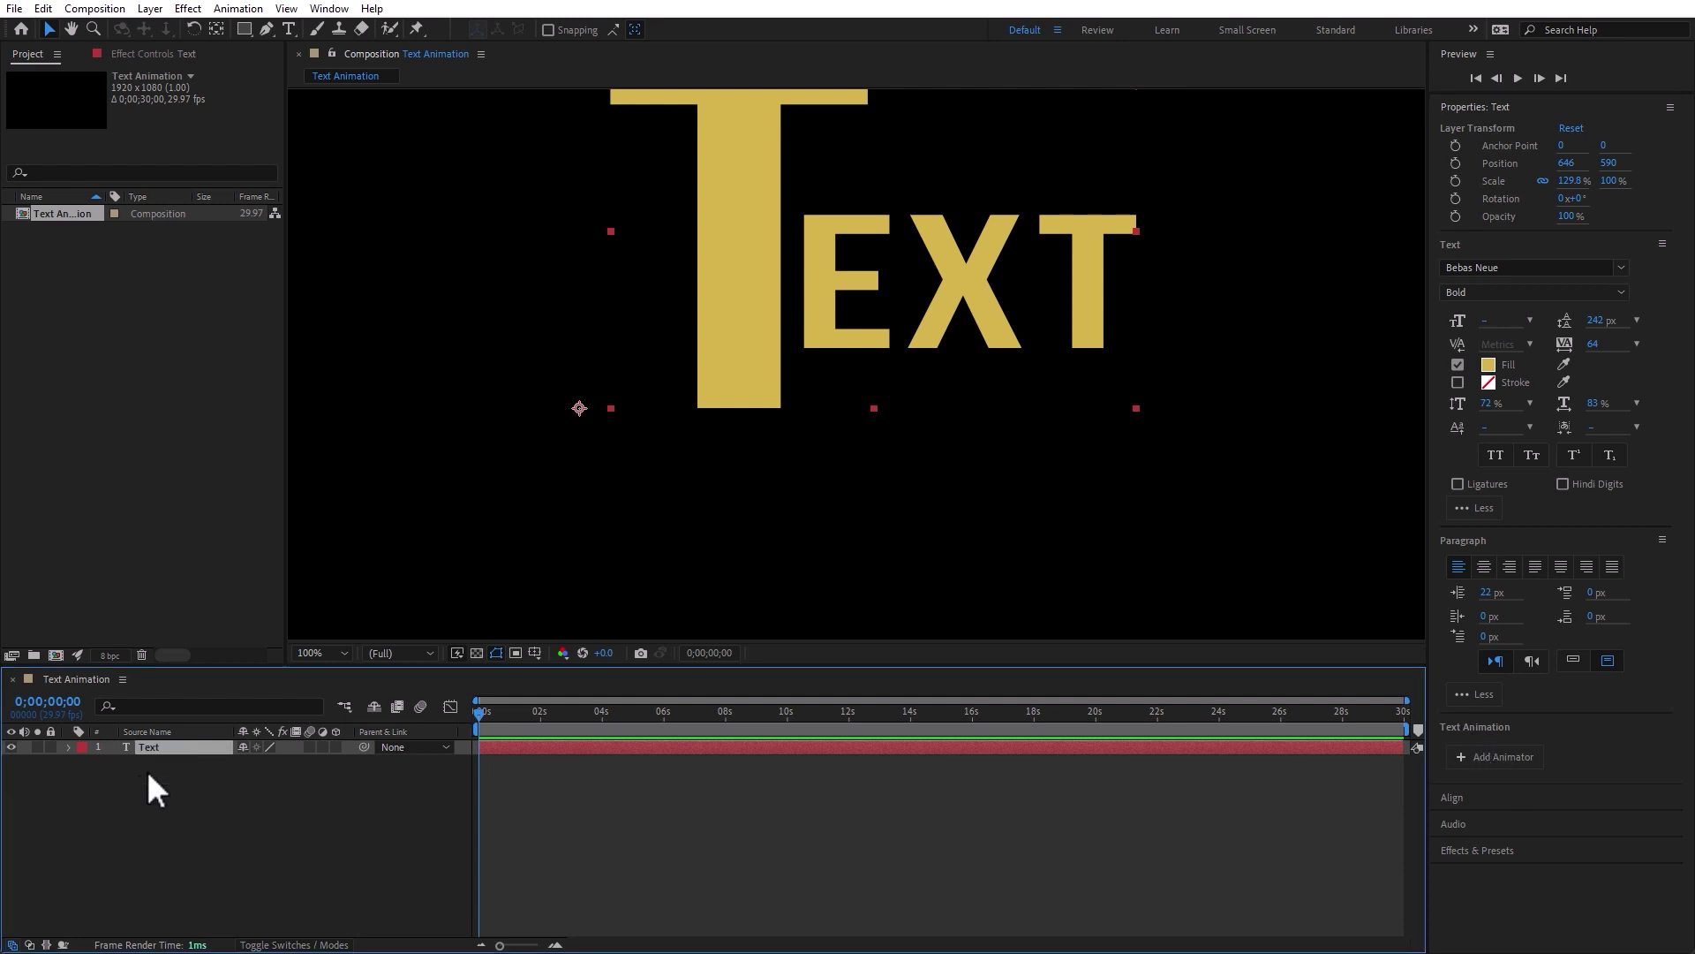
pyautogui.click(67, 747)
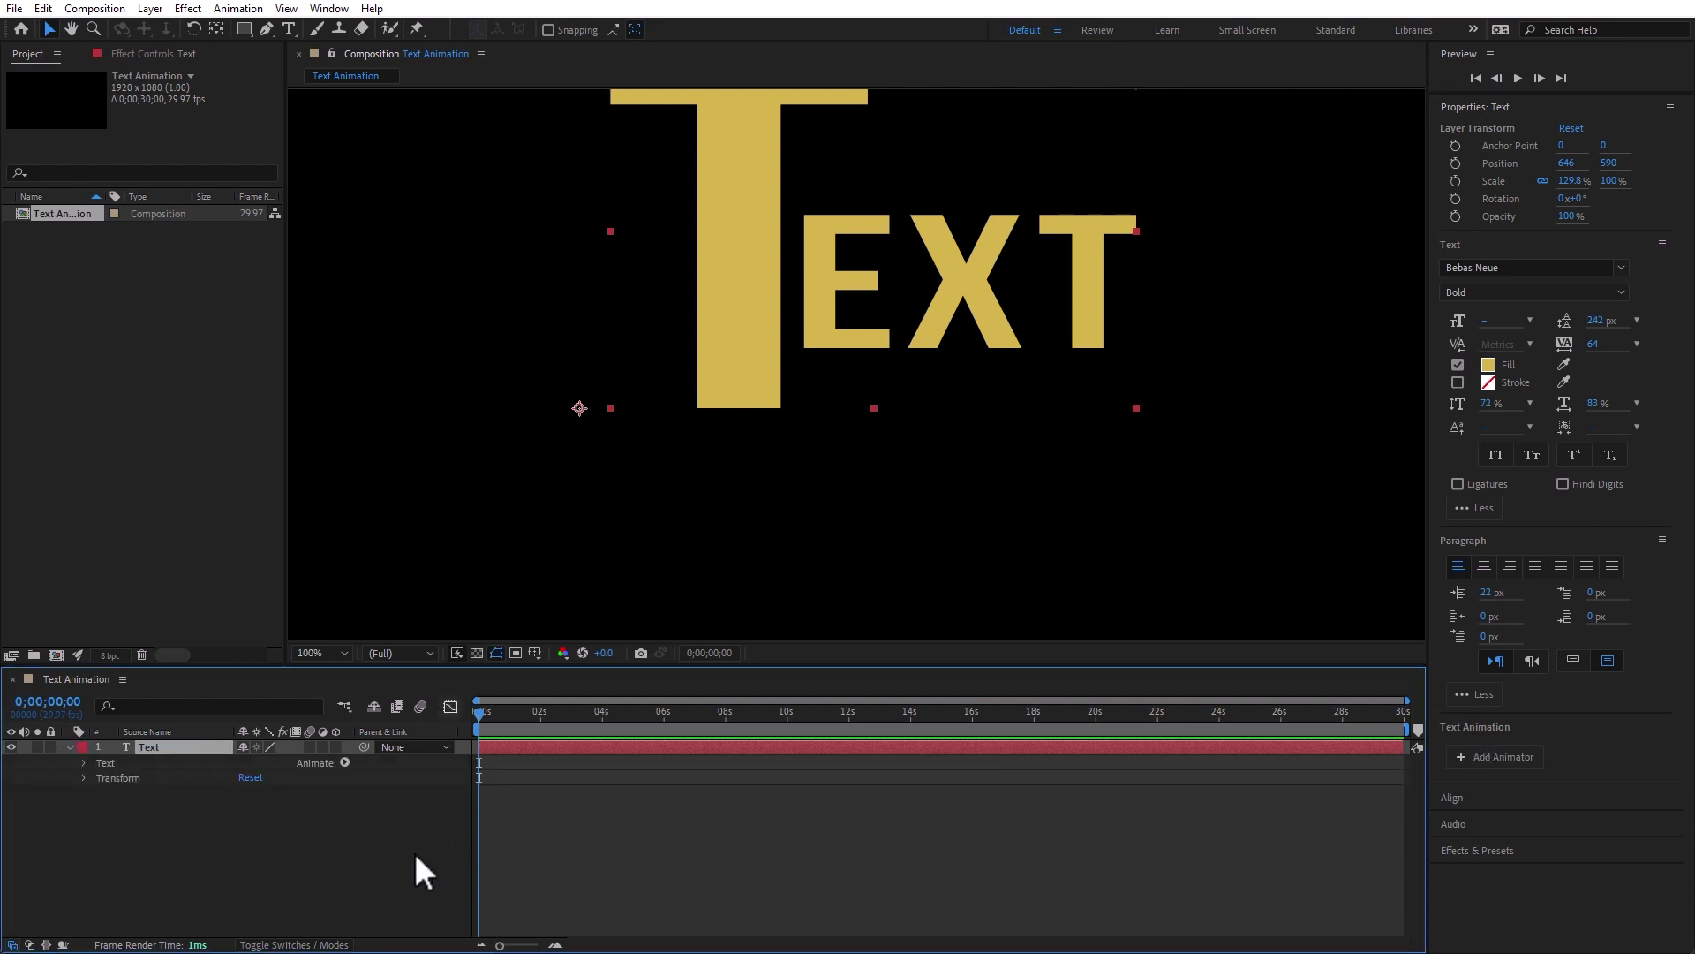
pyautogui.click(84, 763)
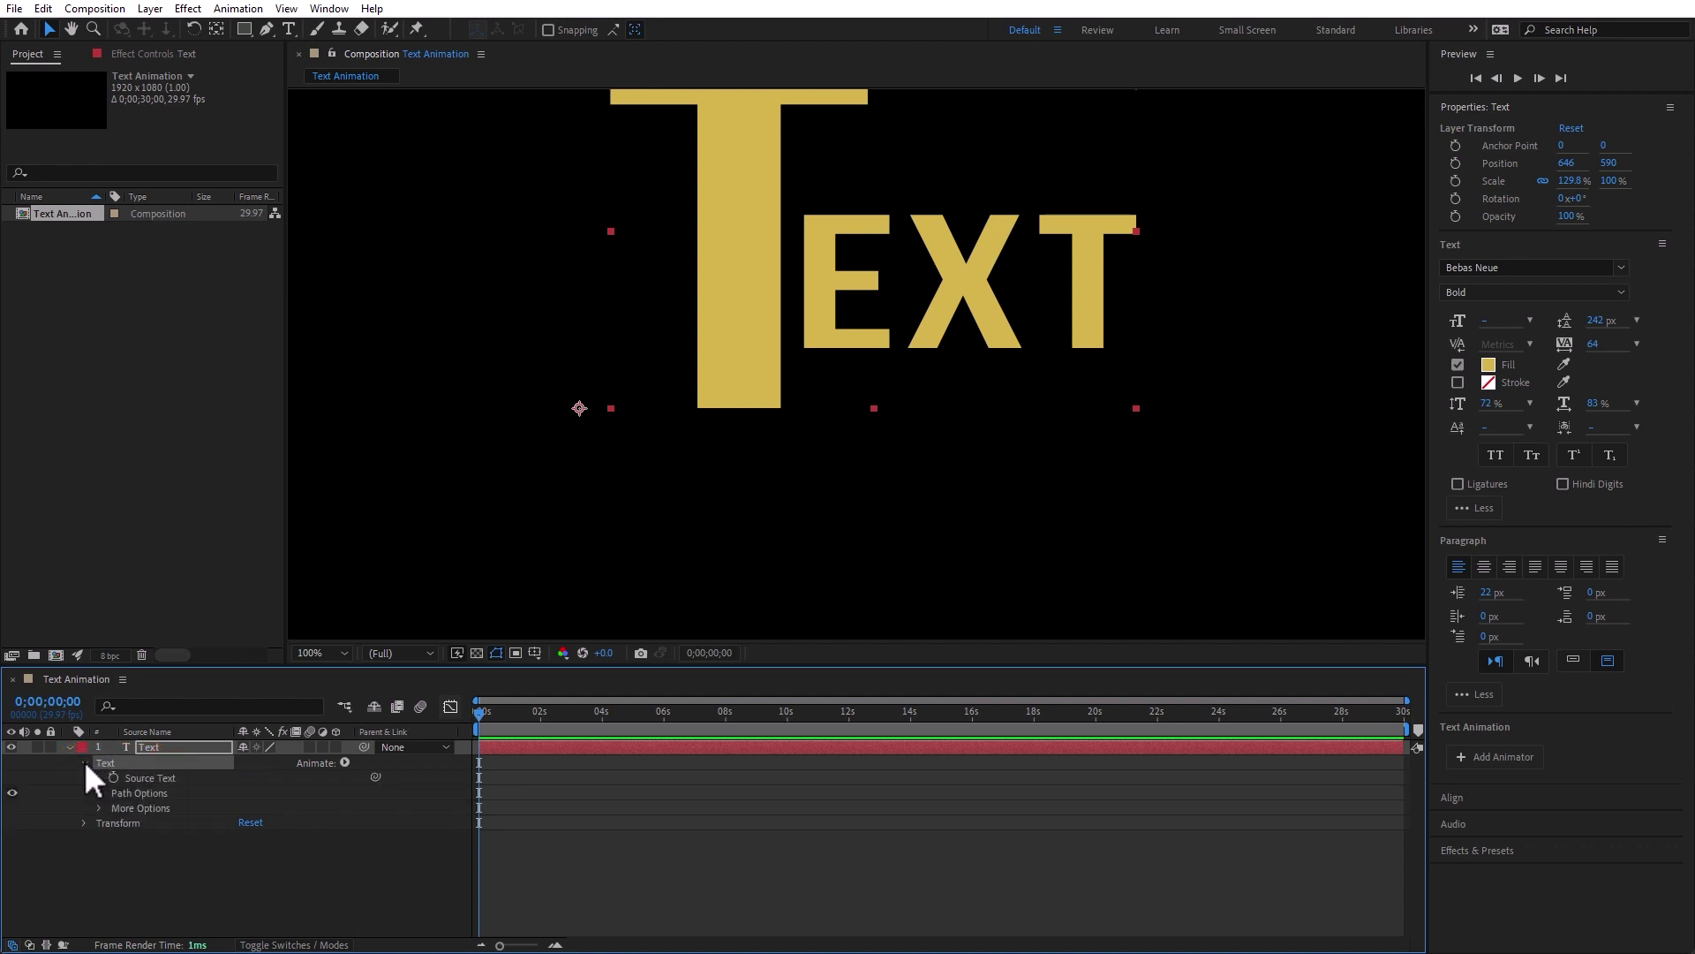
pyautogui.click(141, 776)
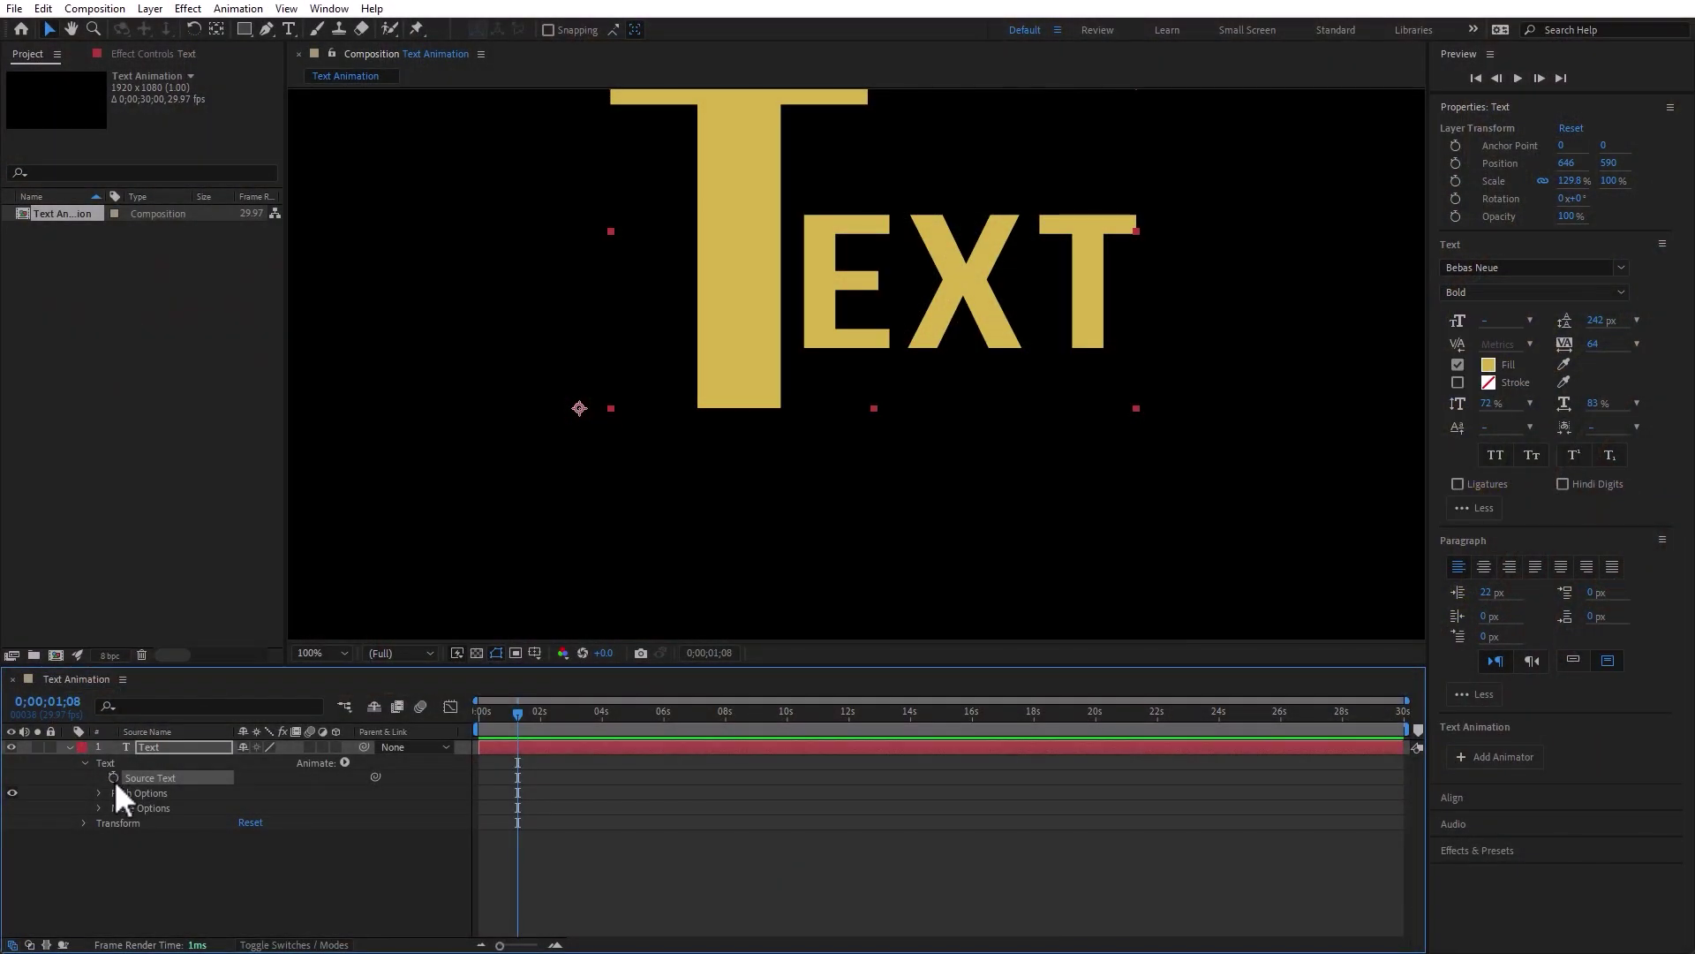
pyautogui.click(113, 777)
# At 0;00;02;26, replace the word Text with the letter A and convert the layer to point text
pyautogui.click(567, 713)
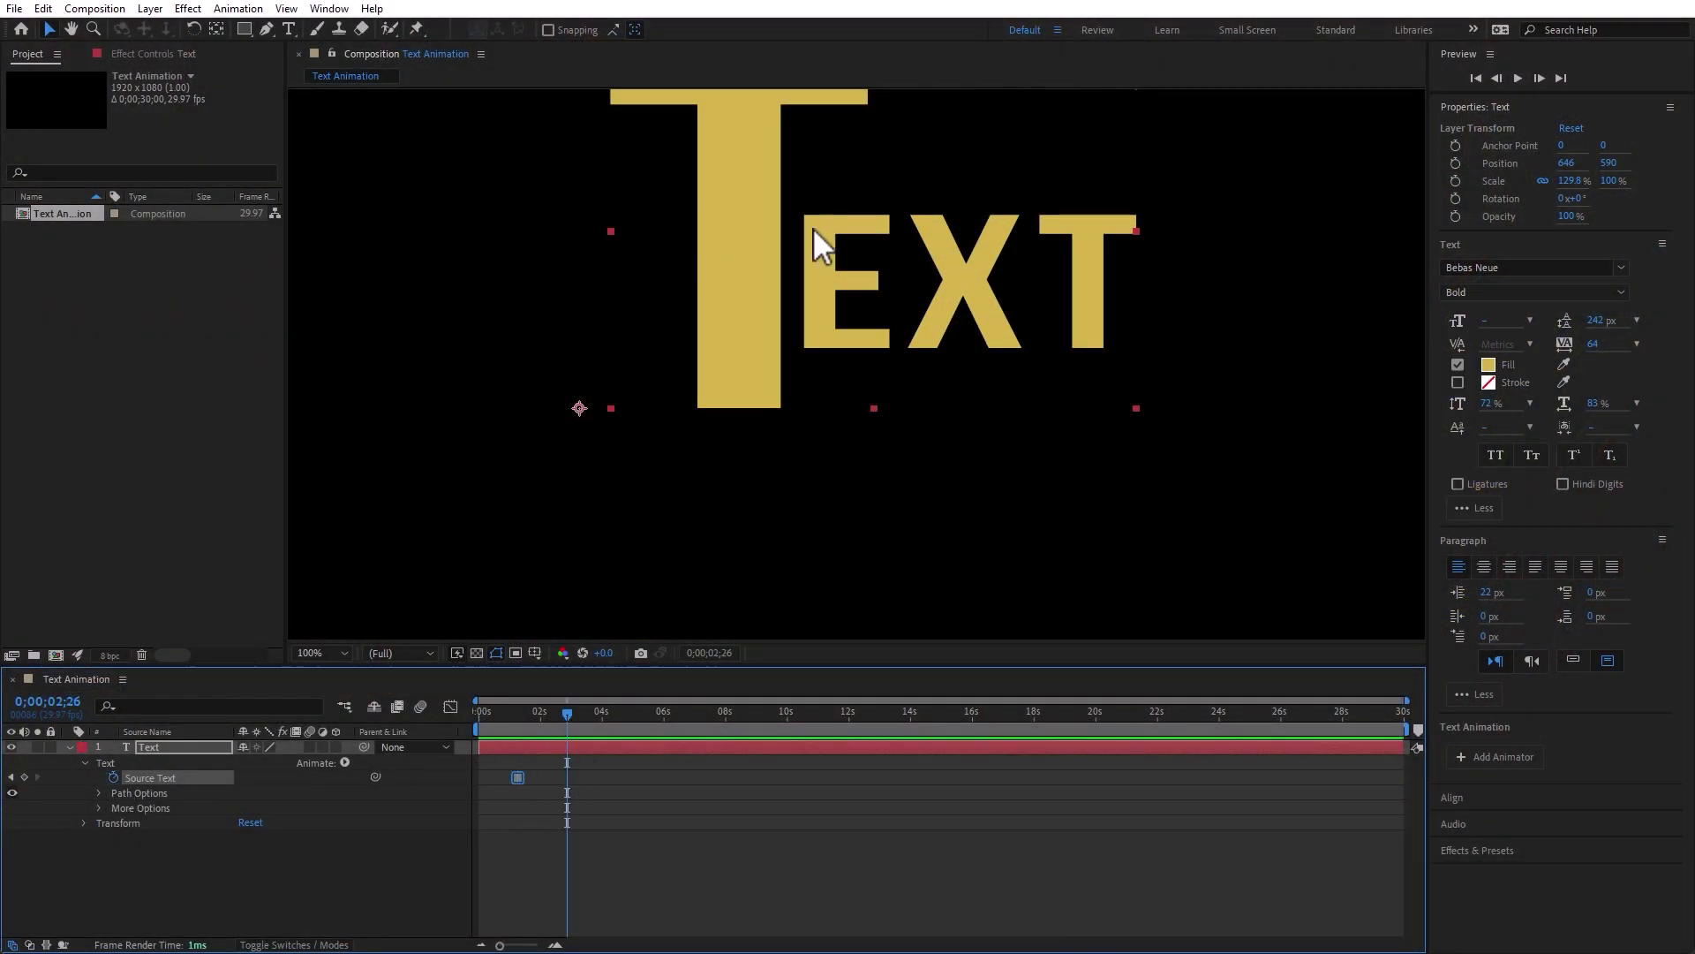
pyautogui.doubleClick(746, 339)
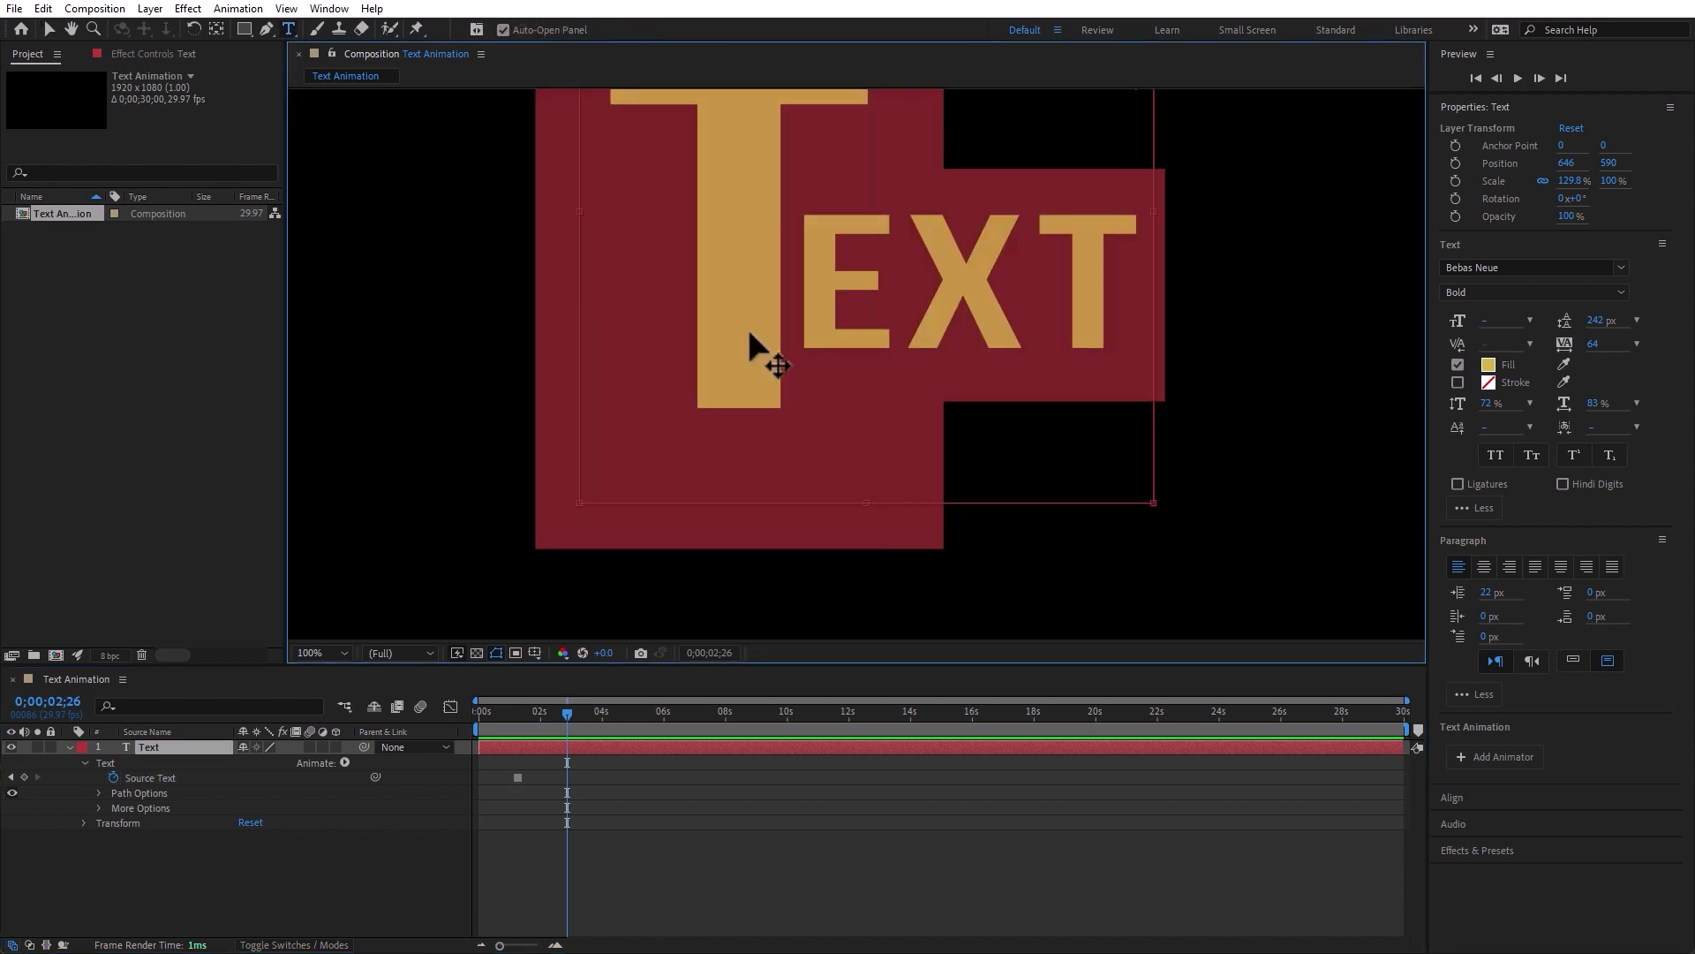
pyautogui.write('A')
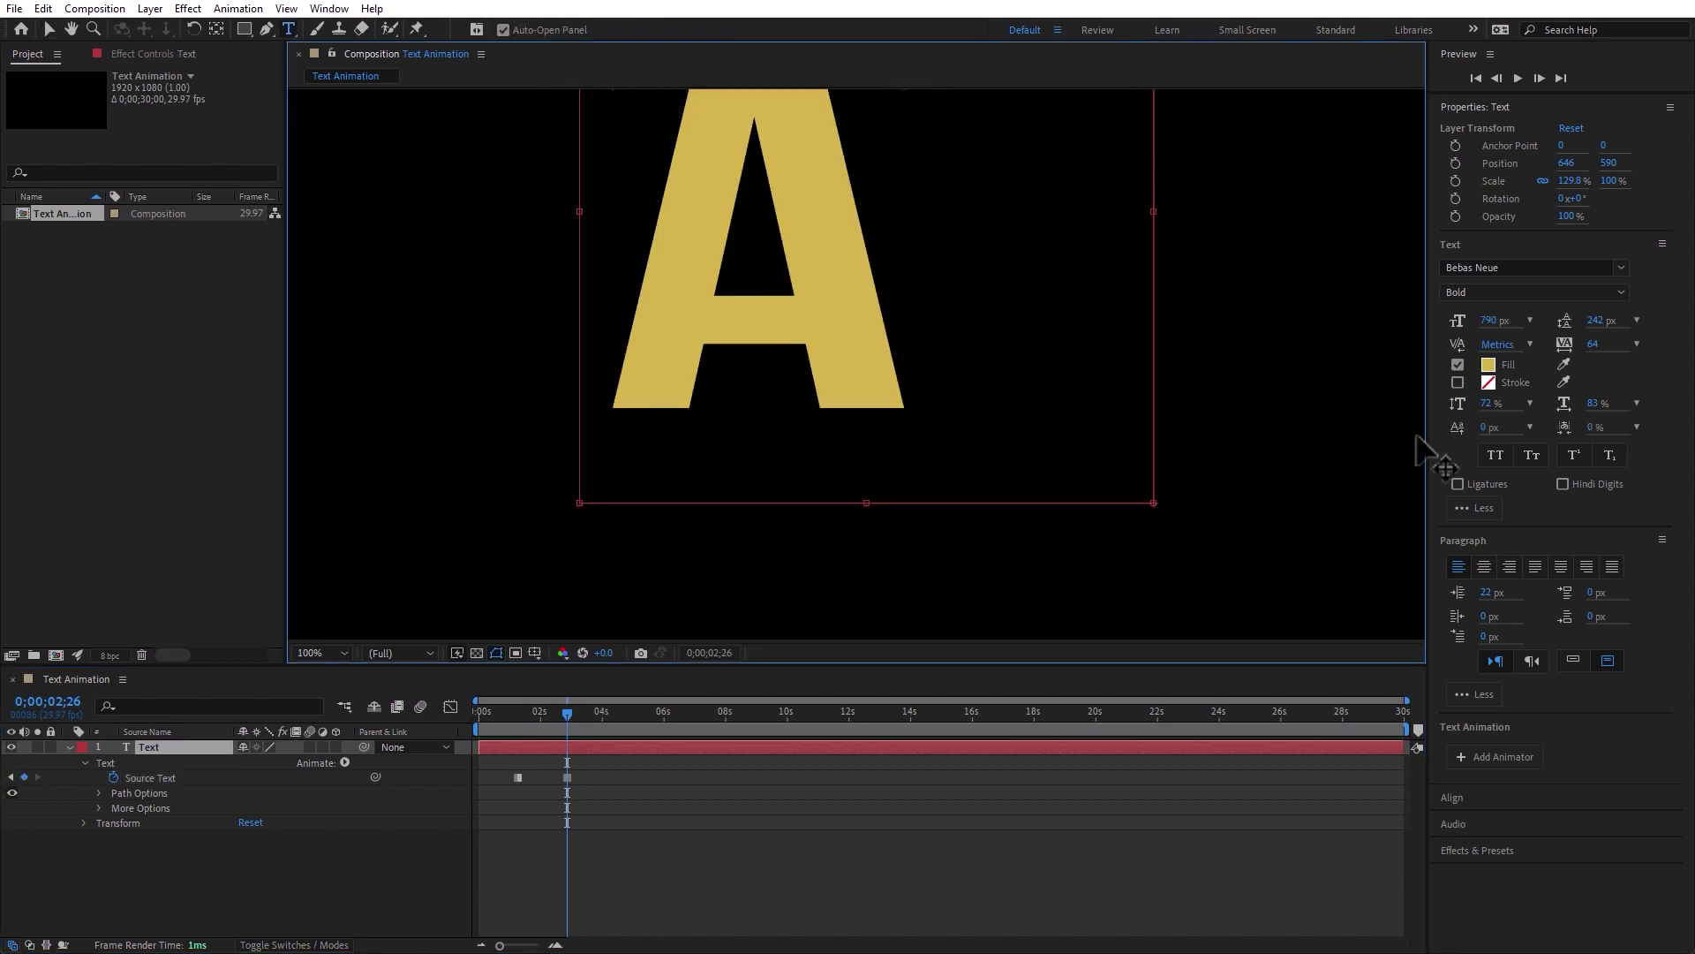
pyautogui.click(1573, 662)
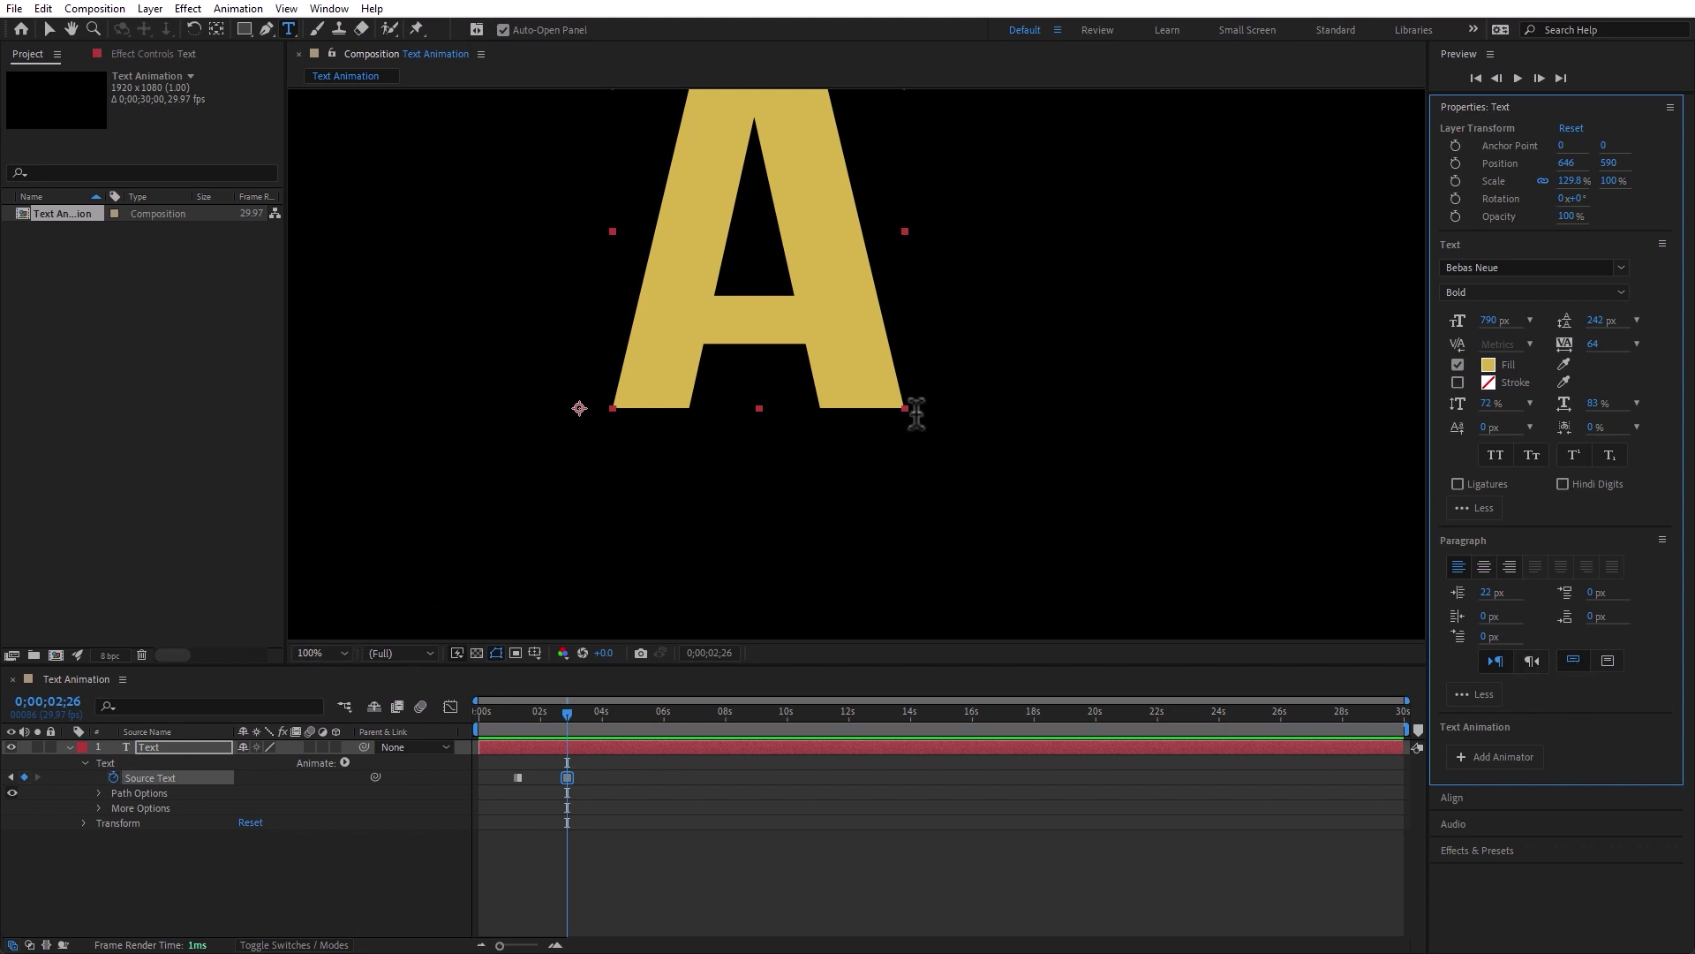
# Reduce the font size to about 411 px and extend the text to read ANIMATION
pyautogui.moveTo(1492, 322); pyautogui.dragTo(736, 357)
pyautogui.click(737, 357)
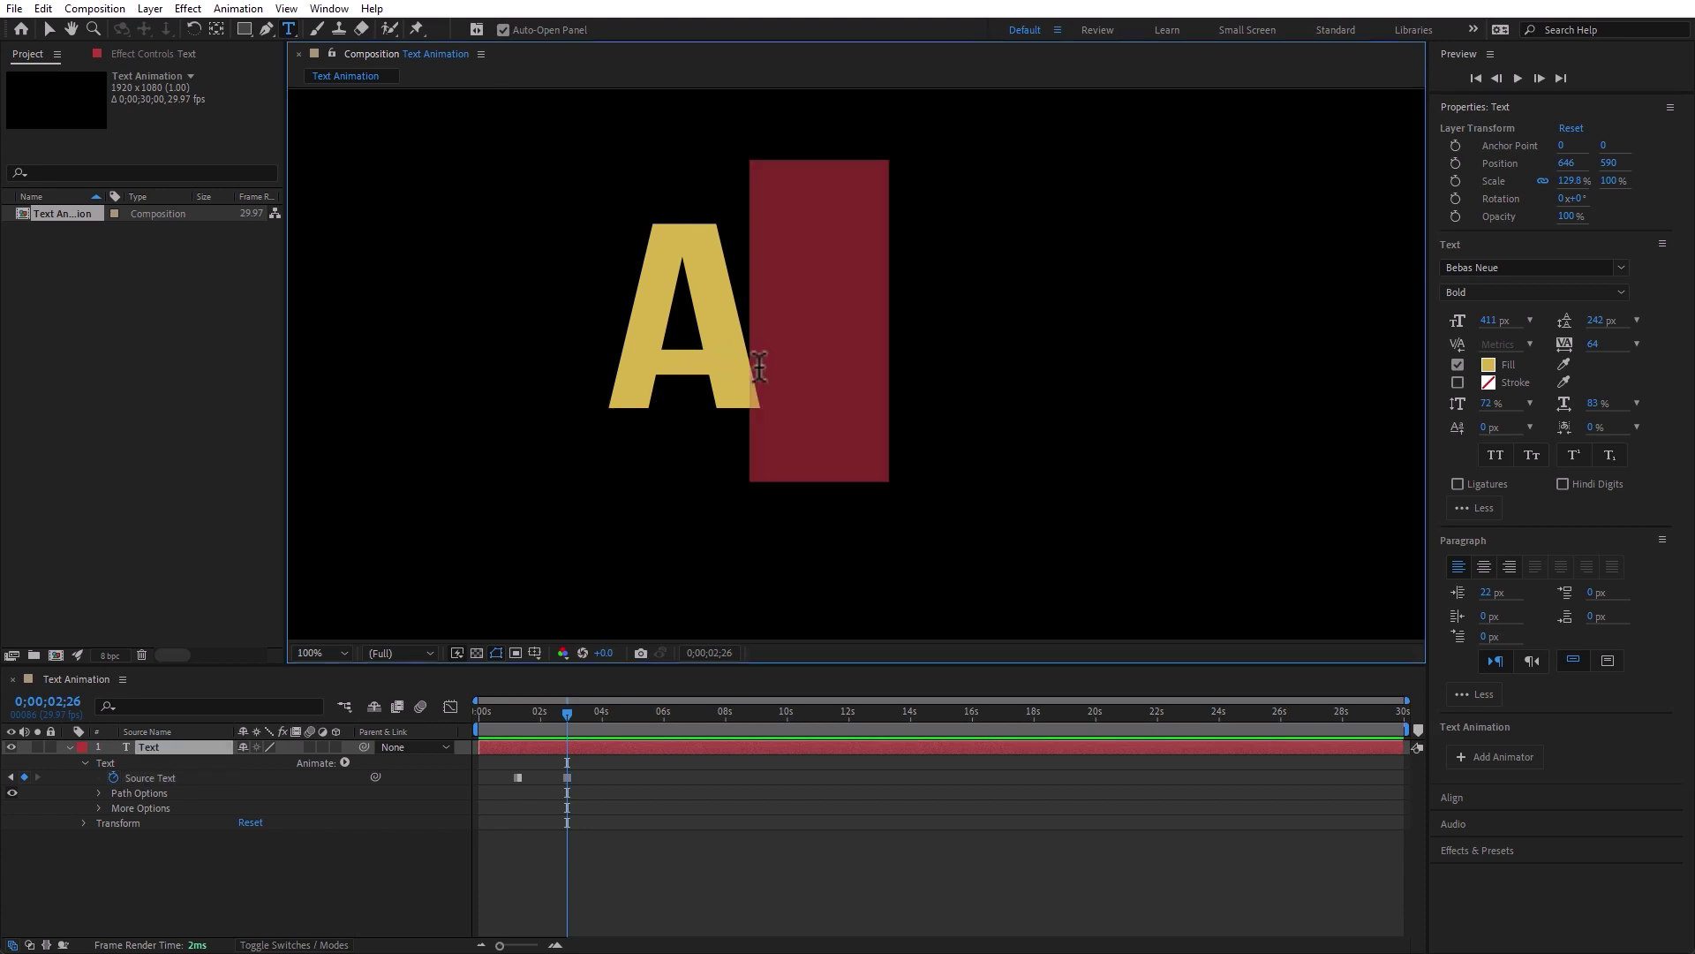
pyautogui.write('NI')
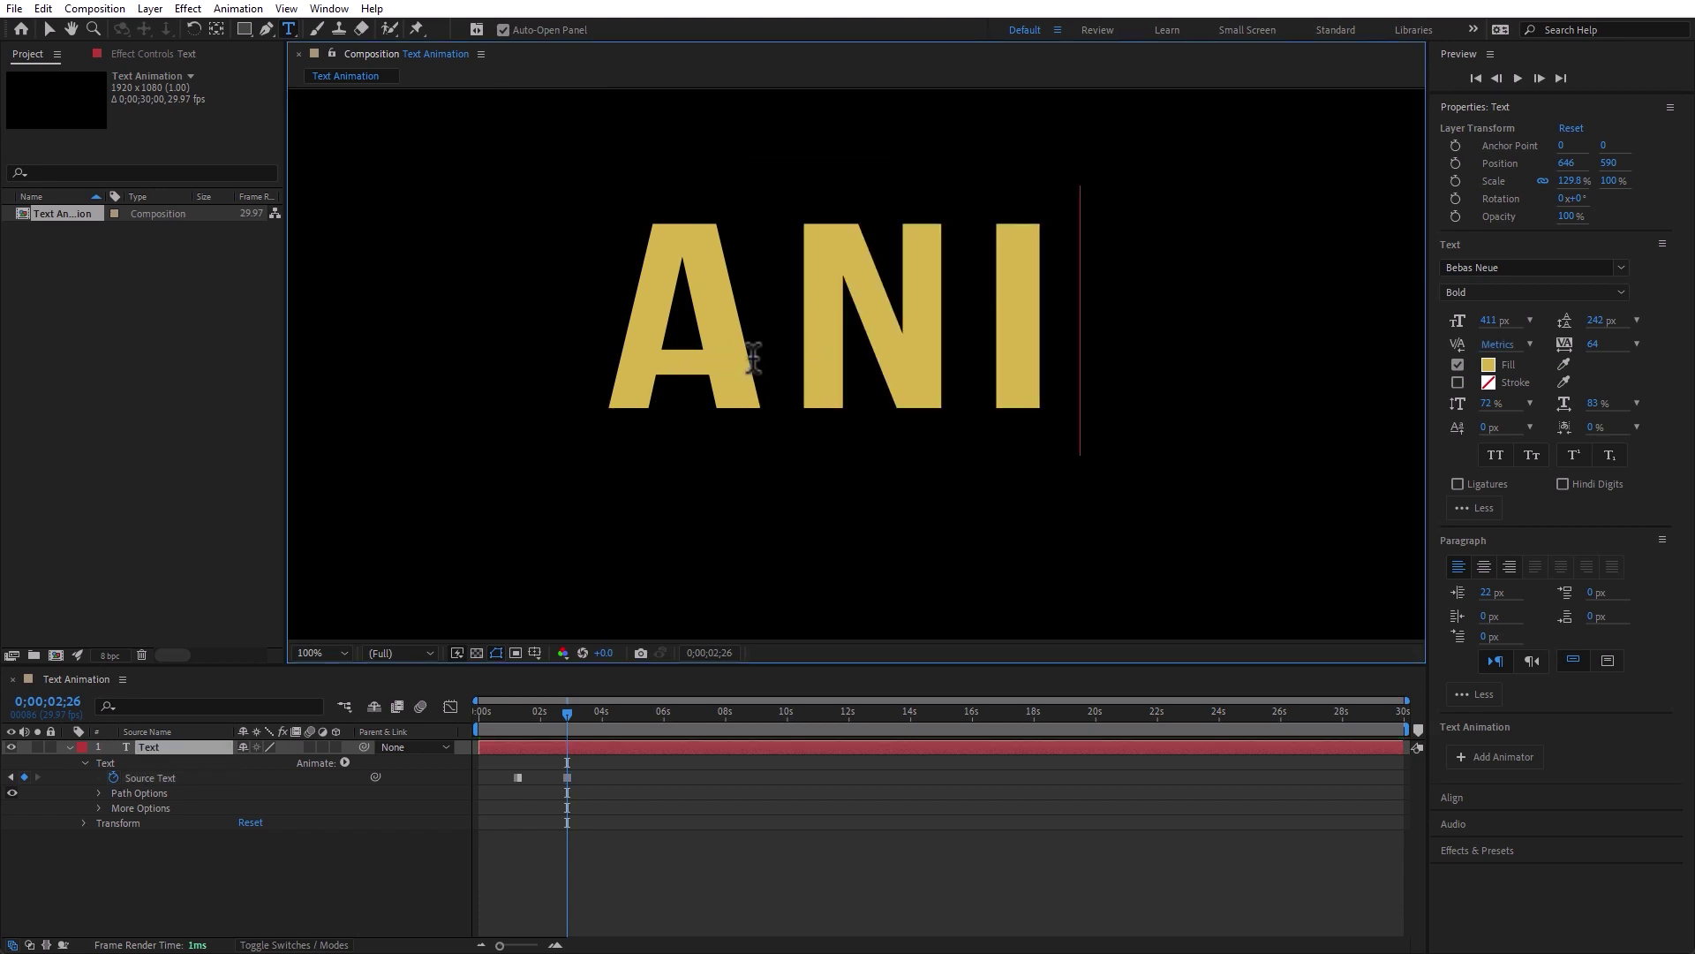
pyautogui.write('MA')
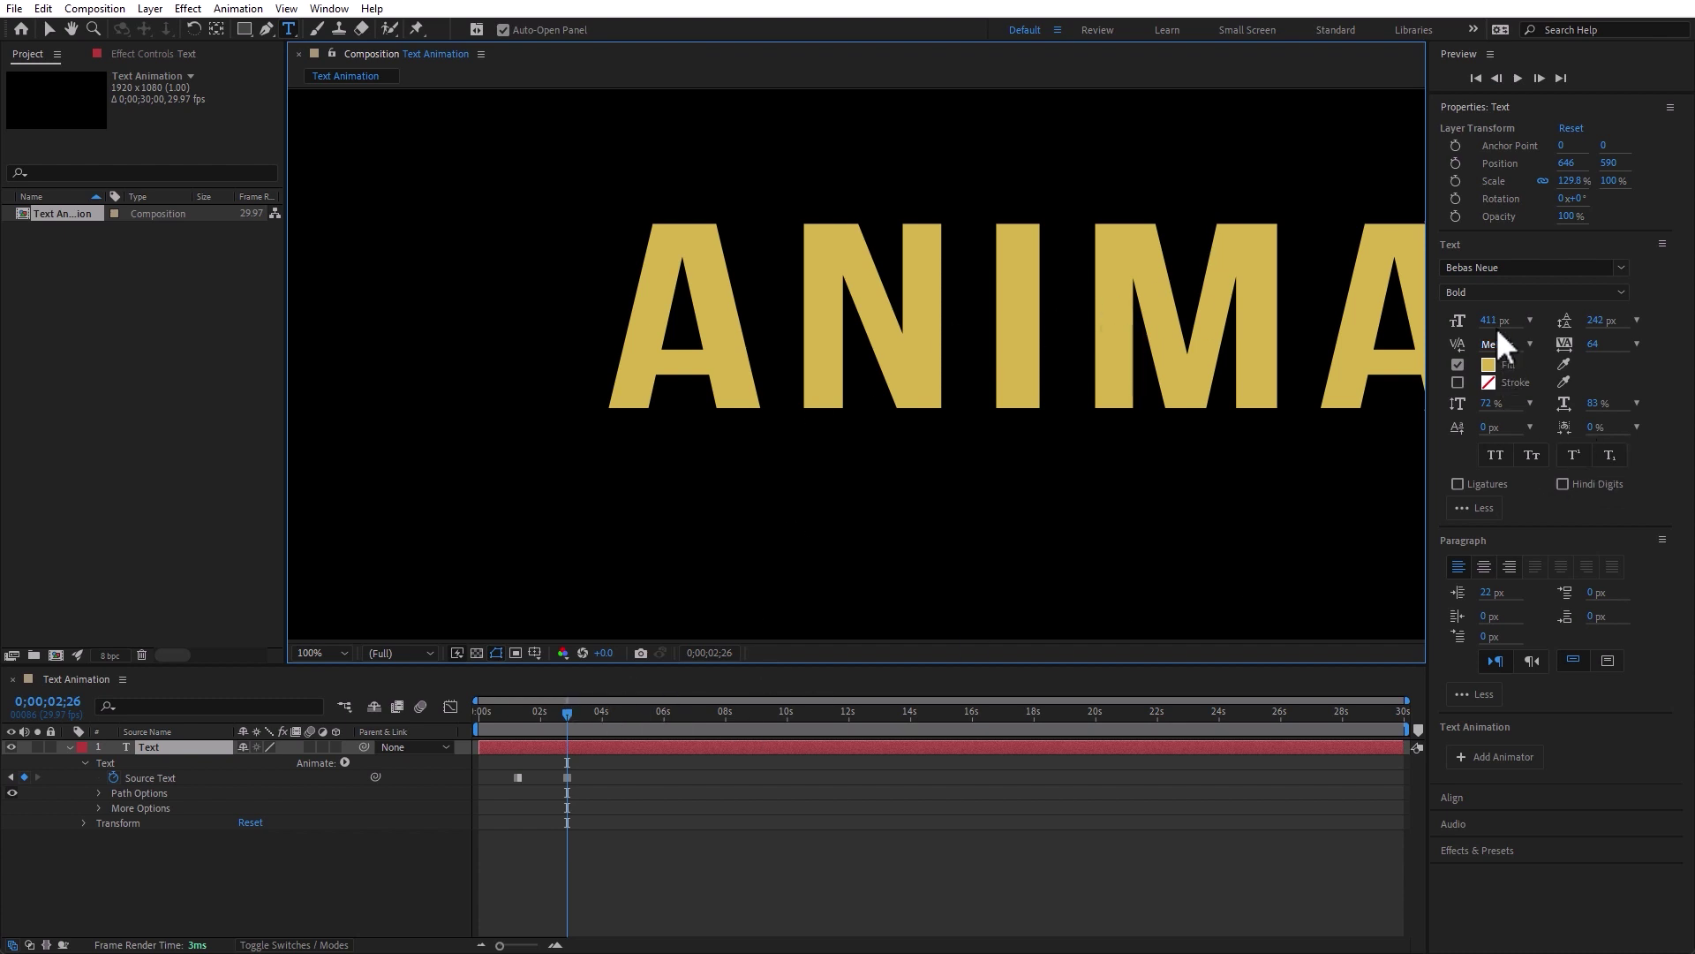
# Reduce the font size of the whole word ANIMATION to about 145 px and deselect the layer
pyautogui.doubleClick(131, 743)
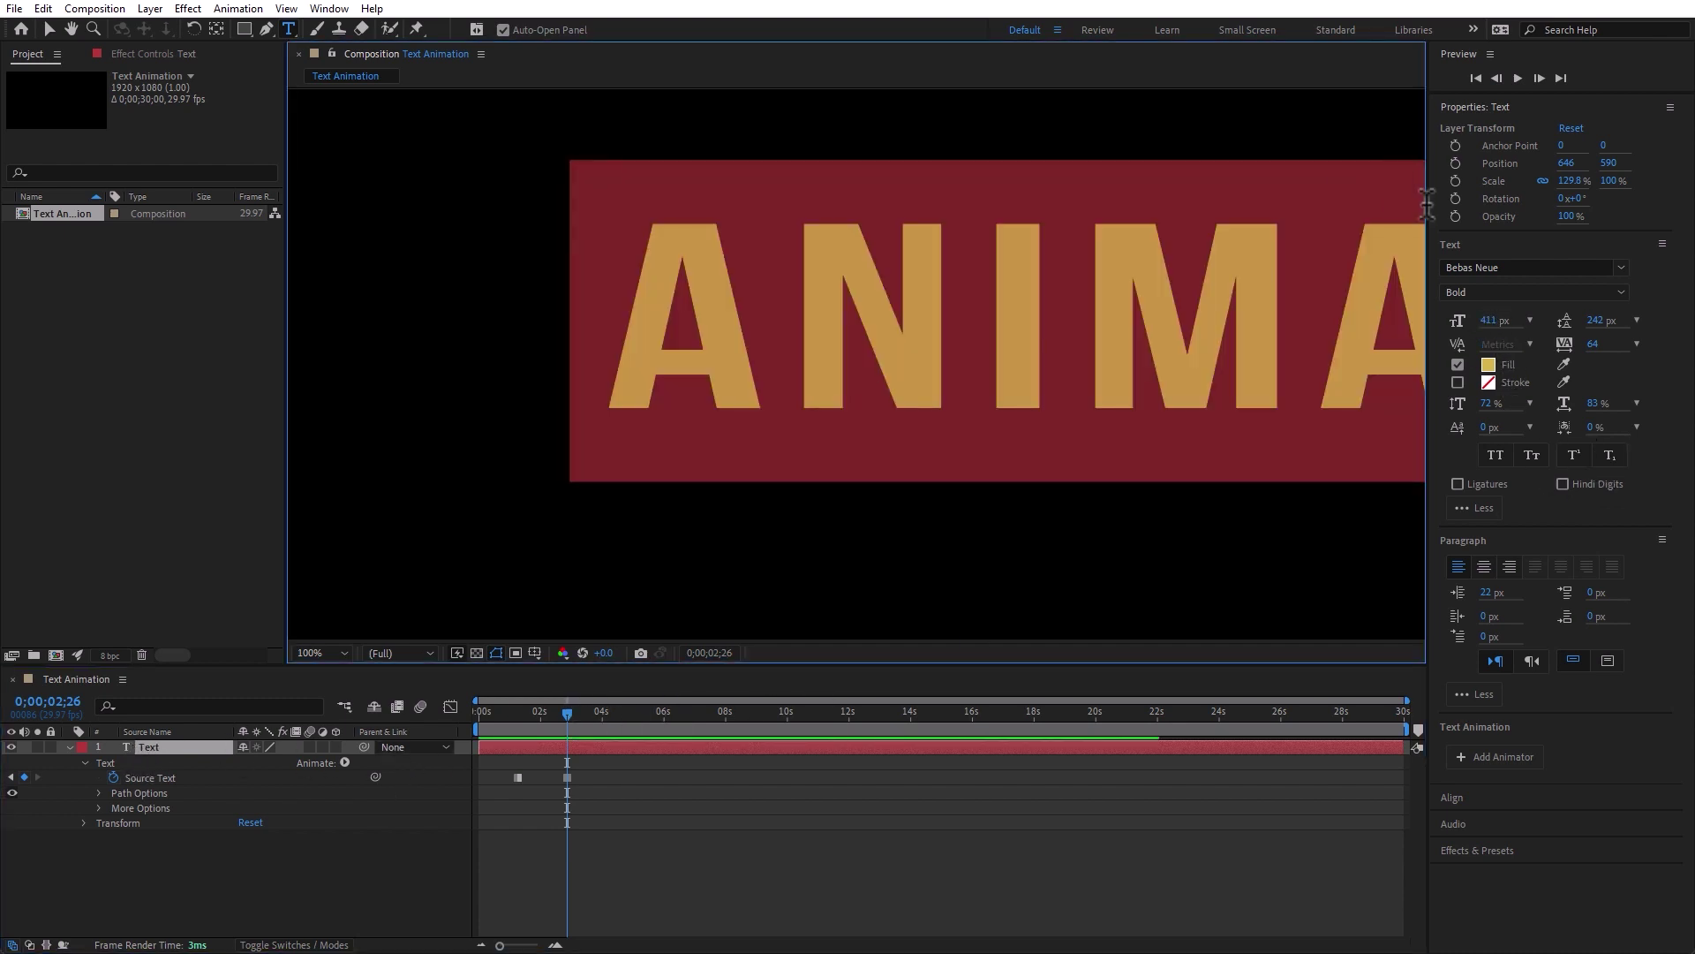
pyautogui.moveTo(1490, 322); pyautogui.dragTo(1297, 389)
pyautogui.click(651, 792)
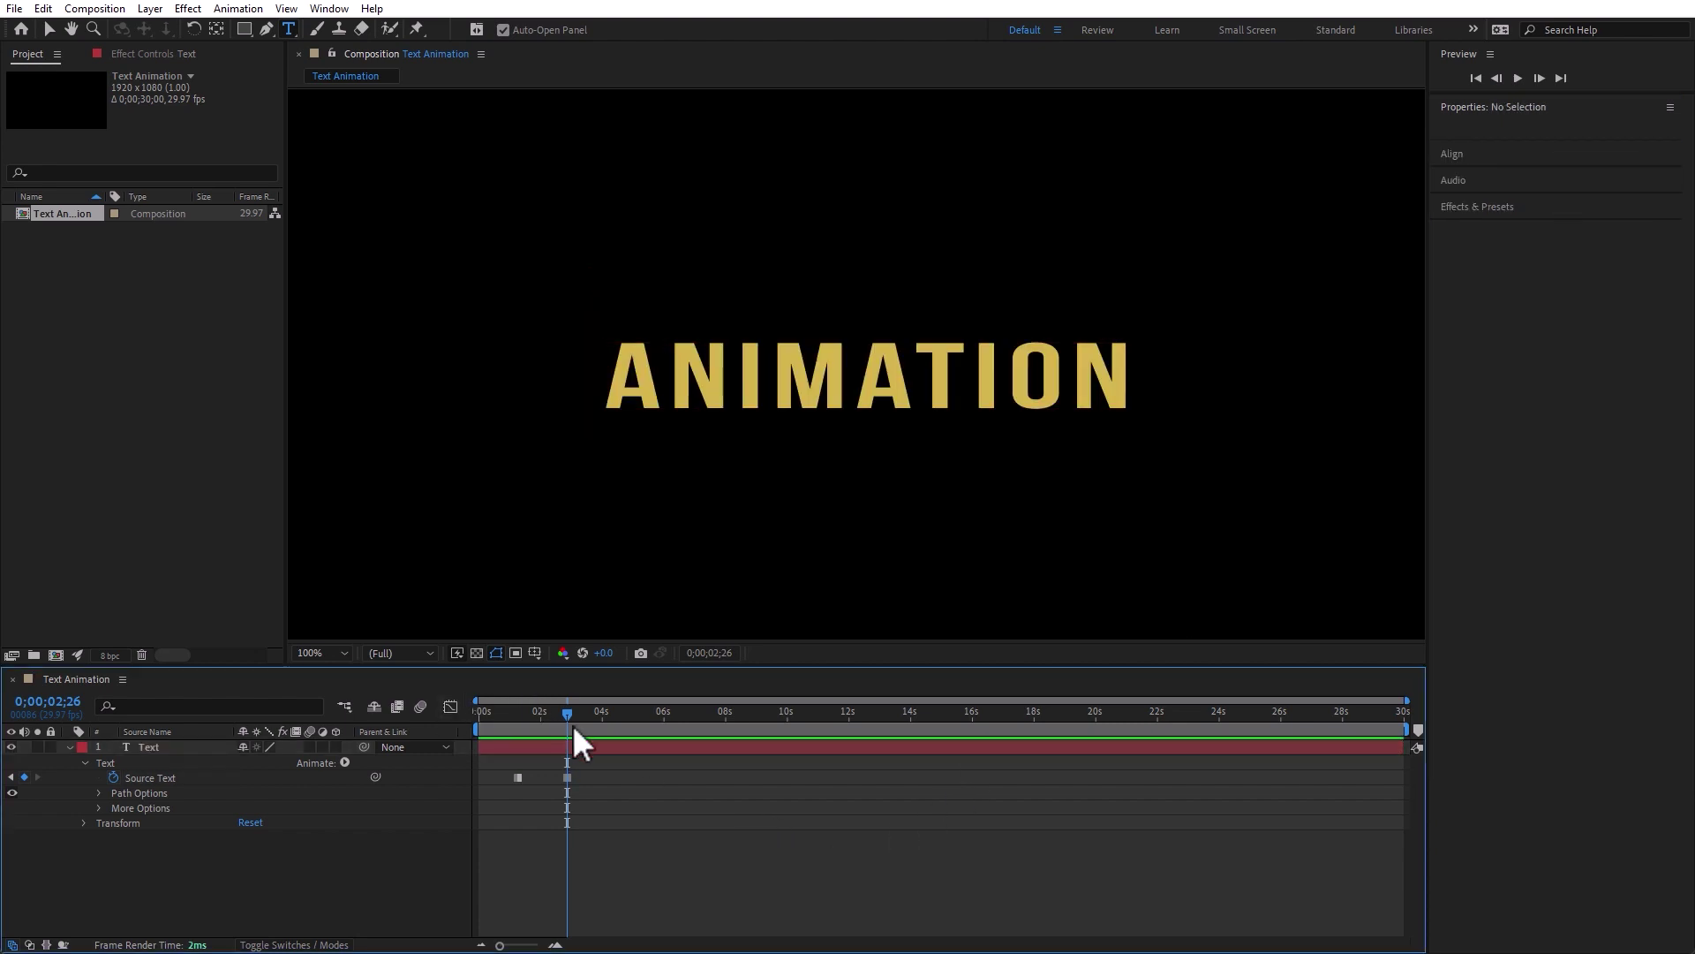
# Turn off Source Text keyframing at 0;00;03;17 and scrub the current time back to 0;00;00;17
pyautogui.moveTo(557, 714)
pyautogui.mouseDown()
pyautogui.moveTo(499, 712)
pyautogui.moveTo(586, 715)
pyautogui.mouseUp()
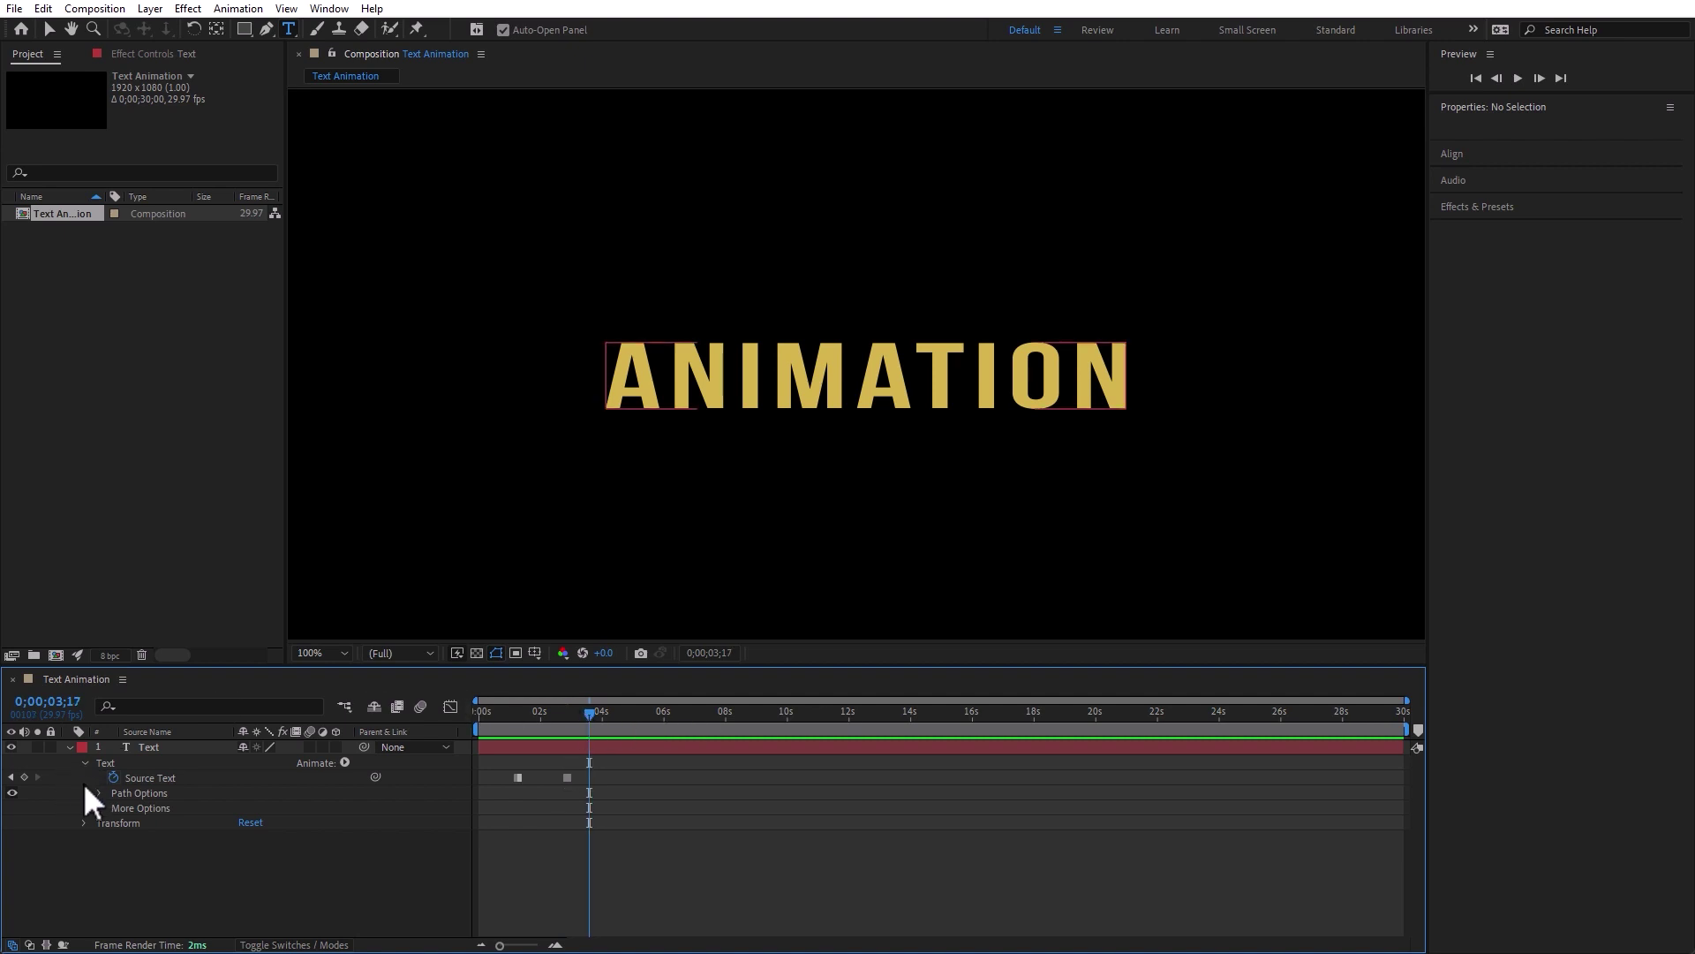
pyautogui.click(113, 777)
pyautogui.click(738, 877)
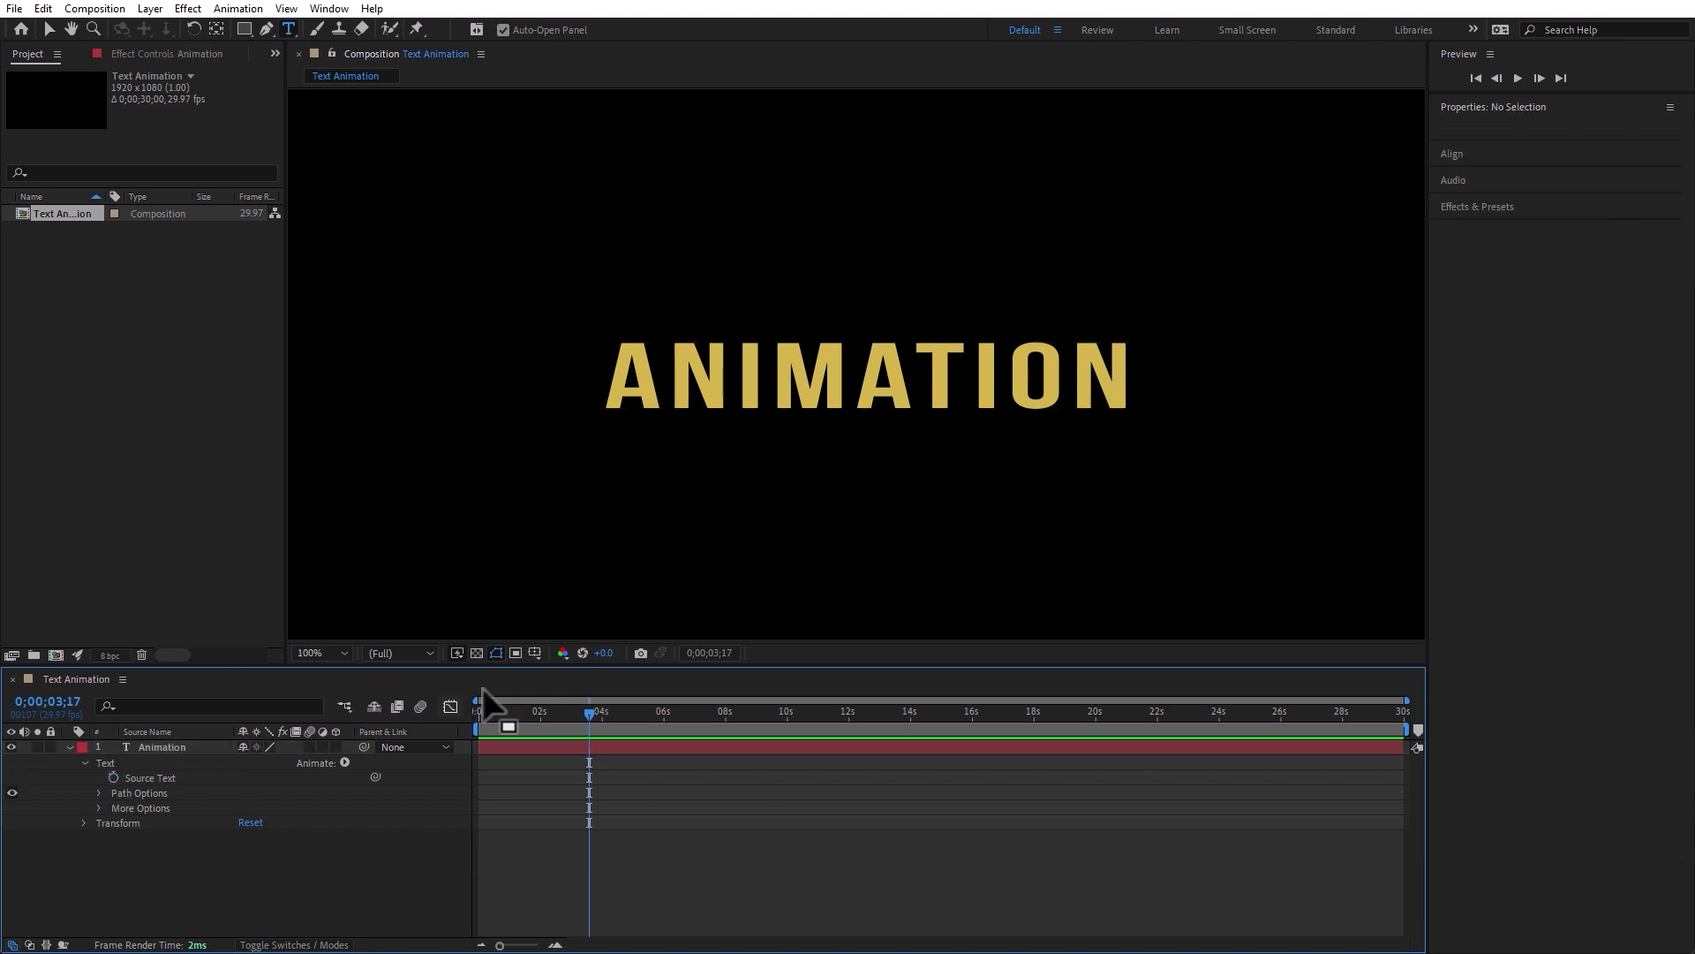
pyautogui.moveTo(538, 710); pyautogui.dragTo(498, 714)
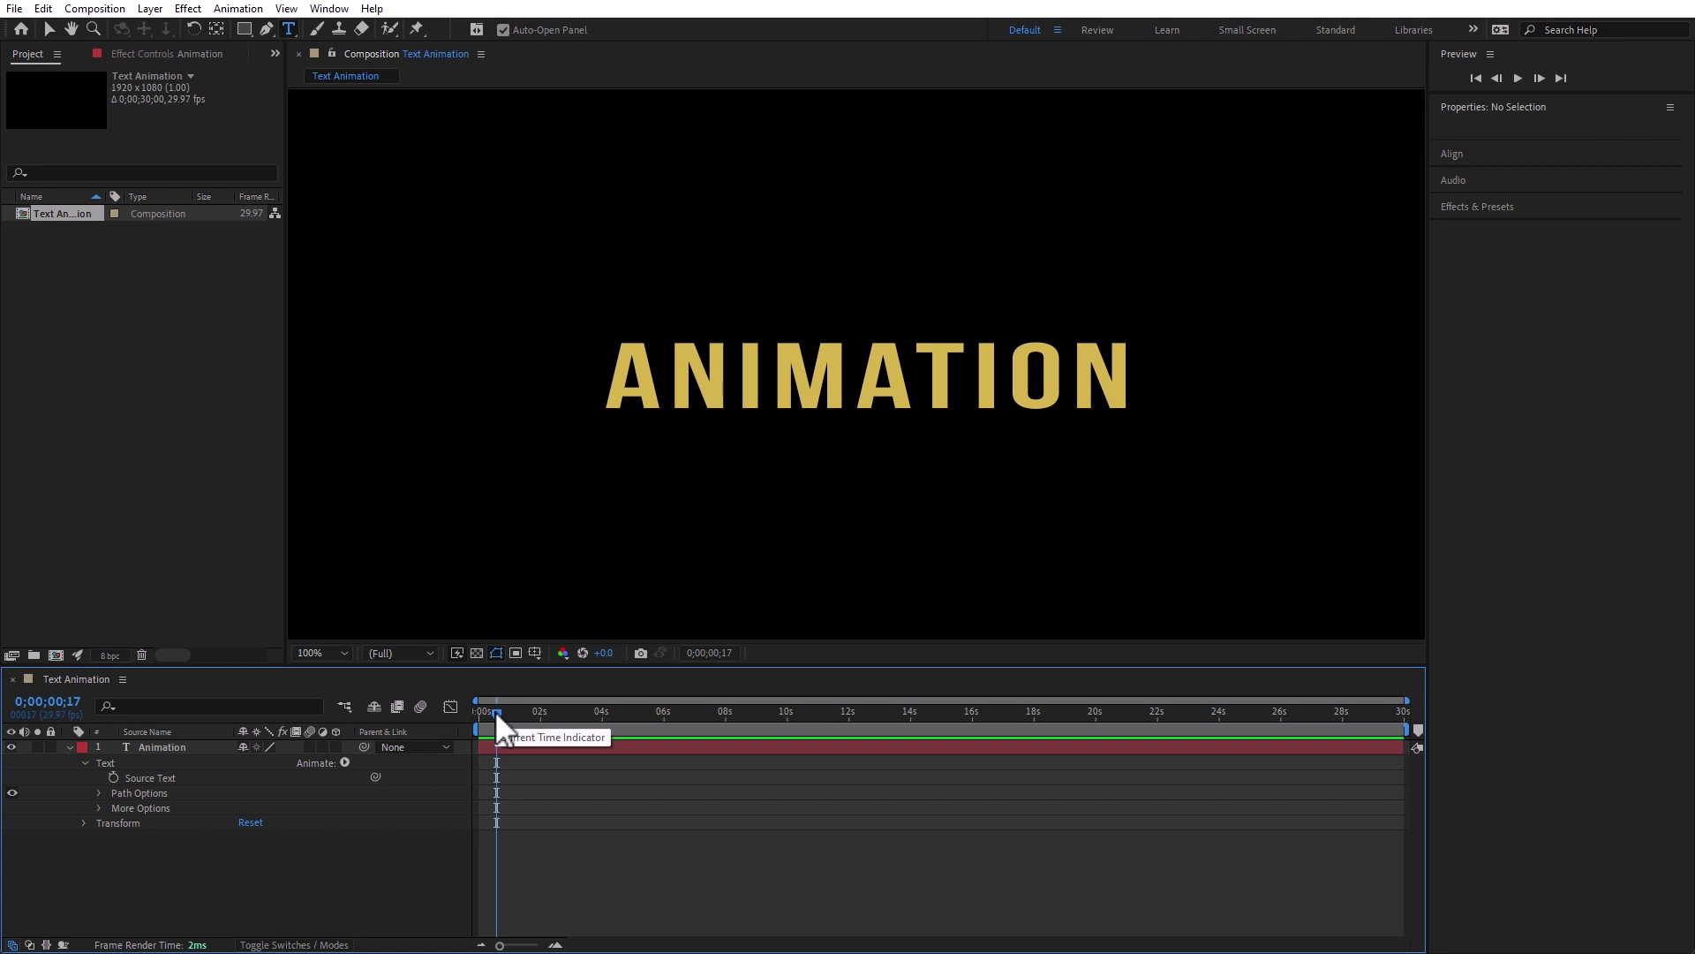
# Expand Path Options and draw an open U-shaped mask path around ANIMATION with the Pen tool
pyautogui.click(101, 763)
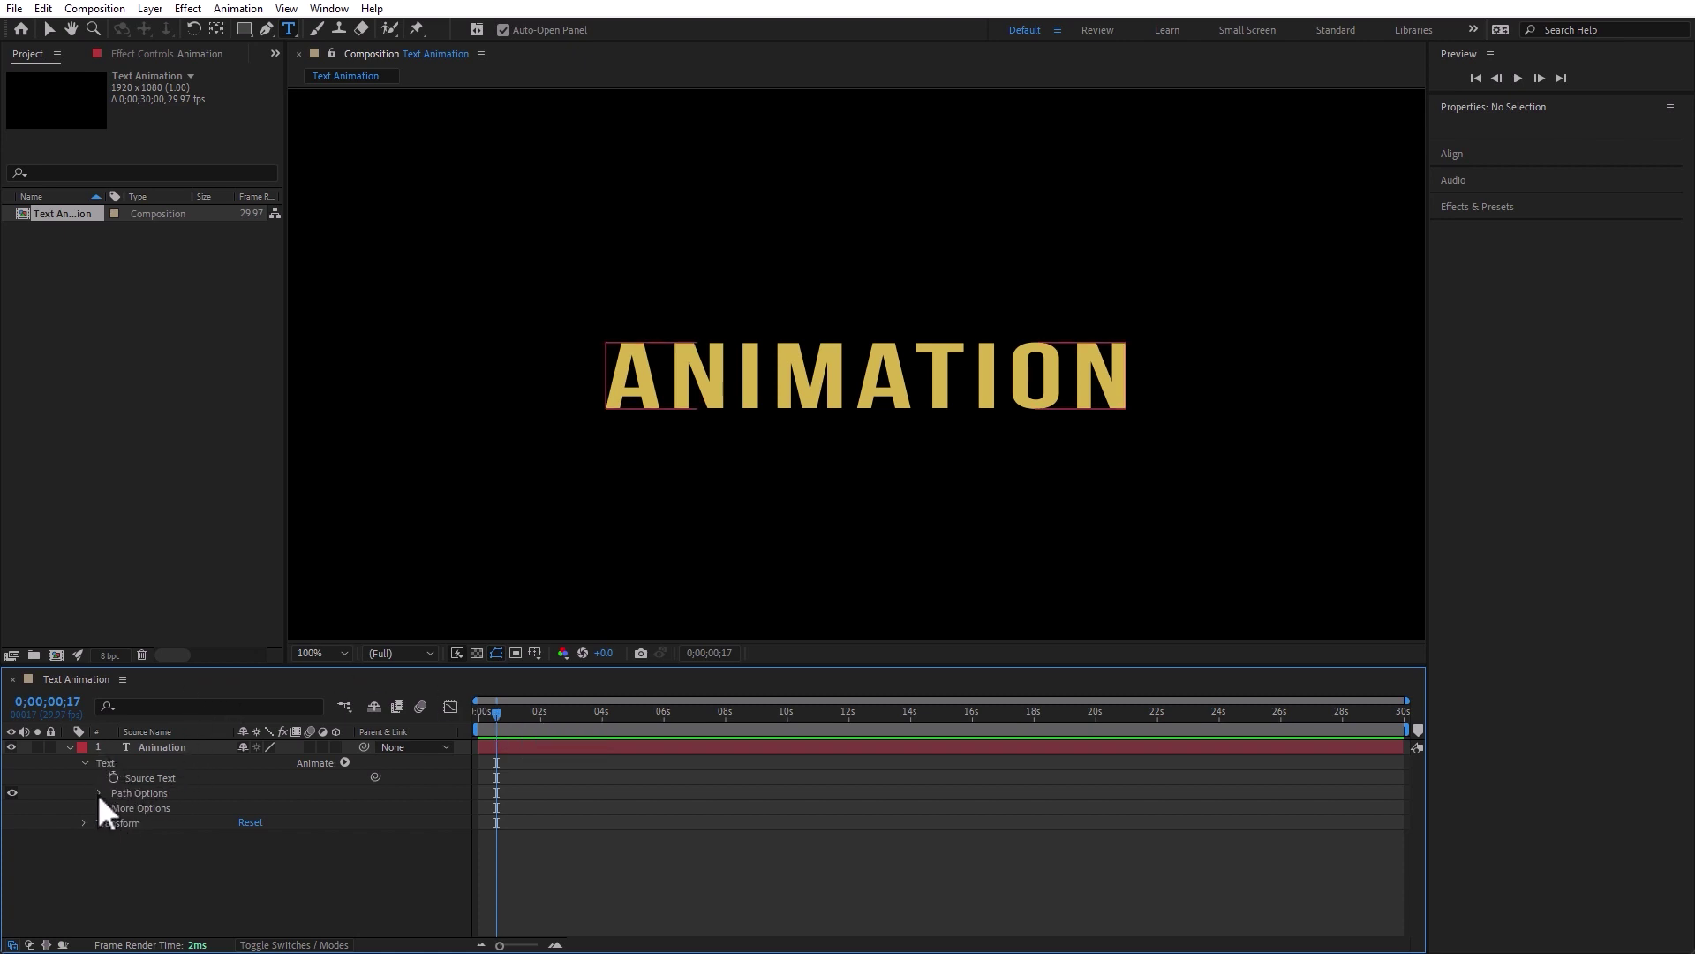
pyautogui.click(99, 793)
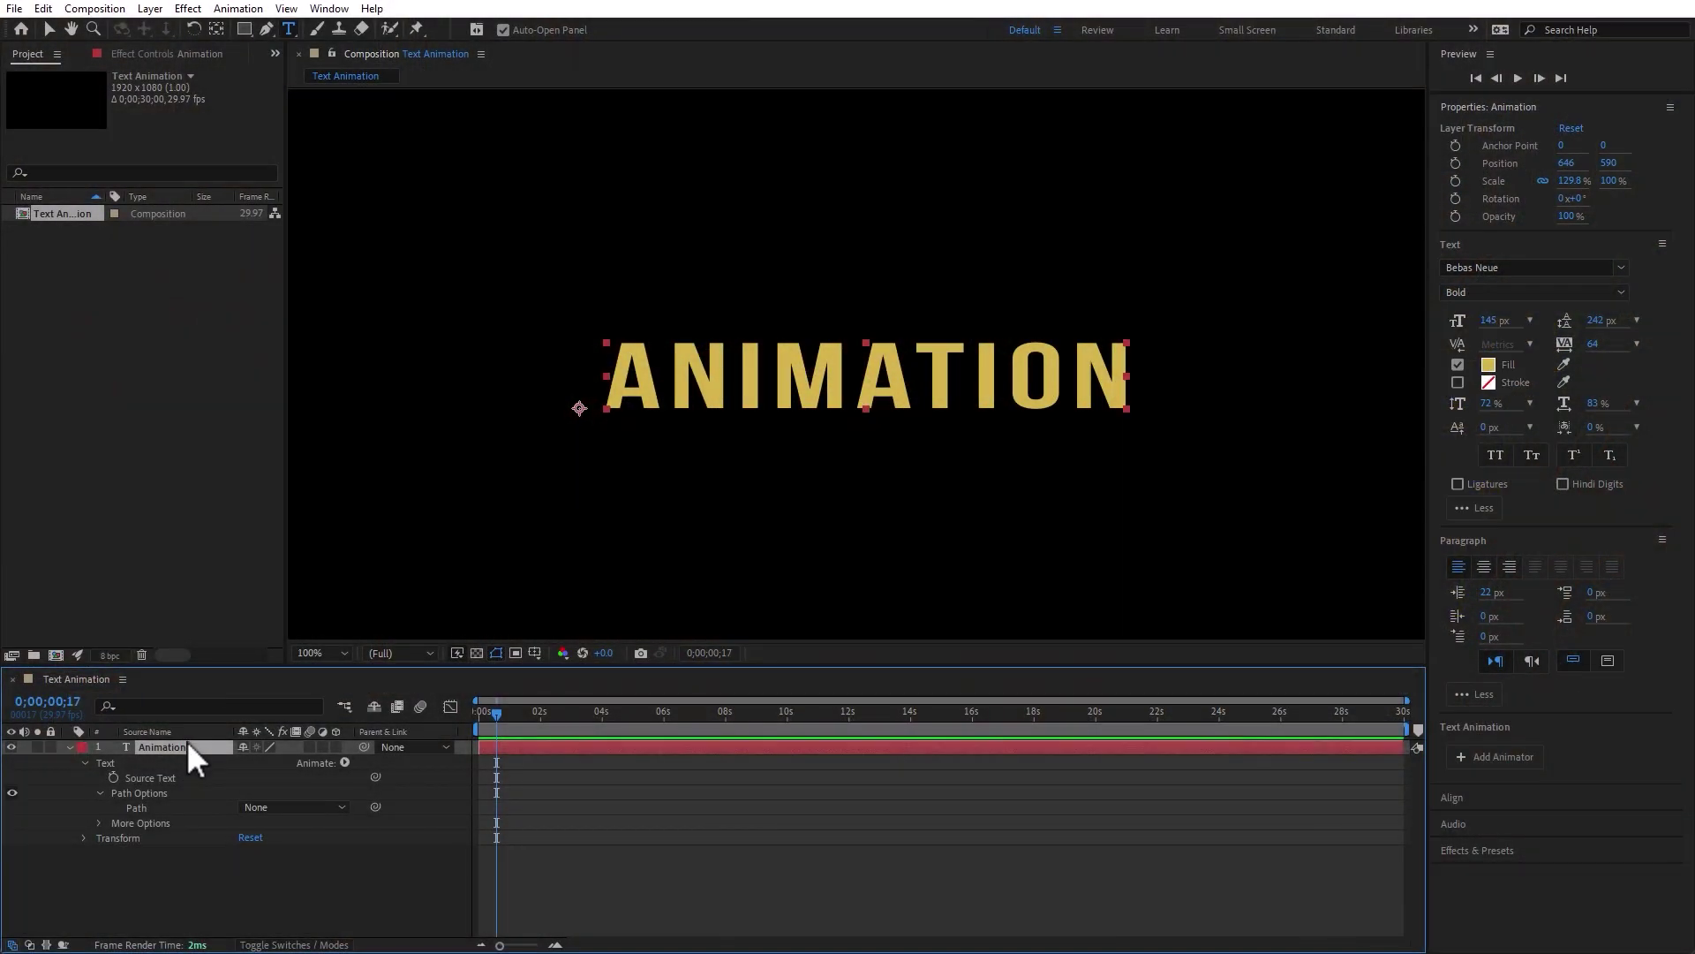
pyautogui.click(267, 28)
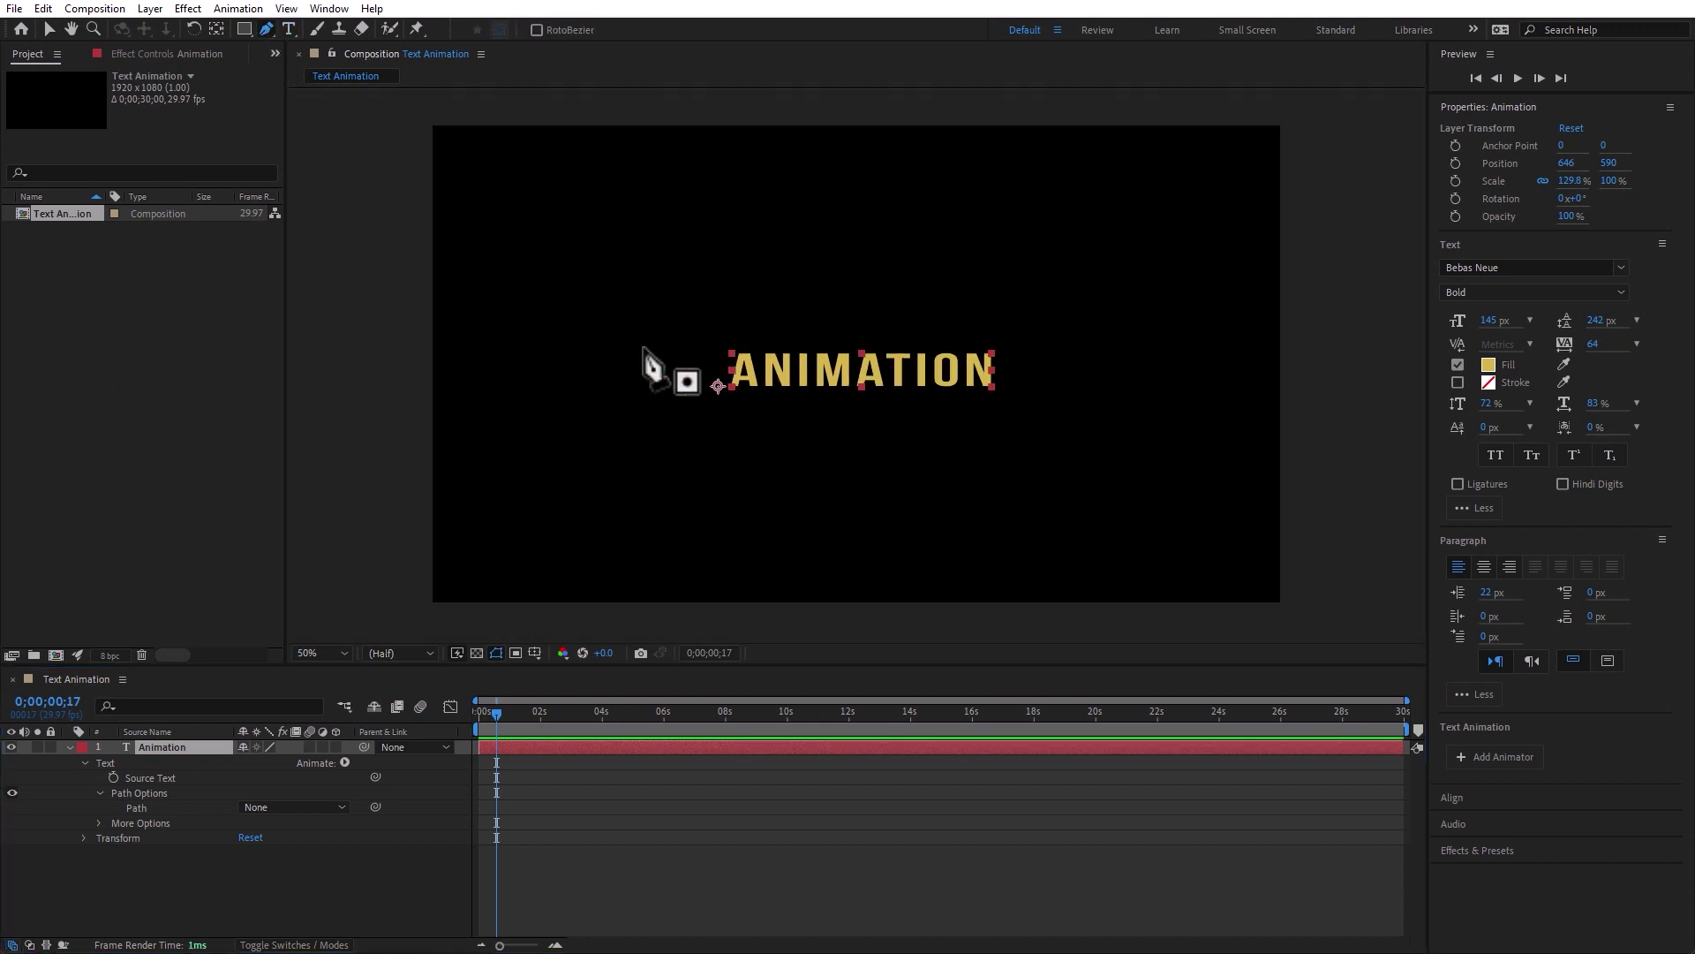
pyautogui.click(592, 259)
pyautogui.moveTo(876, 509); pyautogui.dragTo(1105, 511)
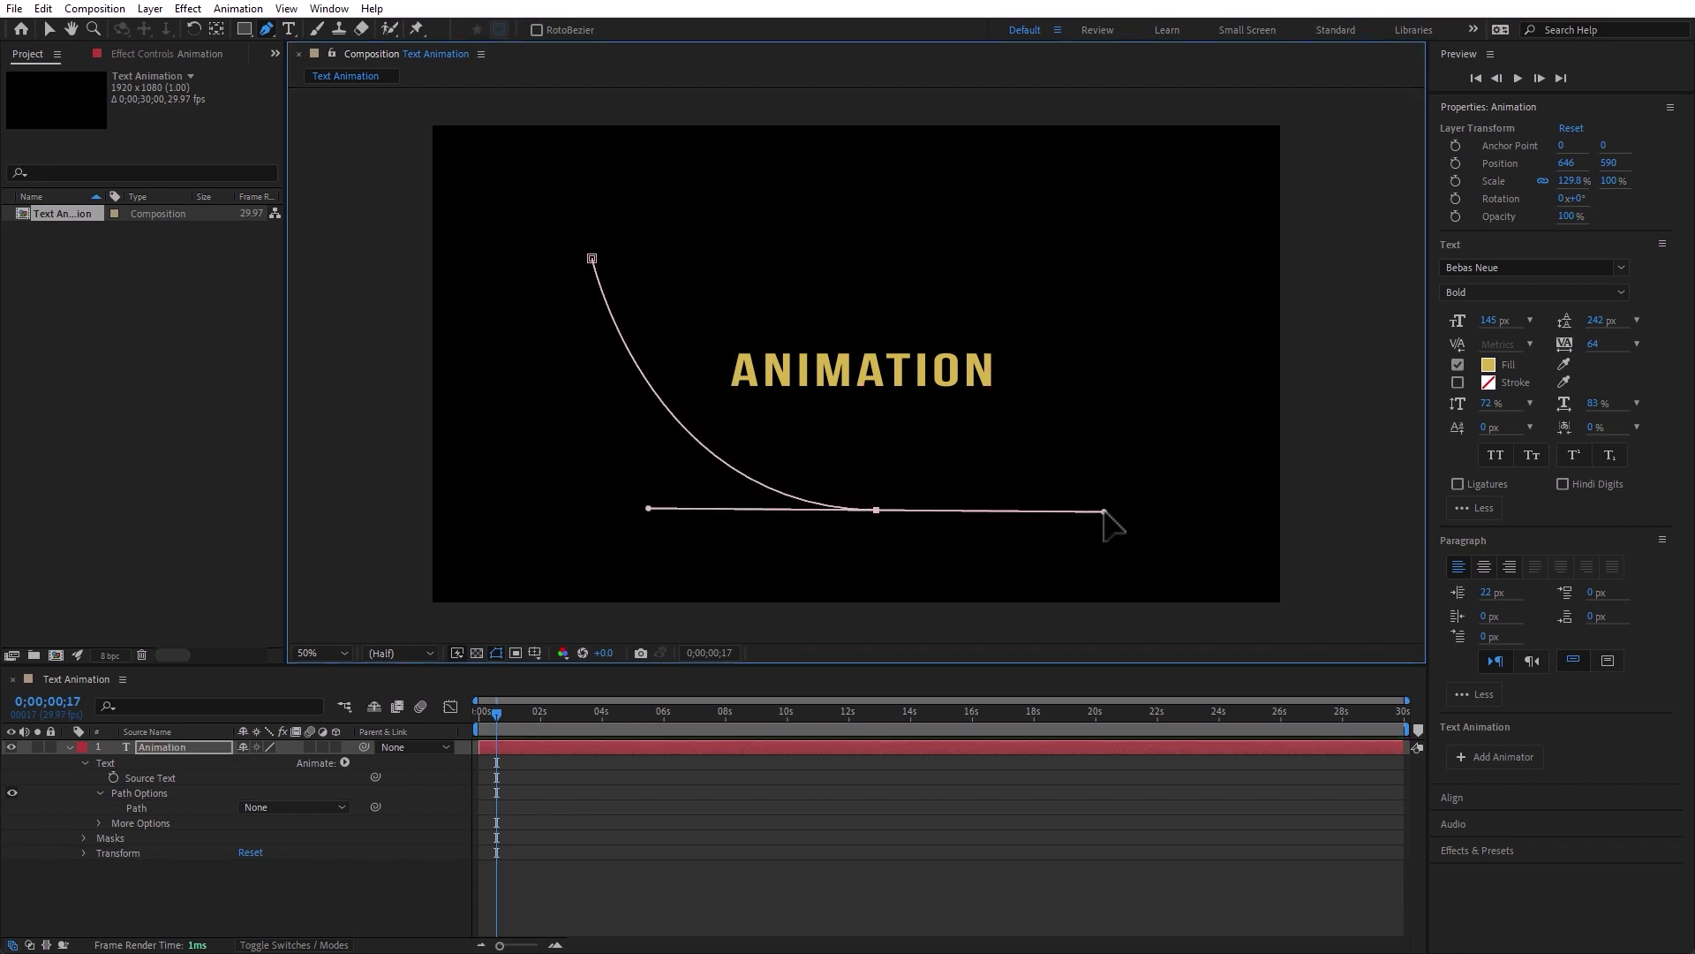
pyautogui.click(1140, 231)
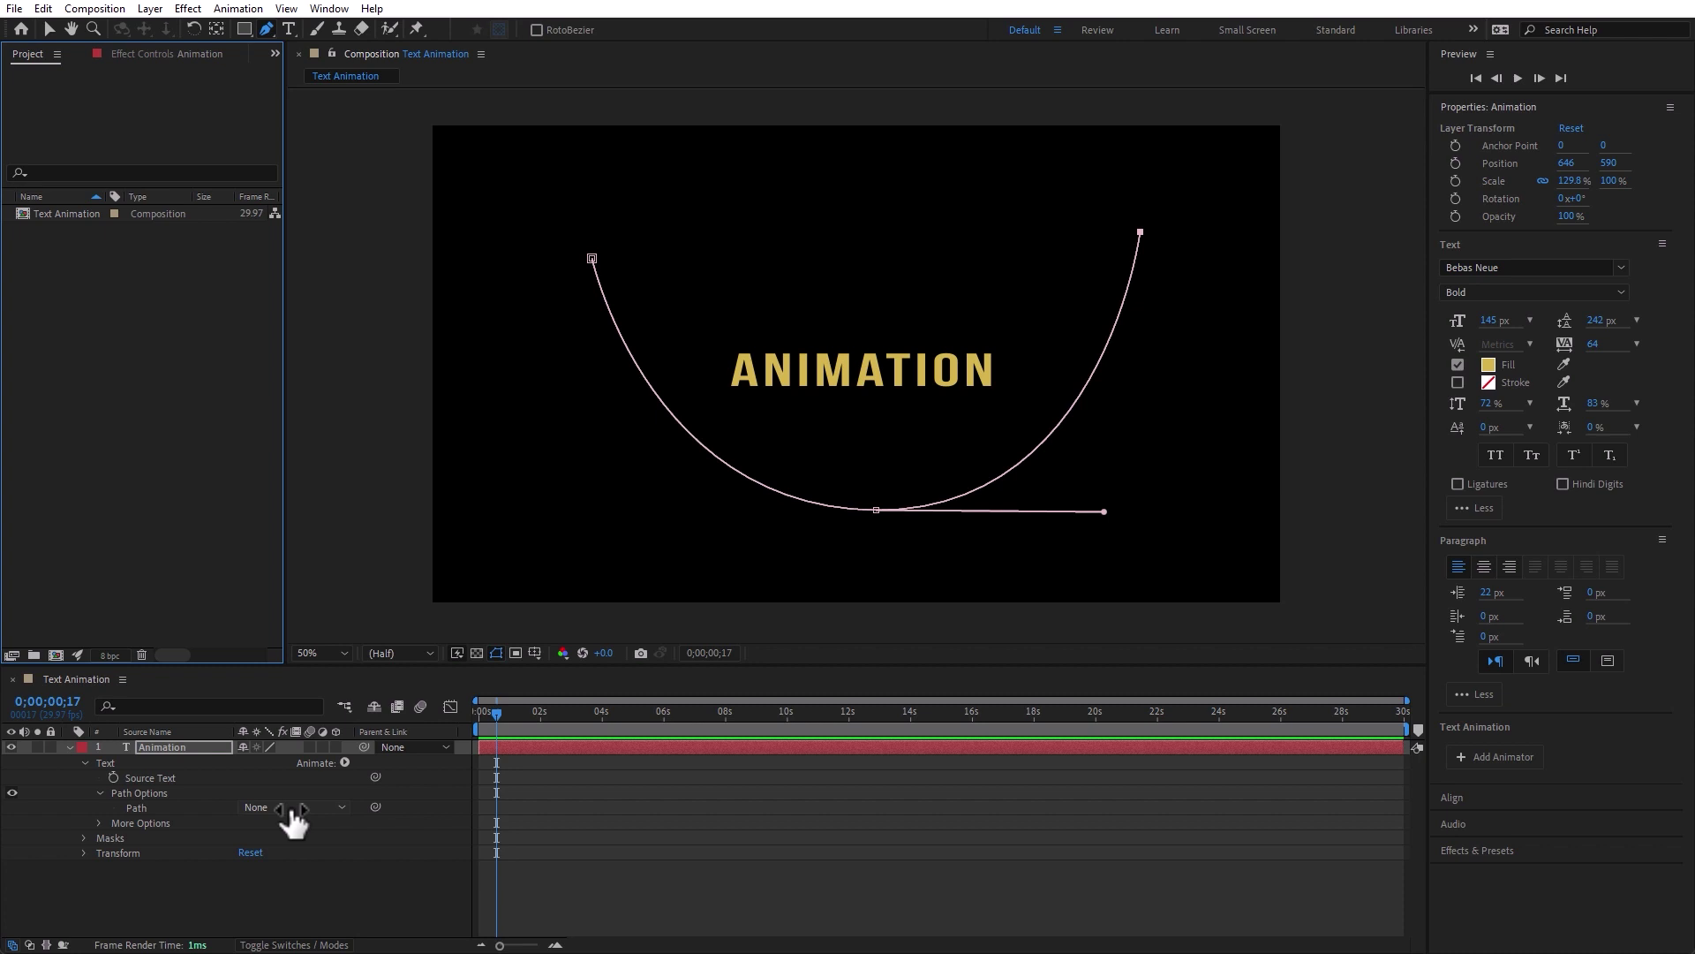
# Assign Mask 1 as the text's path and widen the layer name column in the timeline
pyautogui.click(296, 808)
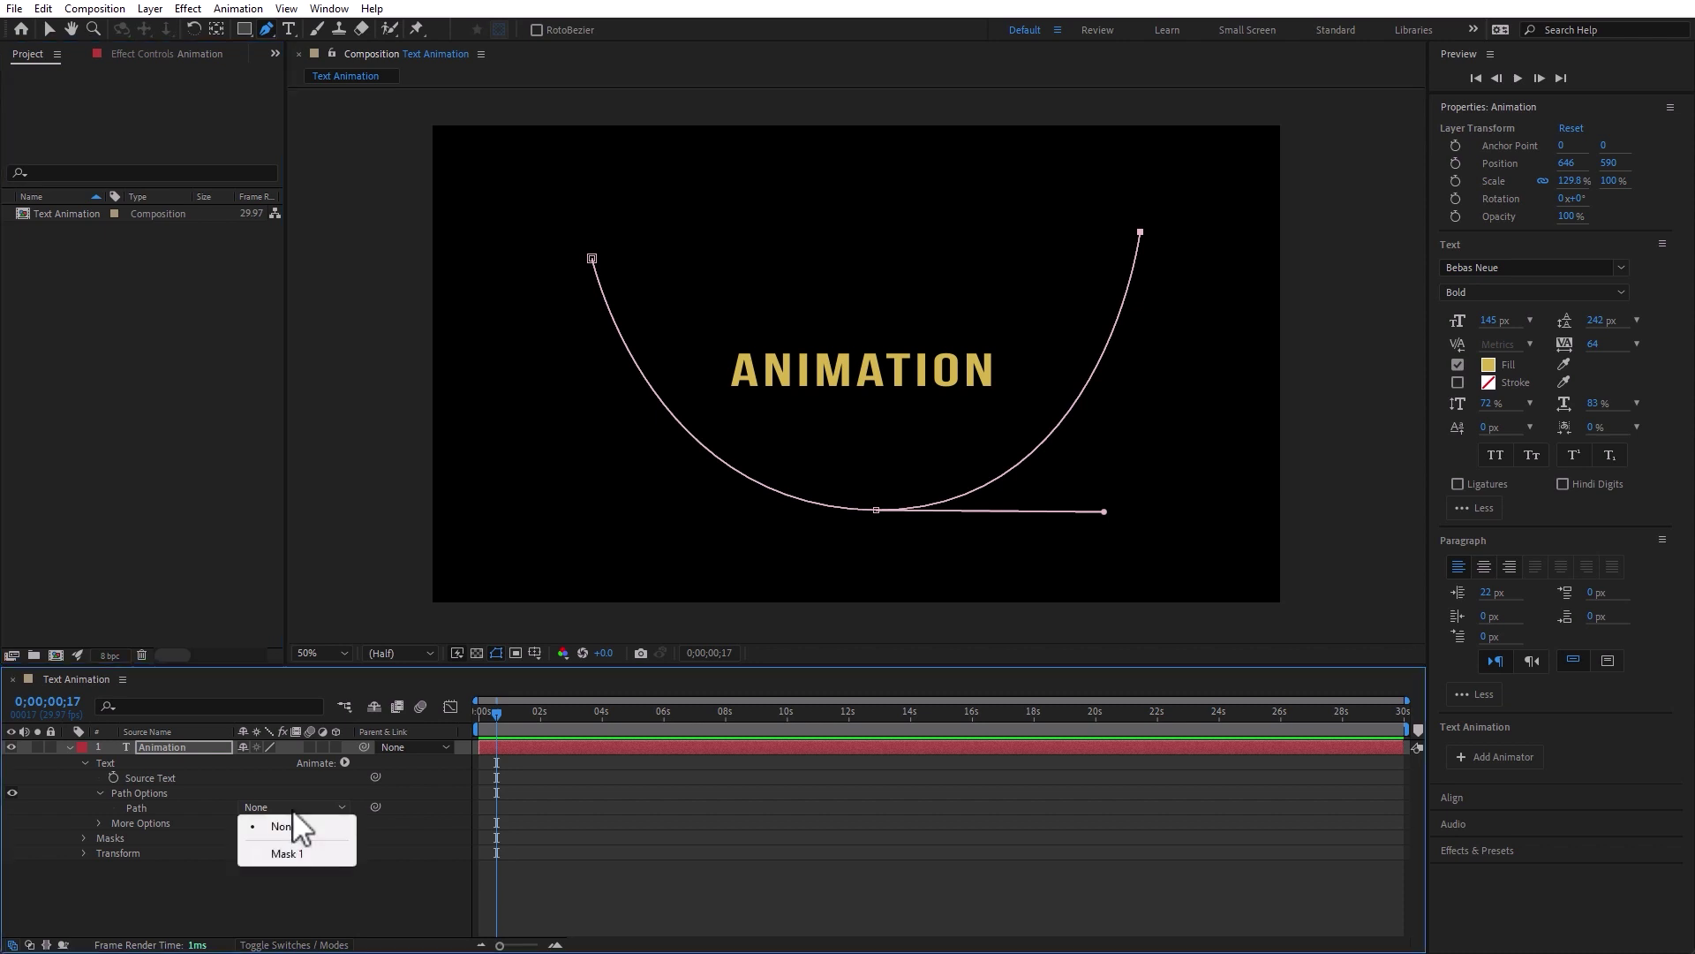
pyautogui.click(334, 855)
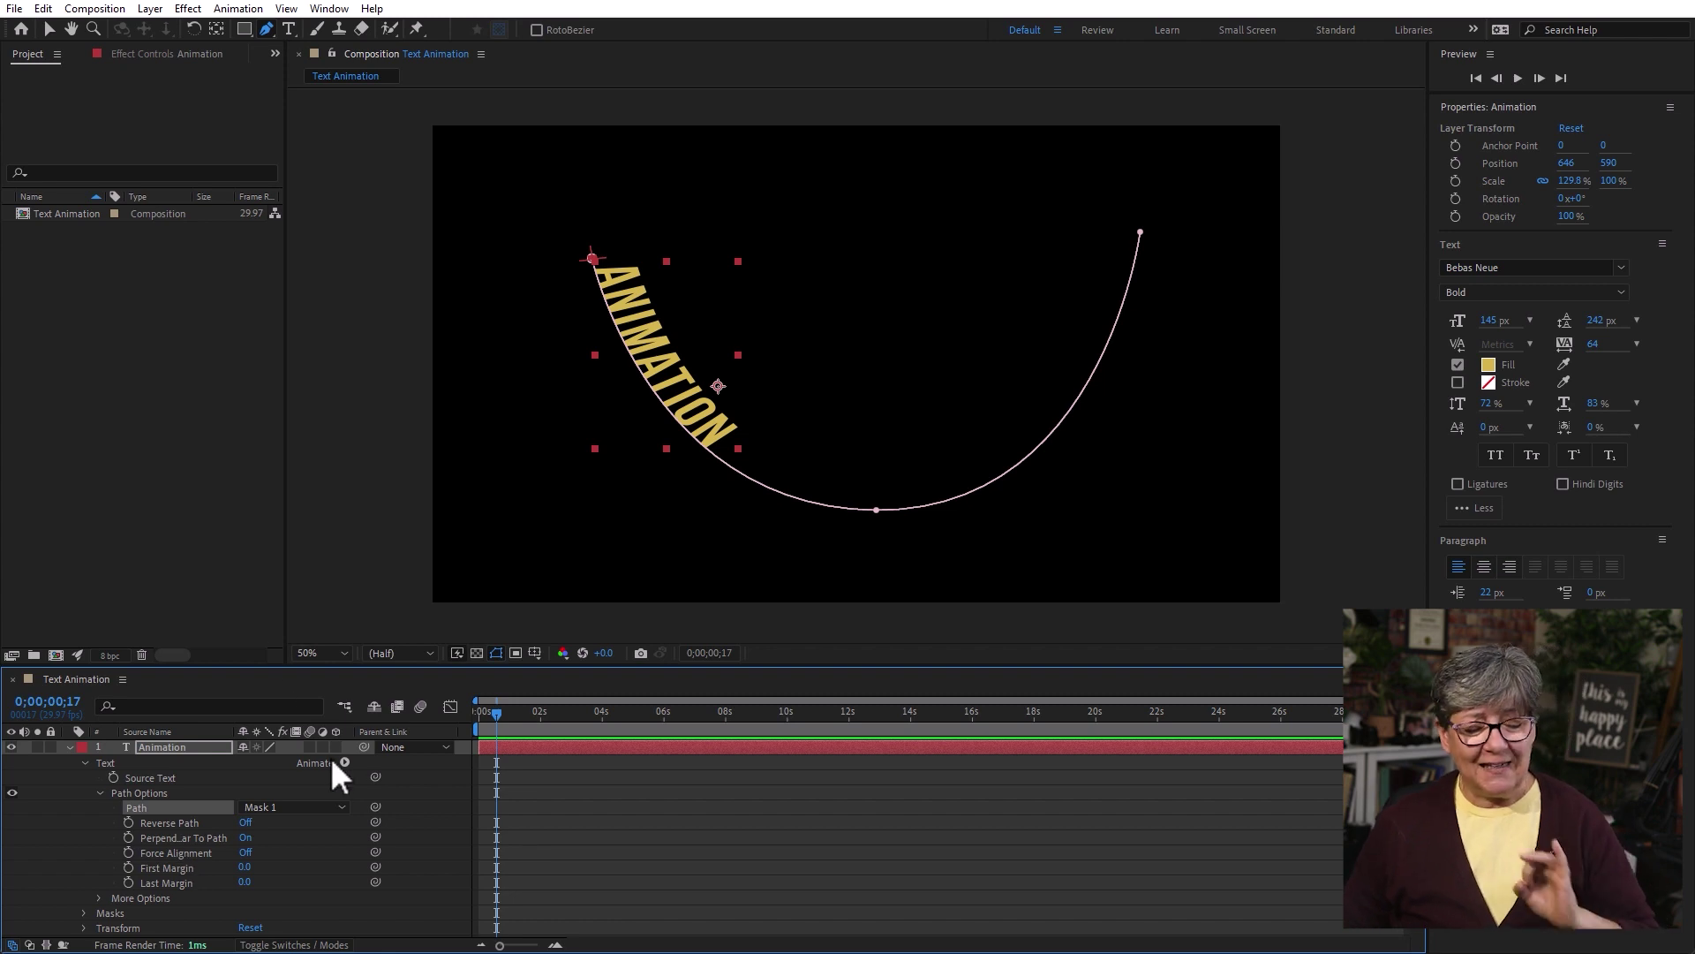
pyautogui.moveTo(240, 732); pyautogui.dragTo(280, 732)
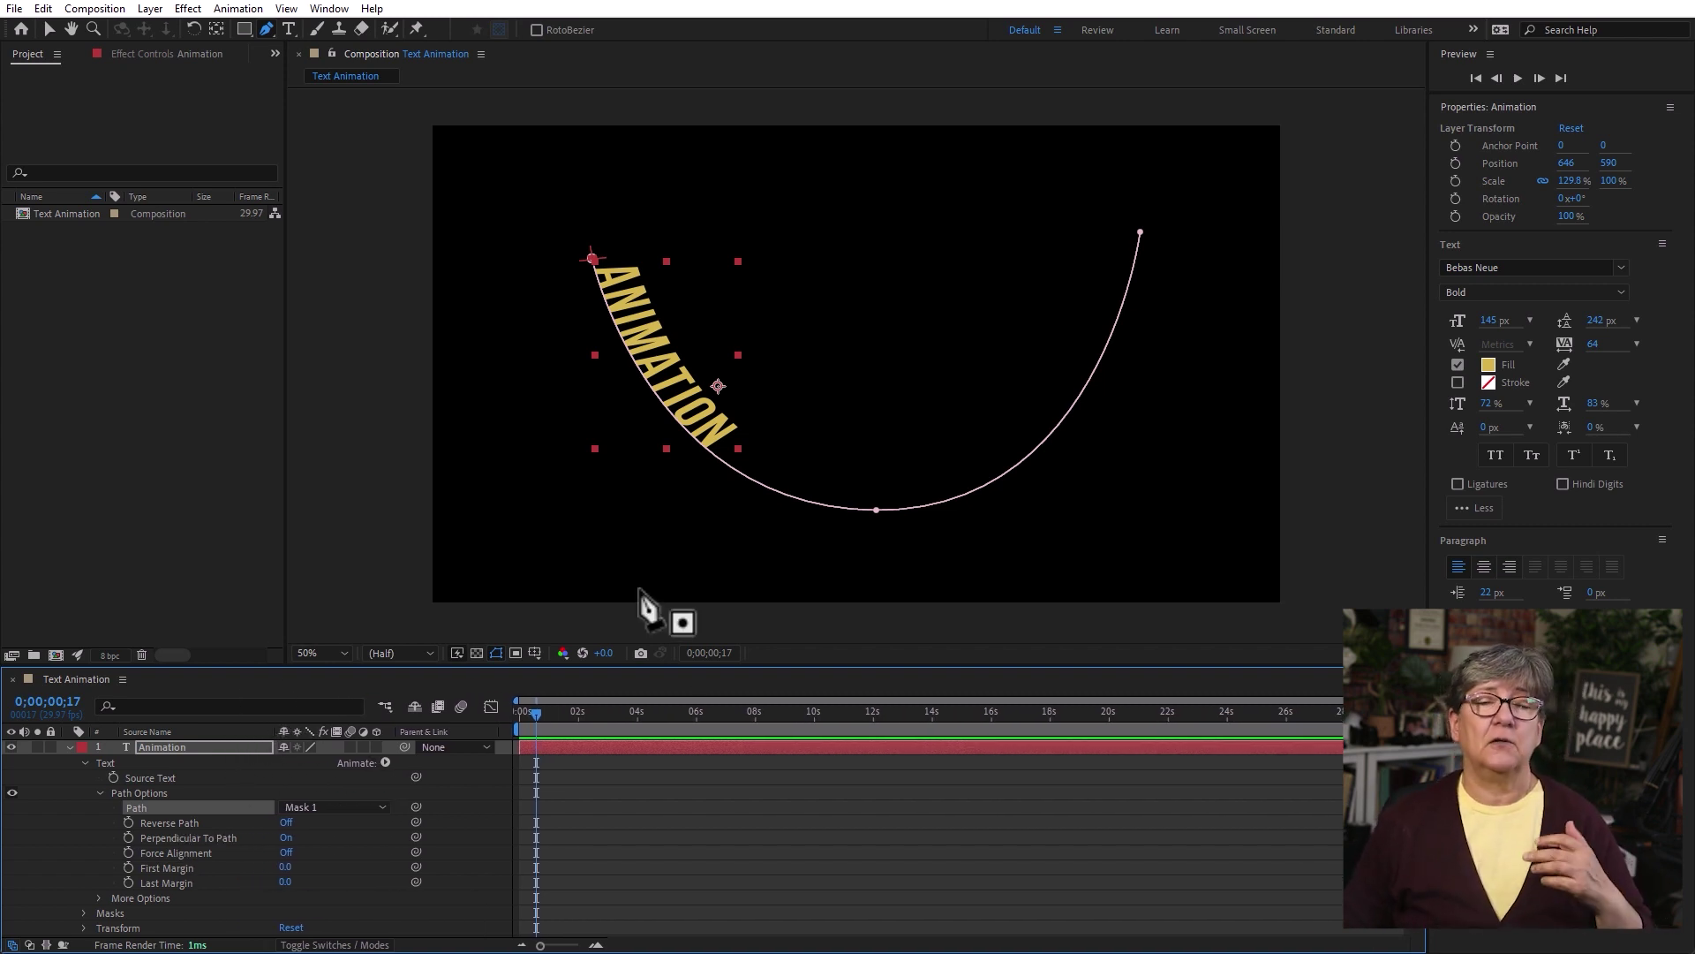
# Try Reverse Path on the ANIMATION text, switching it on and off and leaving it off
pyautogui.click(286, 822)
pyautogui.click(286, 822)
pyautogui.click(286, 822)
pyautogui.click(286, 822)
pyautogui.click(286, 822)
pyautogui.click(286, 822)
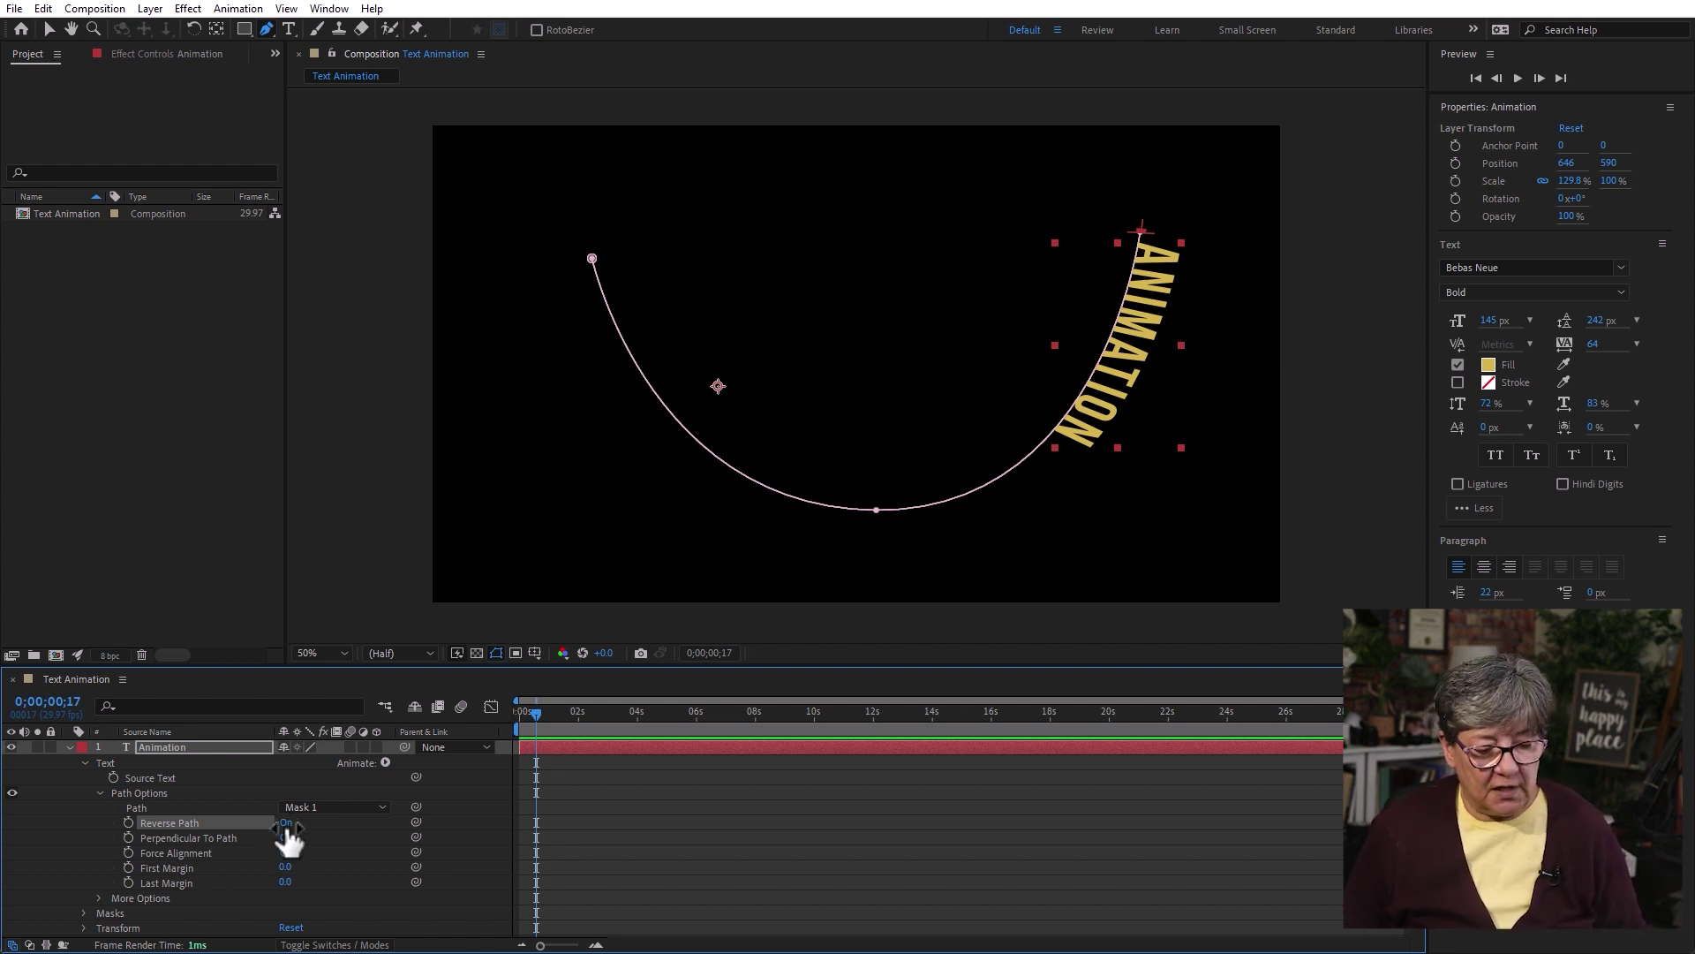
pyautogui.click(286, 822)
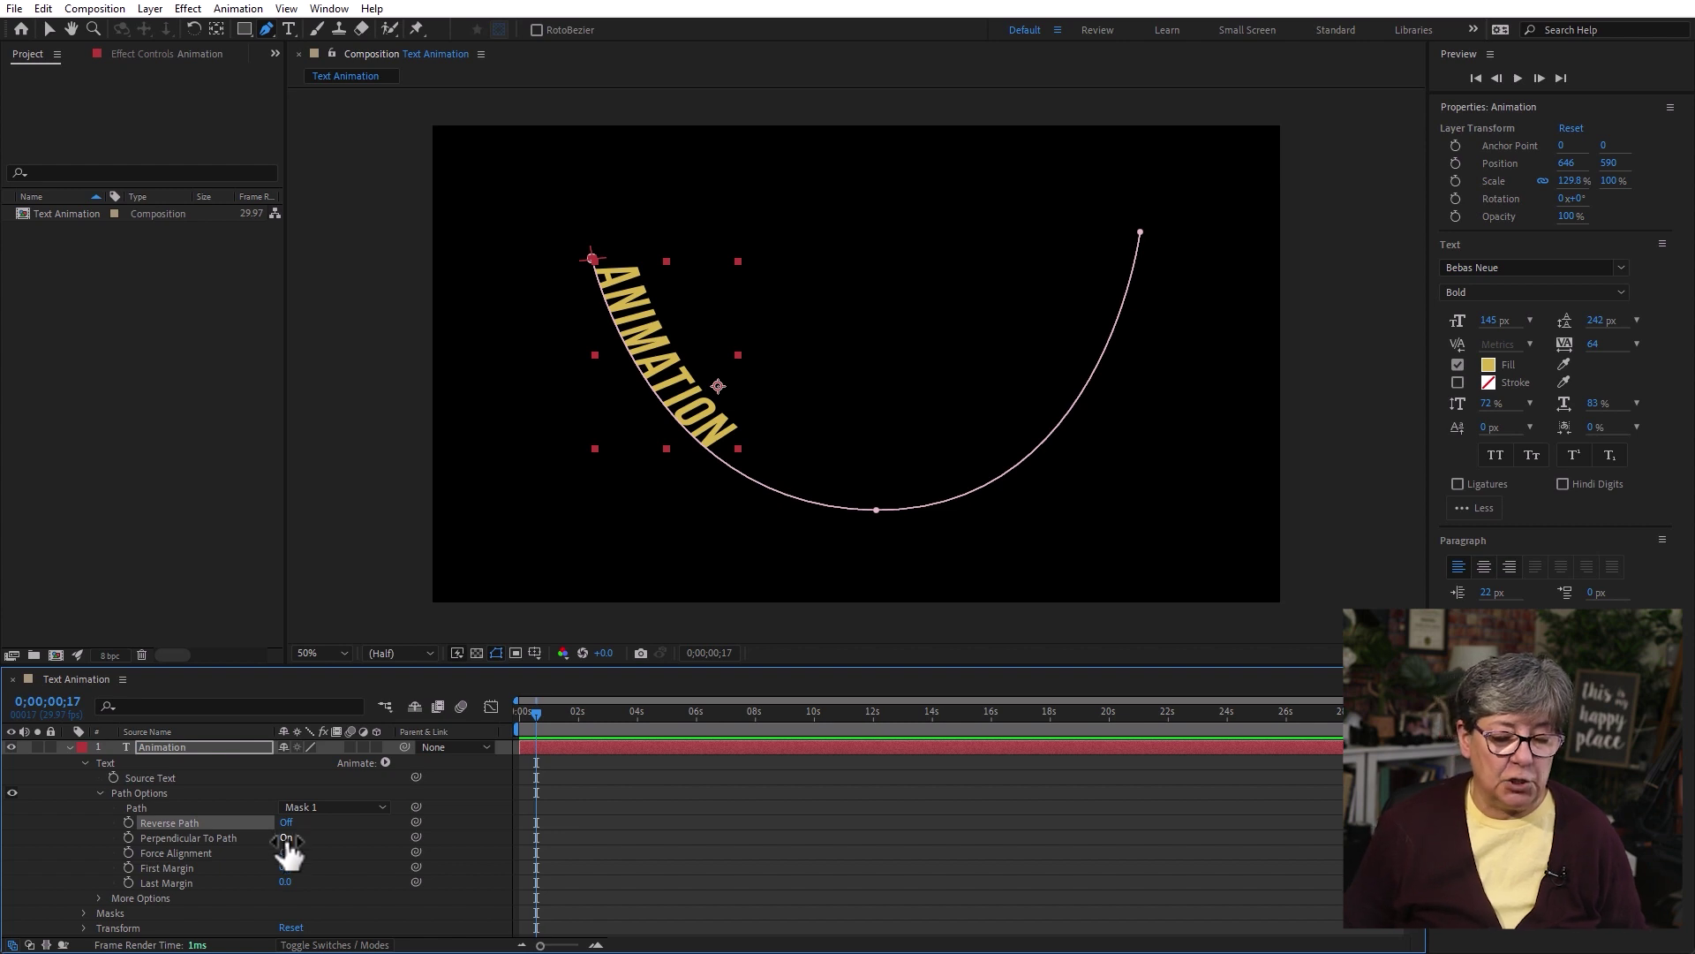
# Try Perpendicular To Path off and Force Alignment on for the path text, restoring each setting
pyautogui.click(286, 838)
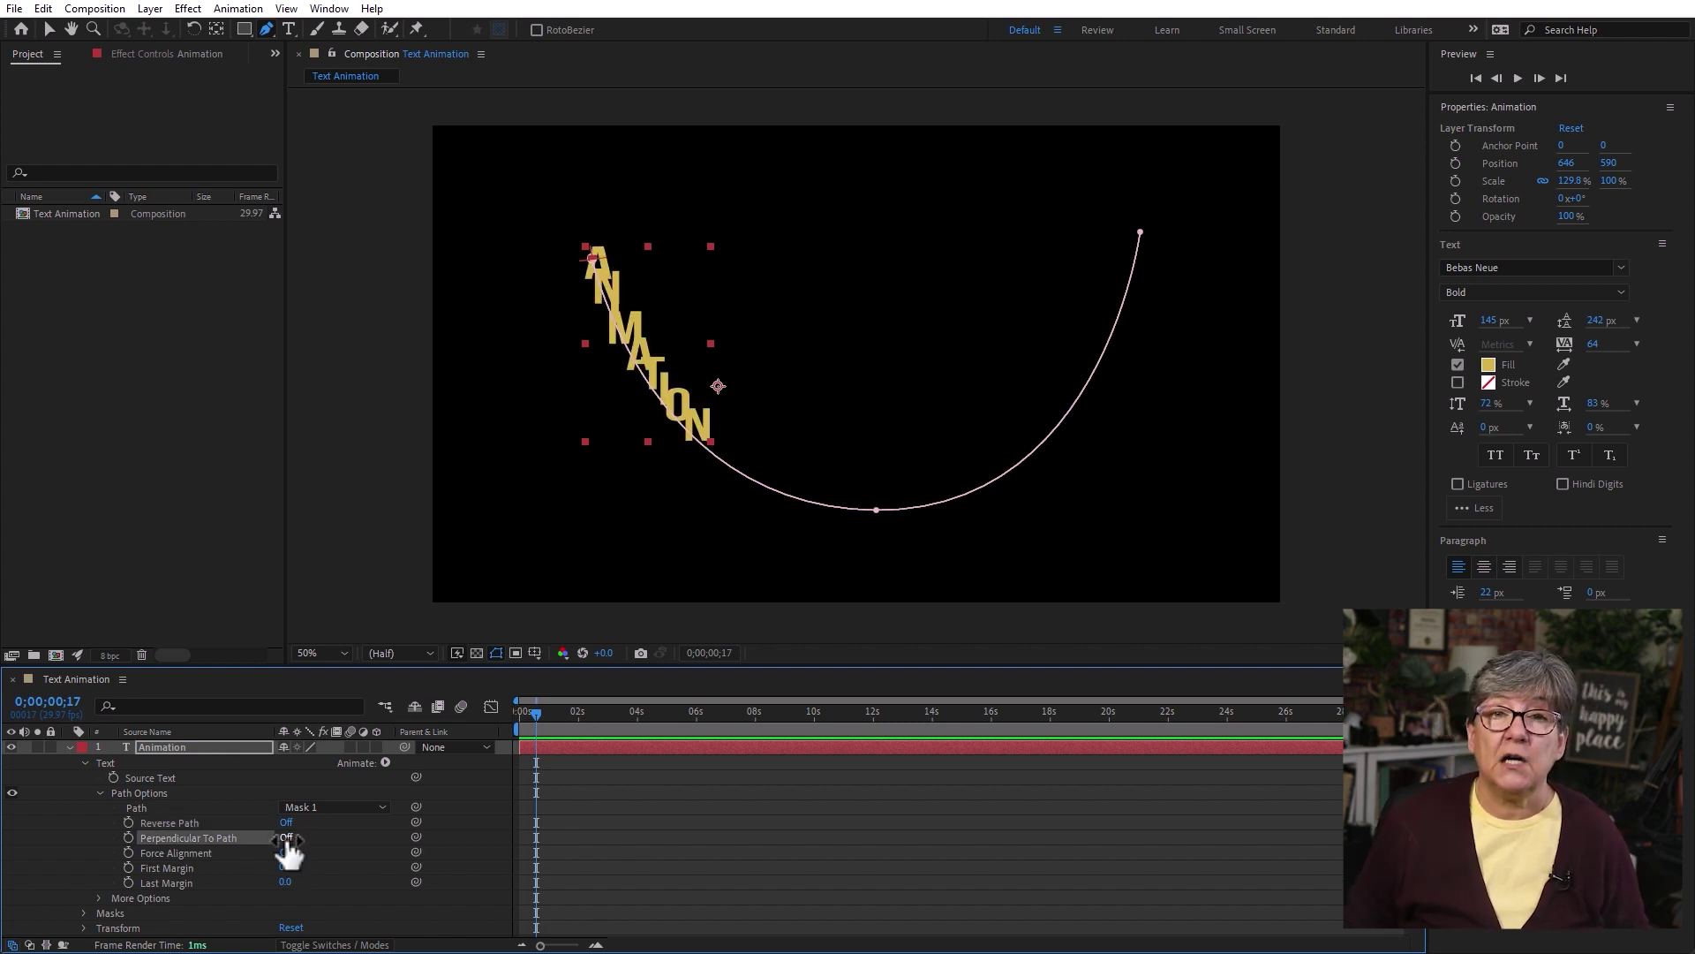
pyautogui.click(286, 837)
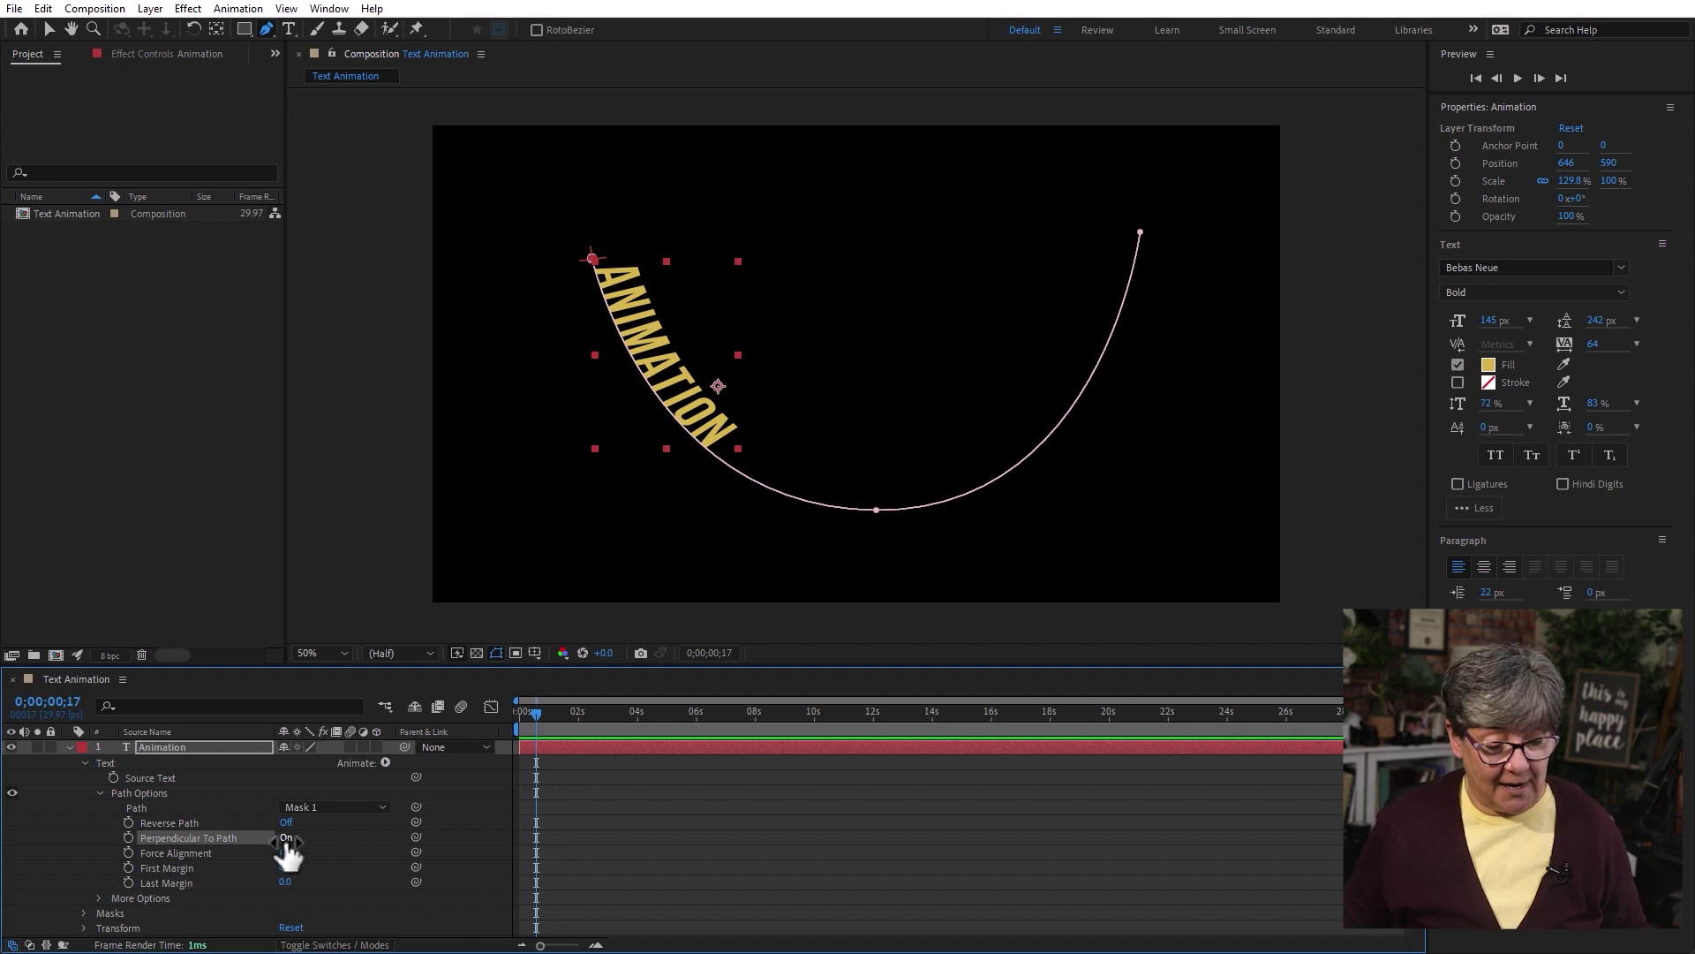
pyautogui.click(286, 853)
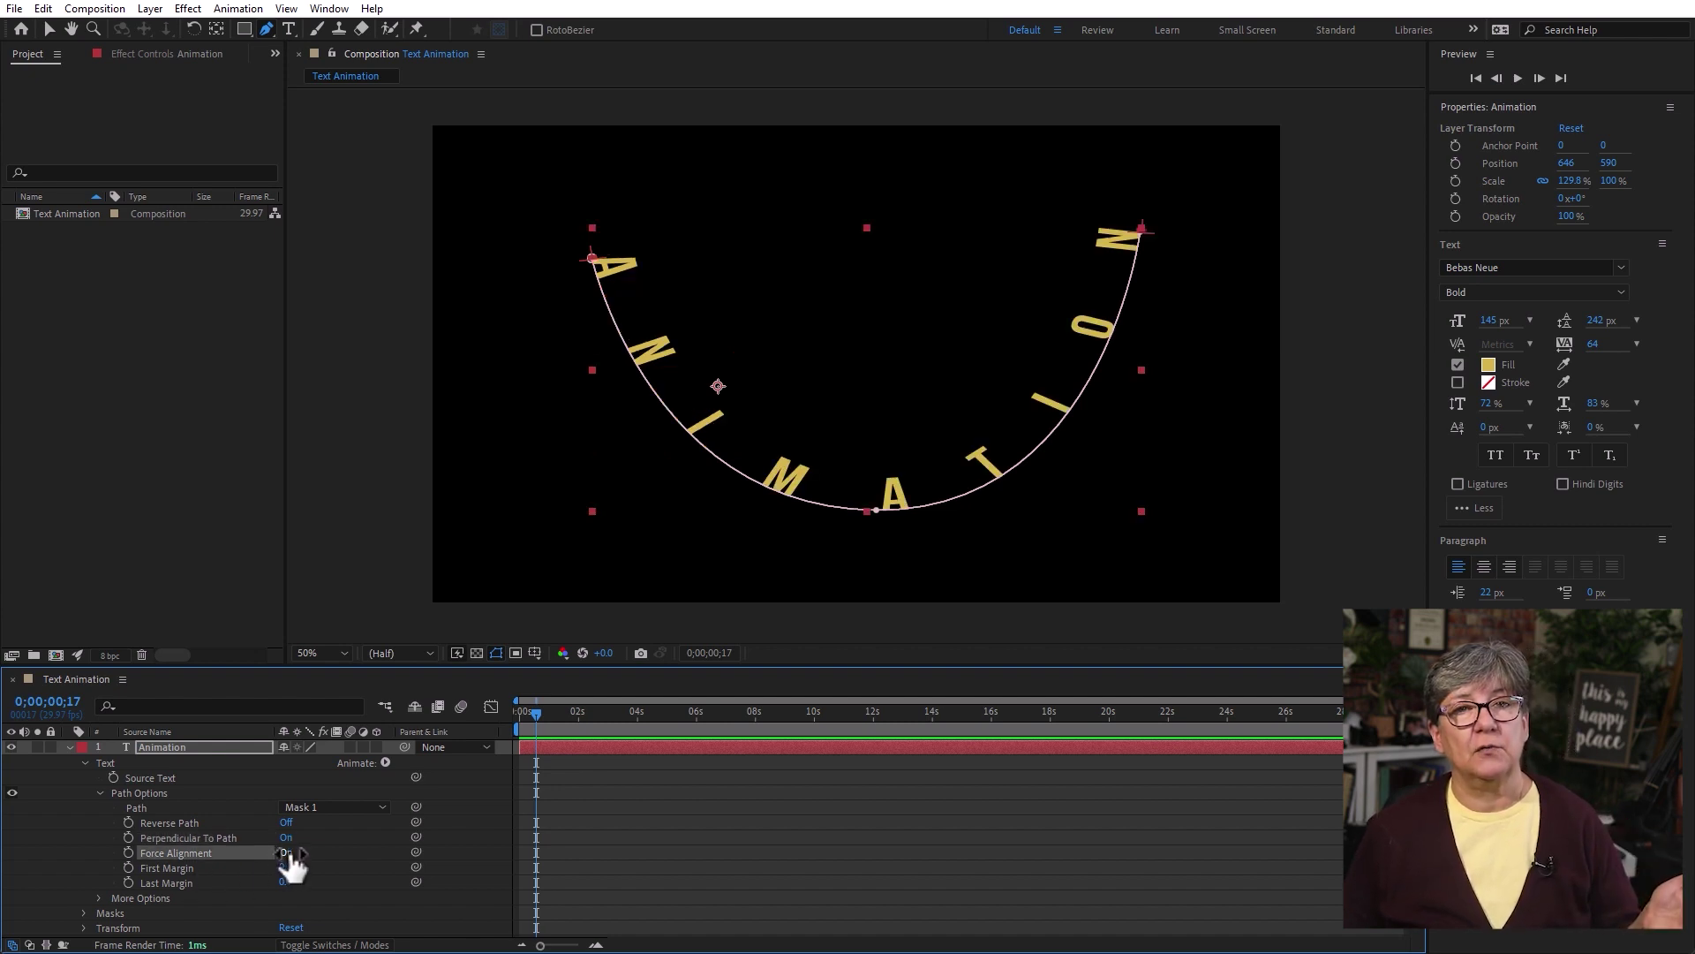
pyautogui.click(286, 853)
pyautogui.click(286, 853)
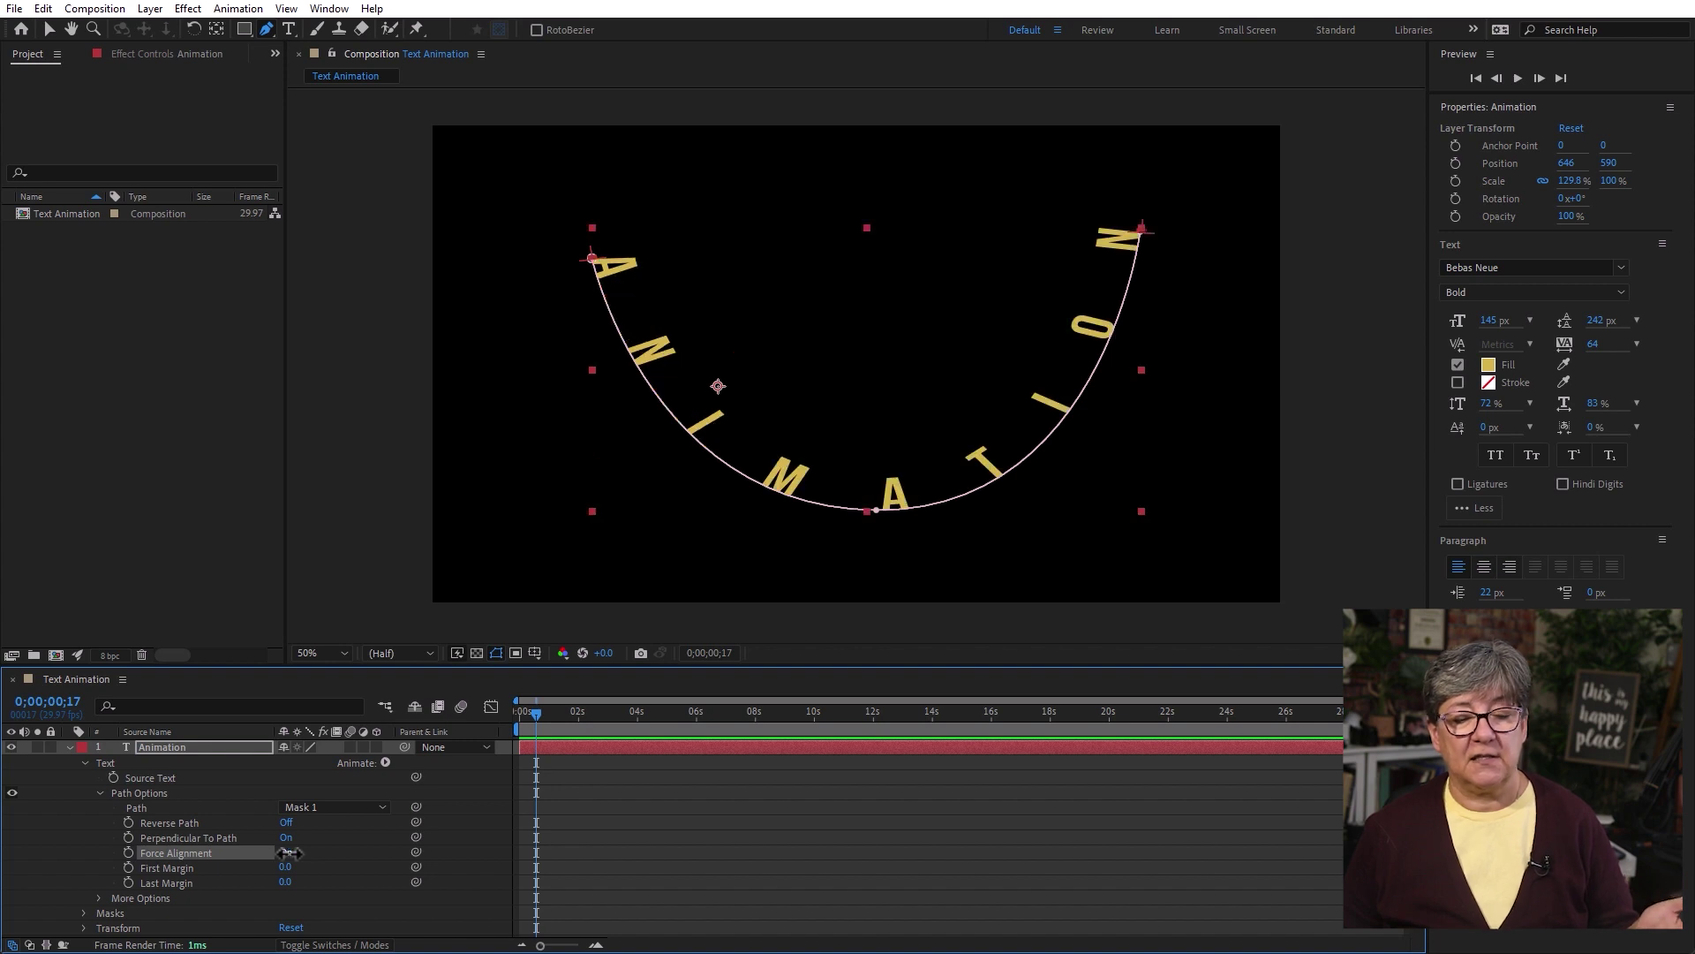
pyautogui.click(288, 852)
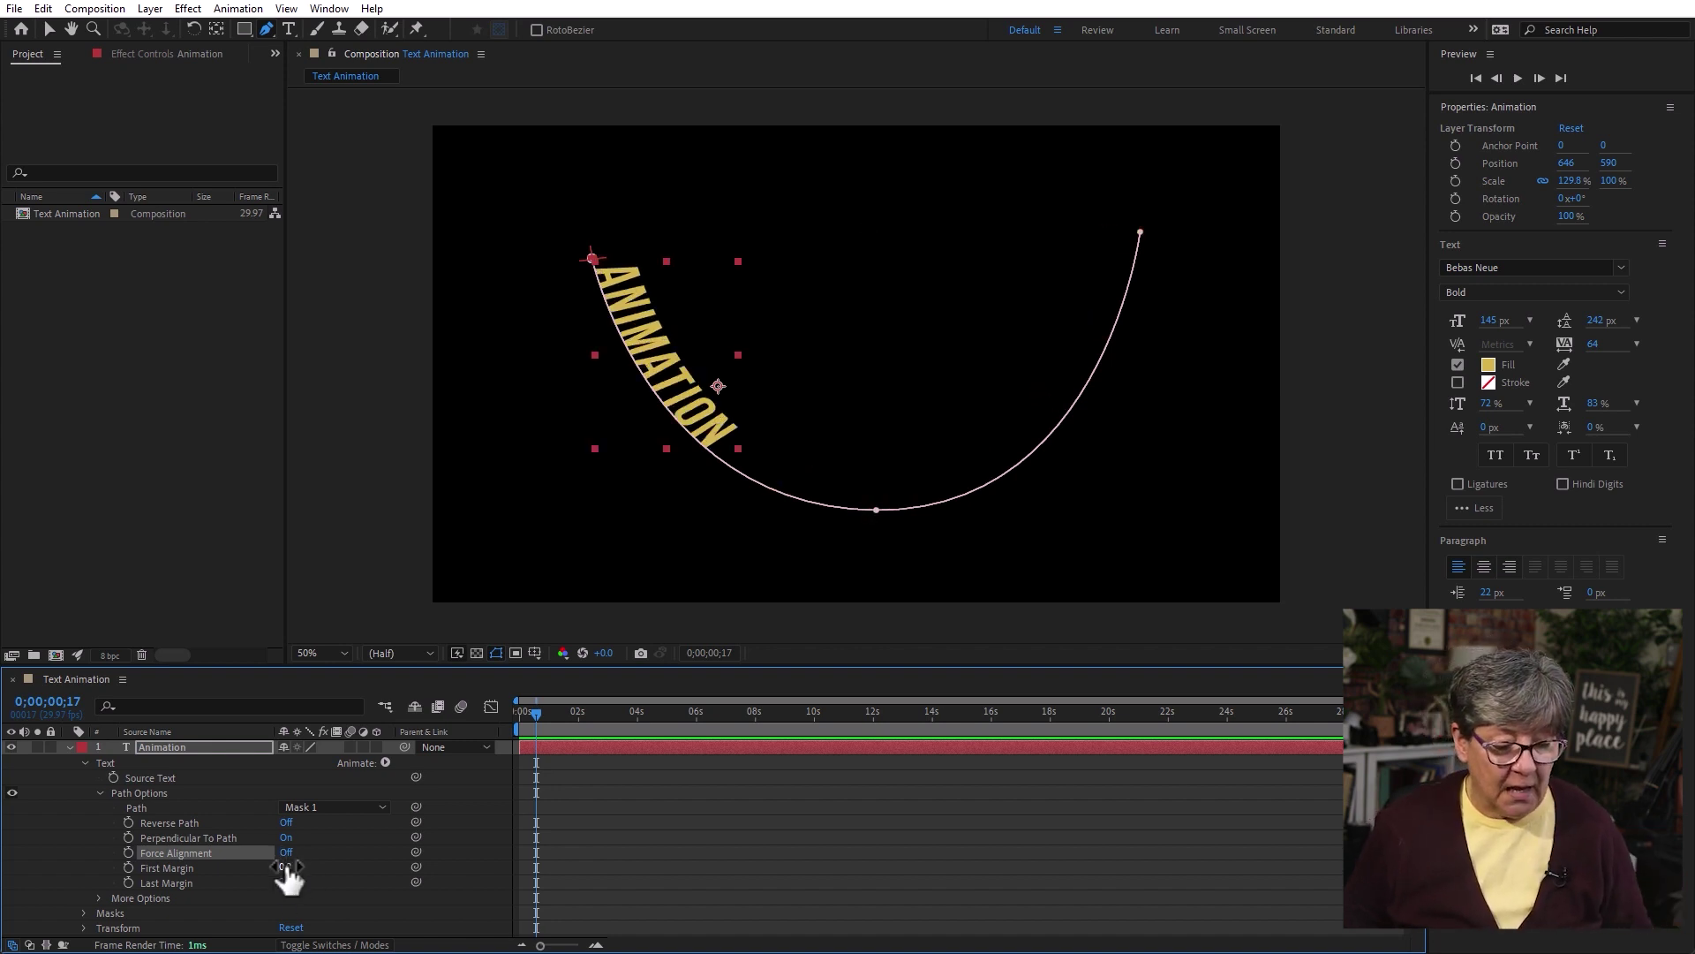
# Try path margins of -67 and 176 with left alignment, and of -92 and 37 with centred text
pyautogui.moveTo(285, 866); pyautogui.dragTo(92, 727)
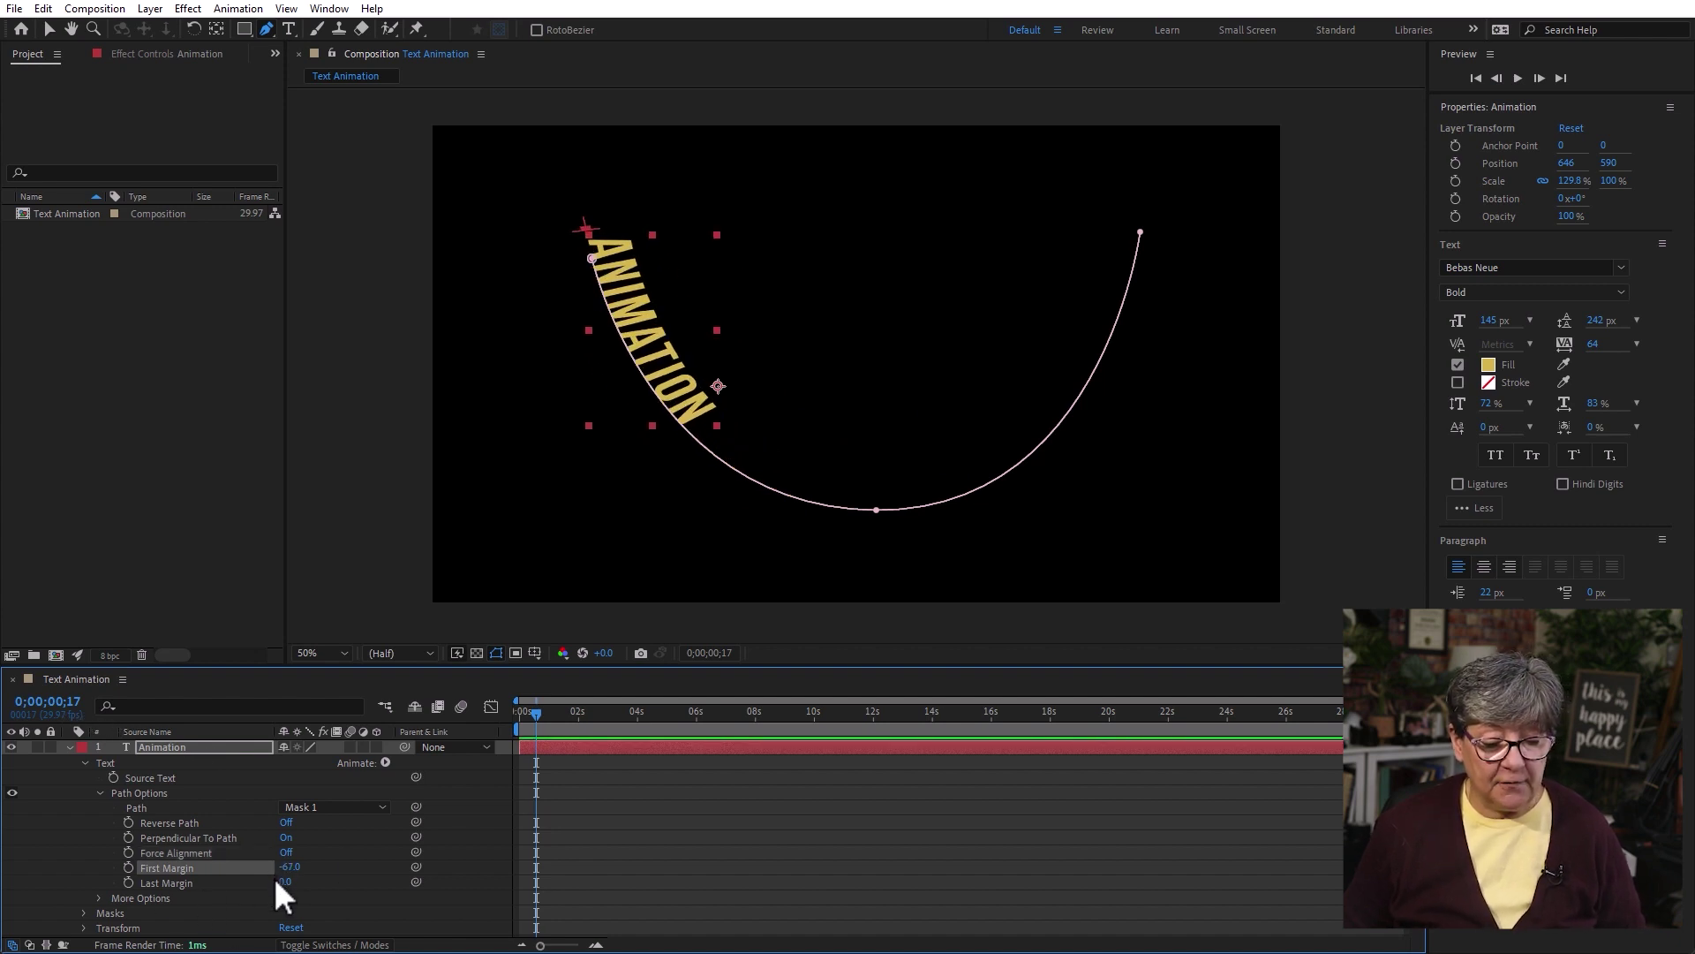
pyautogui.moveTo(284, 882); pyautogui.dragTo(429, 879)
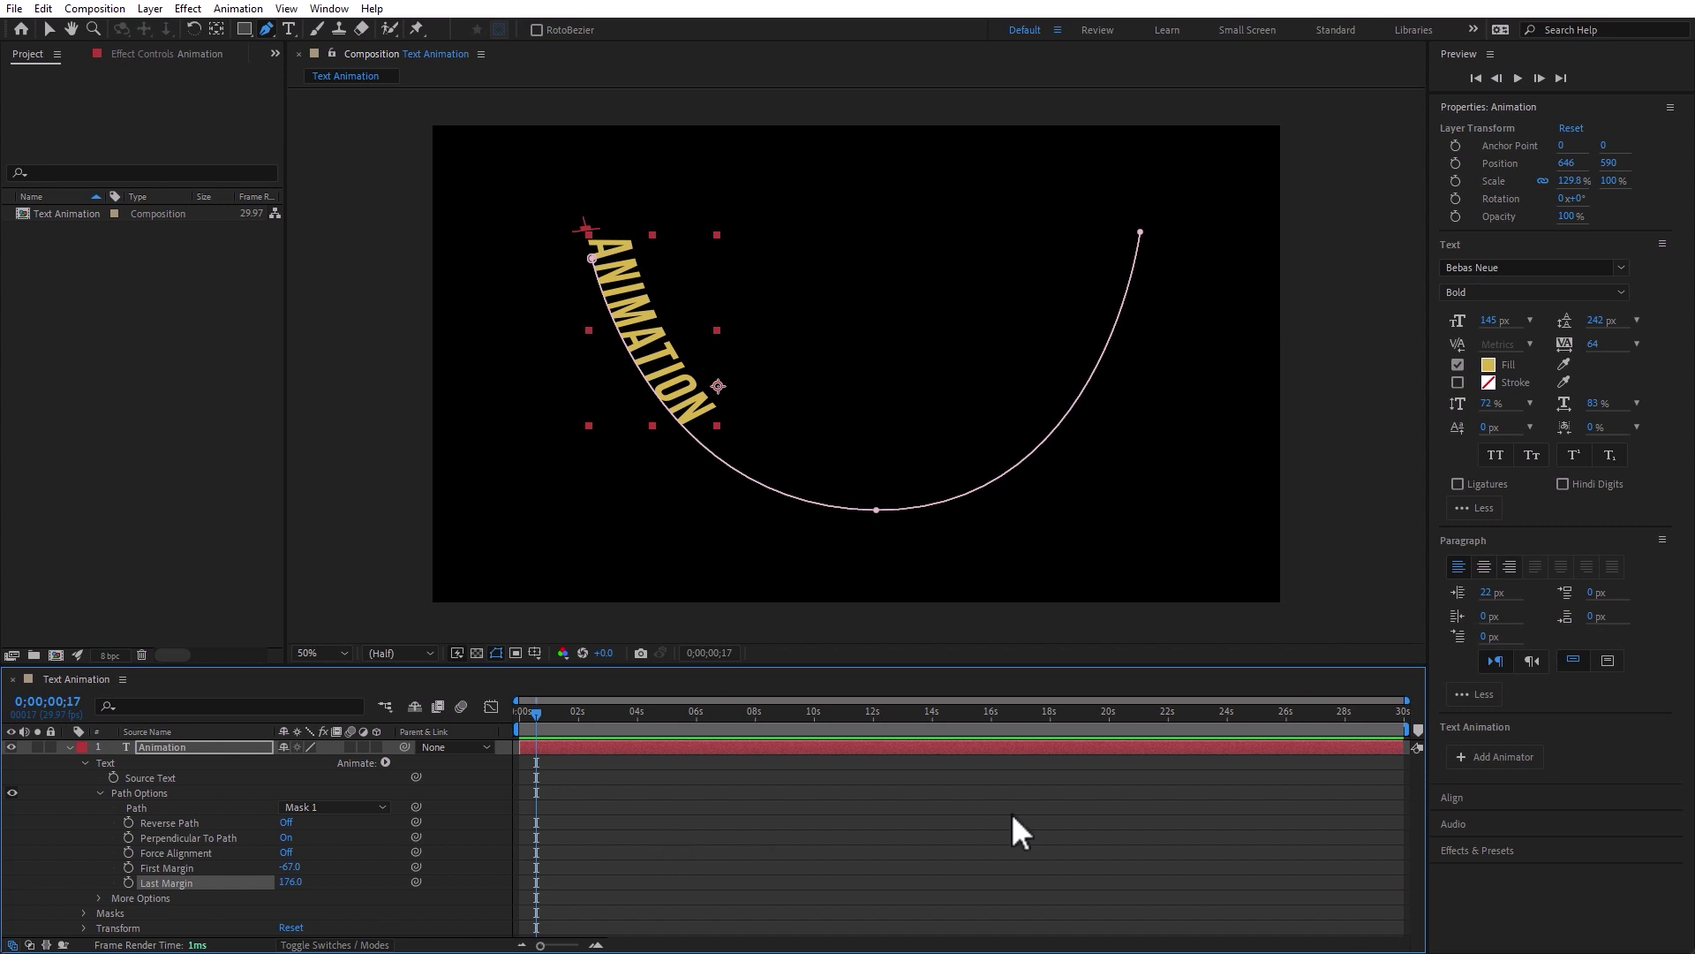
pyautogui.click(1484, 567)
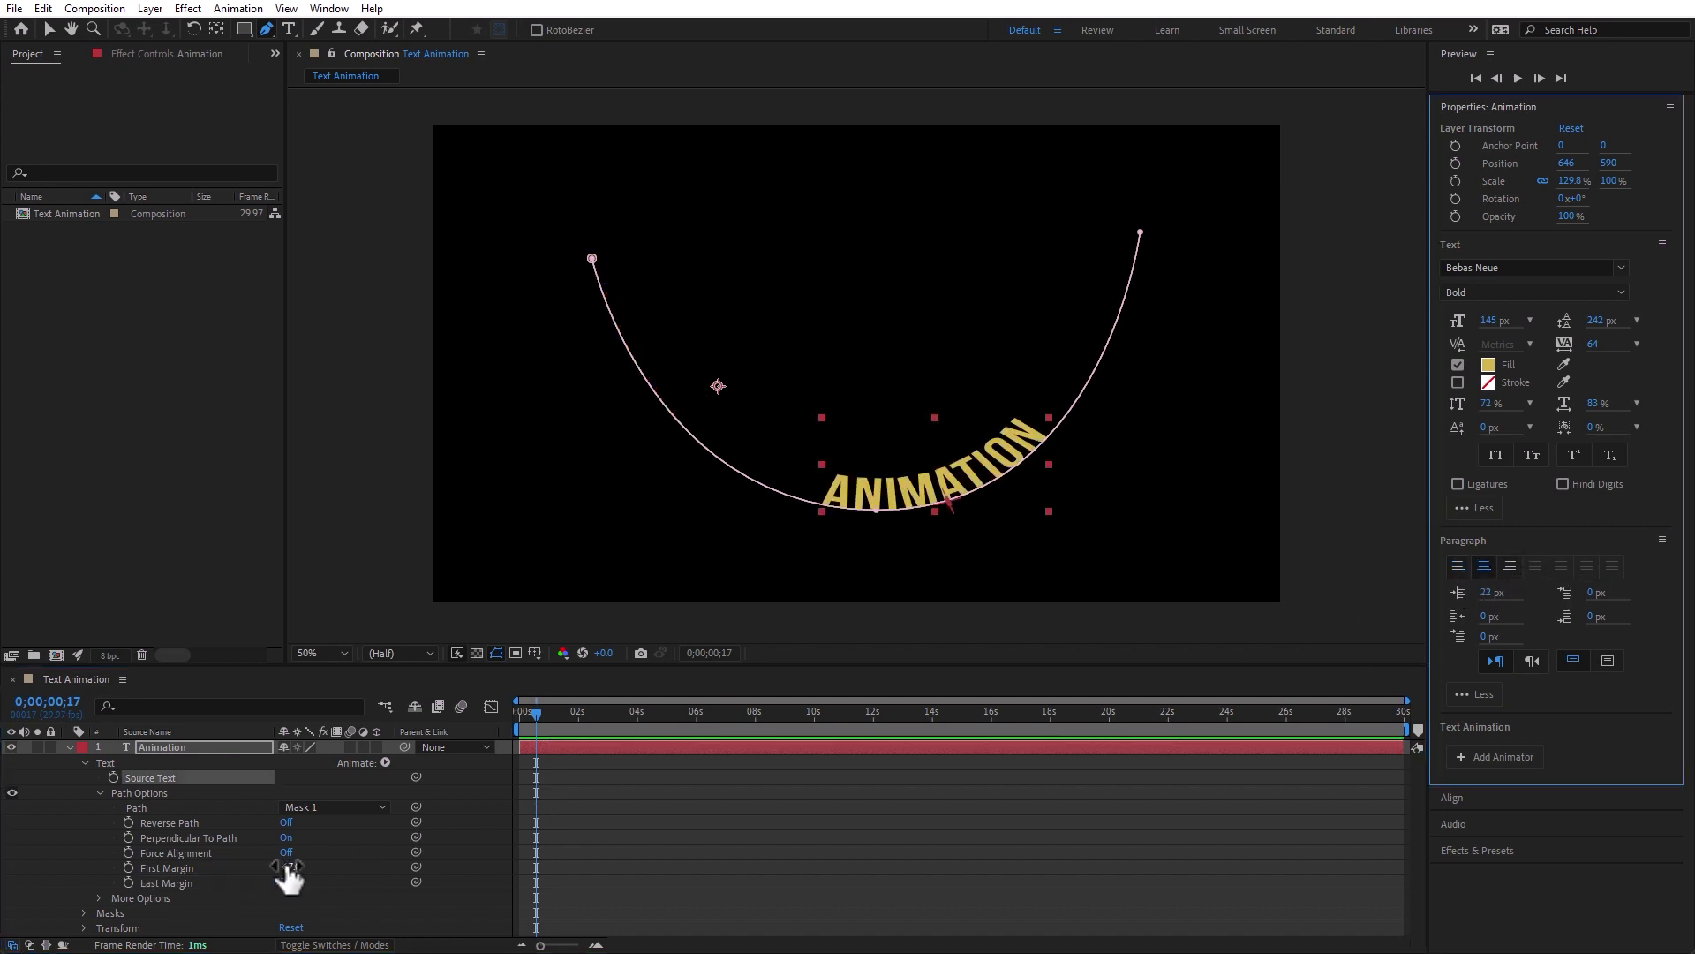
pyautogui.moveTo(289, 867); pyautogui.dragTo(938, 673)
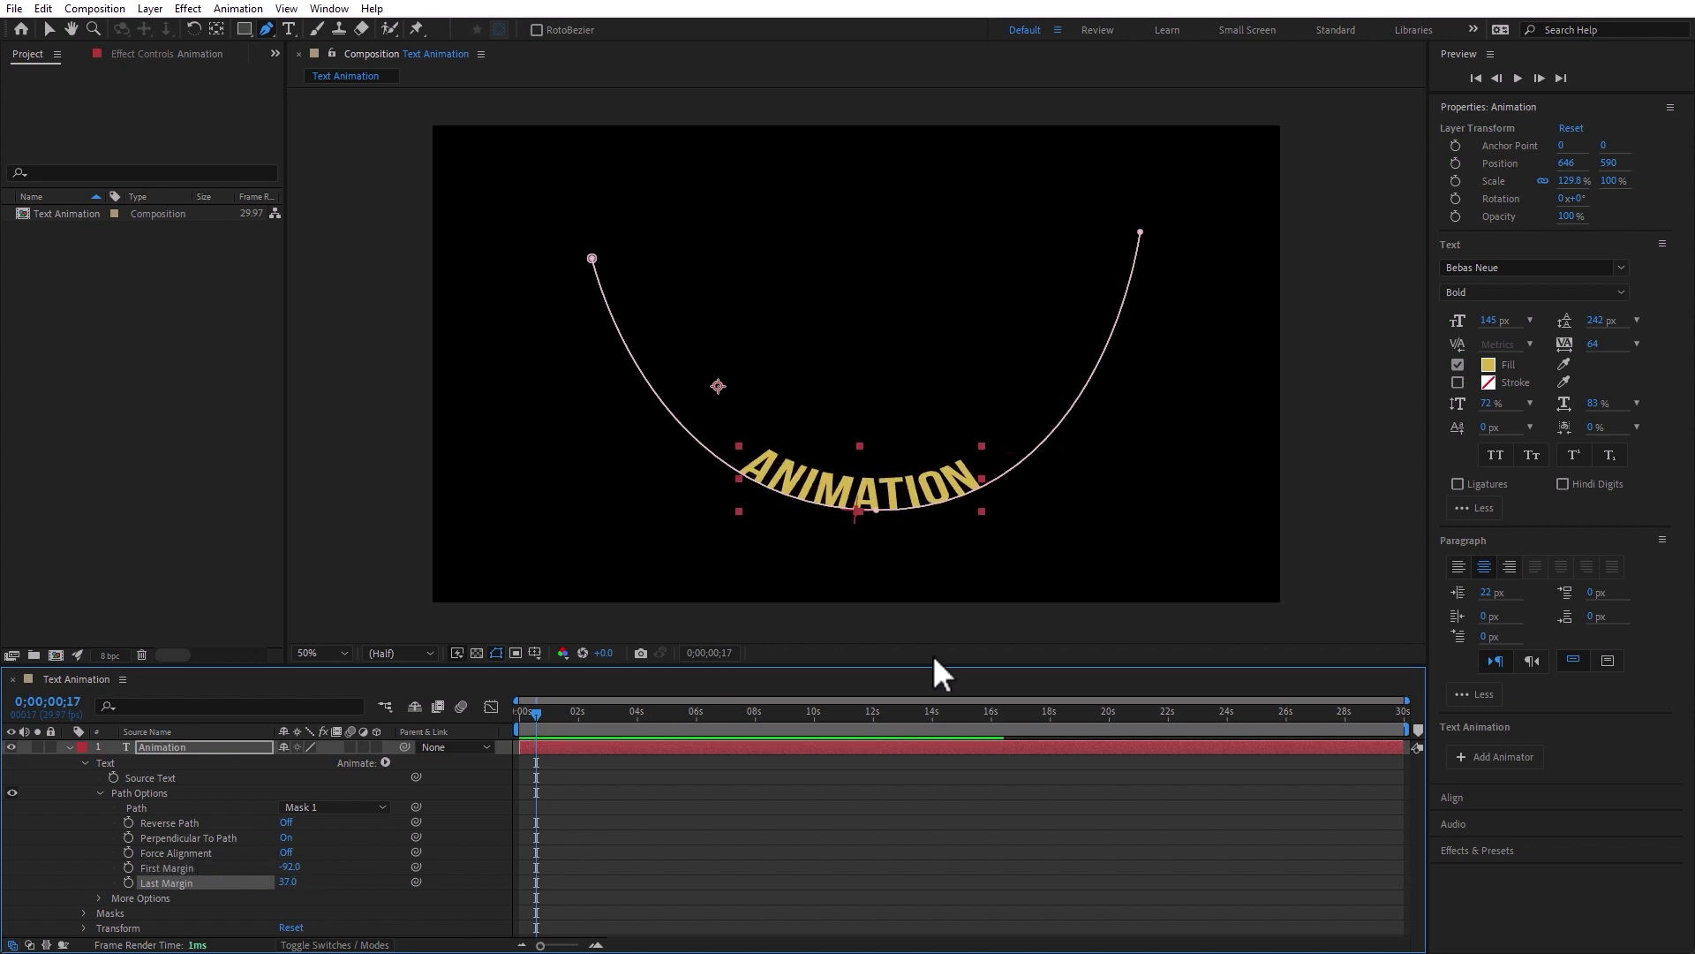
# Try right alignment with a Last Margin of -214, and return the text to left alignment
pyautogui.click(1509, 566)
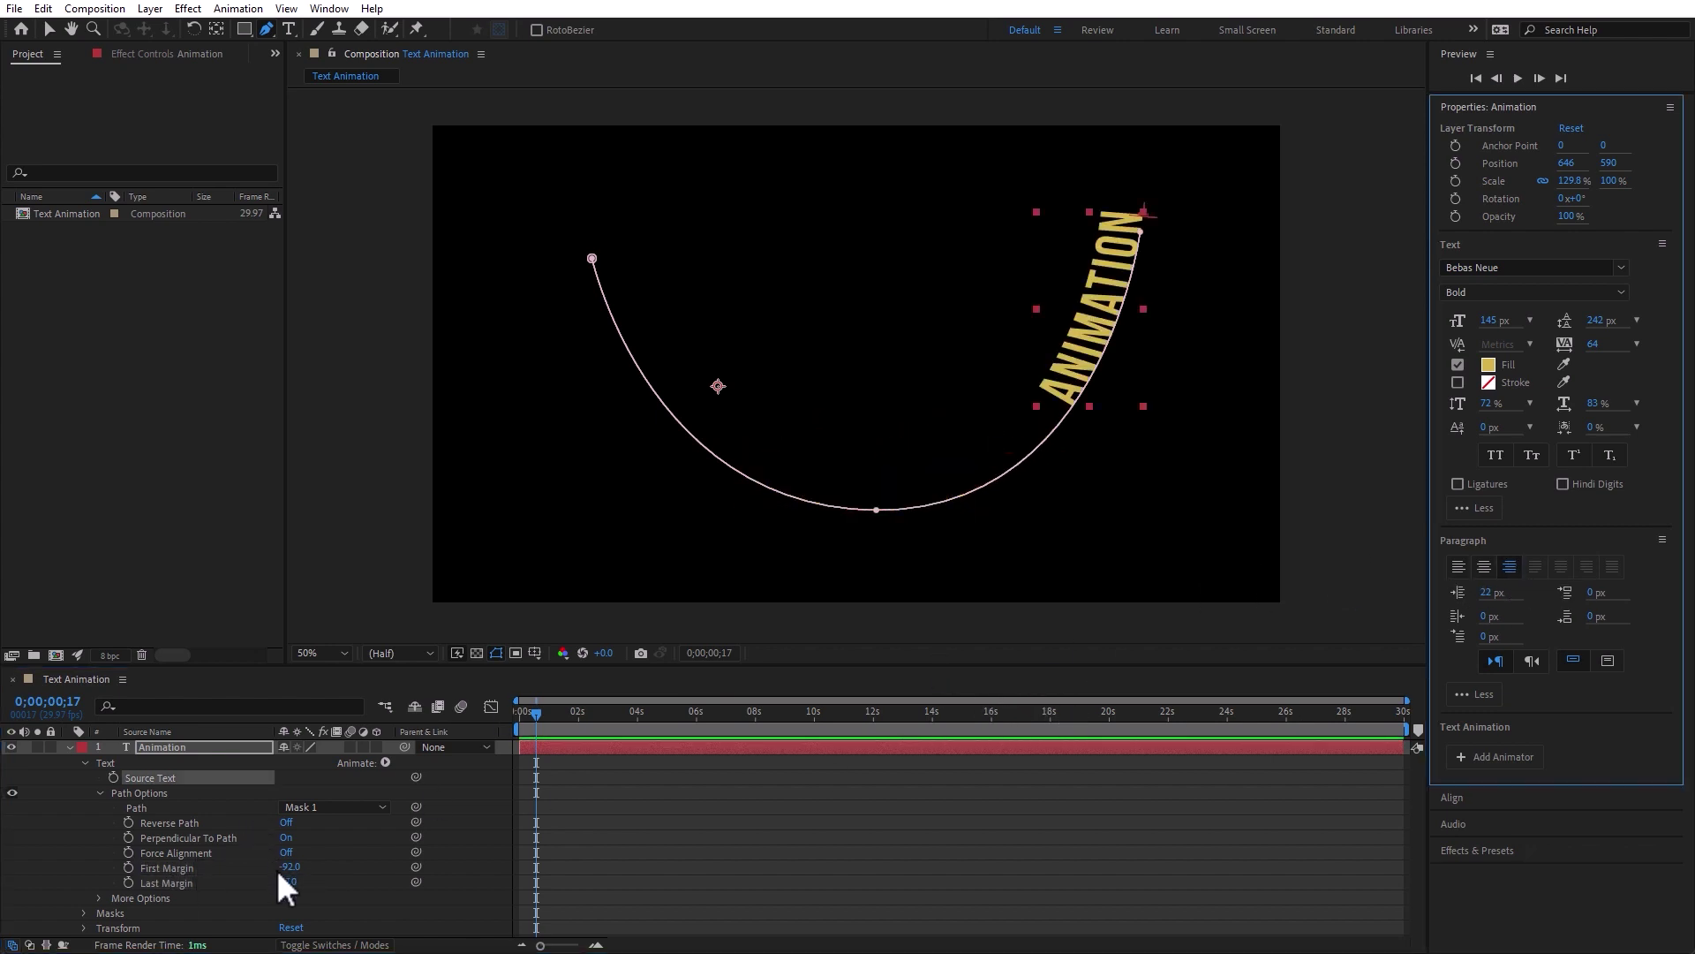
pyautogui.moveTo(287, 882); pyautogui.dragTo(88, 898)
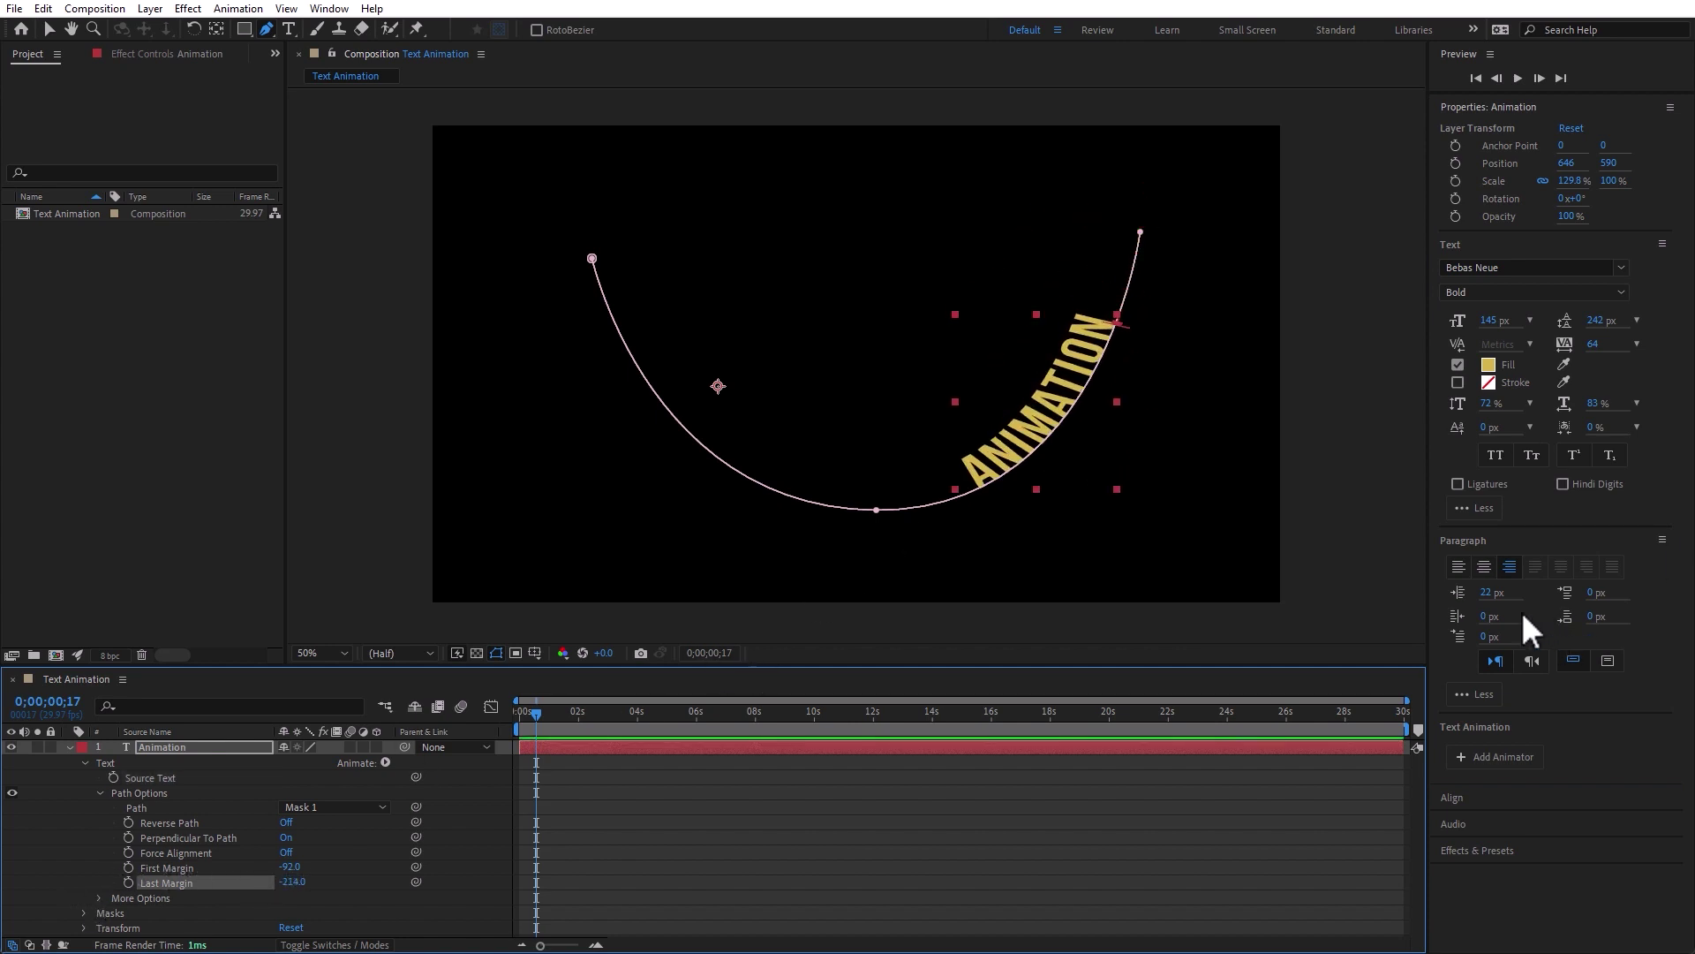
pyautogui.click(1458, 566)
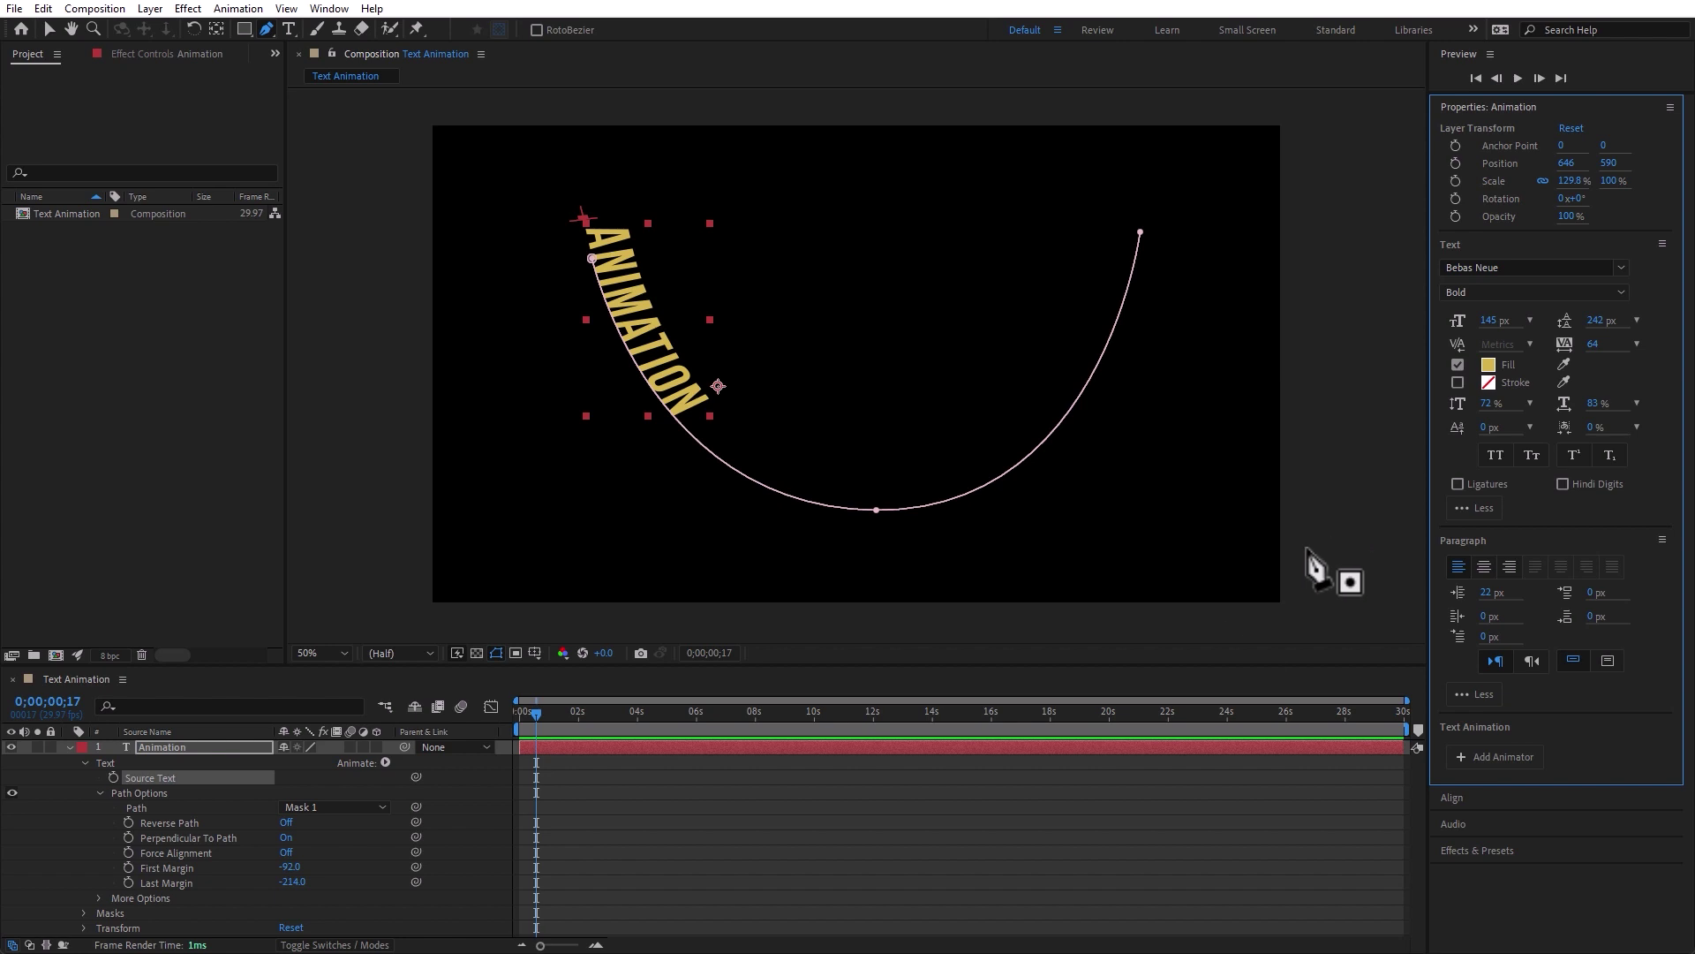
# Turn Force Alignment on and keyframe First Margin at 799 and Last Margin at -847 at 0;00;00;17
pyautogui.click(286, 852)
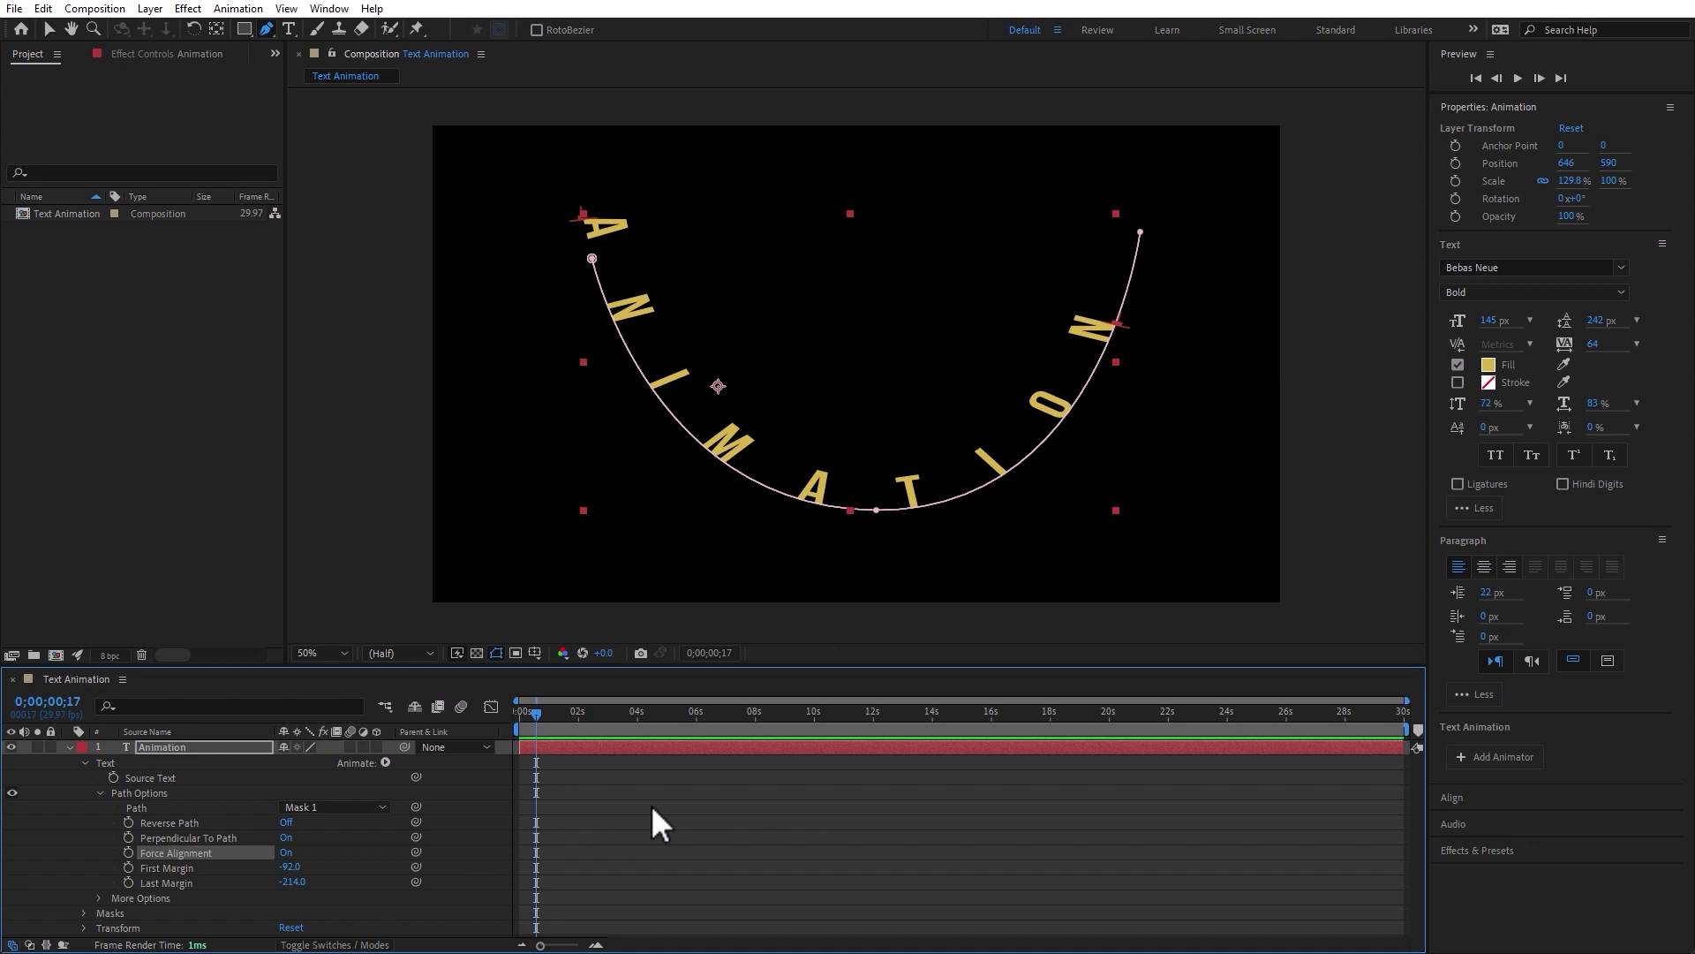
pyautogui.moveTo(286, 868); pyautogui.dragTo(1027, 819)
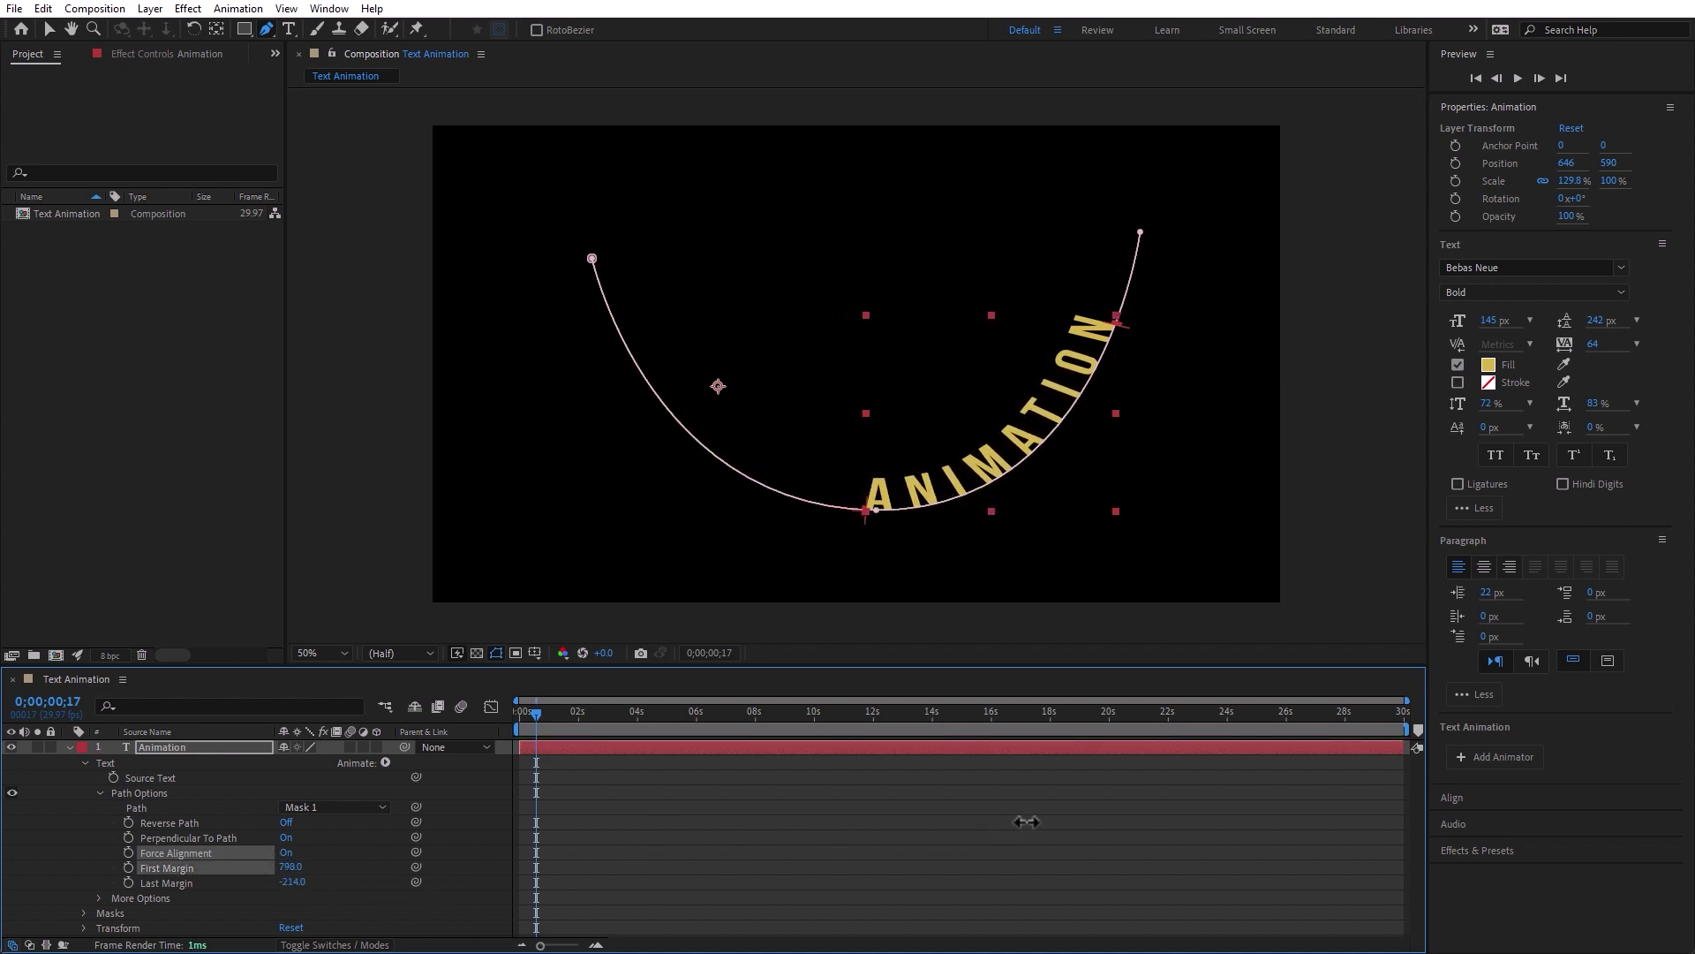
pyautogui.moveTo(289, 881); pyautogui.dragTo(241, 888)
pyautogui.click(129, 867)
pyautogui.click(129, 882)
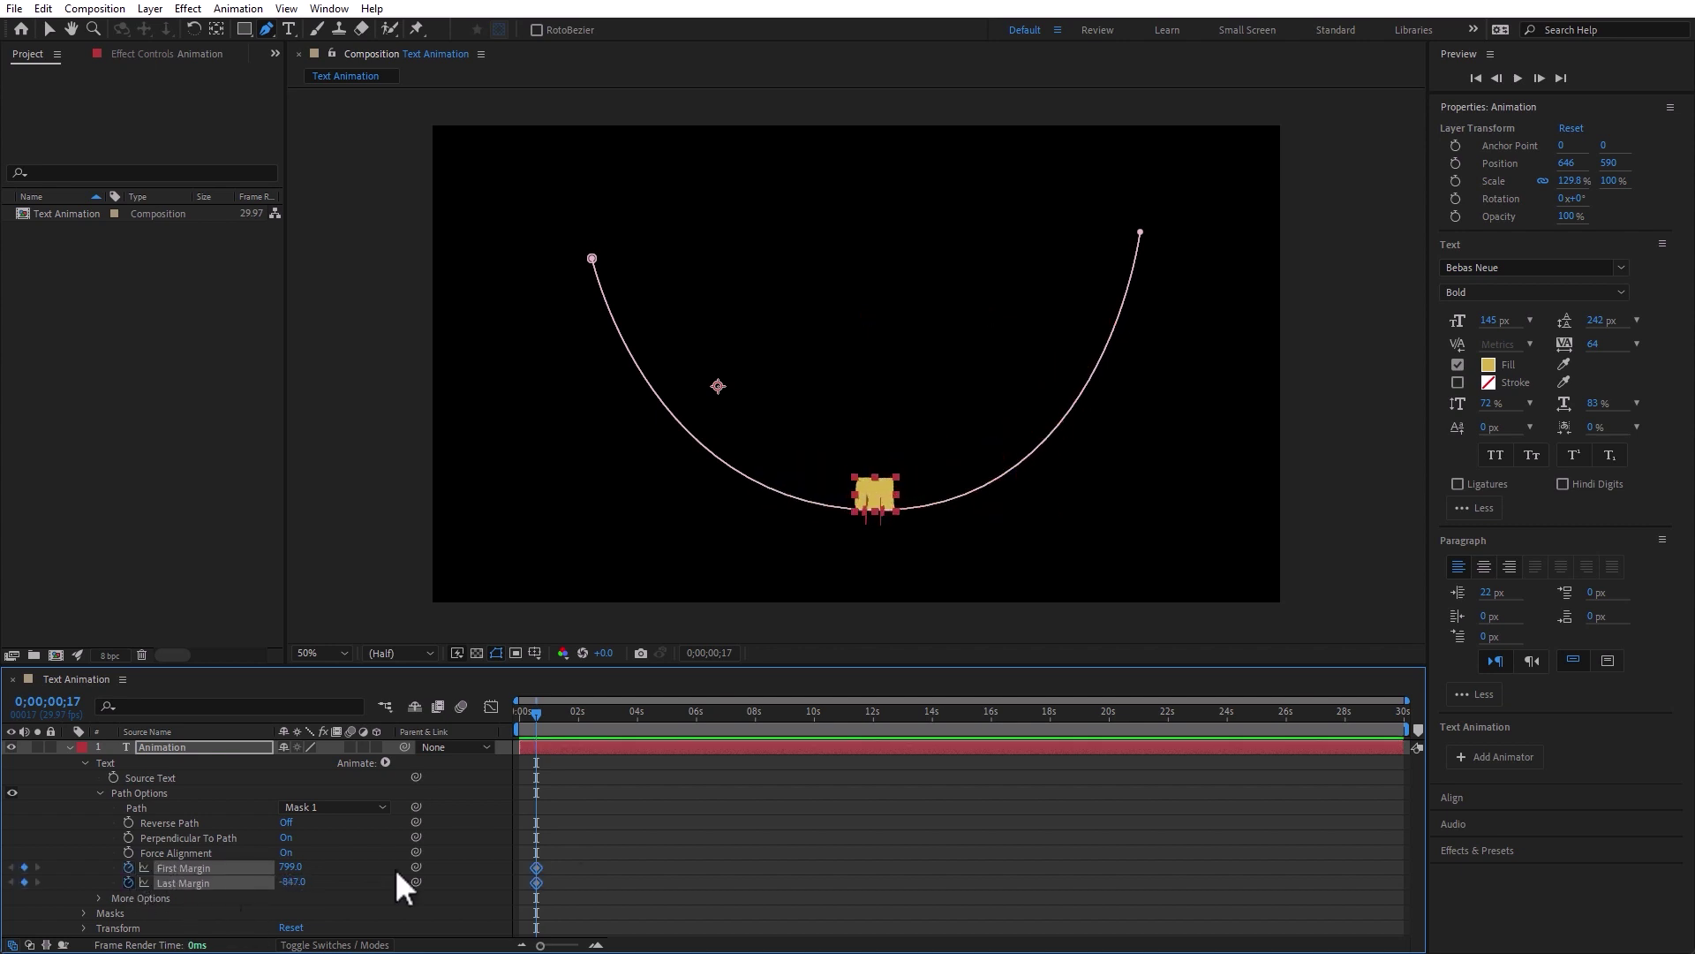
# At 0;00;03;24, keyframe First Margin at 169 and Last Margin at -227 to spread the letters along the path
pyautogui.moveTo(588, 714); pyautogui.dragTo(632, 712)
pyautogui.moveTo(288, 867); pyautogui.dragTo(254, 940)
pyautogui.moveTo(293, 882); pyautogui.dragTo(341, 870)
# Apply Easy Ease to all four First Margin and Last Margin keyframes
pyautogui.moveTo(707, 901); pyautogui.dragTo(514, 828)
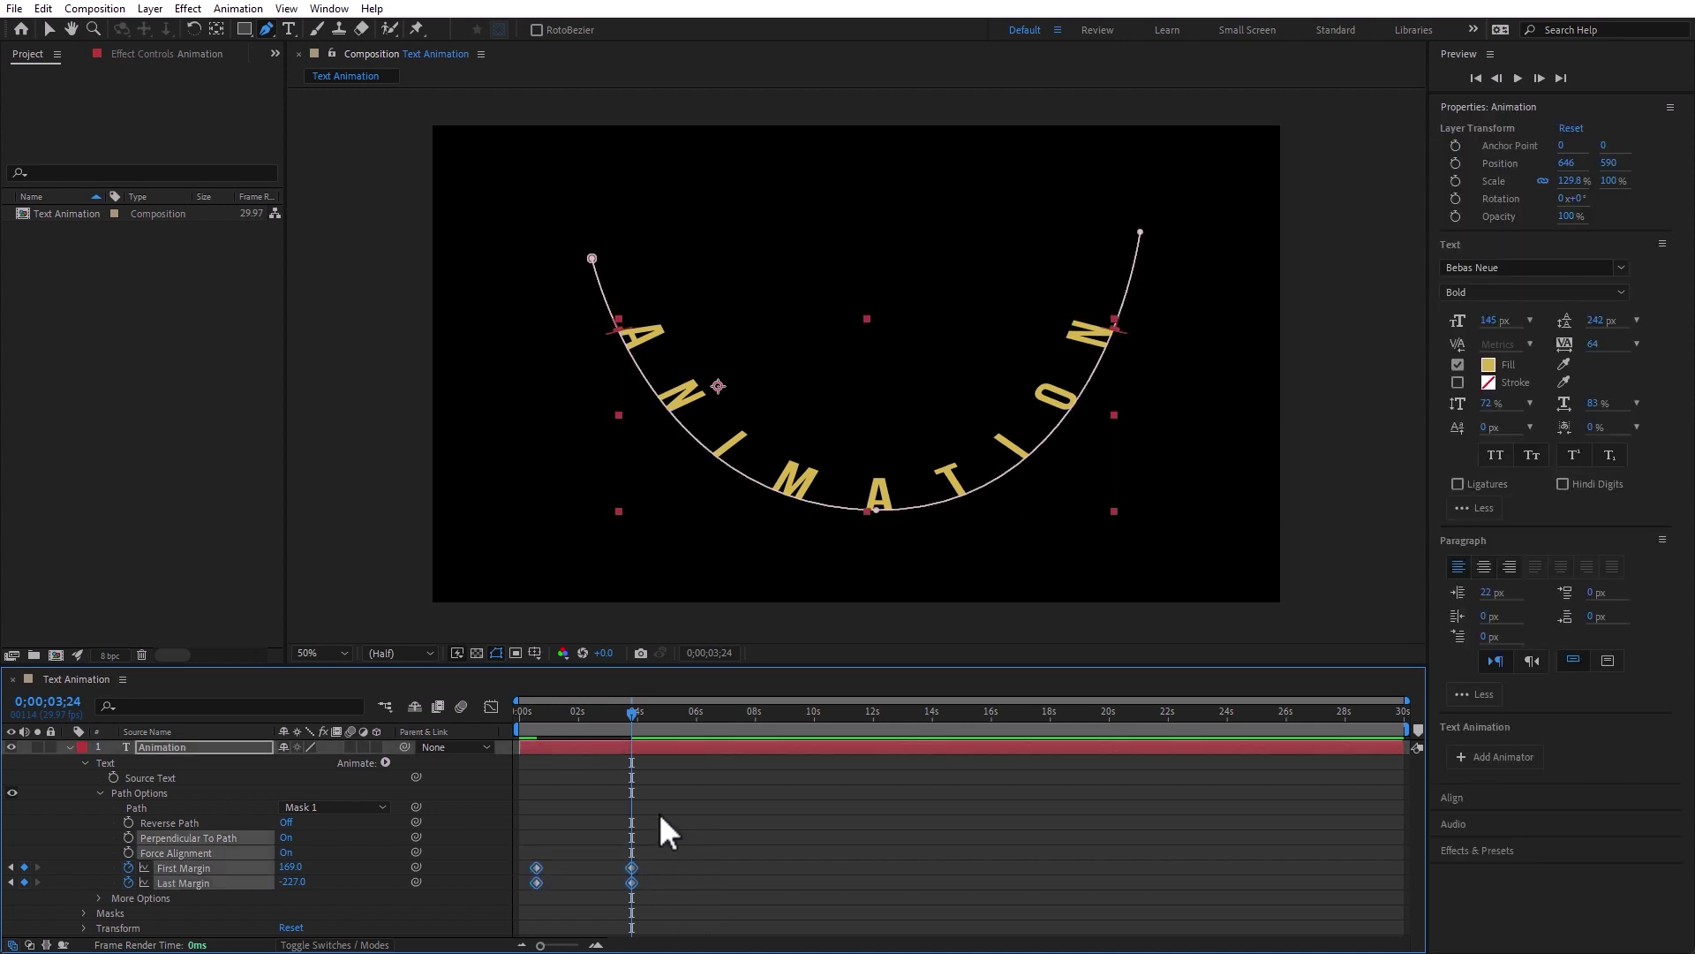
pyautogui.click(248, 8)
pyautogui.moveTo(353, 198)
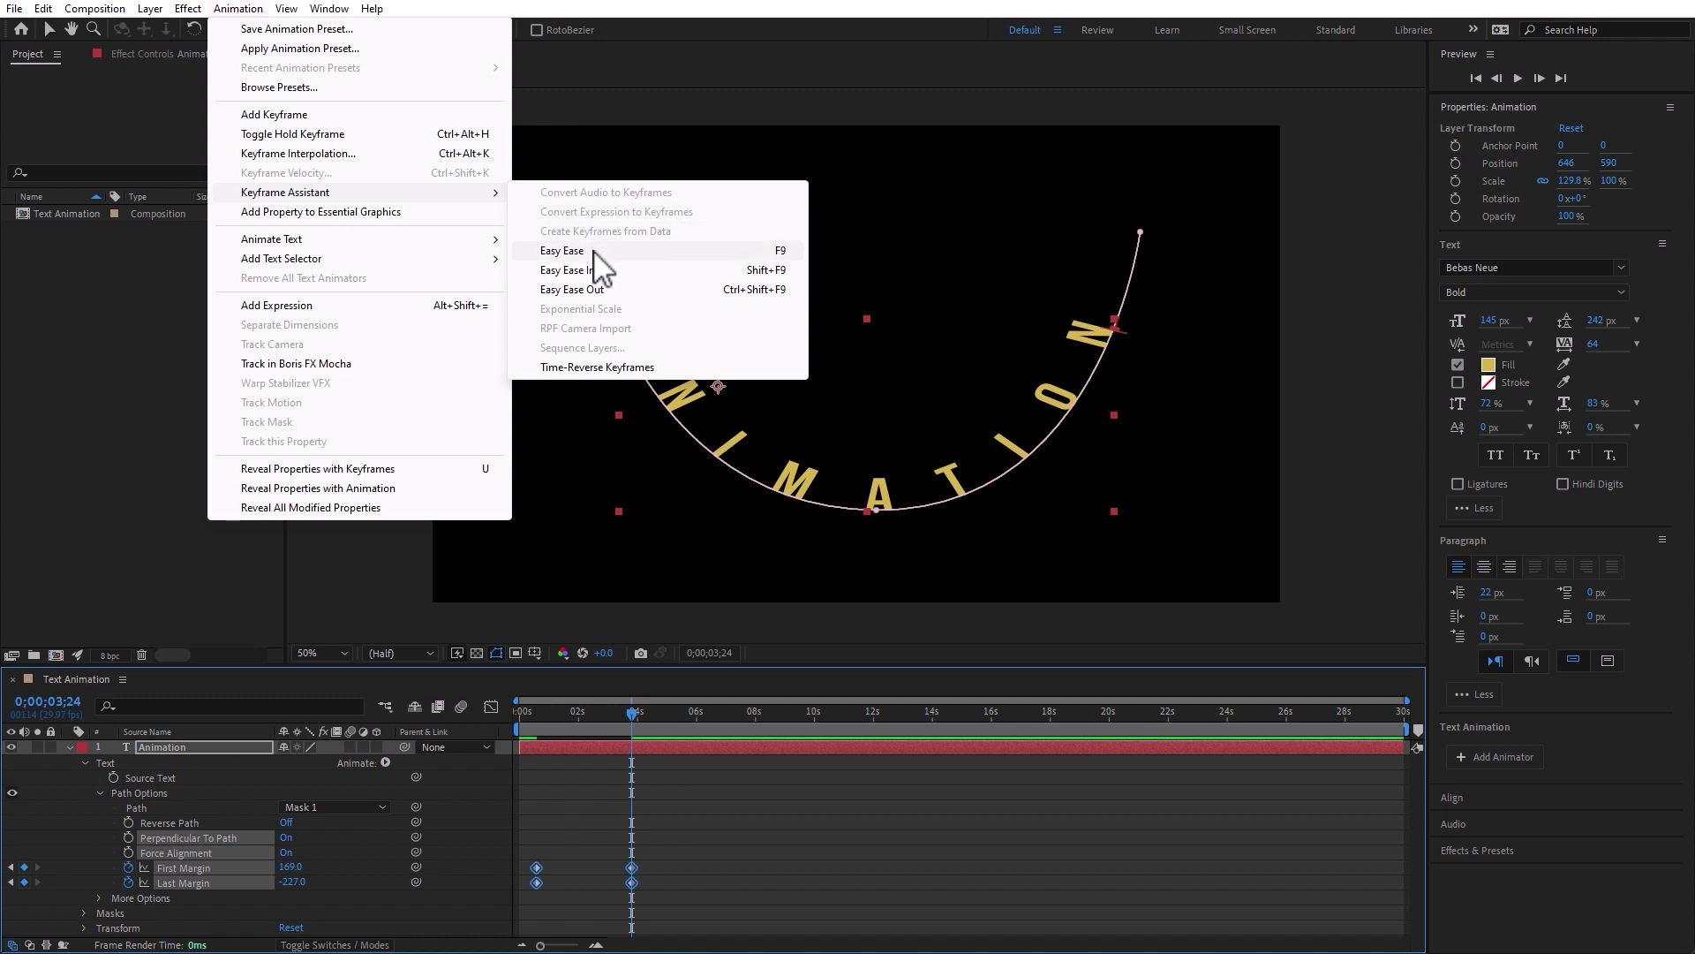
pyautogui.click(593, 252)
pyautogui.click(798, 897)
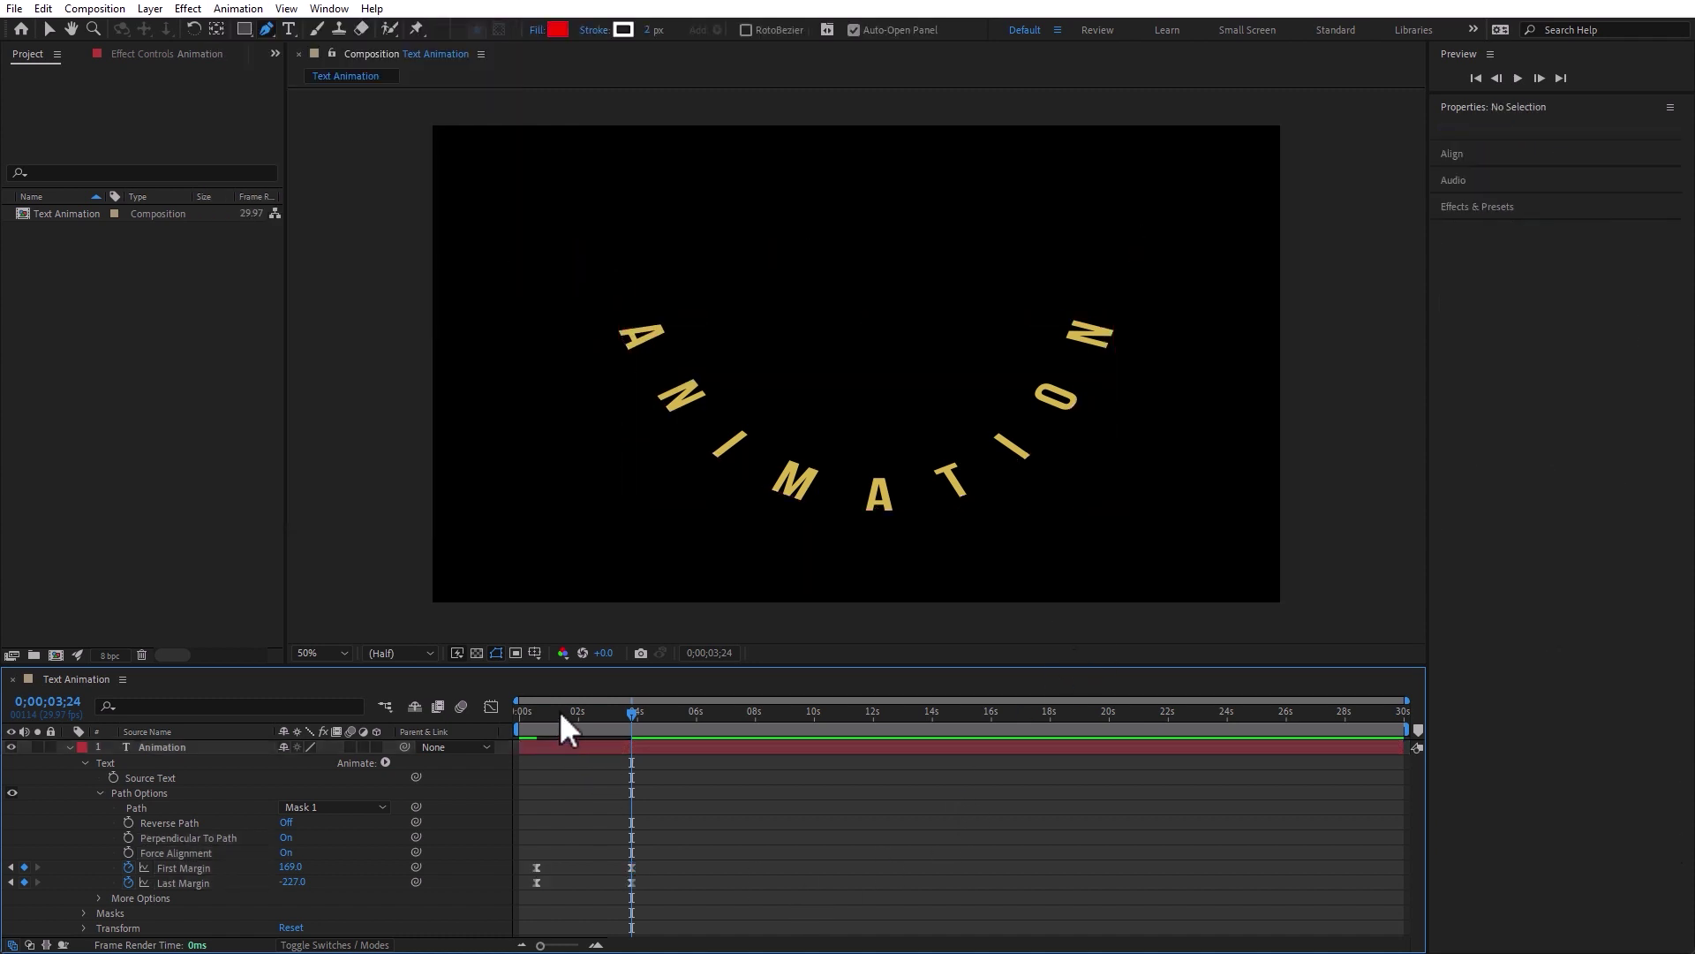
# Preview the margin animation of the path text from near the start of the timeline
pyautogui.moveTo(559, 710); pyautogui.dragTo(528, 713)
pyautogui.press('space')
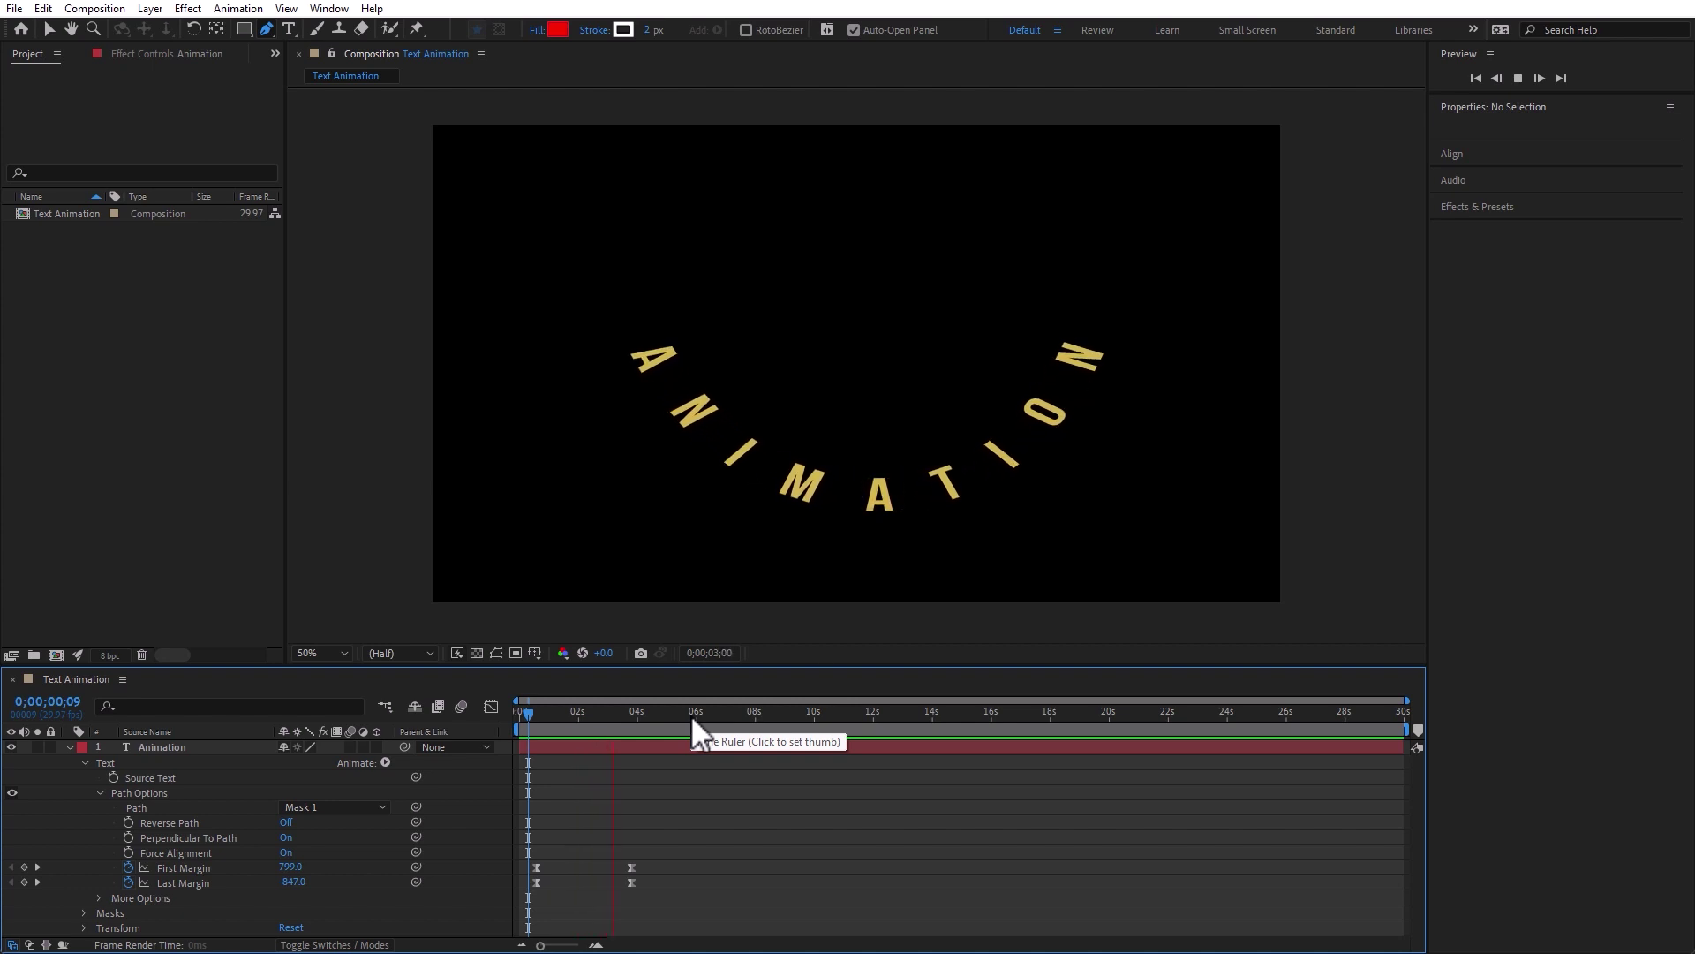
pyautogui.press('space')
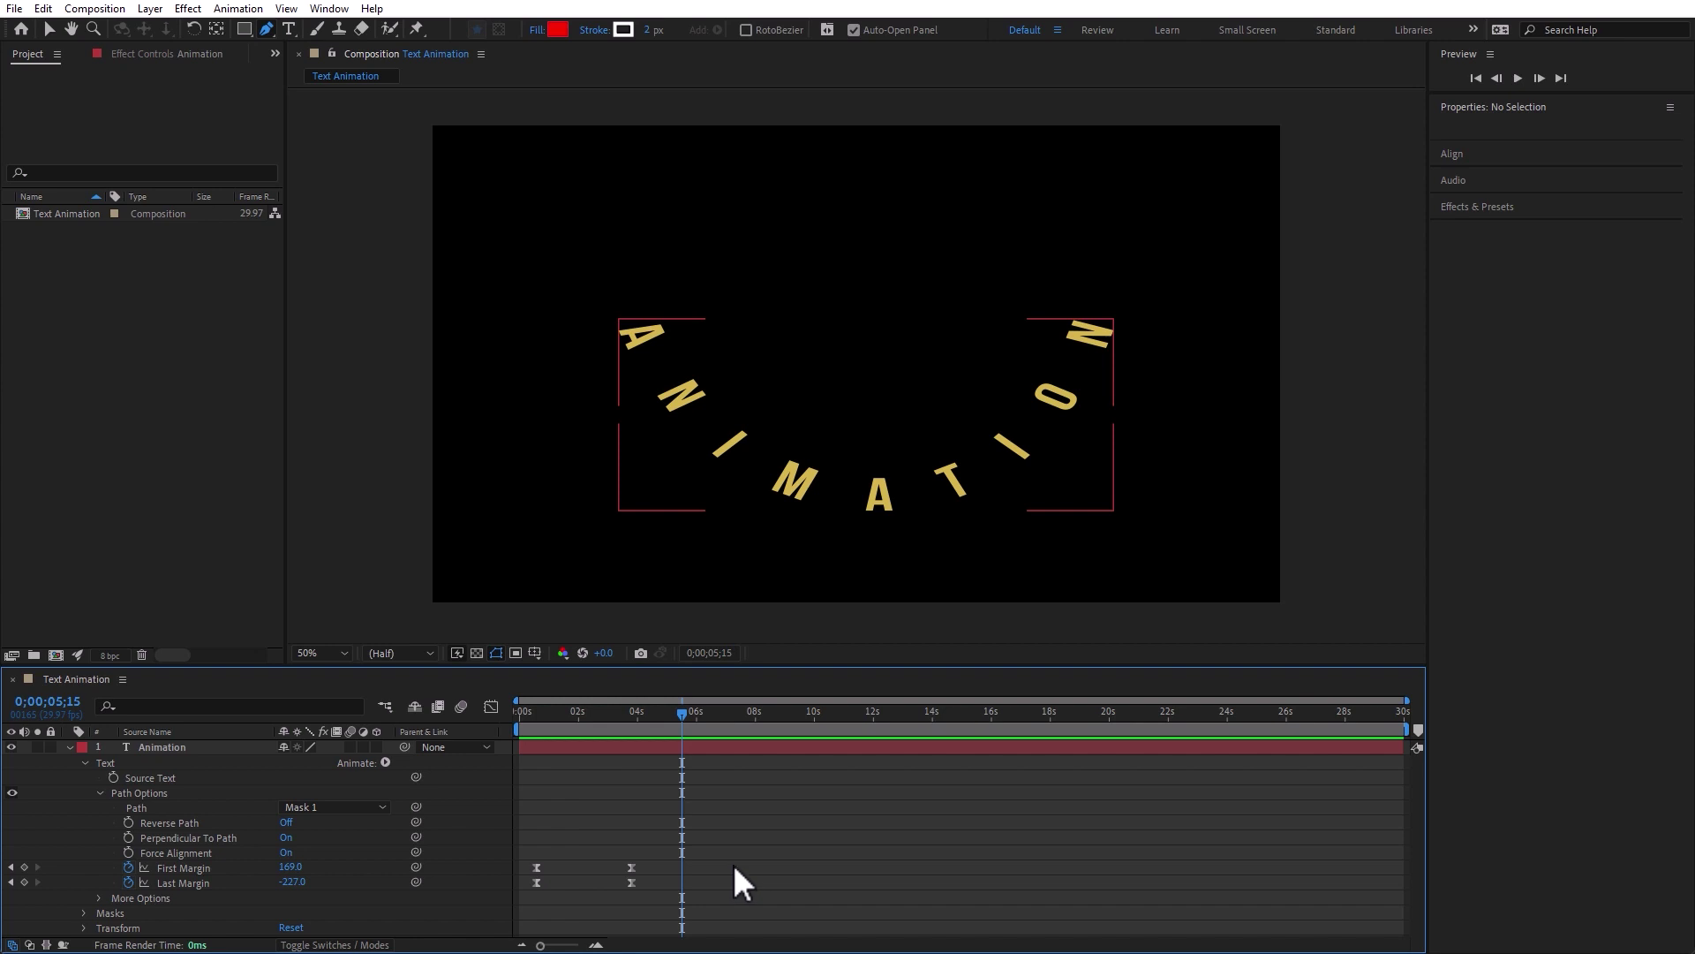
# Reveal Mask 1's Mask Path on the Animation layer and set a keyframe for it at 0;00;04;15
pyautogui.click(186, 747)
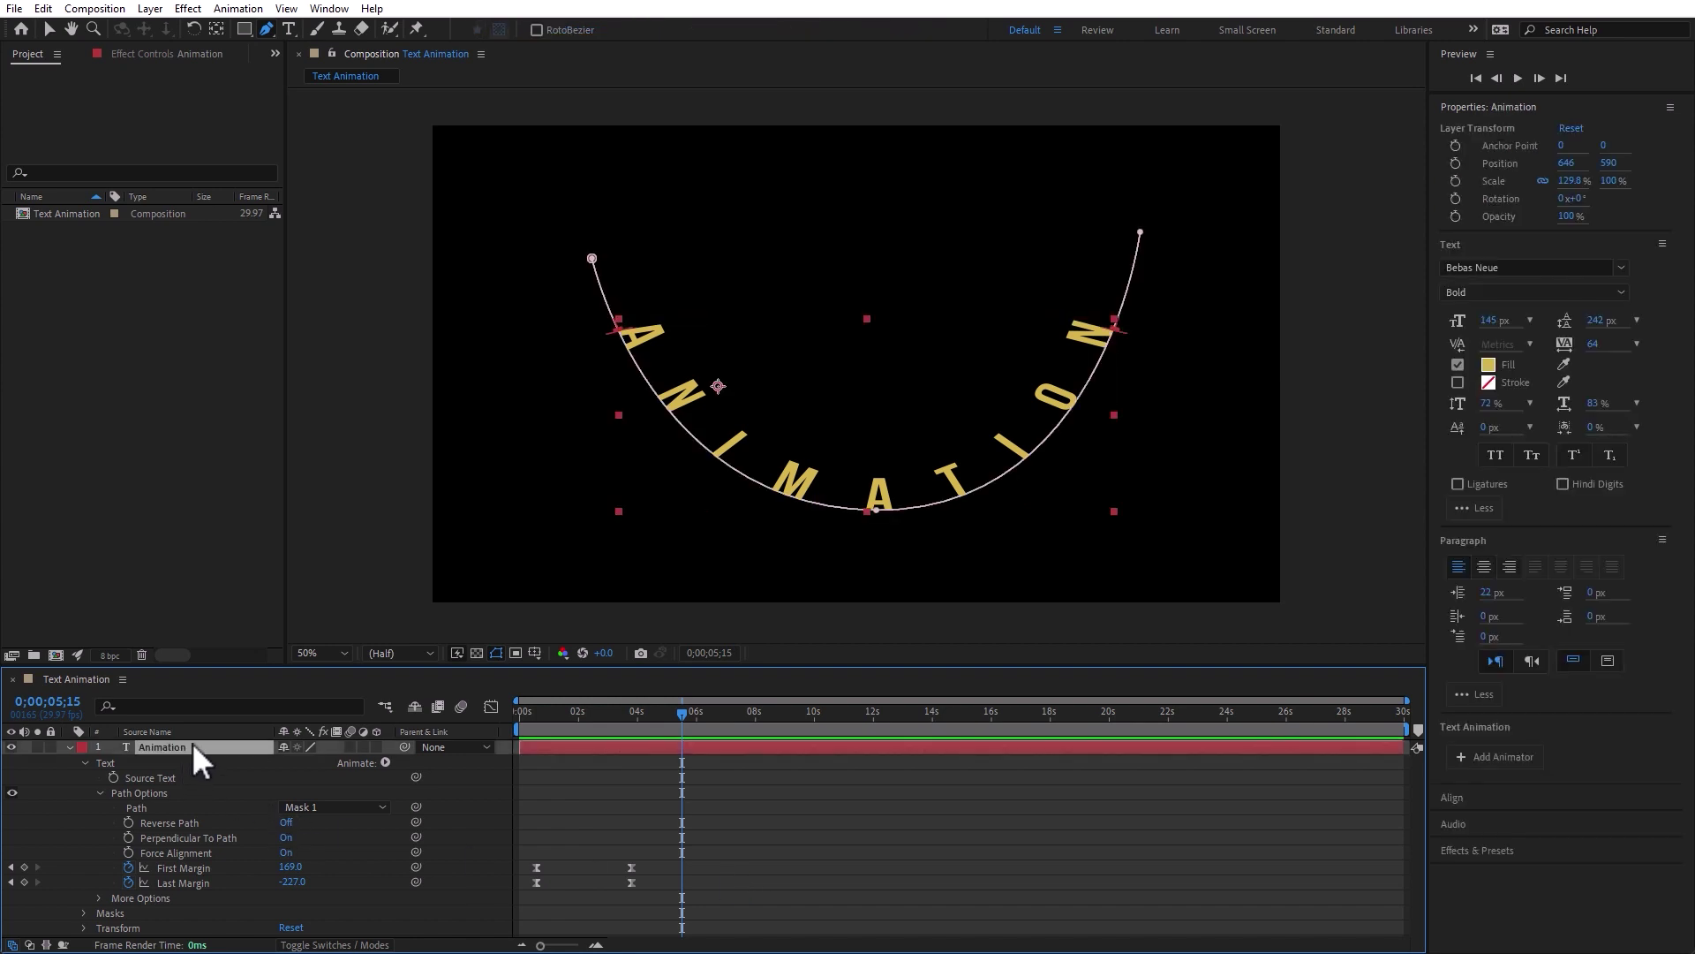
pyautogui.press('m')
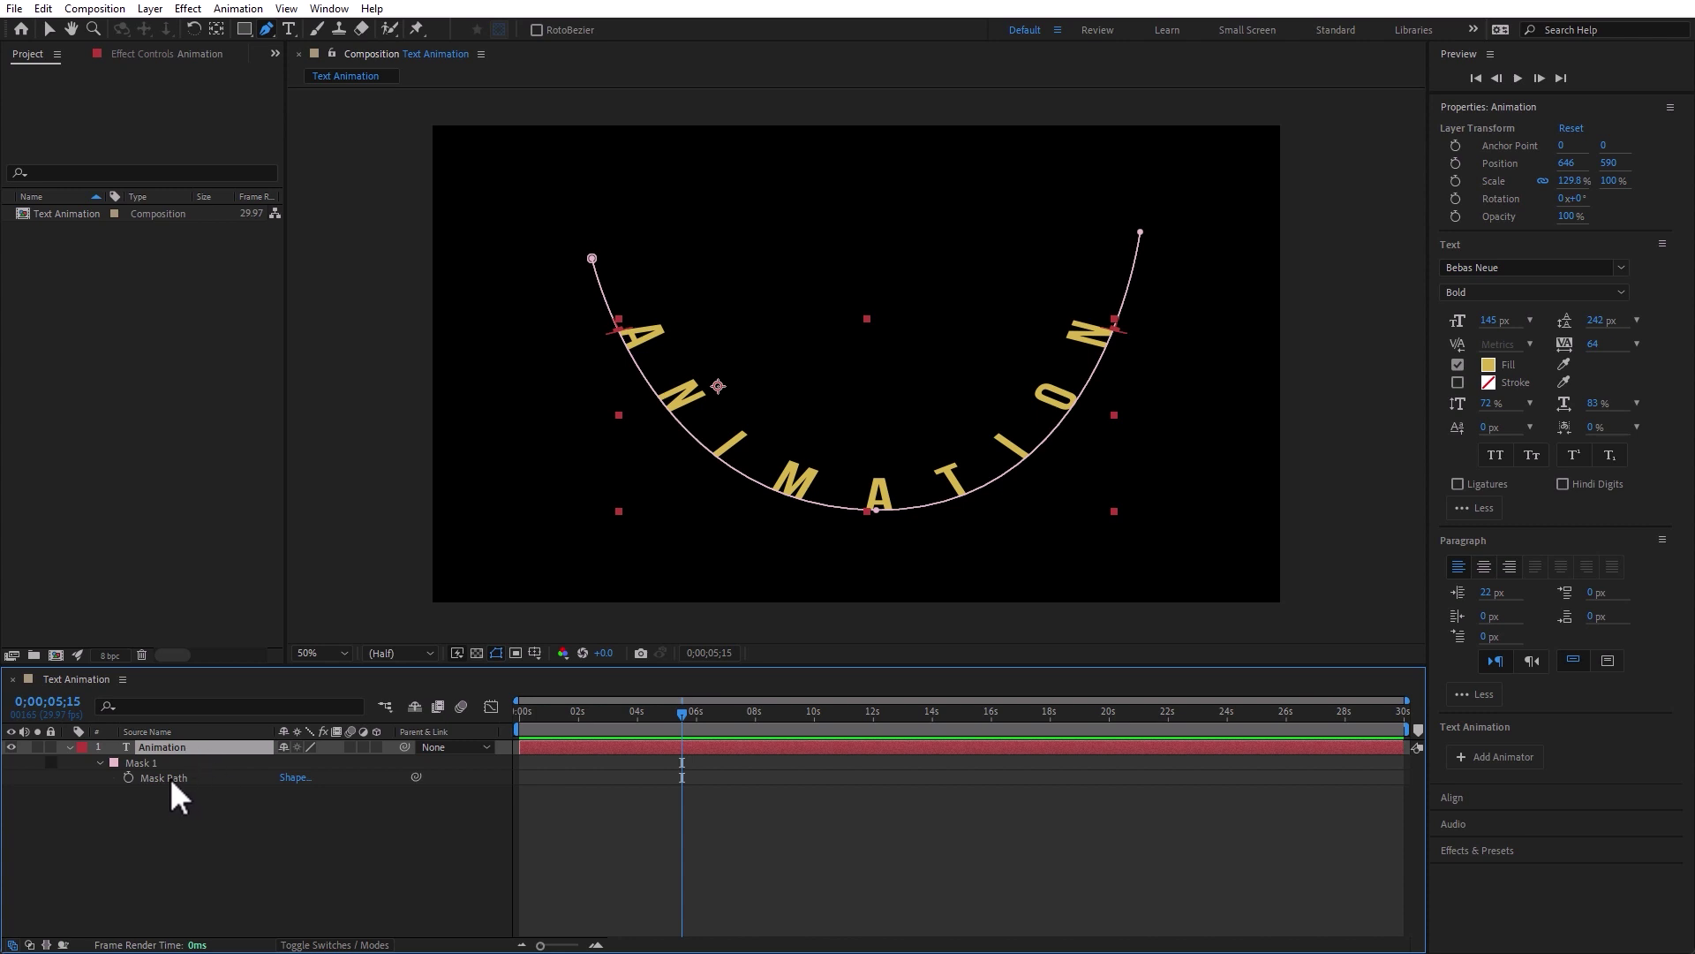
pyautogui.click(169, 777)
pyautogui.moveTo(588, 717); pyautogui.dragTo(652, 729)
pyautogui.click(129, 777)
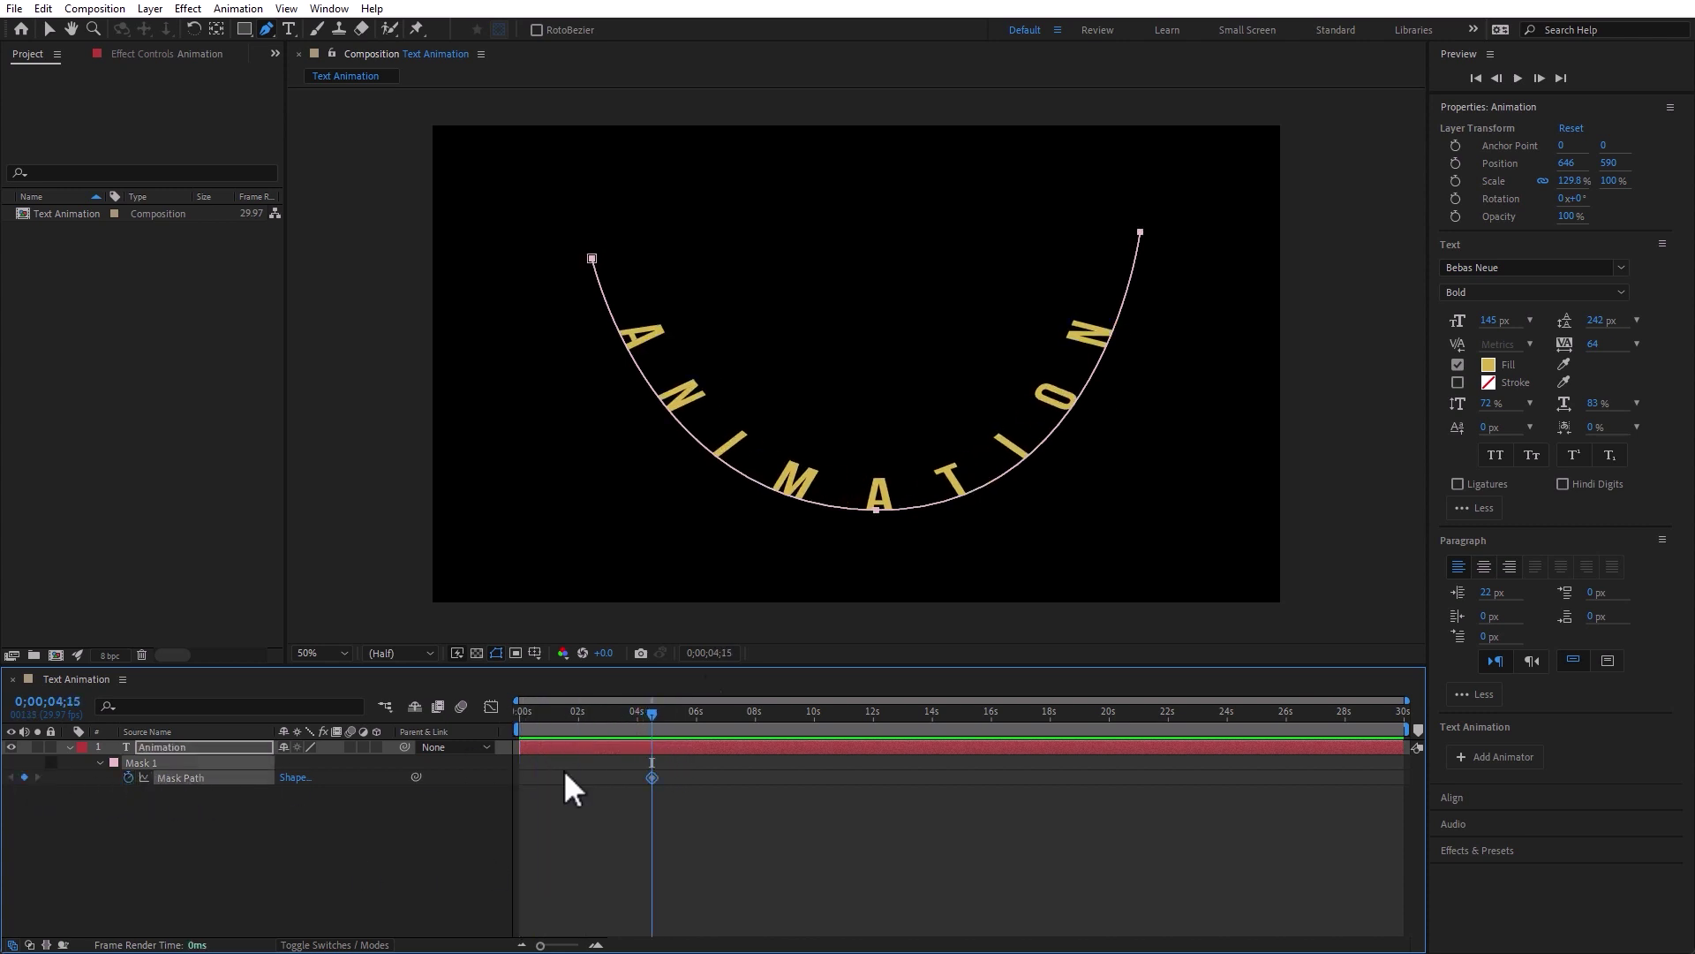
# At 0;00;06;19, flatten the U-shaped mask path by moving both end points down level with its lowest point
pyautogui.click(716, 718)
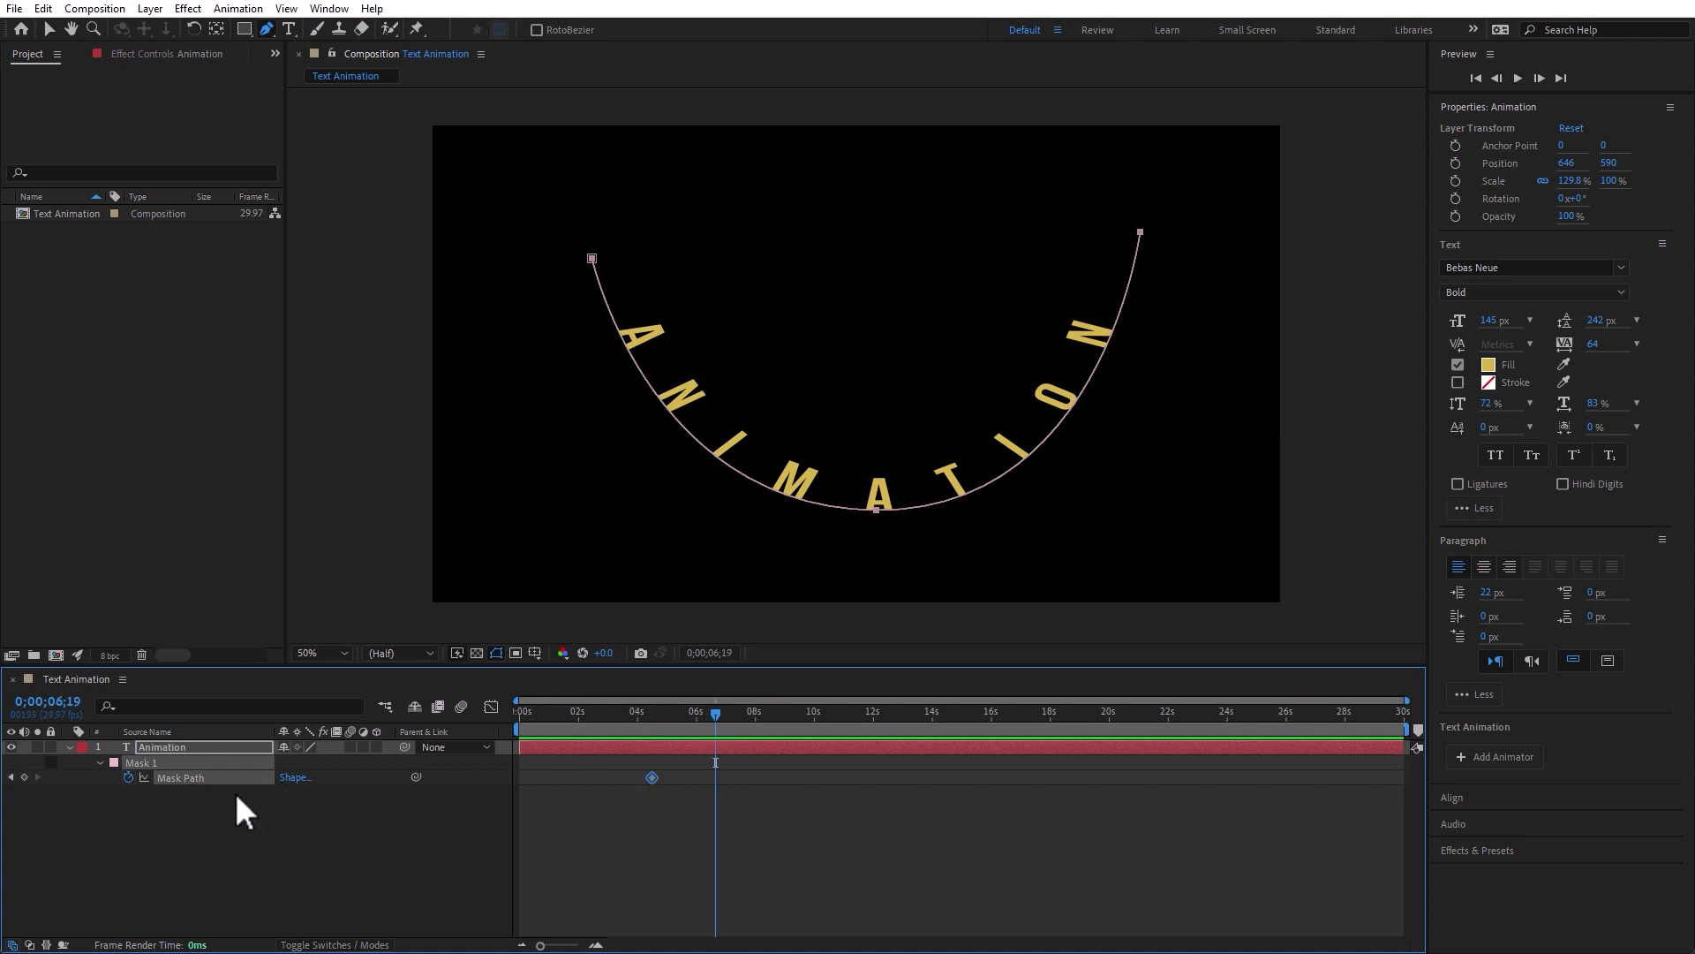
pyautogui.click(49, 29)
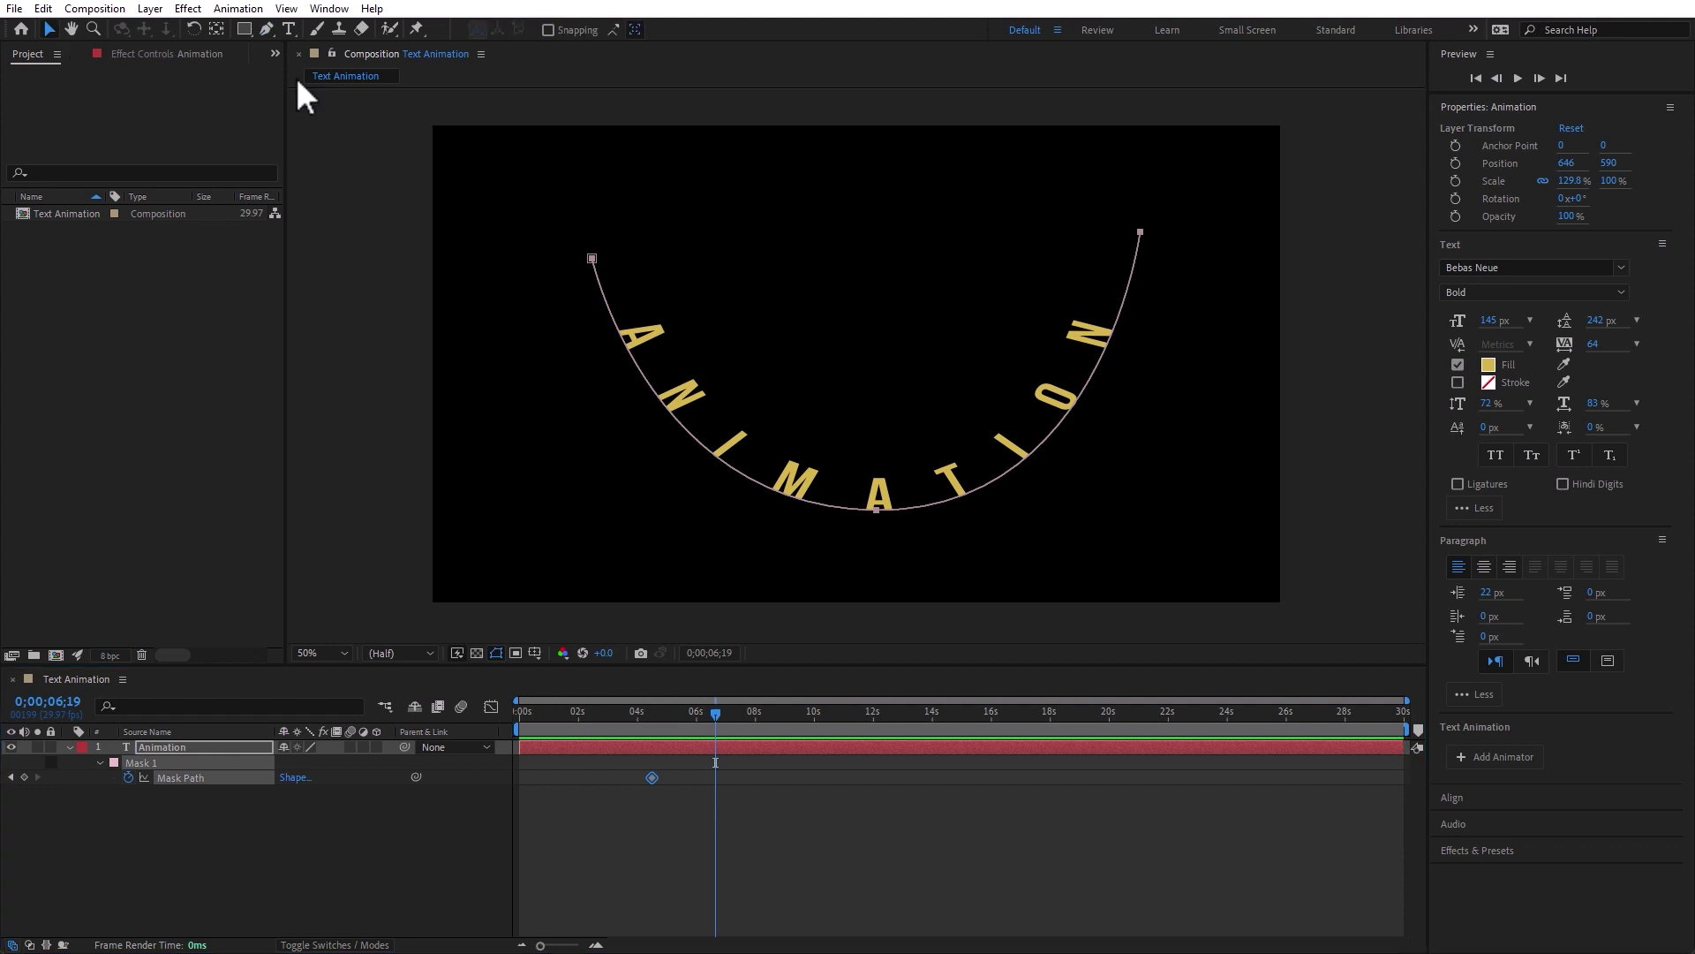
pyautogui.click(651, 196)
pyautogui.click(592, 258)
pyautogui.moveTo(586, 302); pyautogui.dragTo(572, 507)
pyautogui.moveTo(1140, 232); pyautogui.dragTo(1163, 509)
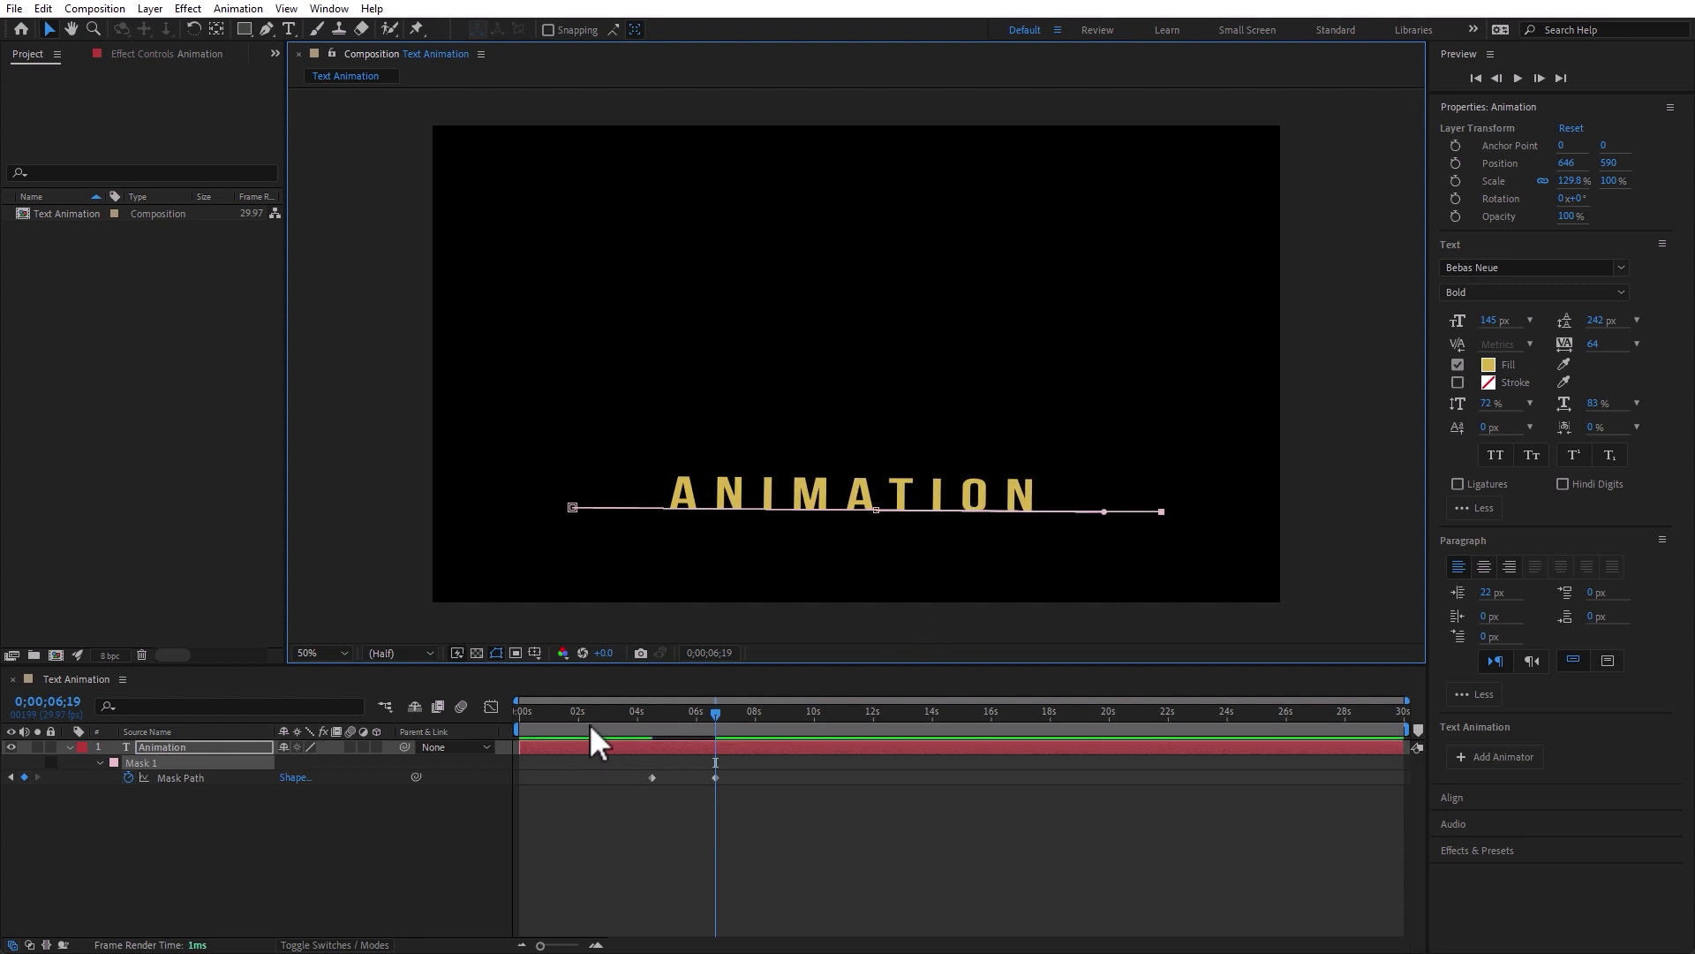
# Preview the animated mask path from the beginning of the composition
pyautogui.press('Home')
pyautogui.click(712, 882)
pyautogui.press('space')
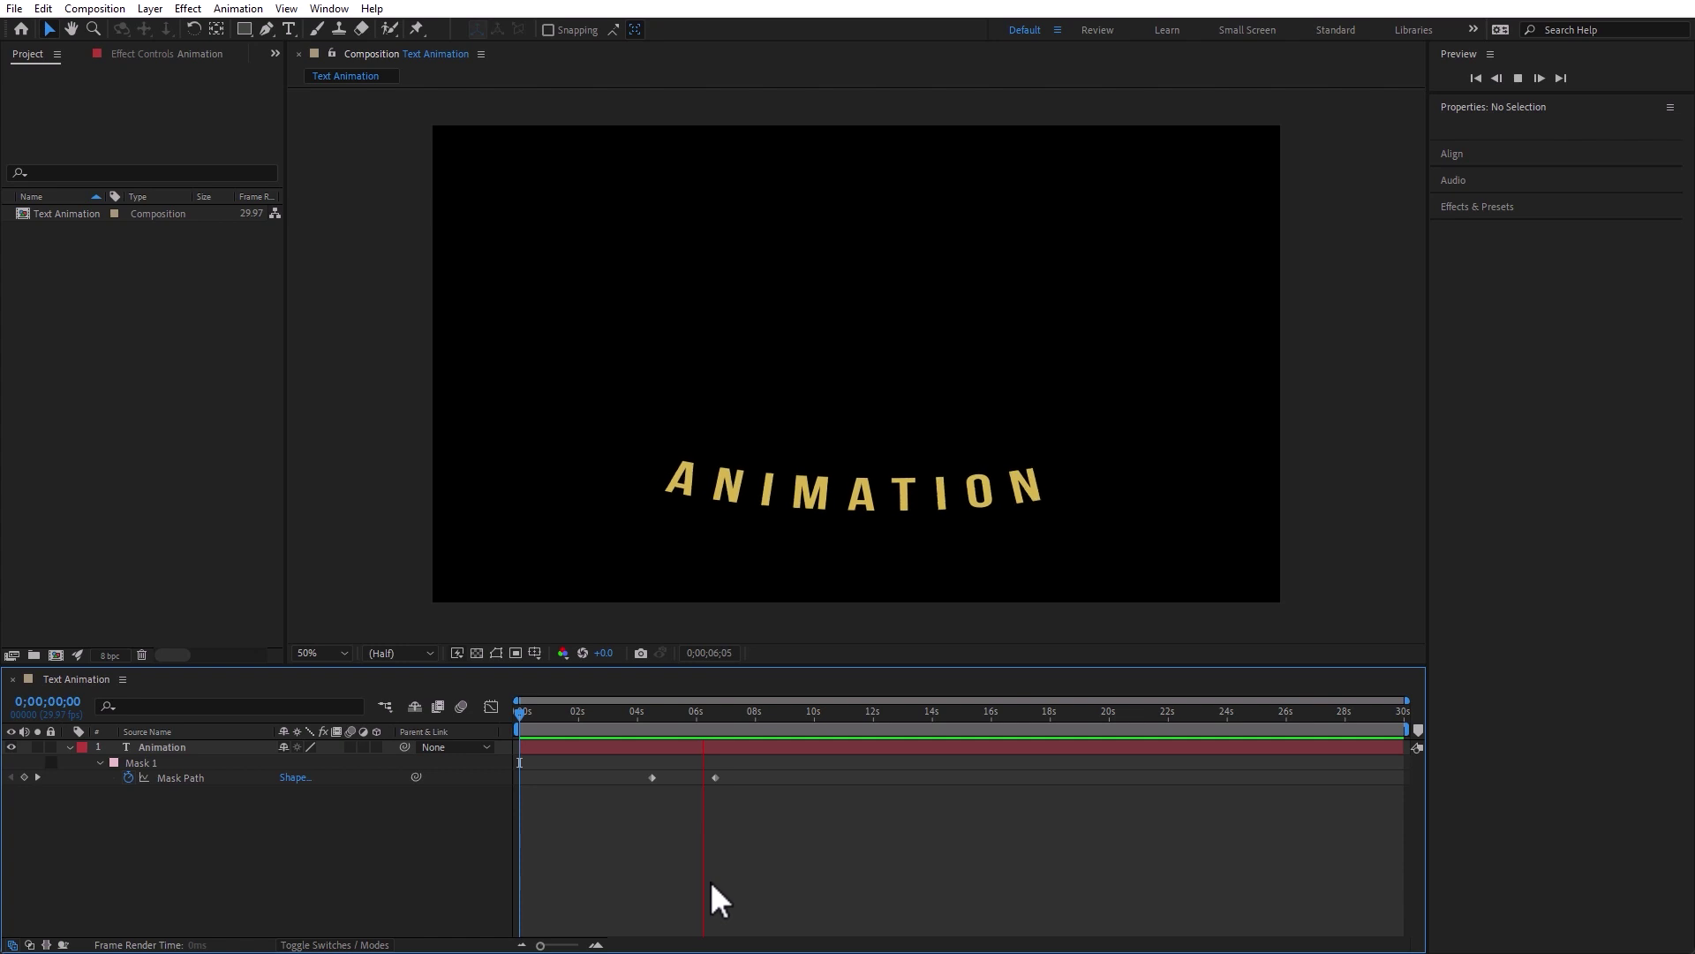
pyautogui.press('space')
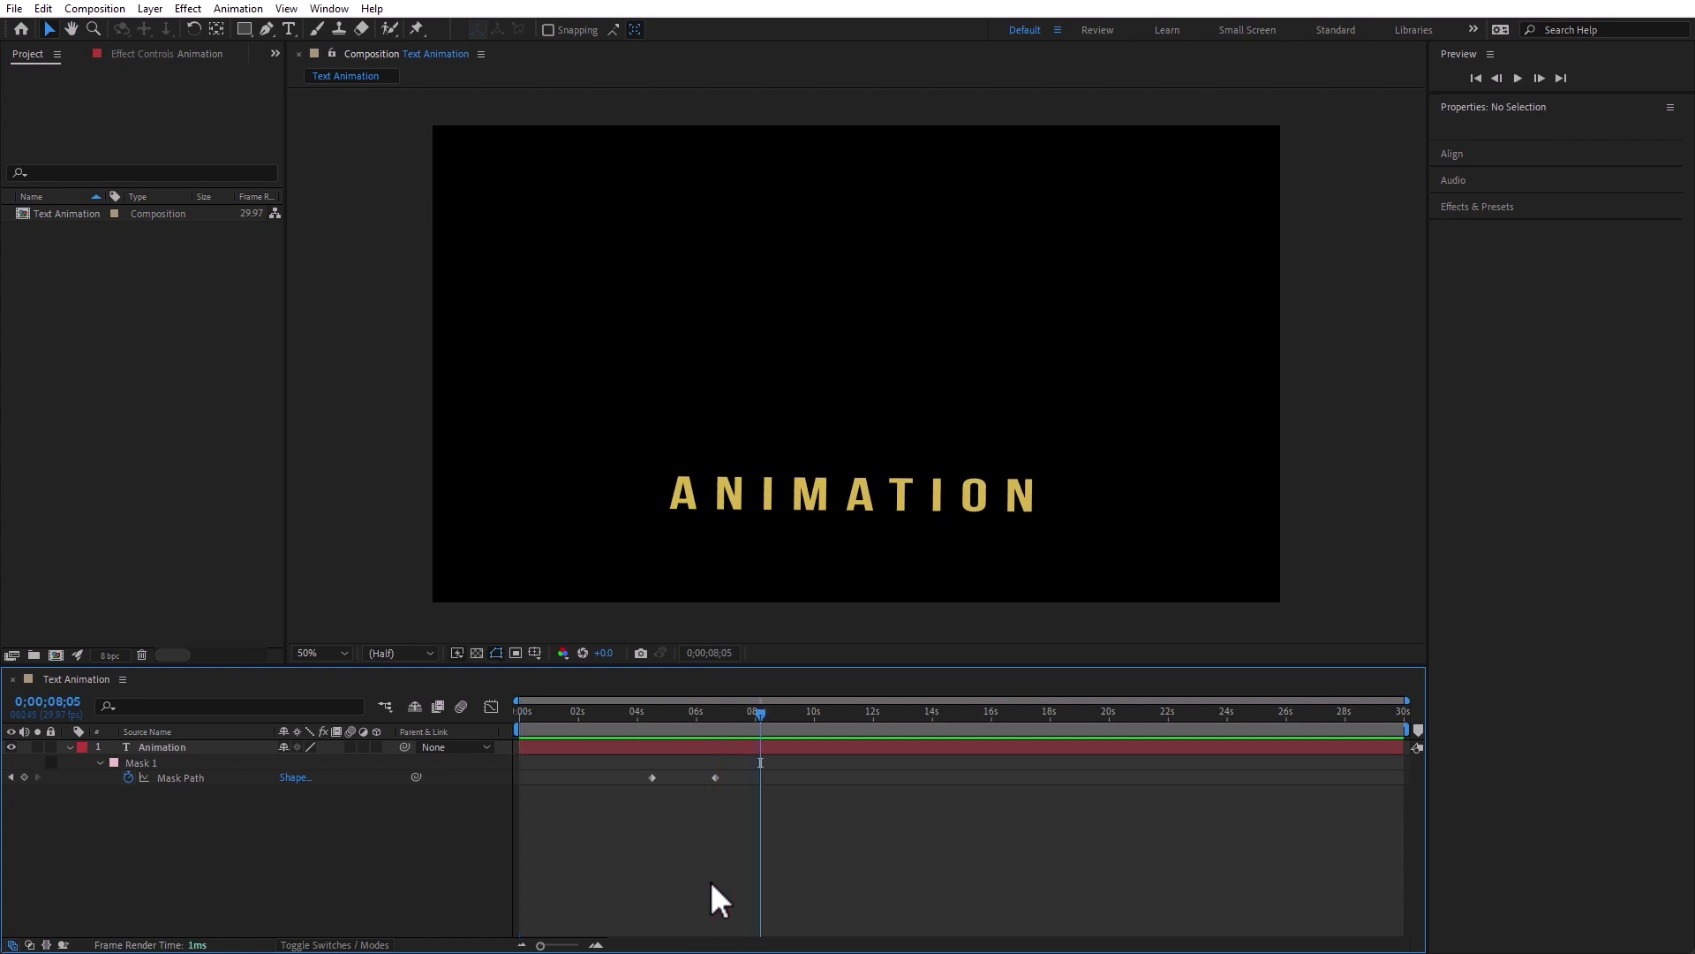
# Delete Mask 1 from the Animation layer
pyautogui.click(179, 747)
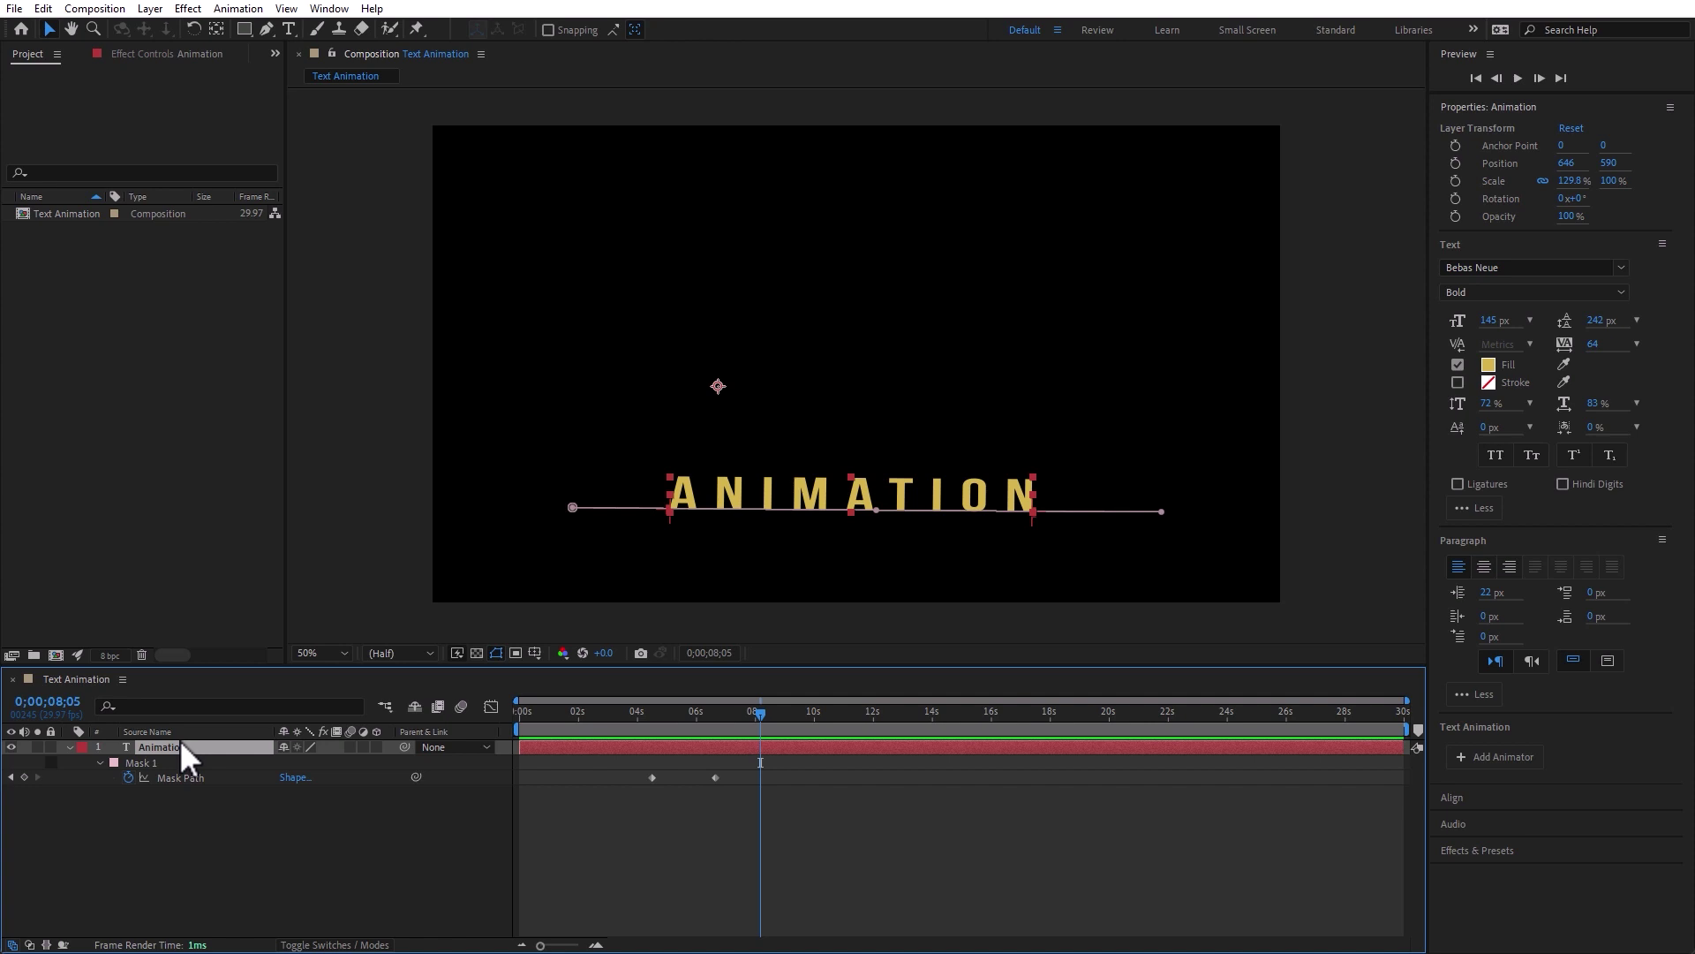
pyautogui.click(147, 765)
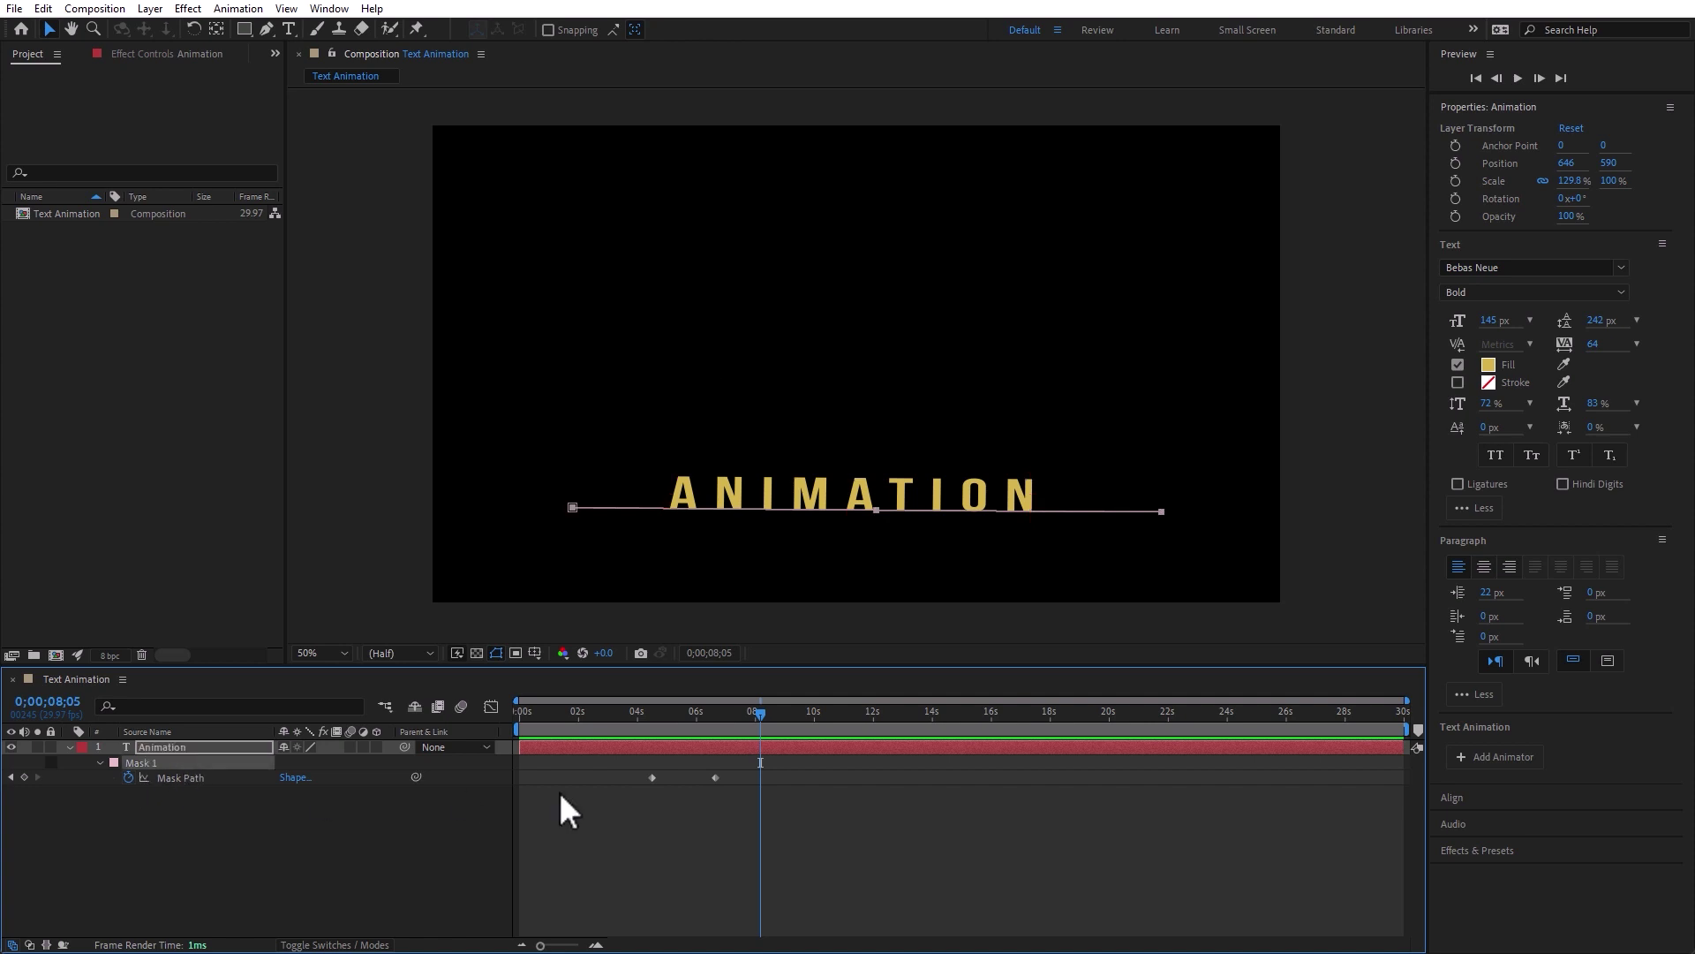
pyautogui.press('Delete')
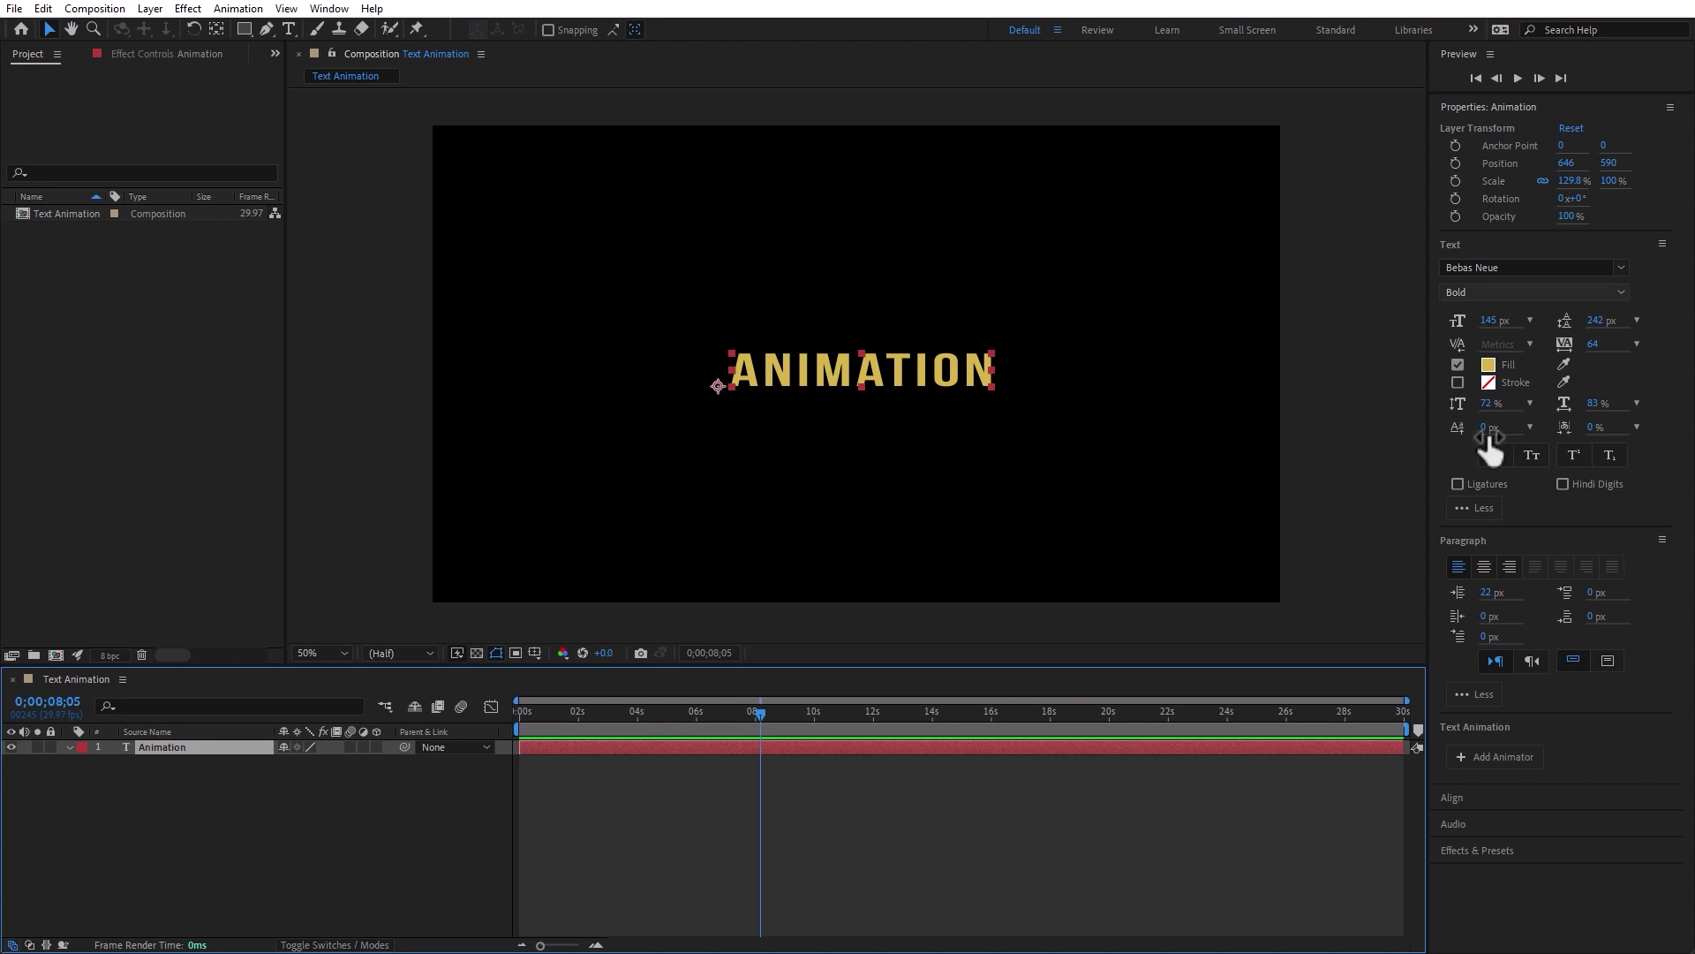
# Try centre and right paragraph alignment on the ANIMATION text, and restore left alignment
pyautogui.click(1485, 568)
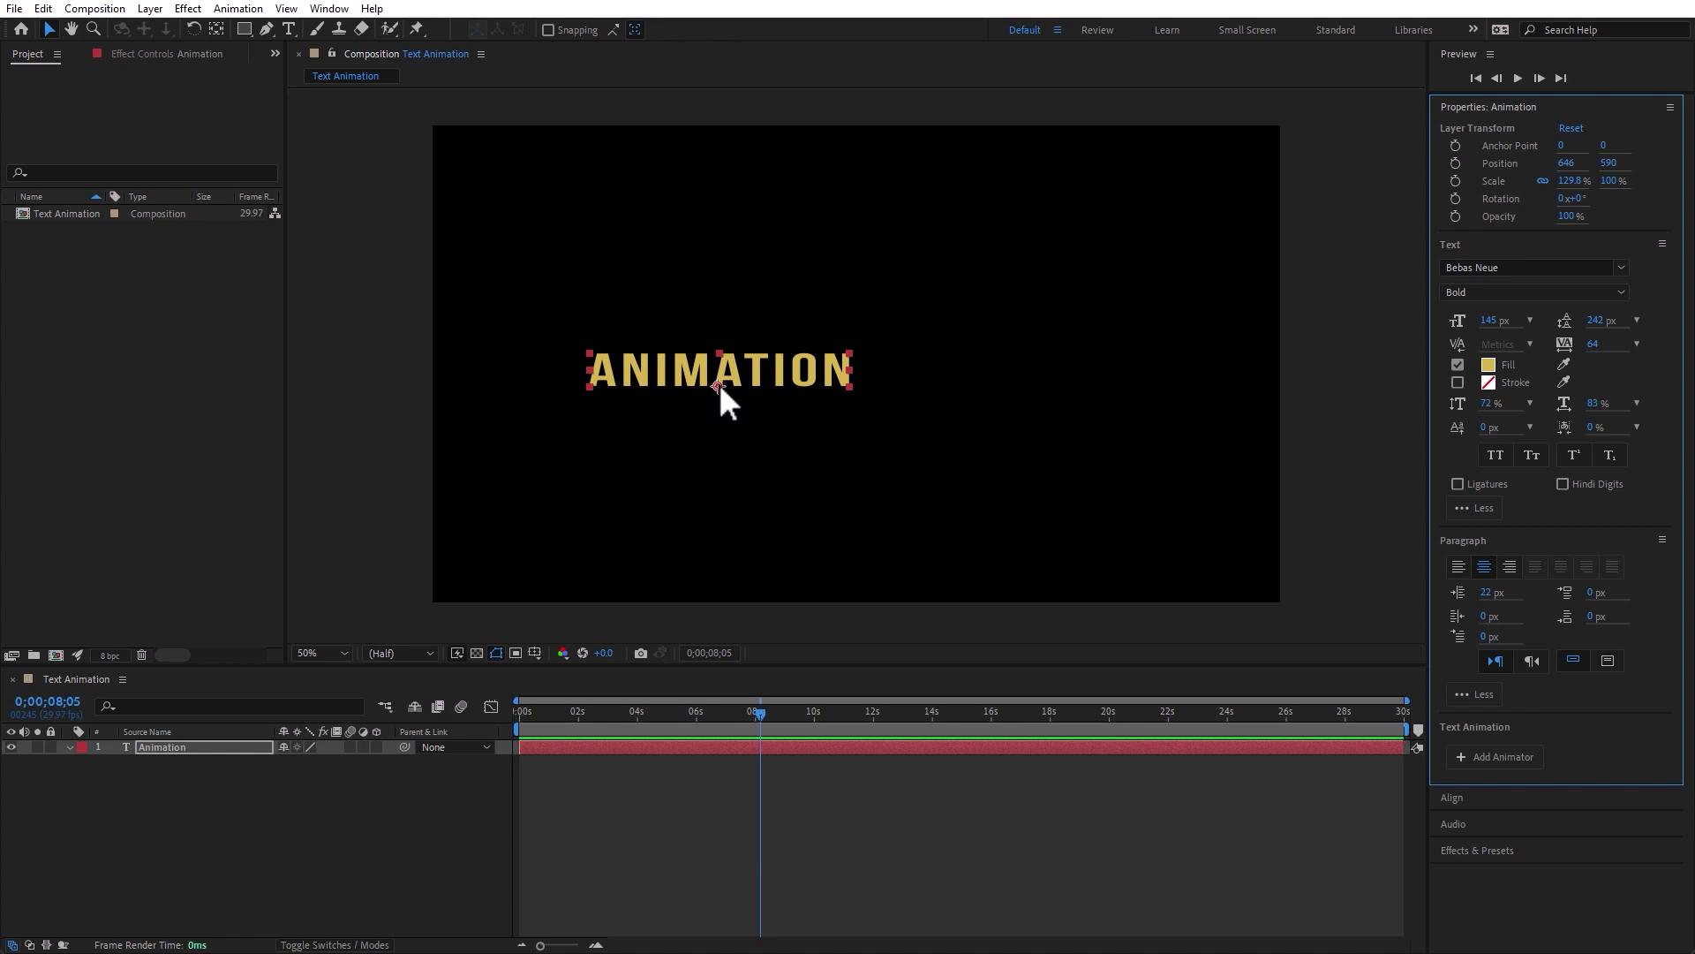
pyautogui.click(1510, 566)
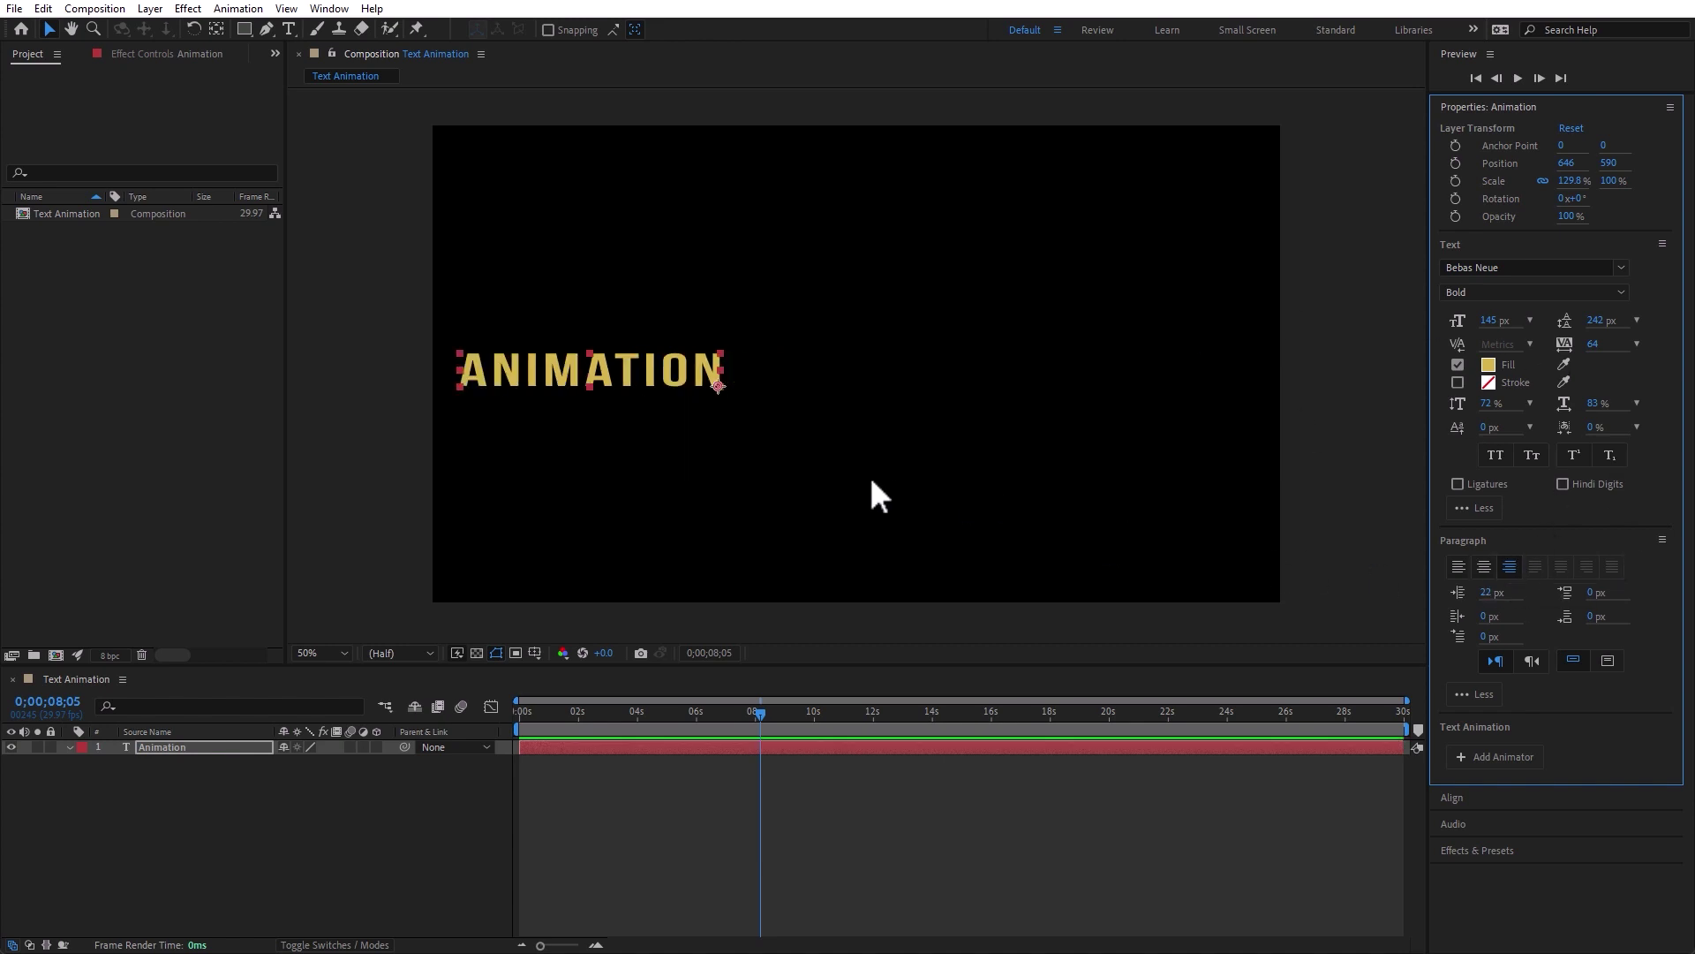
pyautogui.click(1462, 568)
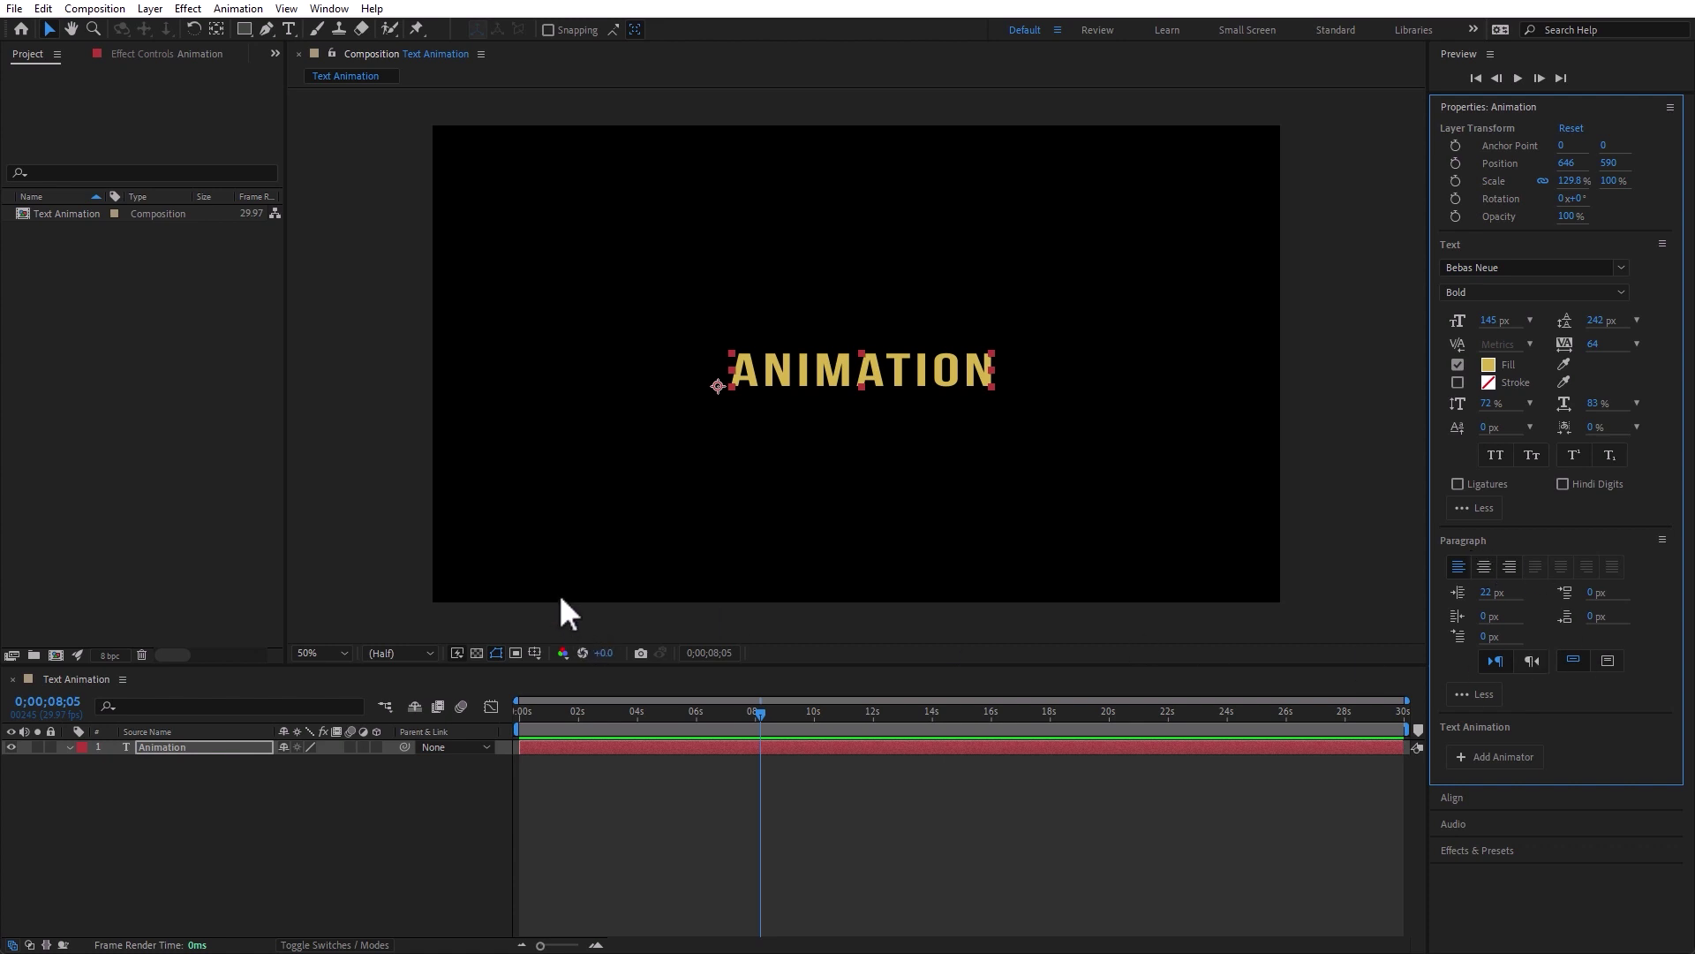
# Collapse the additional Text and Paragraph properties and add a Position animator to the ANIMATION text
pyautogui.click(1470, 508)
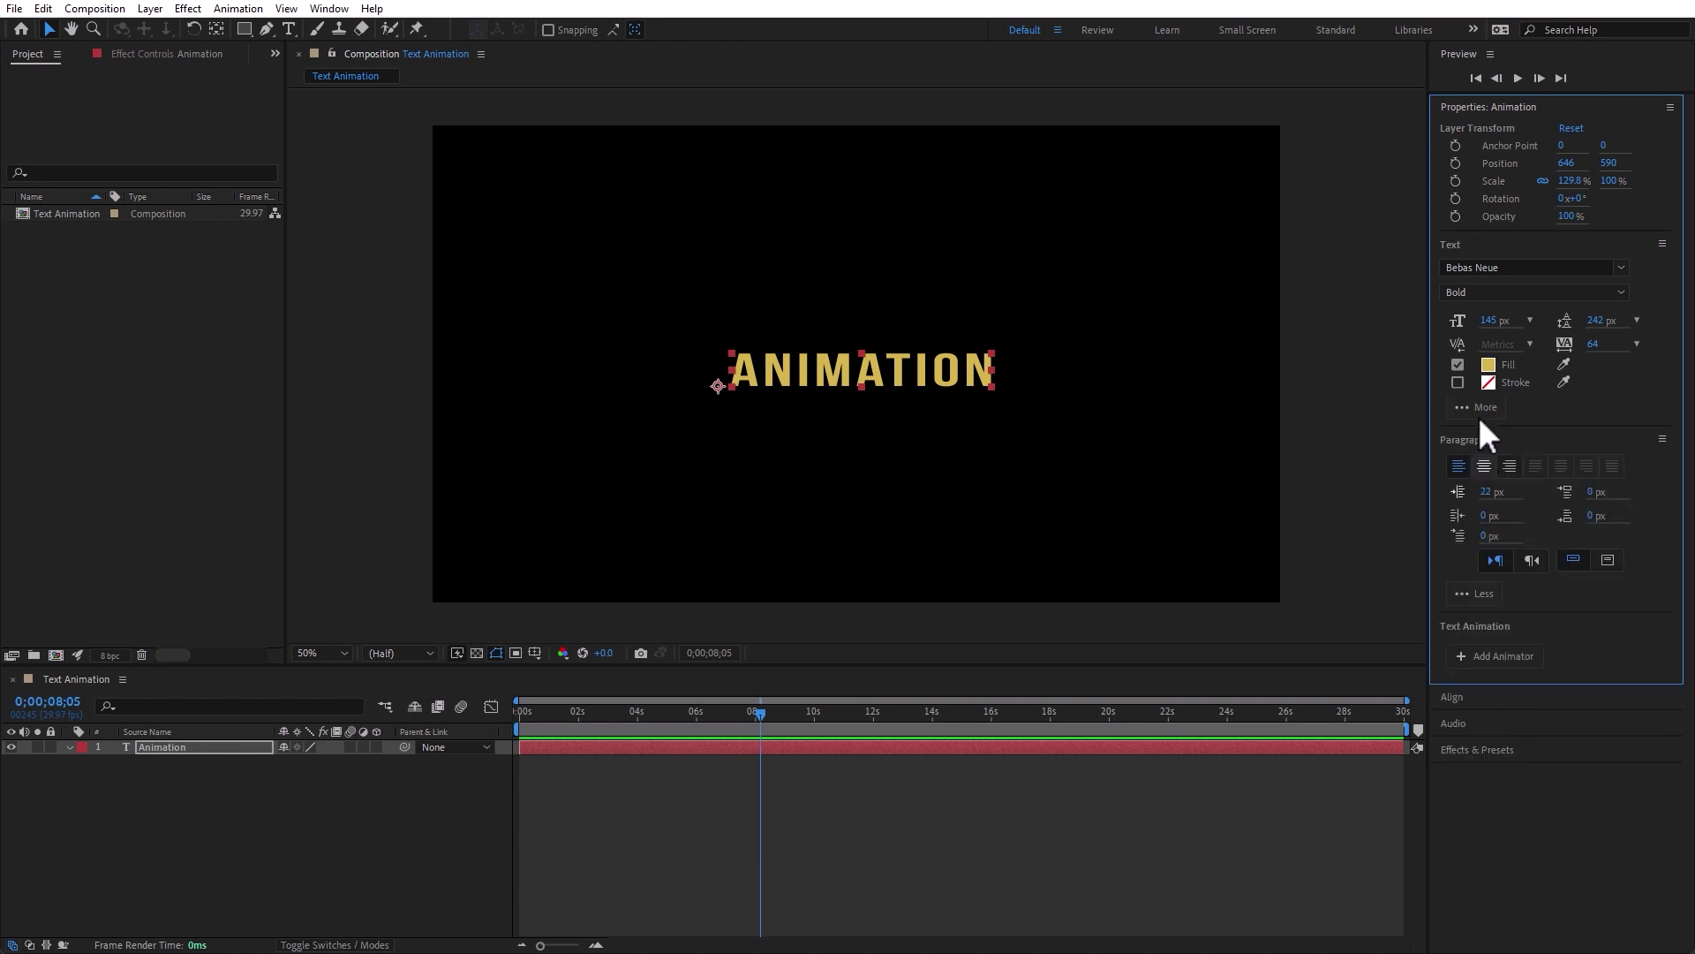
pyautogui.click(1470, 594)
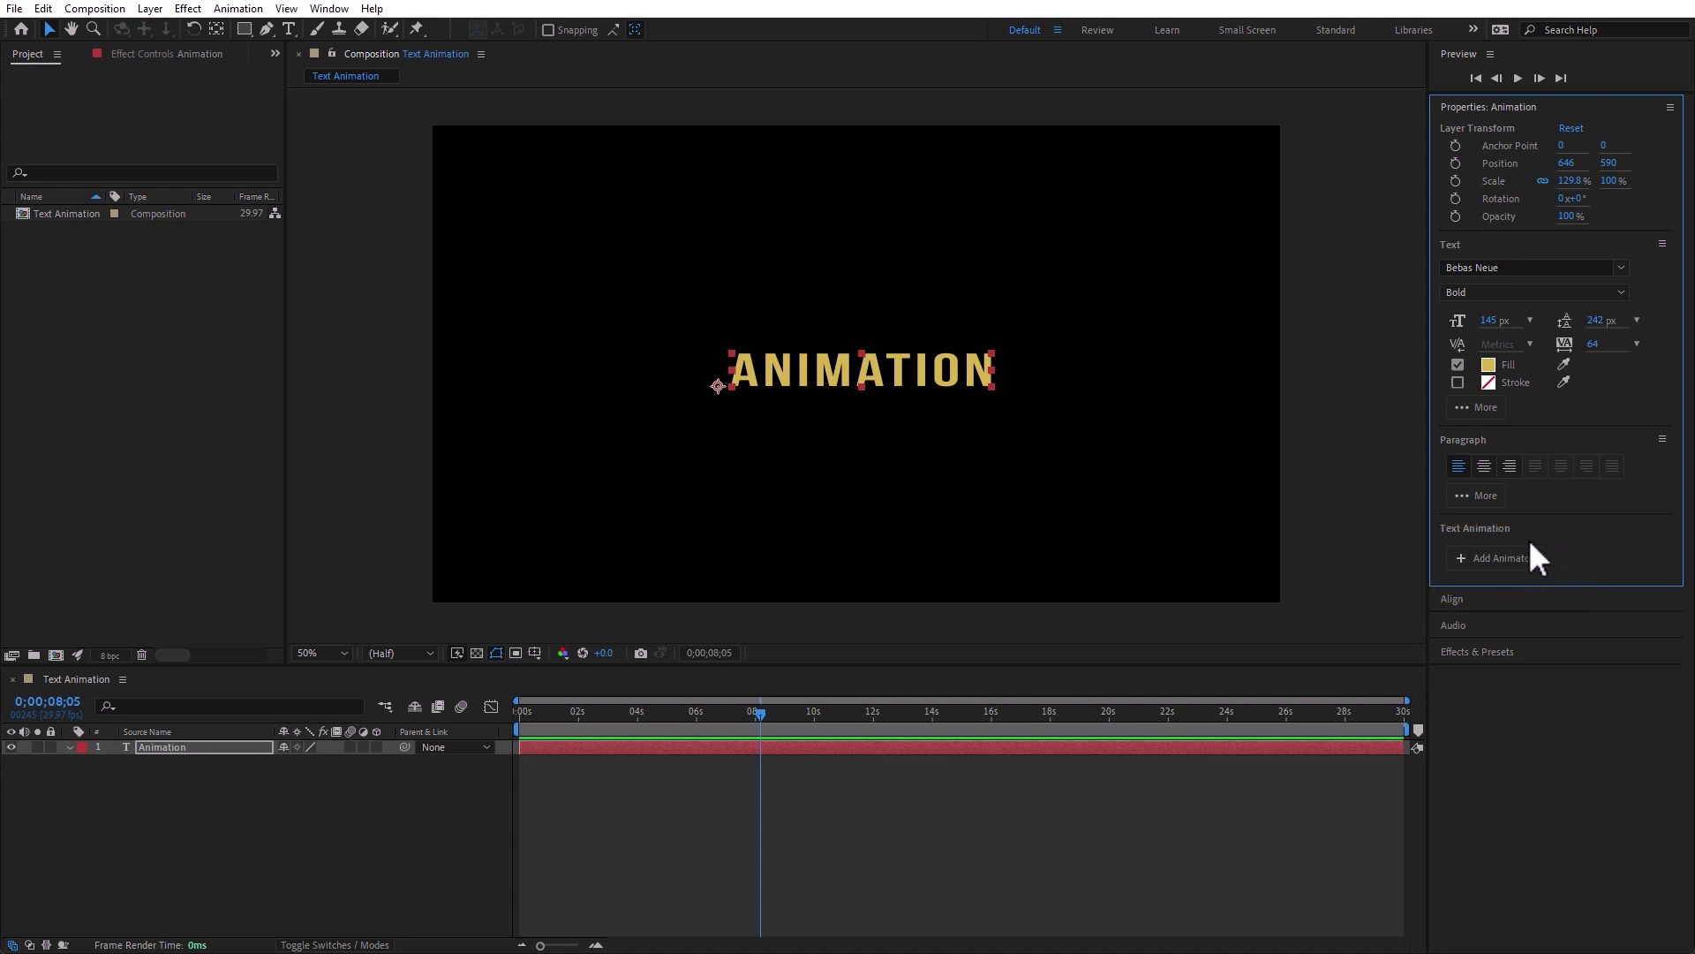
pyautogui.click(1463, 556)
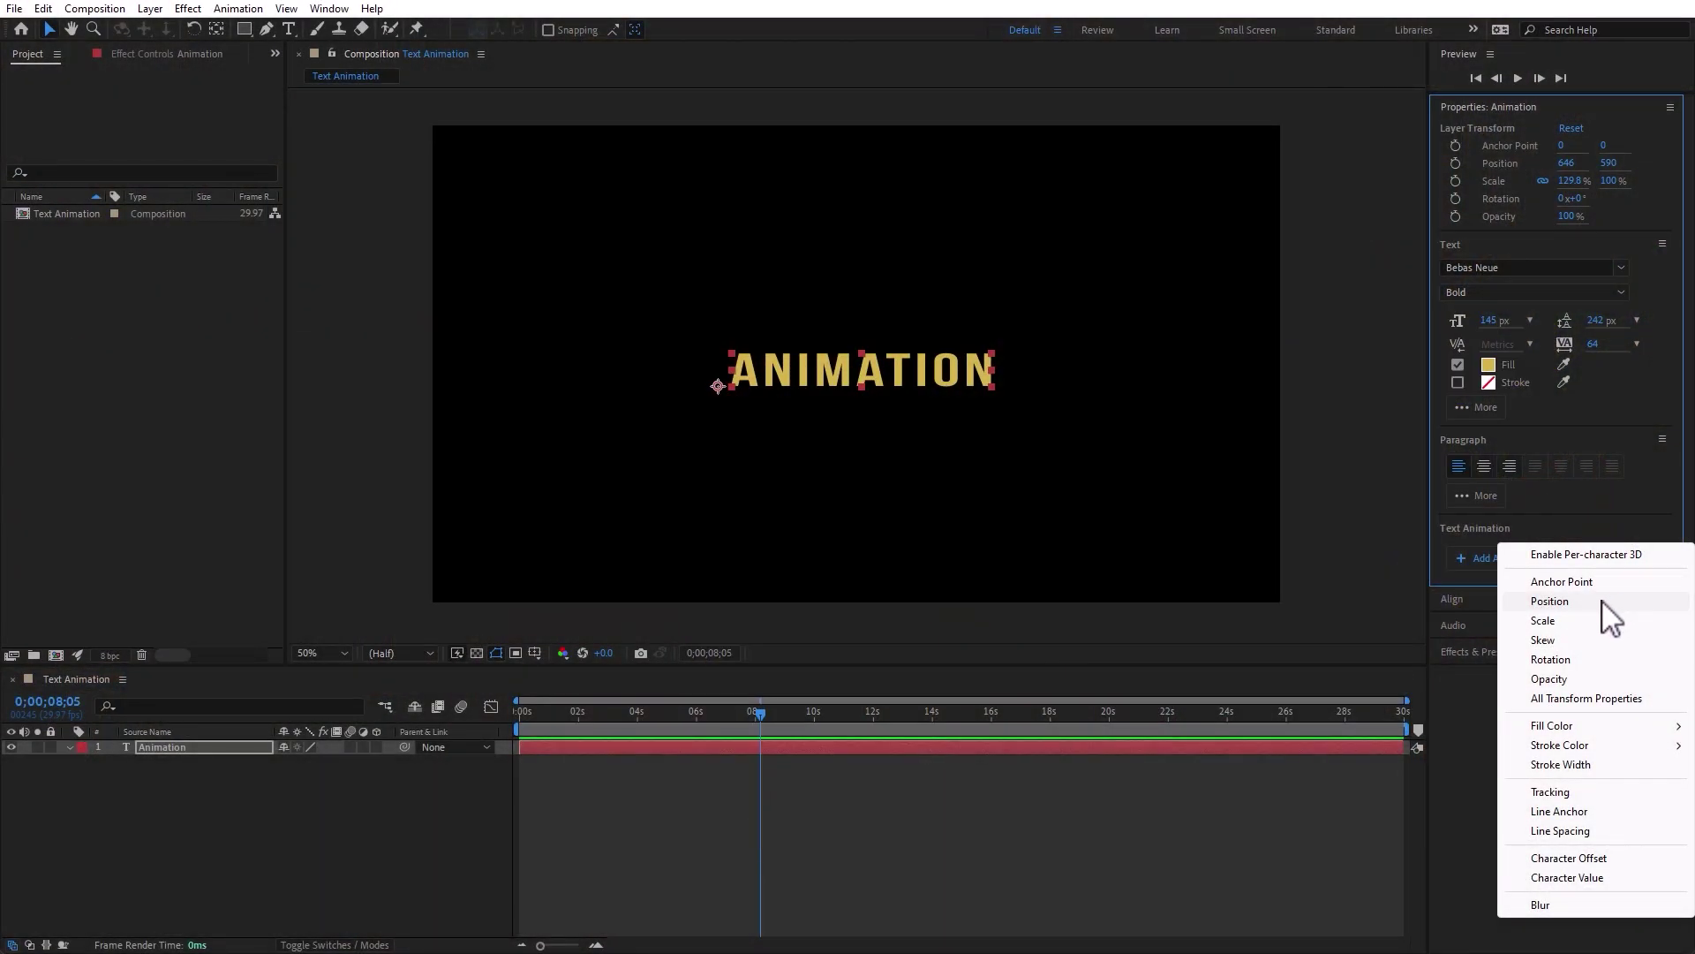
pyautogui.click(1602, 603)
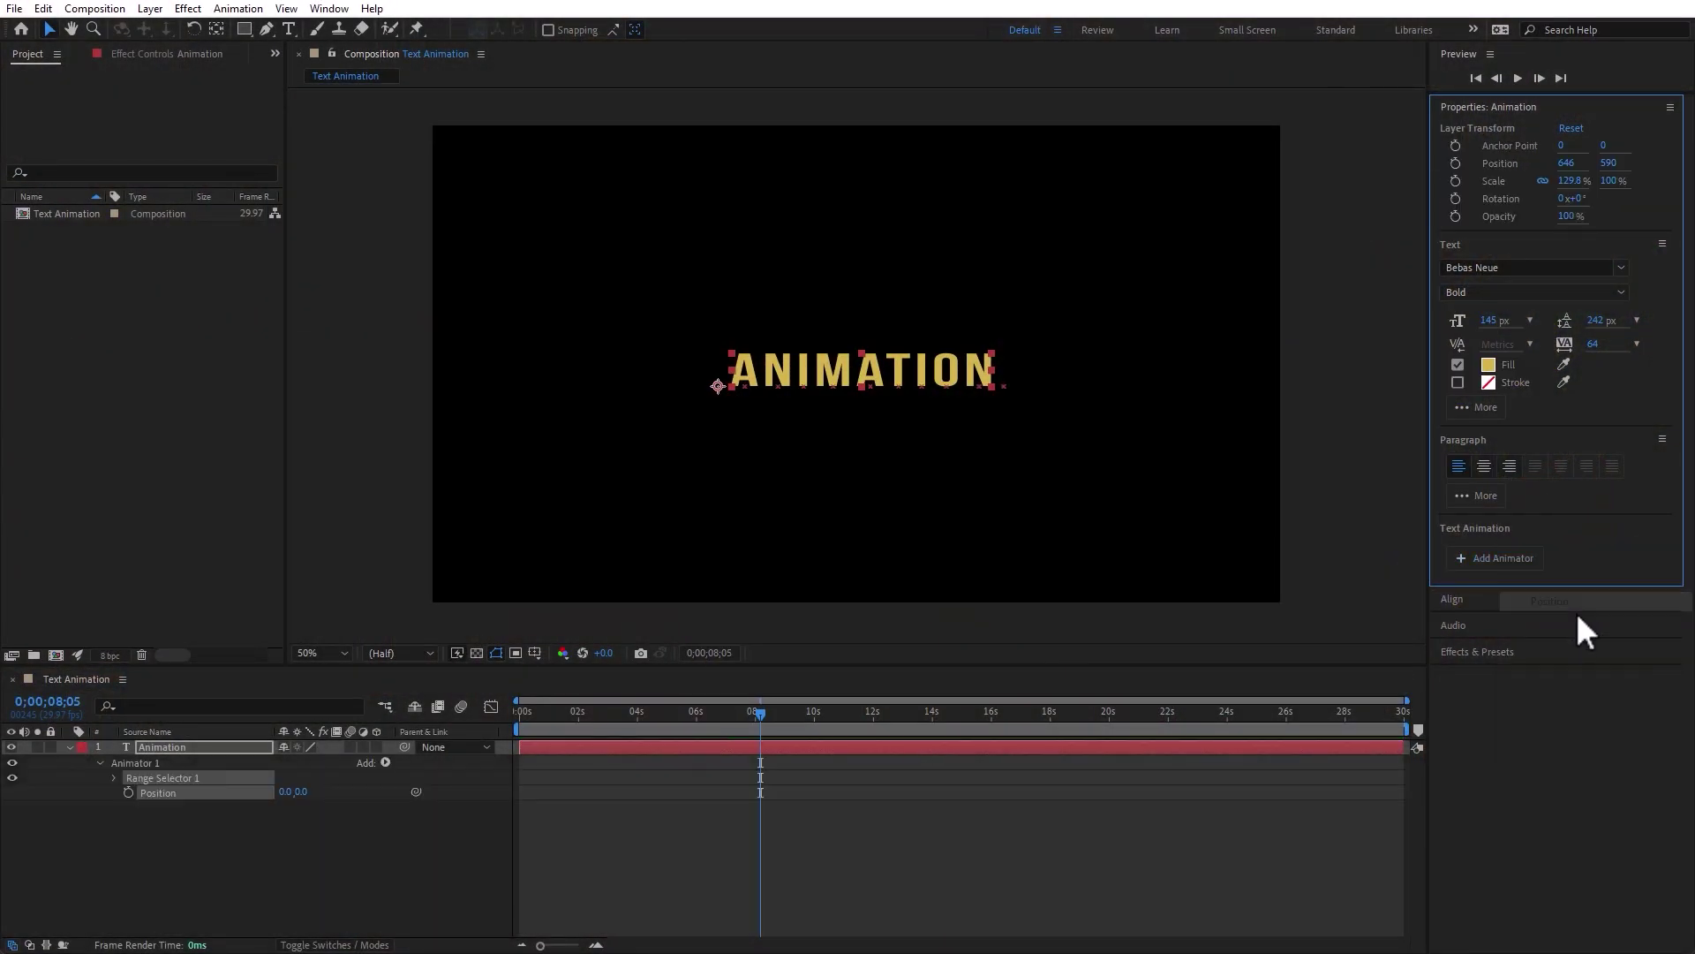
# Rename Animator 1 on the Animation layer as Position Animator
pyautogui.click(135, 764)
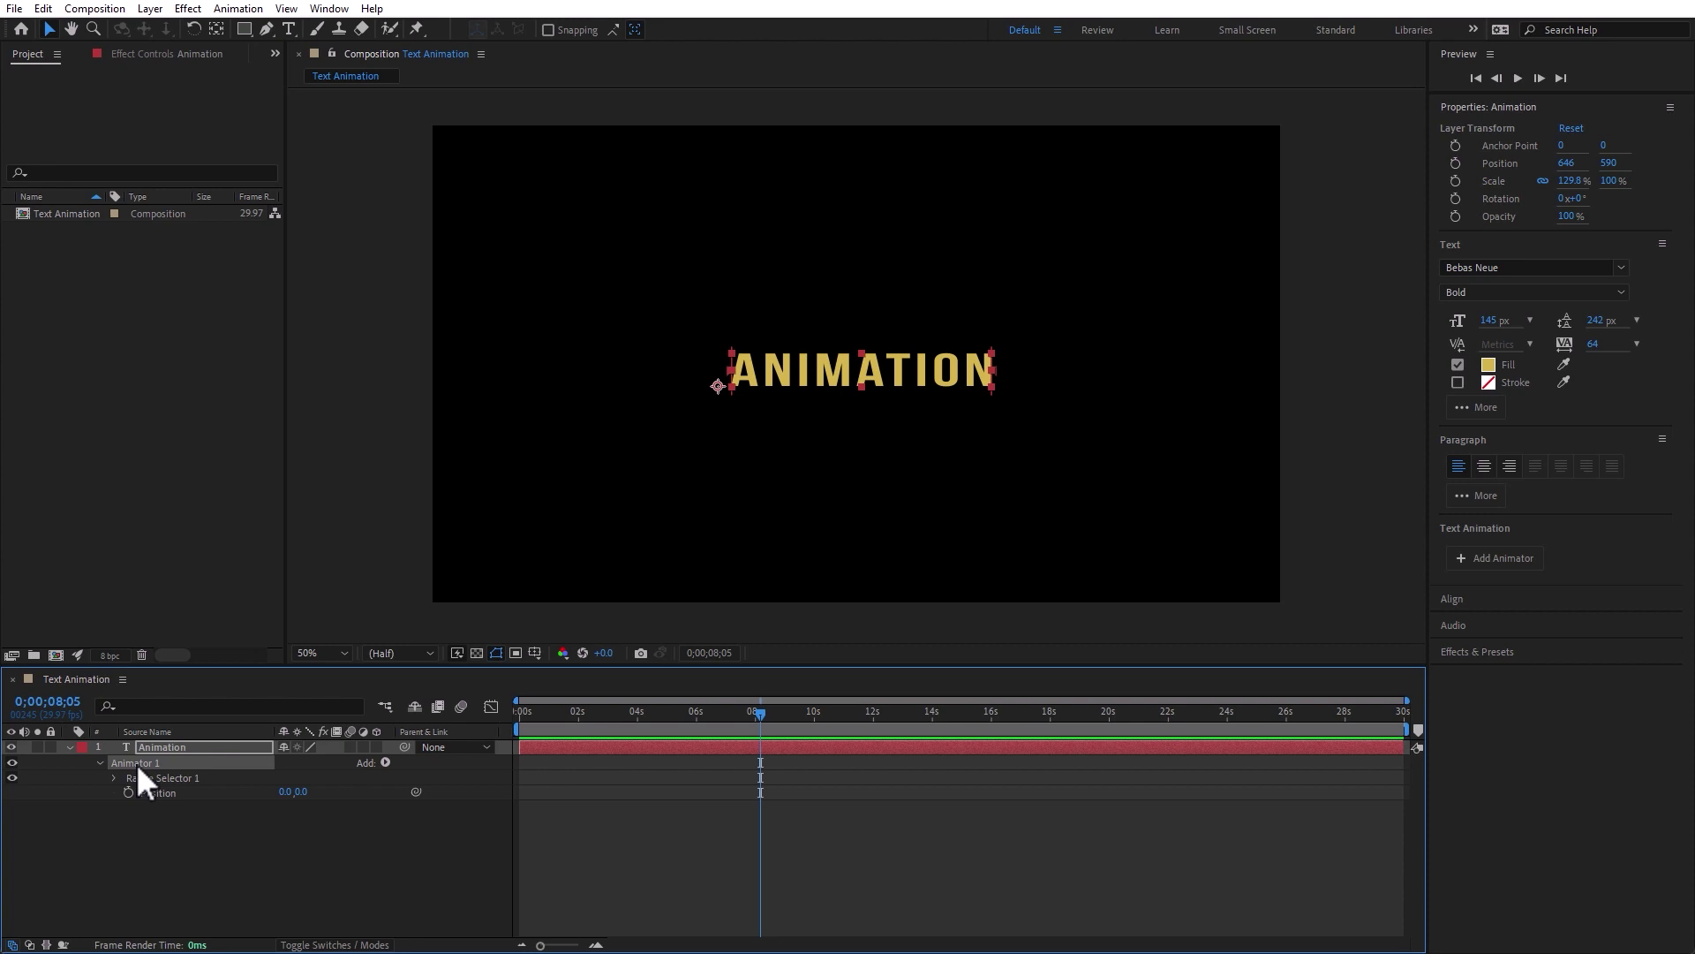
pyautogui.press('Return')
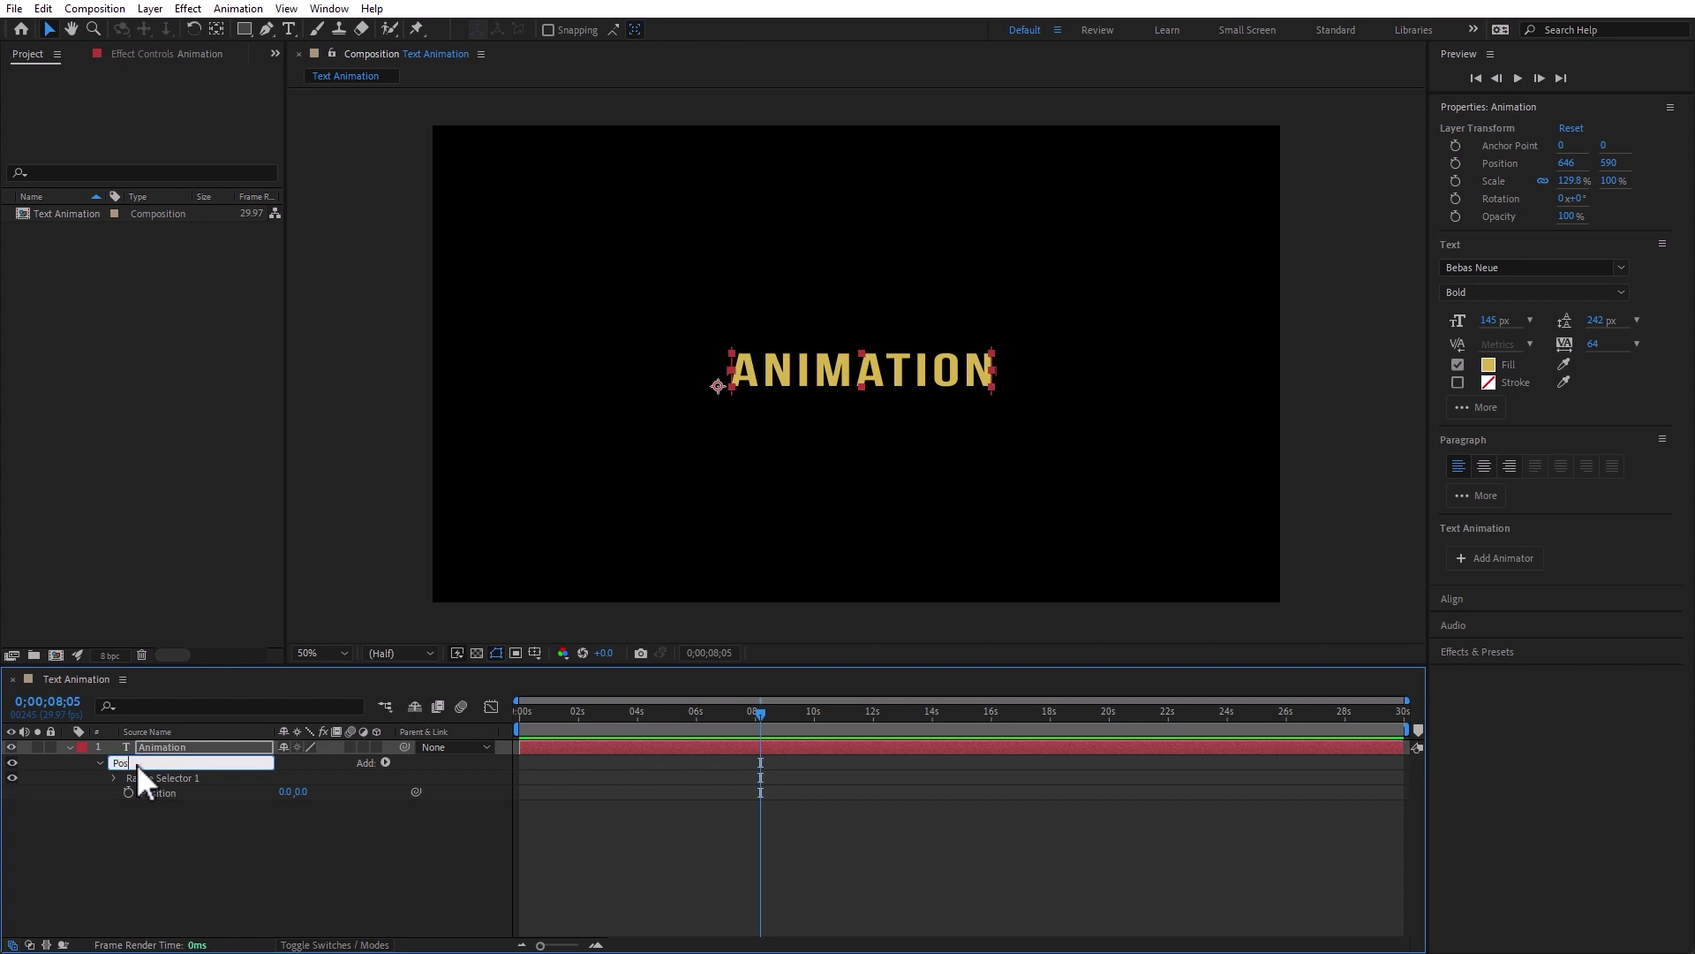
pyautogui.write('Position Animator')
pyautogui.press('Return')
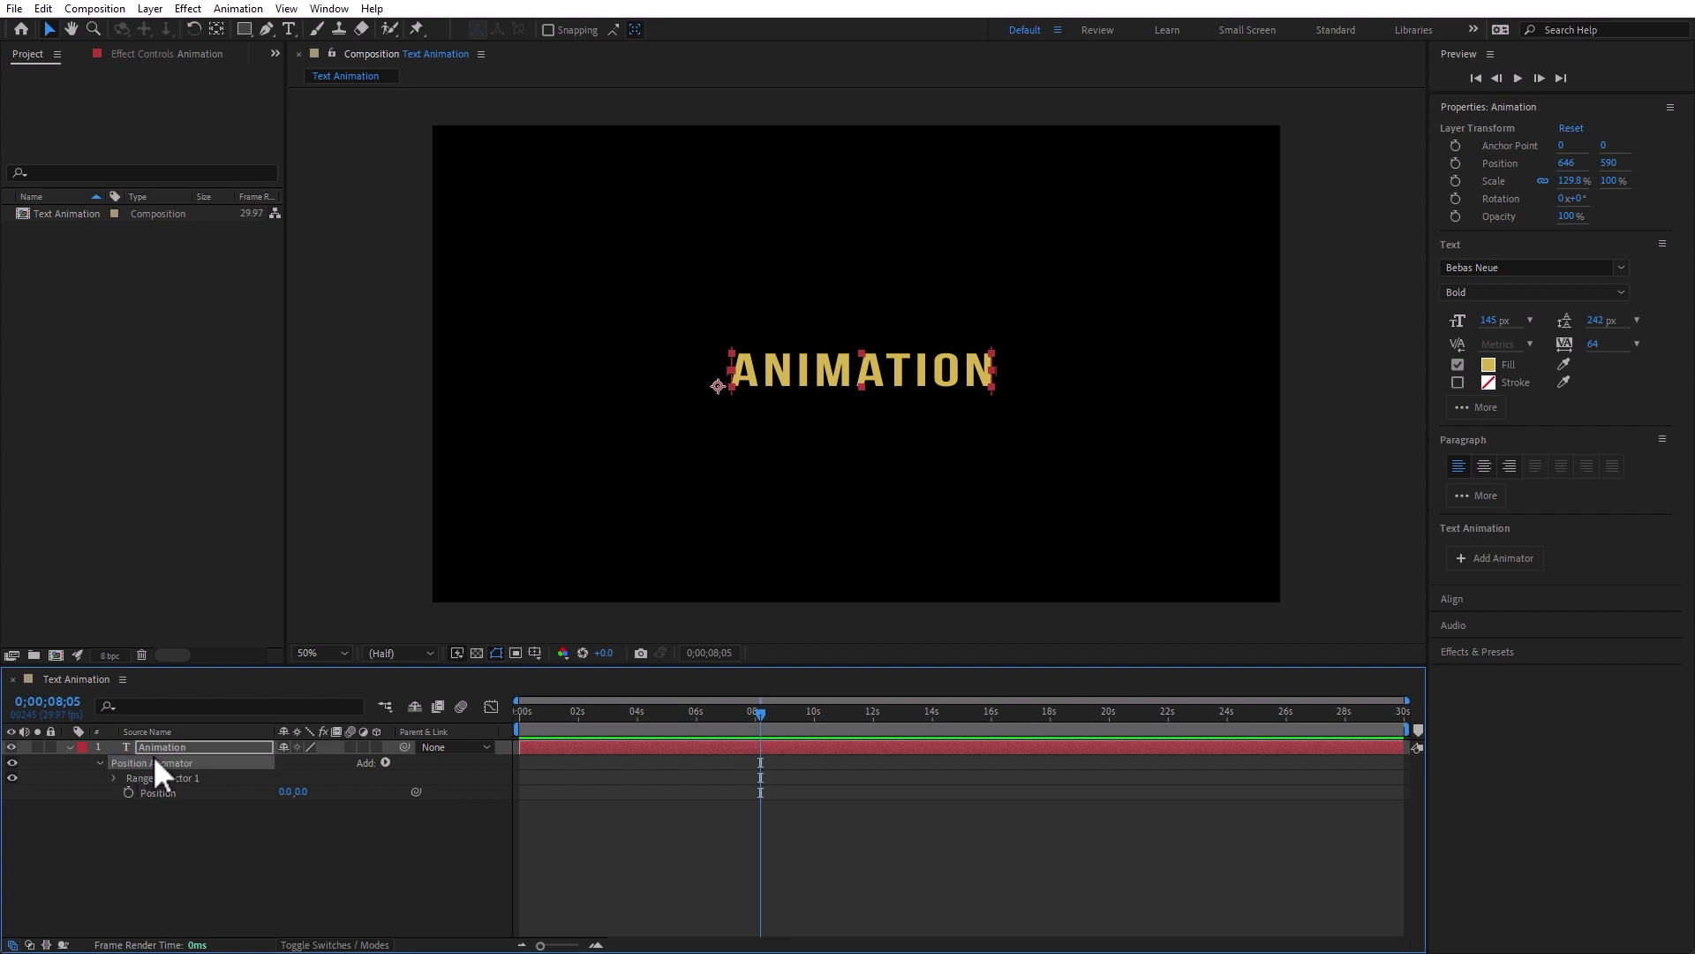
pyautogui.click(161, 762)
pyautogui.click(249, 865)
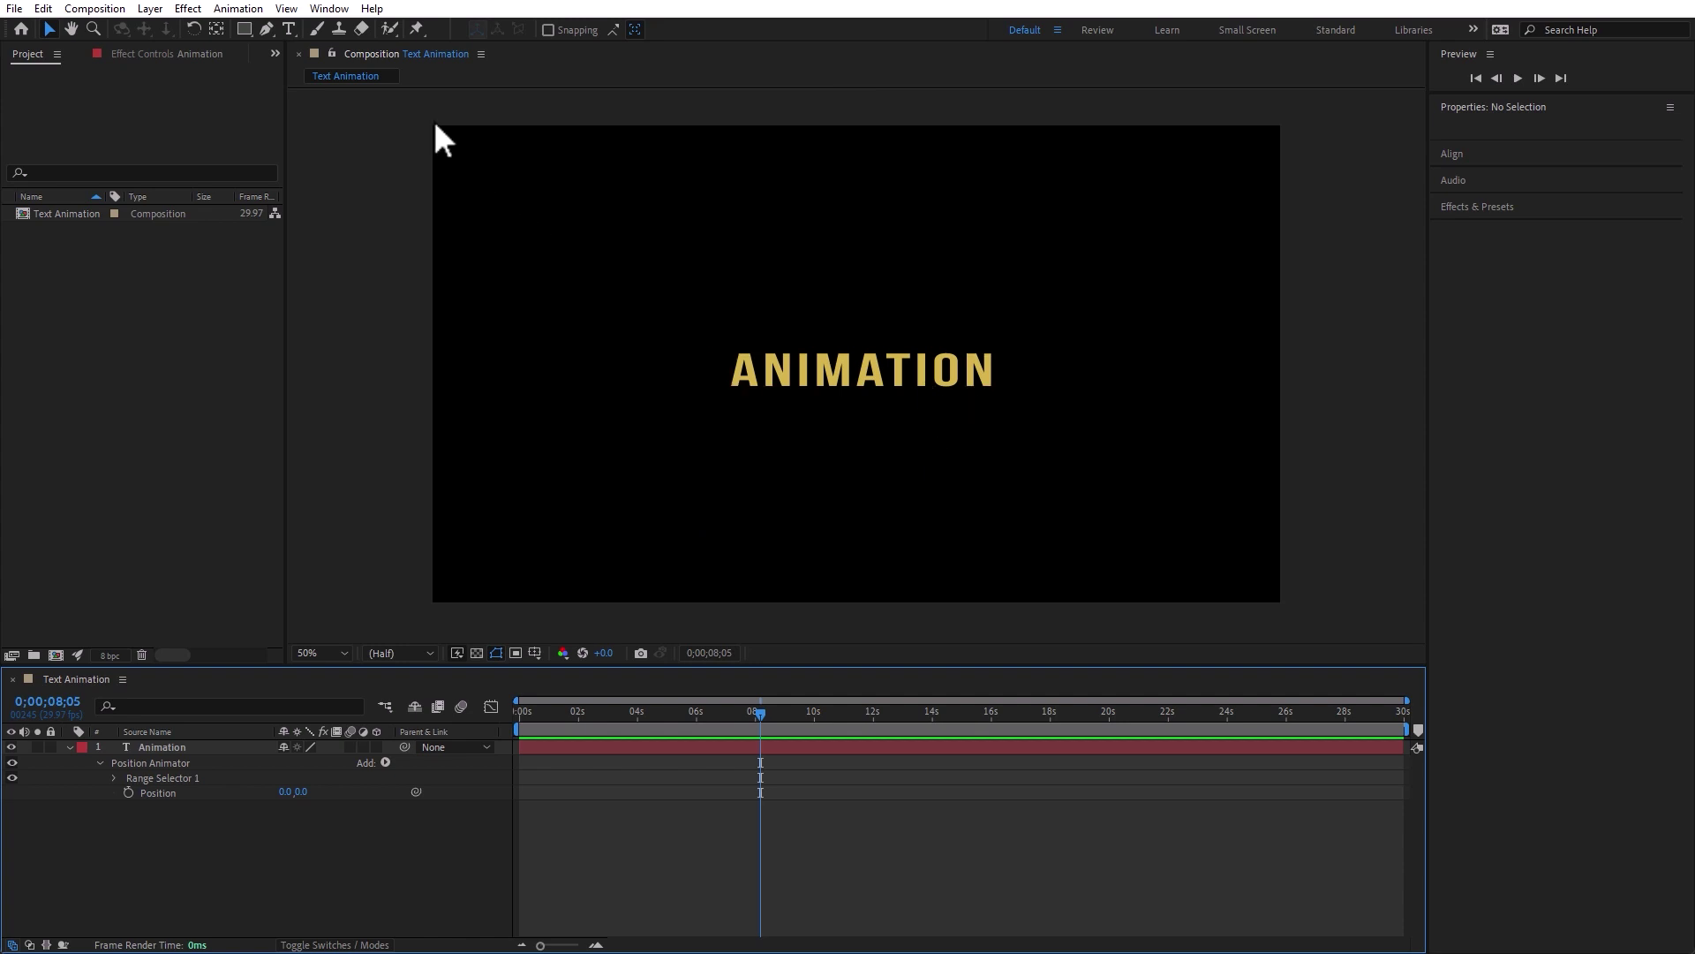
# Reveal the Animation layer's own transform Position property and compare it with the Position property inside Position Animator
pyautogui.click(855, 380)
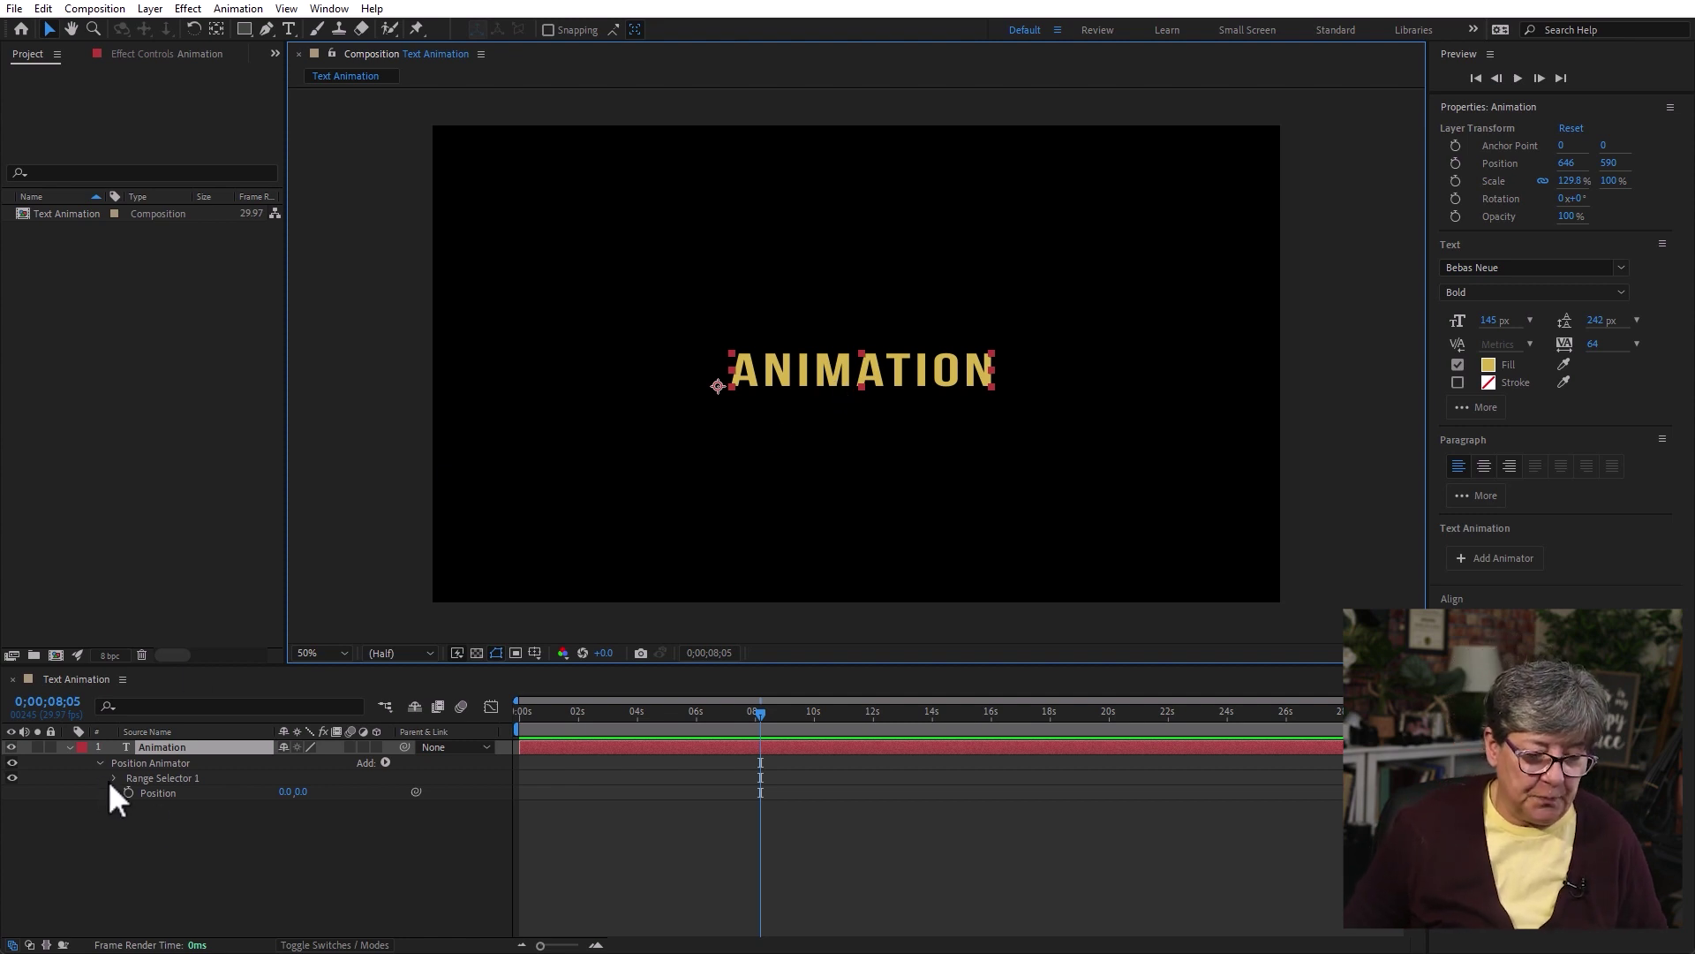
pyautogui.click(146, 746)
pyautogui.hotkey('shift', 'p')
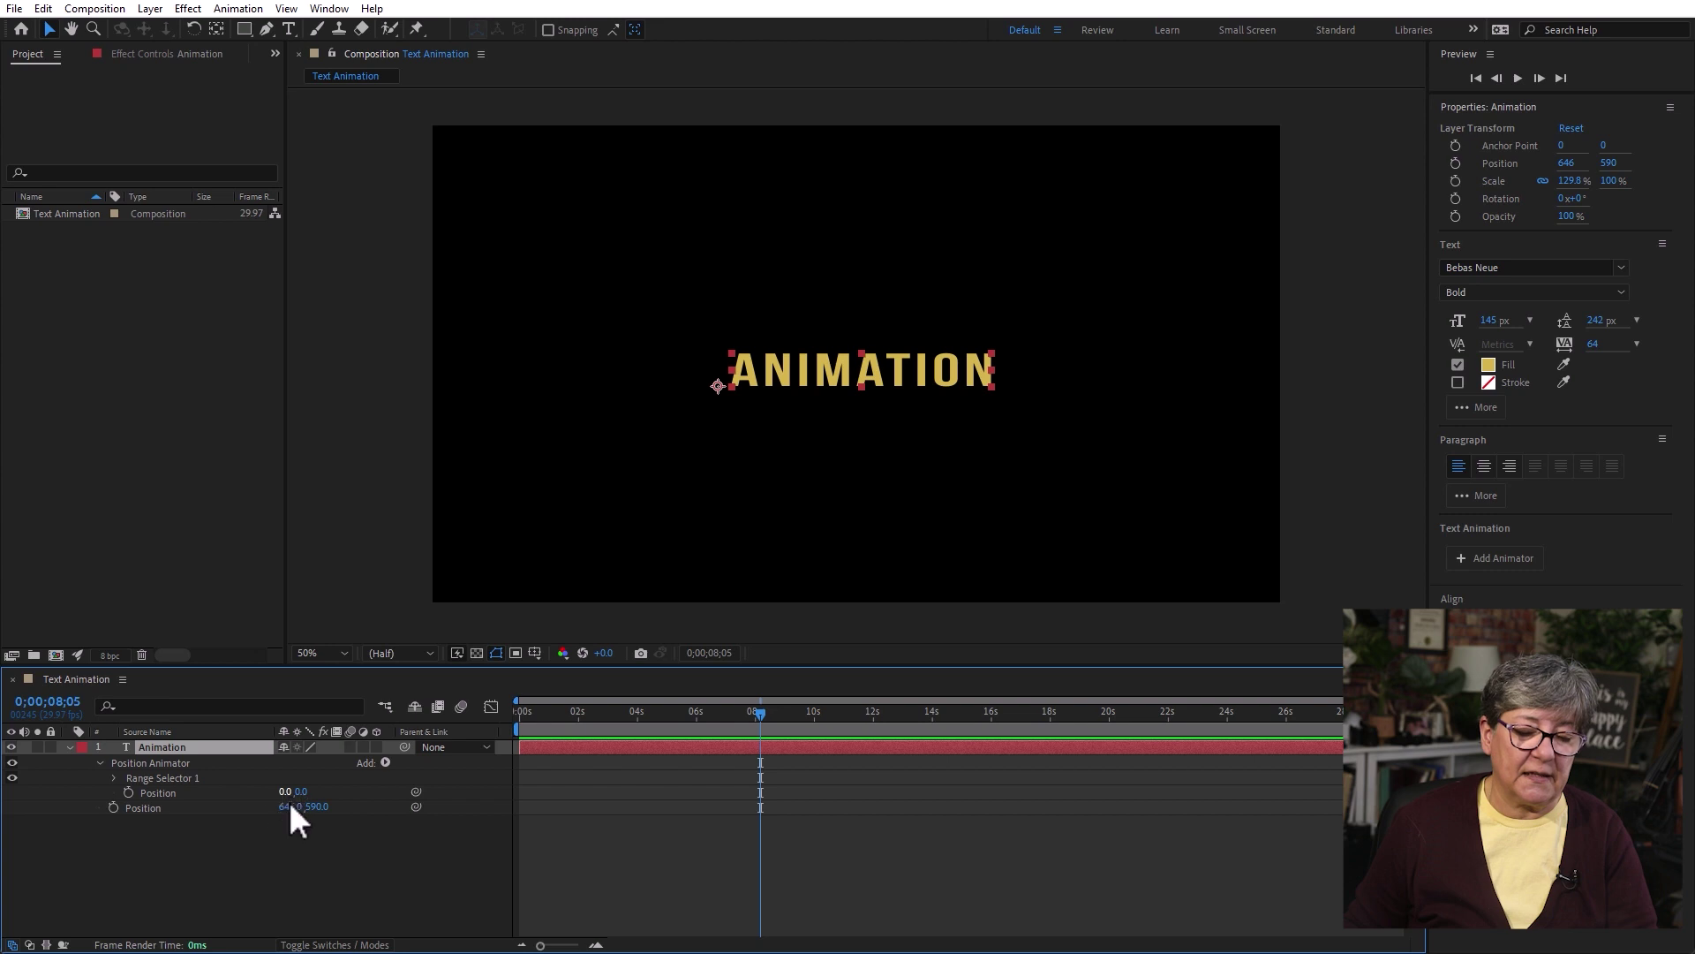
pyautogui.click(141, 808)
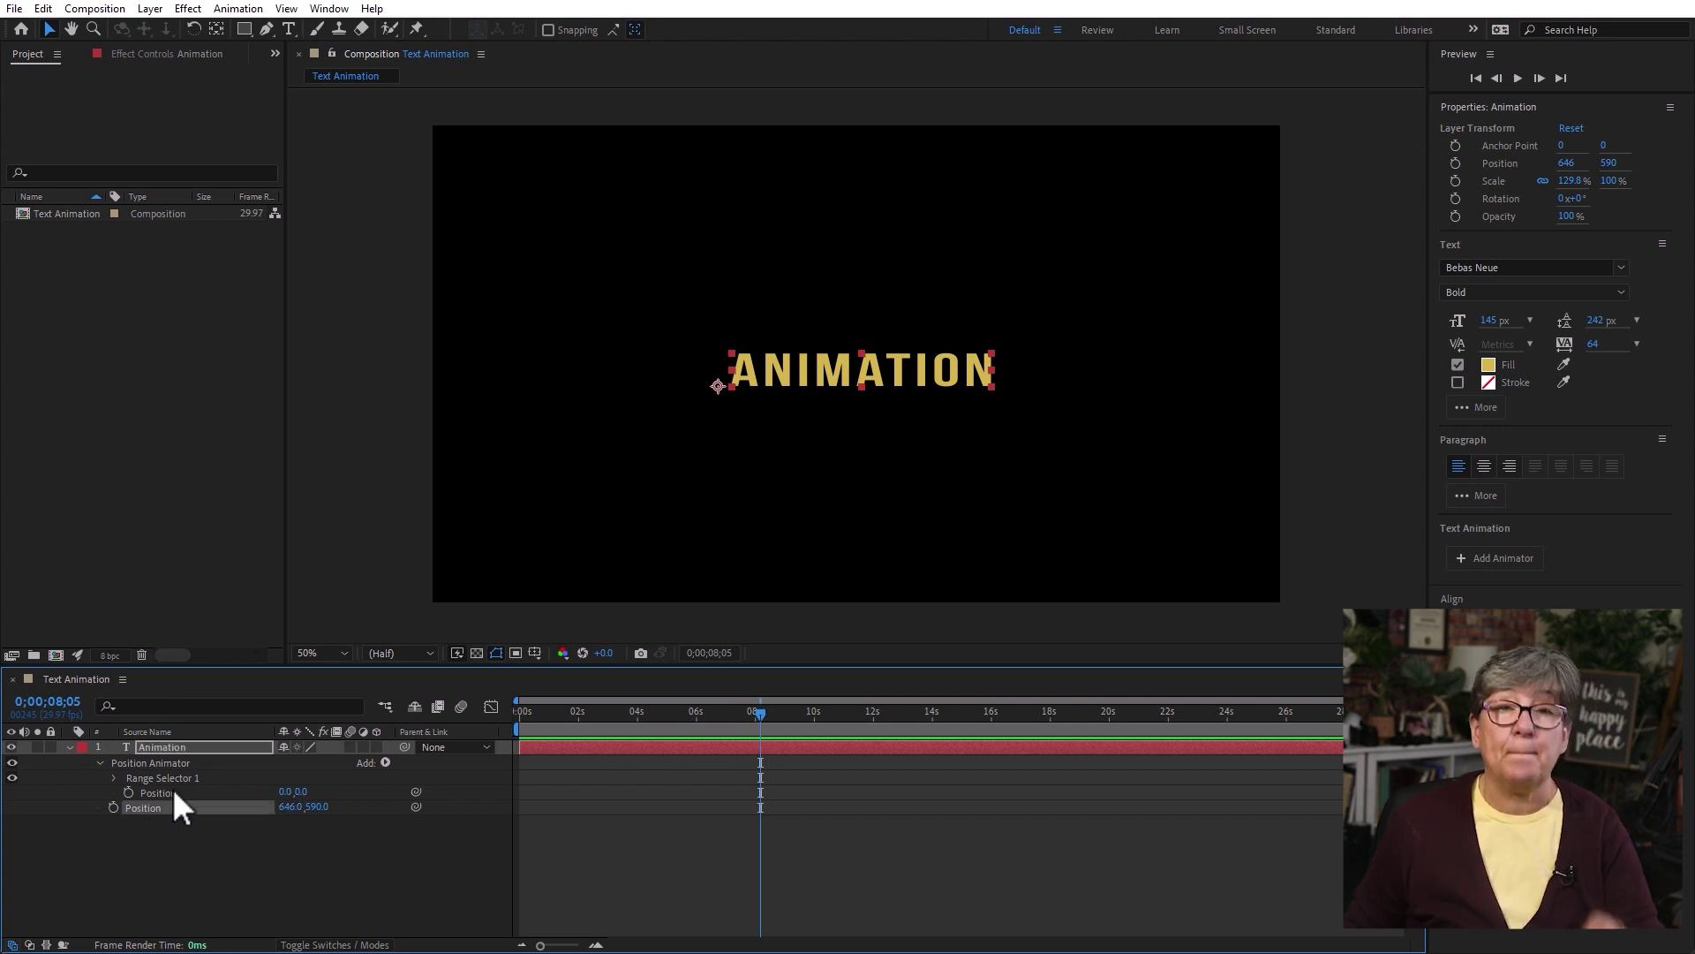
pyautogui.click(172, 792)
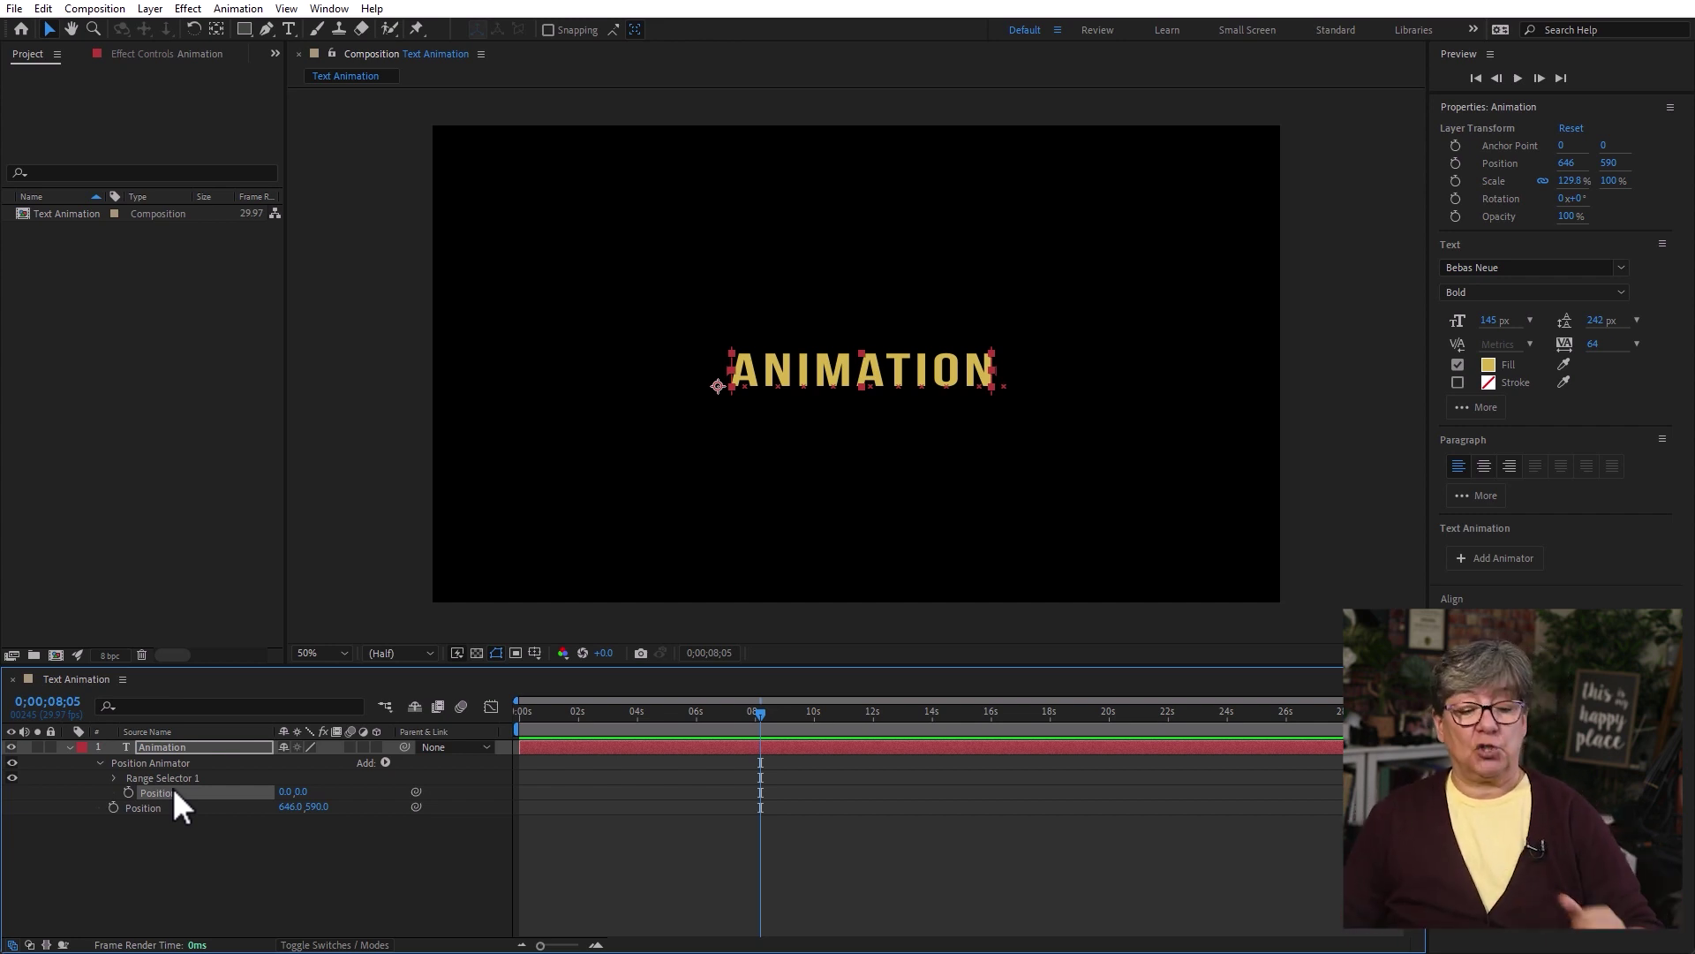
pyautogui.click(157, 808)
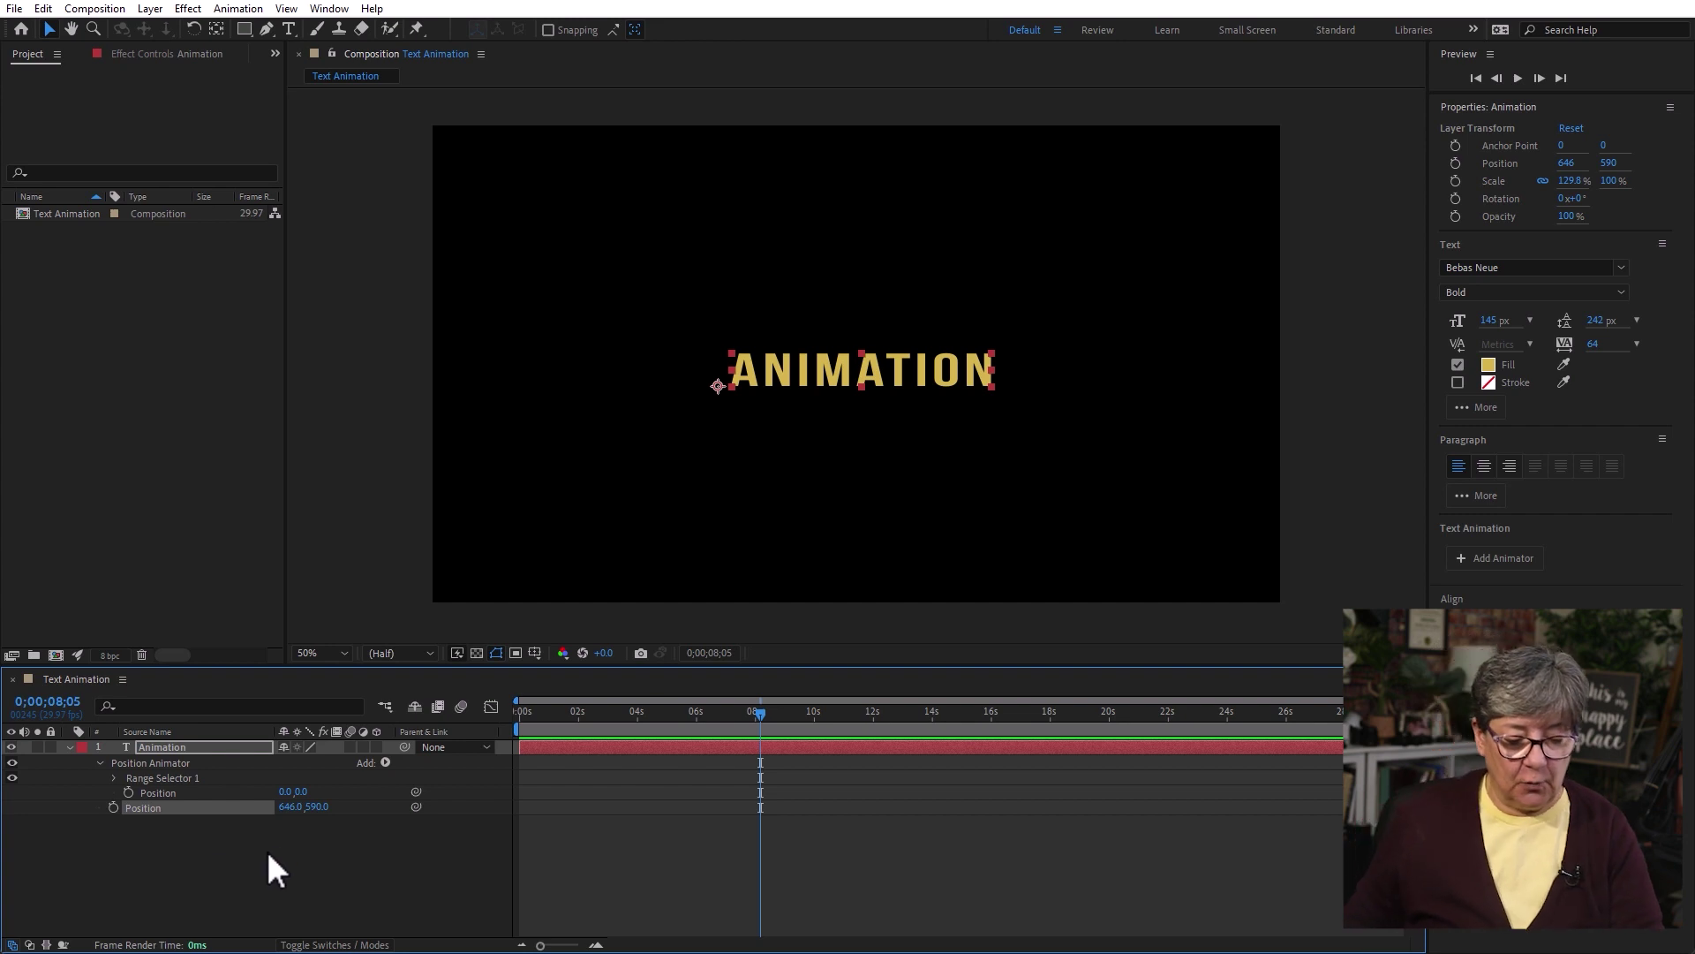
# Set the Position Animator's Position to 0.0, -248.0 and compare it with the layer's own Position
pyautogui.moveTo(300, 792); pyautogui.dragTo(75, 834)
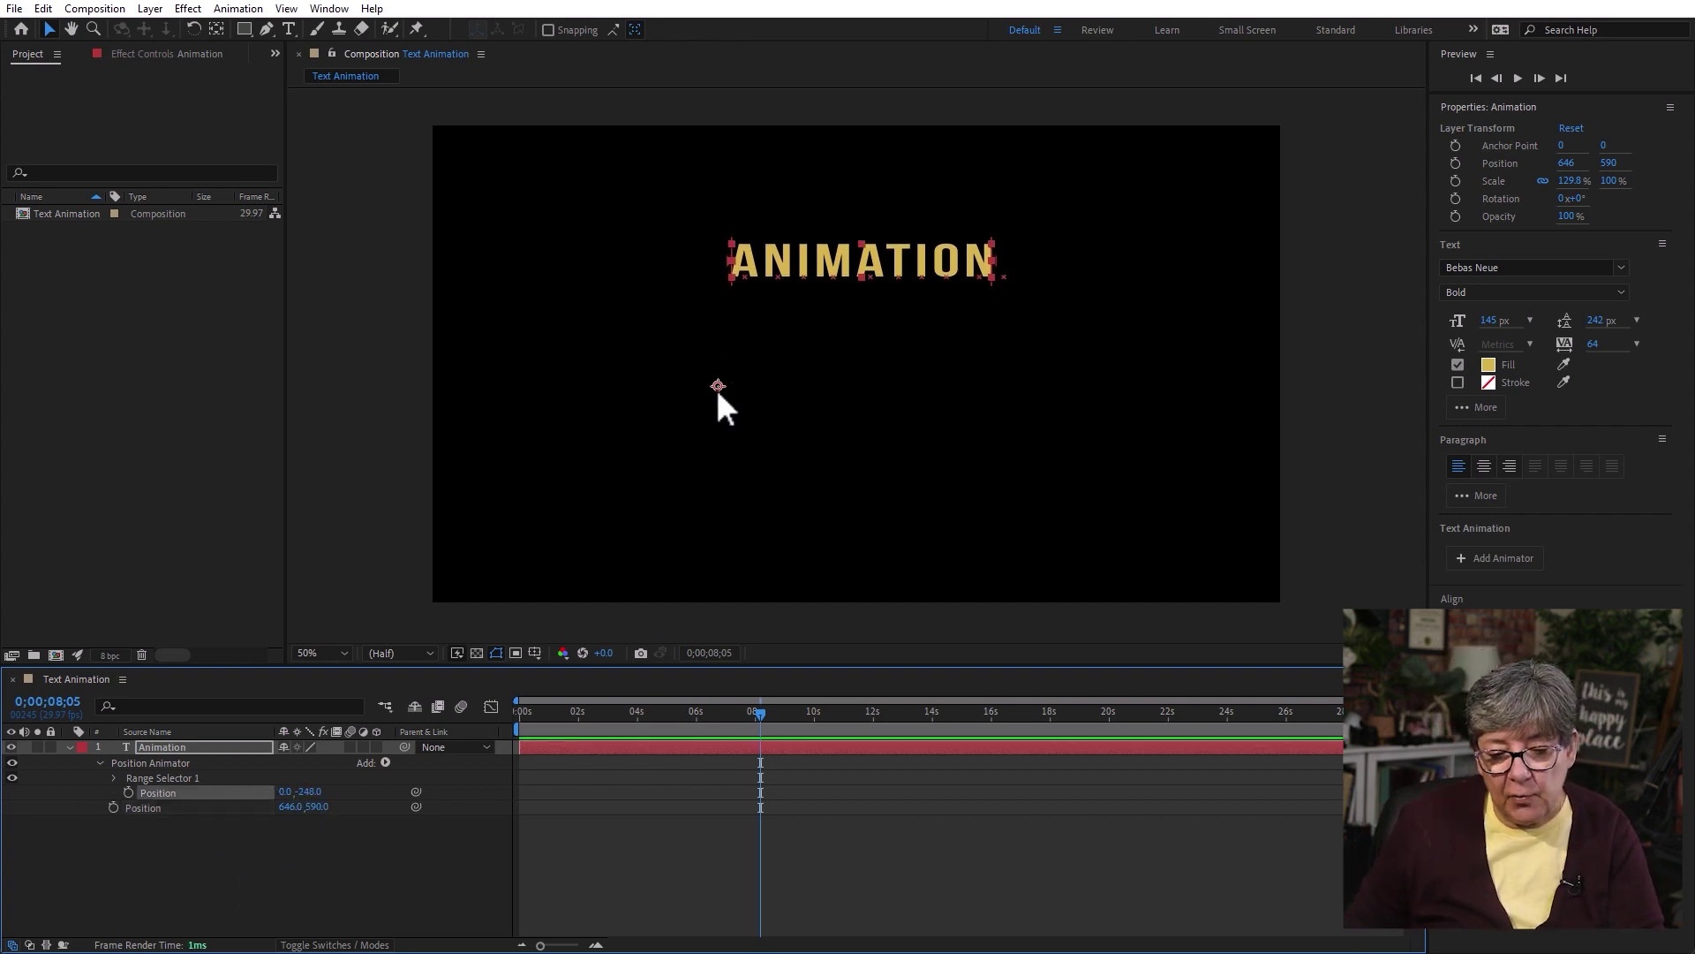
pyautogui.click(143, 808)
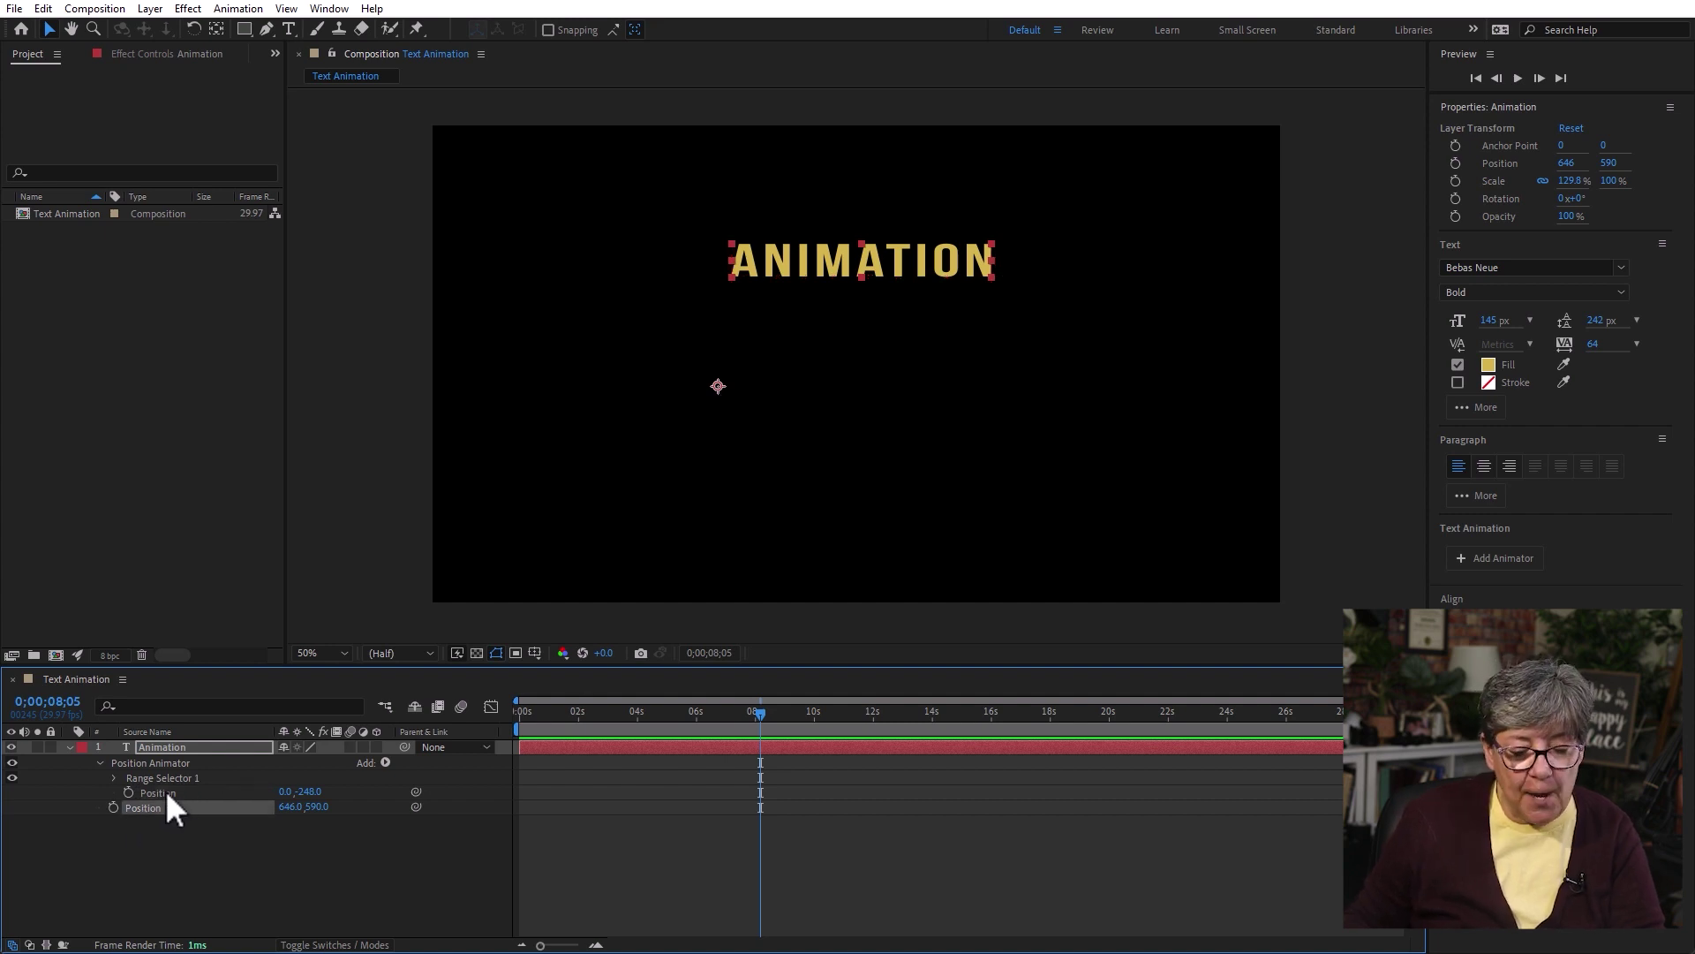
pyautogui.click(164, 792)
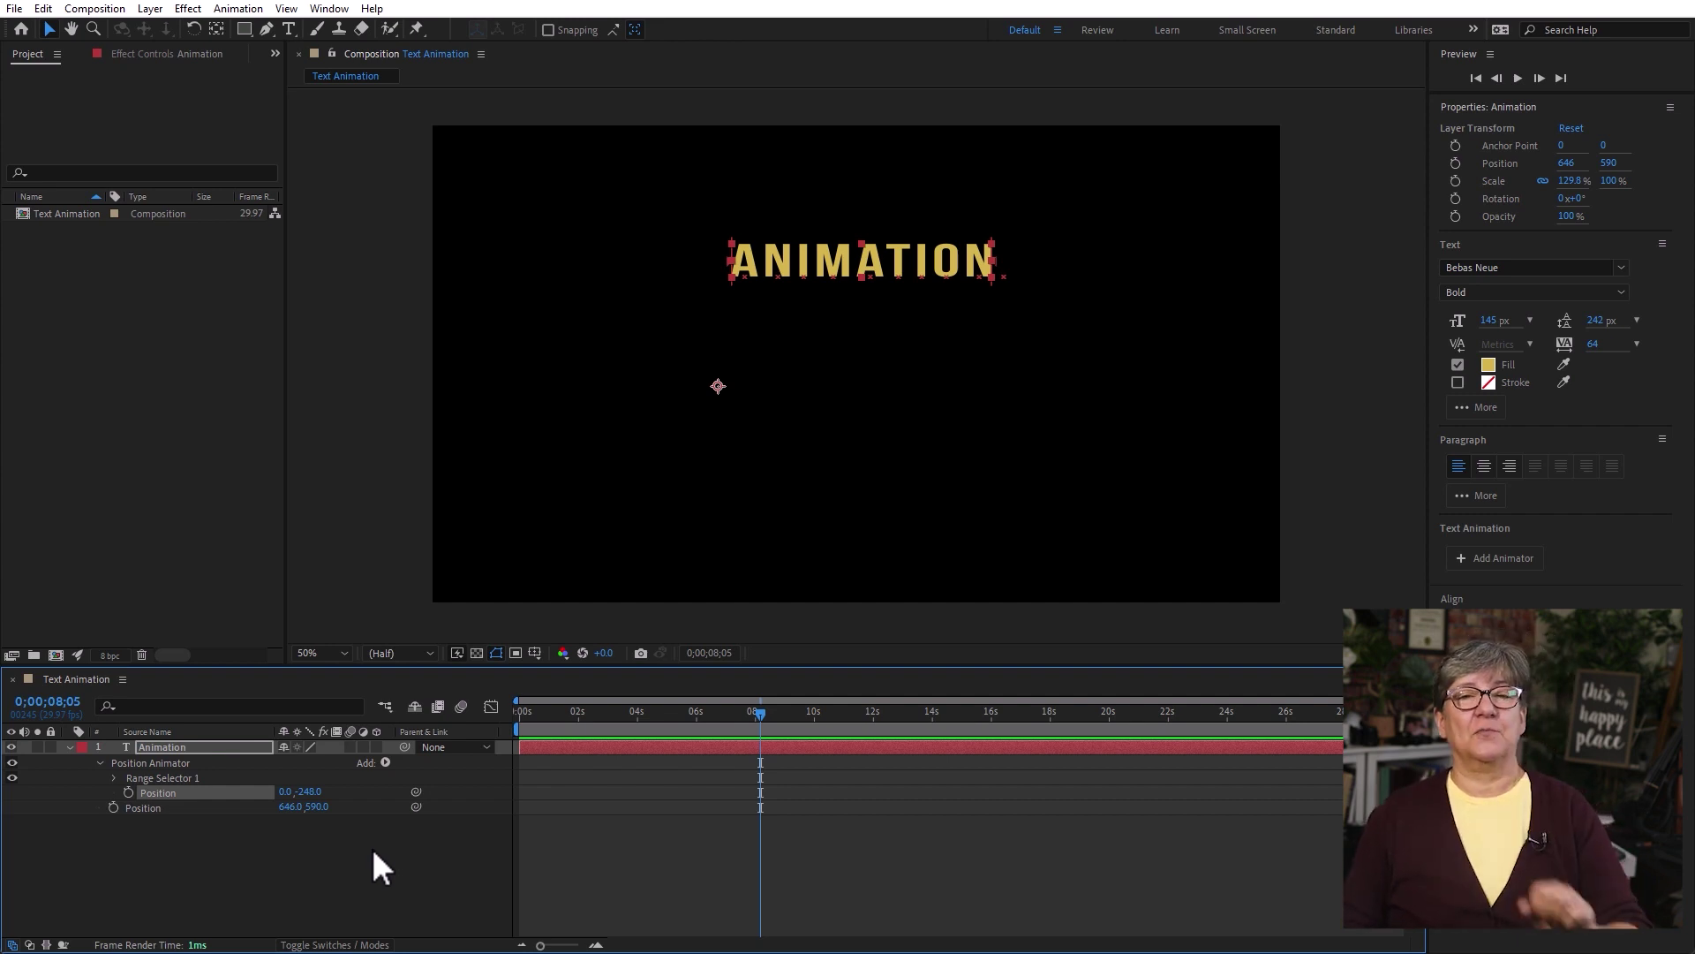
# Expand Range Selector 1 and examine its range handles on the ANIMATION text at 200% magnification over the transparency grid
pyautogui.click(114, 777)
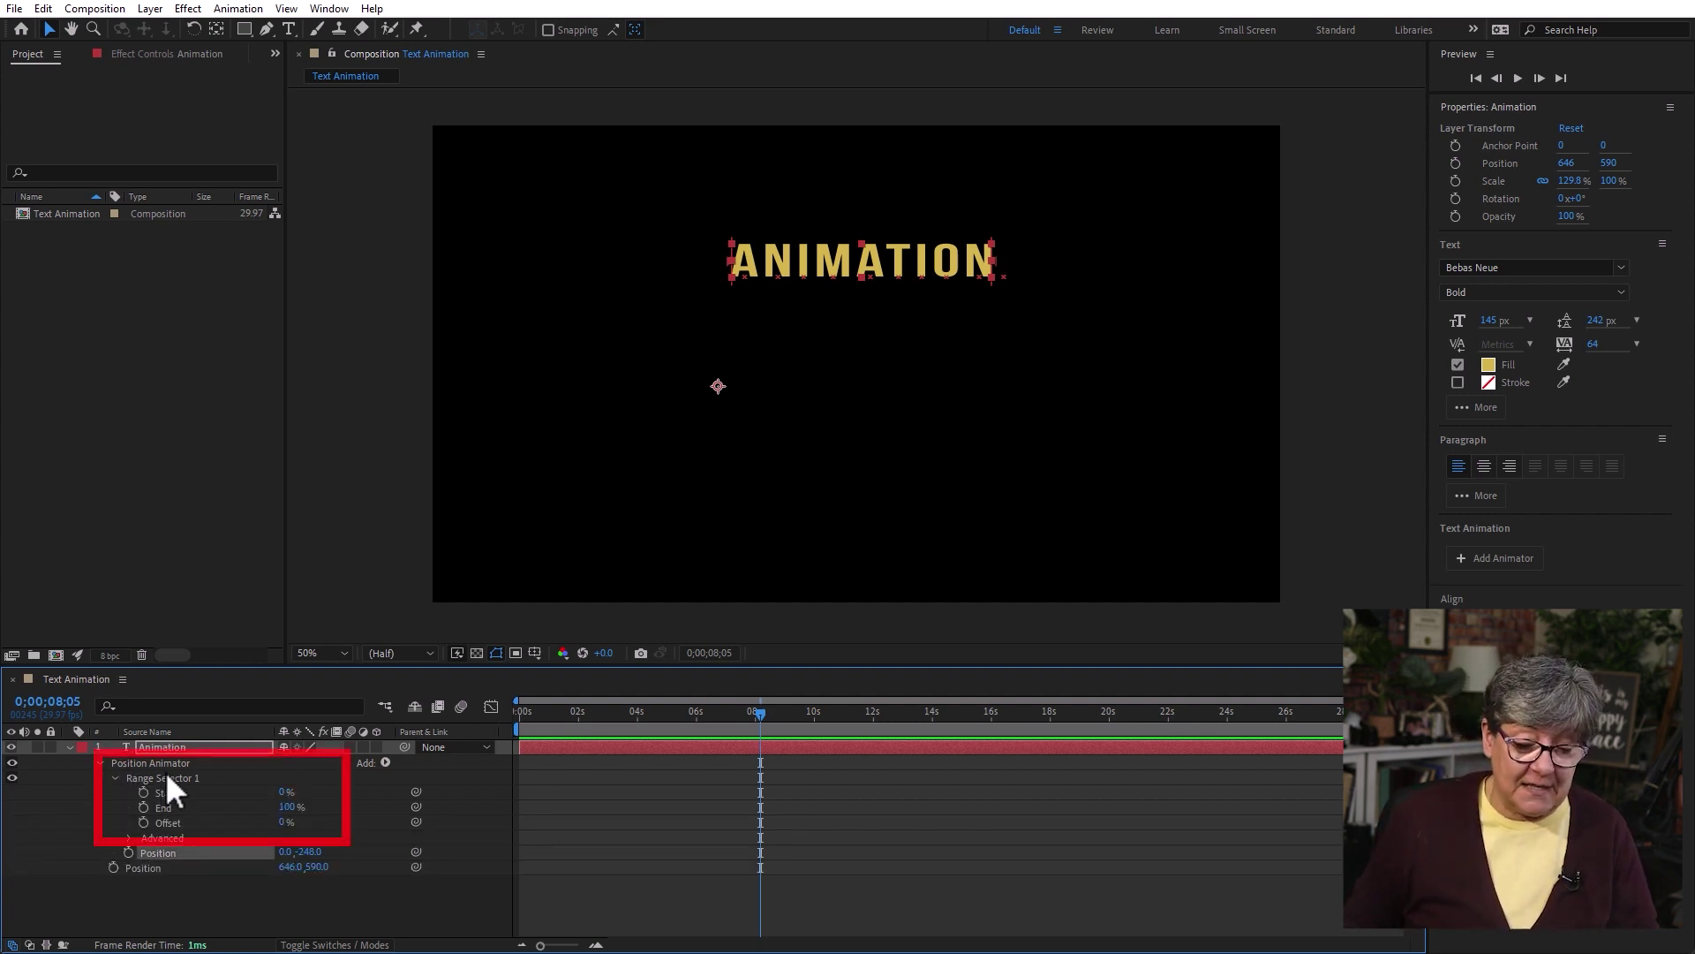
pyautogui.click(174, 780)
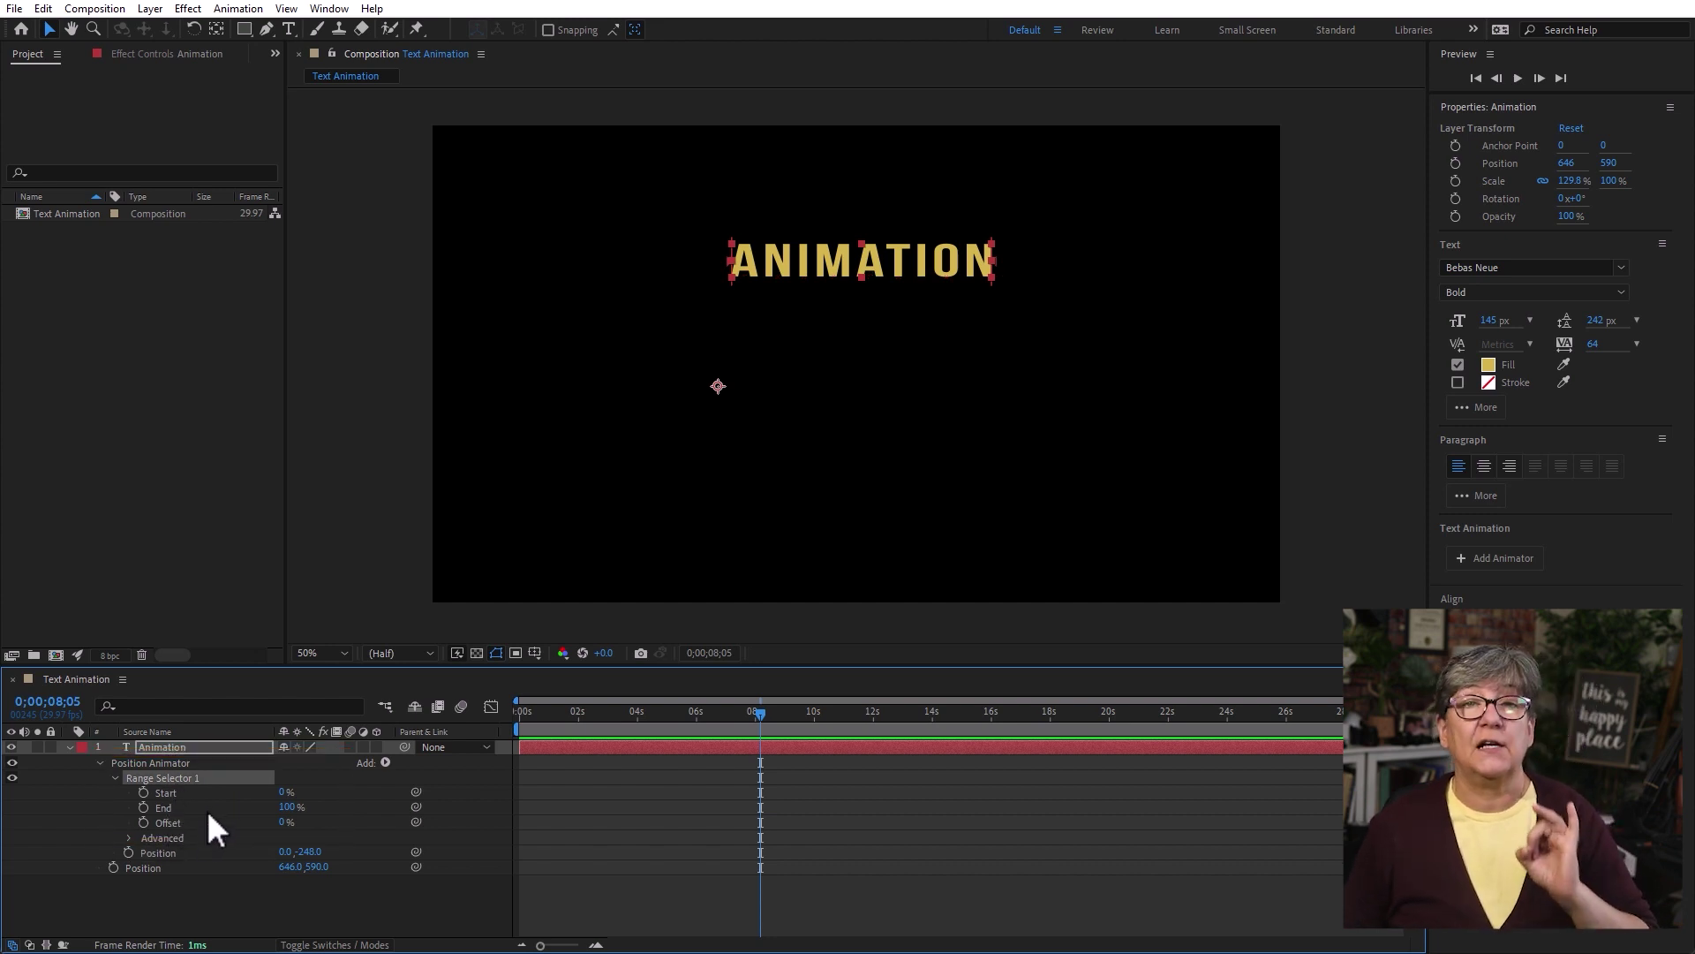
pyautogui.click(477, 653)
pyautogui.press('.')
pyautogui.press('.')
pyautogui.press('.')
pyautogui.press('.')
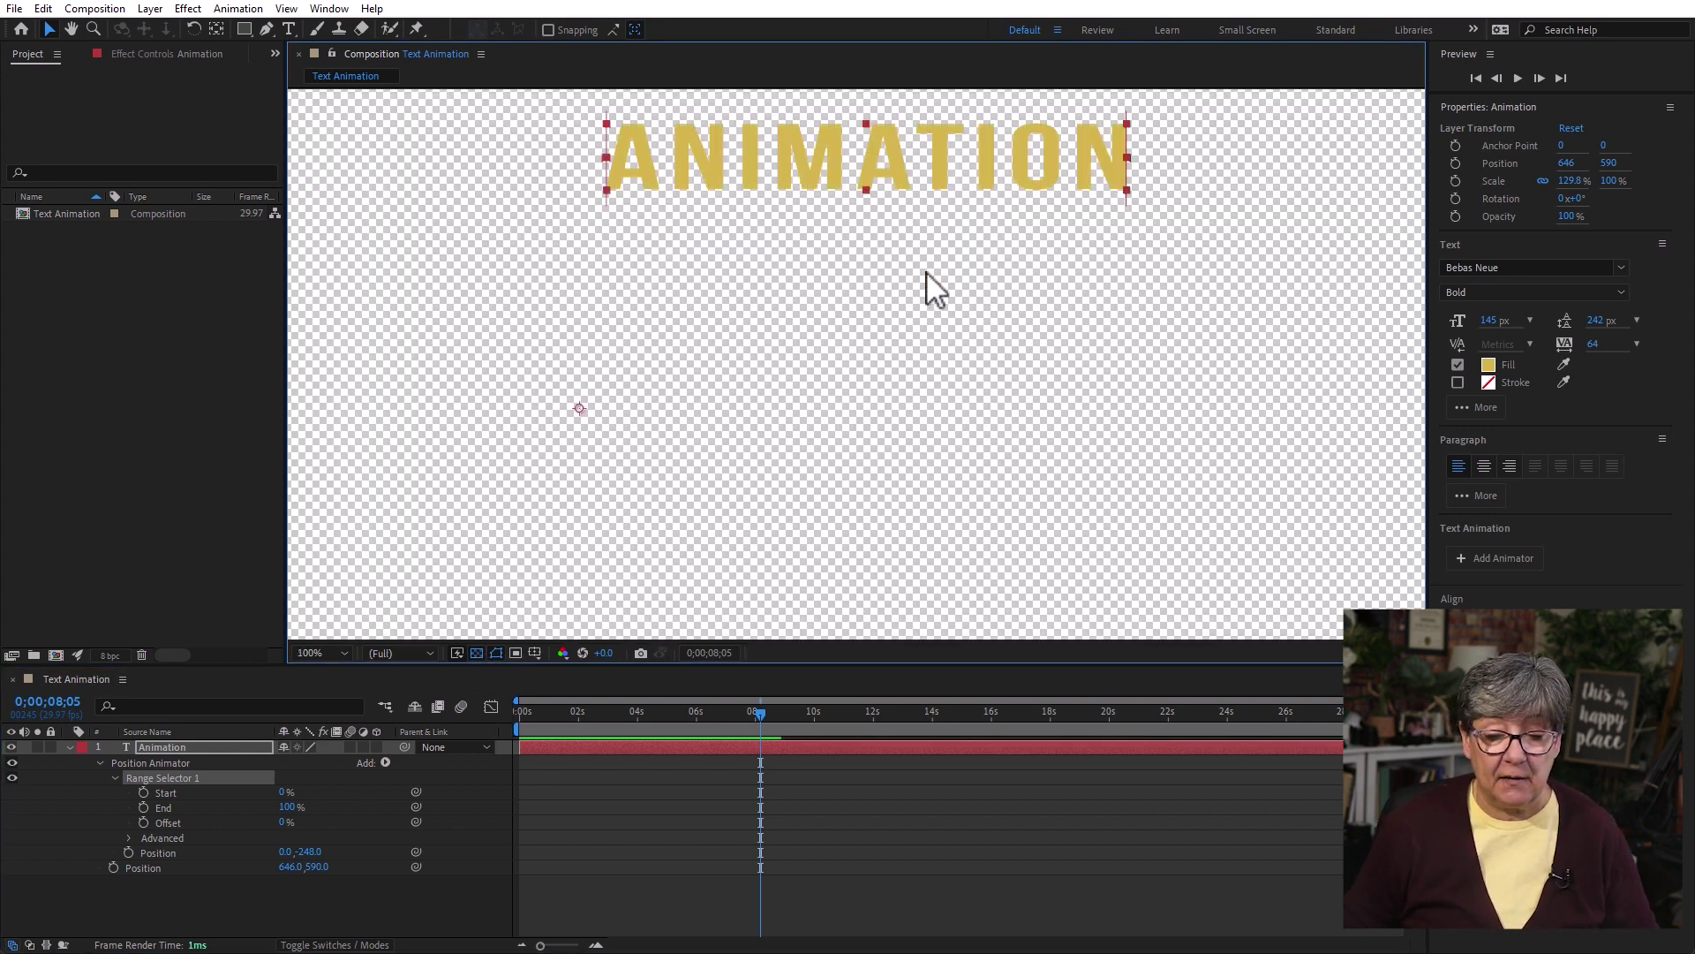
pyautogui.press('h')
pyautogui.moveTo(837, 292); pyautogui.dragTo(842, 468)
pyautogui.moveTo(883, 128); pyautogui.dragTo(945, 439)
pyautogui.press('v')
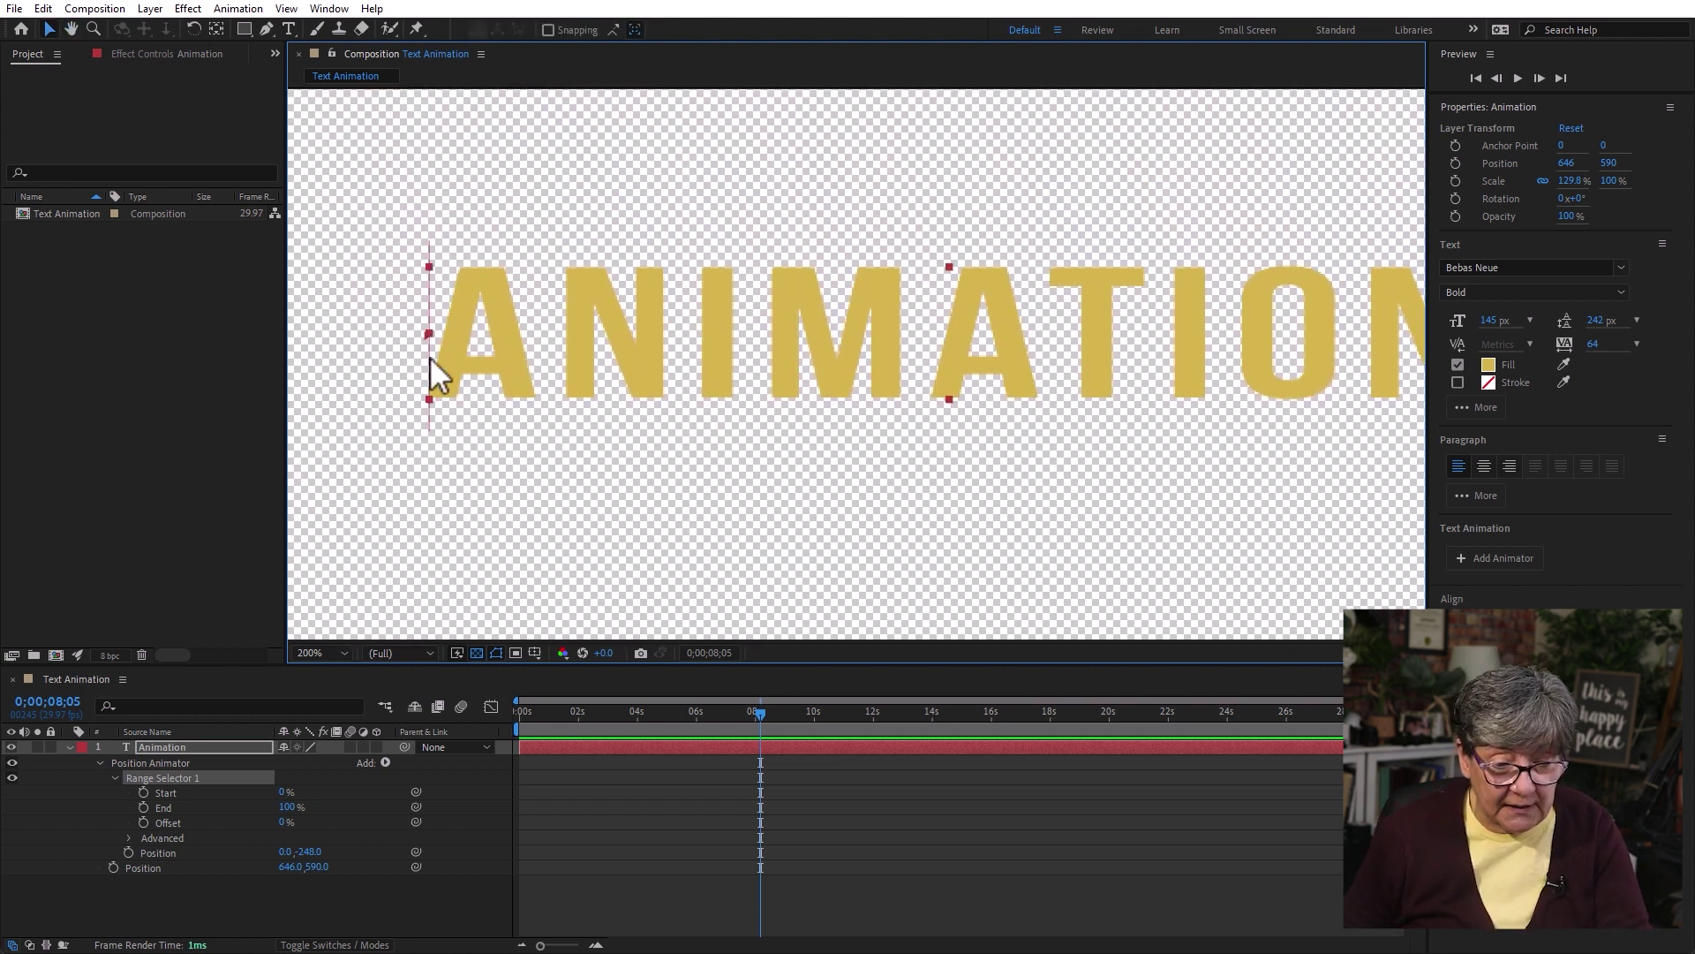
pyautogui.press('h')
pyautogui.moveTo(1254, 446)
pyautogui.mouseDown()
pyautogui.moveTo(1092, 439)
pyautogui.moveTo(1249, 439)
pyautogui.mouseUp()
pyautogui.press('v')
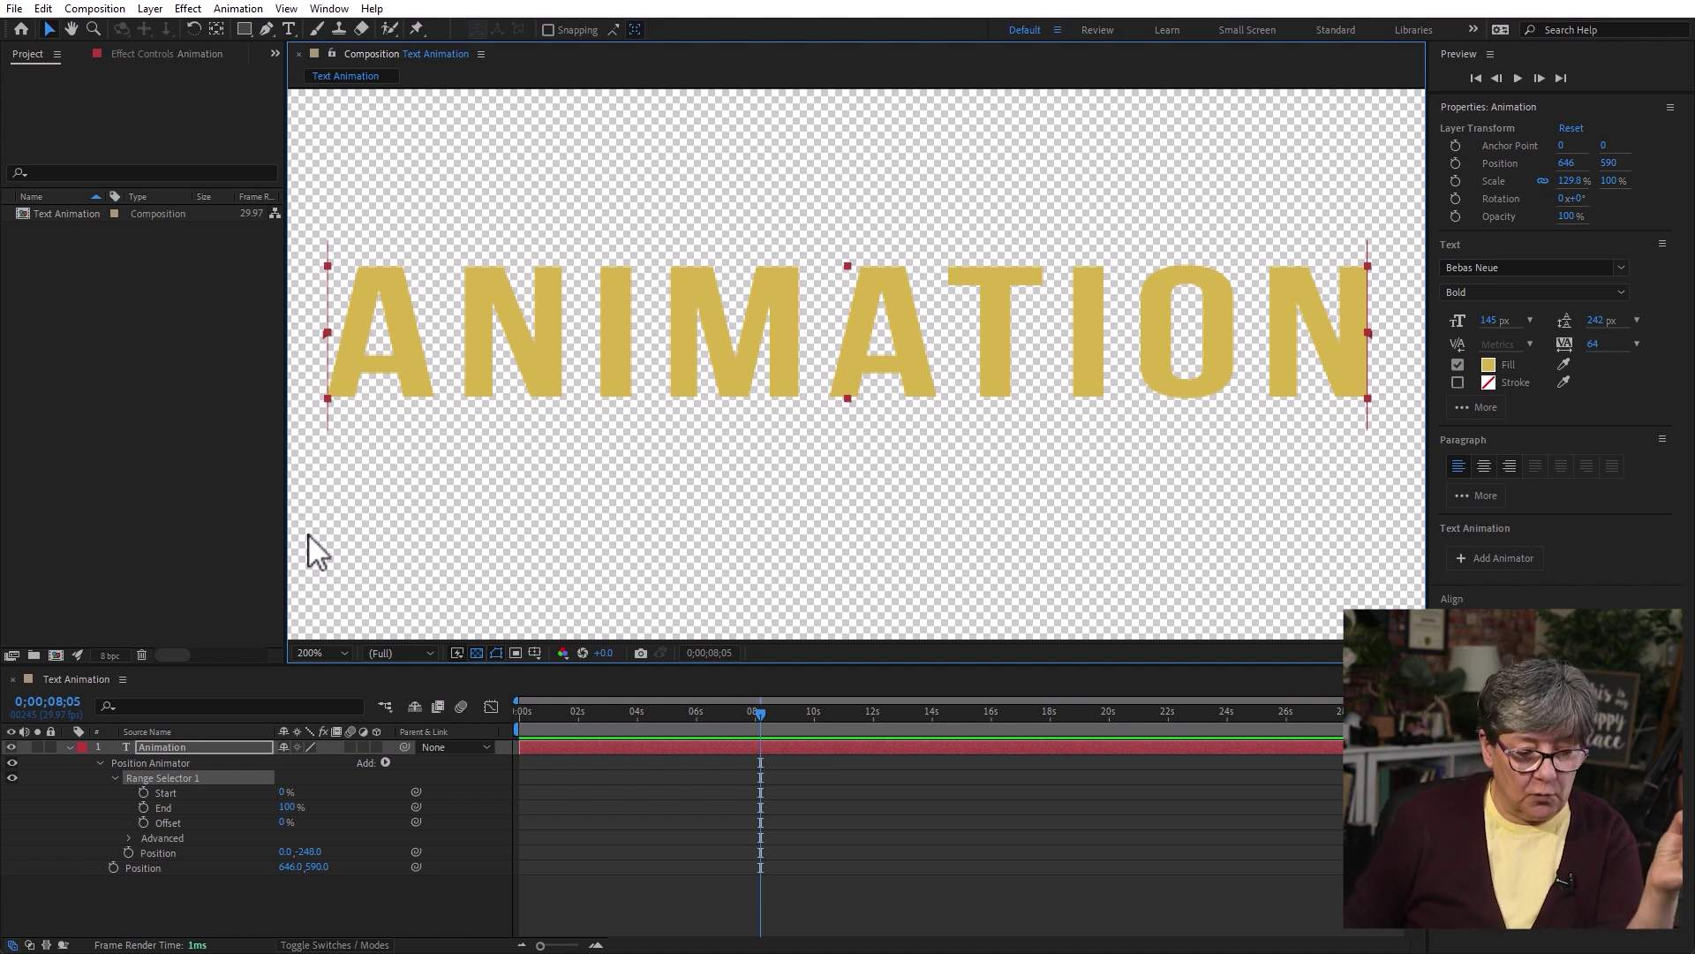
# Try moving the Range Selector's Start past the first letter to 11%, and return it to 0%
pyautogui.click(171, 792)
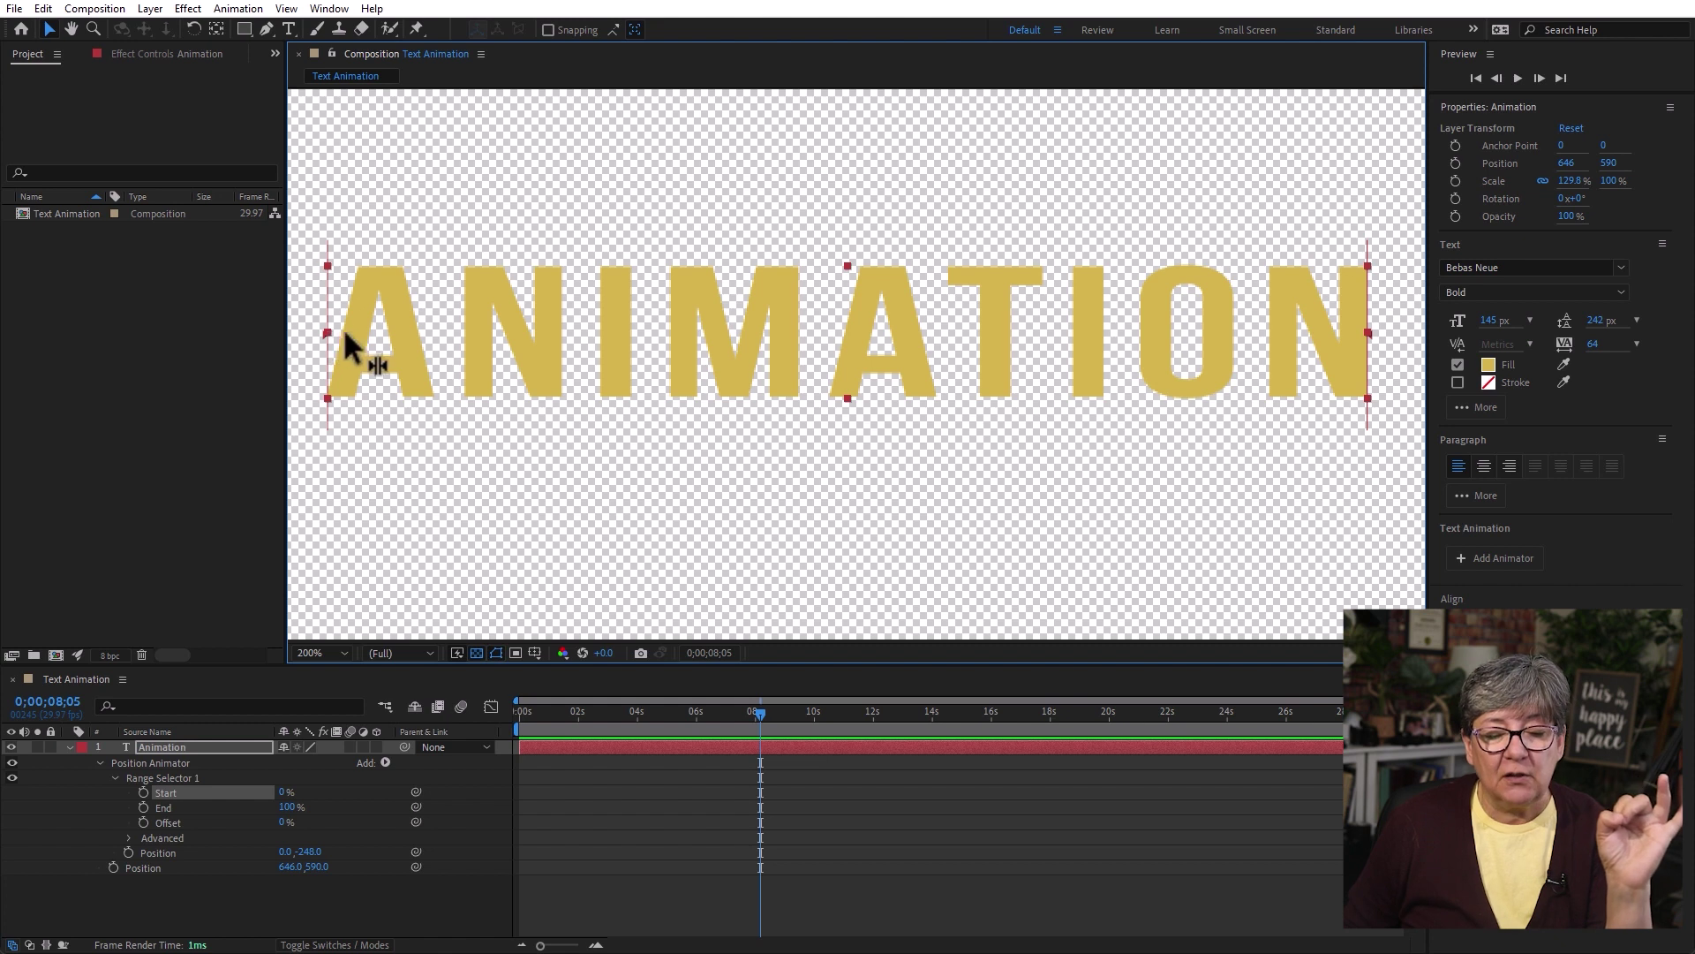
pyautogui.moveTo(341, 334); pyautogui.dragTo(412, 336)
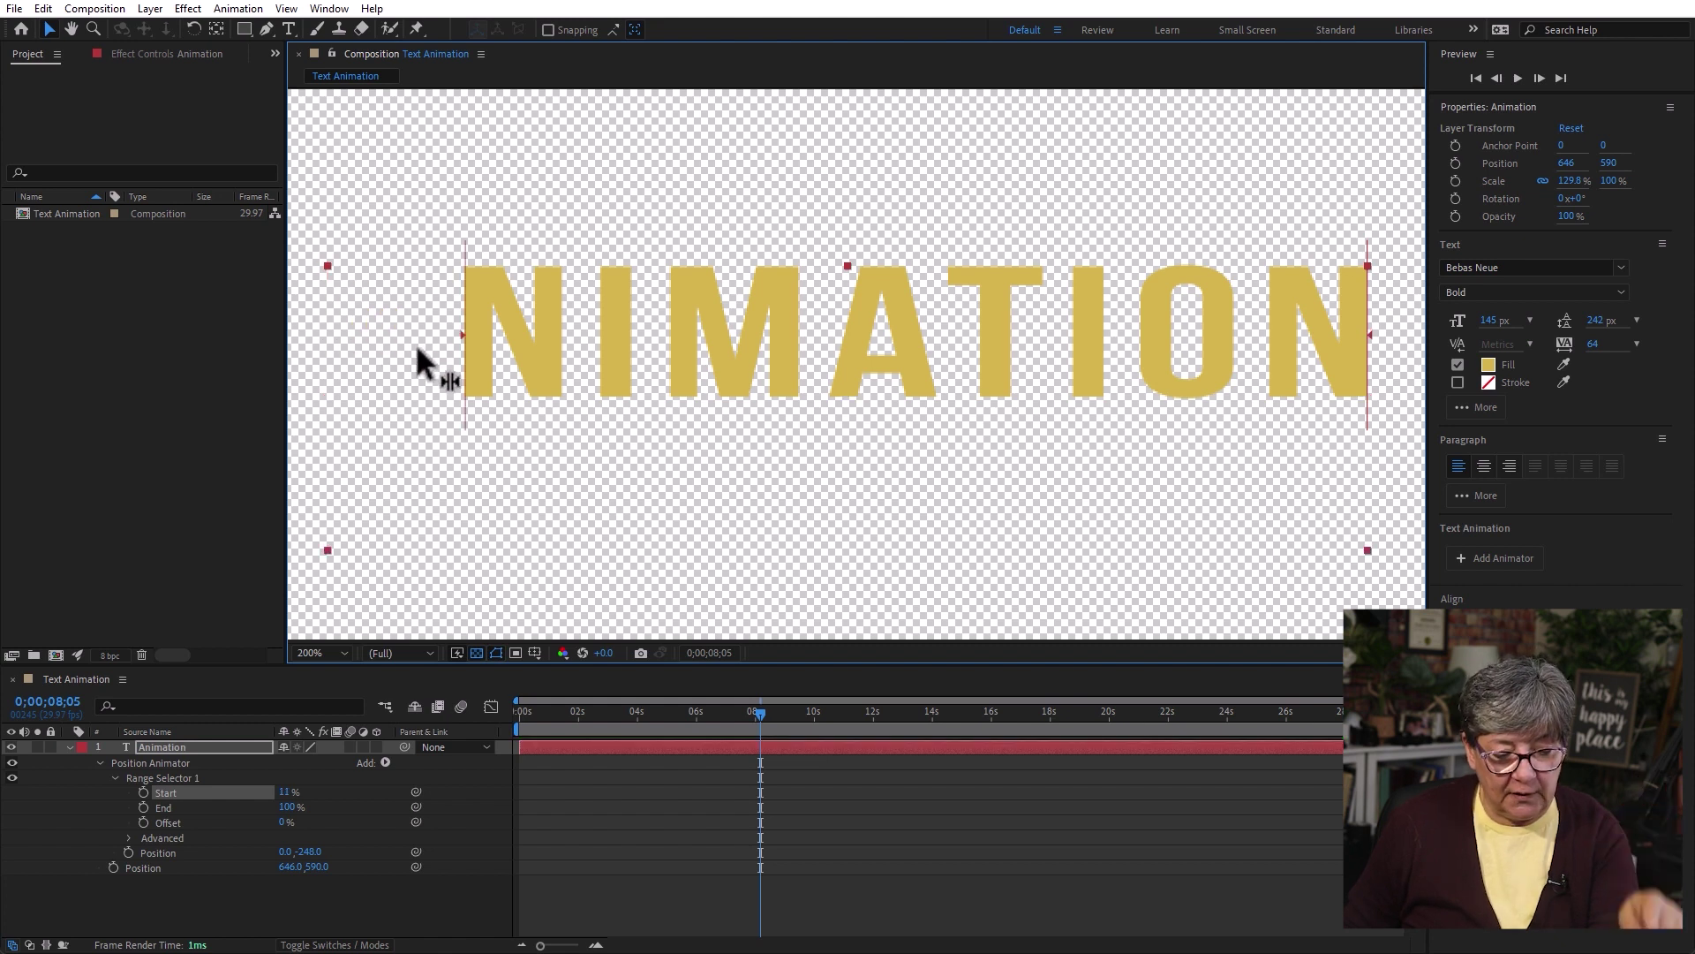
pyautogui.moveTo(518, 350); pyautogui.dragTo(243, 375)
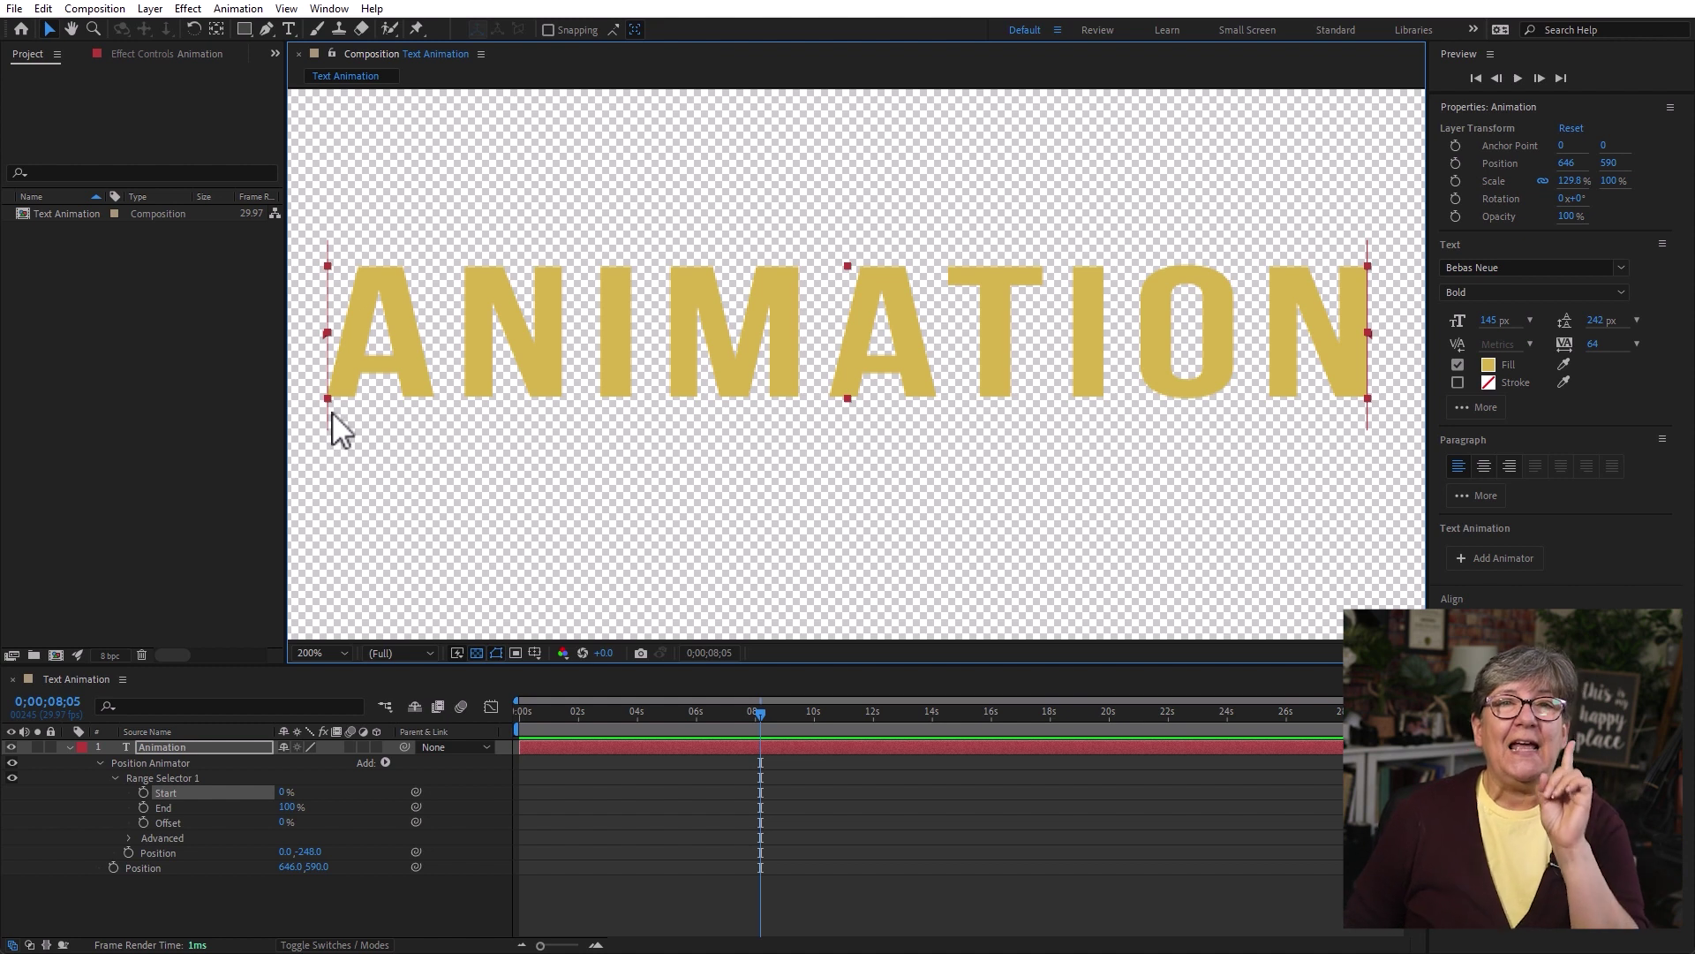
# Move the ANIMATION text above the frame by setting the Position Animator's Position to 0.0, -629.0
pyautogui.hotkey('shift', '/')
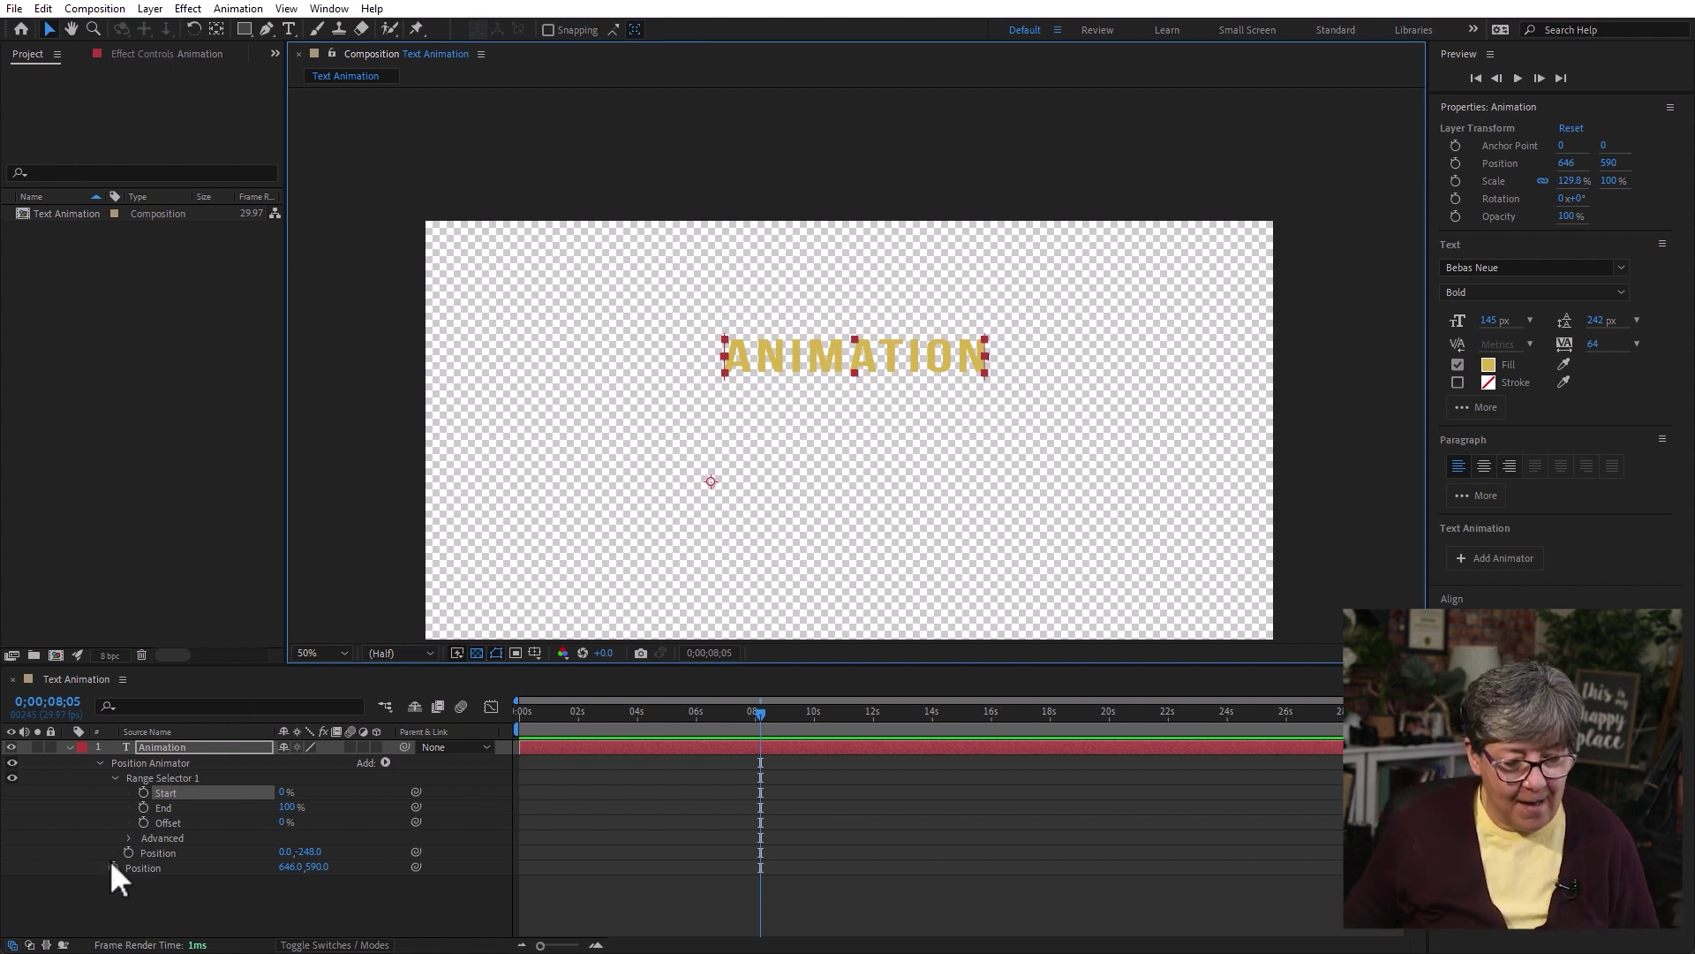
pyautogui.click(161, 851)
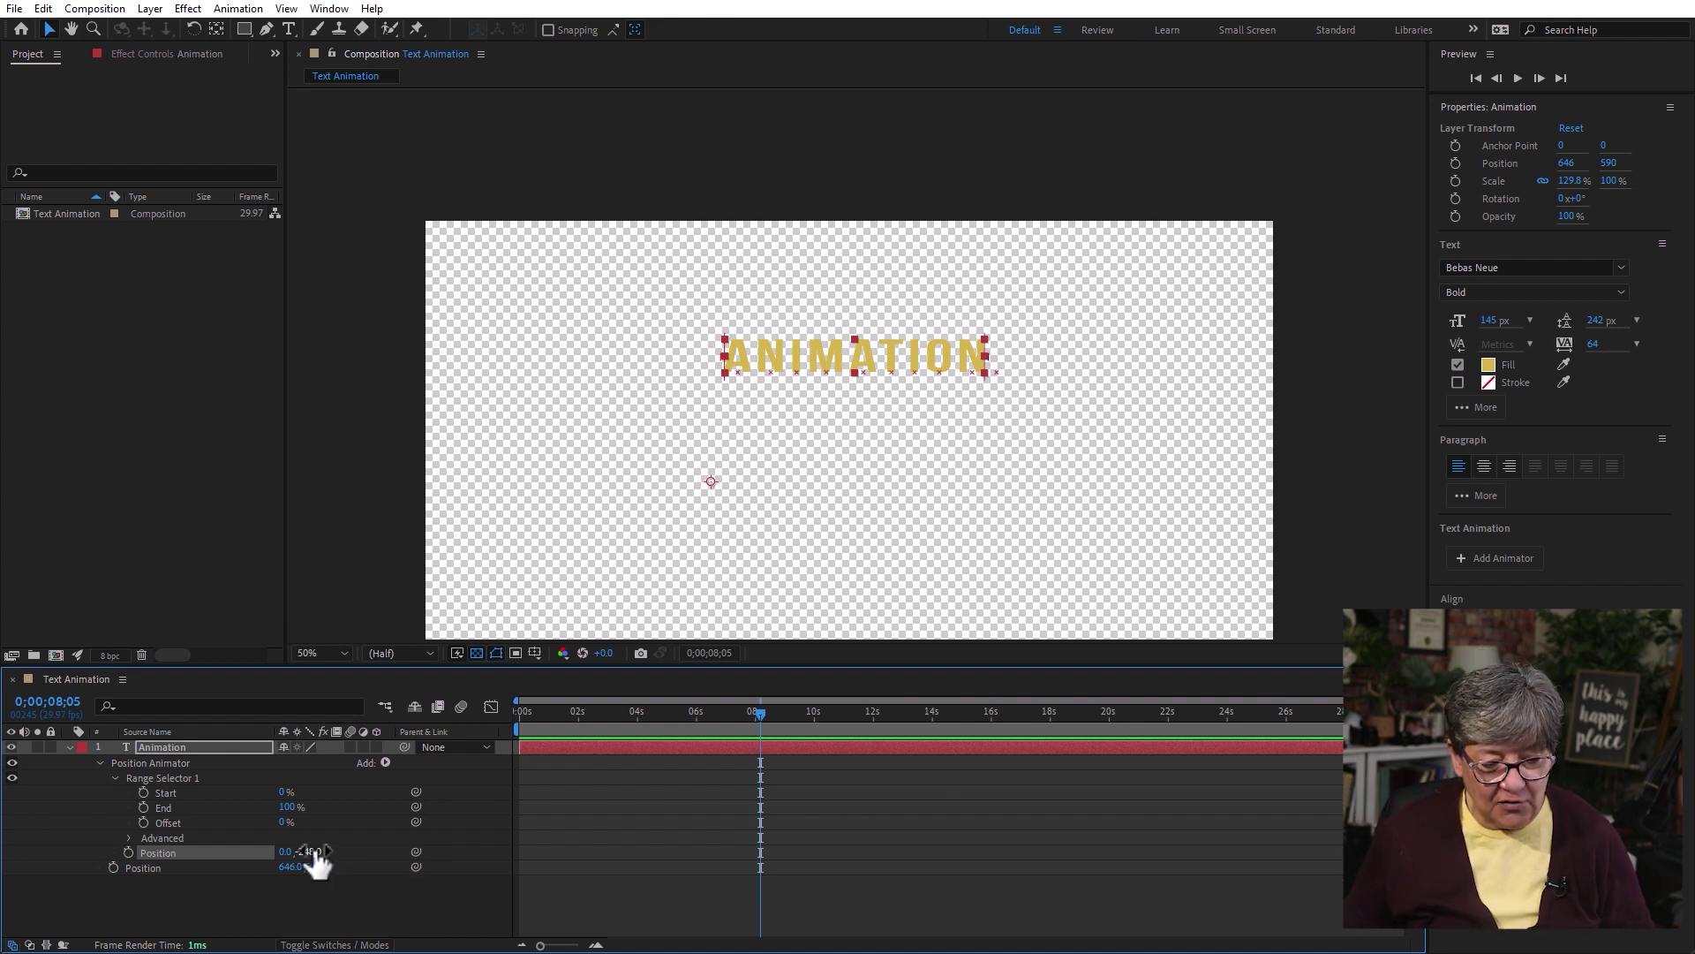
pyautogui.moveTo(311, 851); pyautogui.dragTo(60, 908)
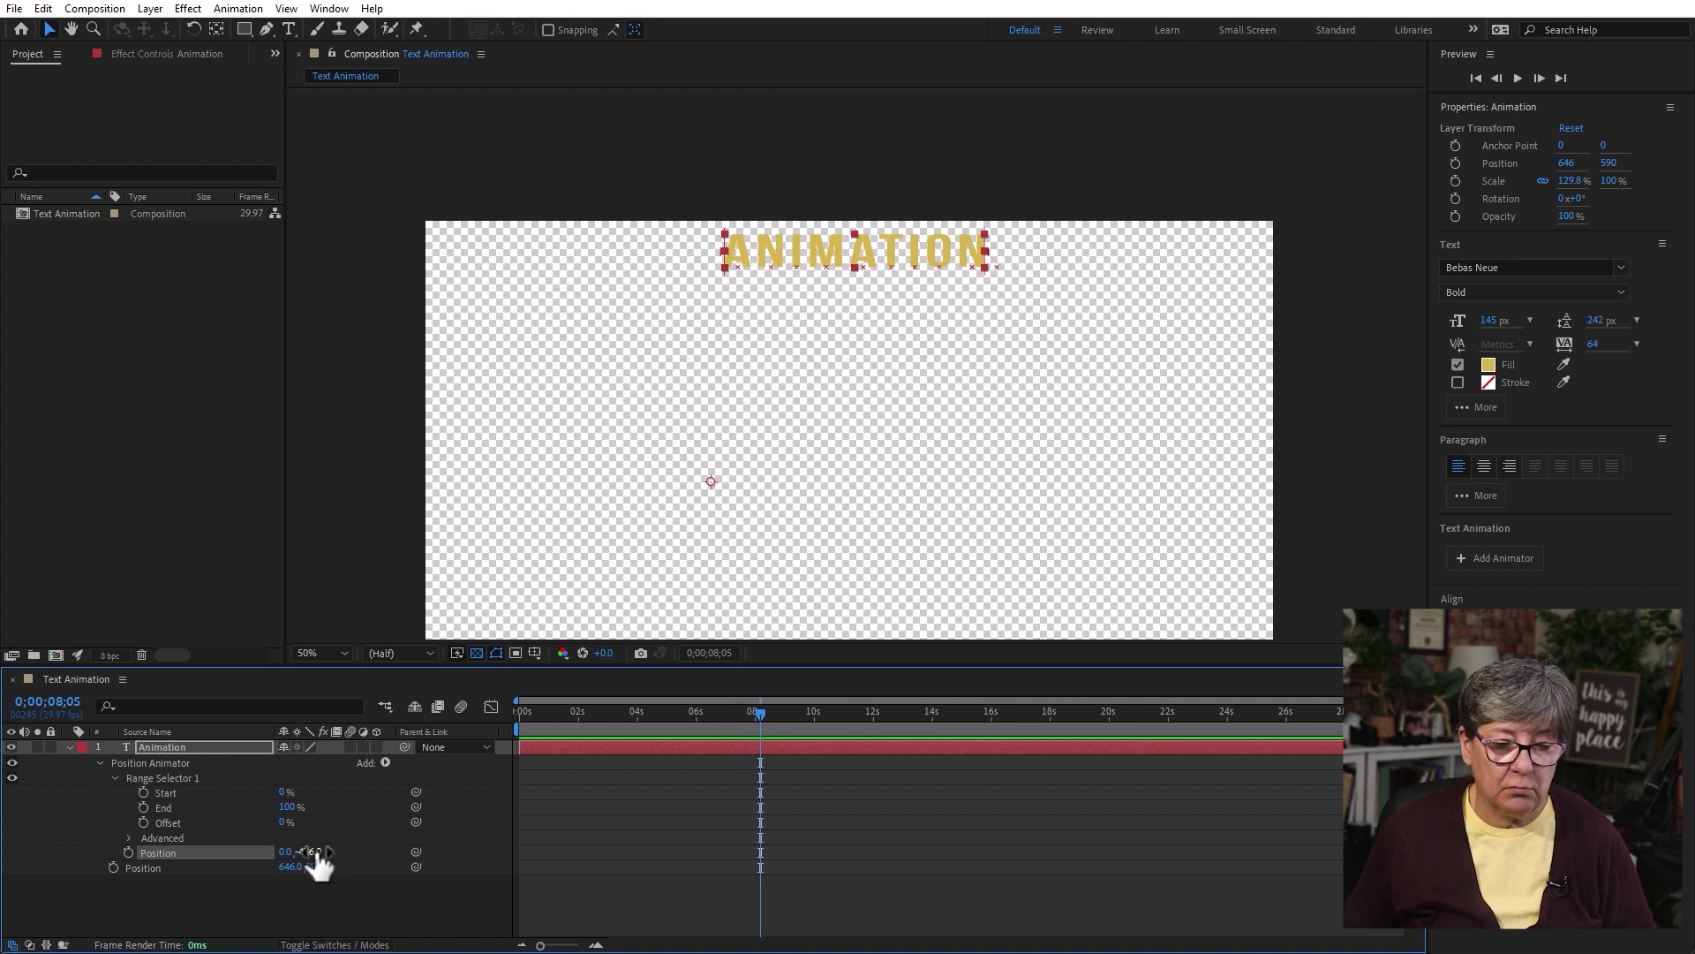
pyautogui.moveTo(309, 851); pyautogui.dragTo(221, 855)
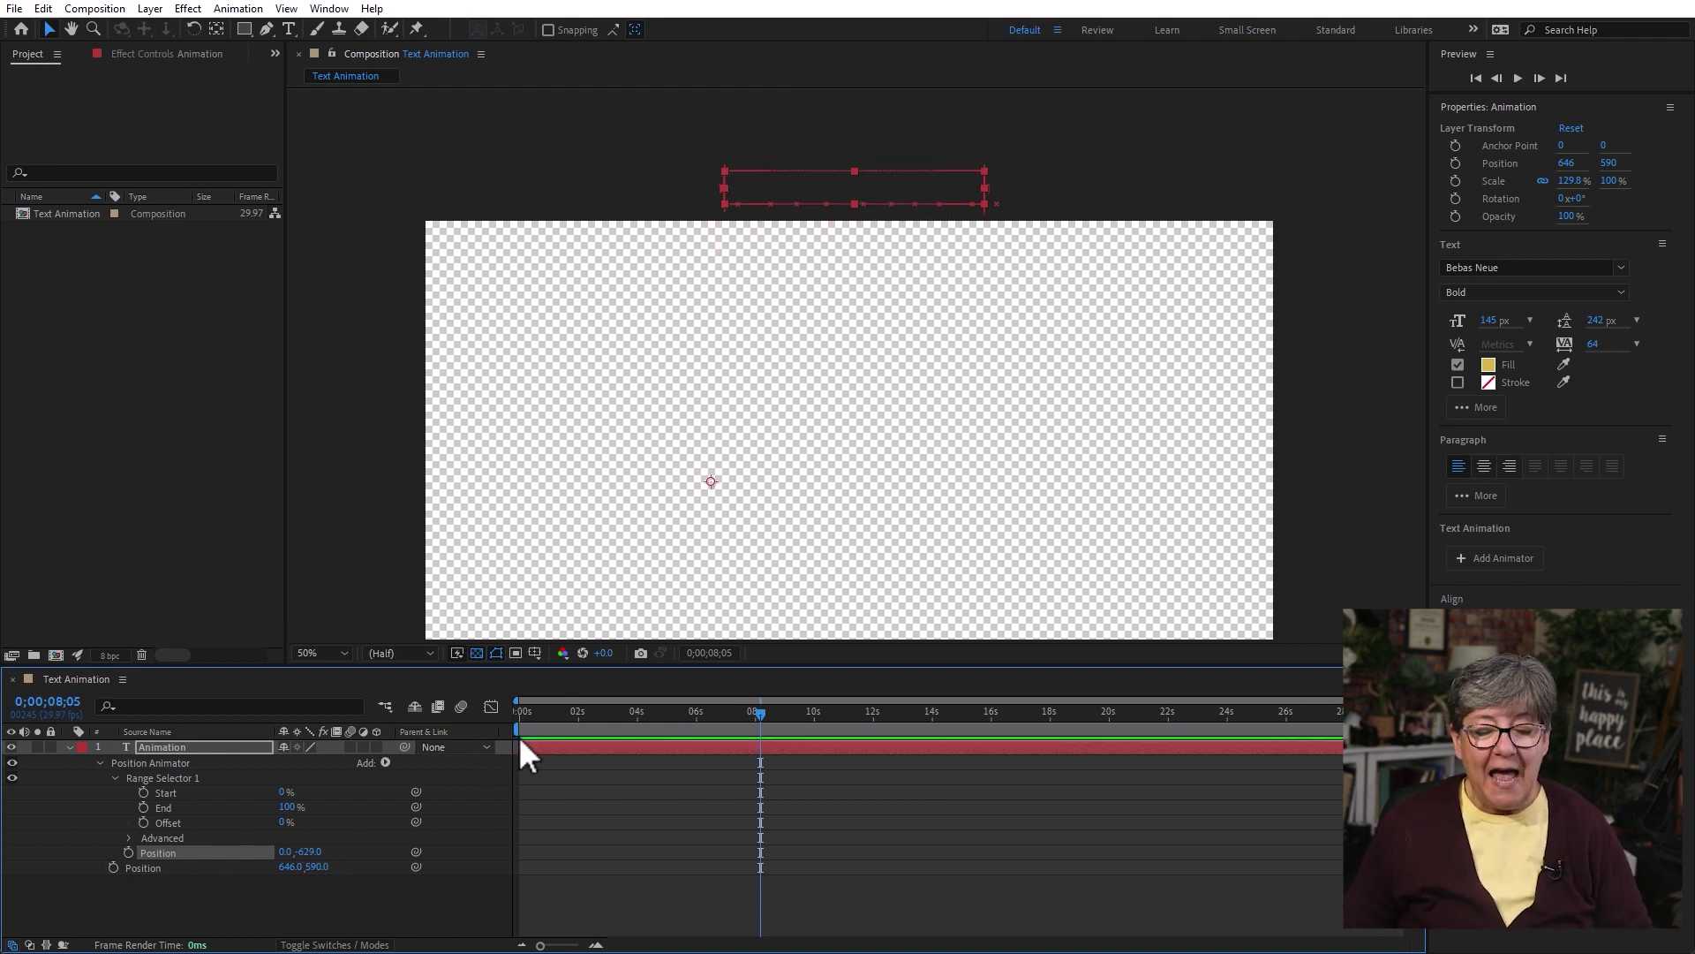
# Keyframe the Range Selector's Start from 0% at 0;00;01;02 to 100% at 0;00;05;28
pyautogui.click(551, 712)
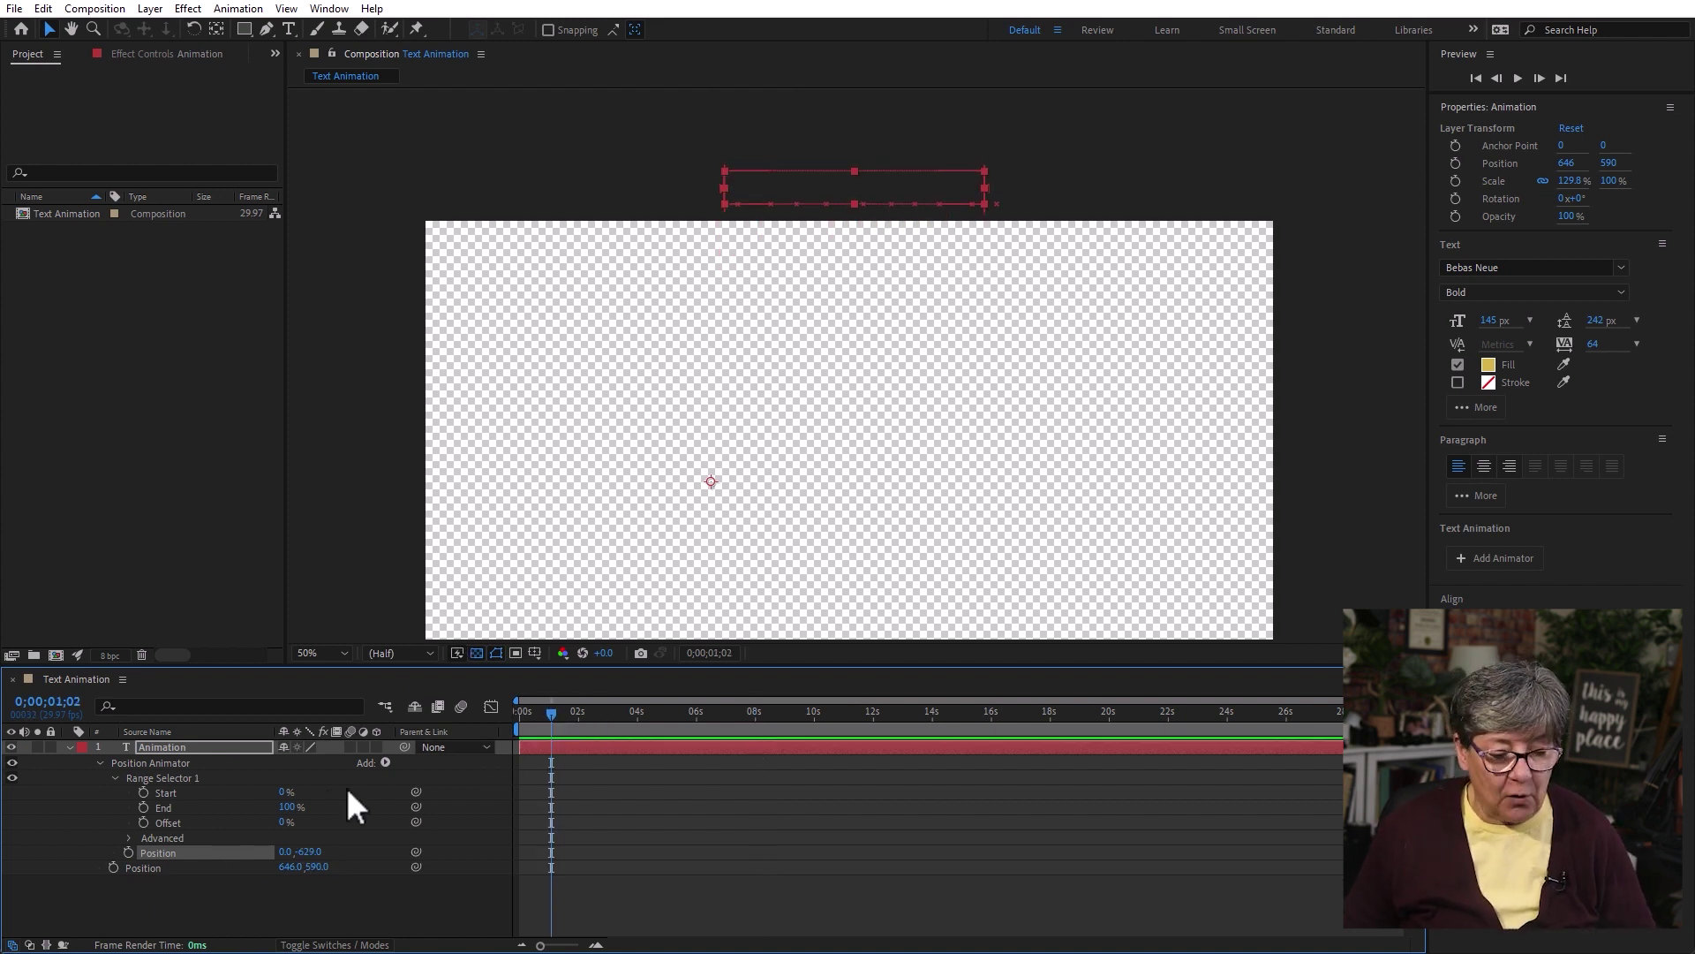
pyautogui.click(144, 792)
pyautogui.click(695, 717)
pyautogui.moveTo(283, 791); pyautogui.dragTo(863, 771)
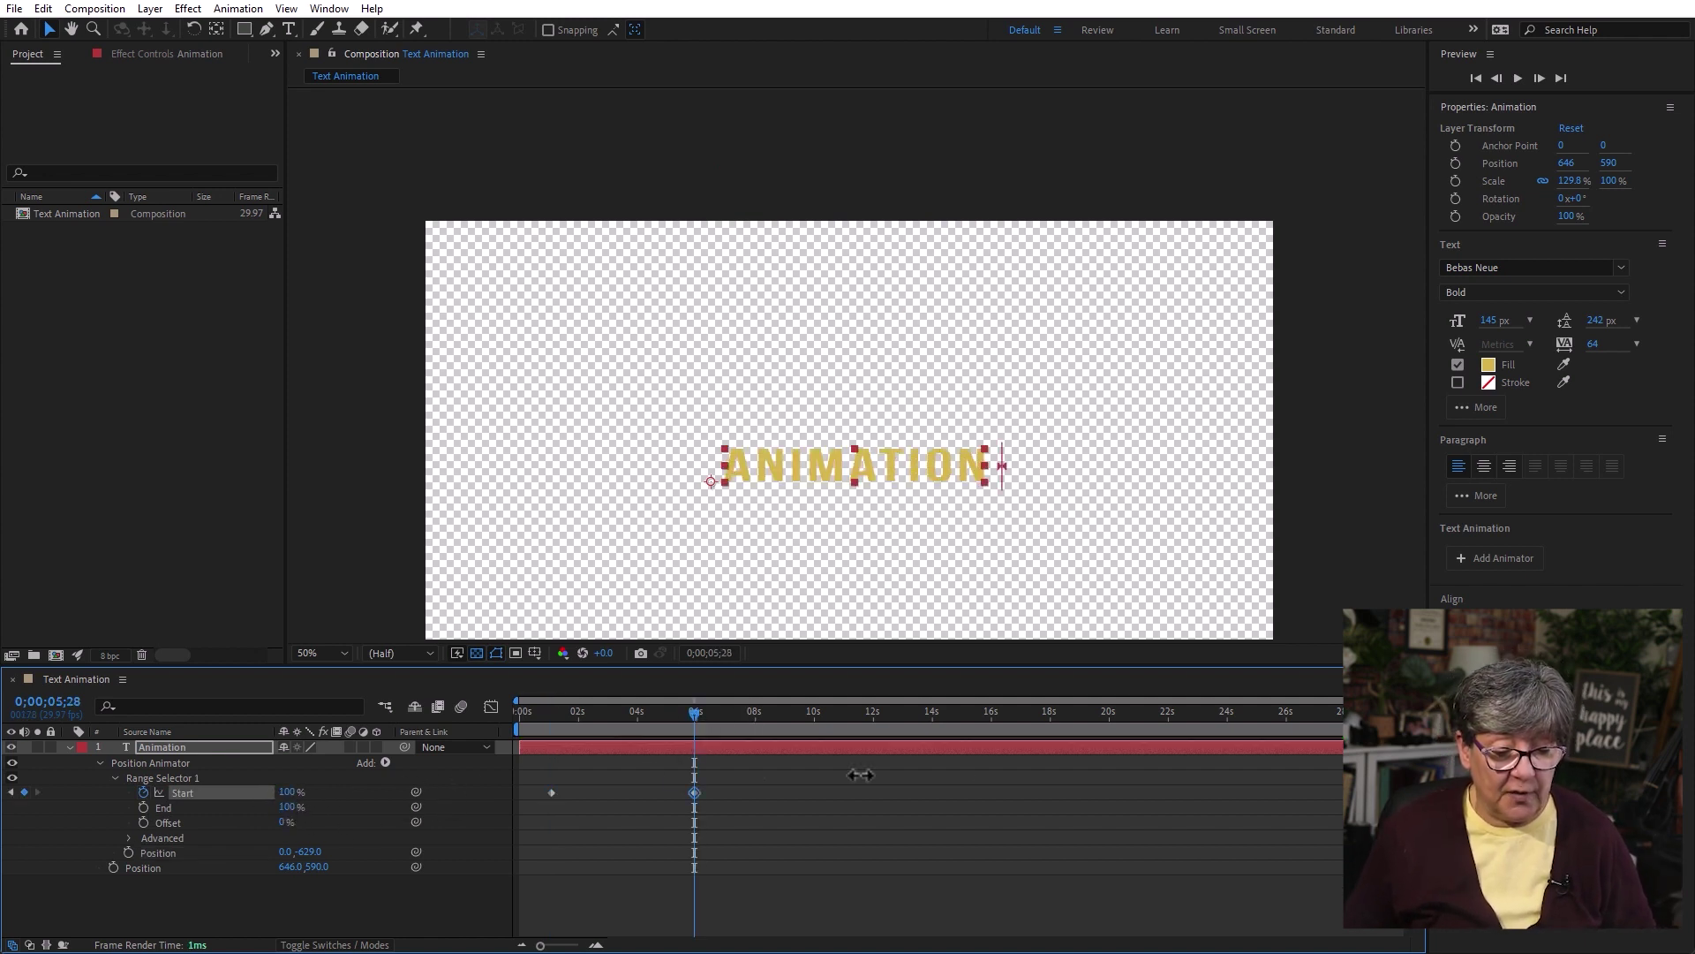
# Turn off the transparency grid and preview the Start animation from 0;00;00;19
pyautogui.click(538, 718)
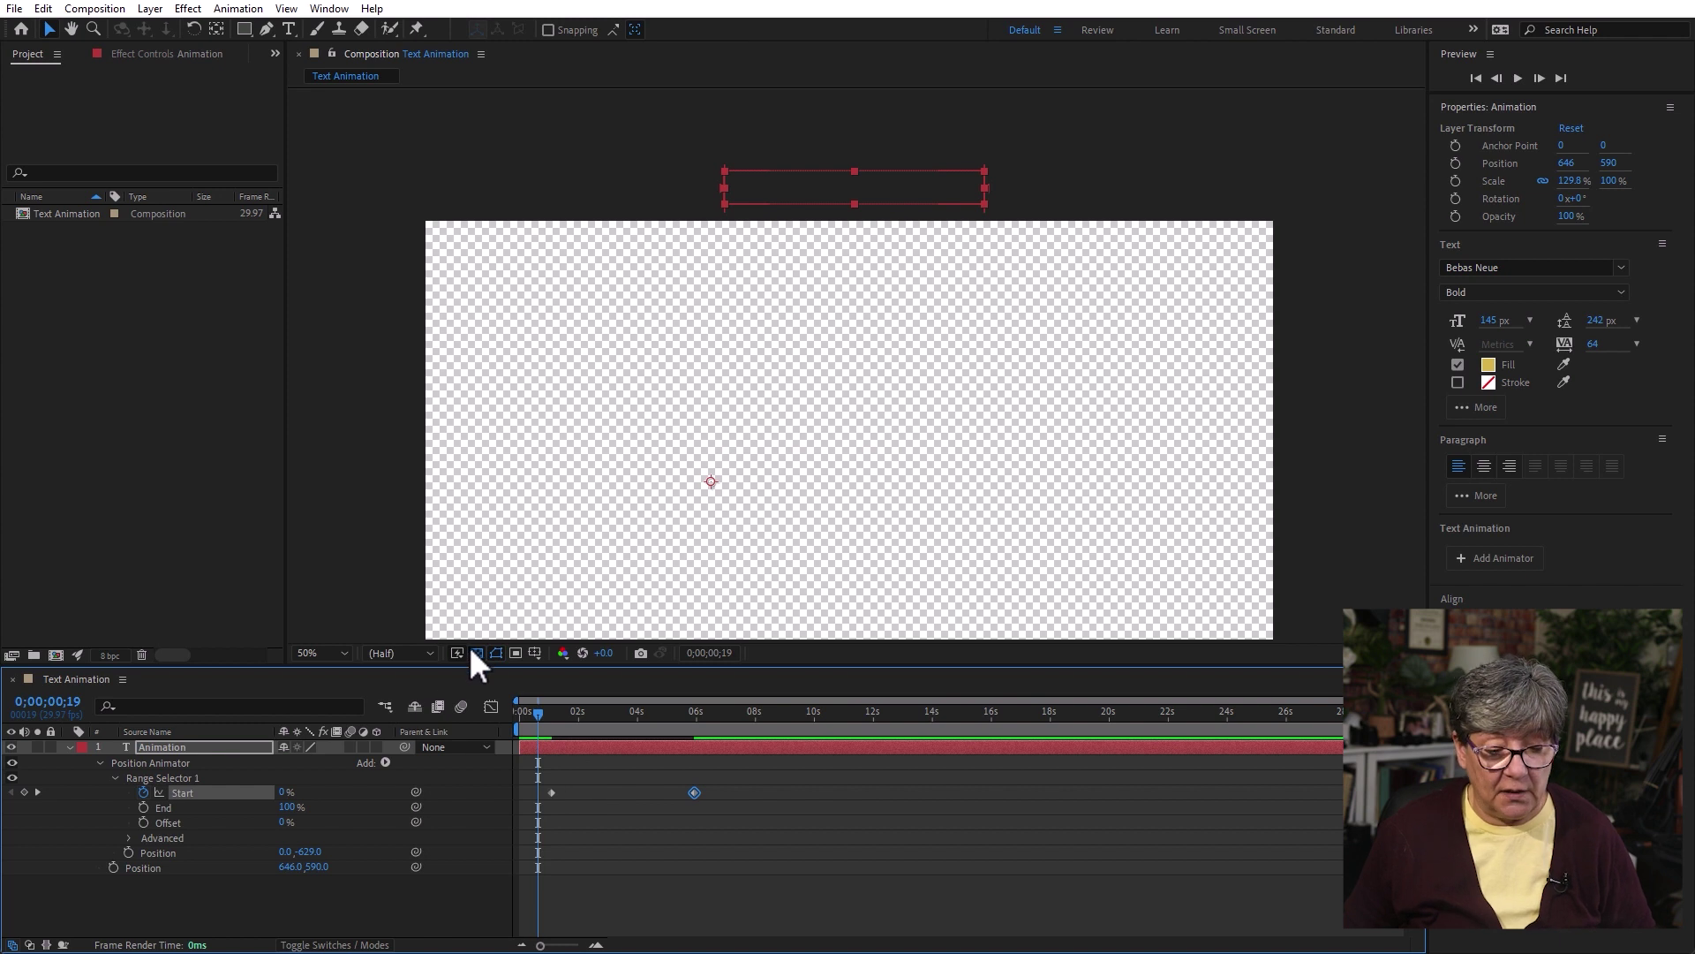
pyautogui.click(477, 652)
pyautogui.press('space')
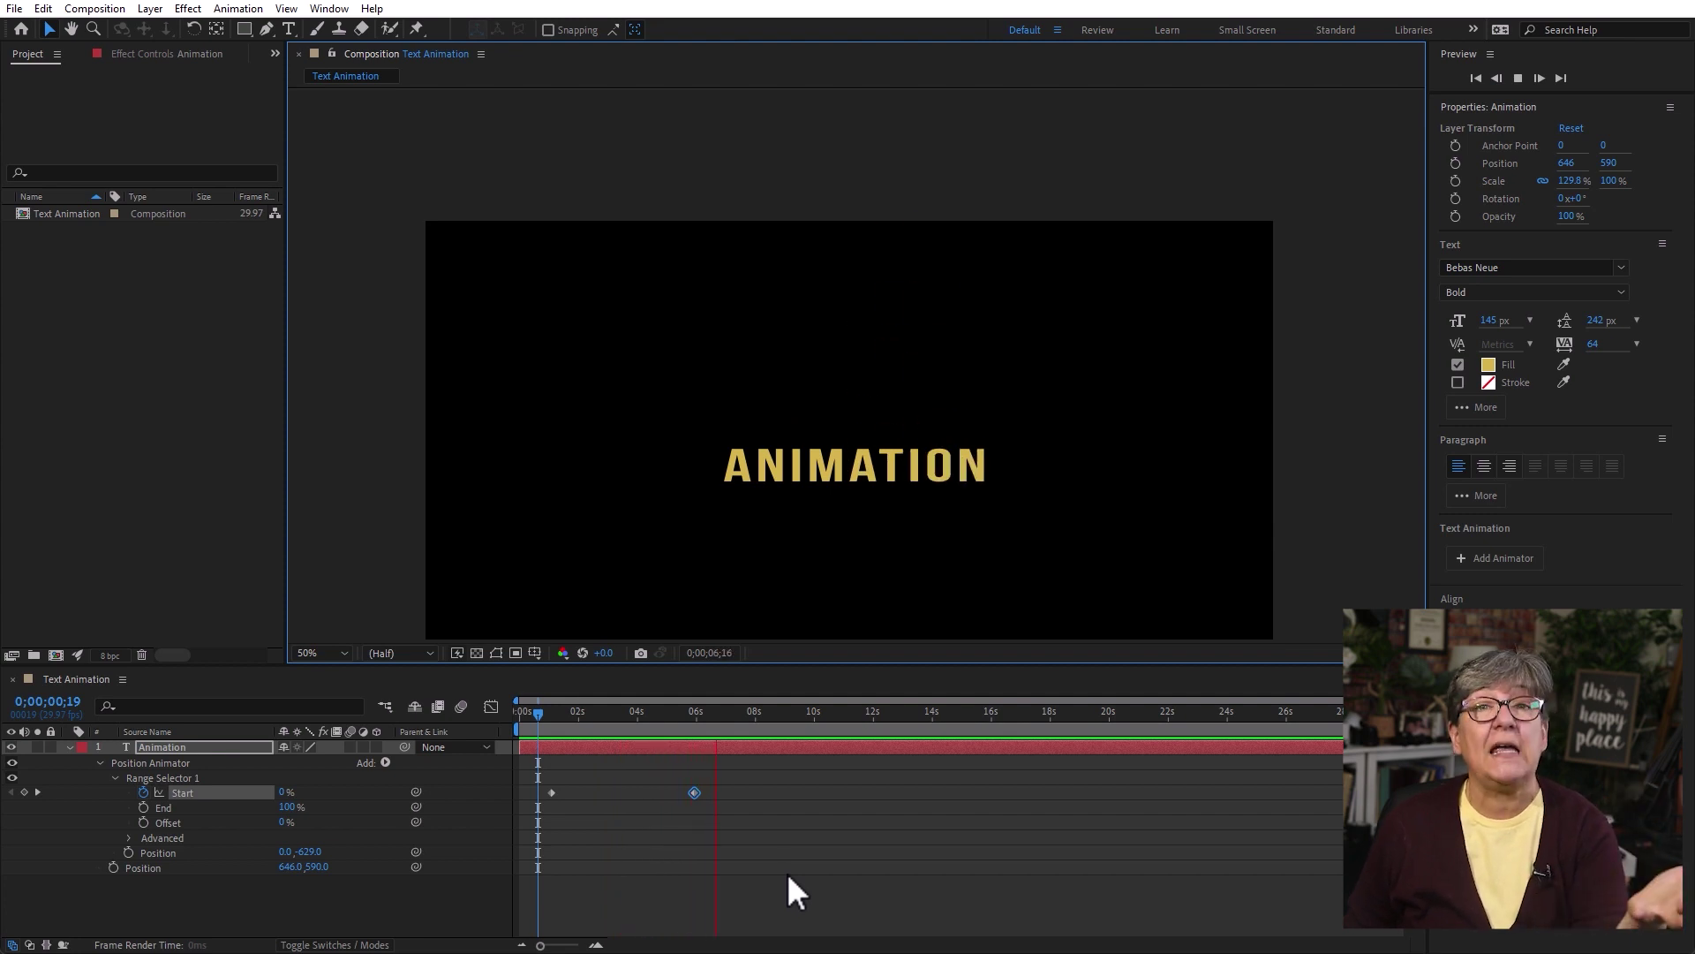
pyautogui.press('space')
# Delete both Start keyframes and reset the Range Selector's Start to 0%
pyautogui.moveTo(799, 833); pyautogui.dragTo(527, 761)
pyautogui.press('Delete')
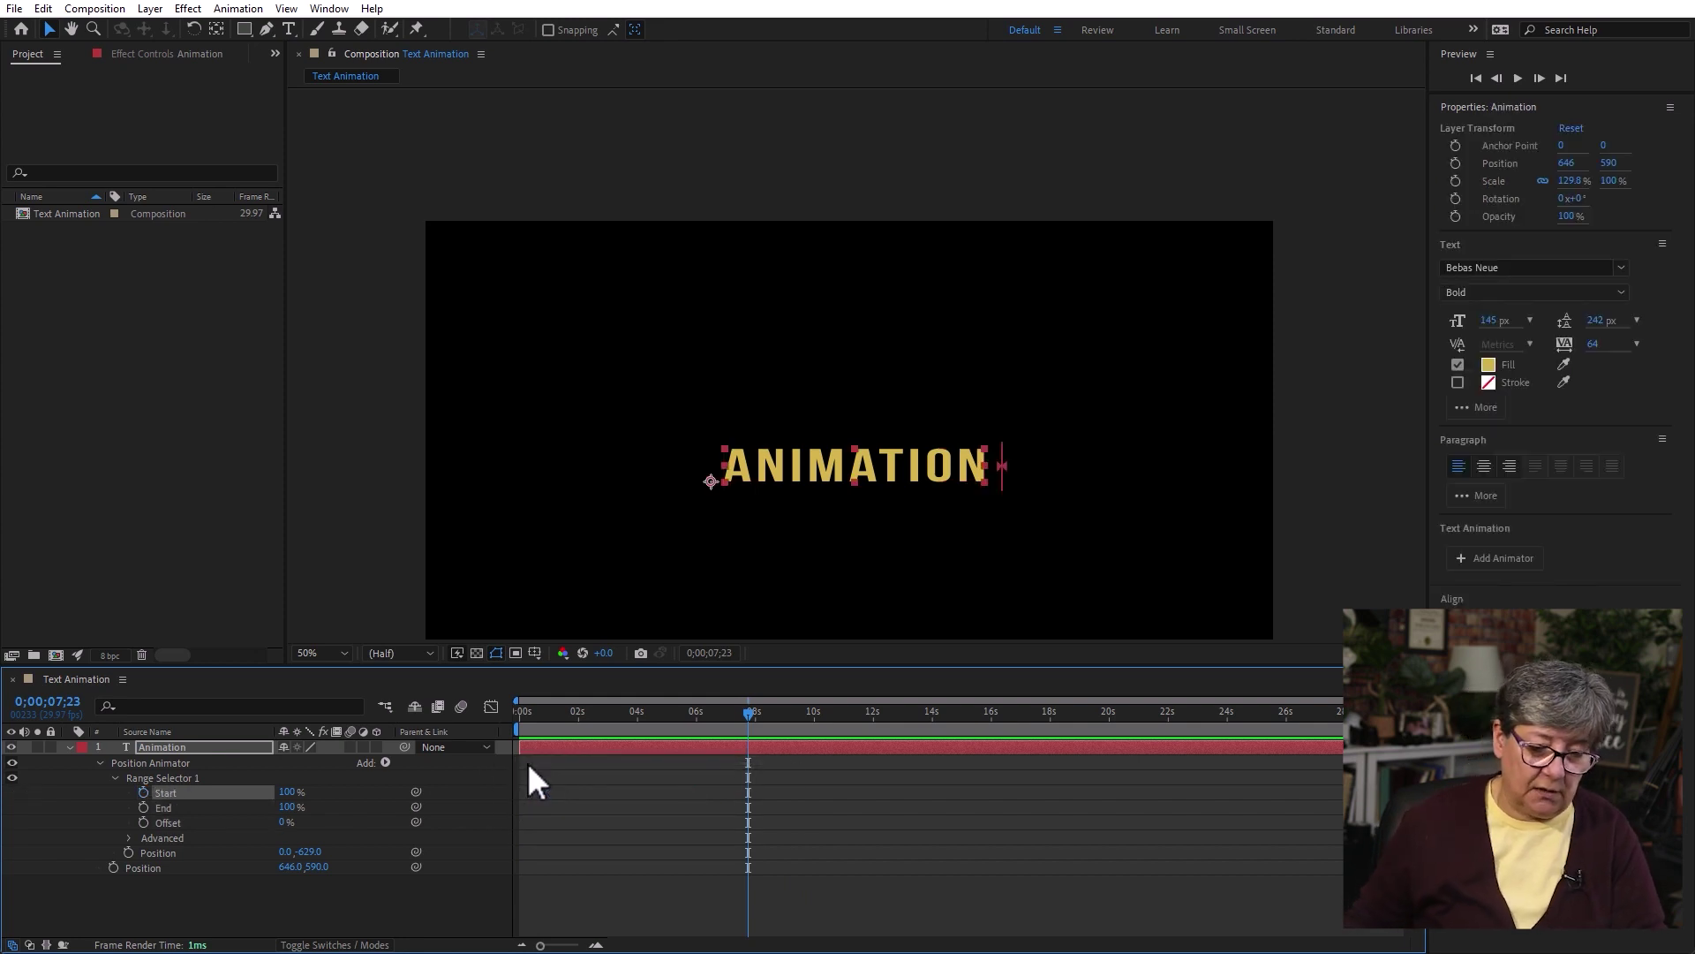
pyautogui.moveTo(294, 802); pyautogui.dragTo(239, 801)
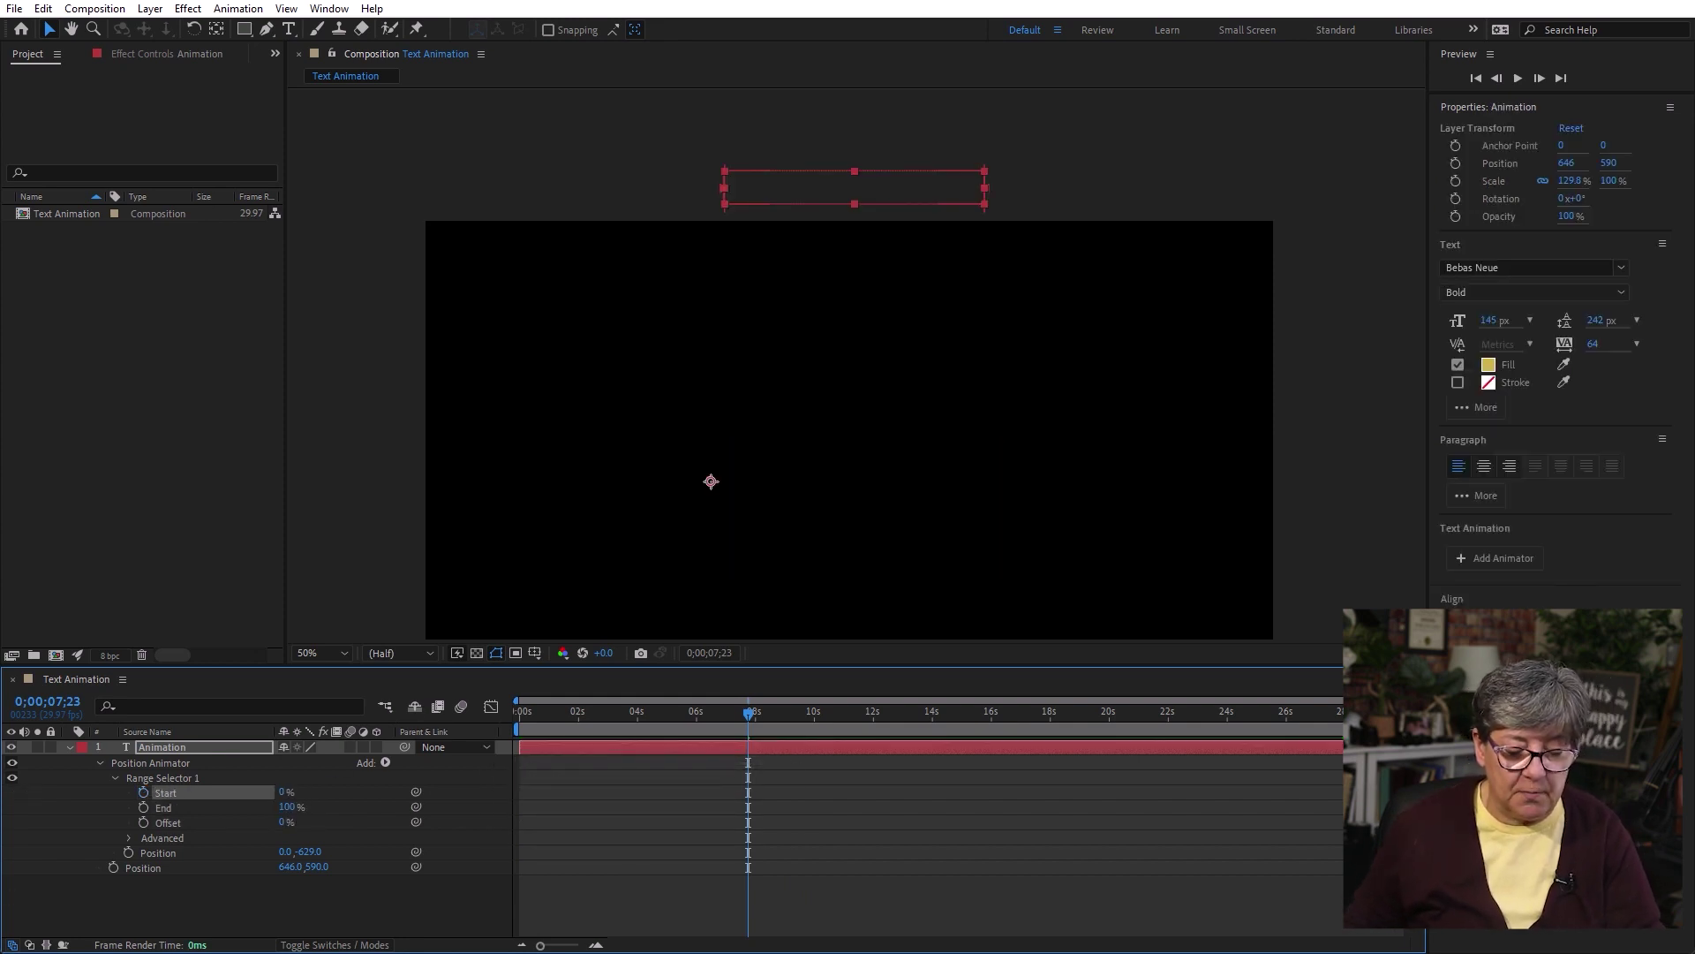
# Keyframe the Range Selector's End from 100% at 0;00;01;15 to 0% at 0;00;03;22, and preview the animation
pyautogui.click(564, 710)
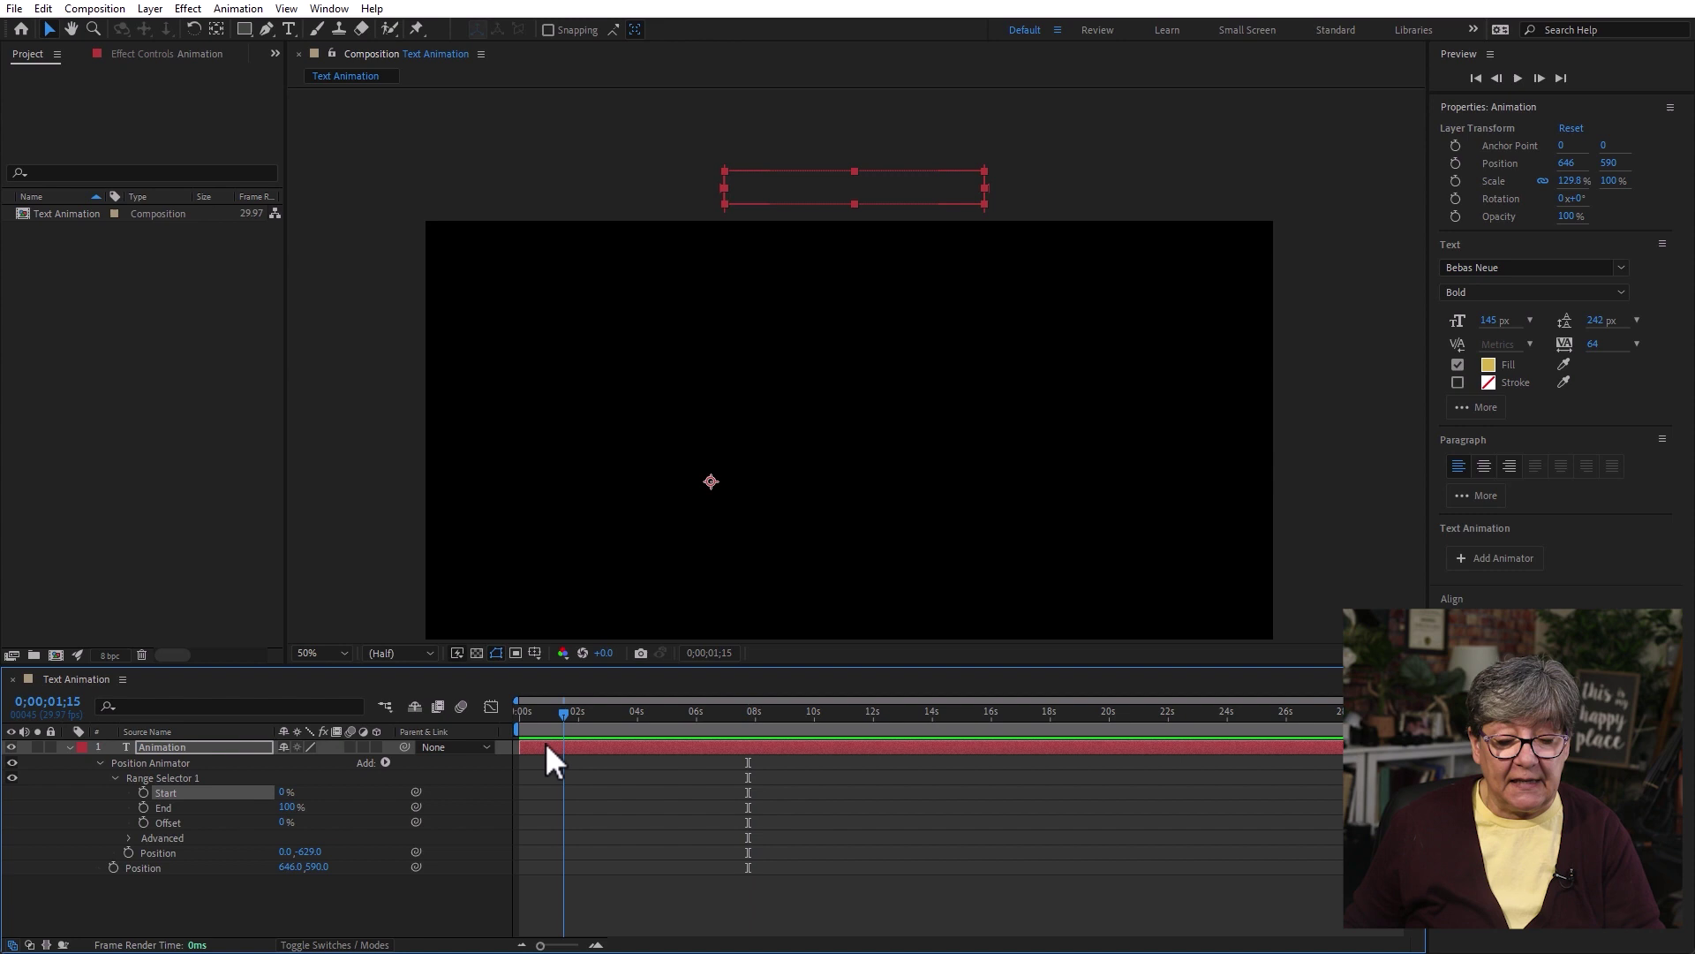
pyautogui.click(143, 807)
pyautogui.click(630, 711)
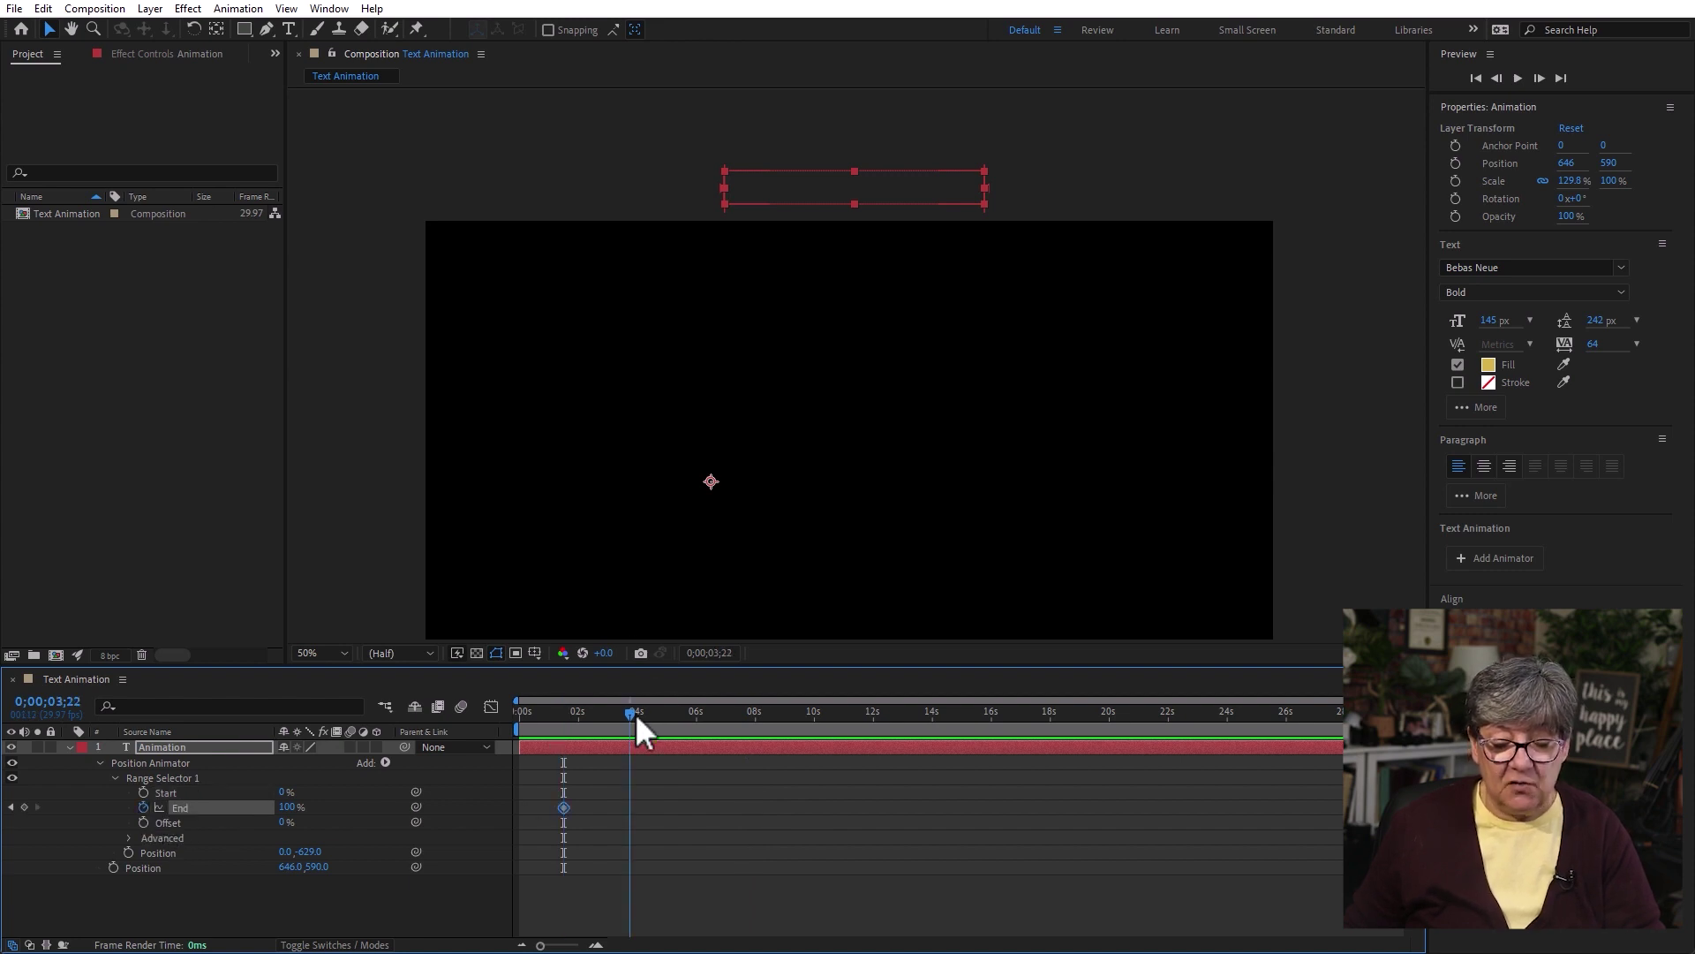
pyautogui.moveTo(298, 816); pyautogui.dragTo(243, 817)
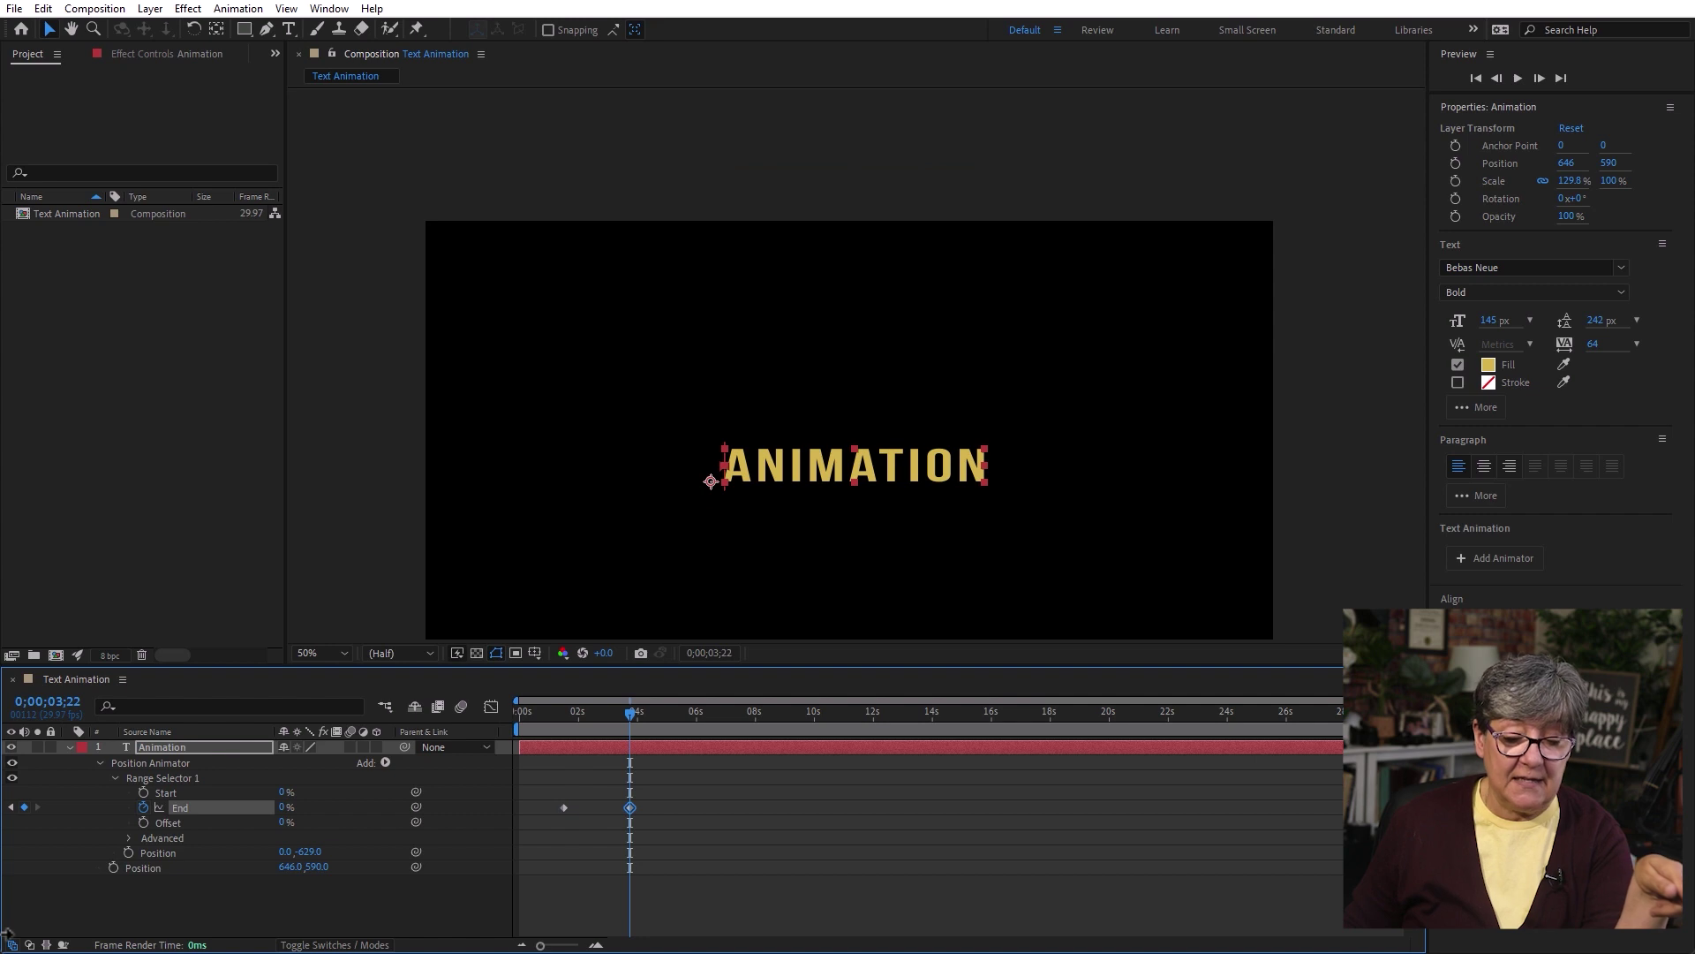
pyautogui.click(569, 715)
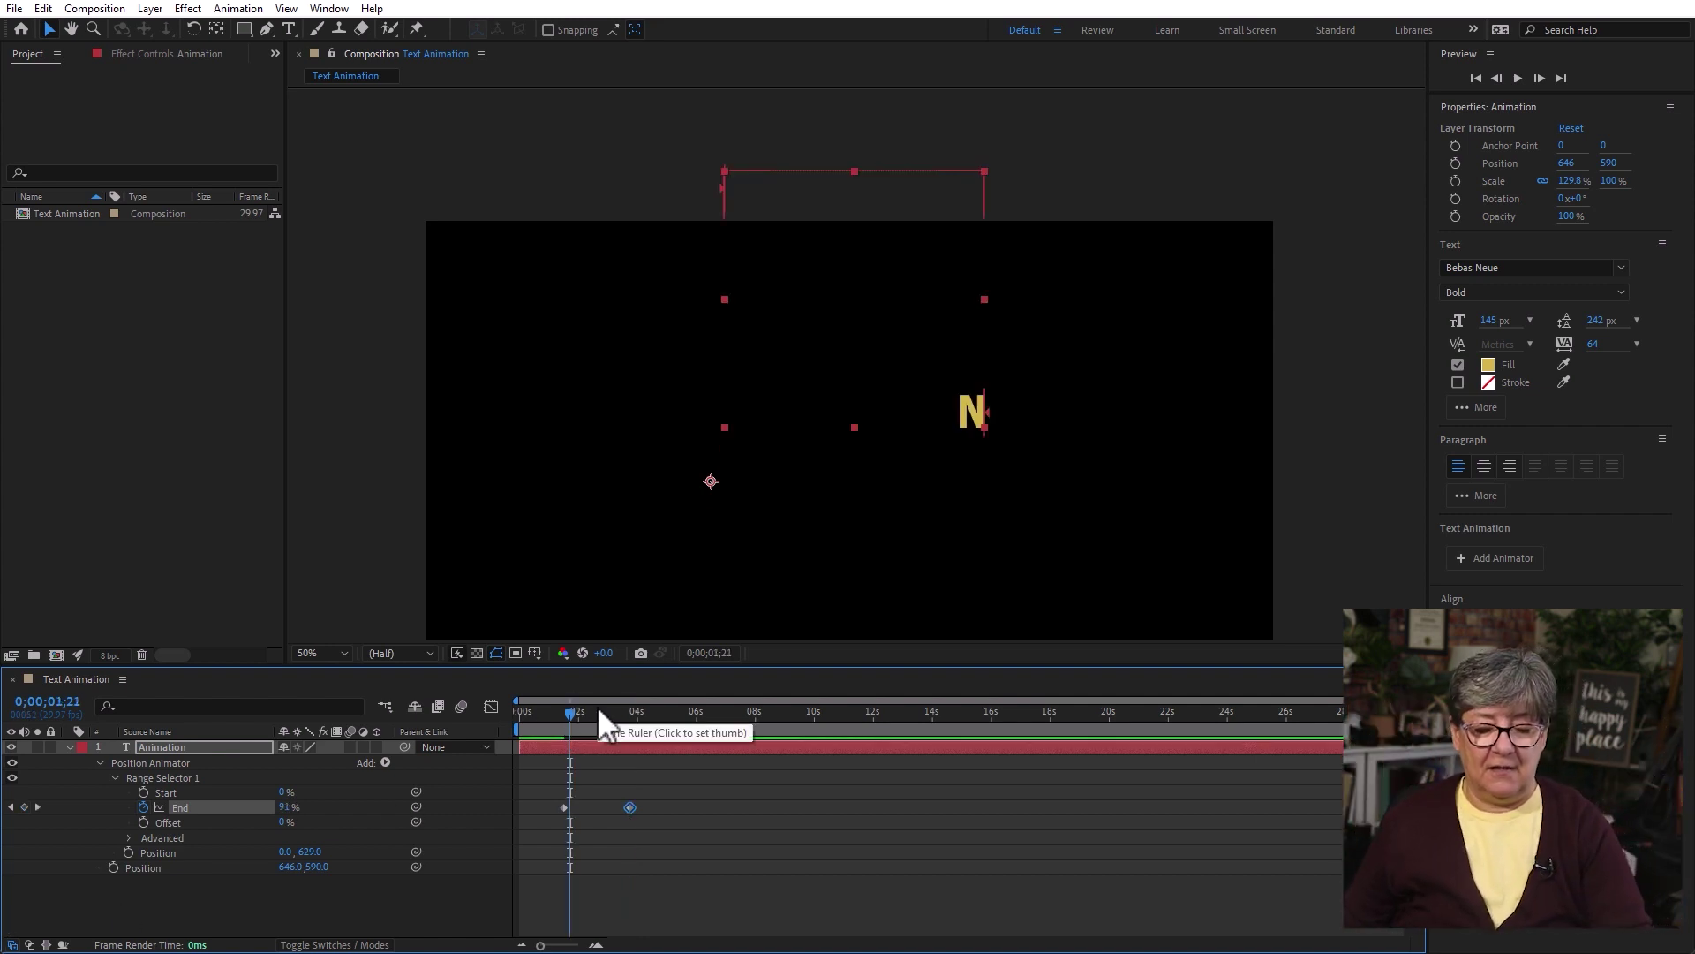
pyautogui.press('space')
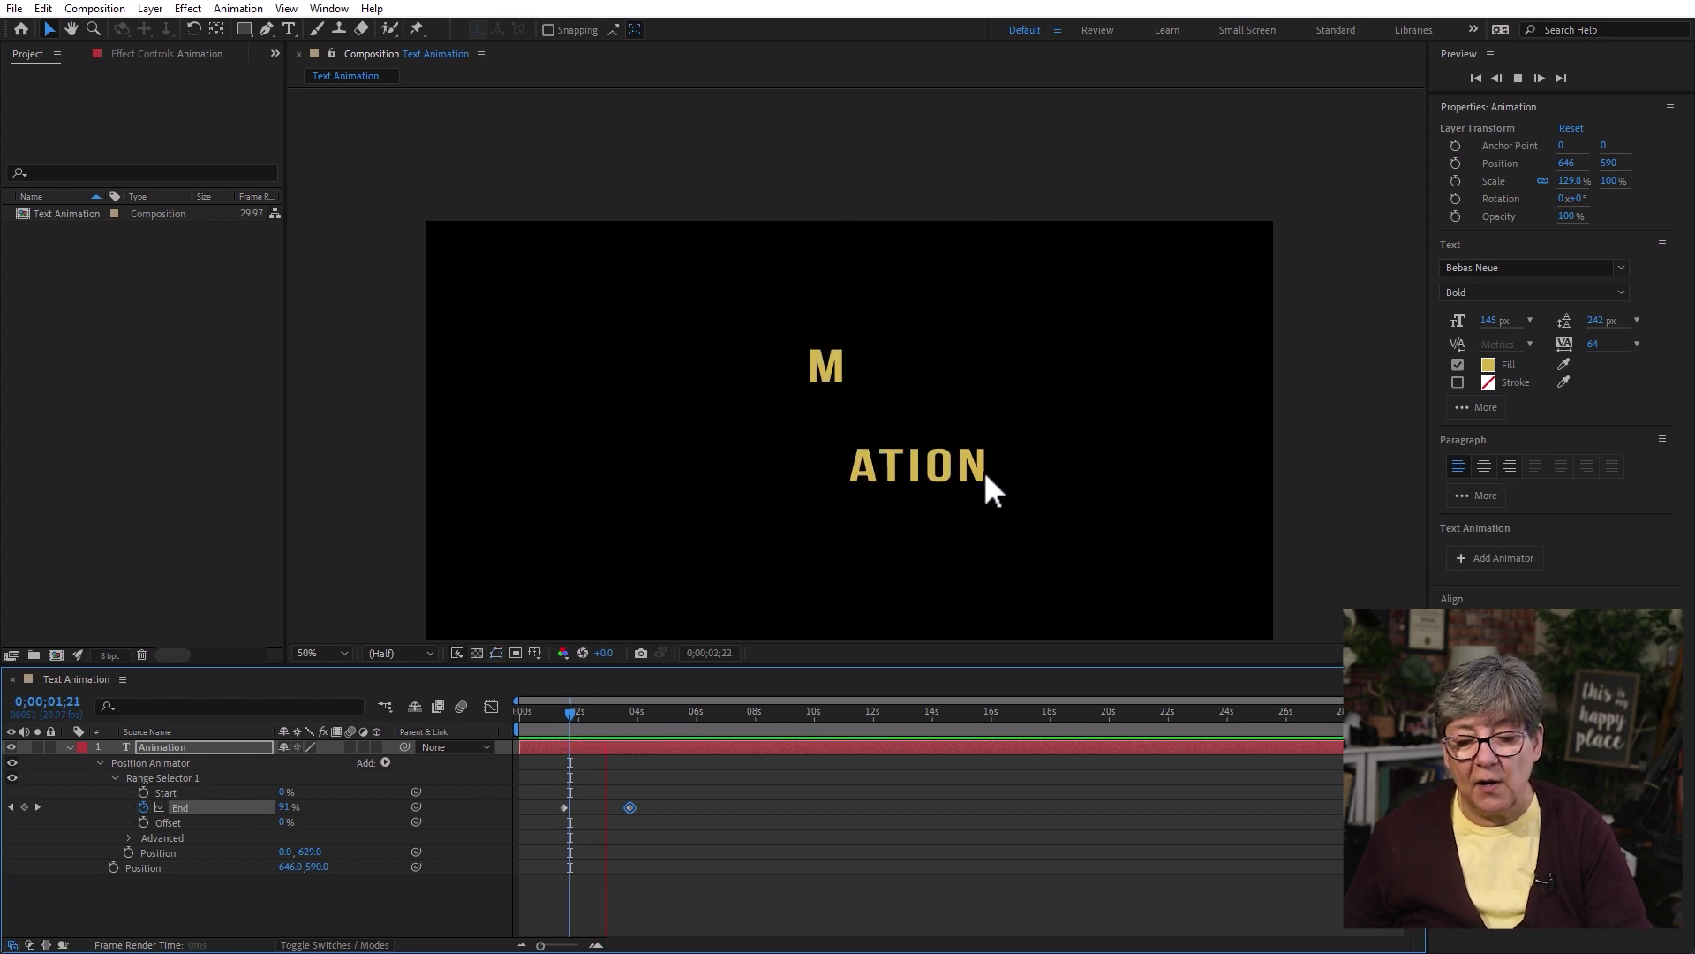
# Stop the preview and delete the Position Animator from the Animation text layer
pyautogui.press('space')
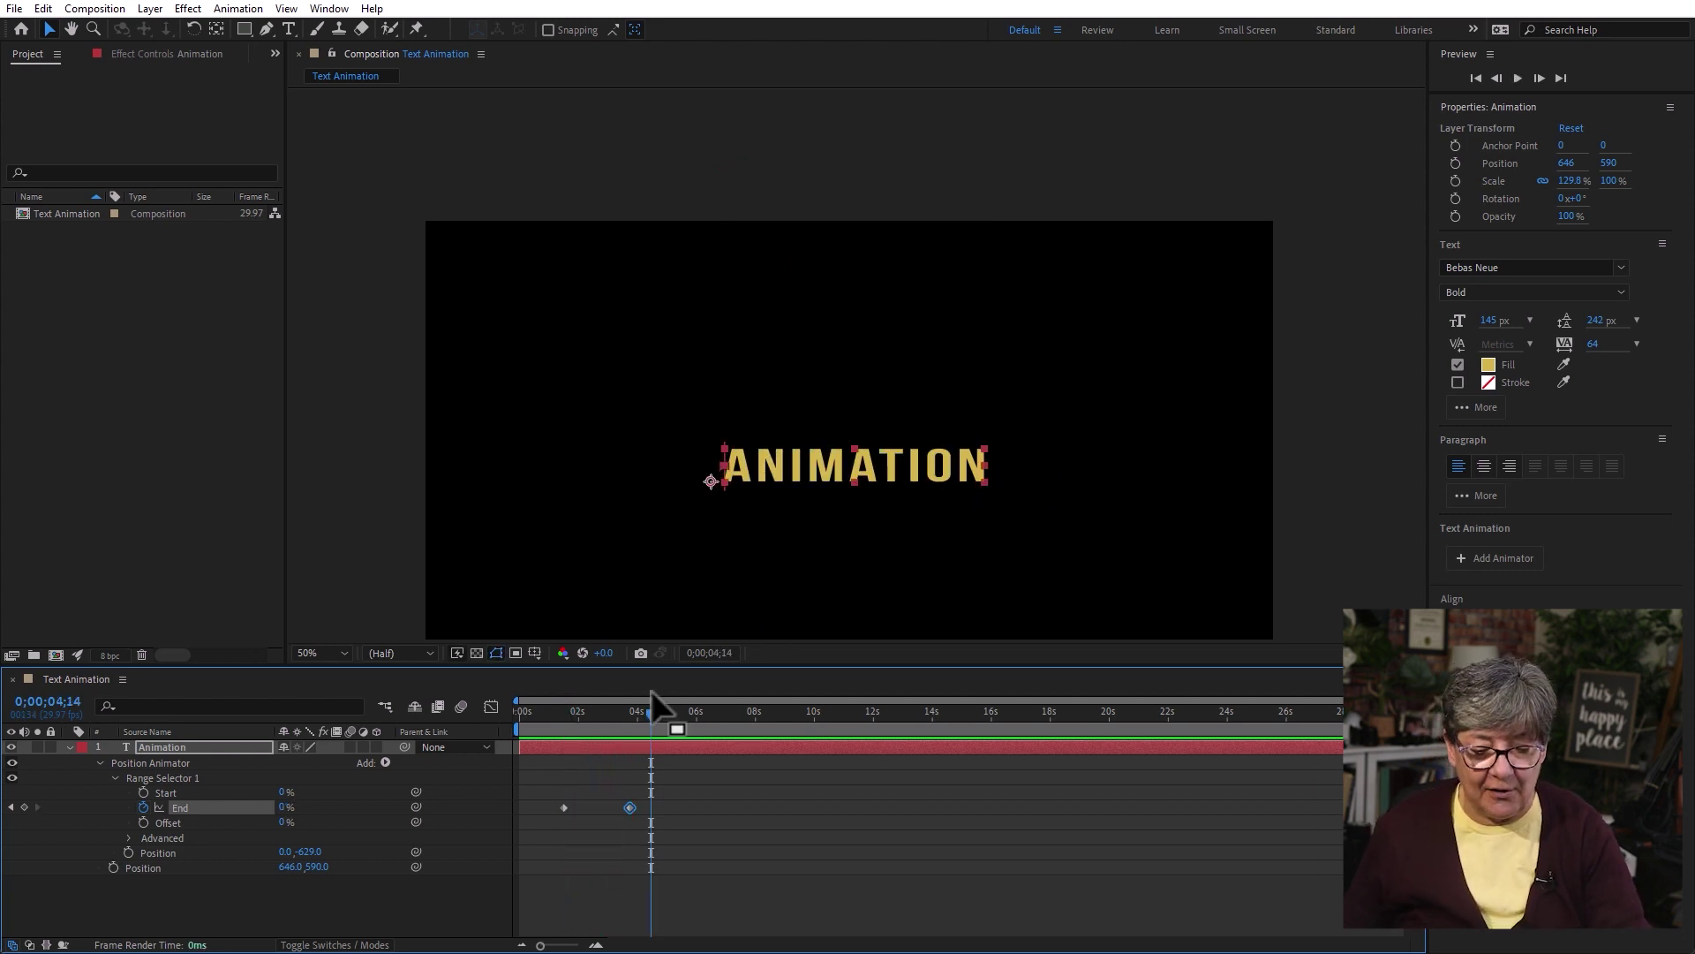
pyautogui.moveTo(629, 712); pyautogui.dragTo(602, 709)
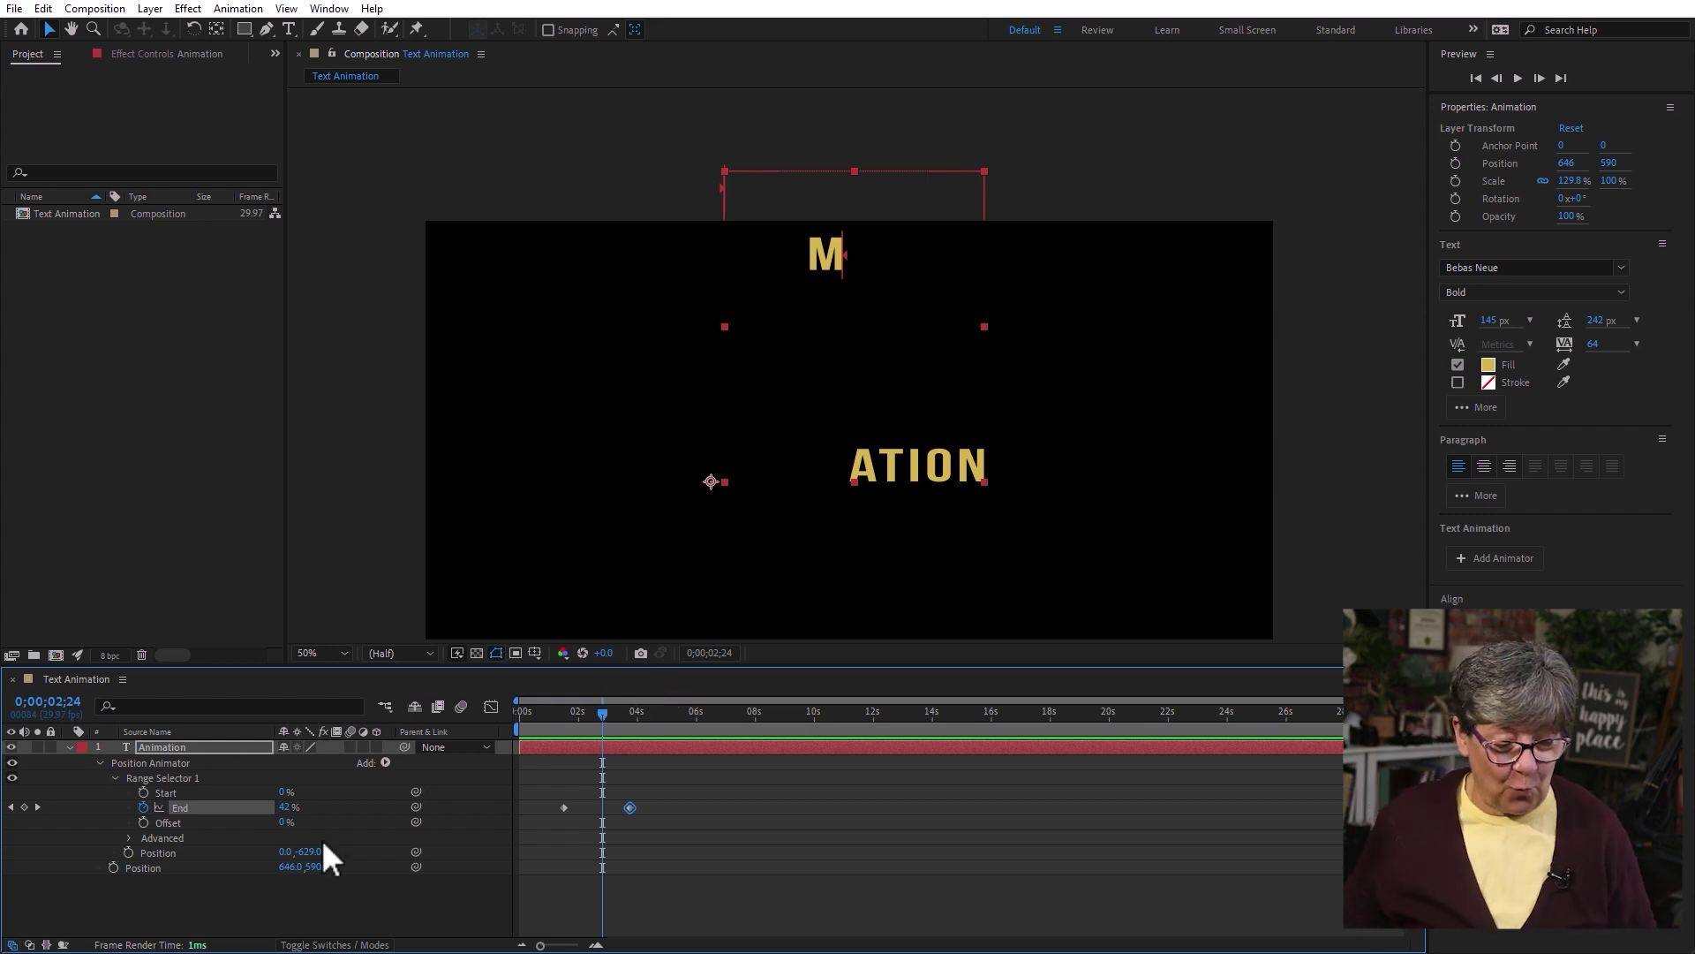
pyautogui.click(138, 868)
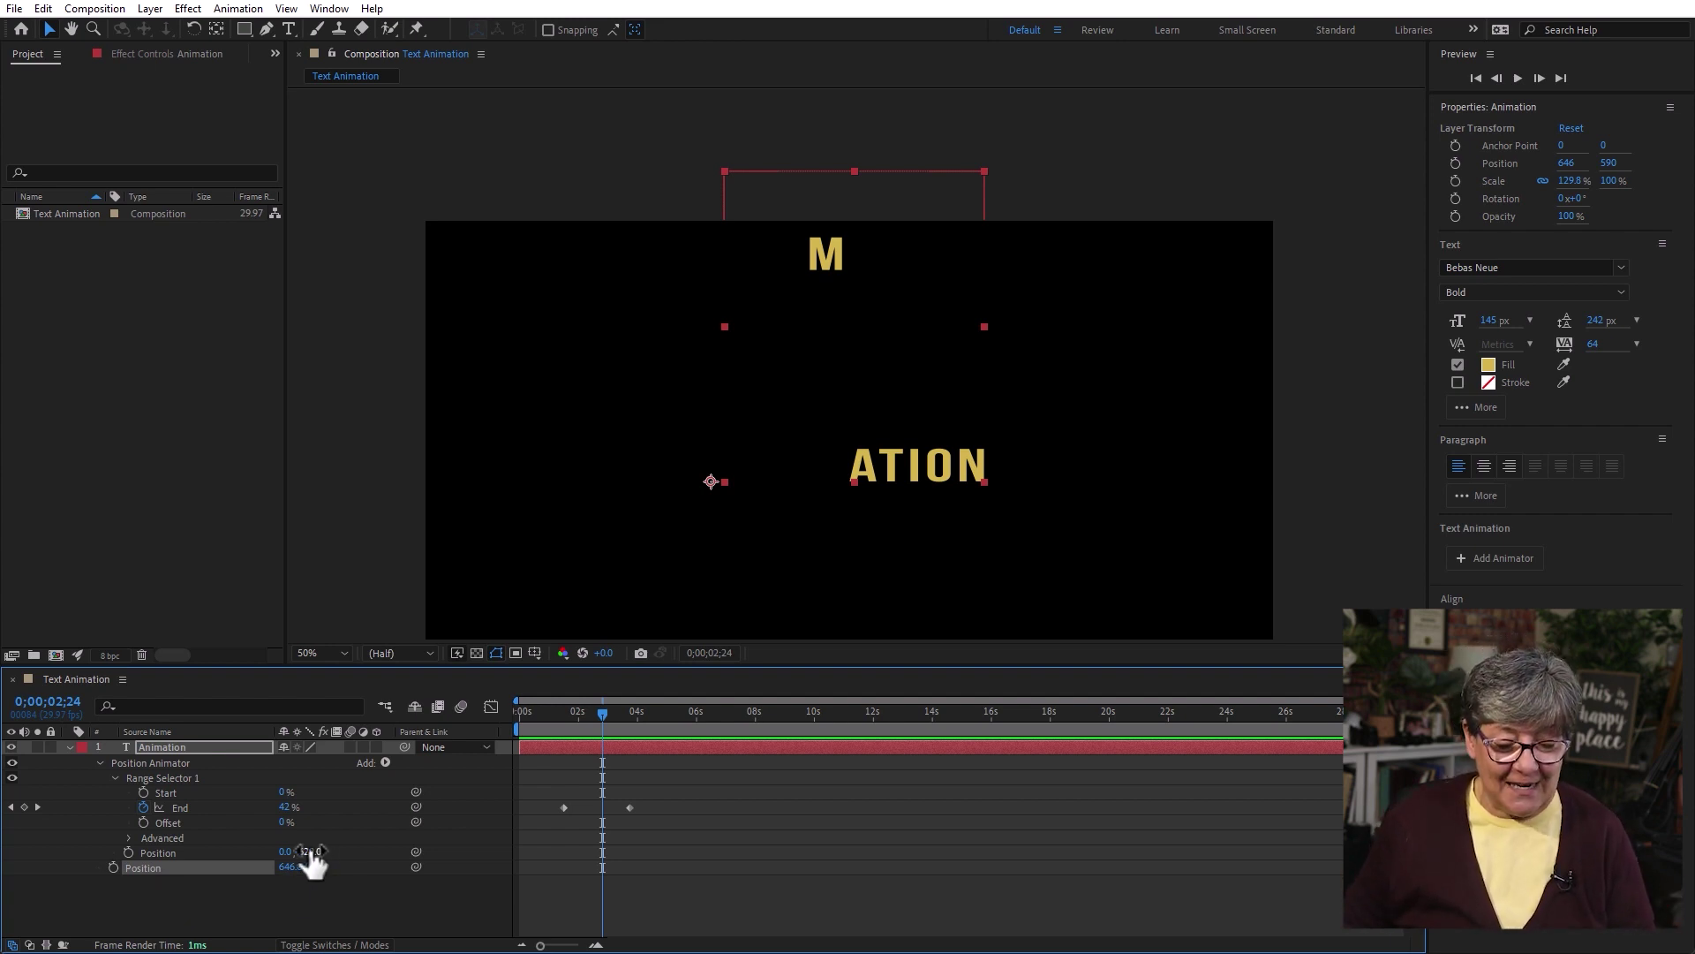
pyautogui.click(183, 777)
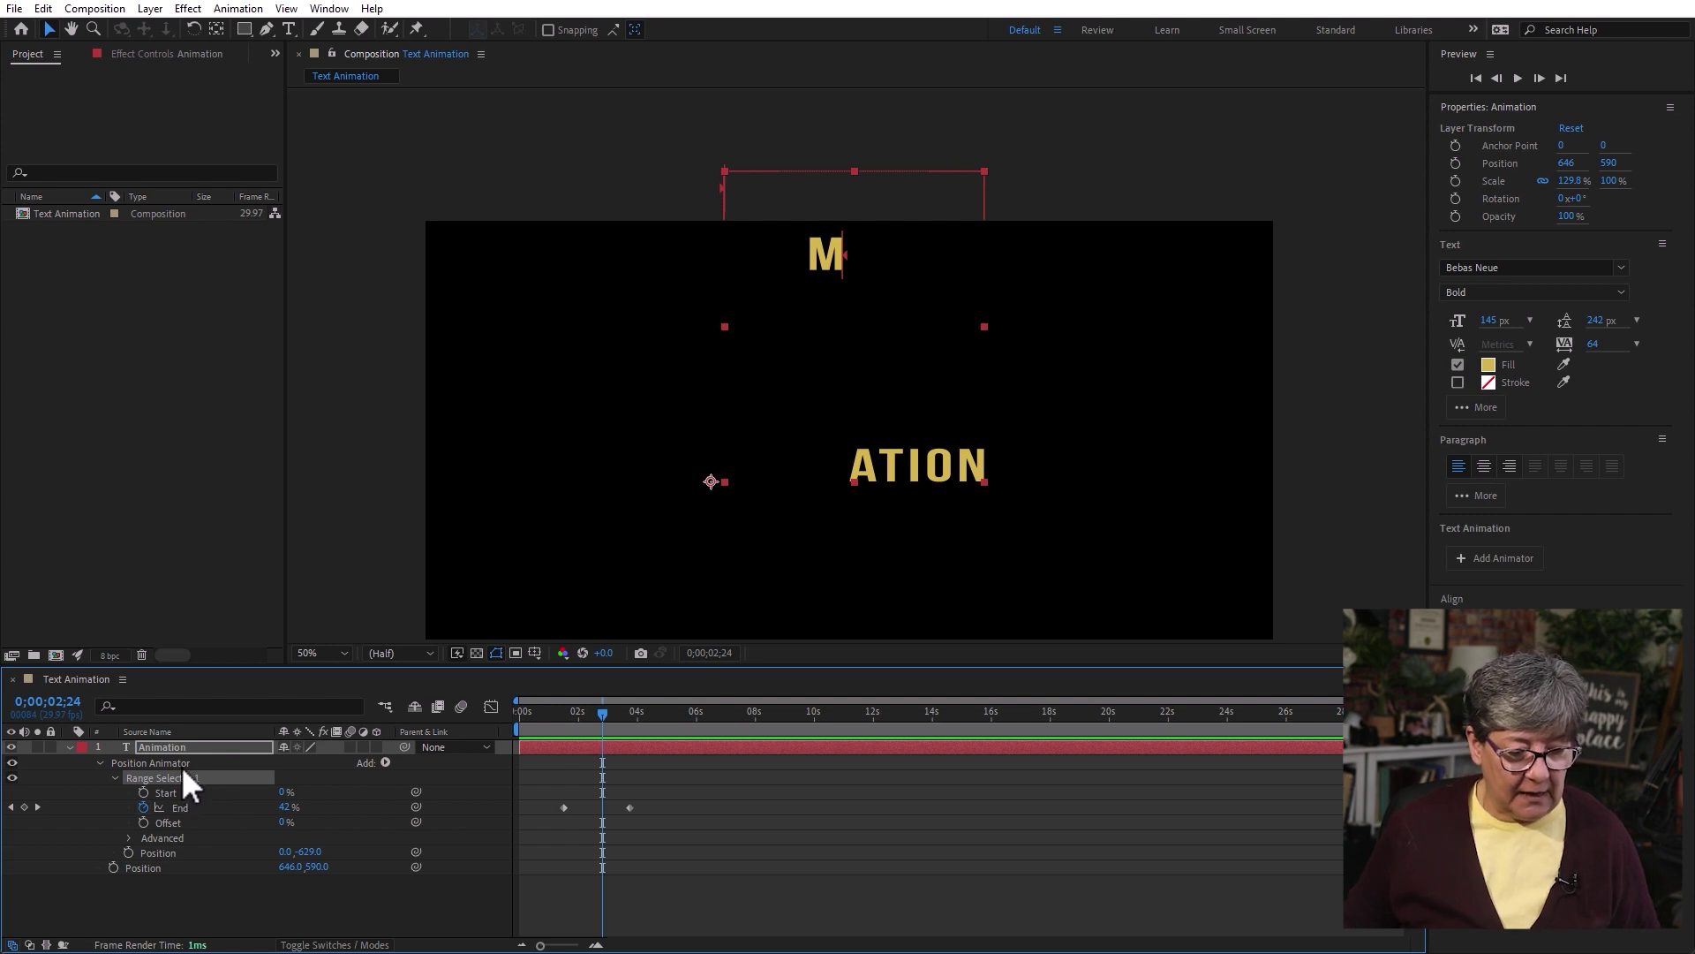
pyautogui.click(182, 765)
pyautogui.press('Delete')
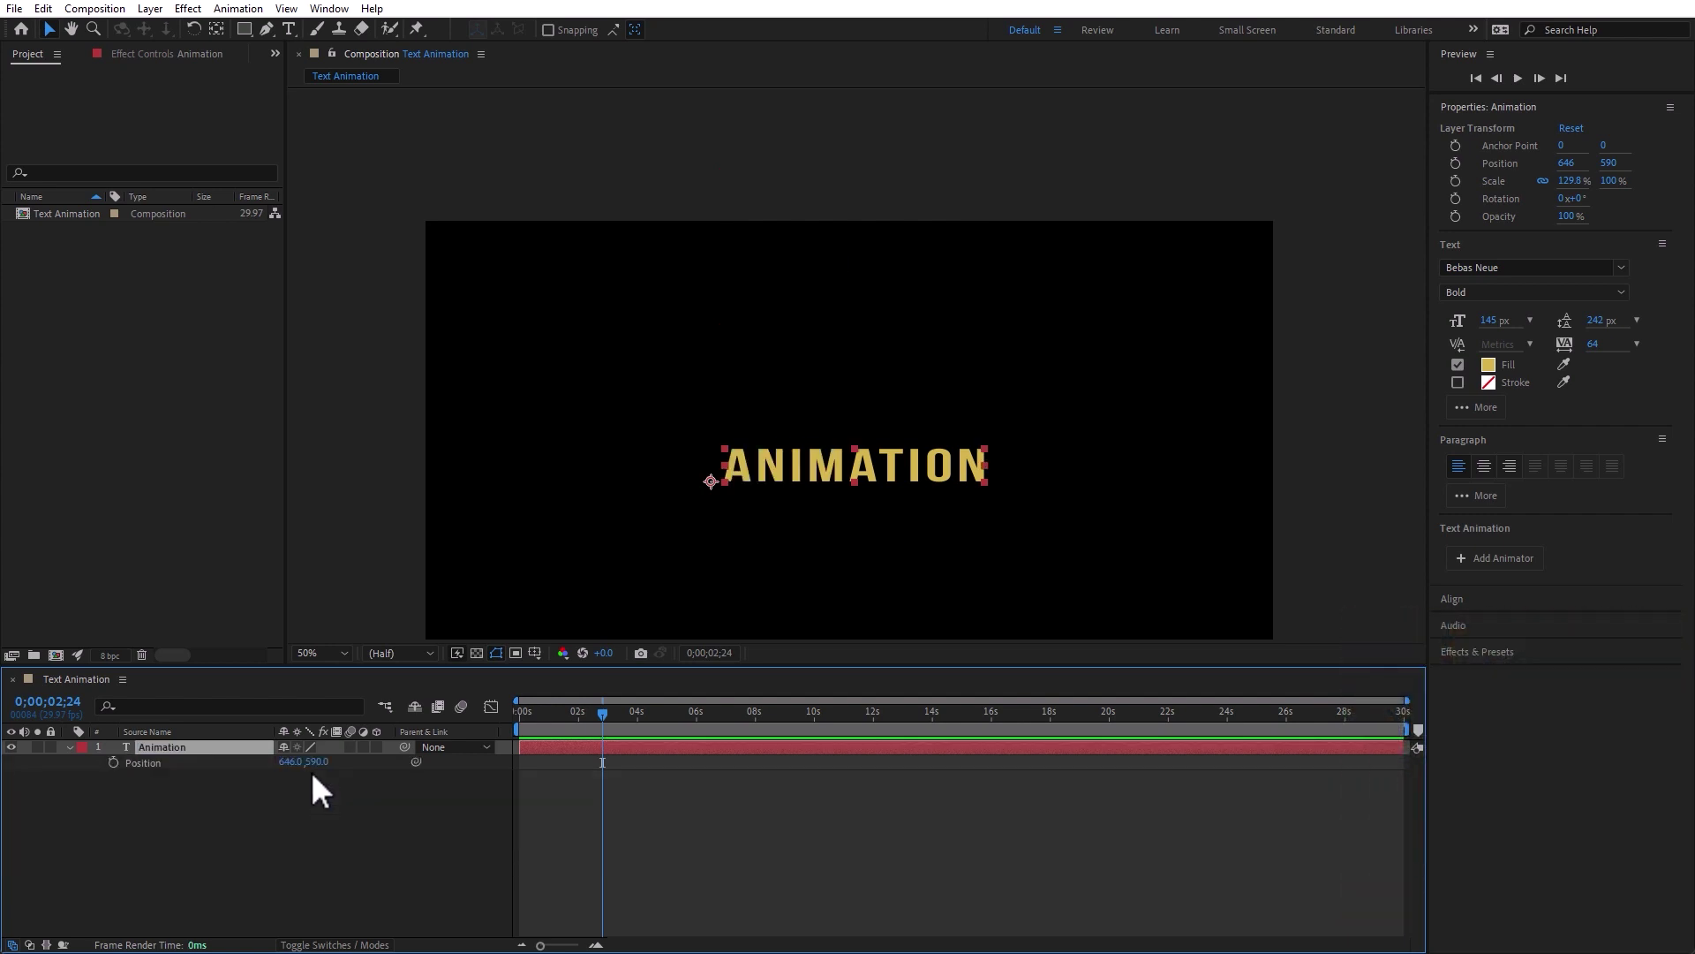
# Reveal the Animation layer's text properties and add a Scale text animator
pyautogui.click(70, 747)
pyautogui.click(70, 747)
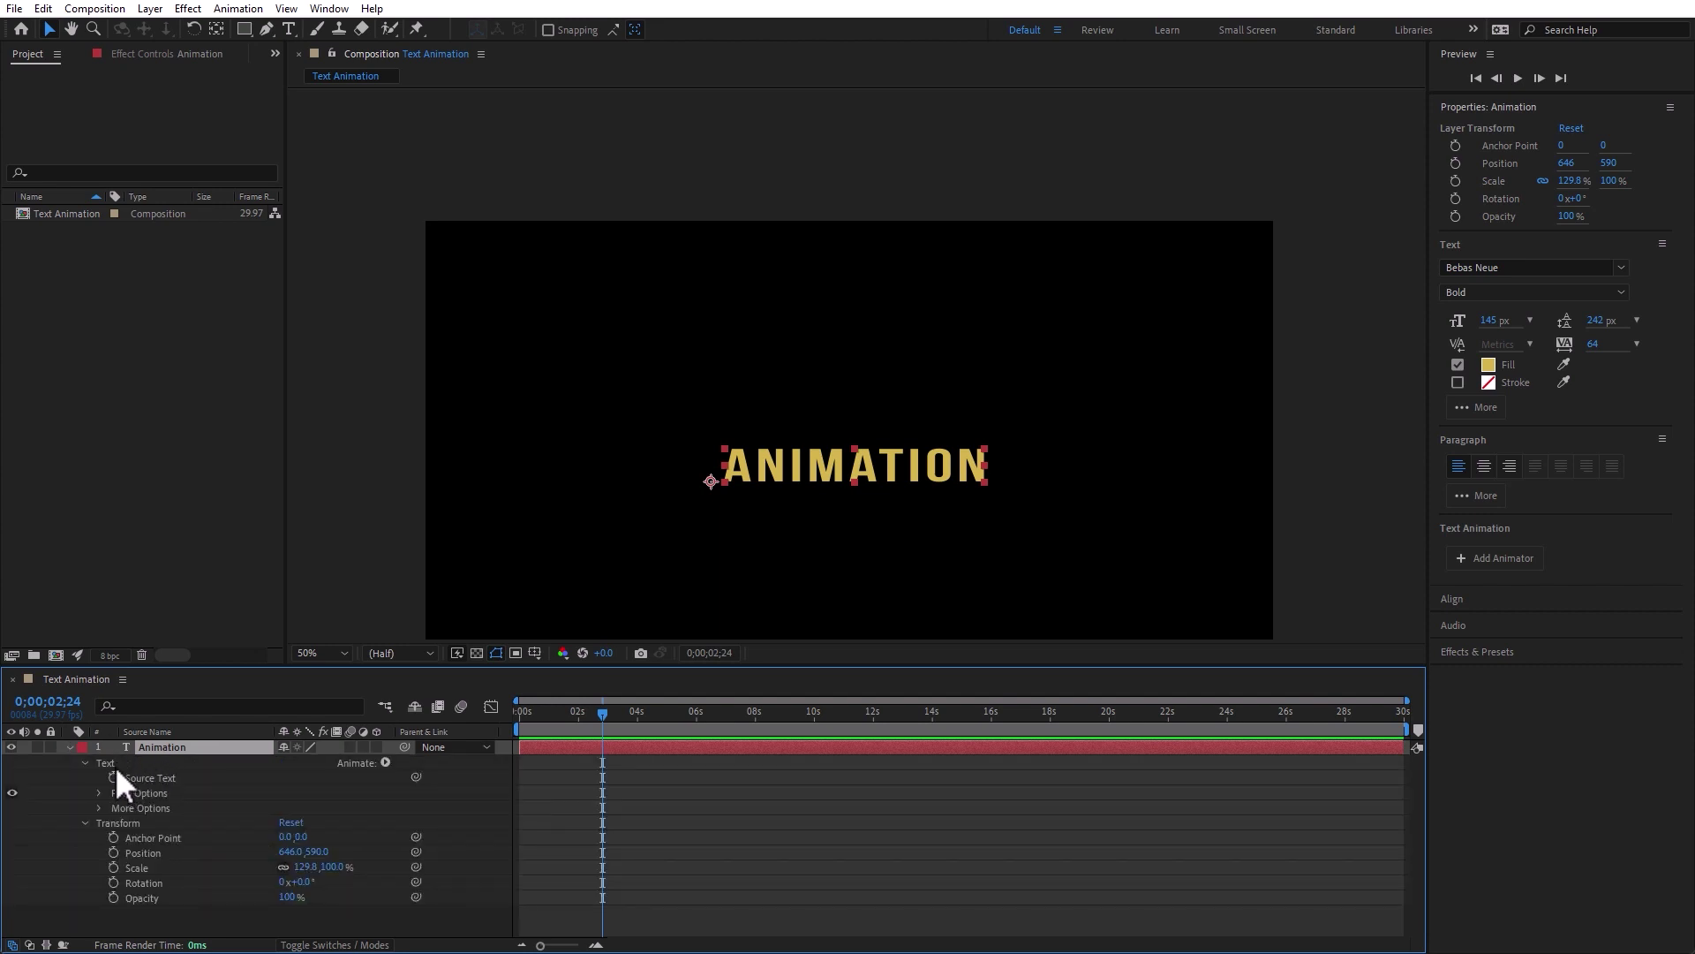
pyautogui.click(385, 761)
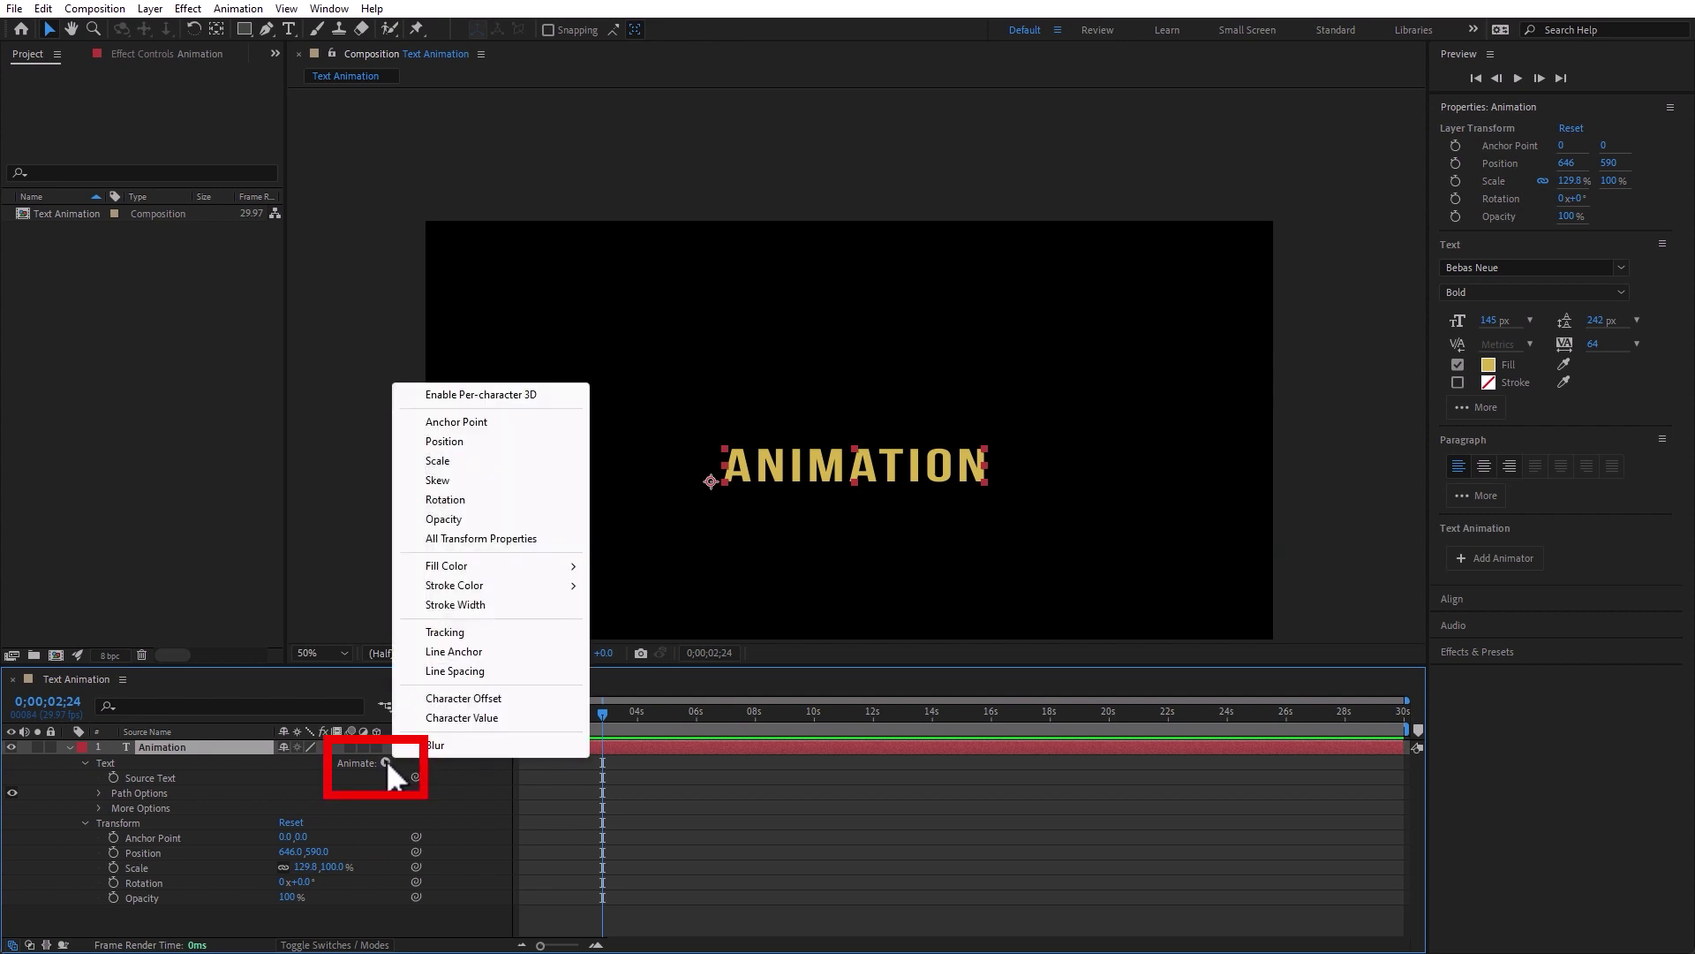
pyautogui.click(491, 460)
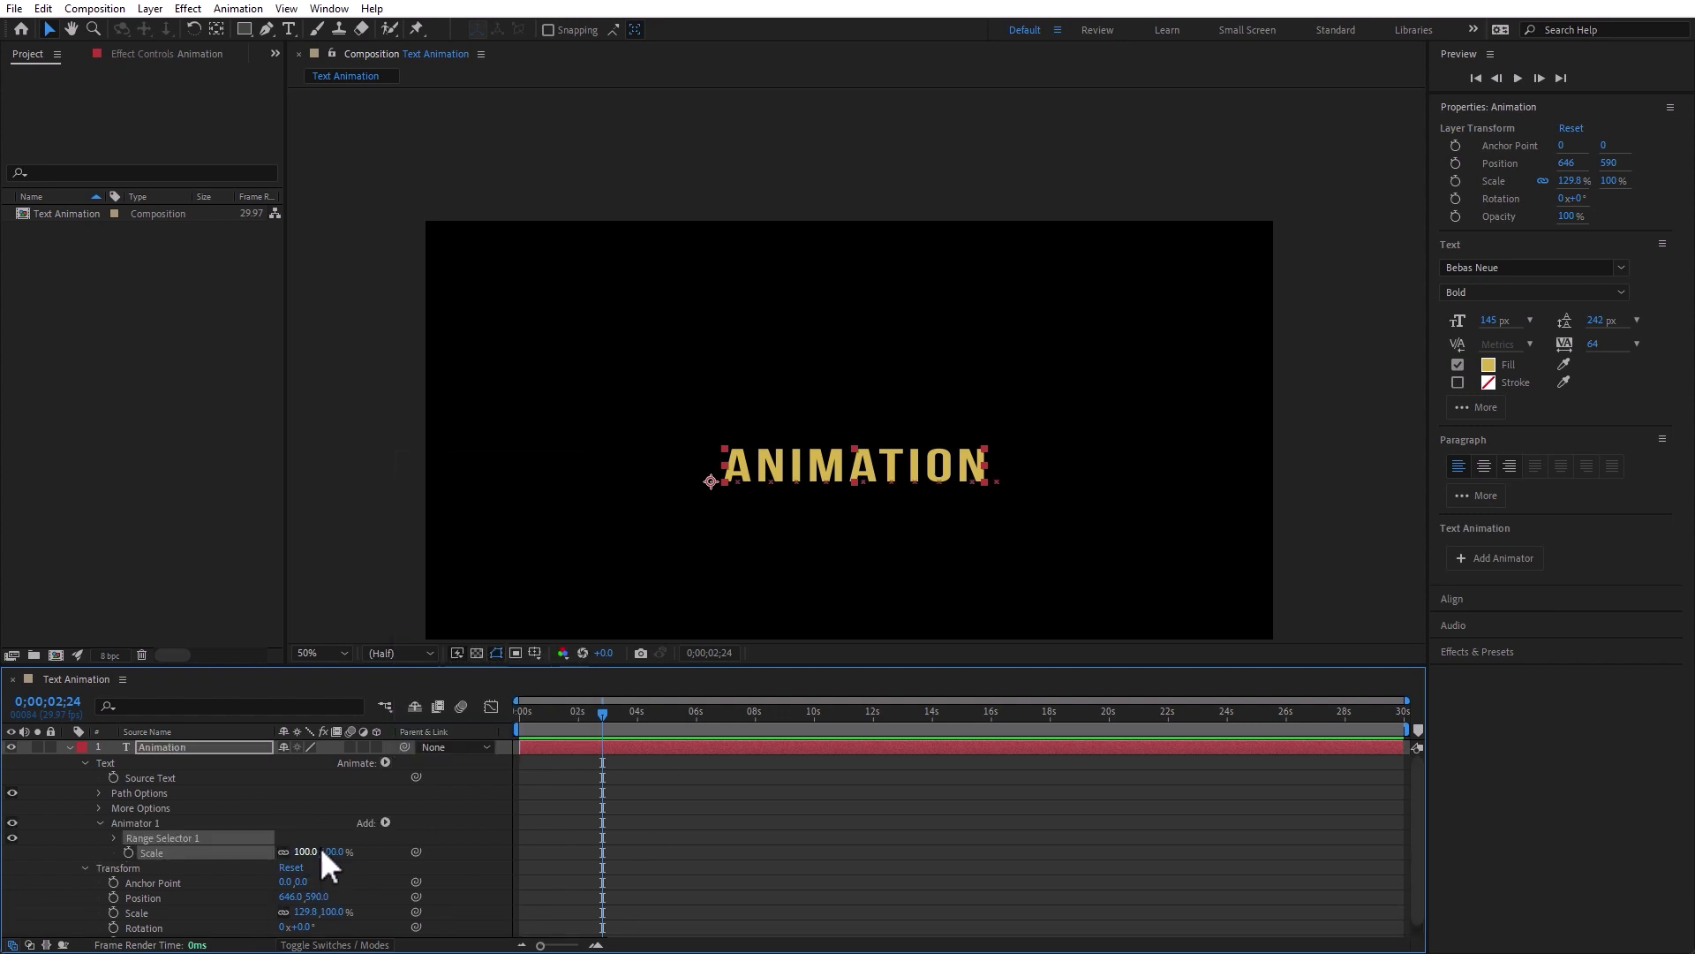
# Keyframe the animator's Scale from 100% at 0;00;00;00 to 215% at 0;00;02;07
pyautogui.moveTo(545, 718); pyautogui.dragTo(499, 717)
pyautogui.click(129, 851)
pyautogui.click(586, 713)
pyautogui.moveTo(306, 852); pyautogui.dragTo(1106, 869)
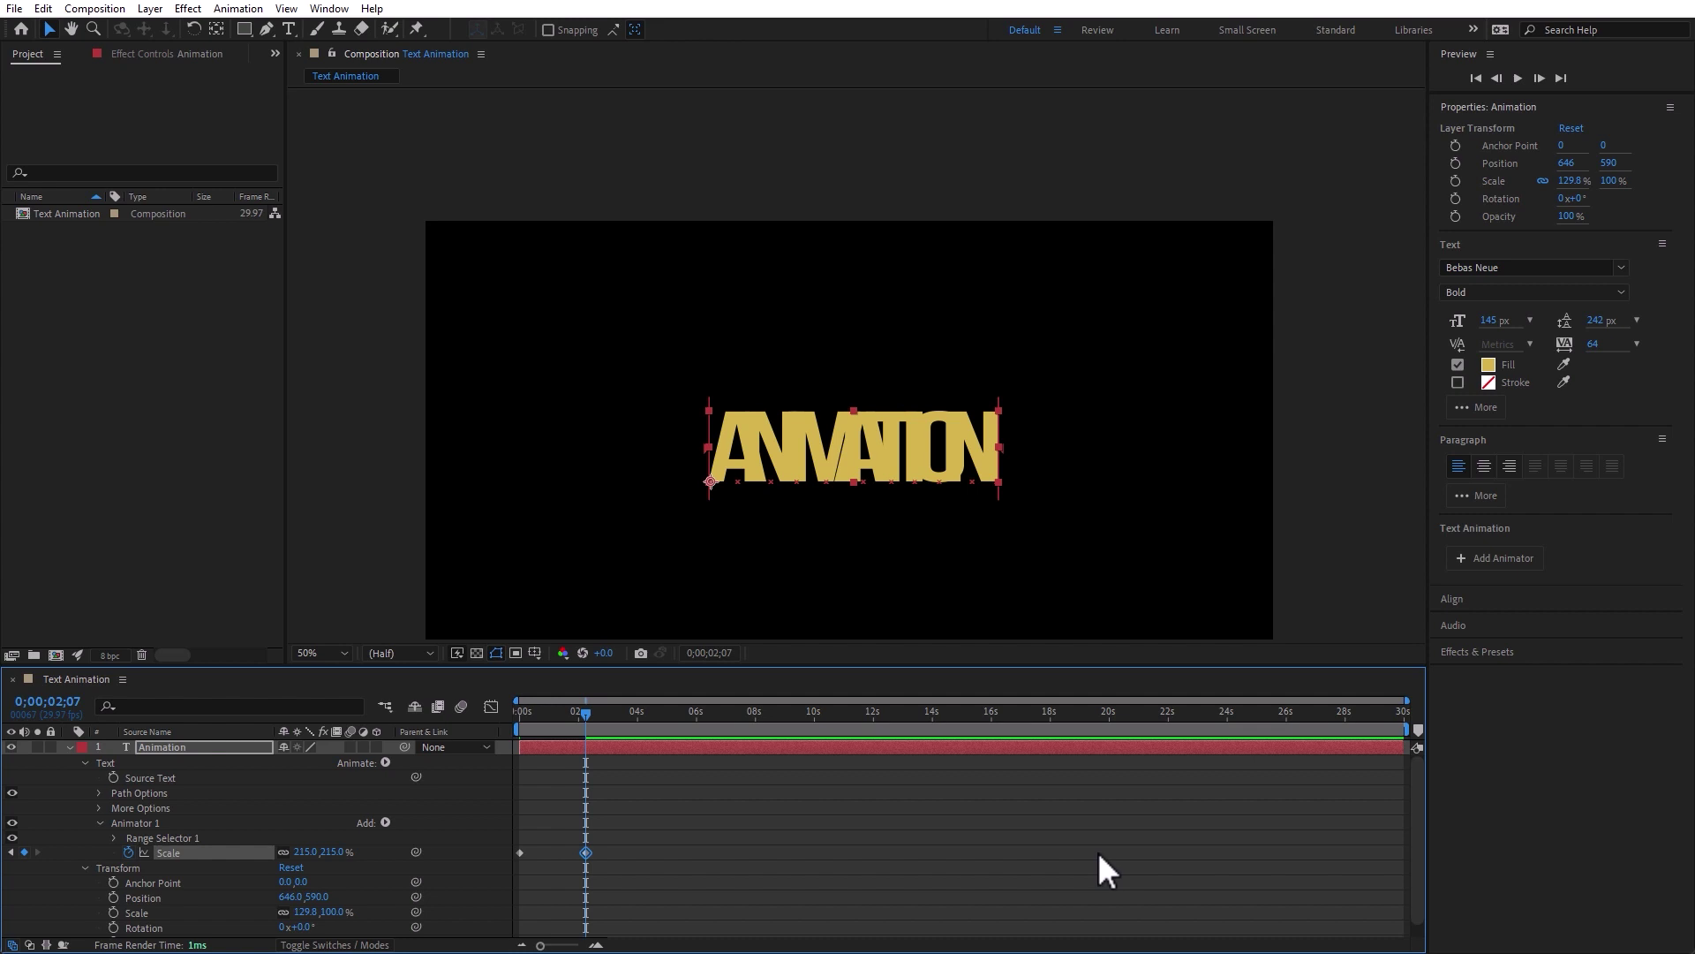
# Zoom the composition to 100% and shrink the Range Selector's end in the viewer so it covers only the first letter A
pyautogui.moveTo(569, 713); pyautogui.dragTo(491, 727)
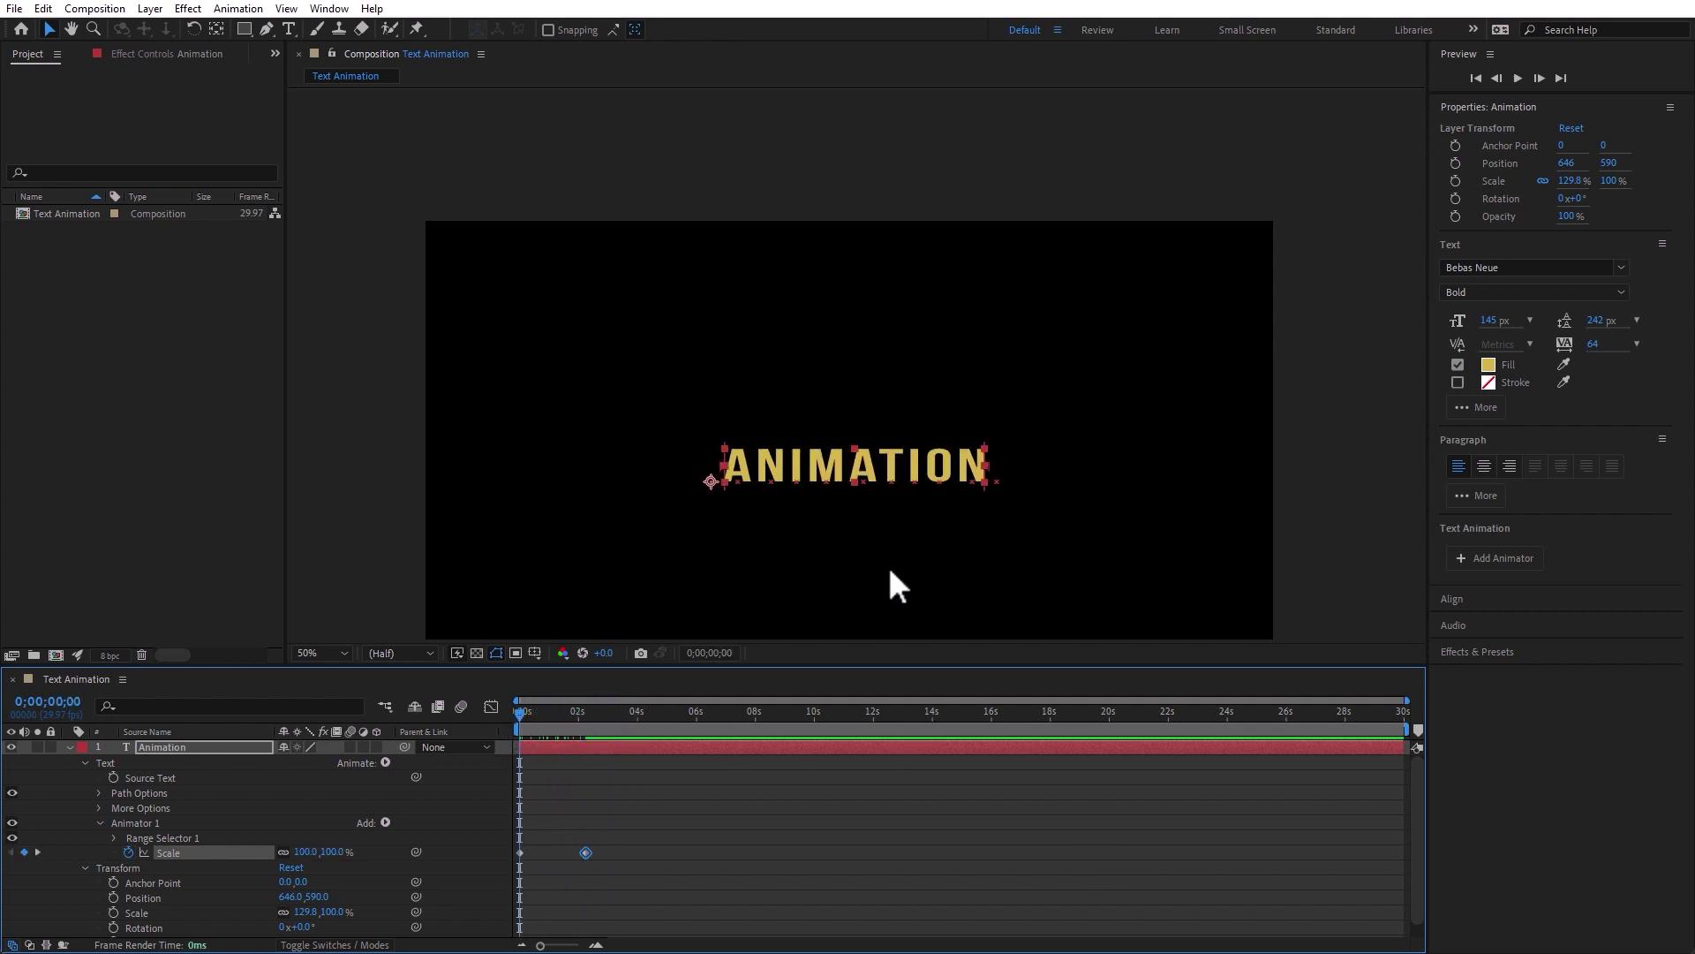
pyautogui.press('.')
pyautogui.press('.')
pyautogui.moveTo(849, 566); pyautogui.dragTo(898, 345)
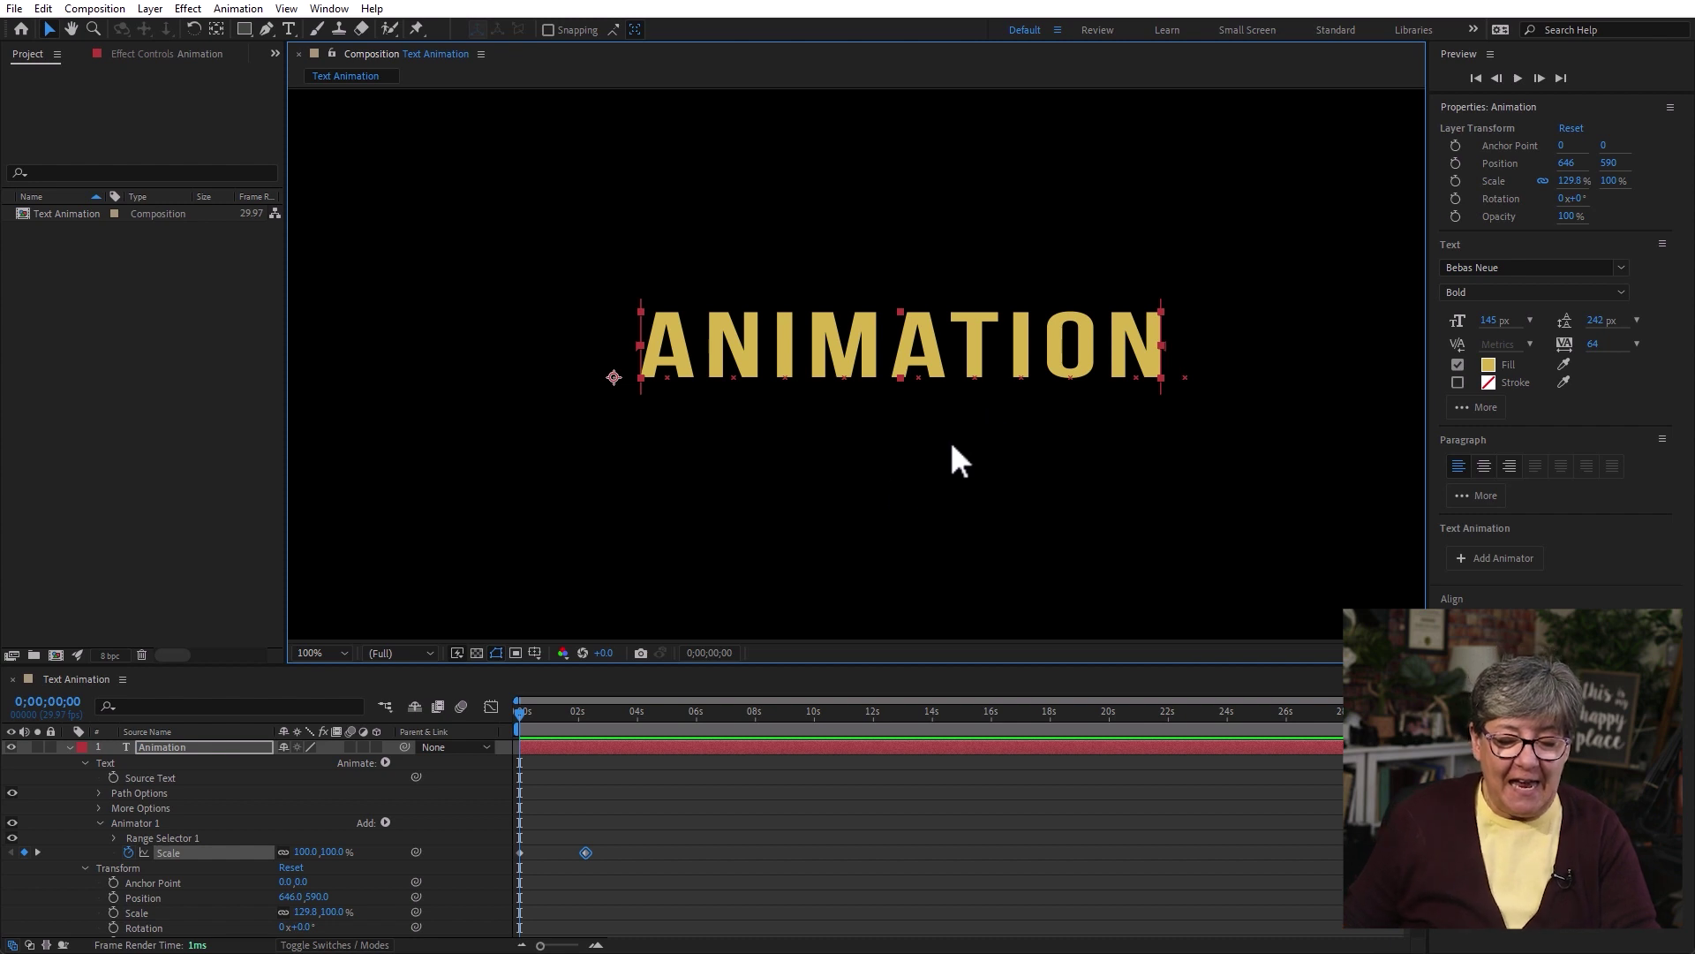
pyautogui.moveTo(525, 713); pyautogui.dragTo(516, 758)
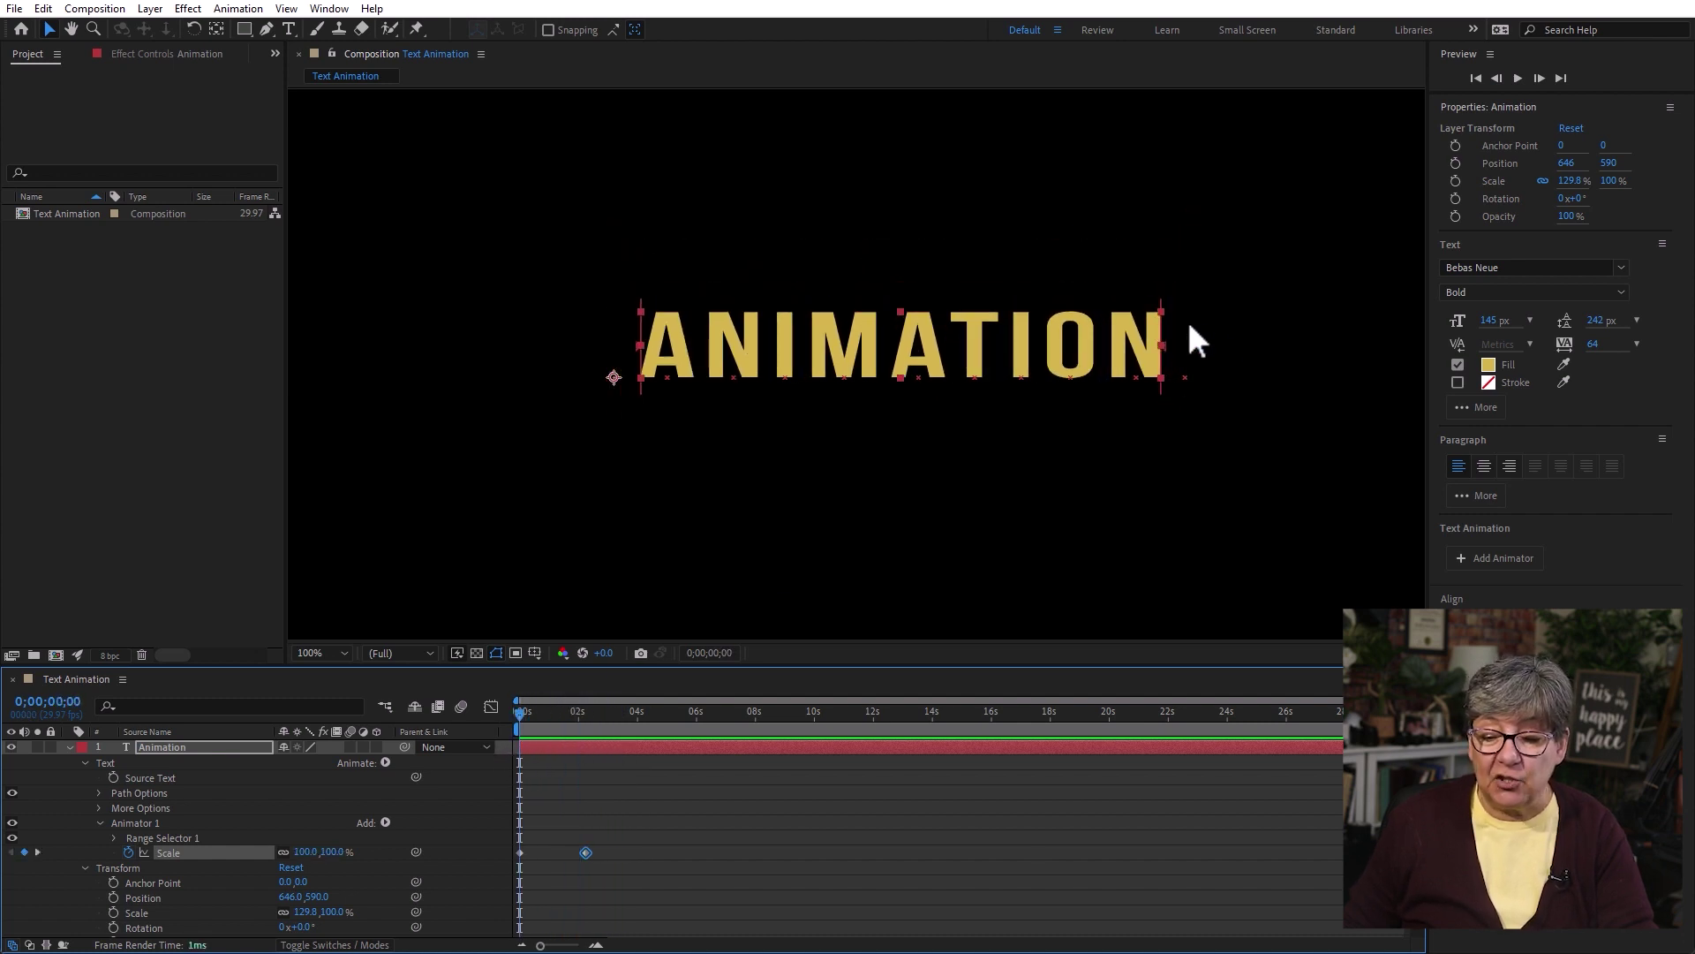
pyautogui.moveTo(1166, 352); pyautogui.dragTo(717, 378)
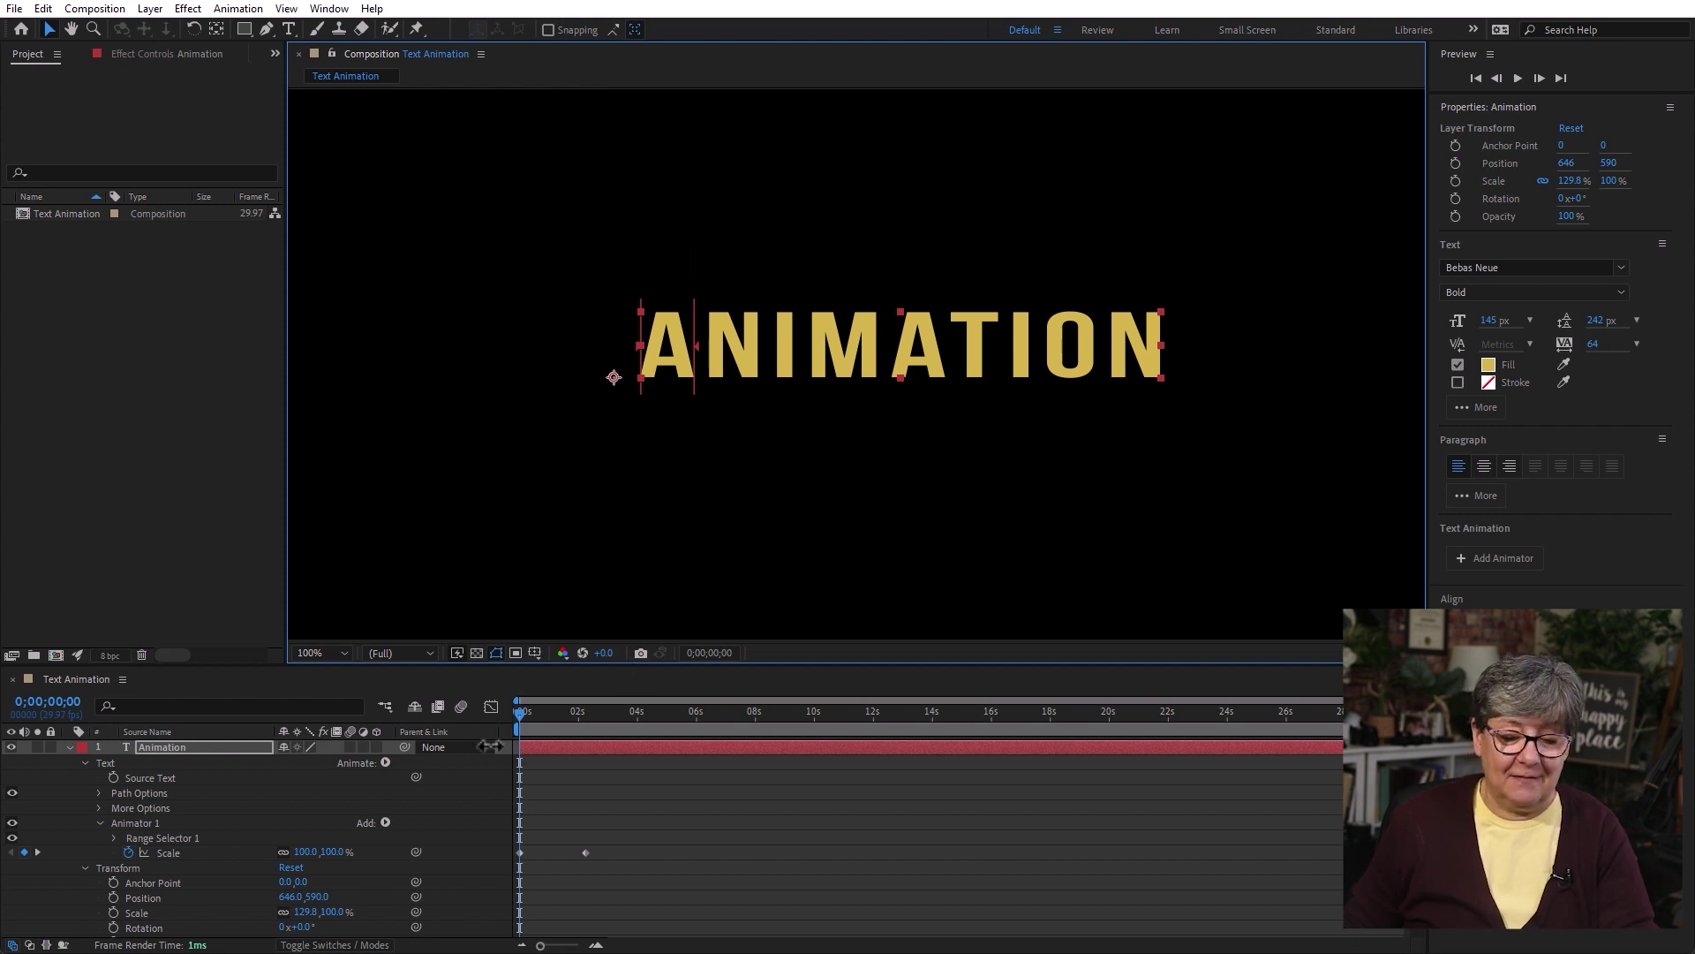
pyautogui.moveTo(526, 712); pyautogui.dragTo(485, 764)
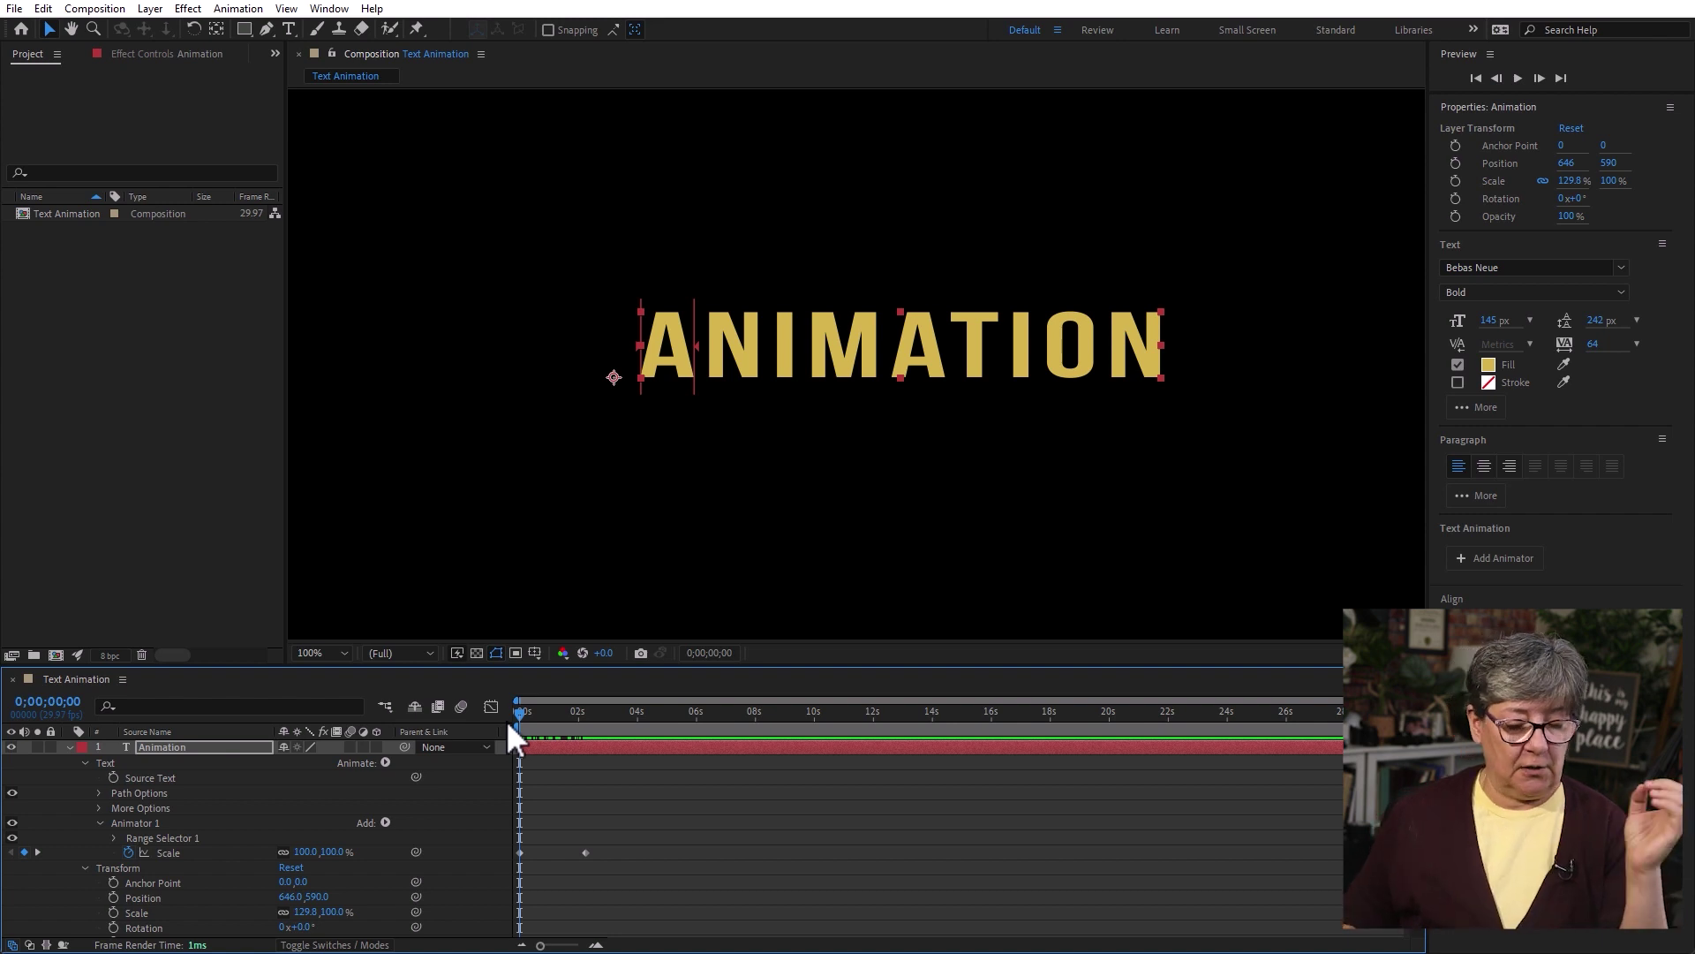
# Add a Position property to Animator 1
pyautogui.click(144, 823)
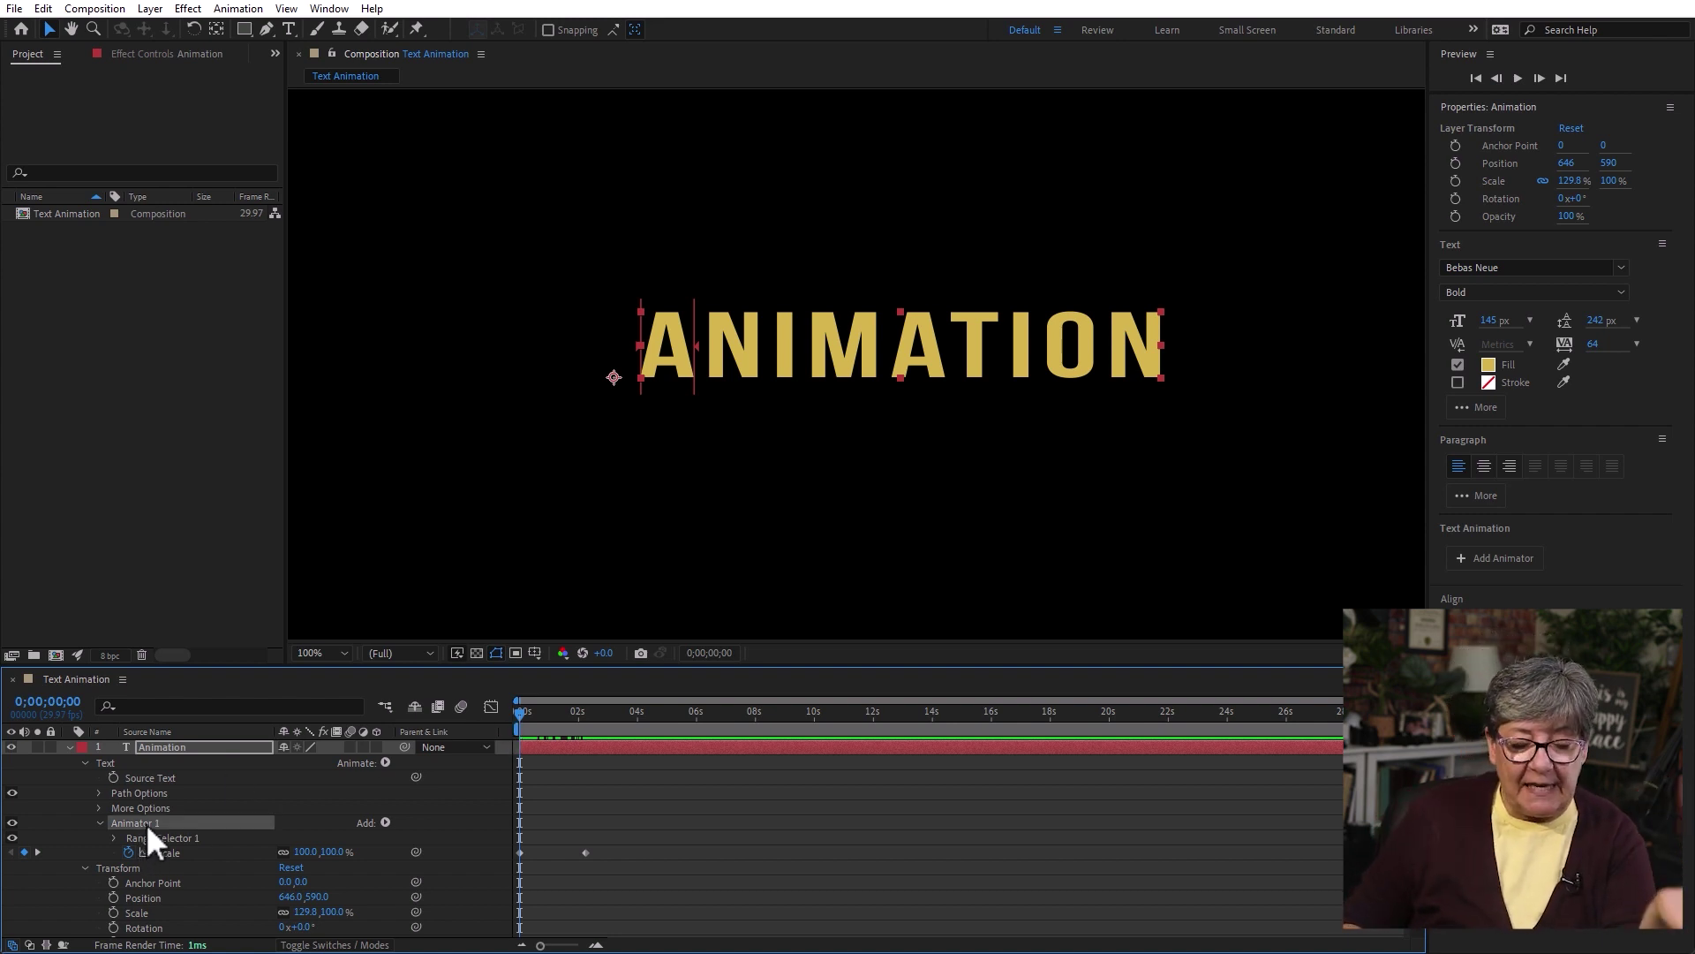
pyautogui.click(385, 822)
pyautogui.moveTo(478, 829)
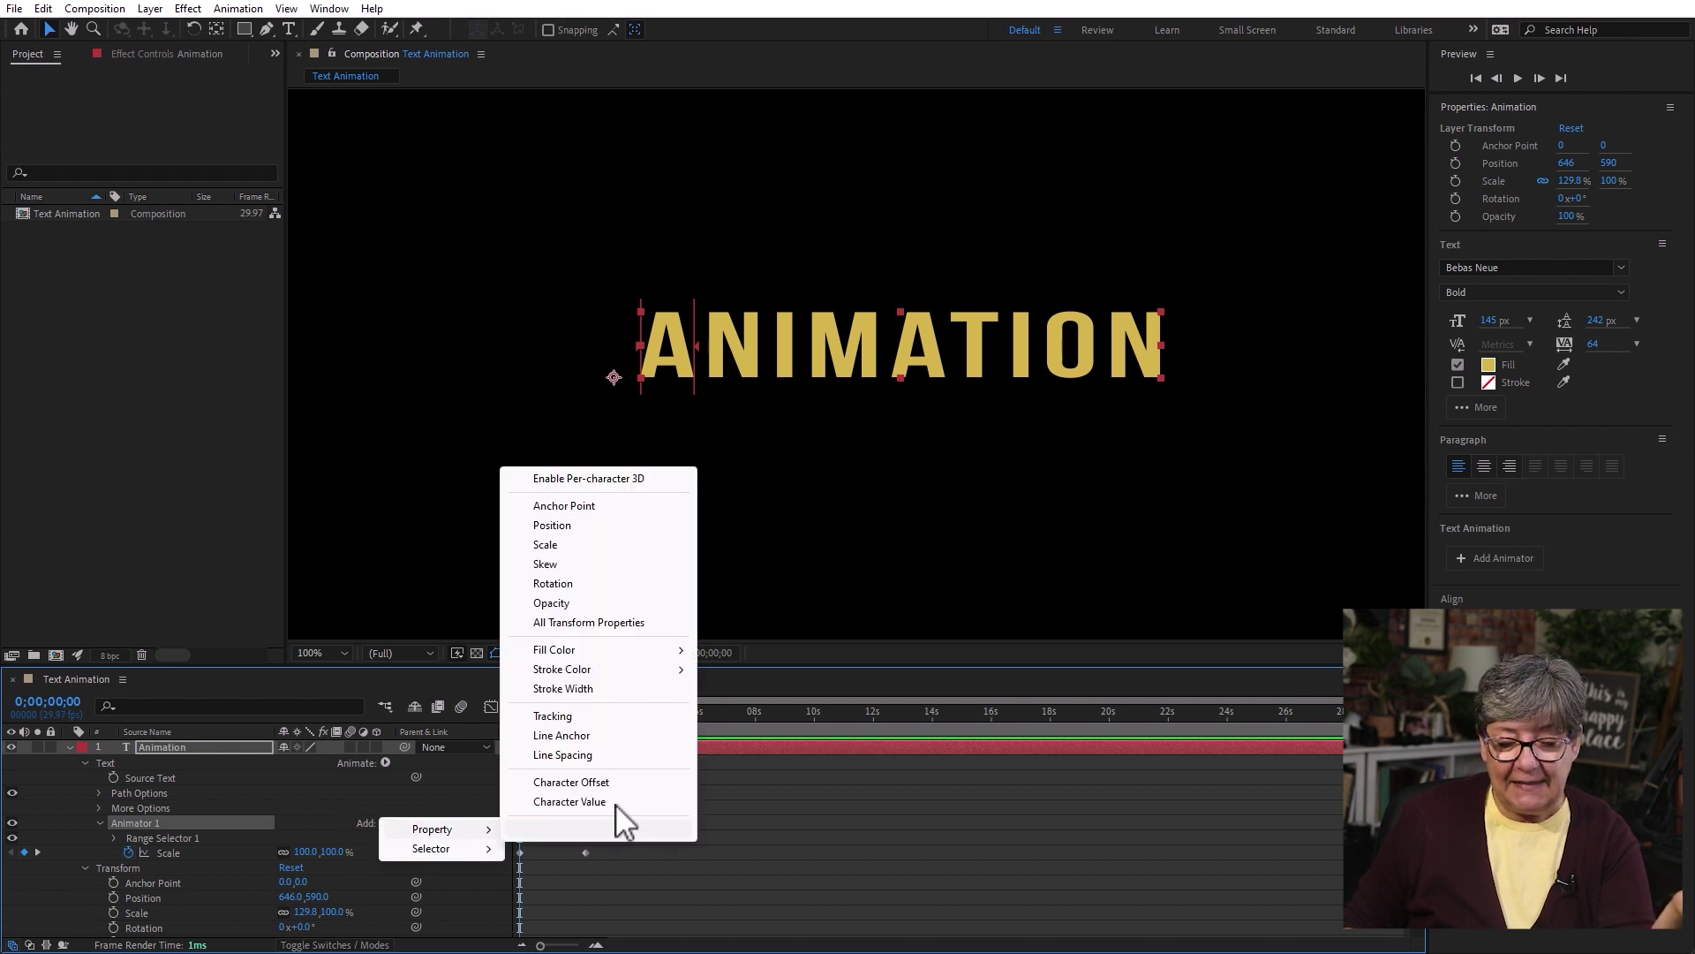
pyautogui.click(636, 527)
# Set the animator's Position to -24.0, 0.0 with the A enlarged, and preview the animation from the start
pyautogui.click(536, 713)
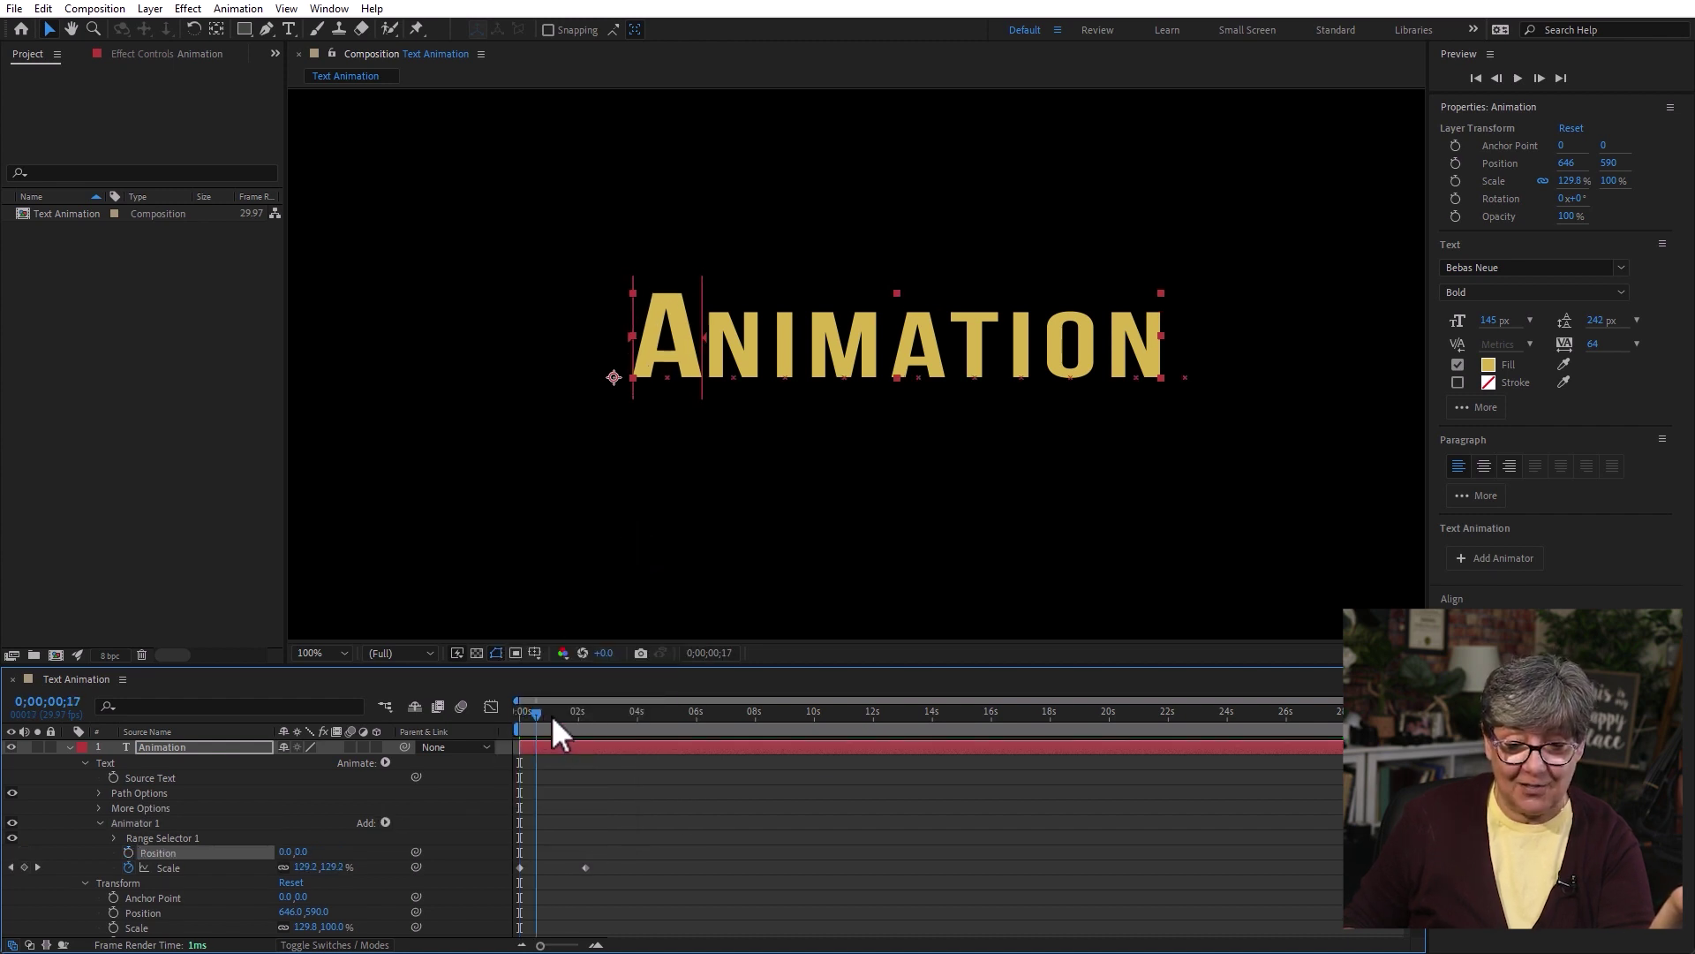
pyautogui.moveTo(551, 714); pyautogui.dragTo(645, 712)
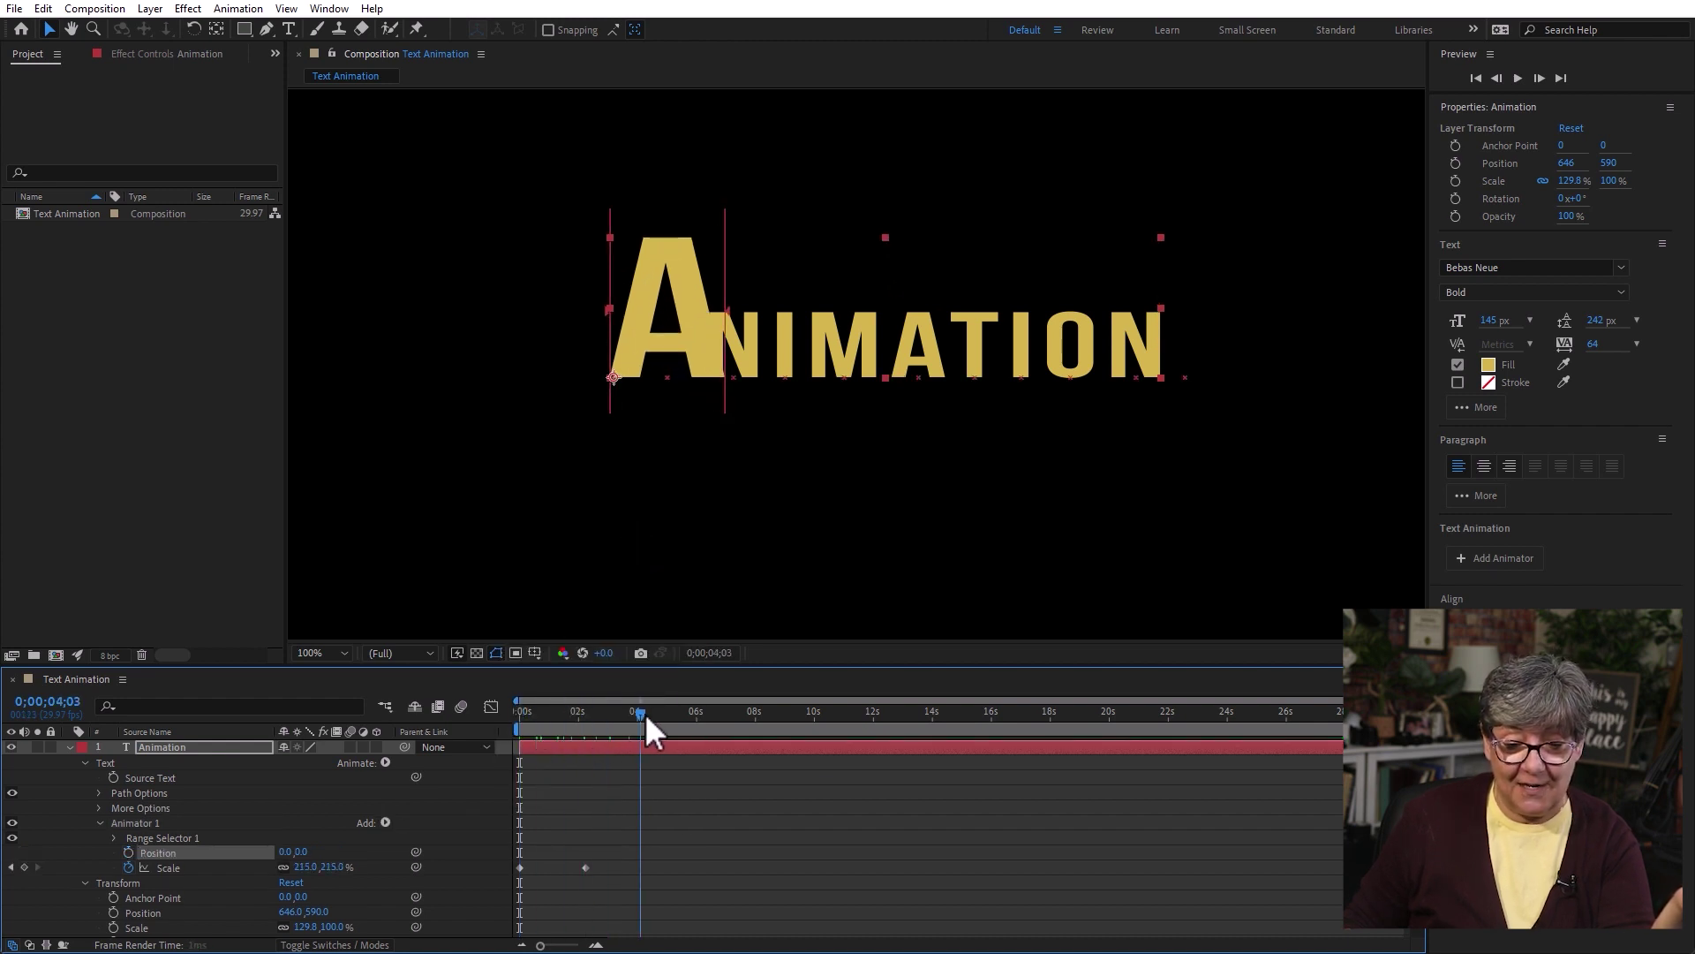
pyautogui.click(305, 866)
pyautogui.moveTo(286, 851); pyautogui.dragTo(238, 853)
pyautogui.click(171, 837)
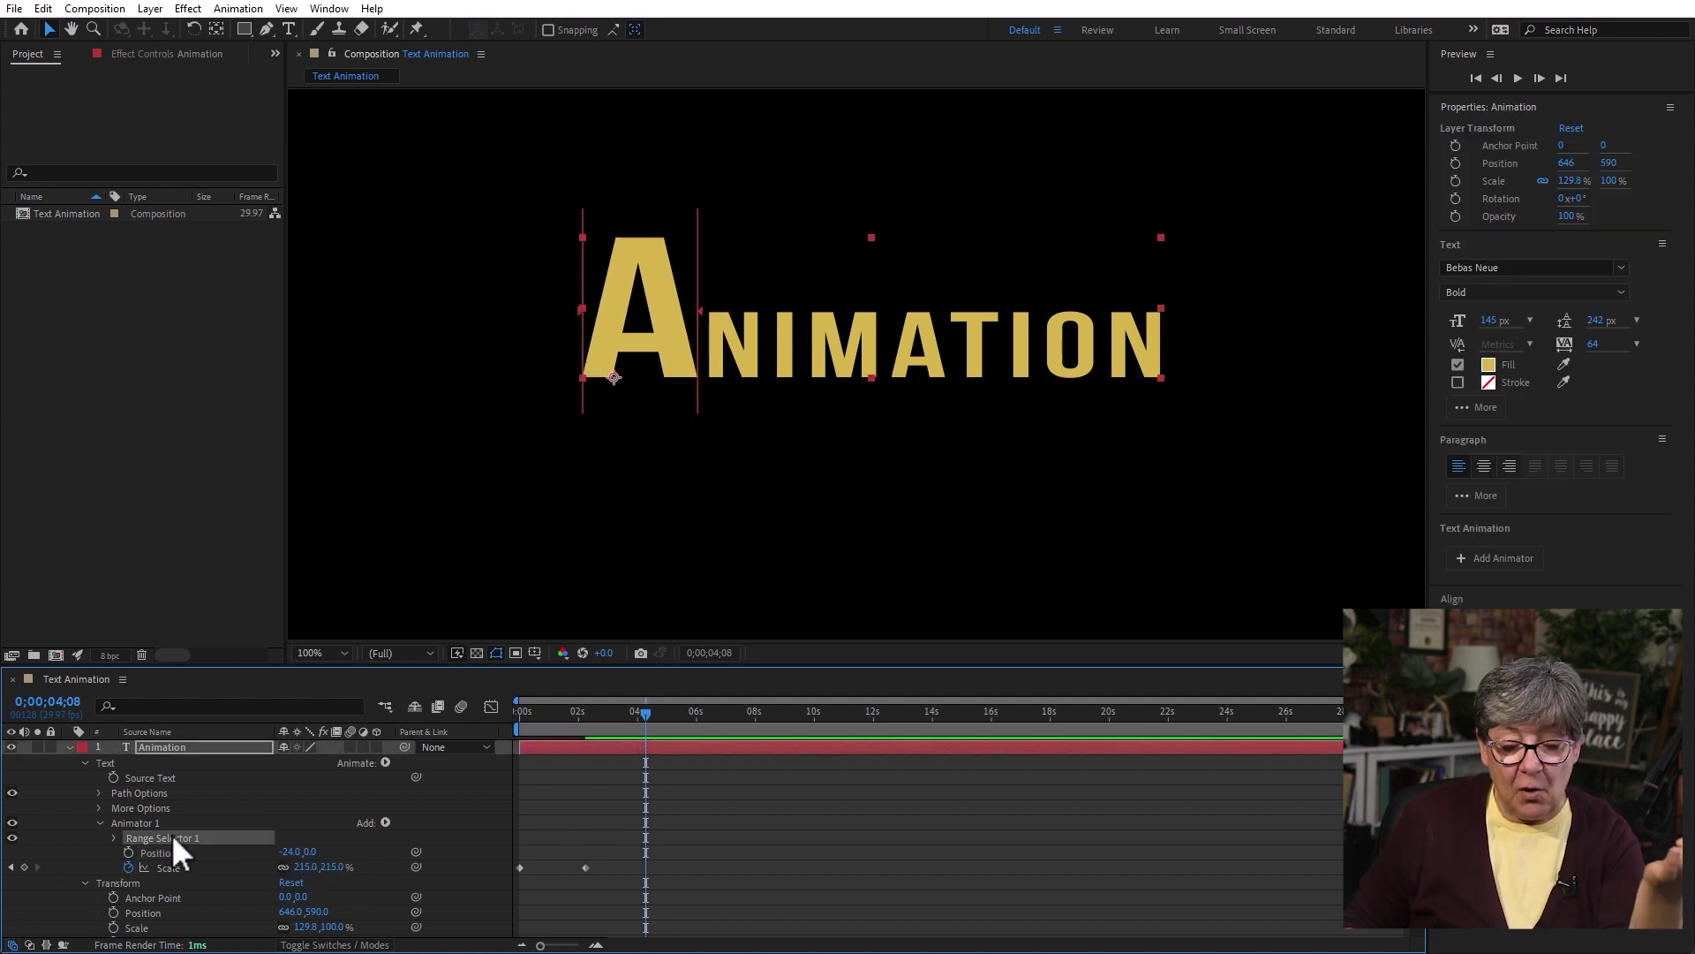
pyautogui.moveTo(591, 708); pyautogui.dragTo(514, 724)
pyautogui.press('space')
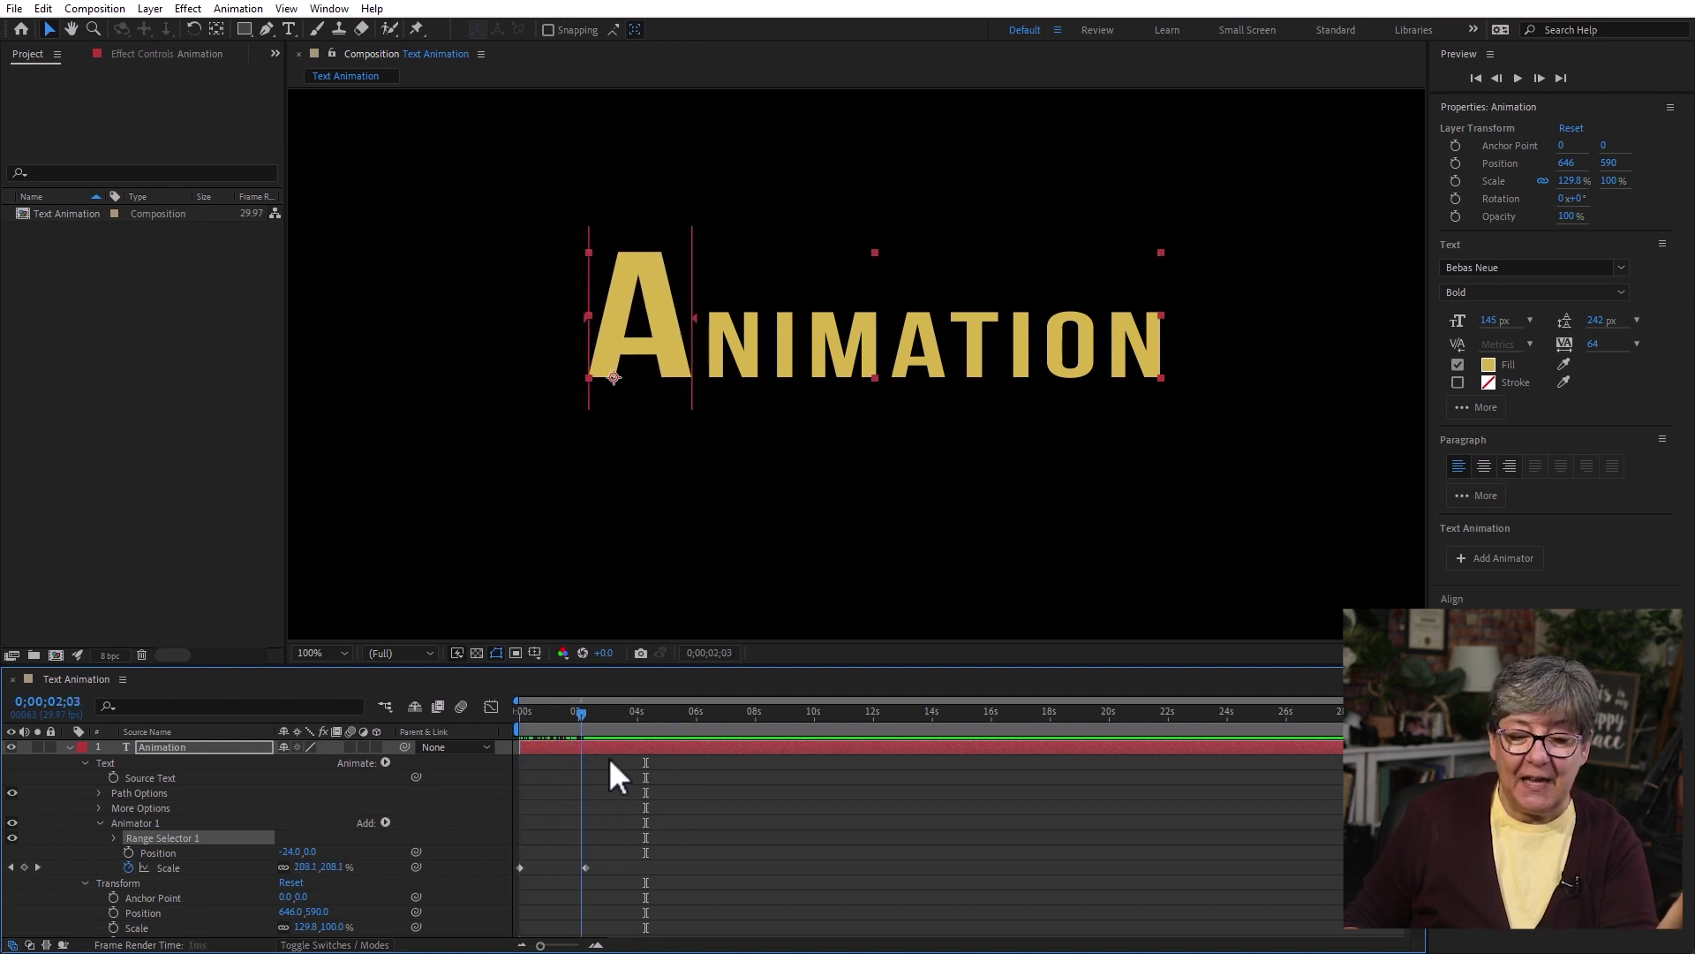
pyautogui.press('space')
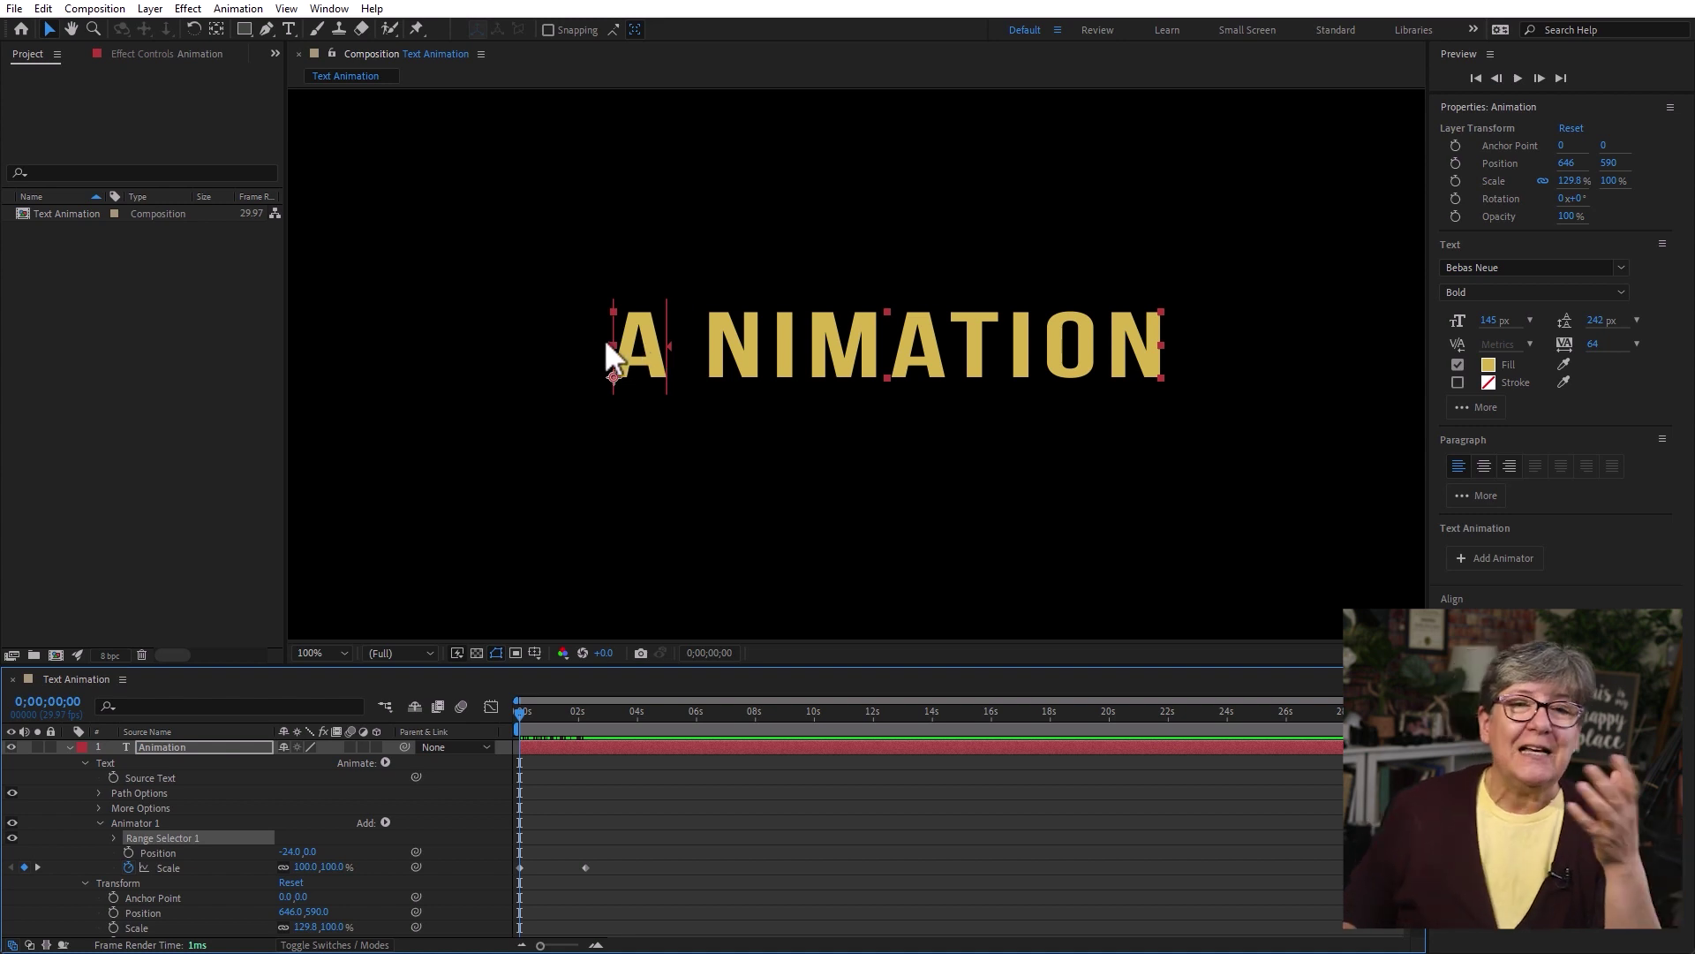
# Keyframe the animator's Position at -24.0, 0.0 on the last Scale keyframe and reset it to 0.0, 0.0 on the first, and preview it
pyautogui.moveTo(545, 707); pyautogui.dragTo(591, 707)
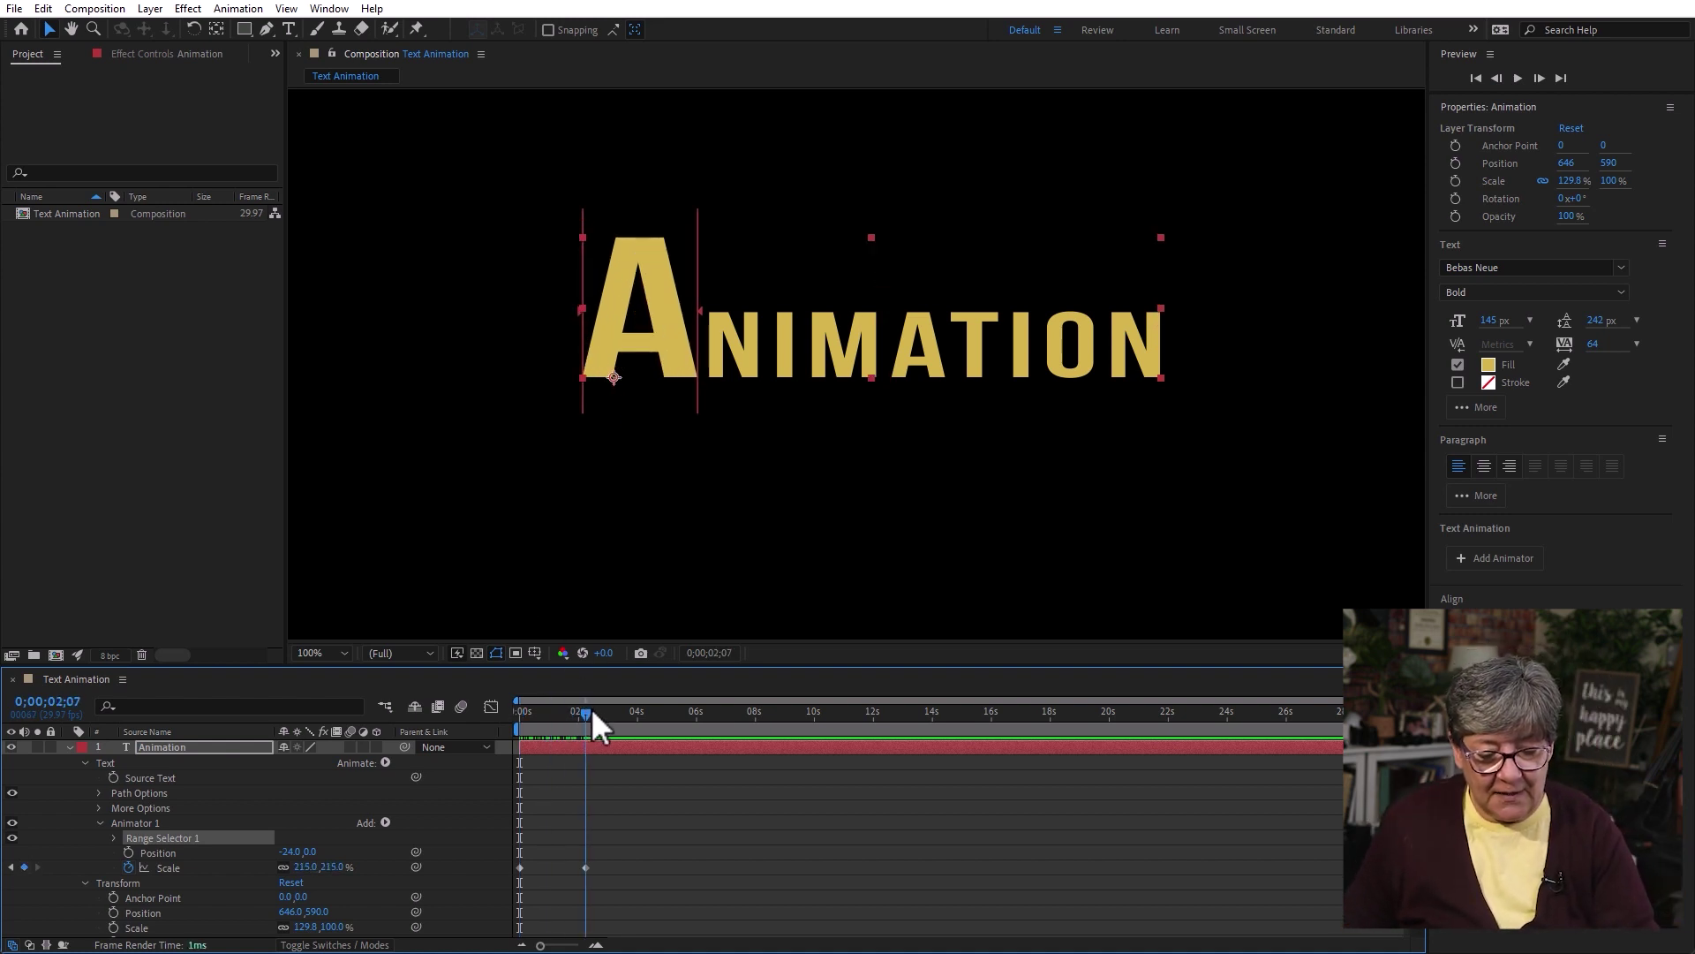
pyautogui.click(129, 852)
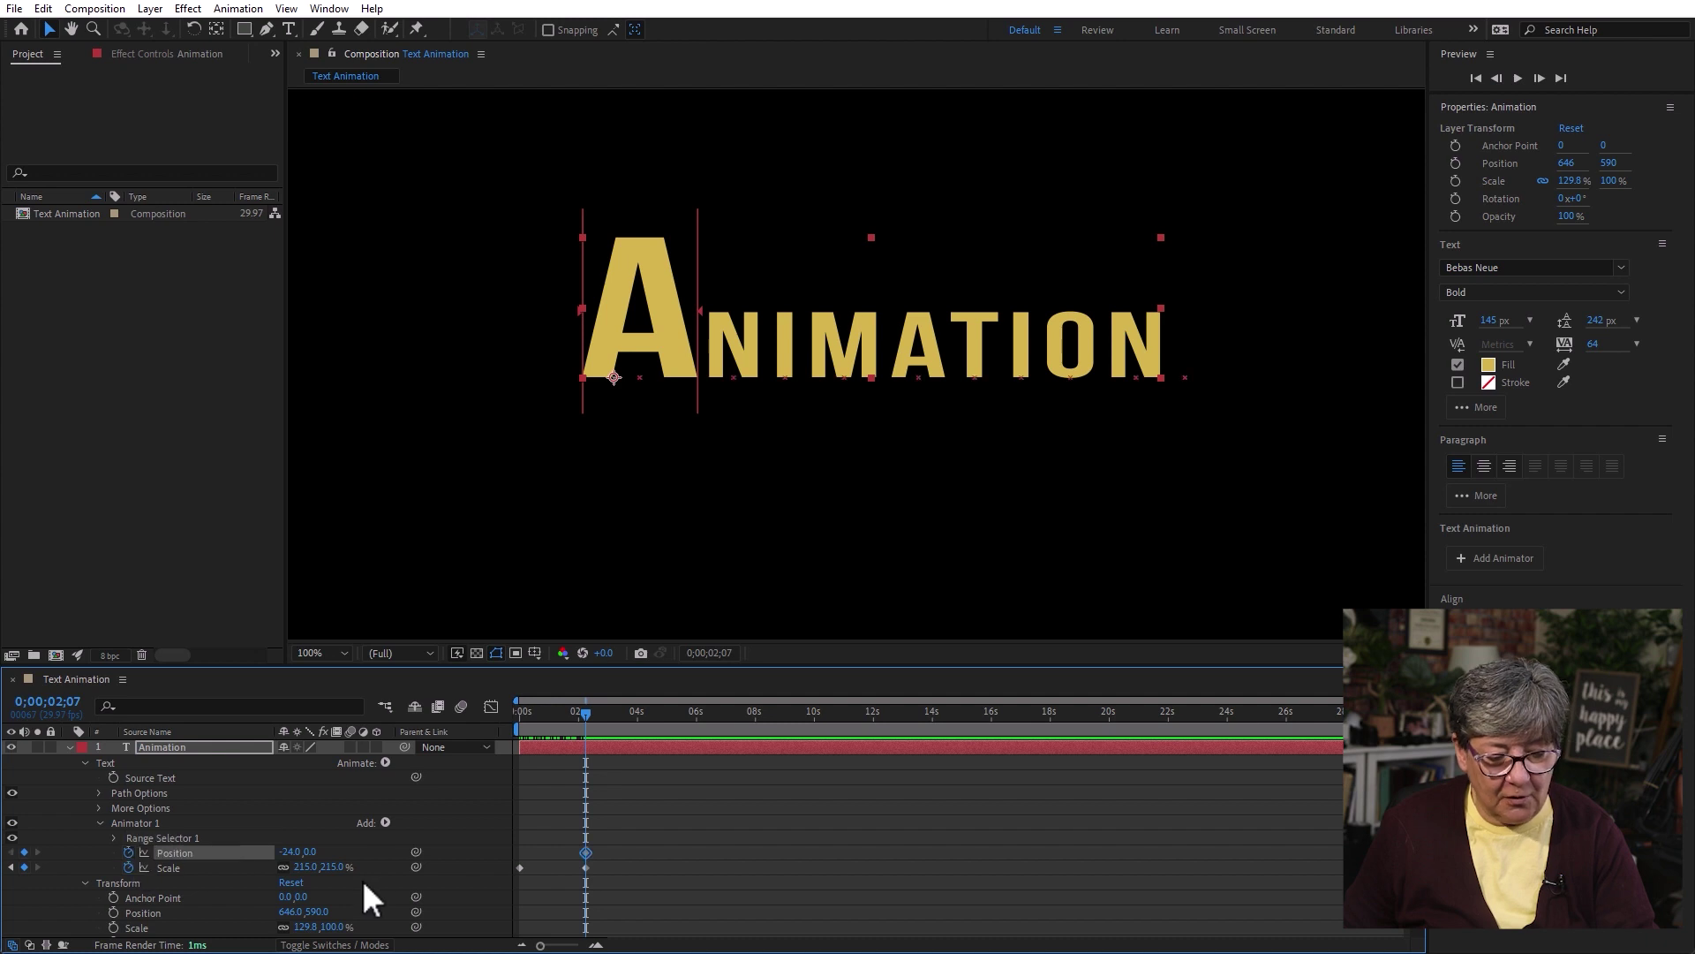
pyautogui.click(11, 867)
pyautogui.rightClick(192, 858)
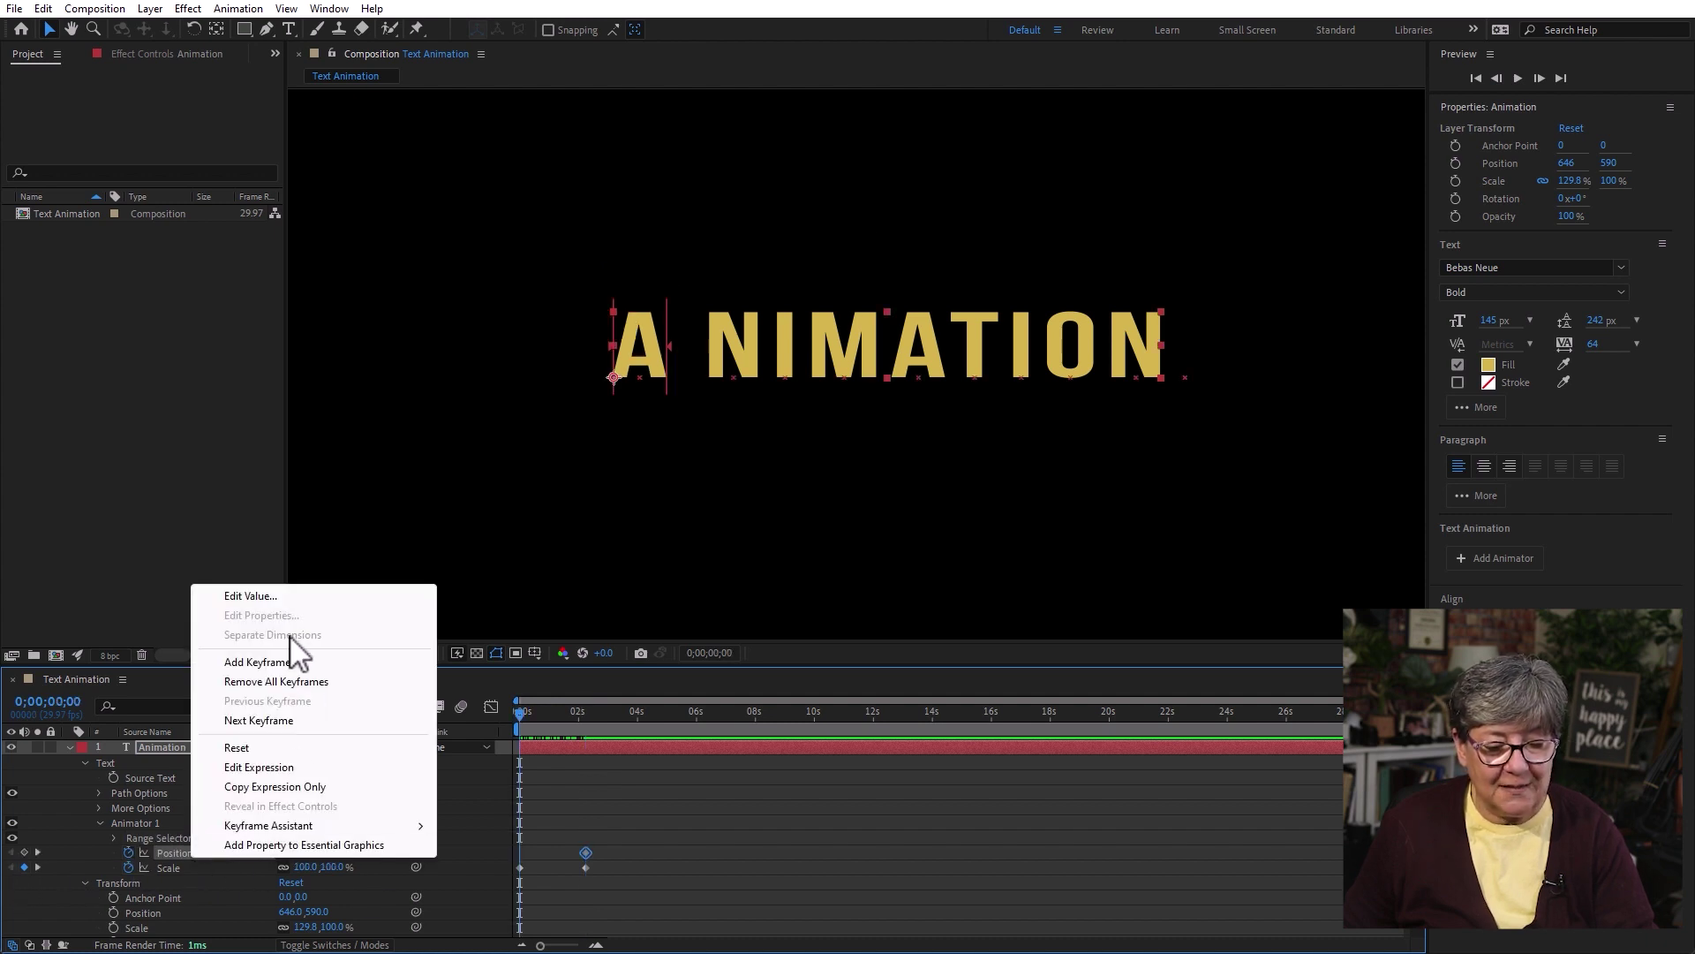
pyautogui.click(236, 748)
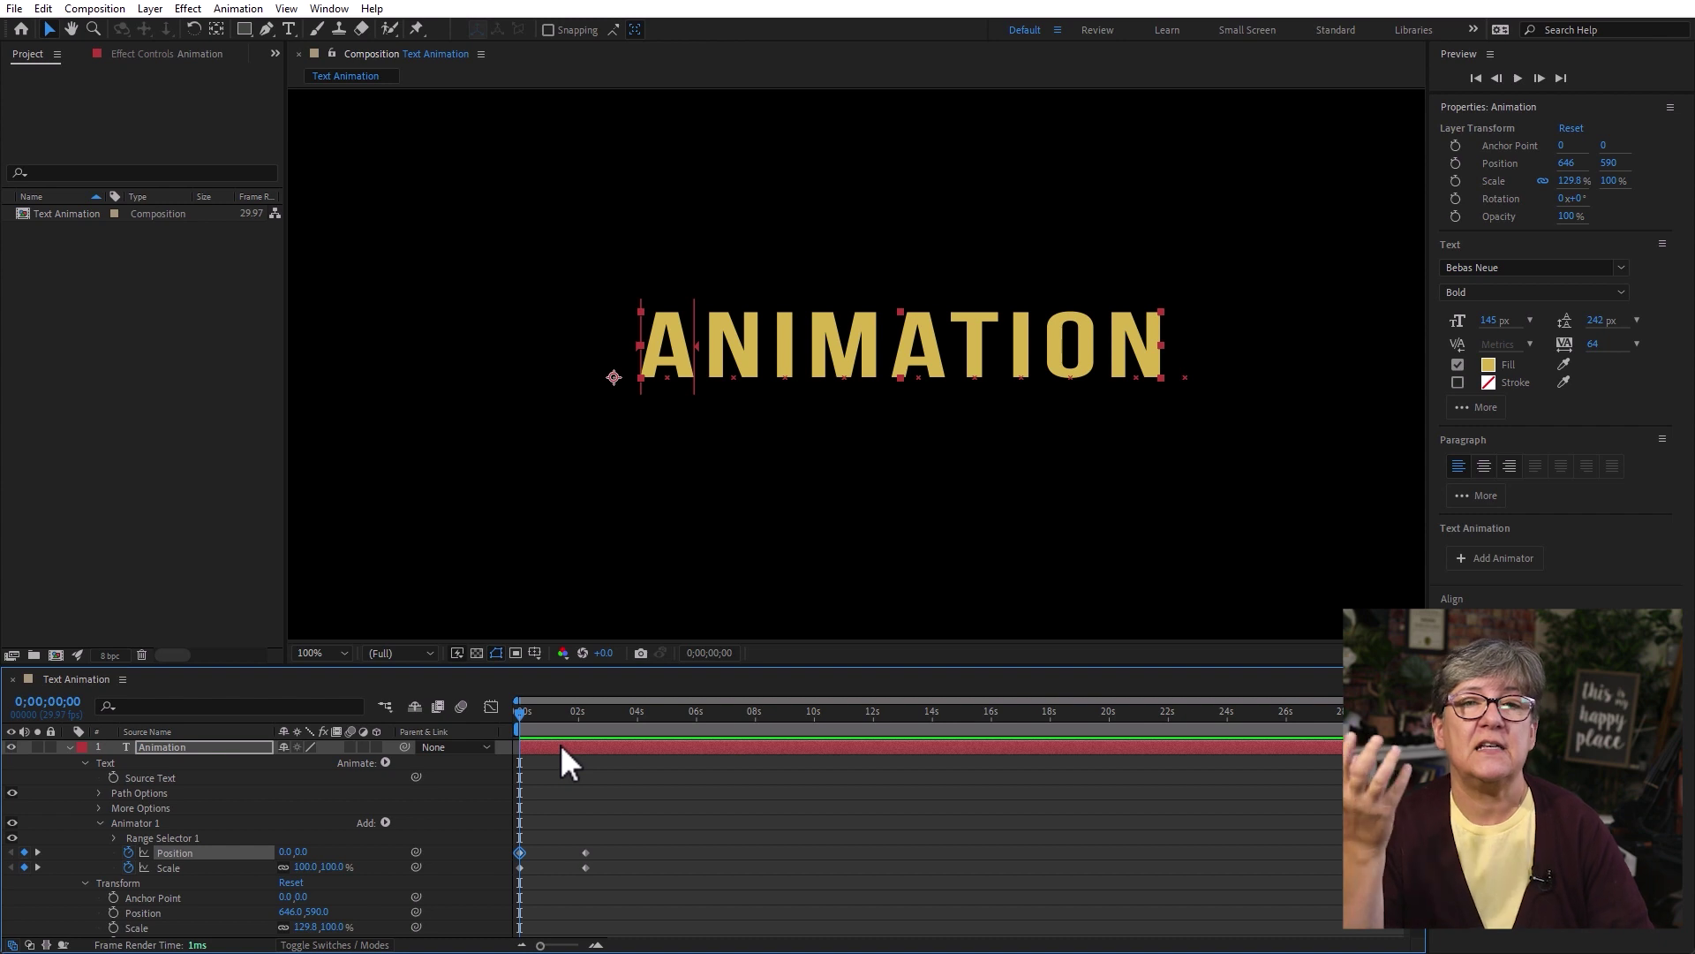
pyautogui.press('space')
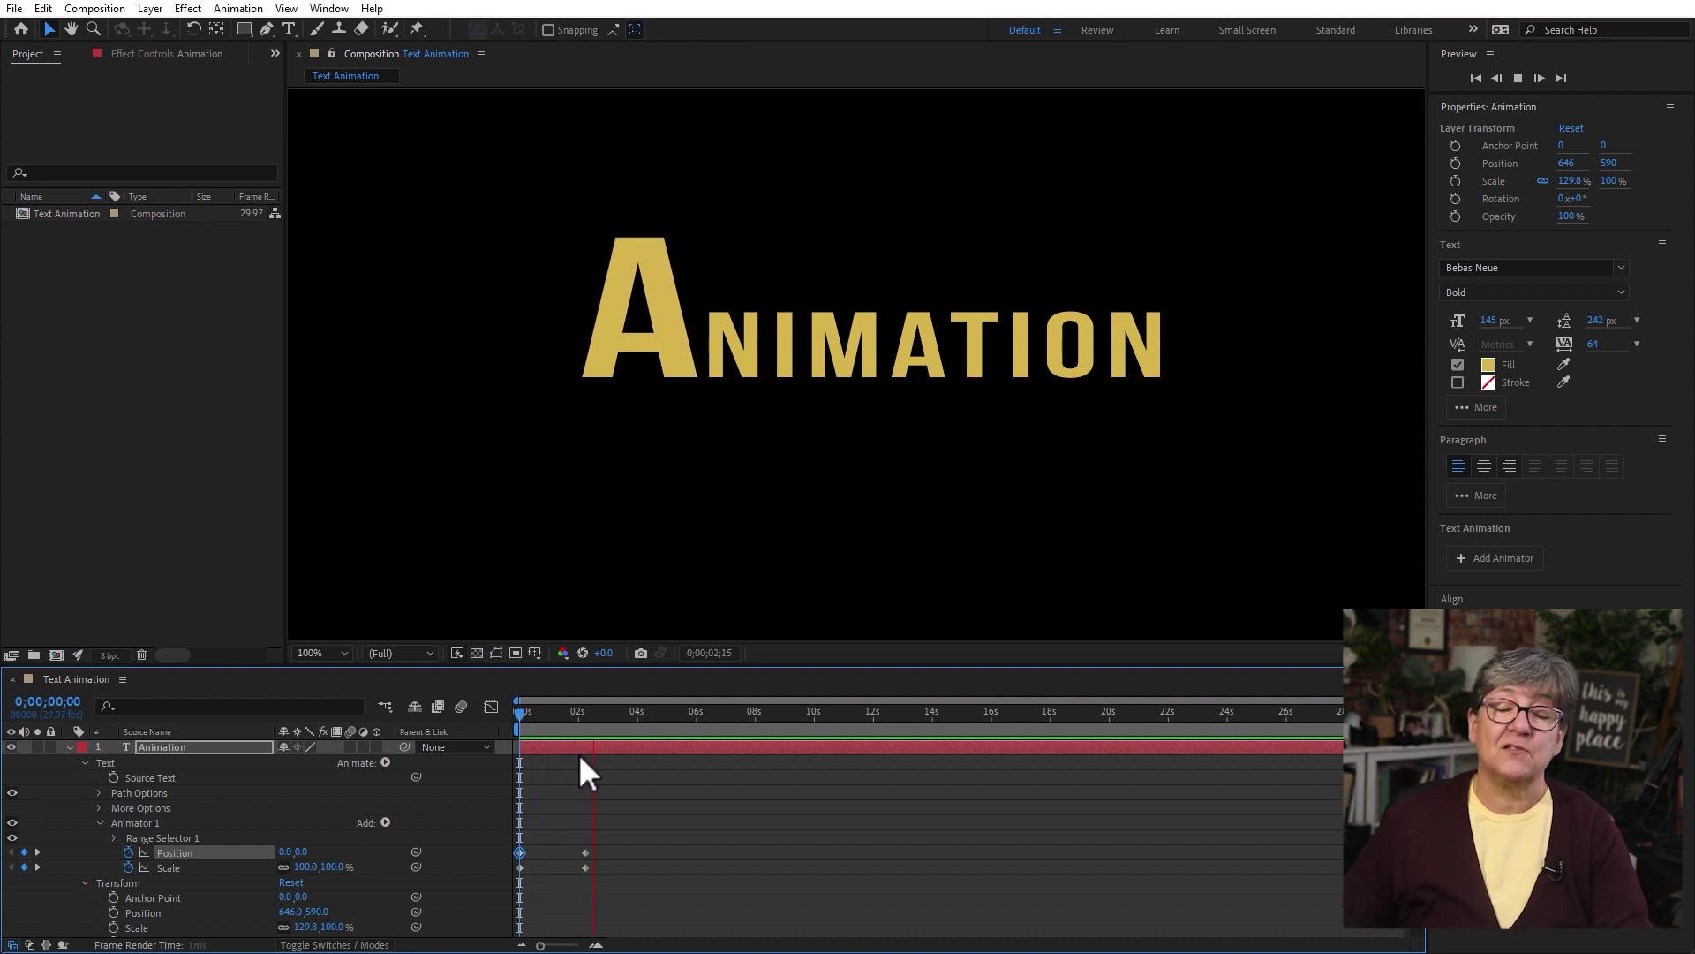
pyautogui.press('space')
# Try extending the Range Selector to cover both A and N, preview the animation, and return the selector to the A only
pyautogui.moveTo(564, 711); pyautogui.dragTo(632, 742)
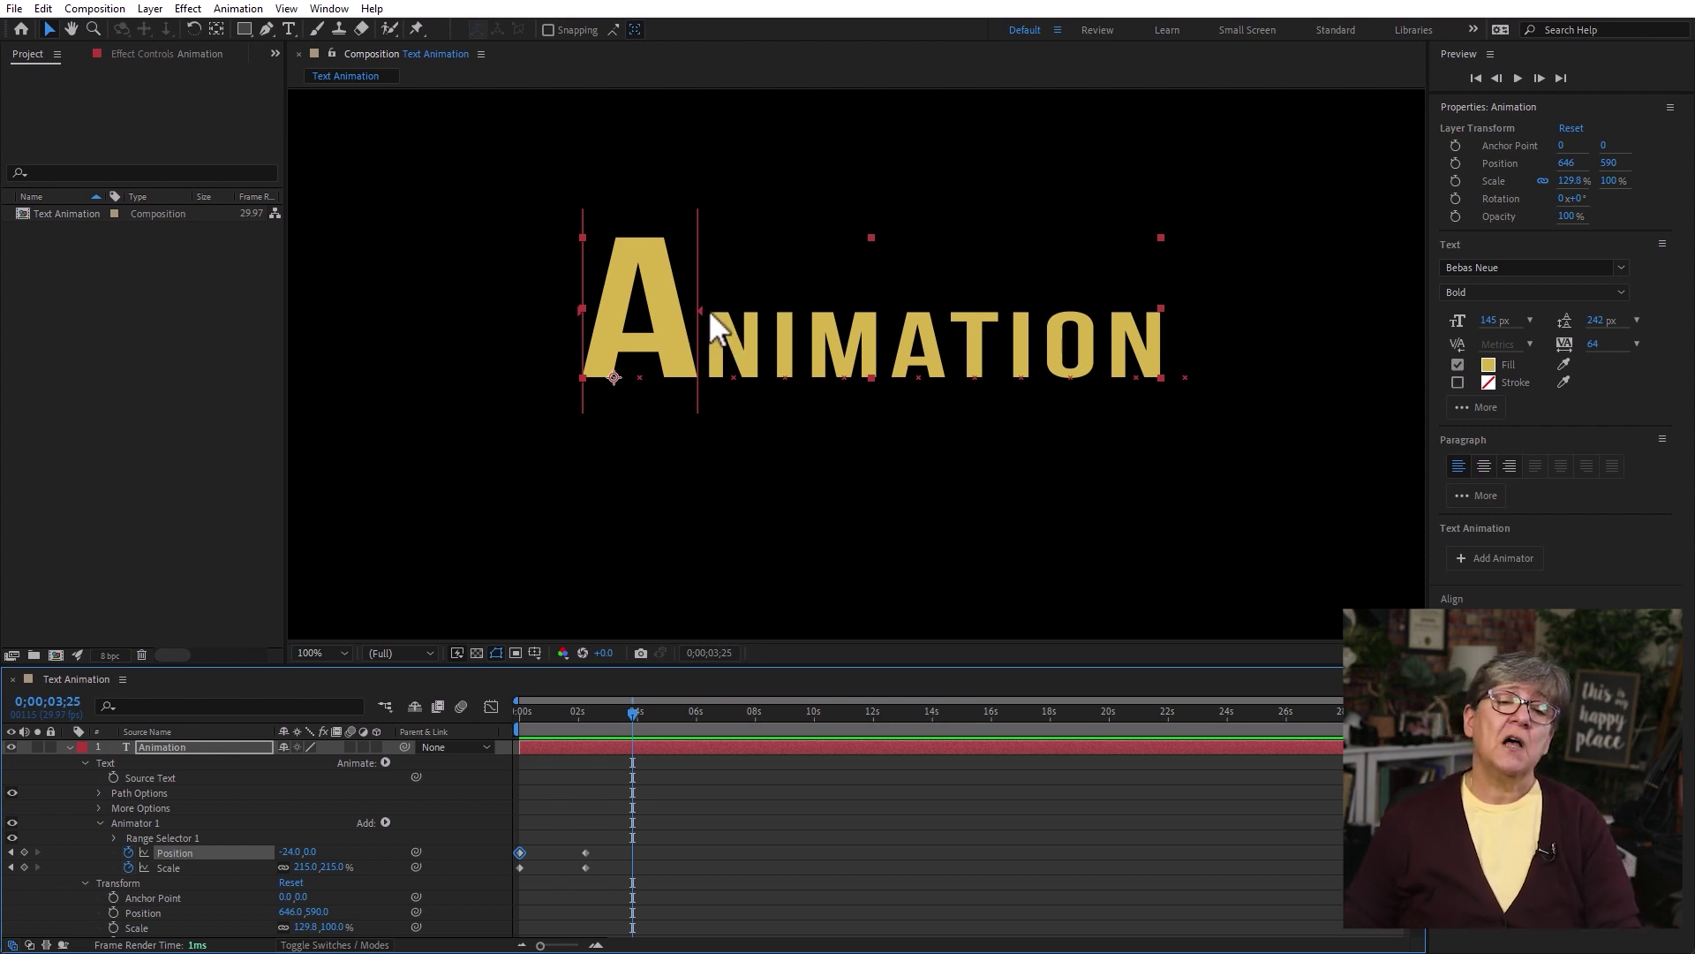
pyautogui.moveTo(708, 309); pyautogui.dragTo(776, 309)
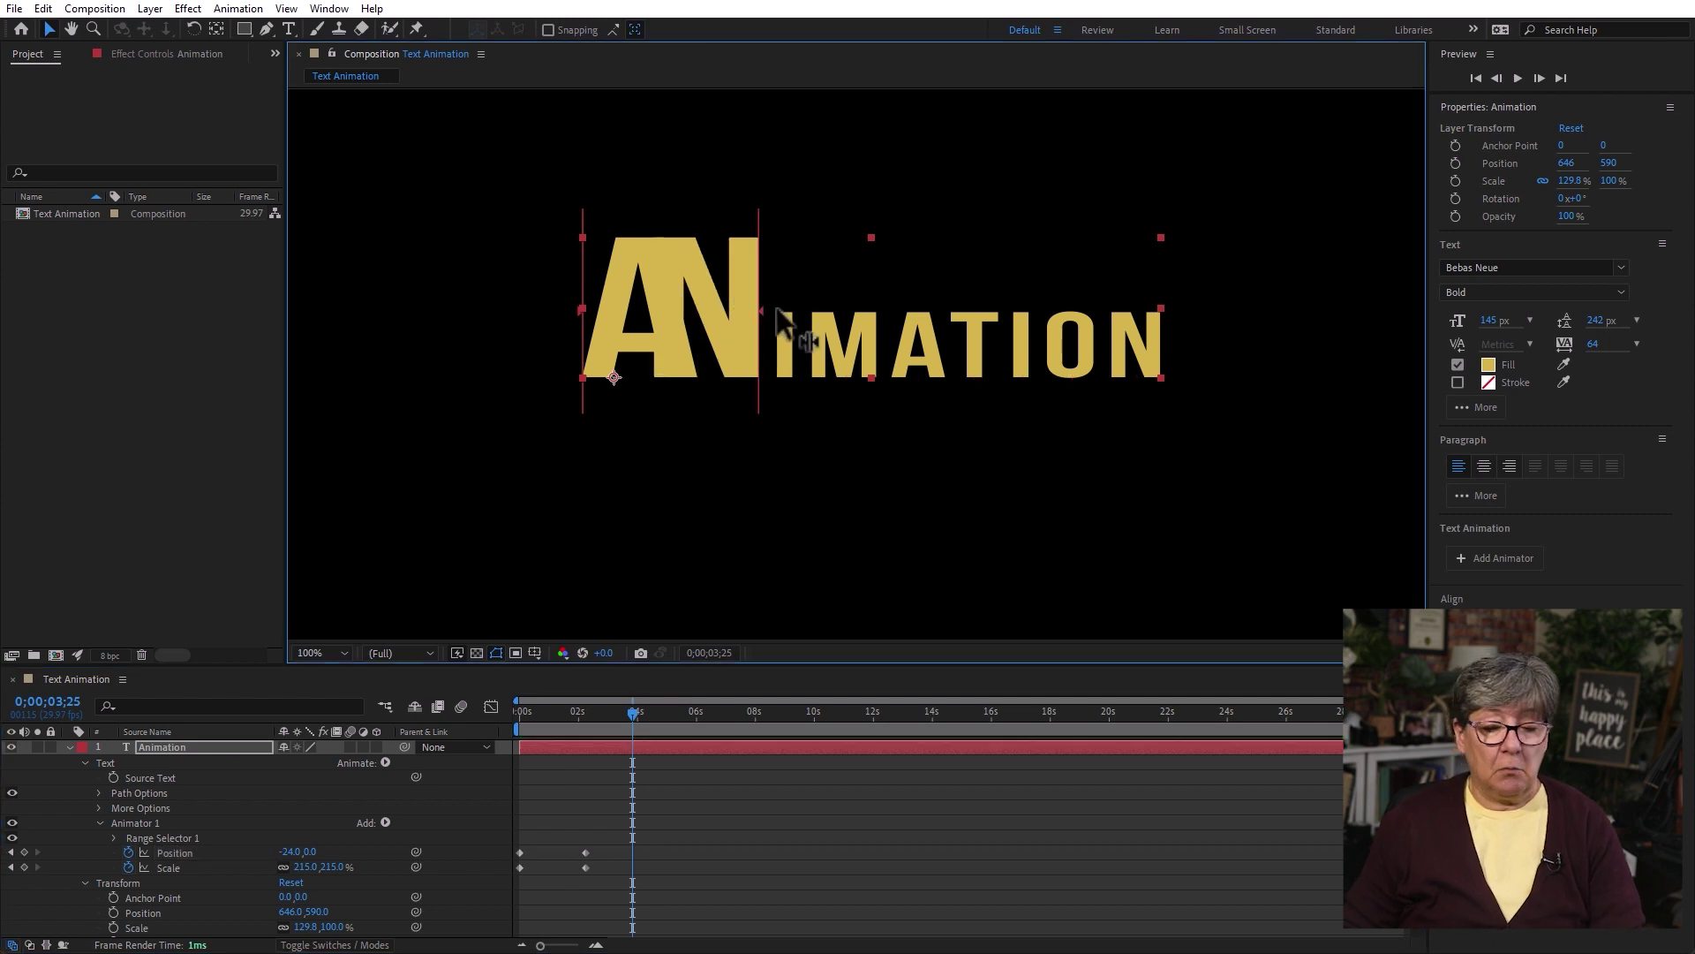
pyautogui.press('space')
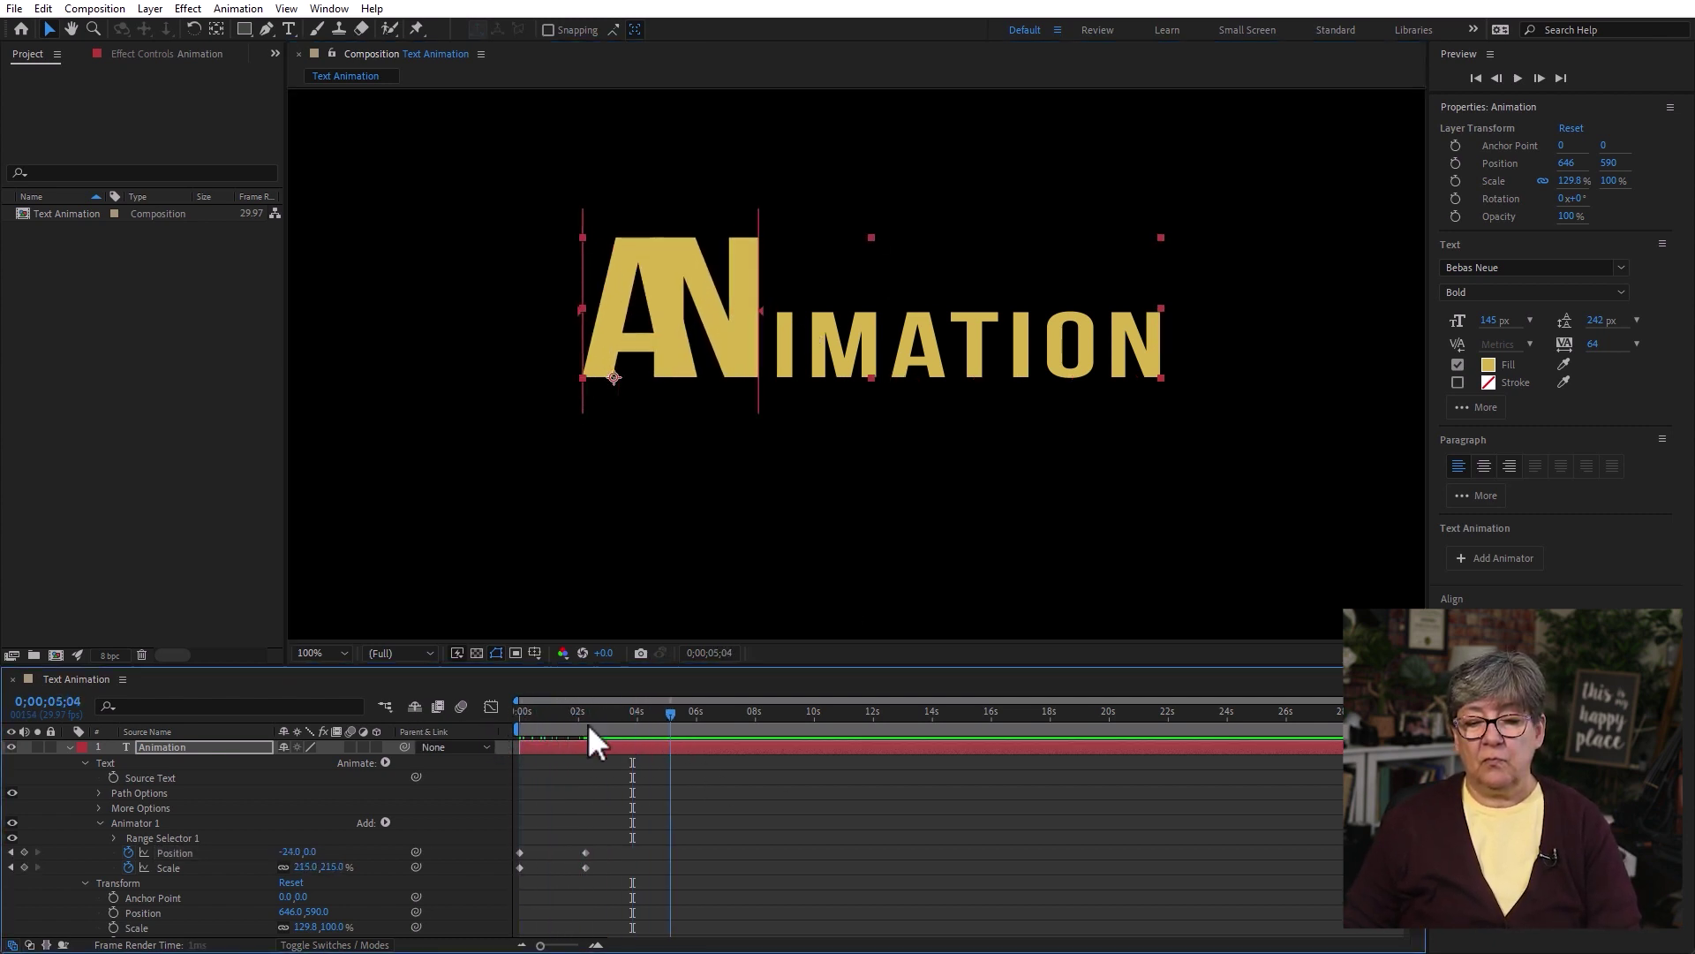
pyautogui.press('space')
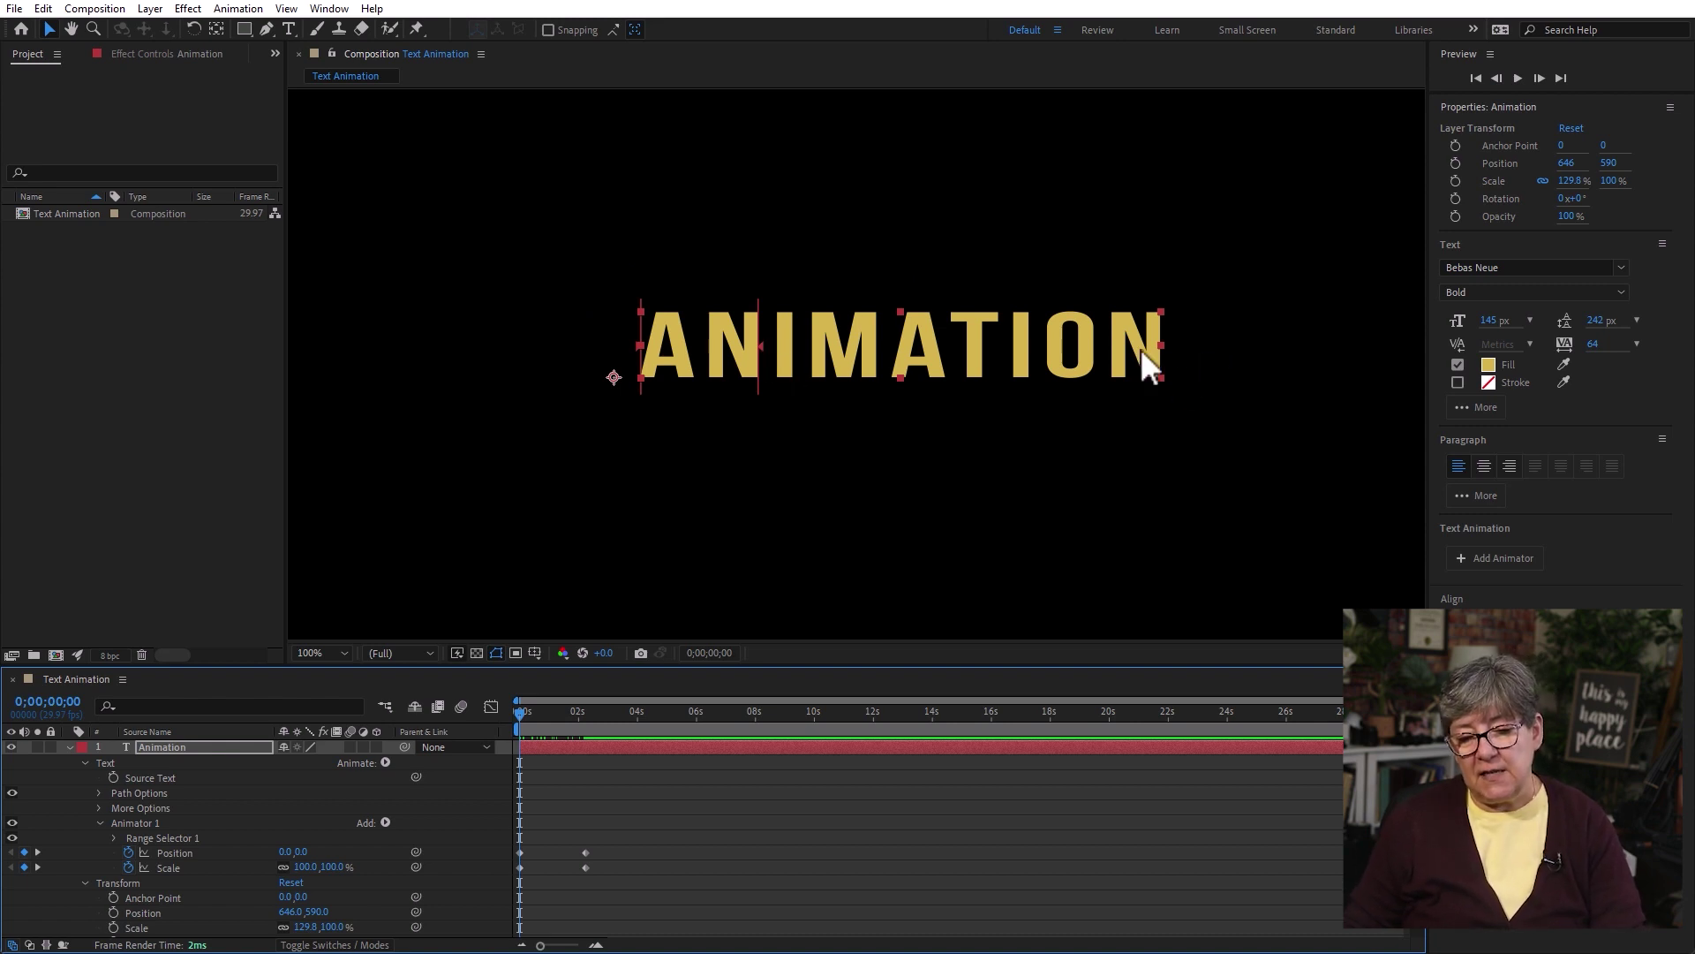
pyautogui.moveTo(761, 347); pyautogui.dragTo(698, 348)
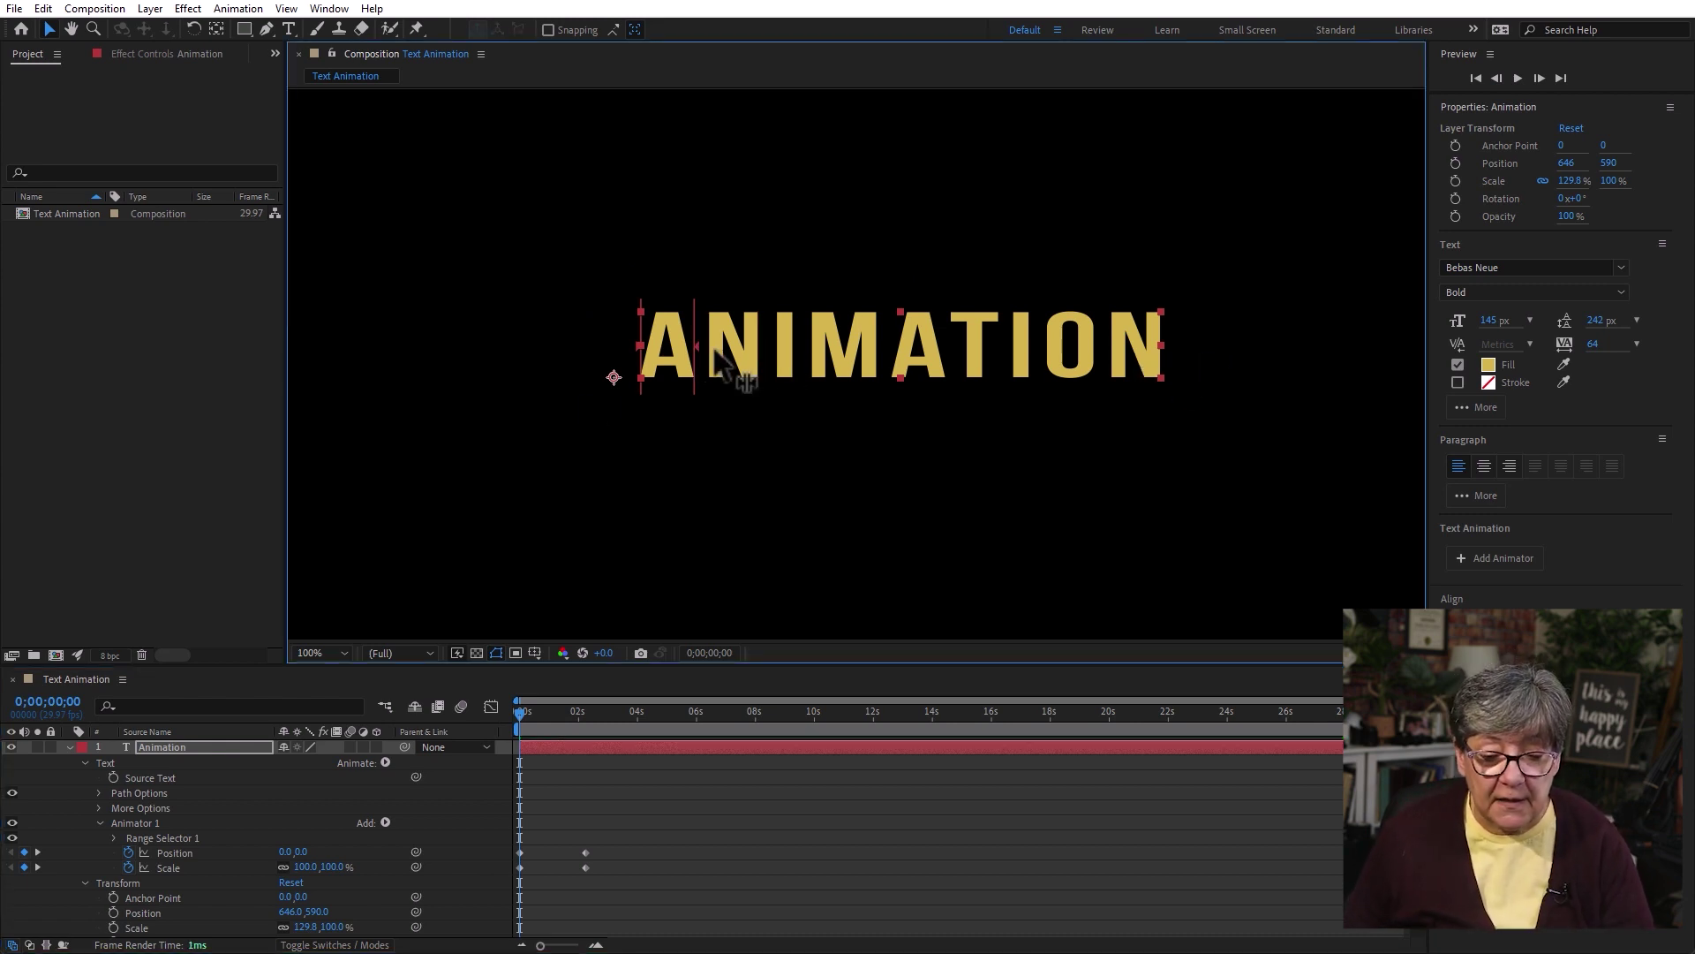
# Add a second Range Selector to Animator 1 and move its start in the viewer so it covers only the last letter N
pyautogui.click(386, 821)
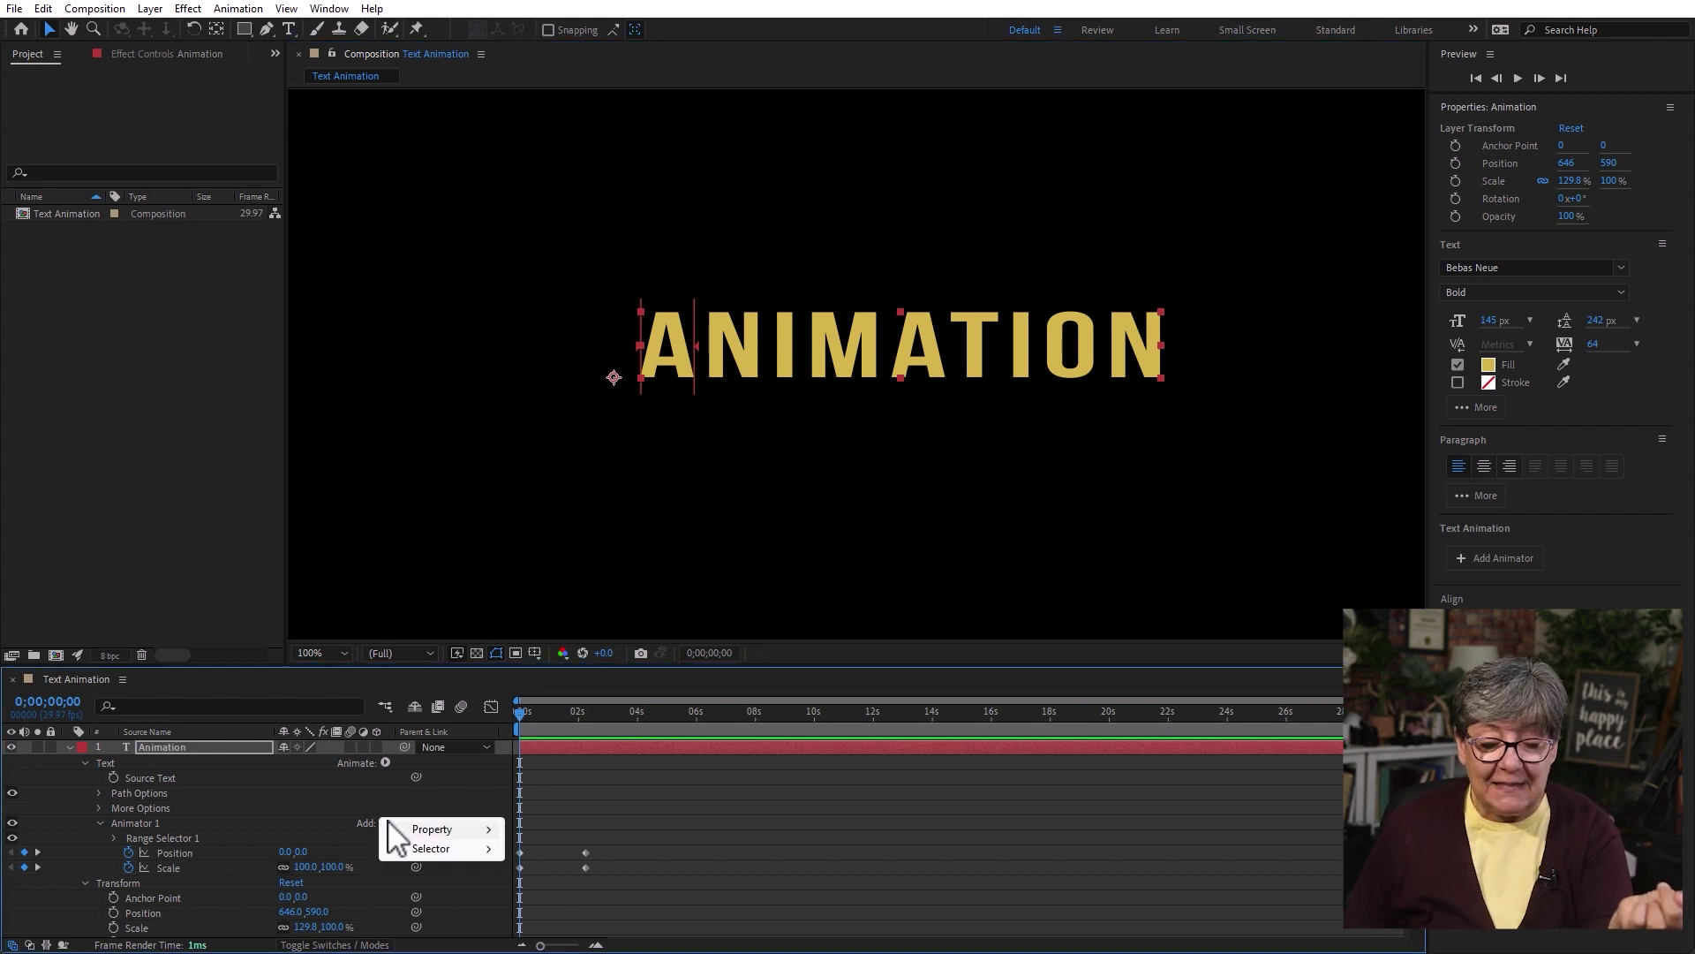
pyautogui.moveTo(465, 851)
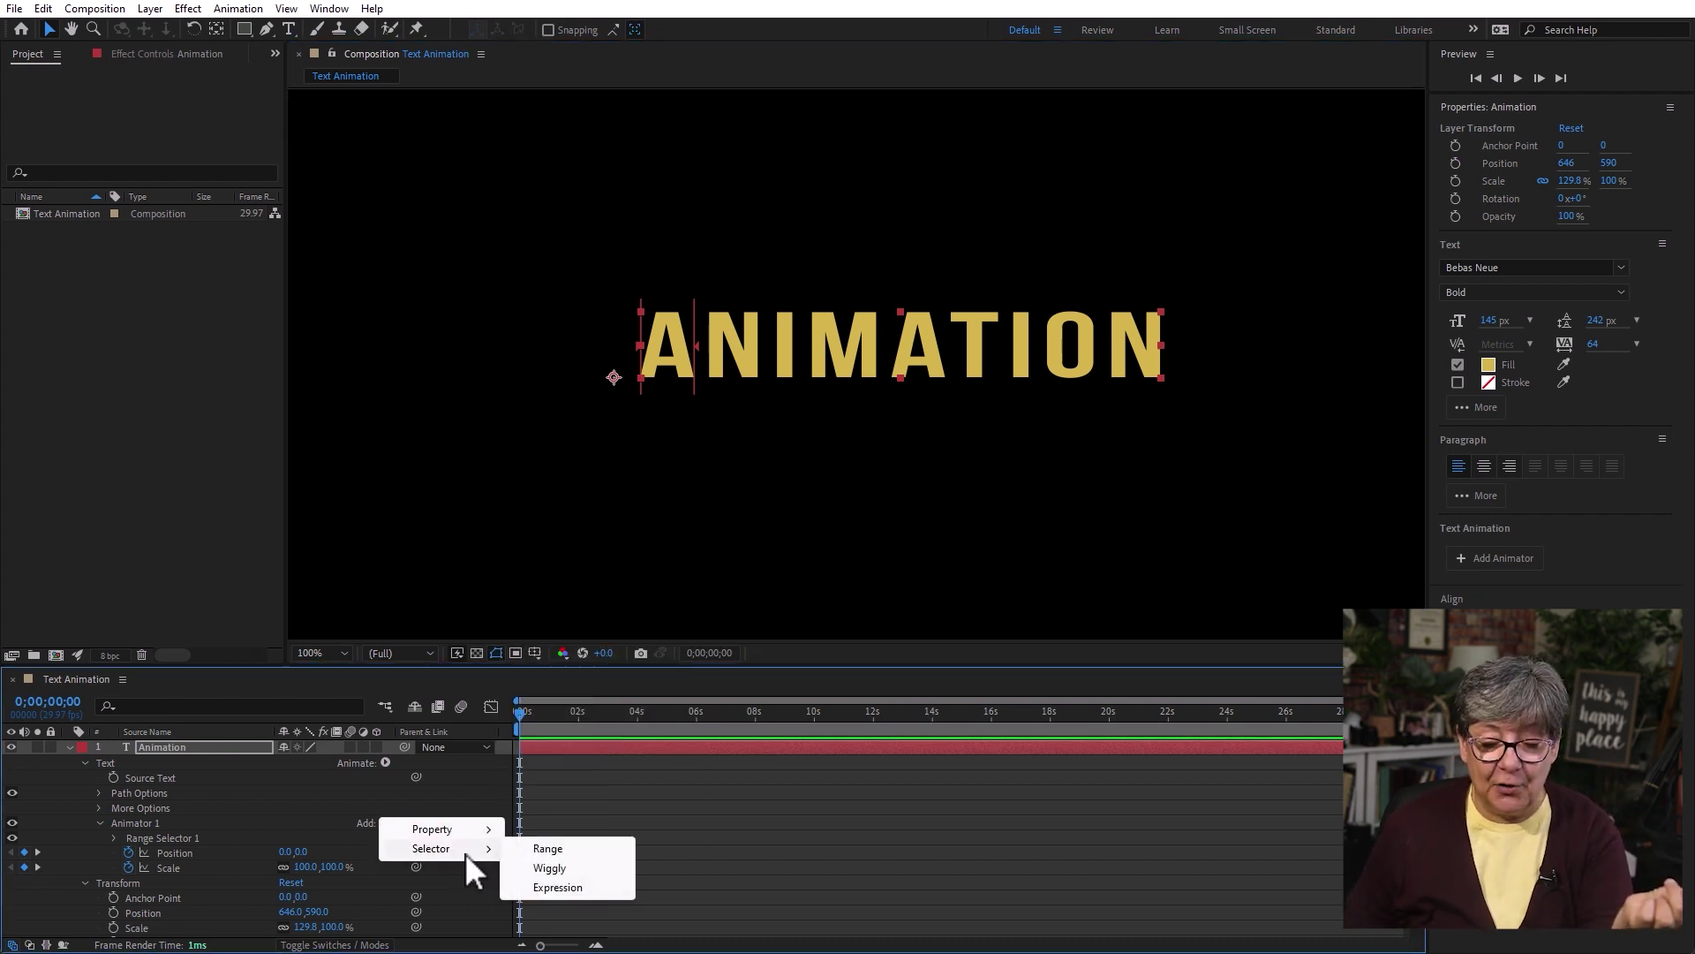
pyautogui.click(619, 849)
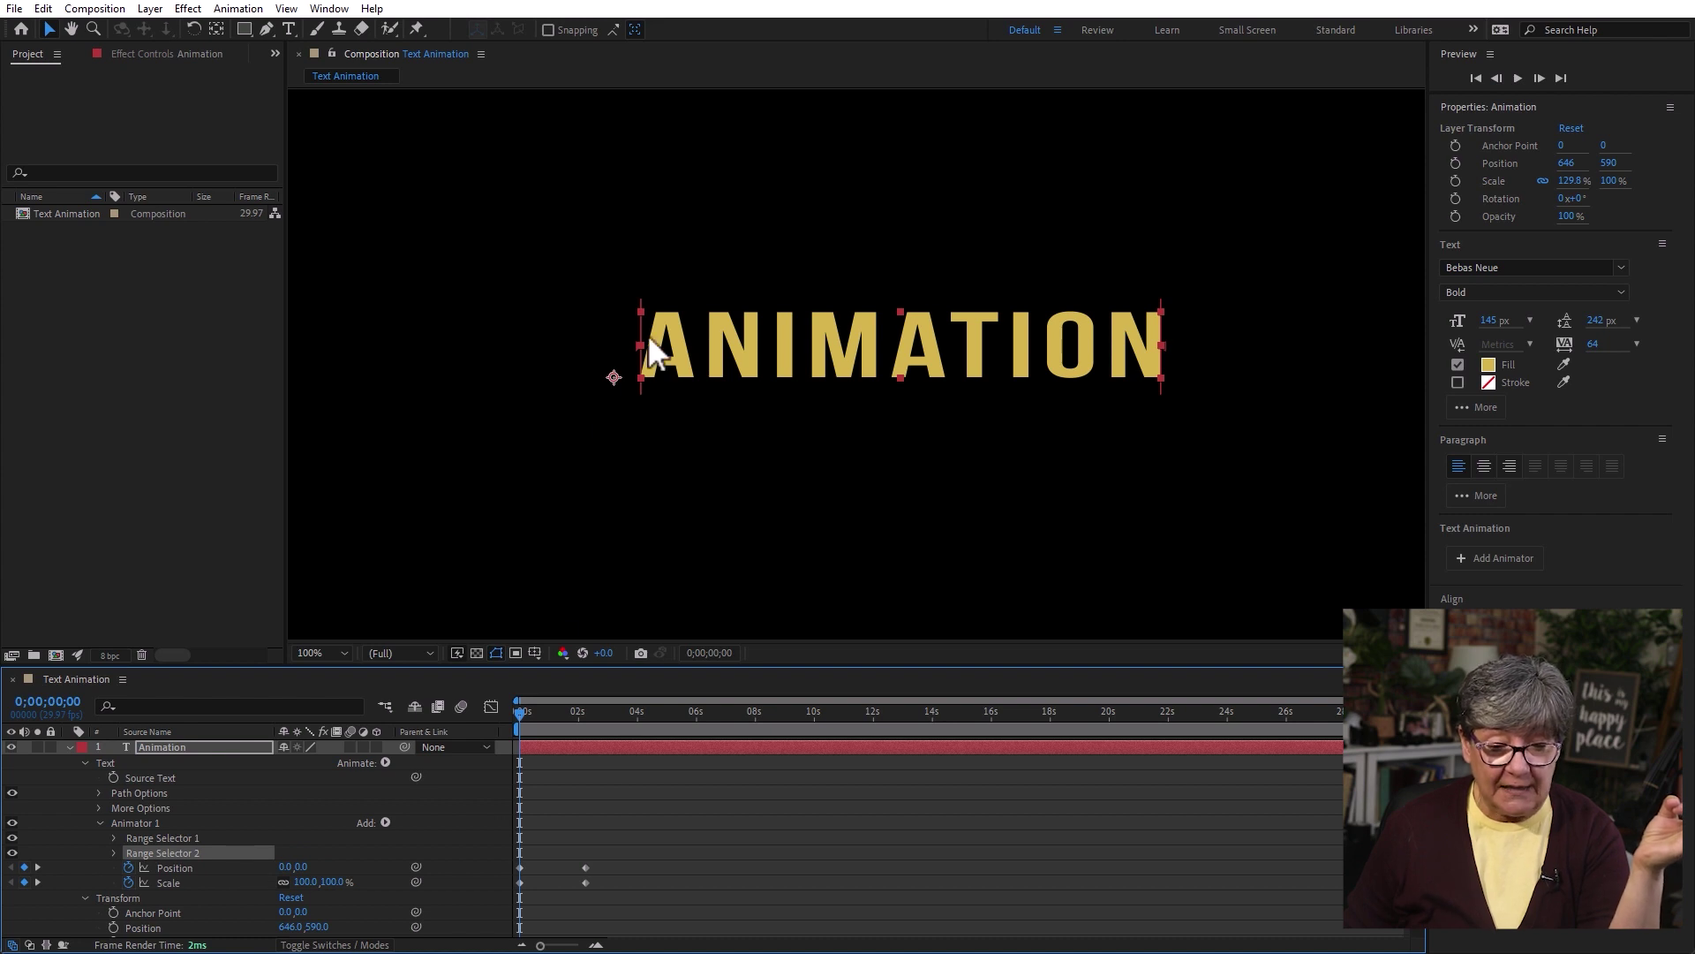
pyautogui.moveTo(642, 353); pyautogui.dragTo(1108, 354)
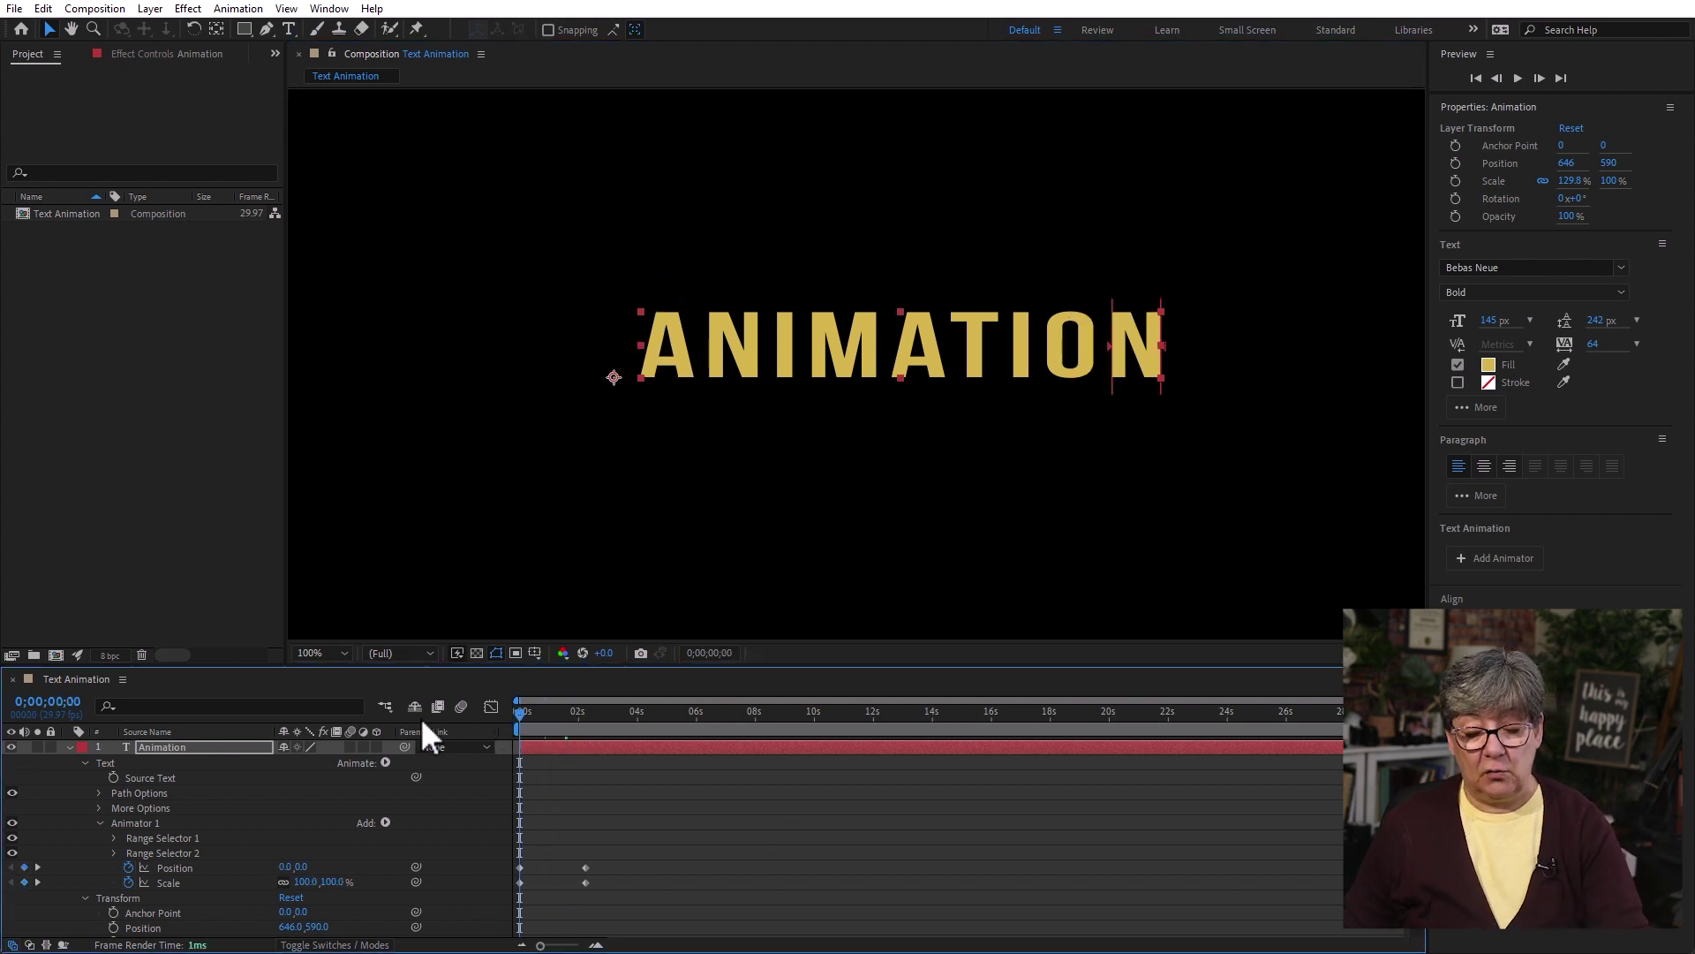
# Preview the animation with both Range Selectors, undo adding the second one, and scrub through the opening frames
pyautogui.press('space')
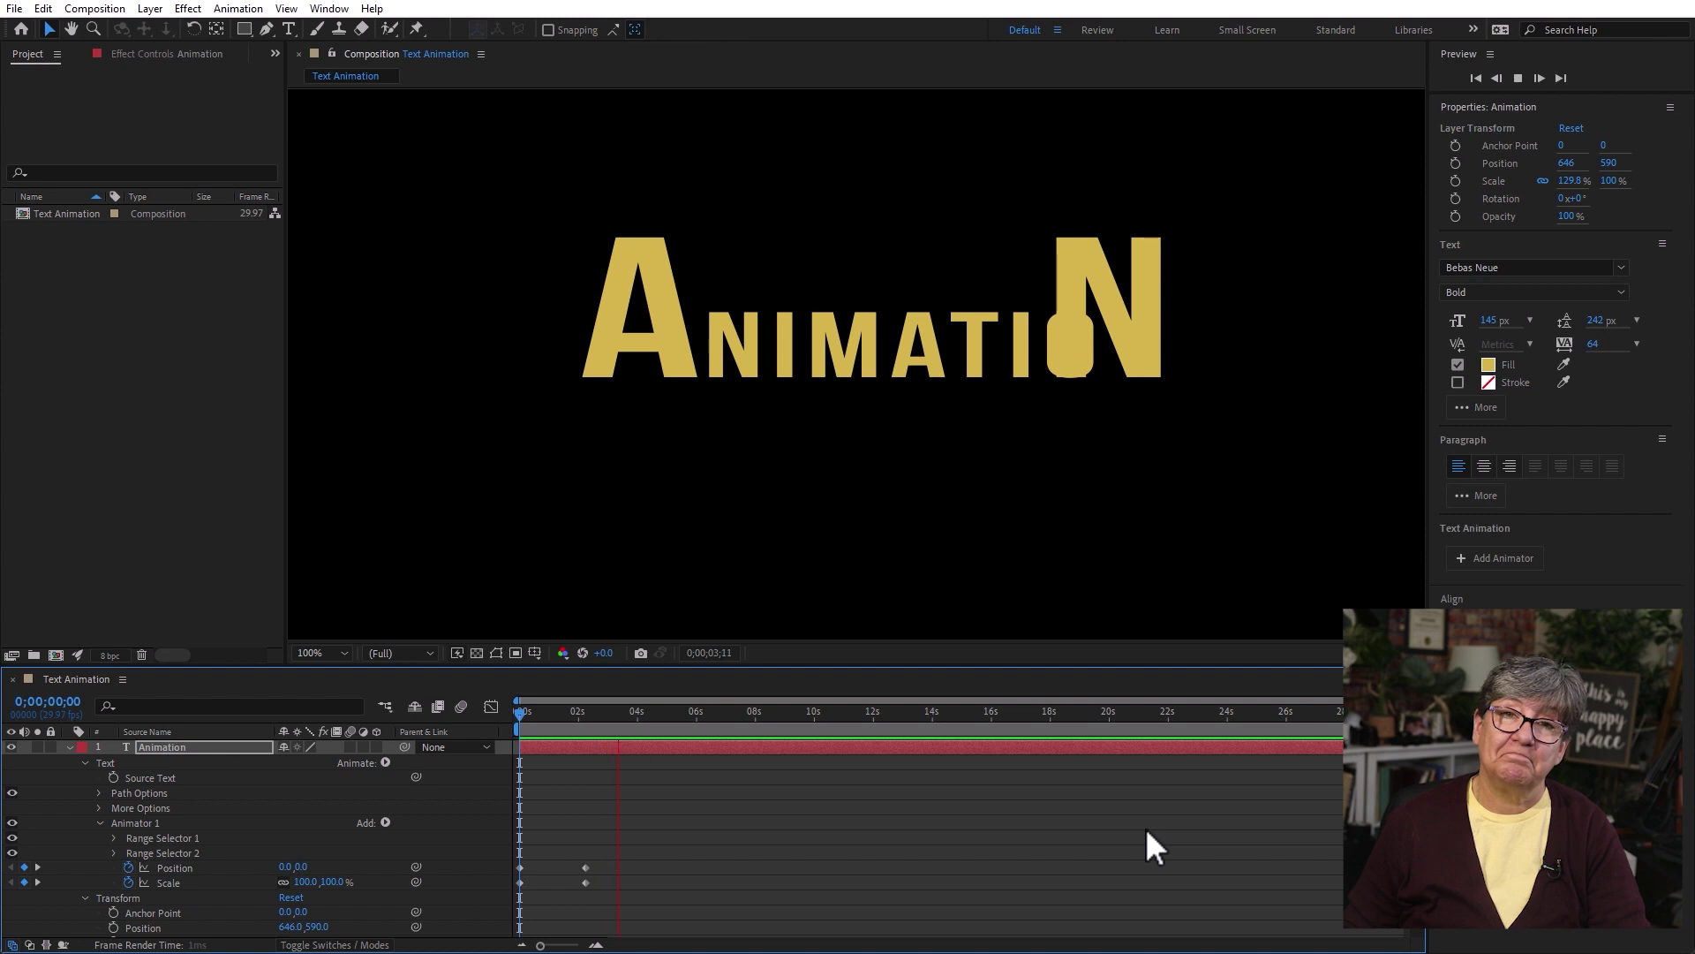
pyautogui.press('space')
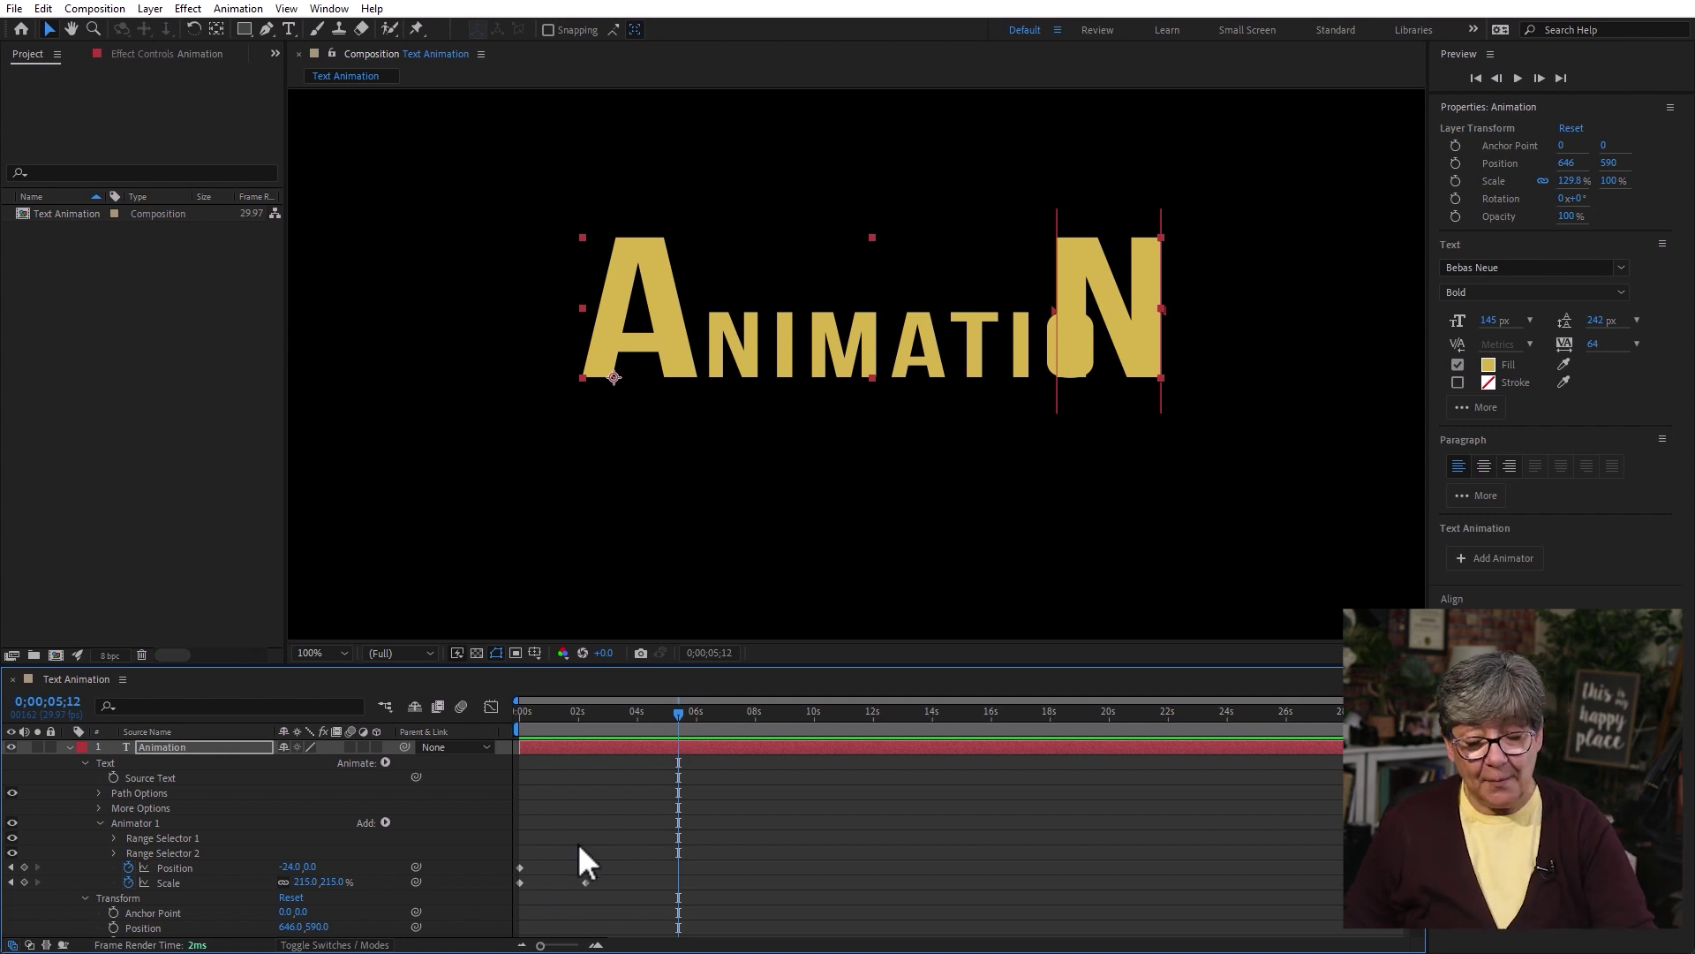
pyautogui.press('Home')
pyautogui.hotkey('ctrl', 'z')
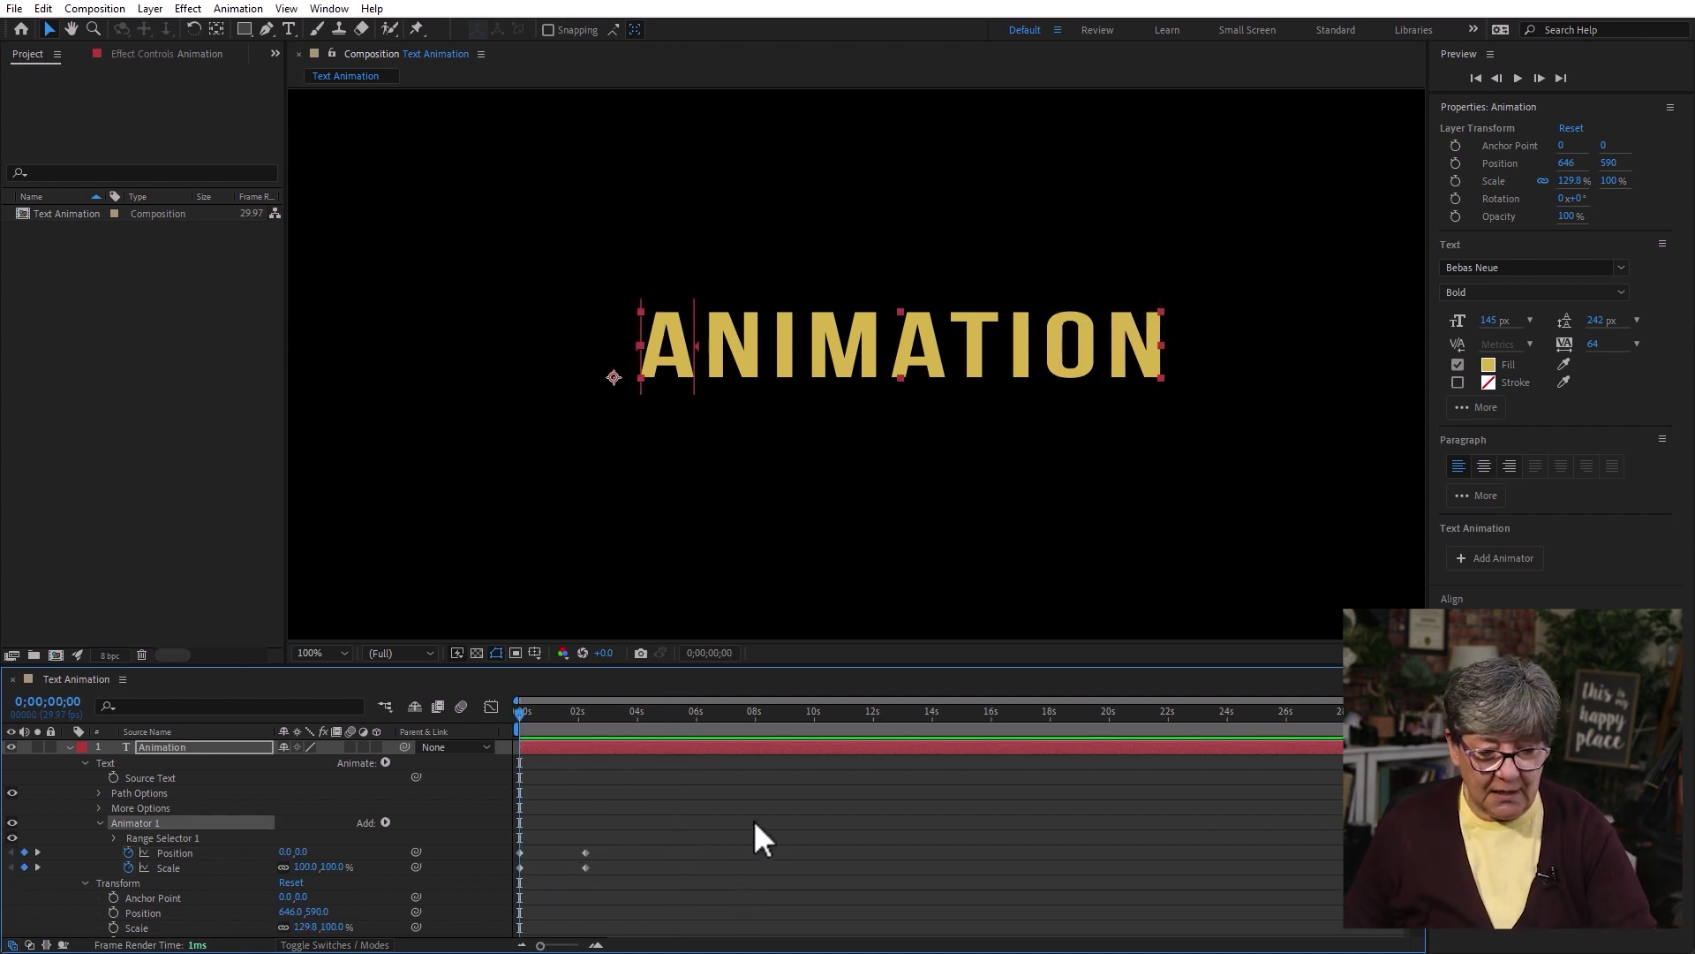
pyautogui.click(564, 761)
pyautogui.moveTo(553, 712); pyautogui.dragTo(485, 731)
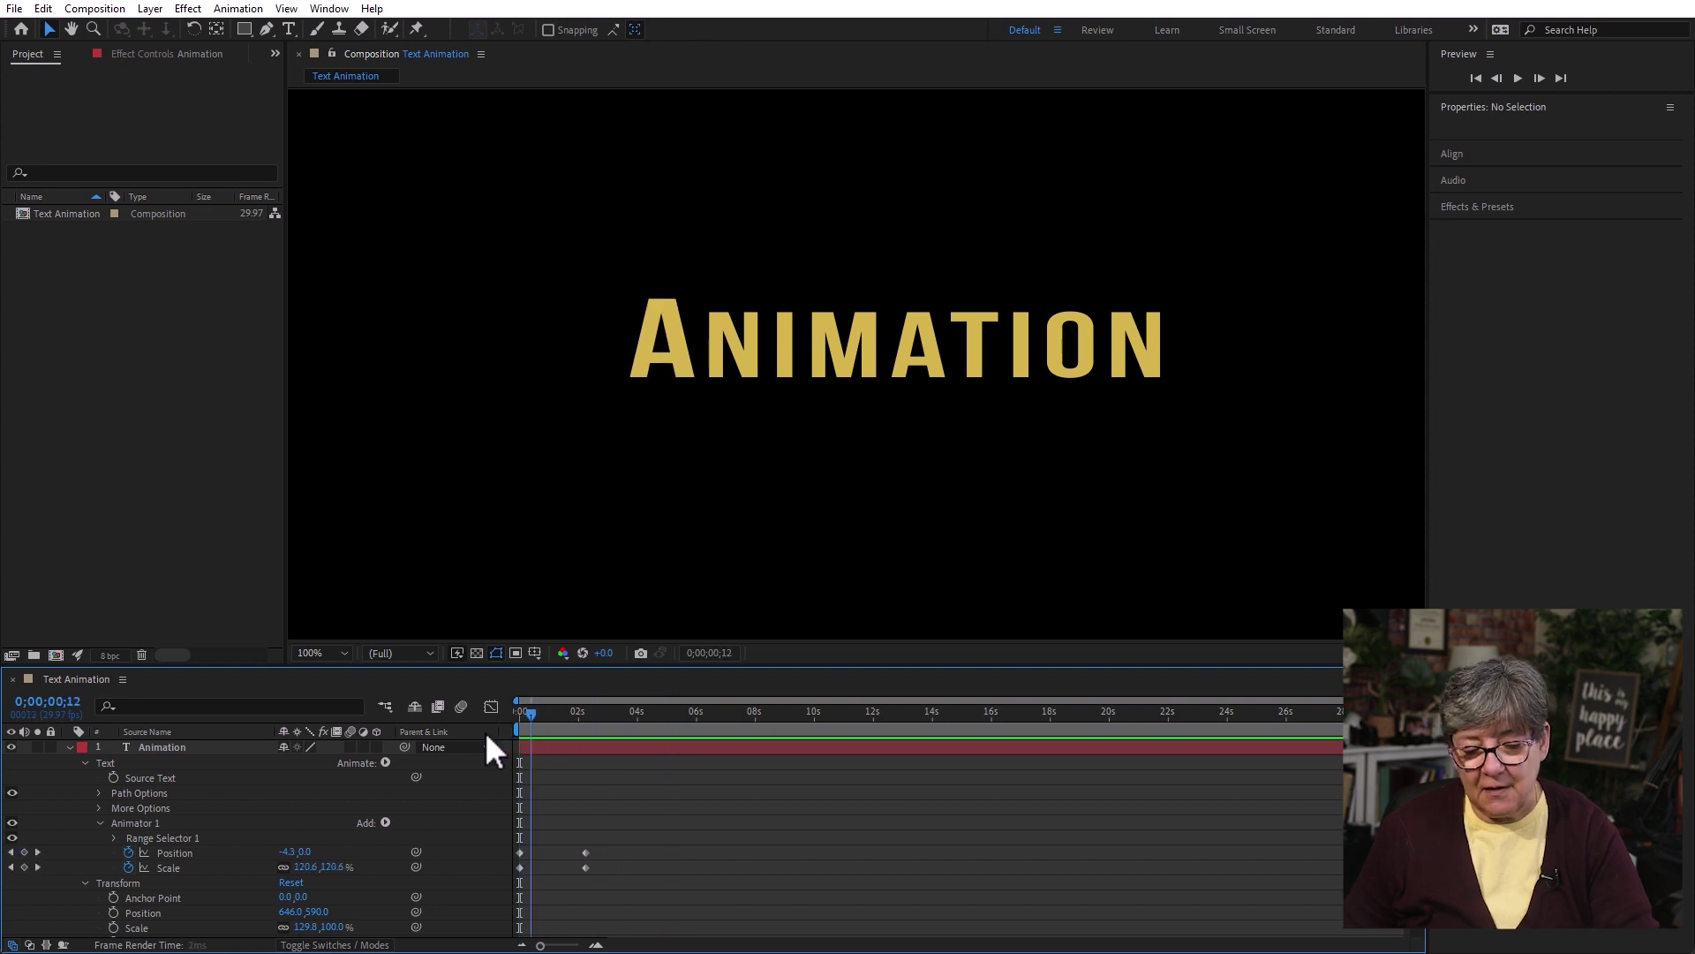
# Duplicate Animator 1, move the copy's range in the viewer to cover only the last letter N, and preview the animation
pyautogui.click(126, 822)
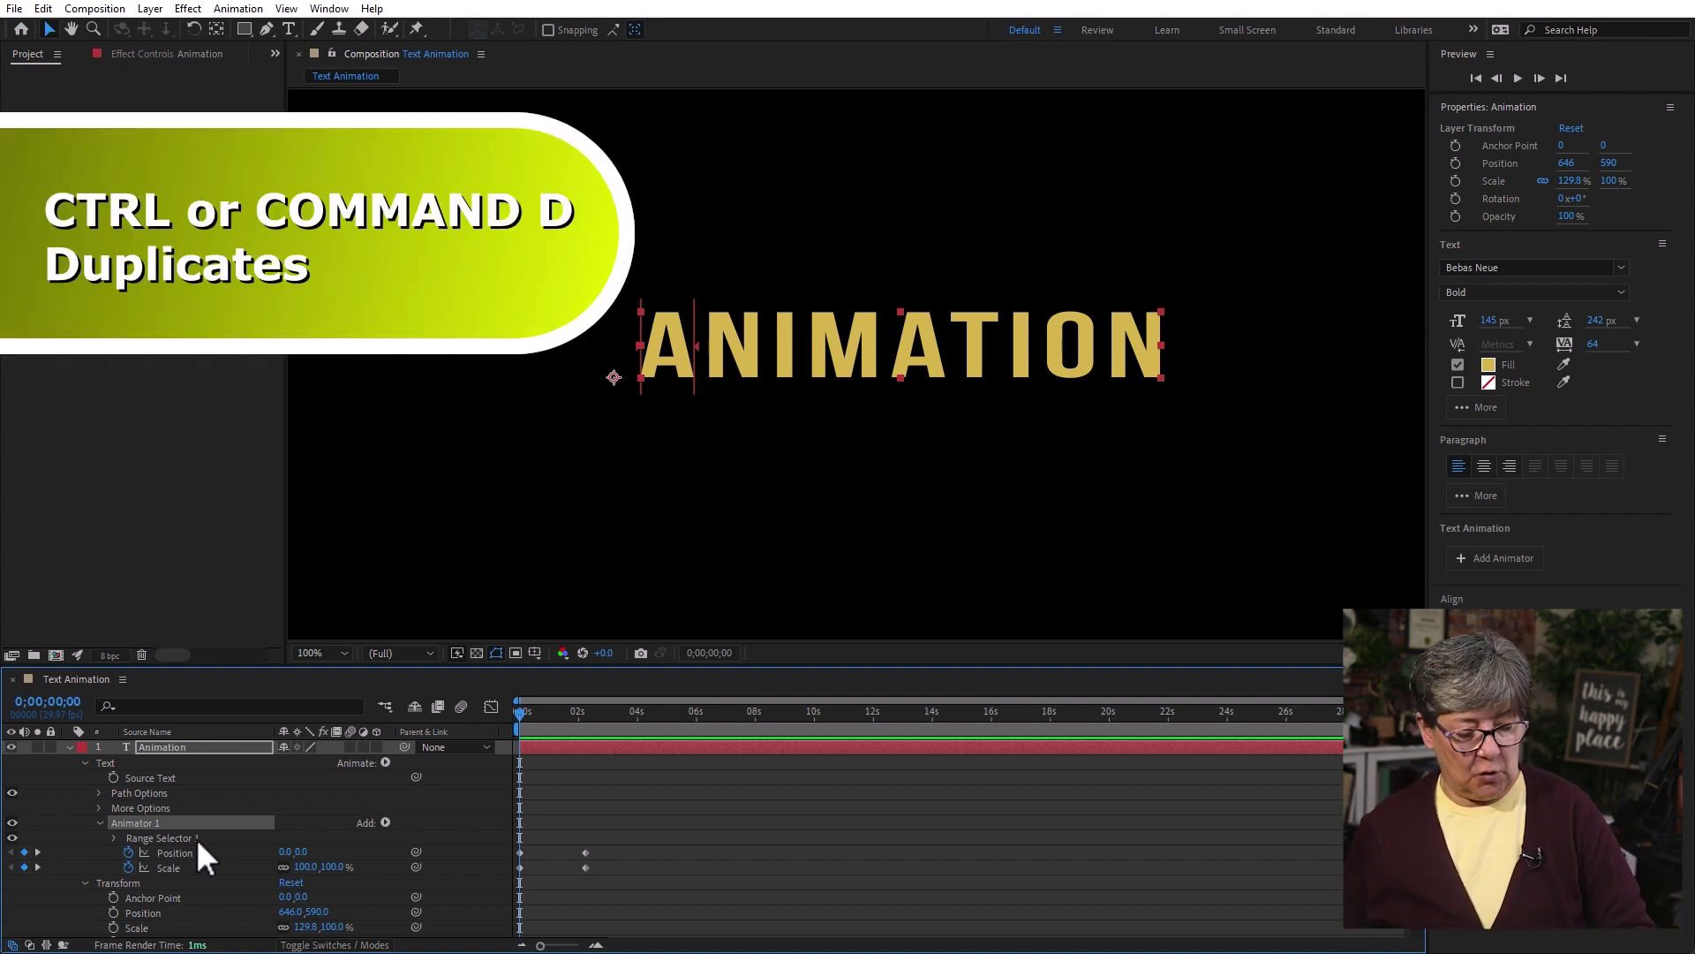
pyautogui.hotkey('ctrl', 'd')
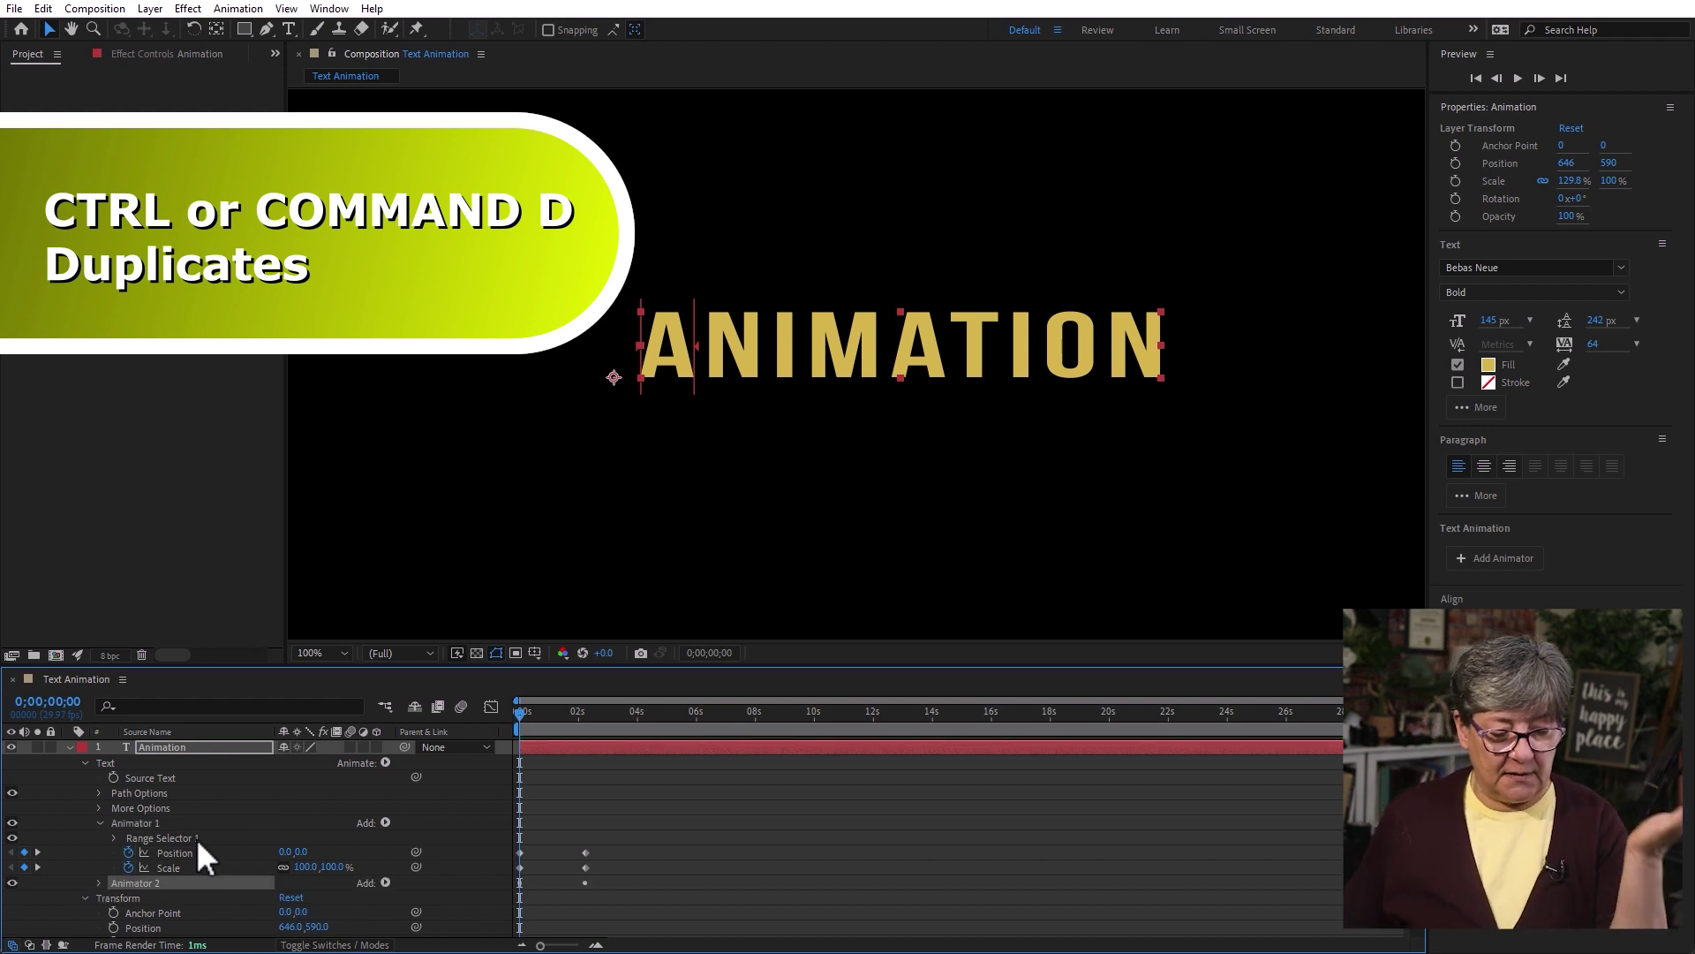
pyautogui.moveTo(715, 348); pyautogui.dragTo(910, 349)
pyautogui.hotkey('ctrl', 'z')
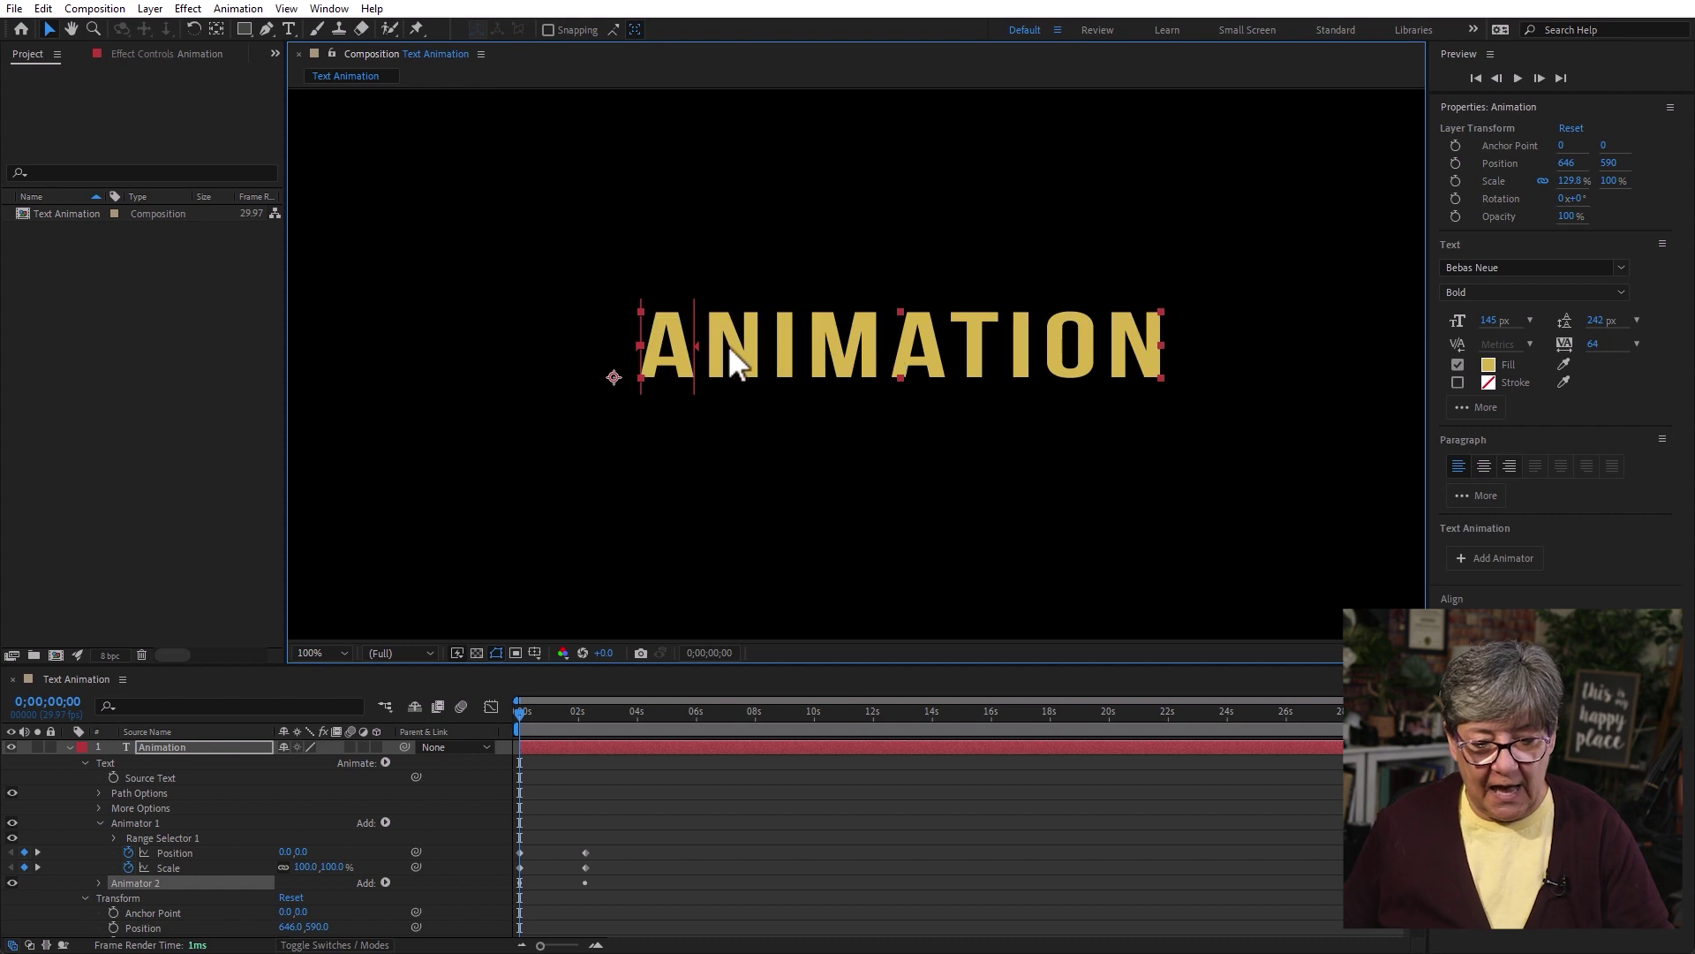
pyautogui.click(699, 347)
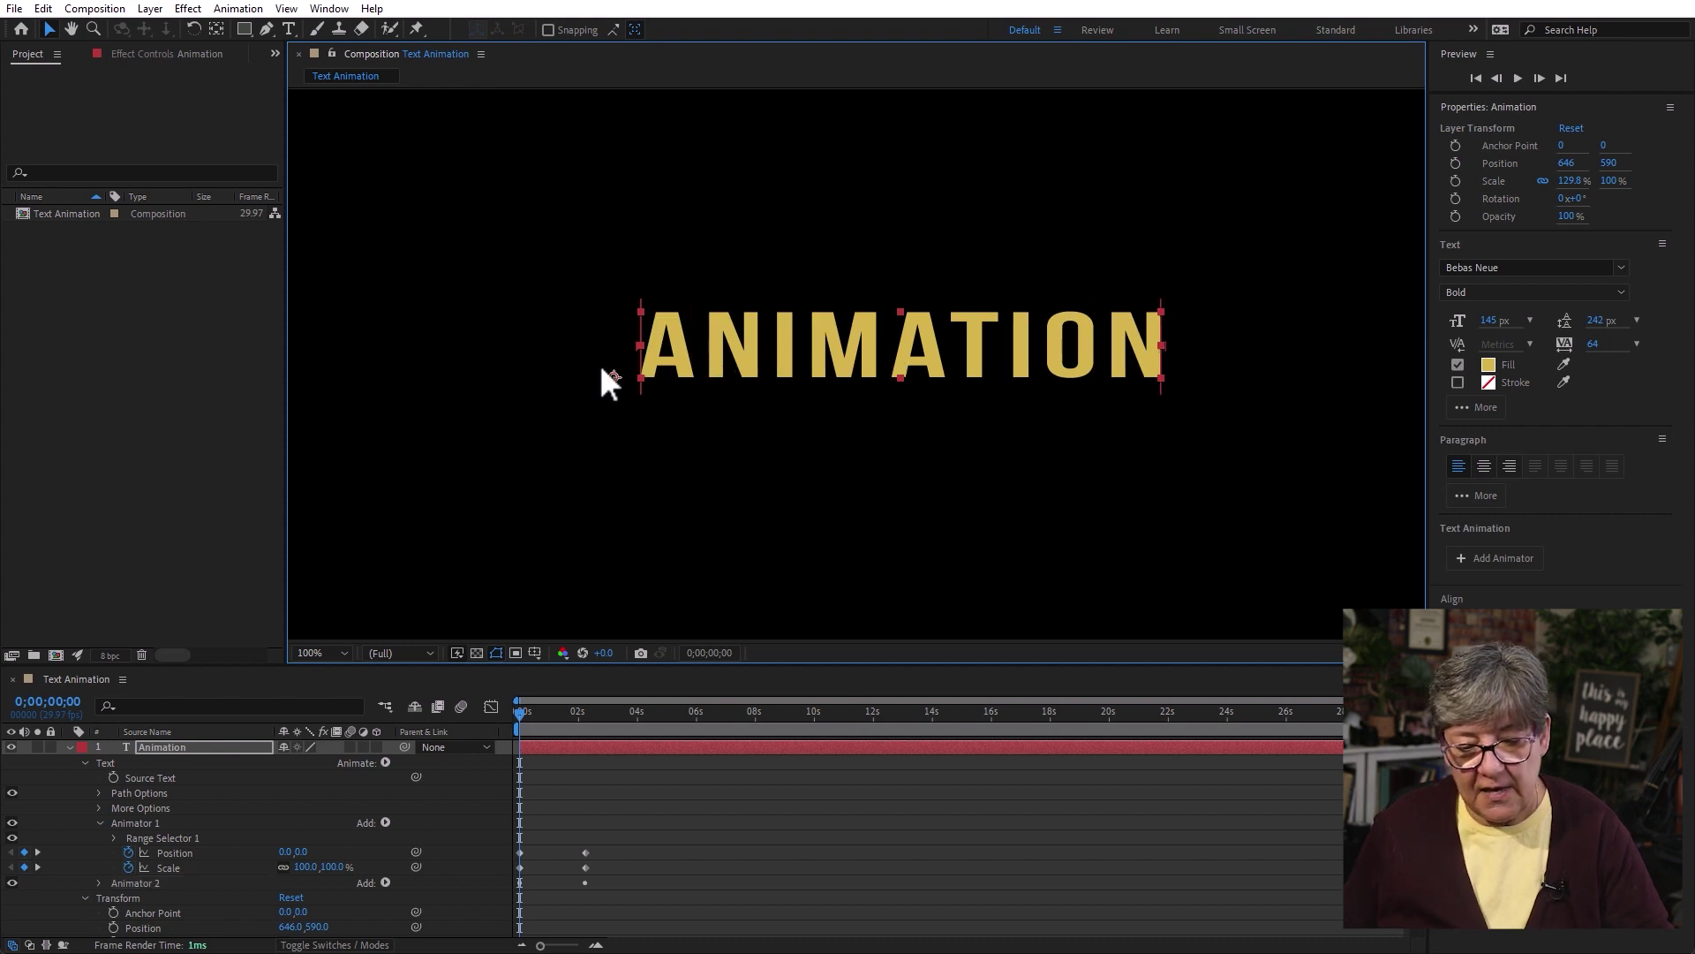
pyautogui.moveTo(643, 351); pyautogui.dragTo(1113, 380)
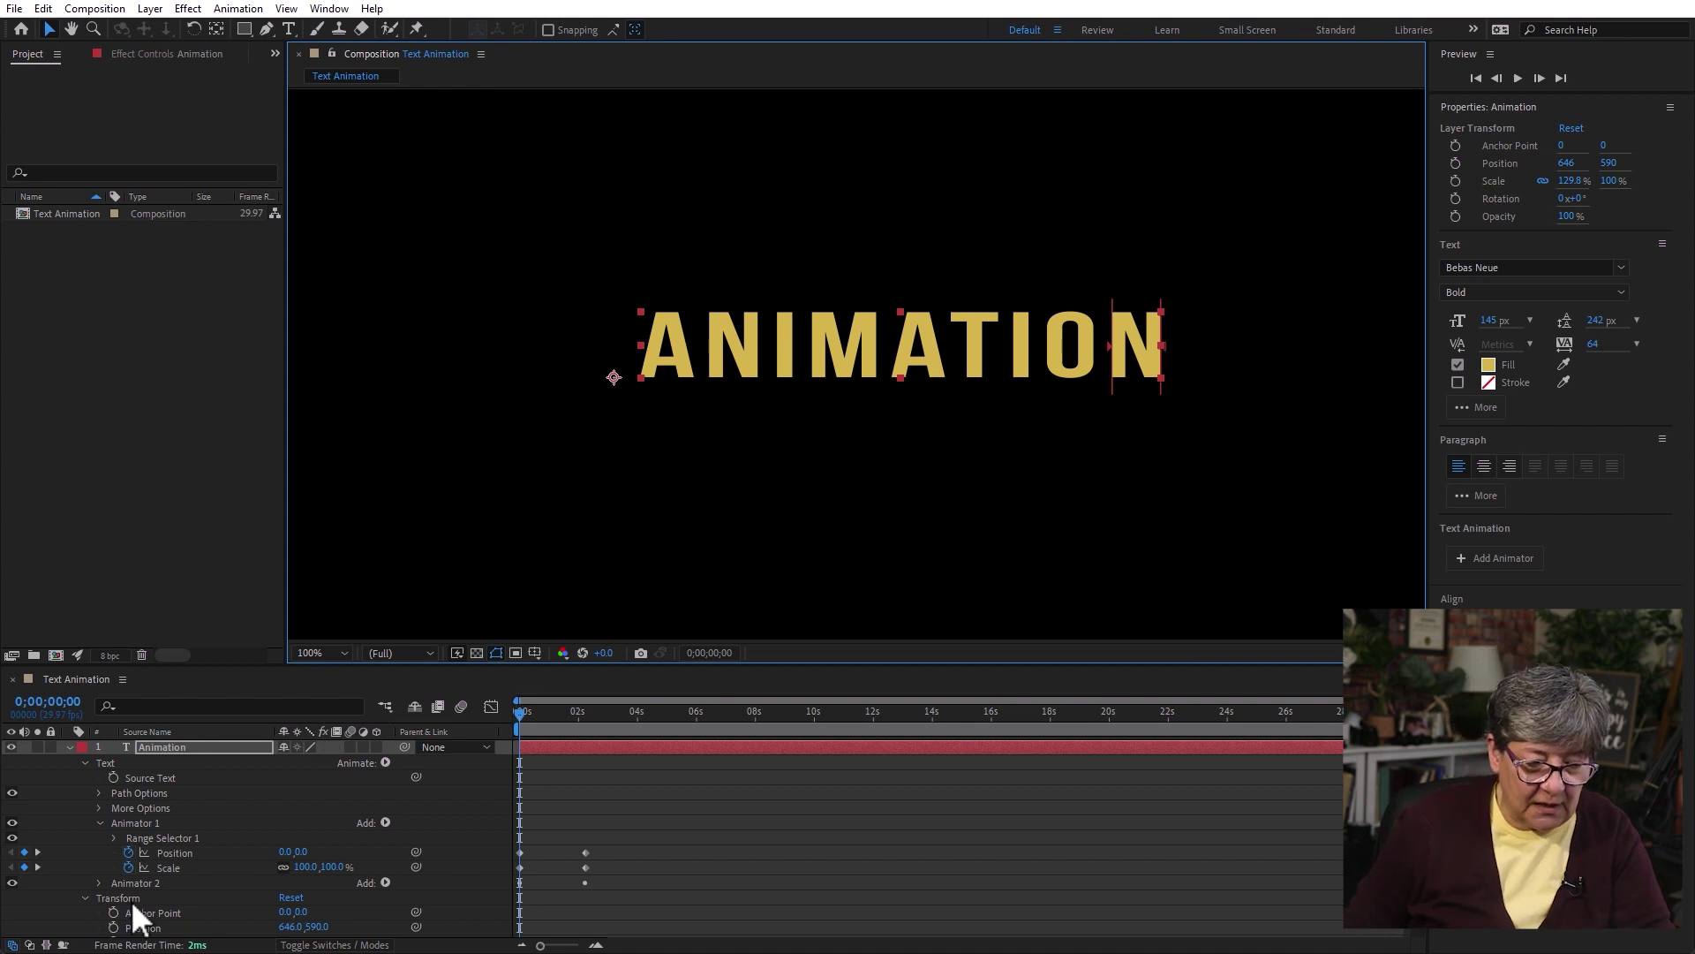
pyautogui.press('space')
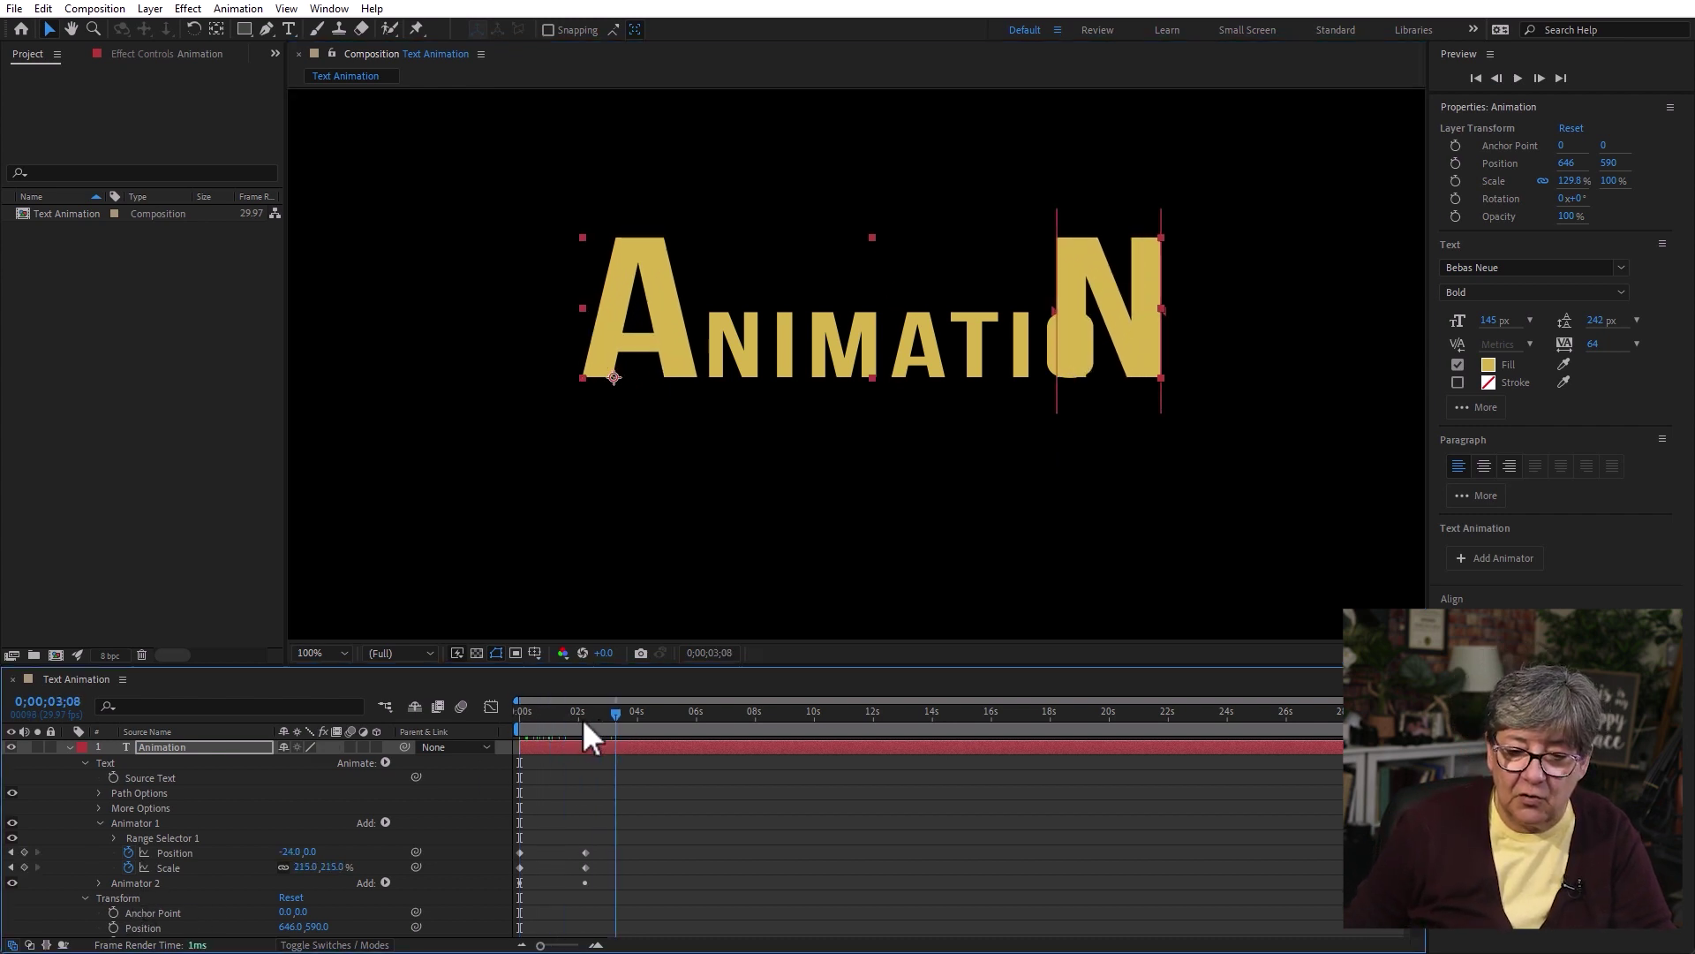
pyautogui.press('space')
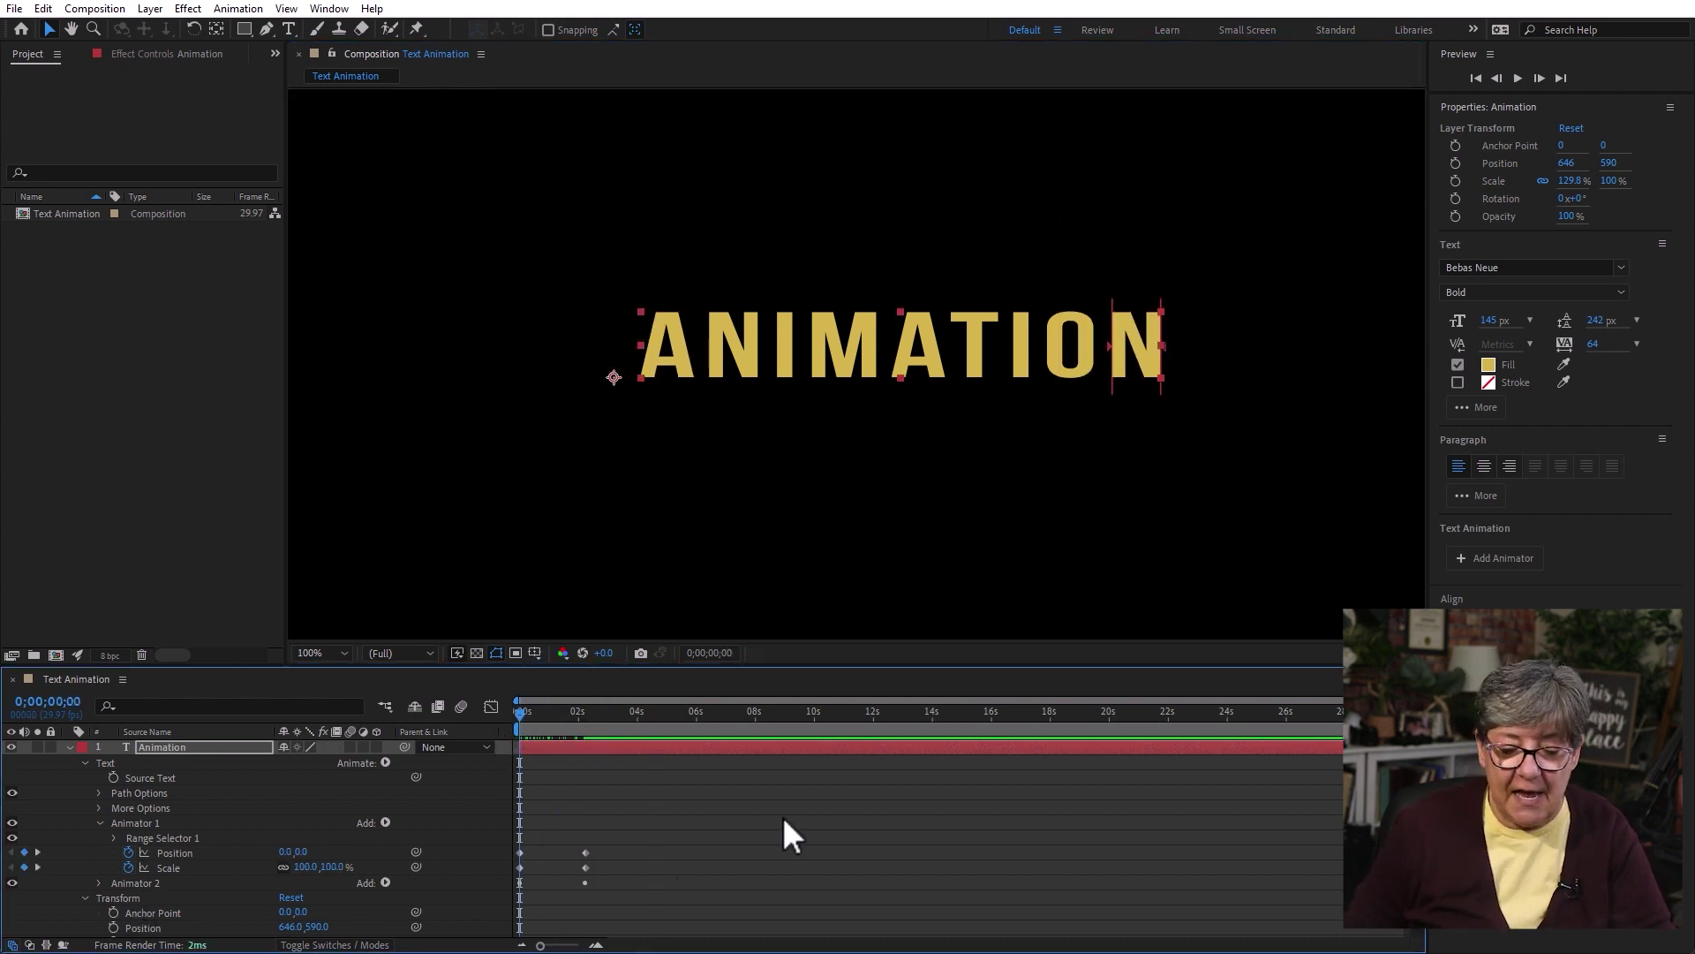
# Show only the keyframed properties, set the second animator's Position to 20.0, 0.0 on its last keyframe, and preview from the start
pyautogui.click(182, 745)
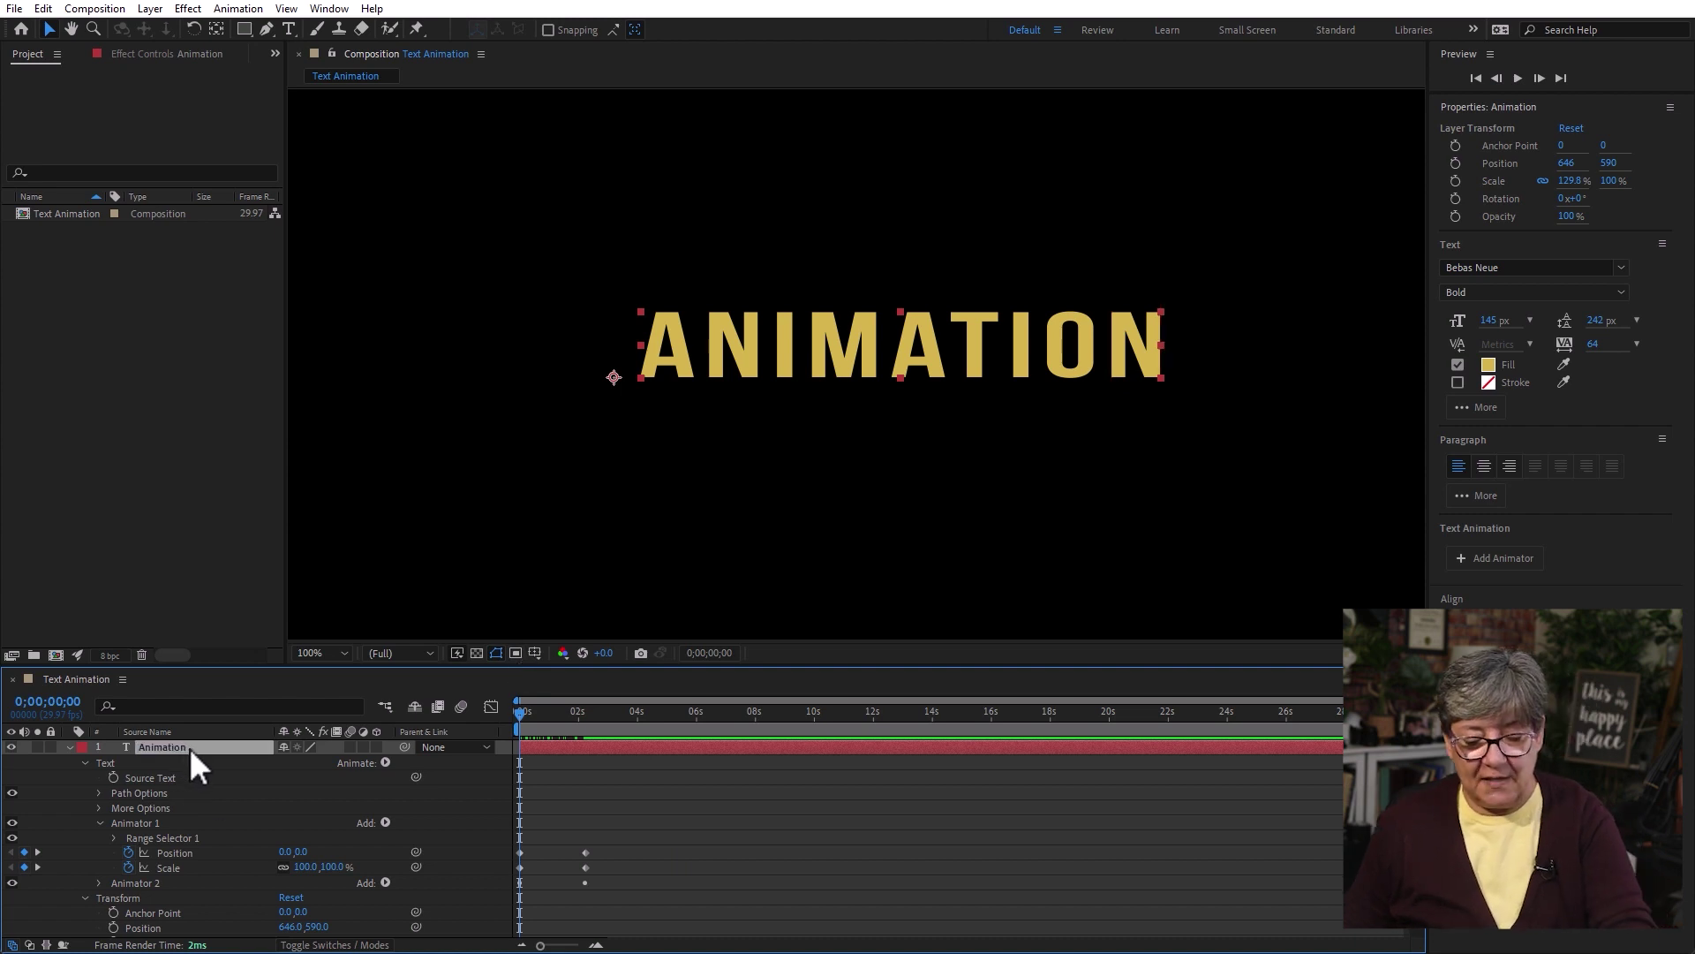
pyautogui.press('u')
pyautogui.click(397, 877)
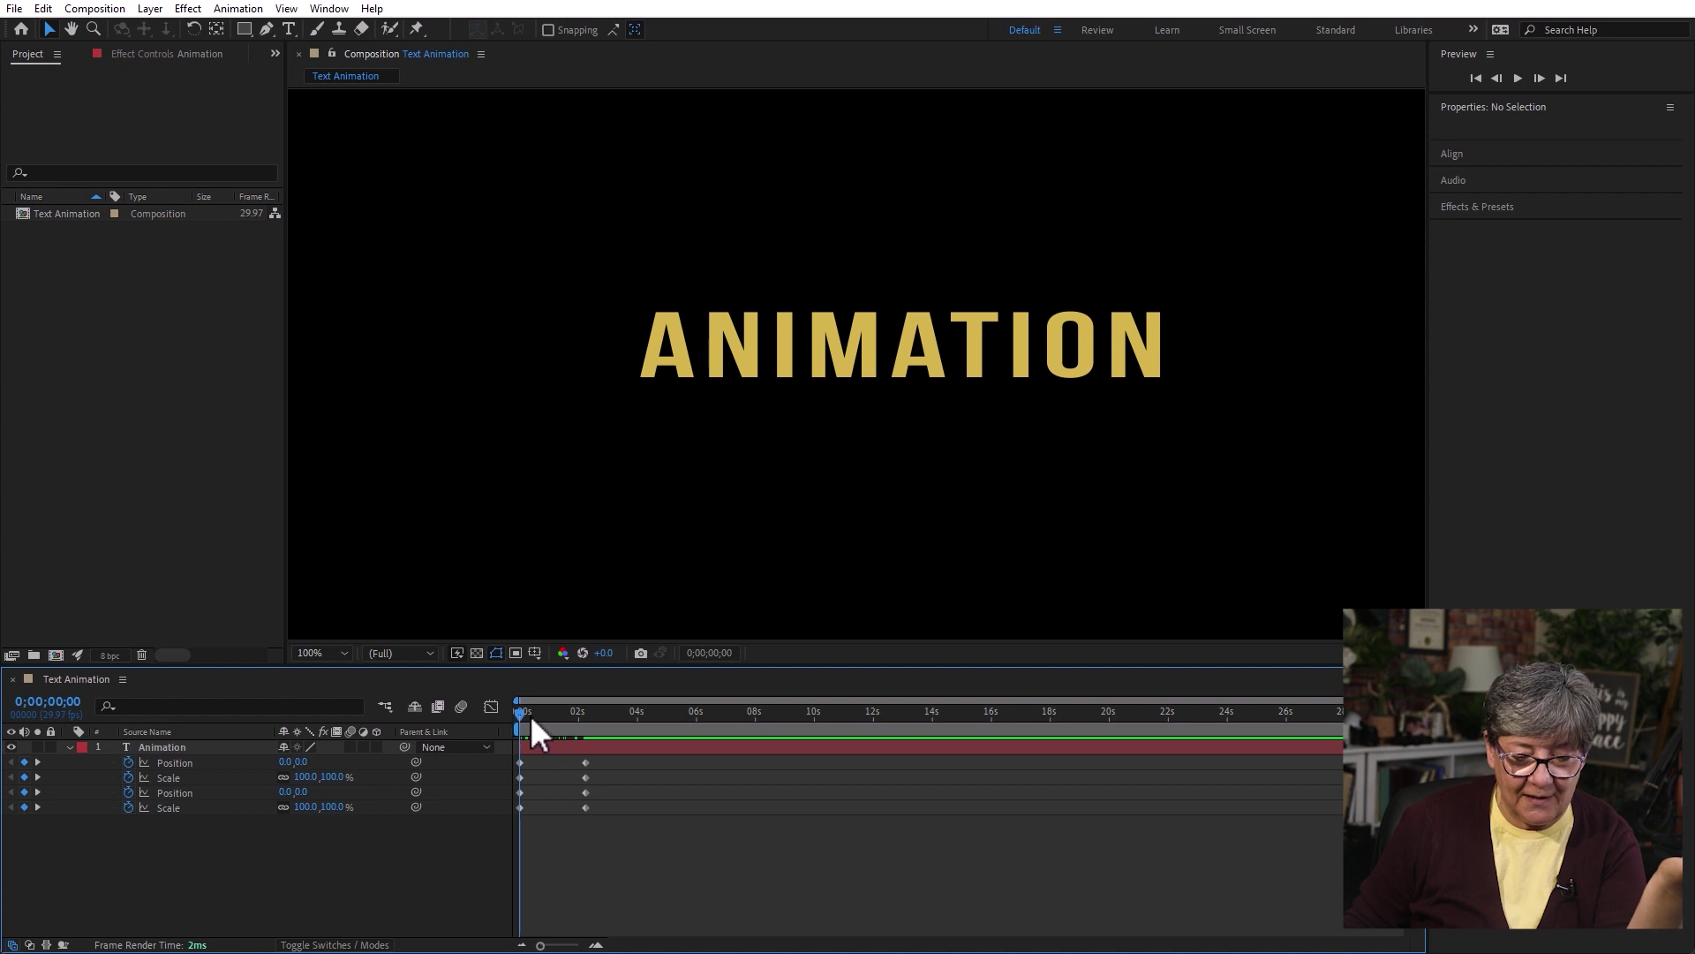
pyautogui.moveTo(521, 713); pyautogui.dragTo(586, 715)
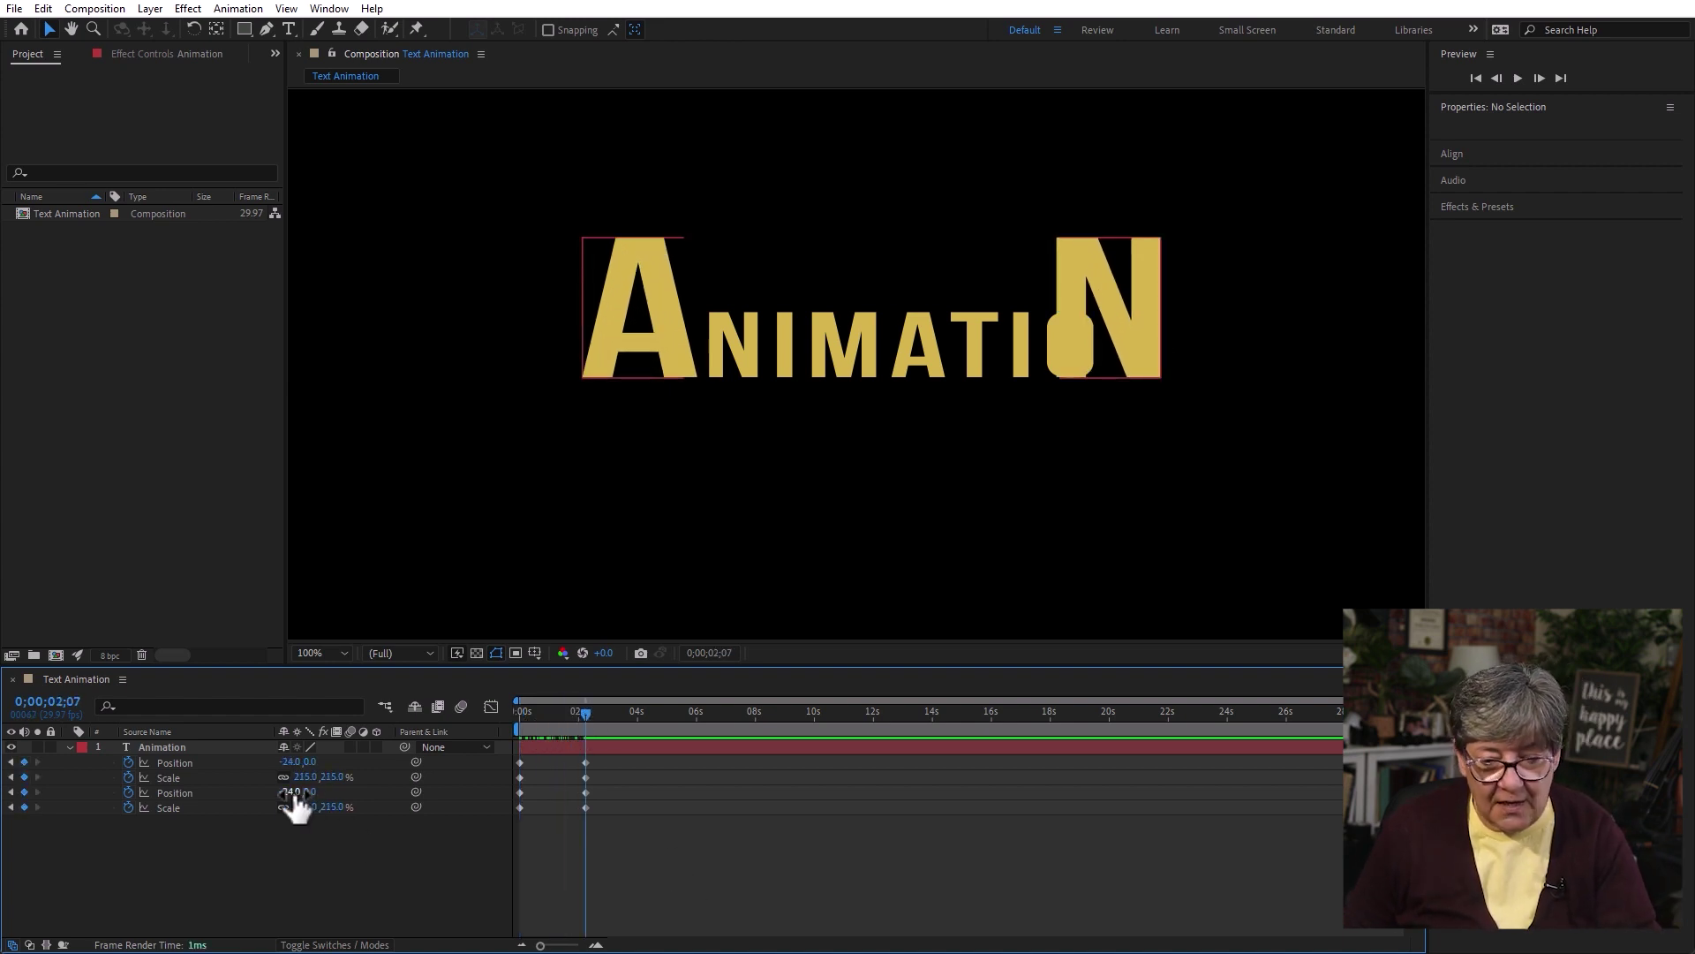
pyautogui.moveTo(297, 791); pyautogui.dragTo(334, 792)
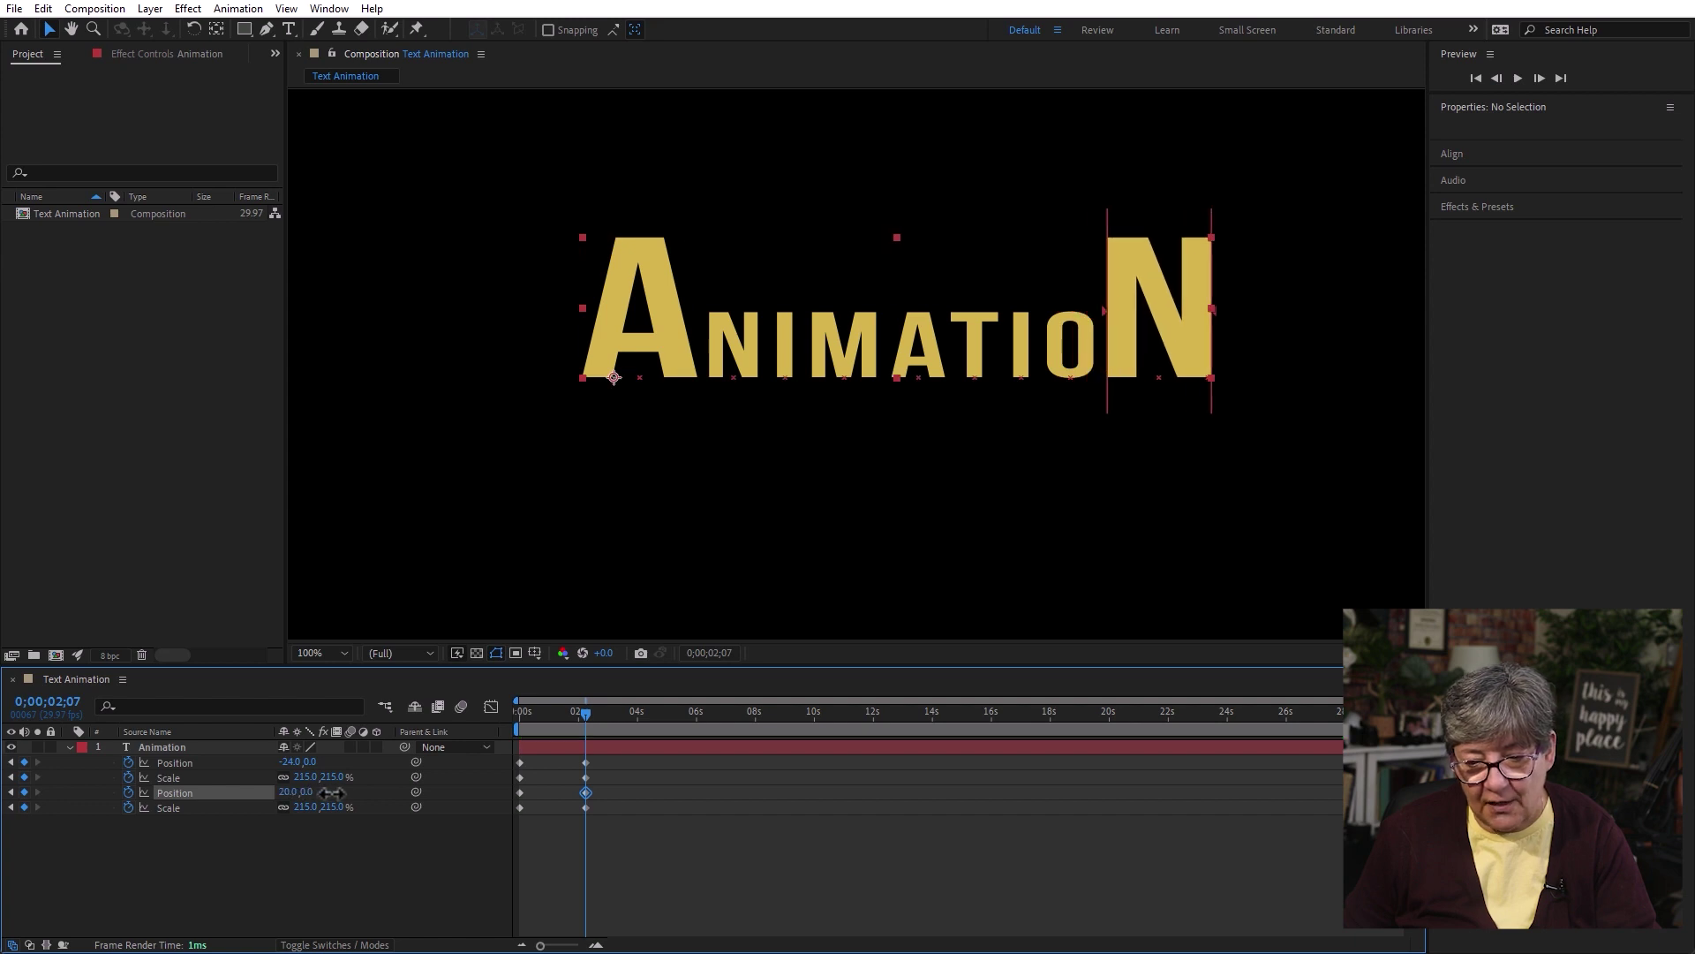
pyautogui.click(539, 756)
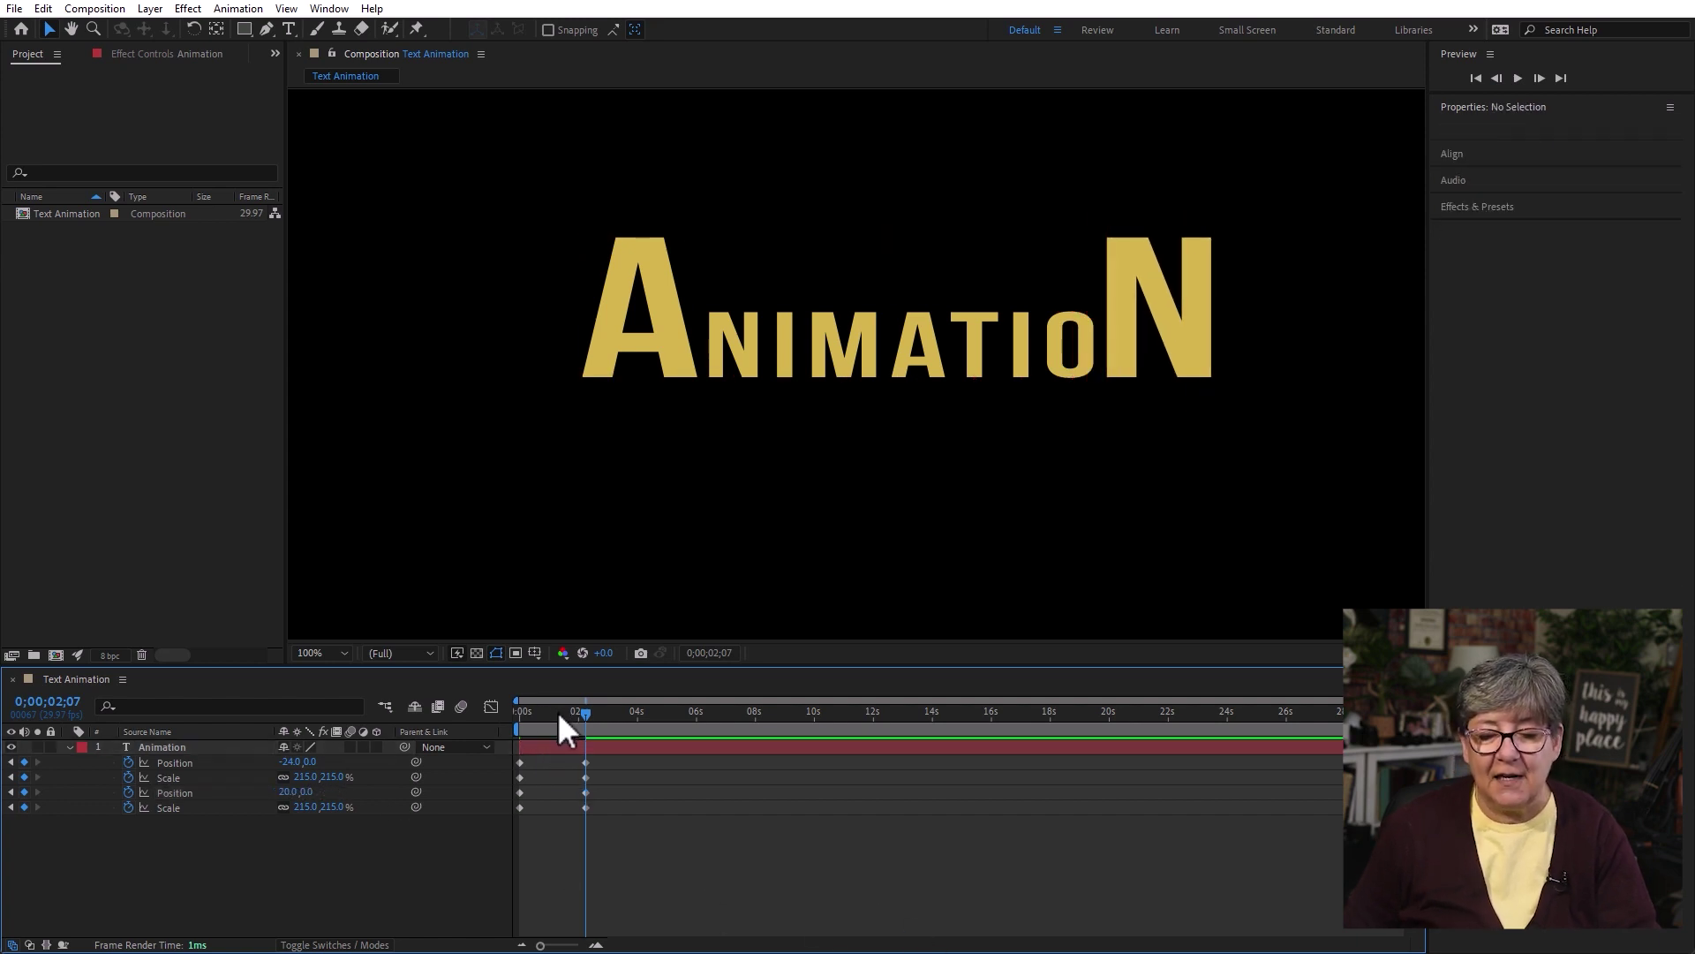
pyautogui.moveTo(559, 710); pyautogui.dragTo(472, 718)
pyautogui.press('space')
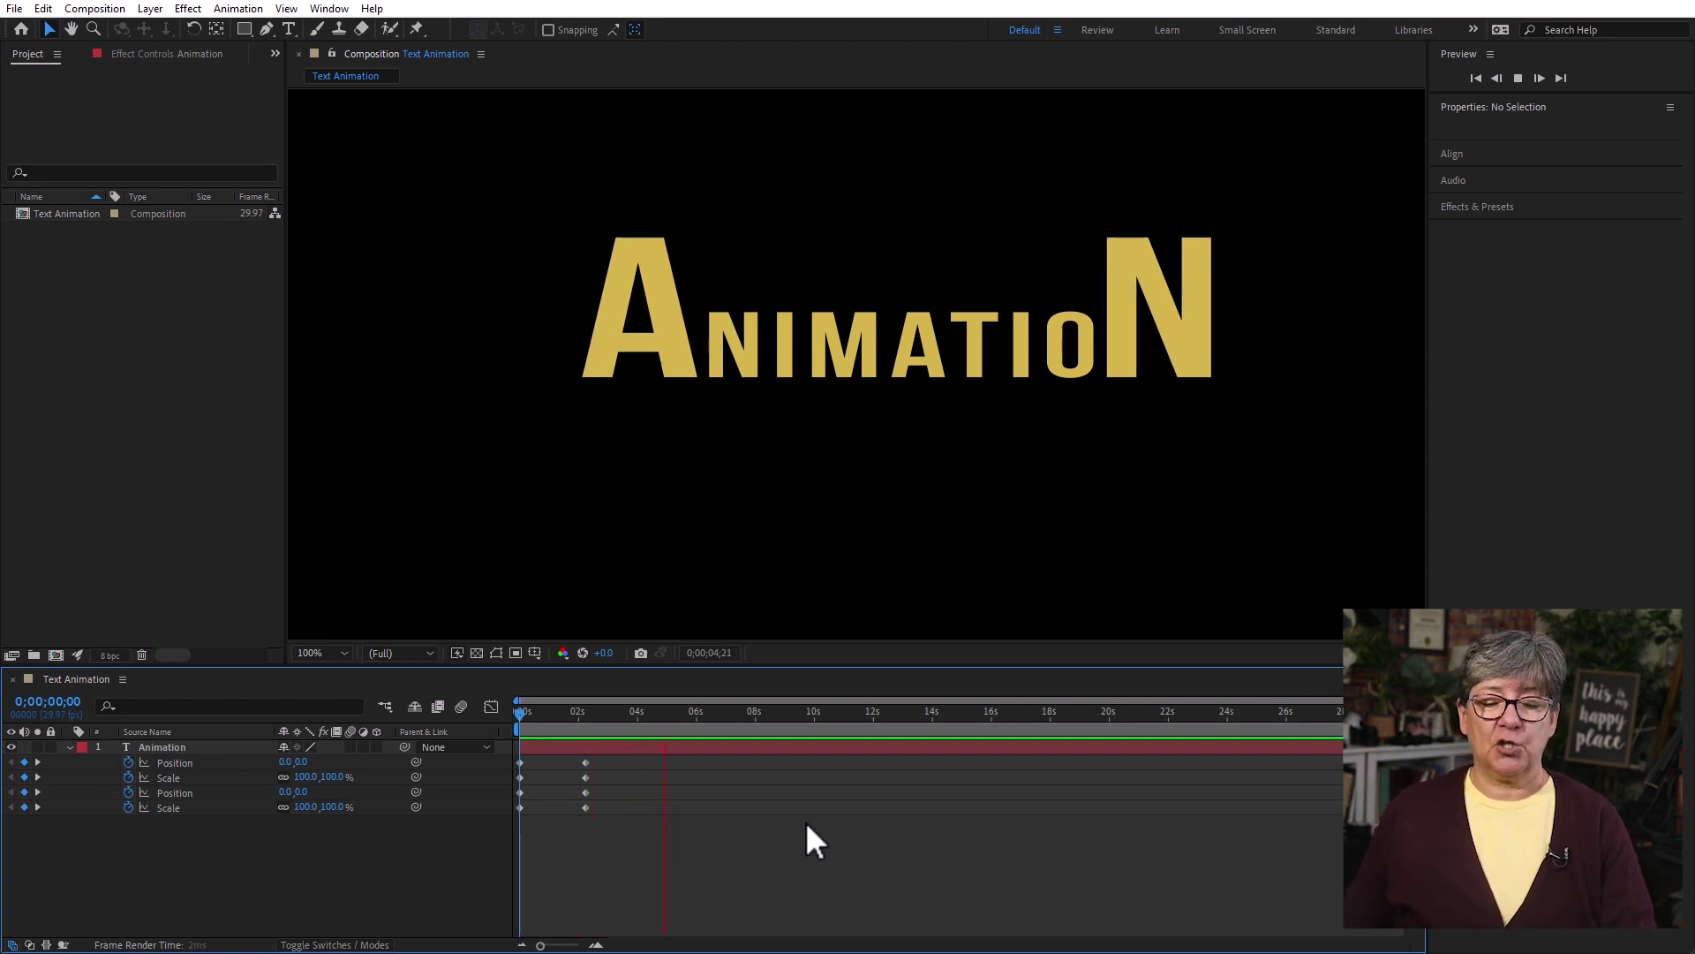
pyautogui.press('space')
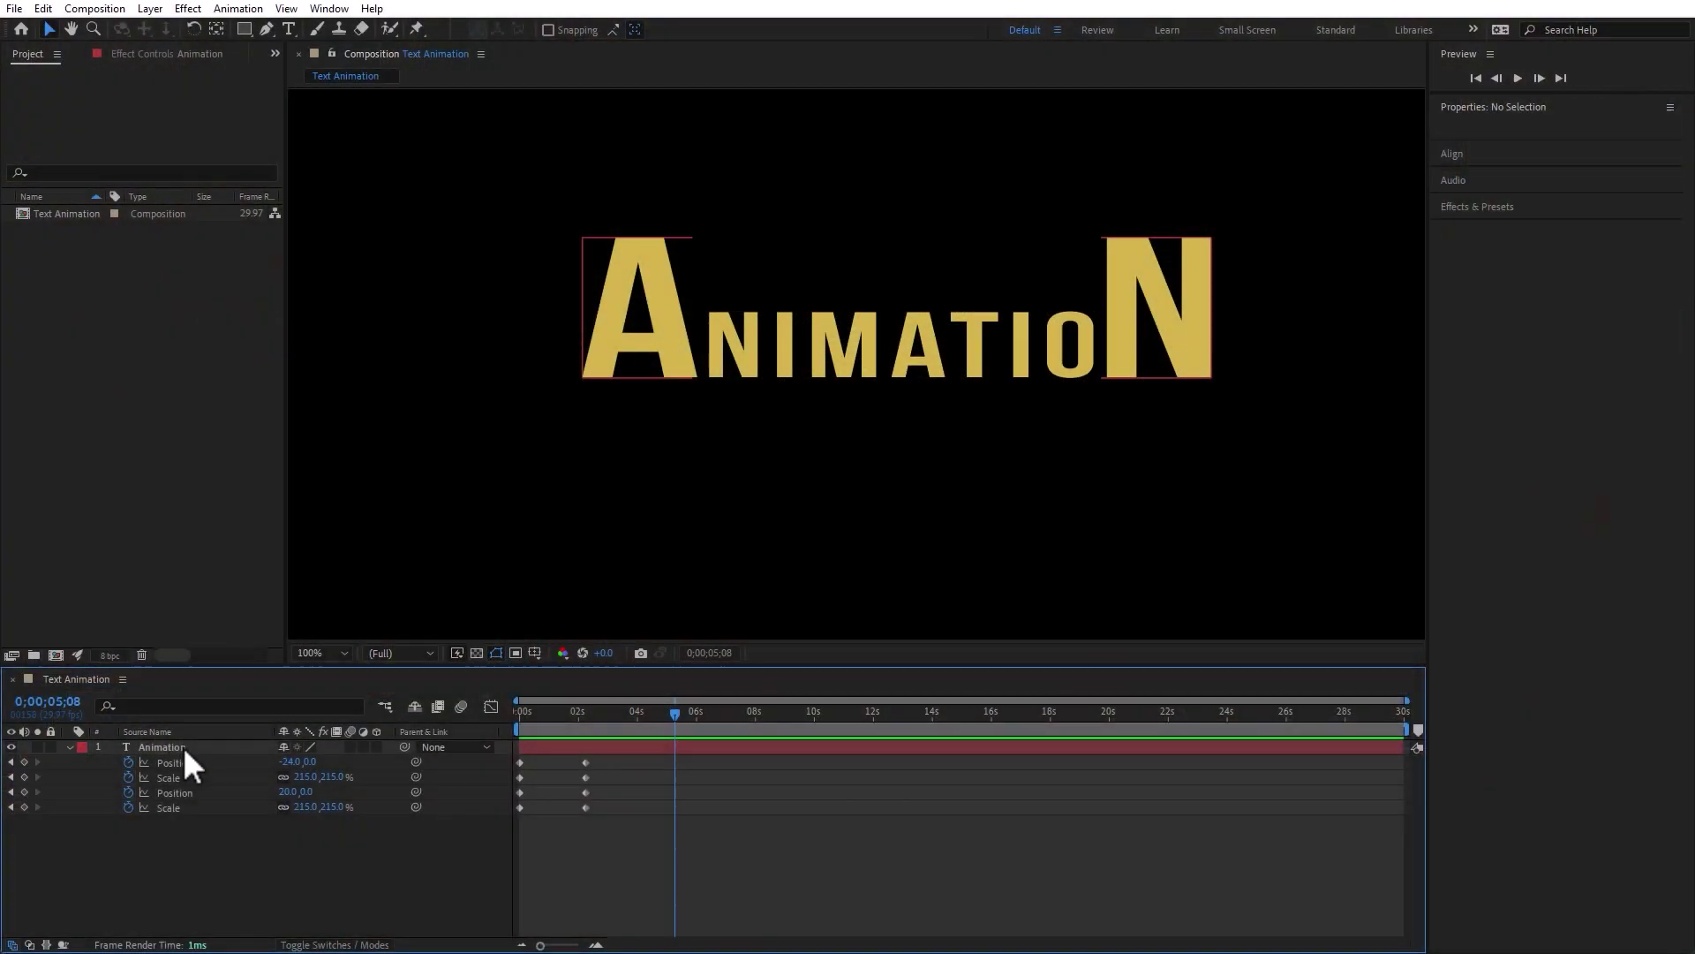
# Expand the Animation layer's full text properties and delete both Animator 1 and Animator 2
pyautogui.click(182, 747)
pyautogui.click(71, 746)
pyautogui.click(70, 746)
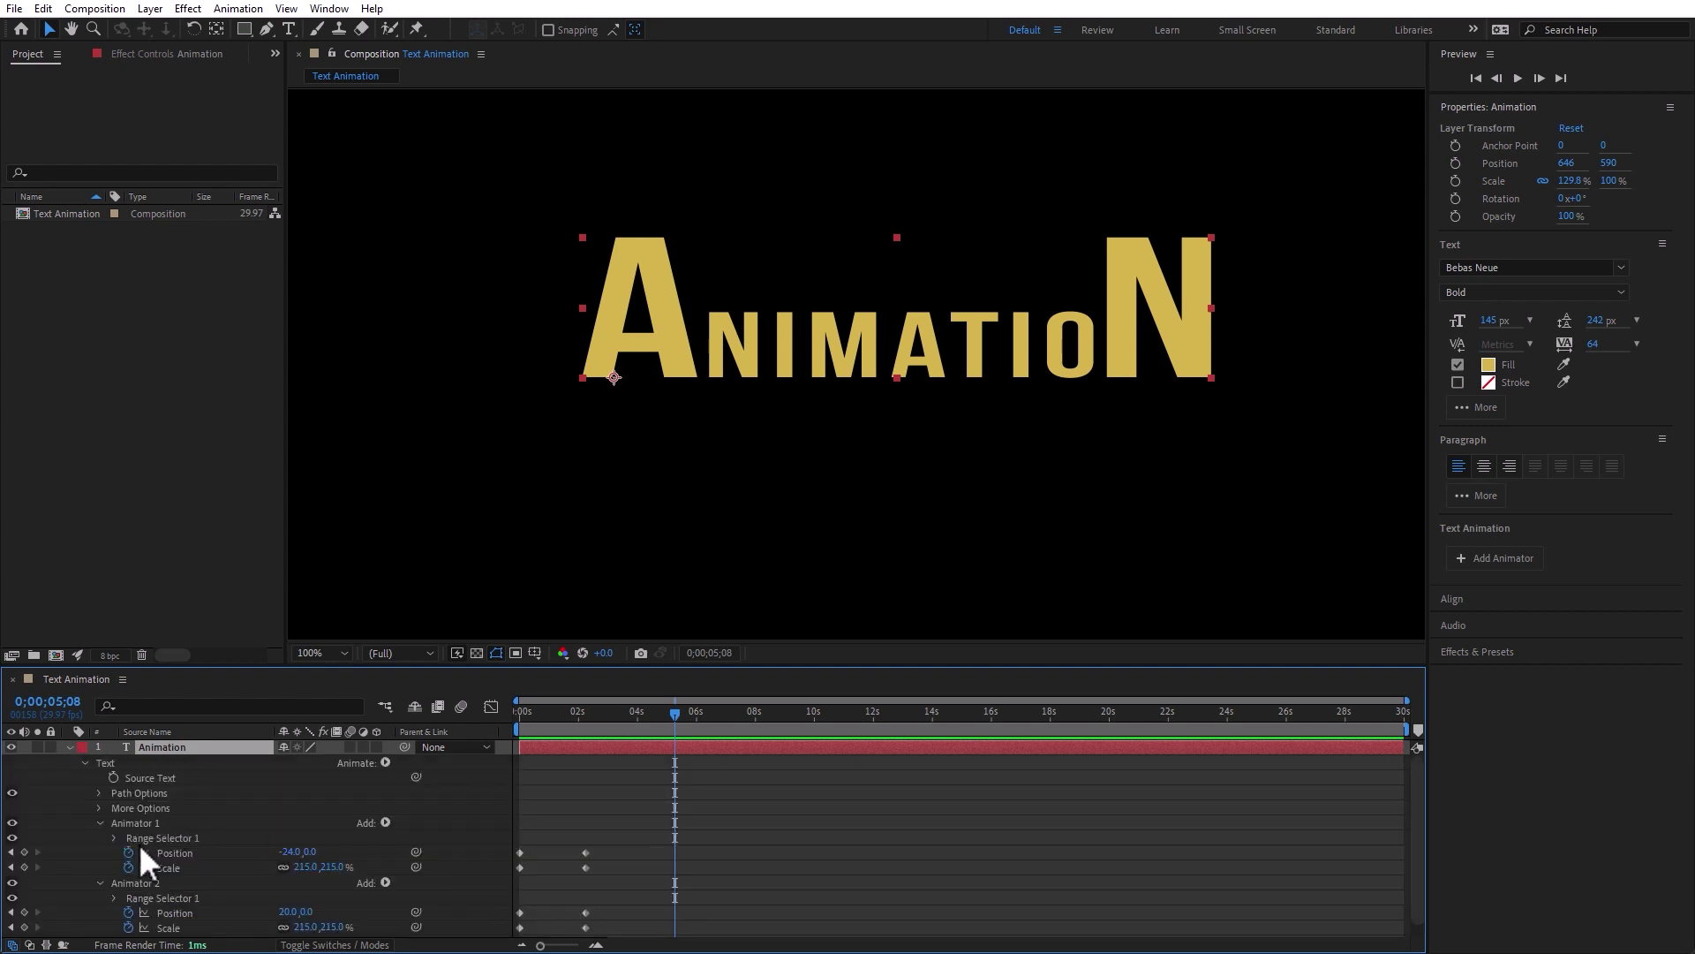
pyautogui.click(152, 818)
pyautogui.press('Delete')
pyautogui.click(159, 823)
pyautogui.press('Delete')
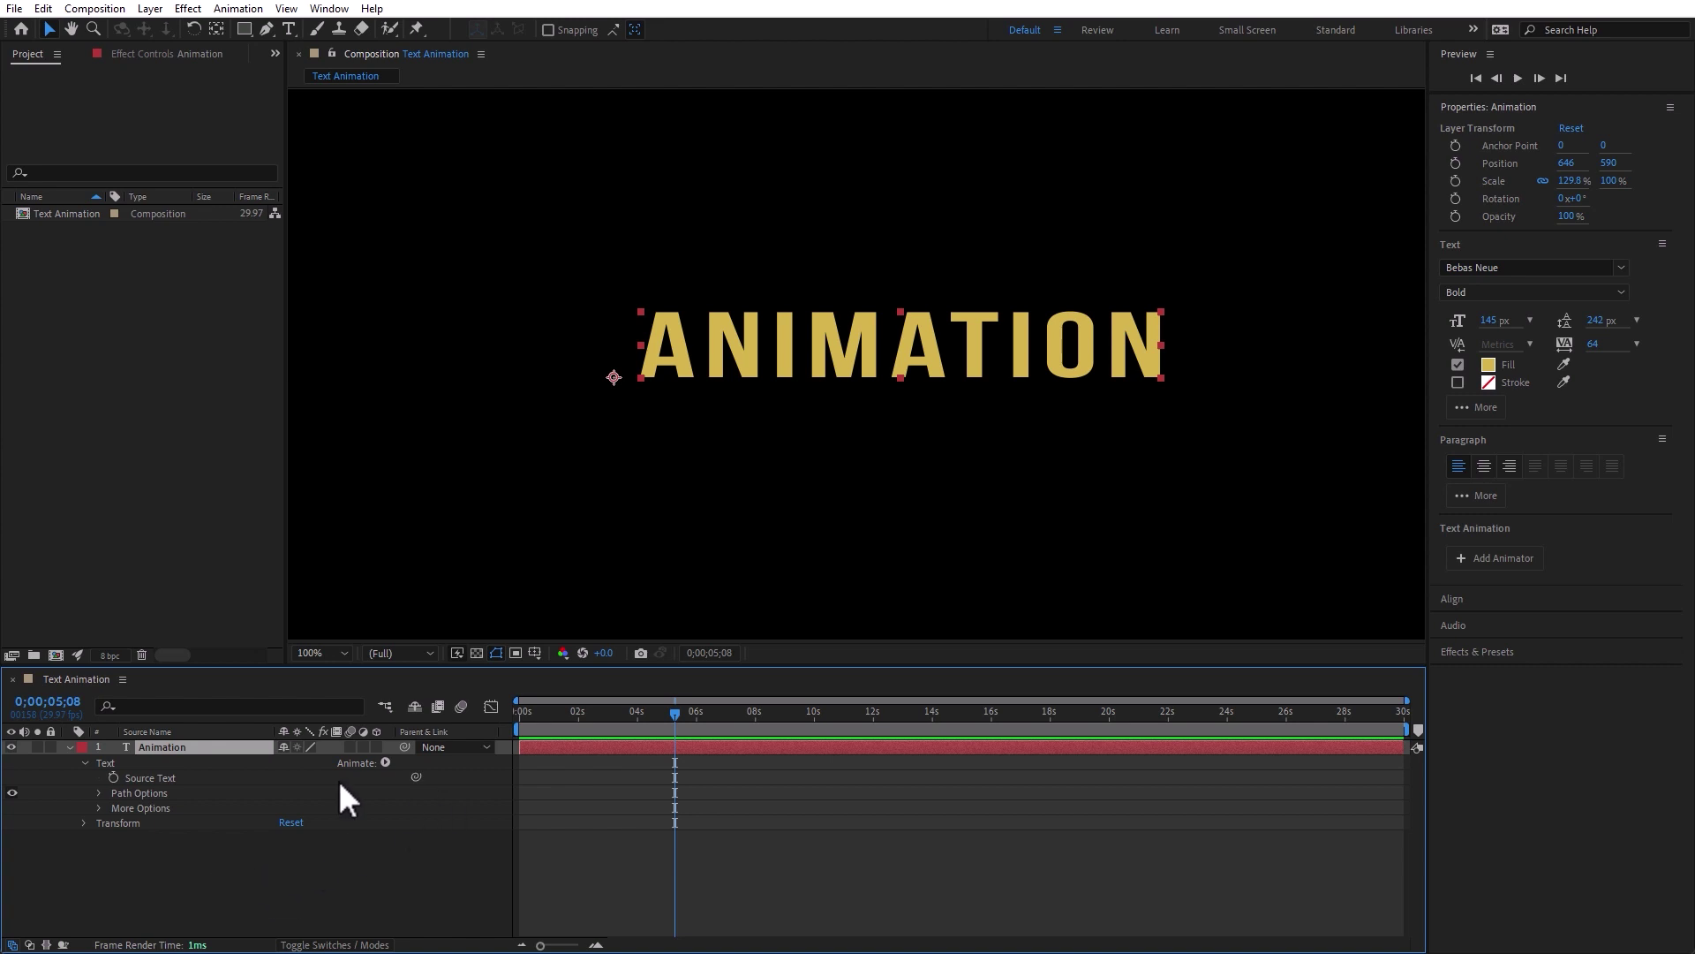
# Add a Rotation animator to the text, limit its Range Selector to the first A with End at 11%, and set Rotation to 22°
pyautogui.click(385, 762)
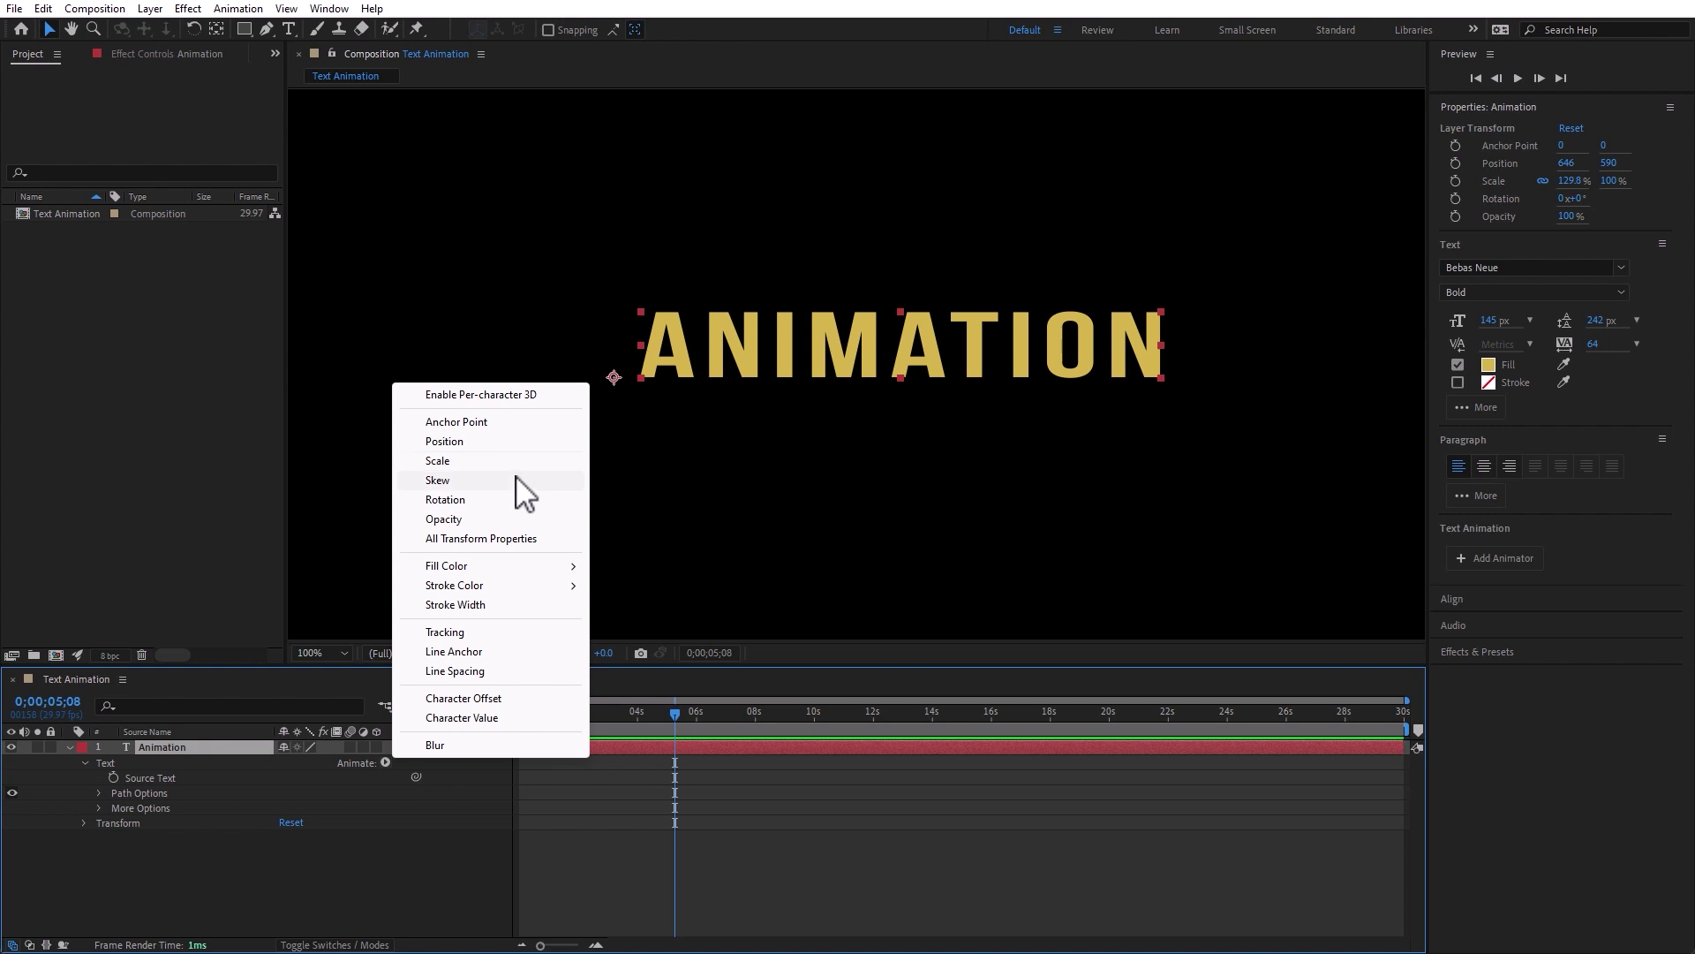
pyautogui.click(445, 500)
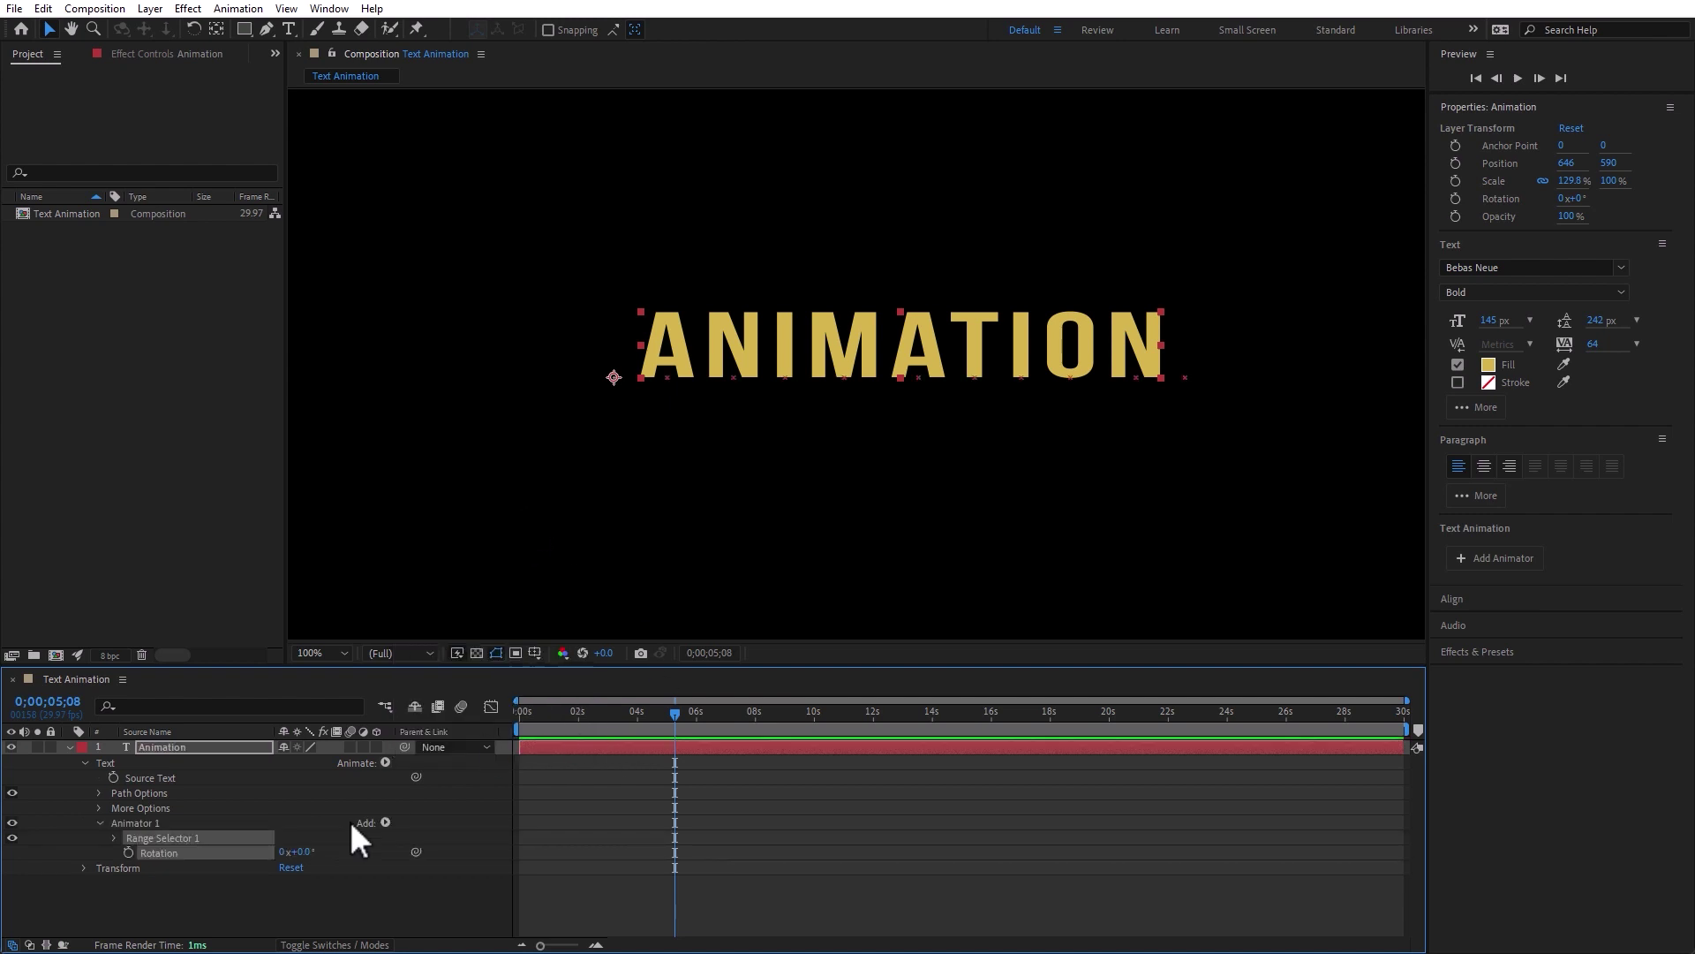
pyautogui.moveTo(300, 852); pyautogui.dragTo(436, 904)
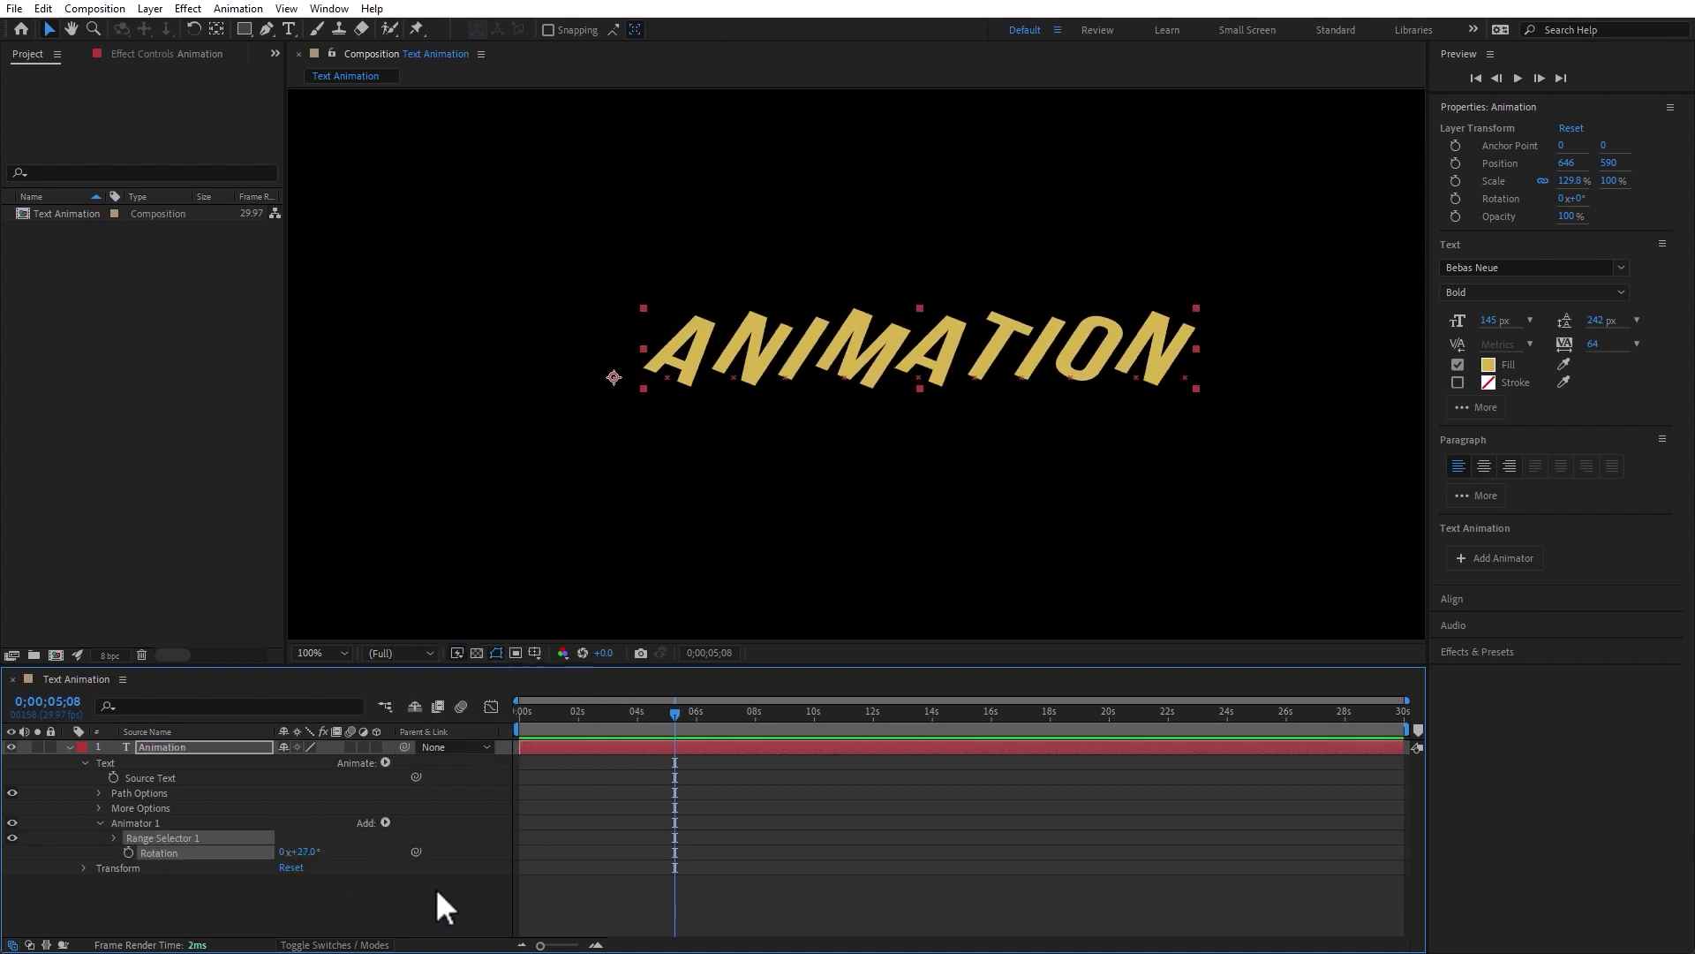
pyautogui.click(114, 837)
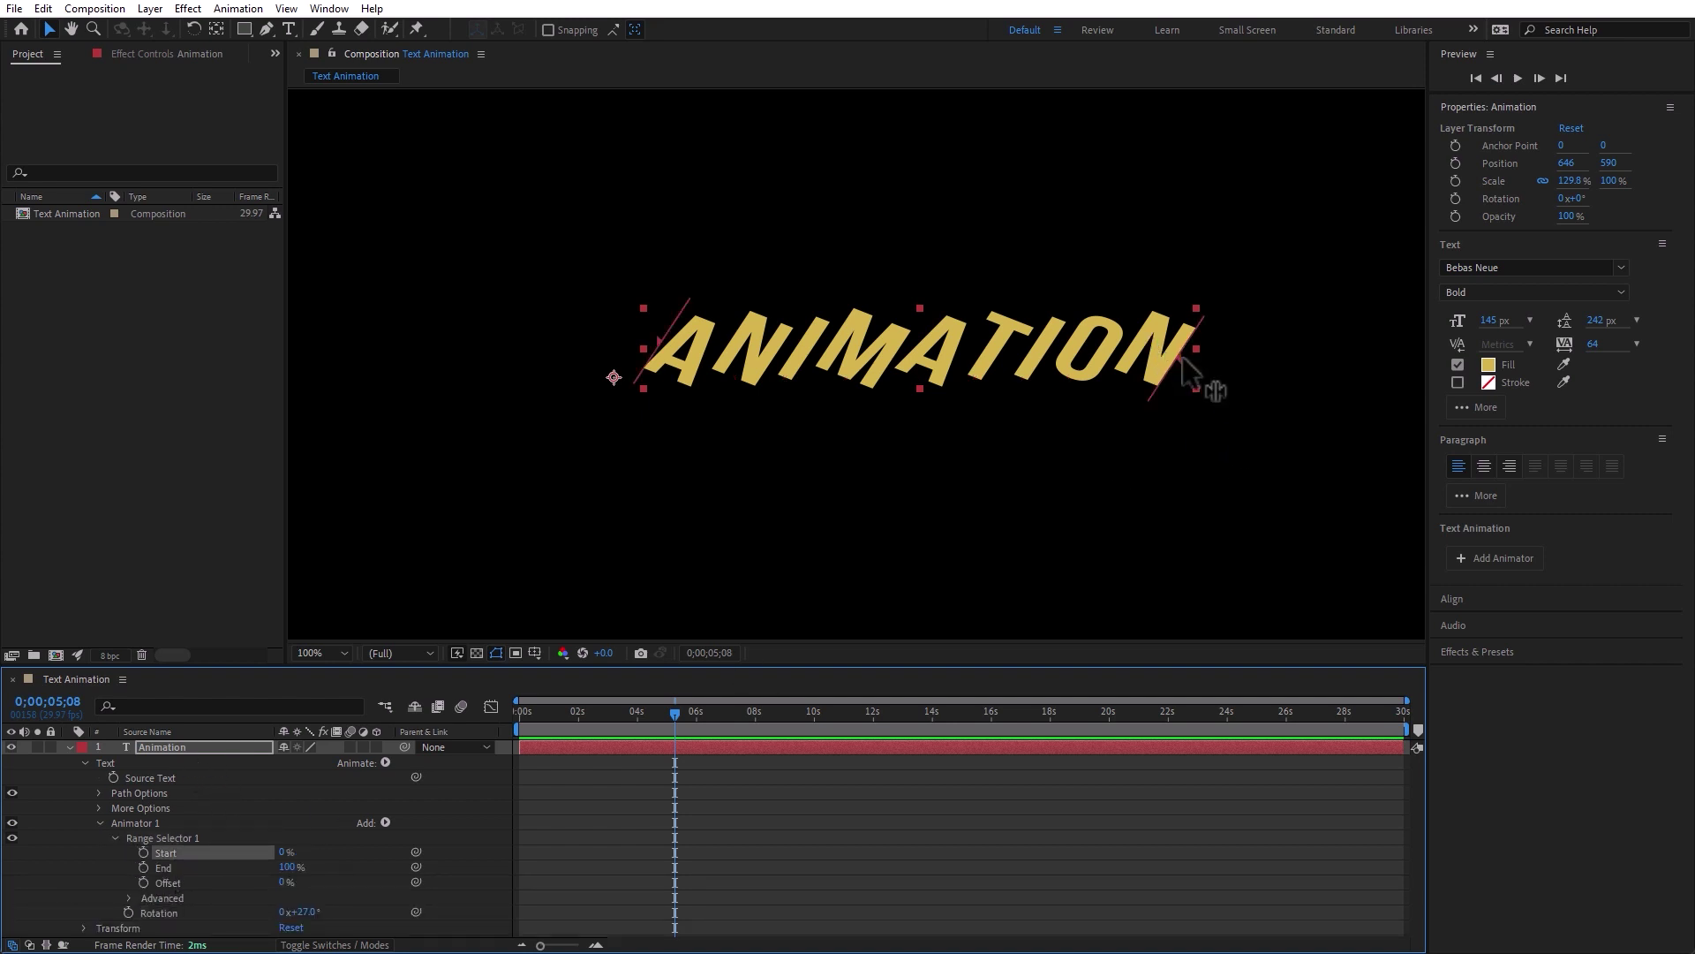
pyautogui.moveTo(1183, 357); pyautogui.dragTo(720, 358)
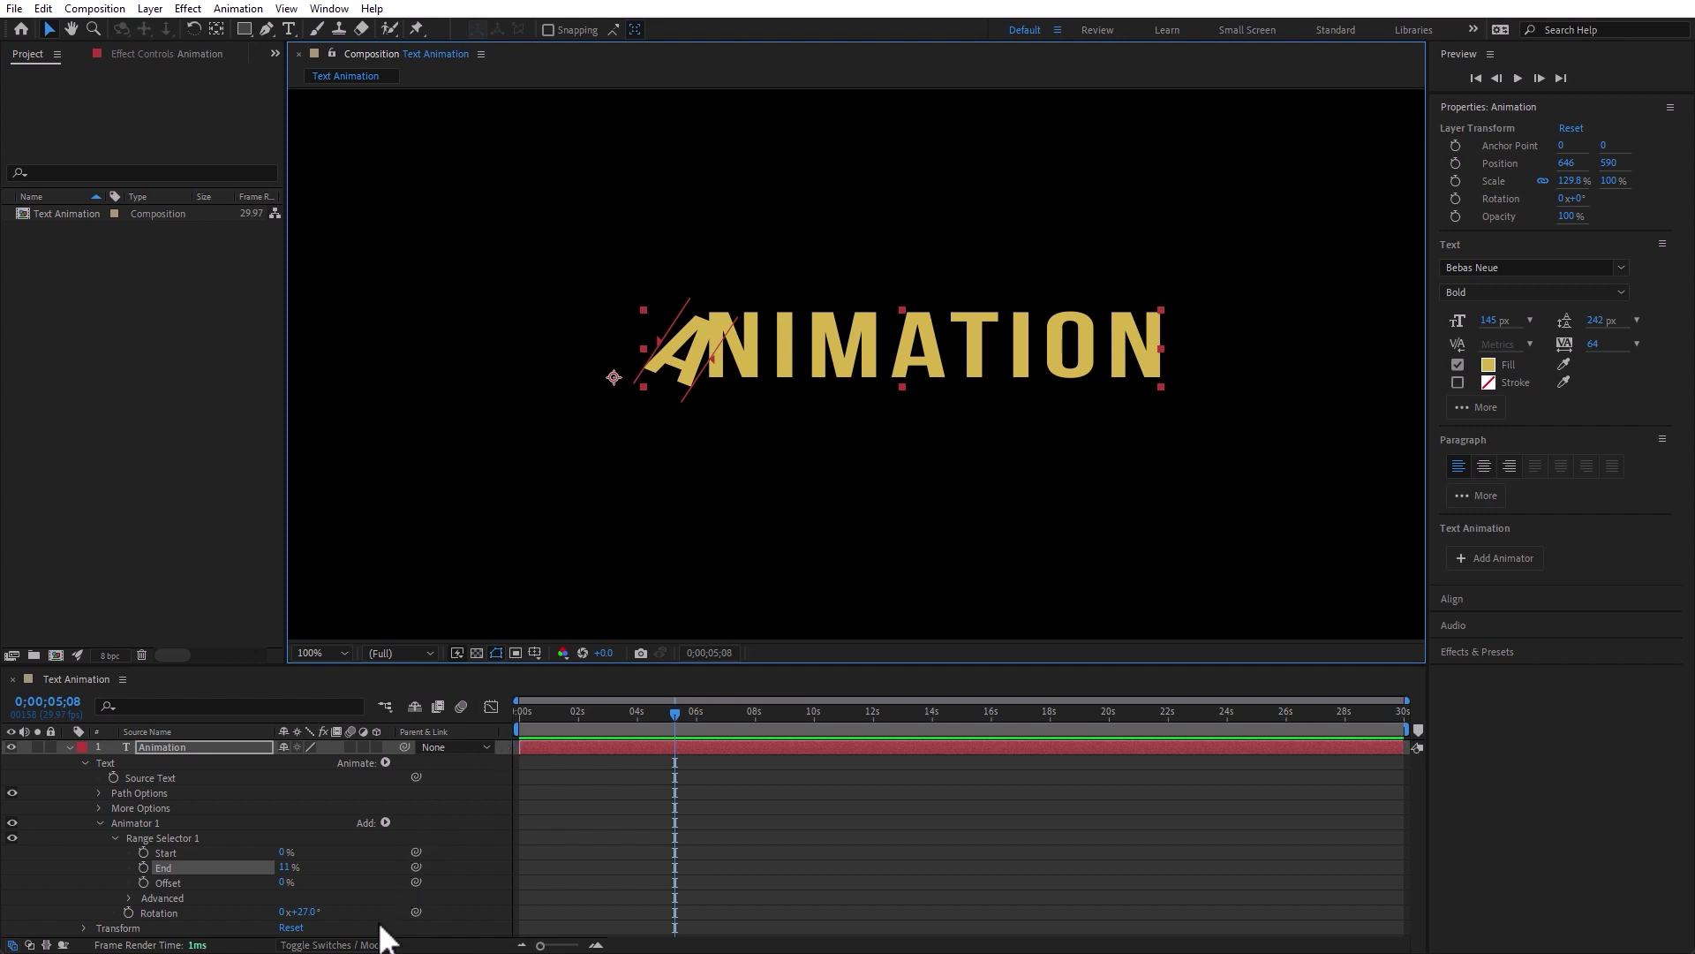
pyautogui.moveTo(295, 912); pyautogui.dragTo(309, 912)
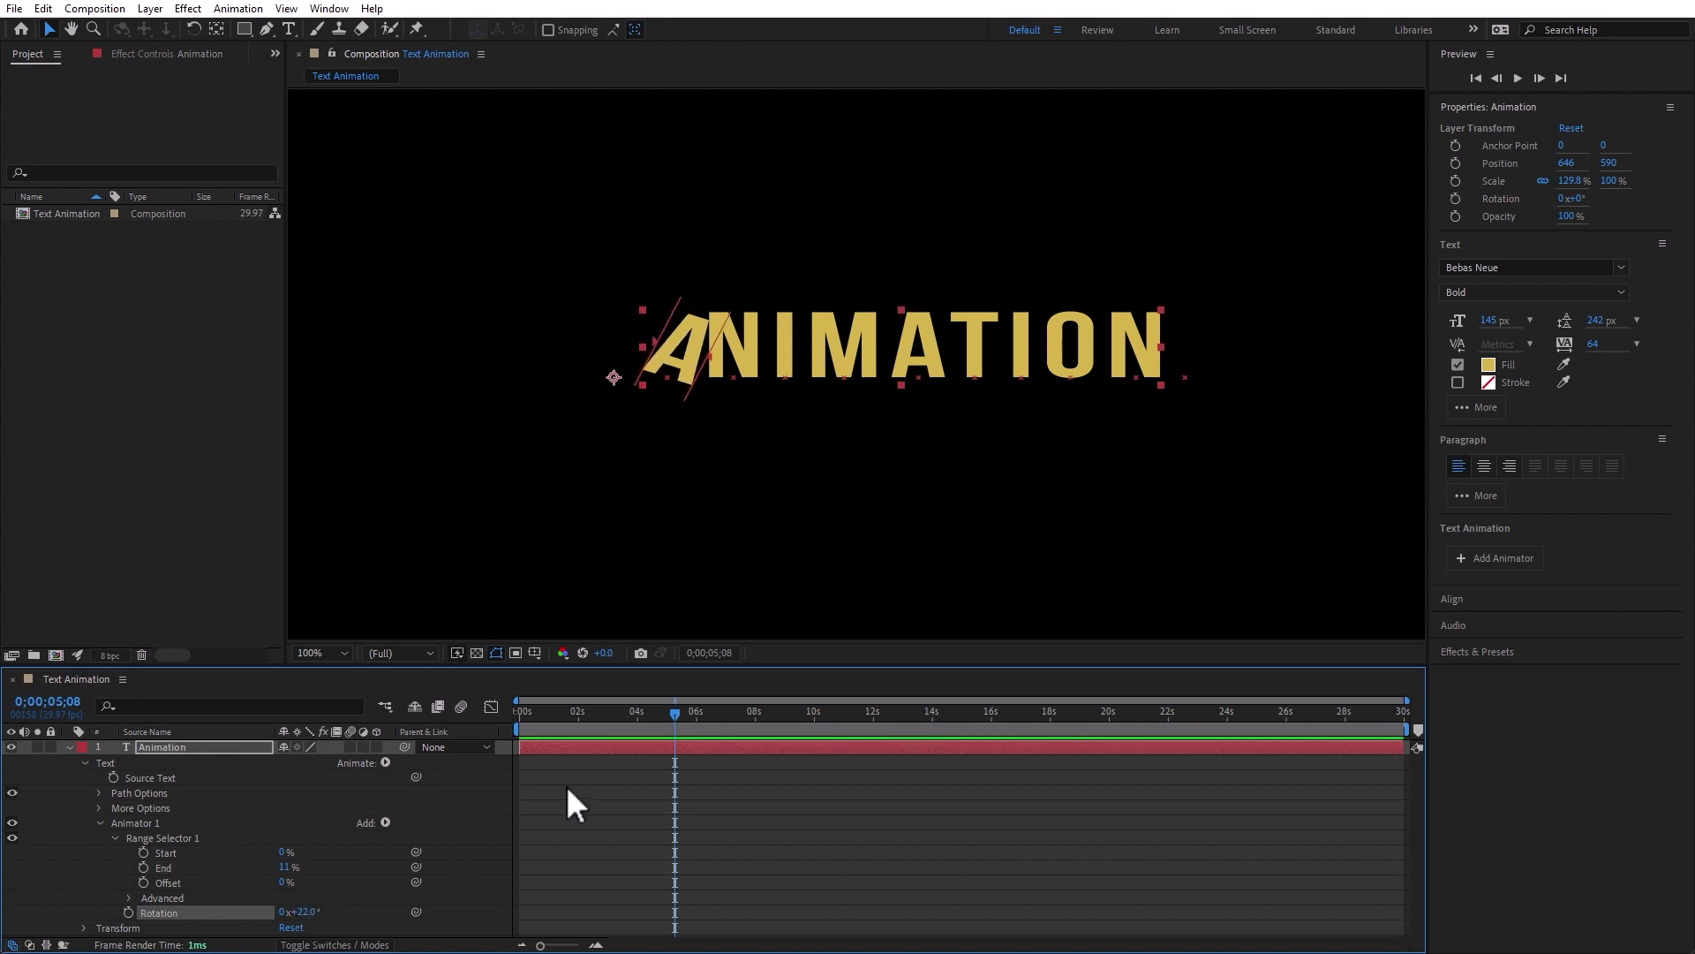
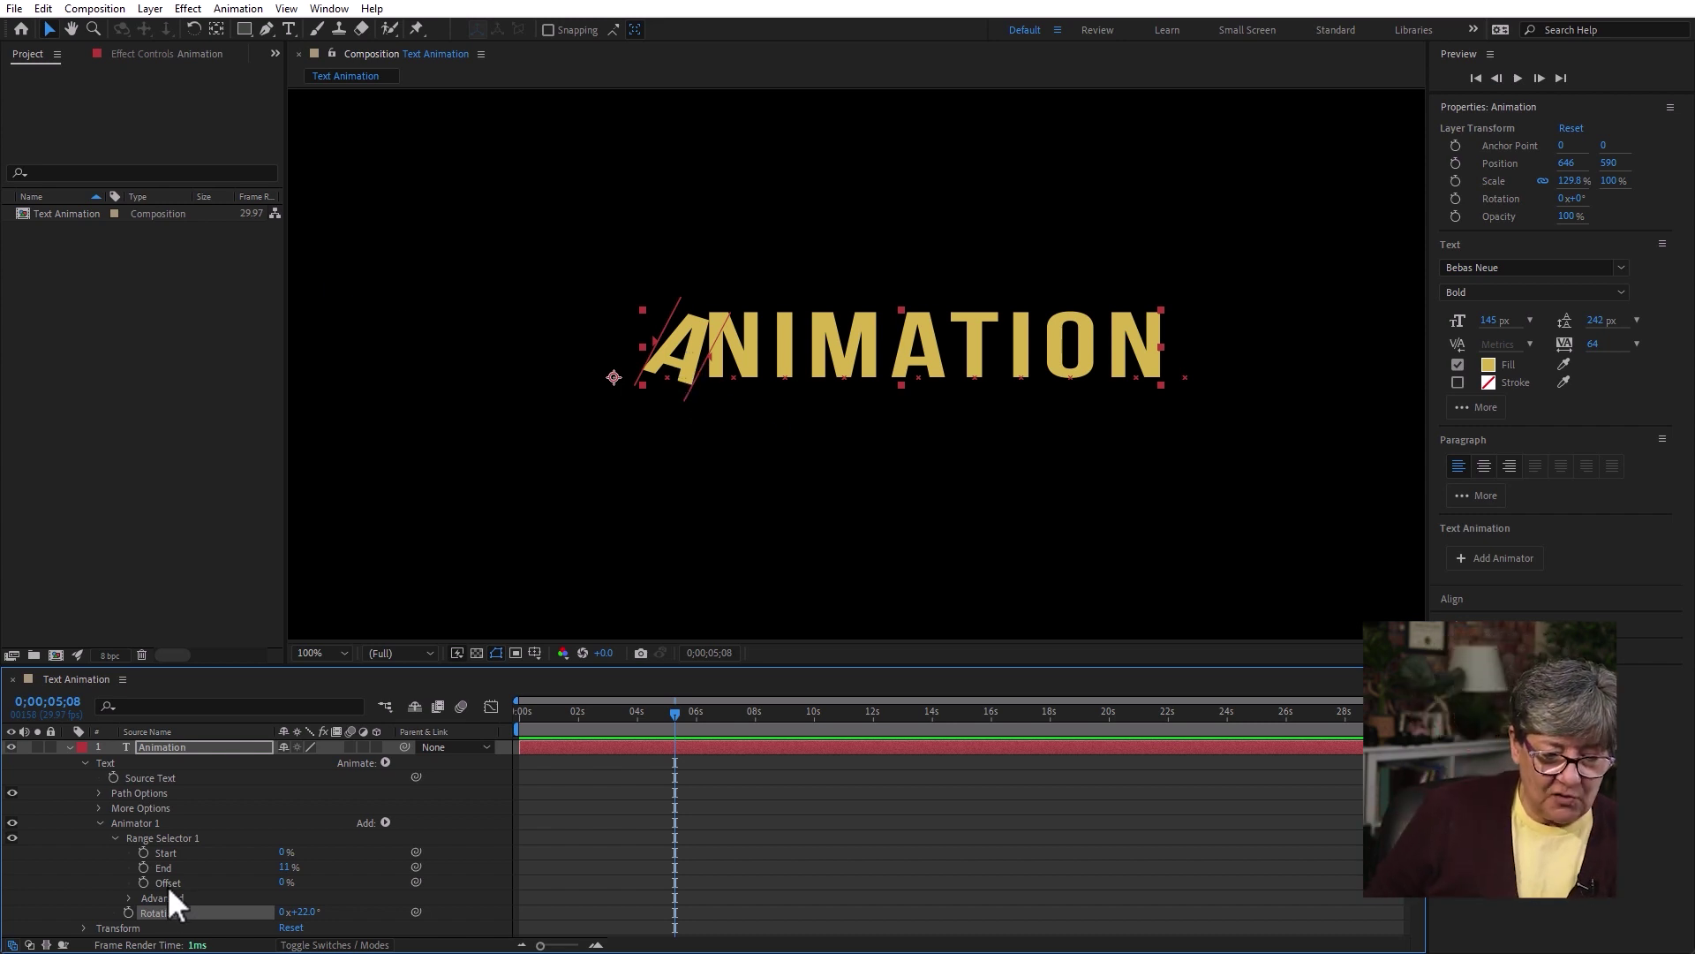
# Keyframe the Range Selector's Offset at -11% at 0;00;00;21 and 100% at 0;00;03;08, and preview the letter-by-letter rotation
pyautogui.click(286, 882)
pyautogui.write('-11')
pyautogui.press('Return')
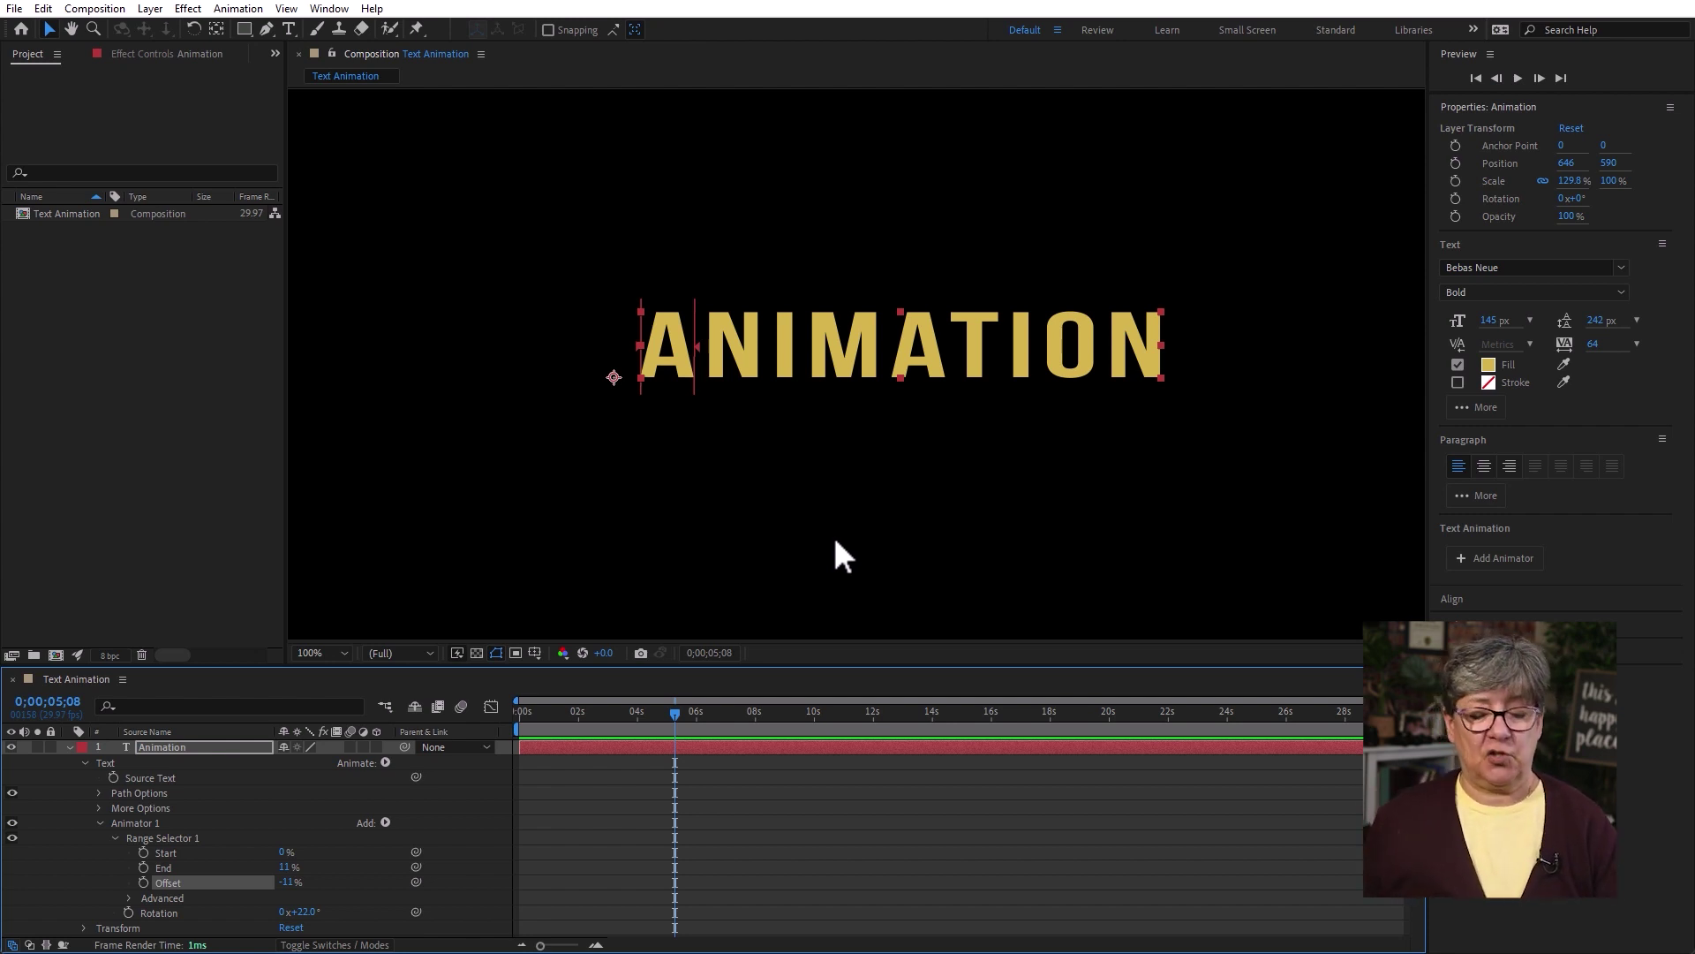
pyautogui.click(539, 711)
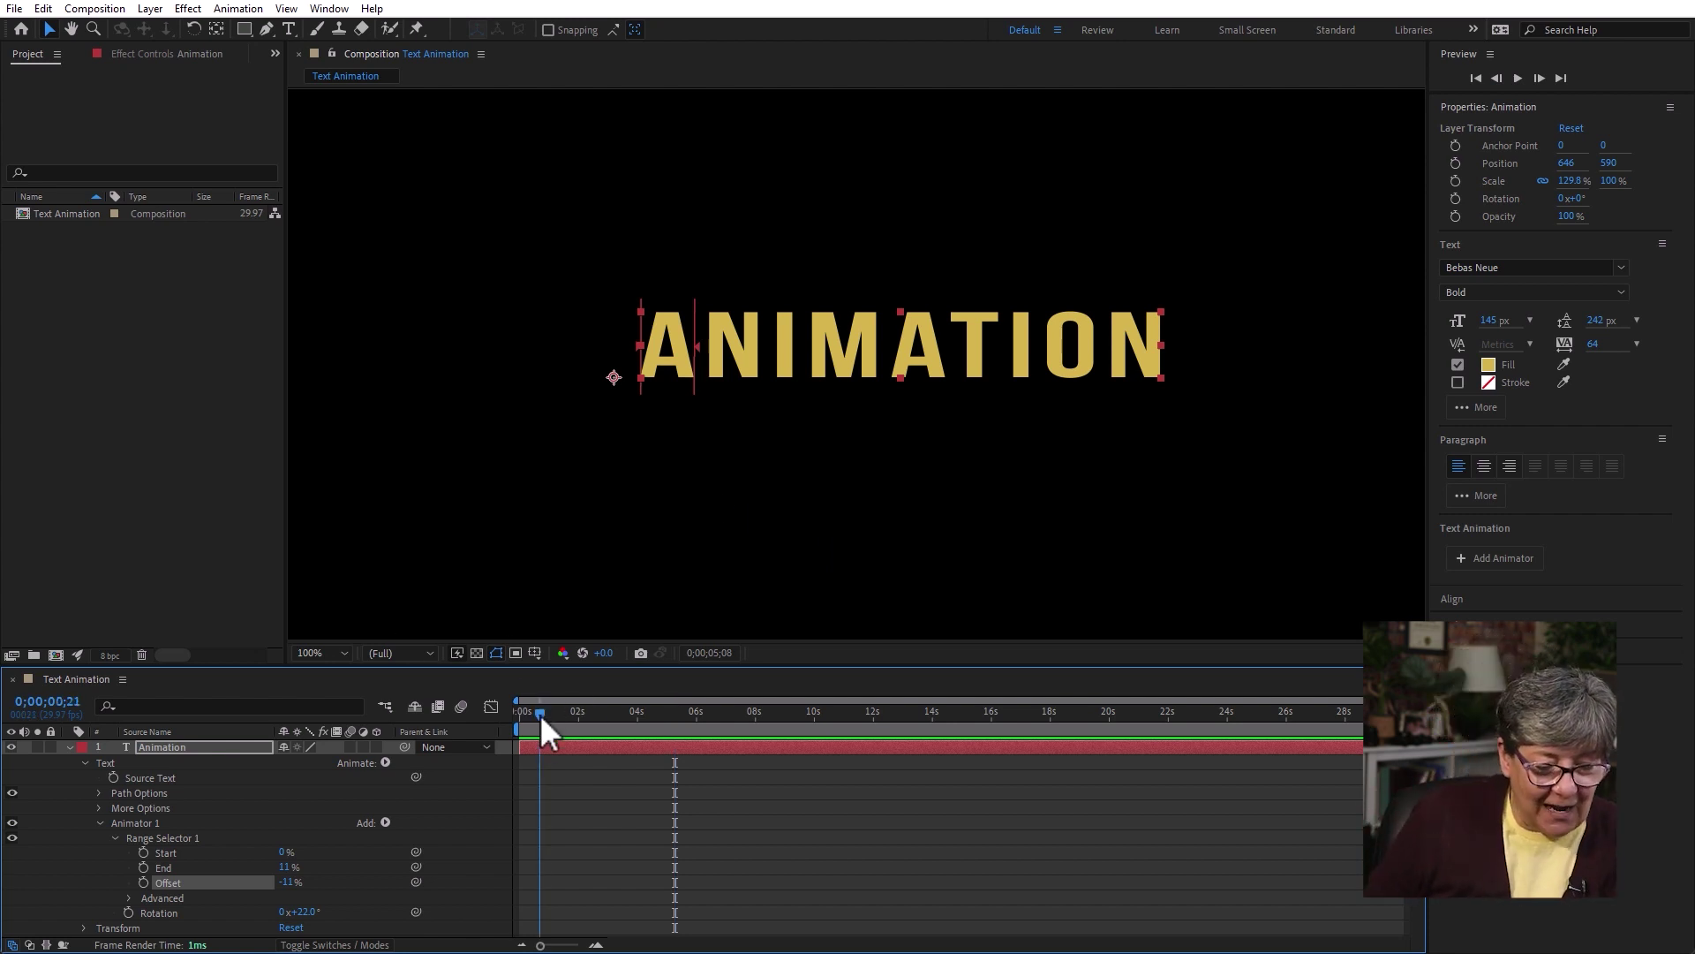
pyautogui.click(144, 883)
pyautogui.click(615, 726)
pyautogui.moveTo(289, 890); pyautogui.dragTo(1272, 912)
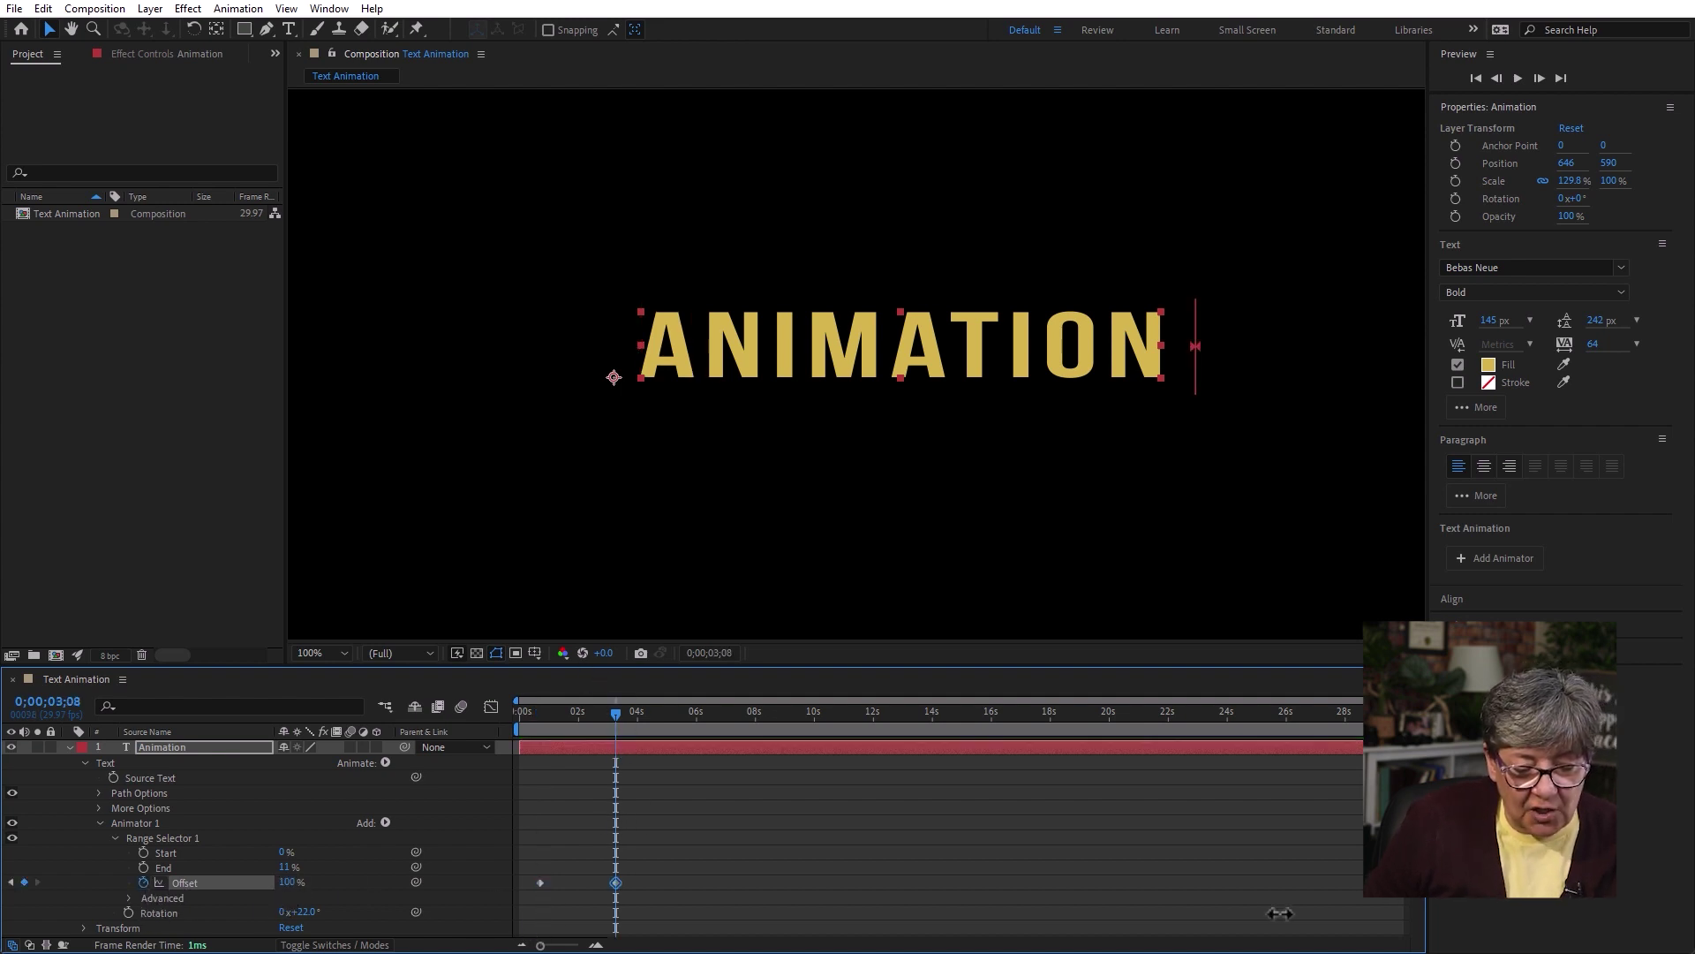
pyautogui.click(532, 717)
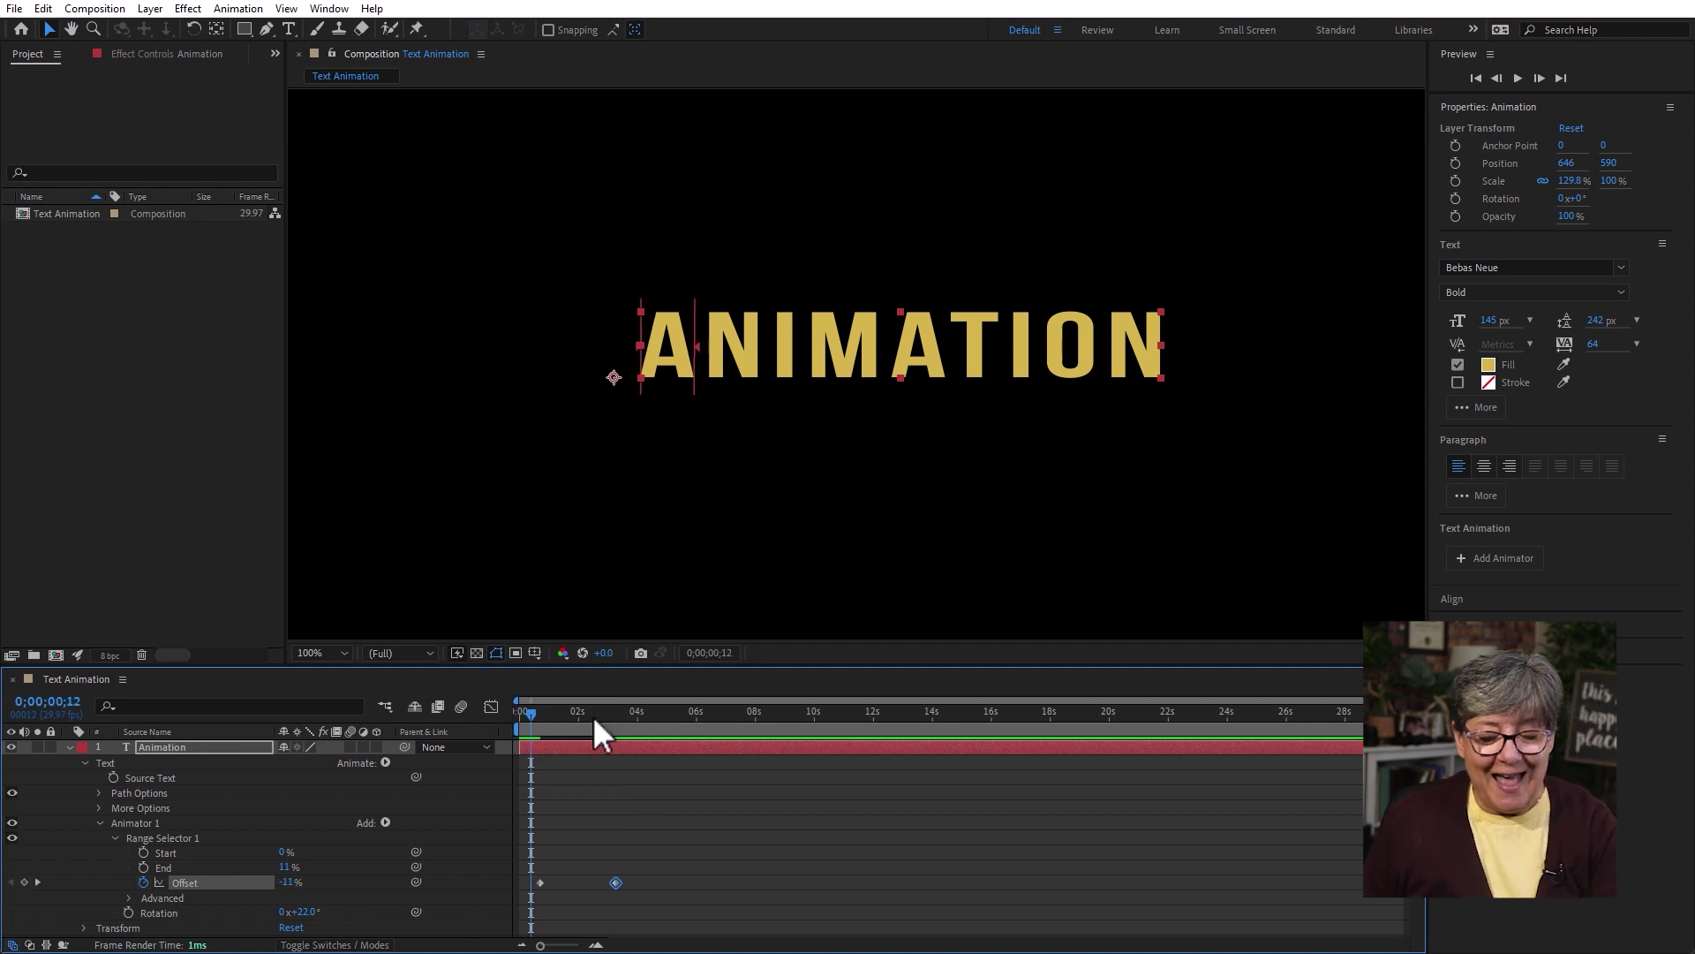
pyautogui.press('space')
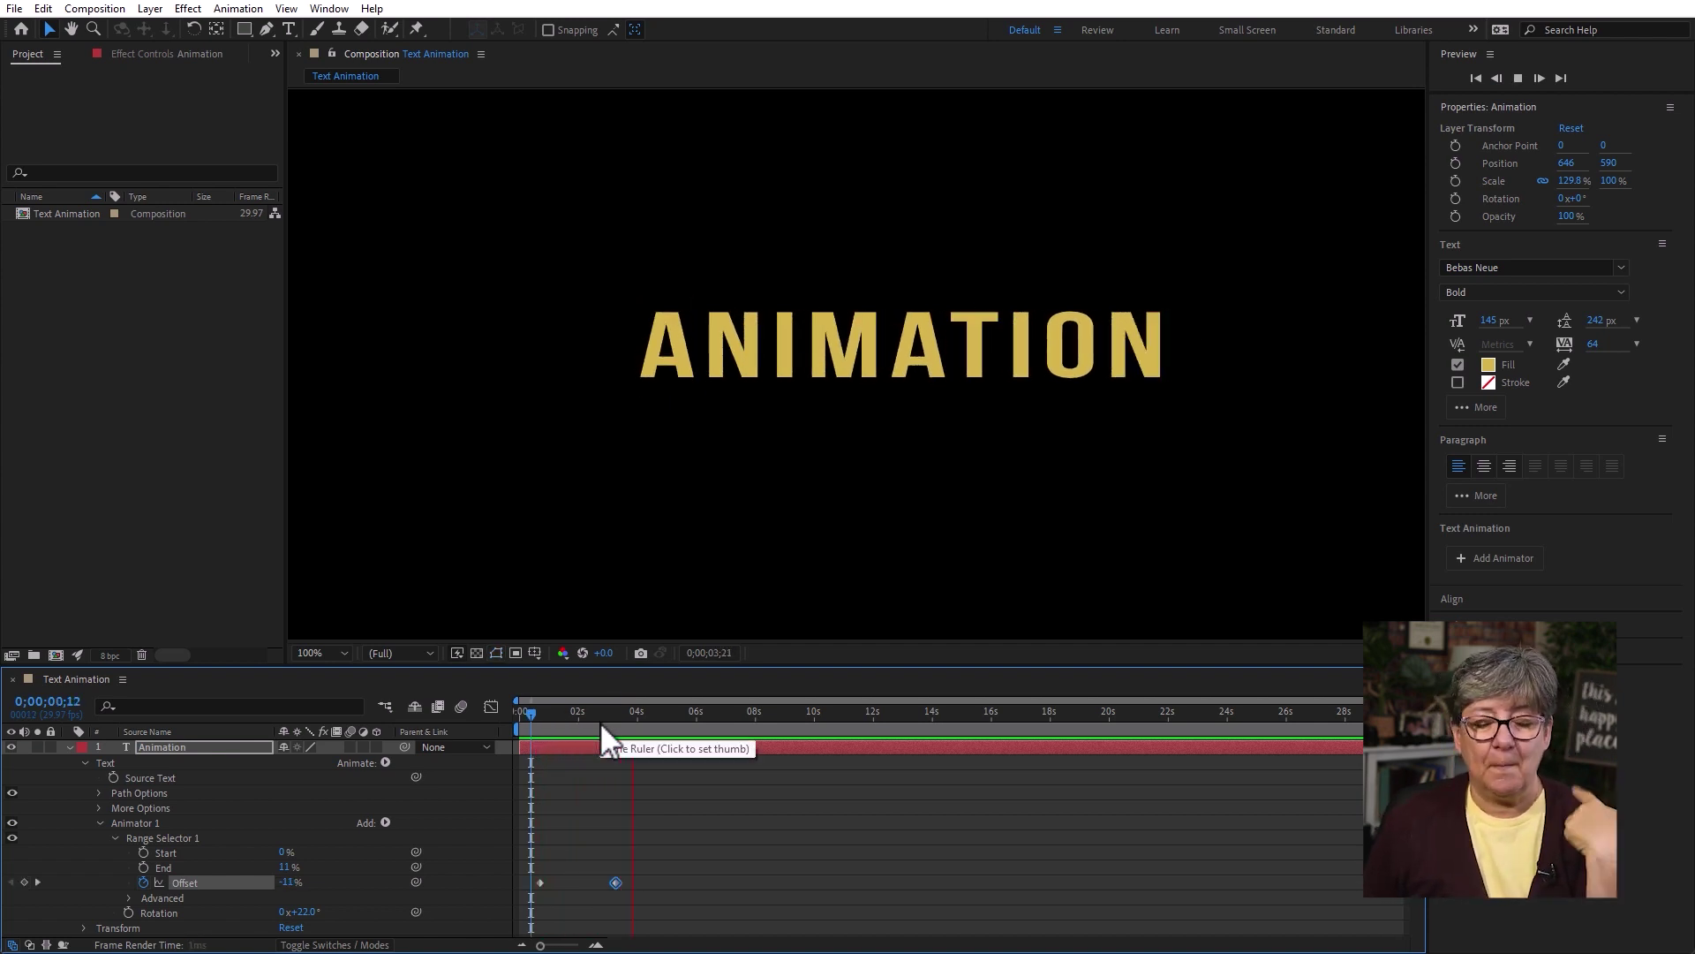
pyautogui.press('space')
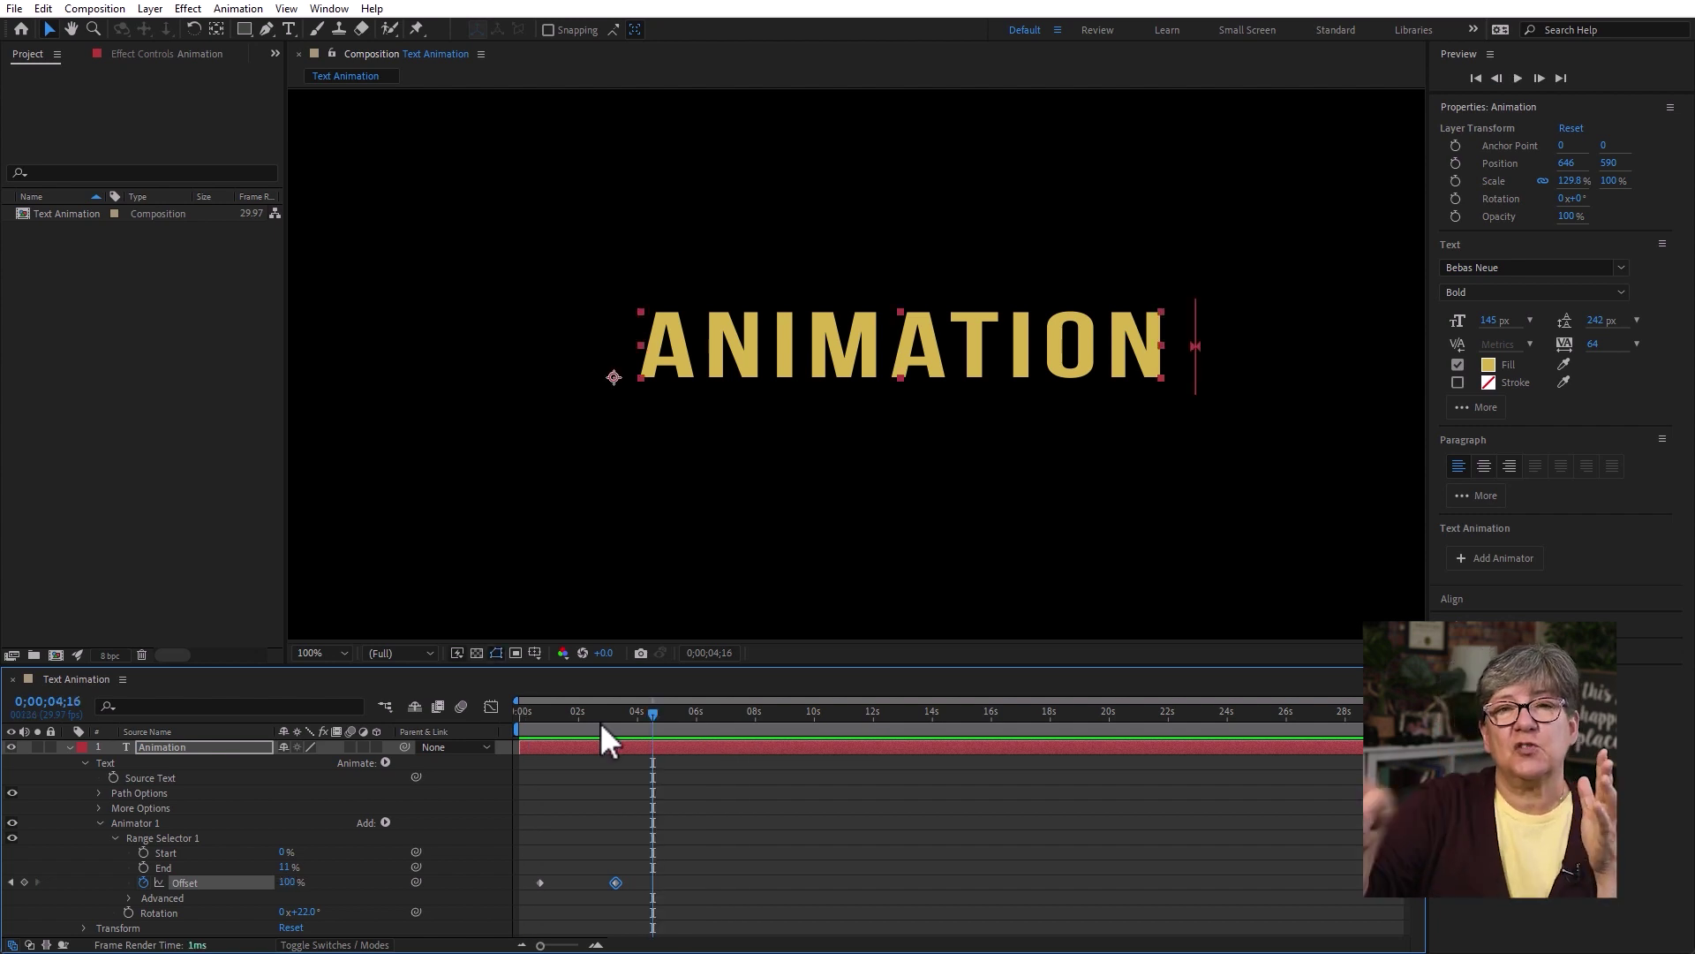
# Return to the first Offset keyframe, expand the Range Selector's Advanced options, and enlarge the timeline area to show them all
pyautogui.moveTo(554, 709)
pyautogui.mouseDown()
pyautogui.moveTo(622, 712)
pyautogui.moveTo(538, 715)
pyautogui.mouseUp()
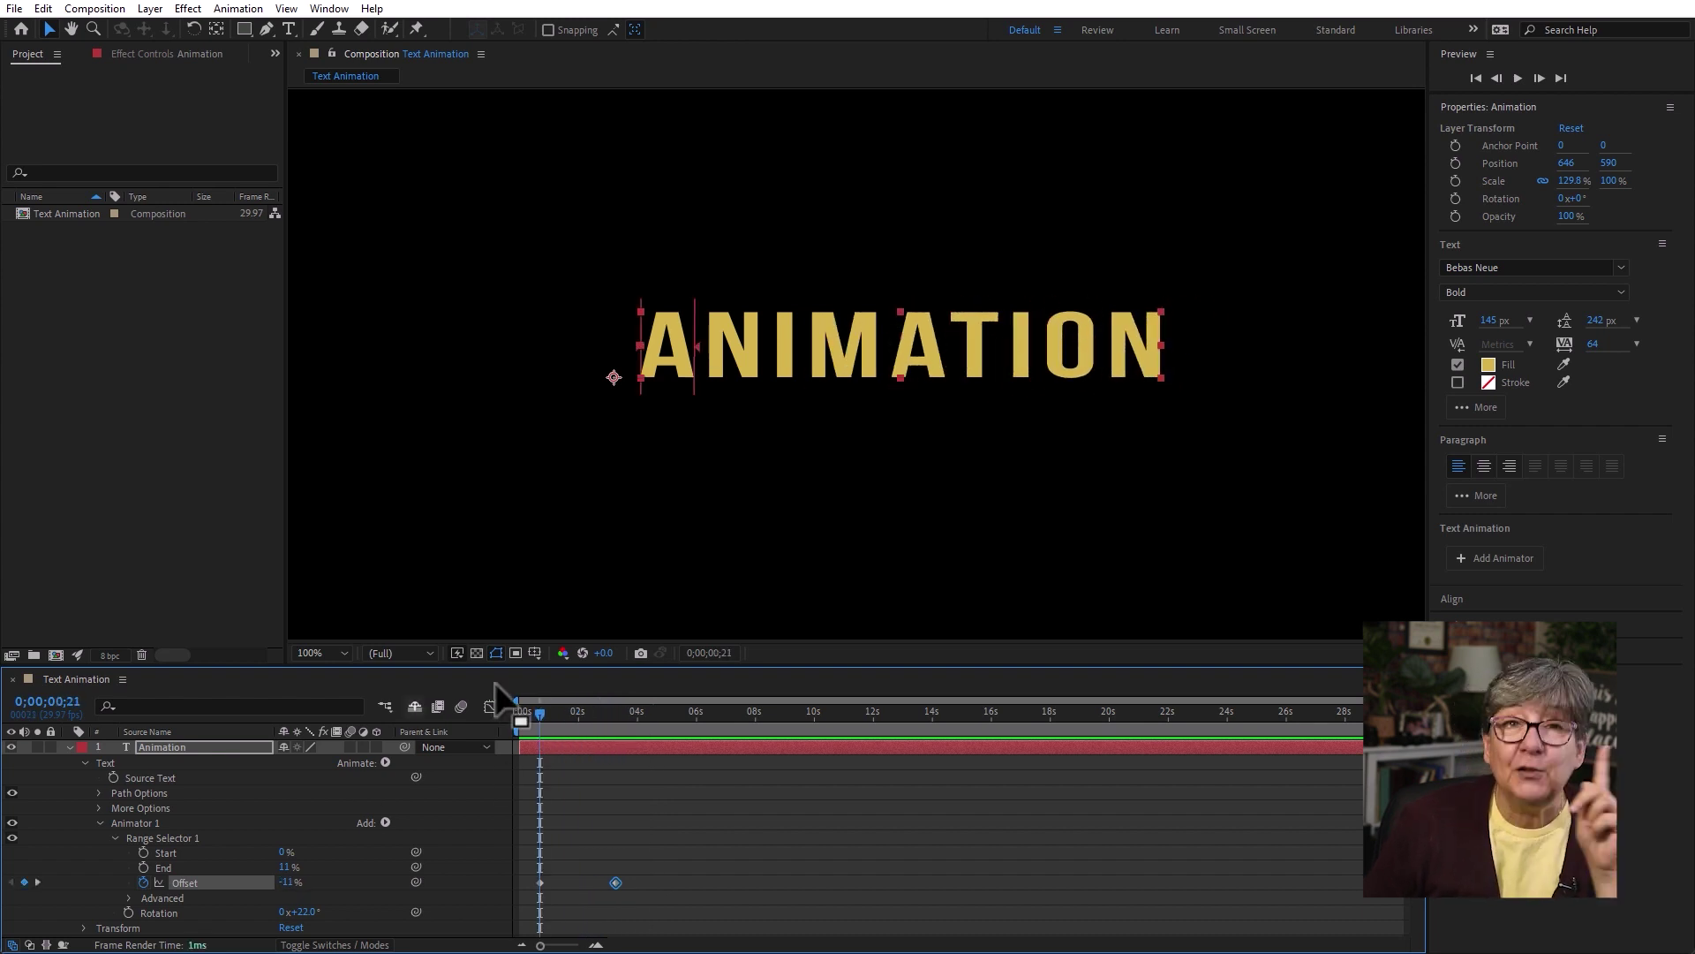
pyautogui.click(130, 898)
pyautogui.moveTo(475, 668); pyautogui.dragTo(476, 534)
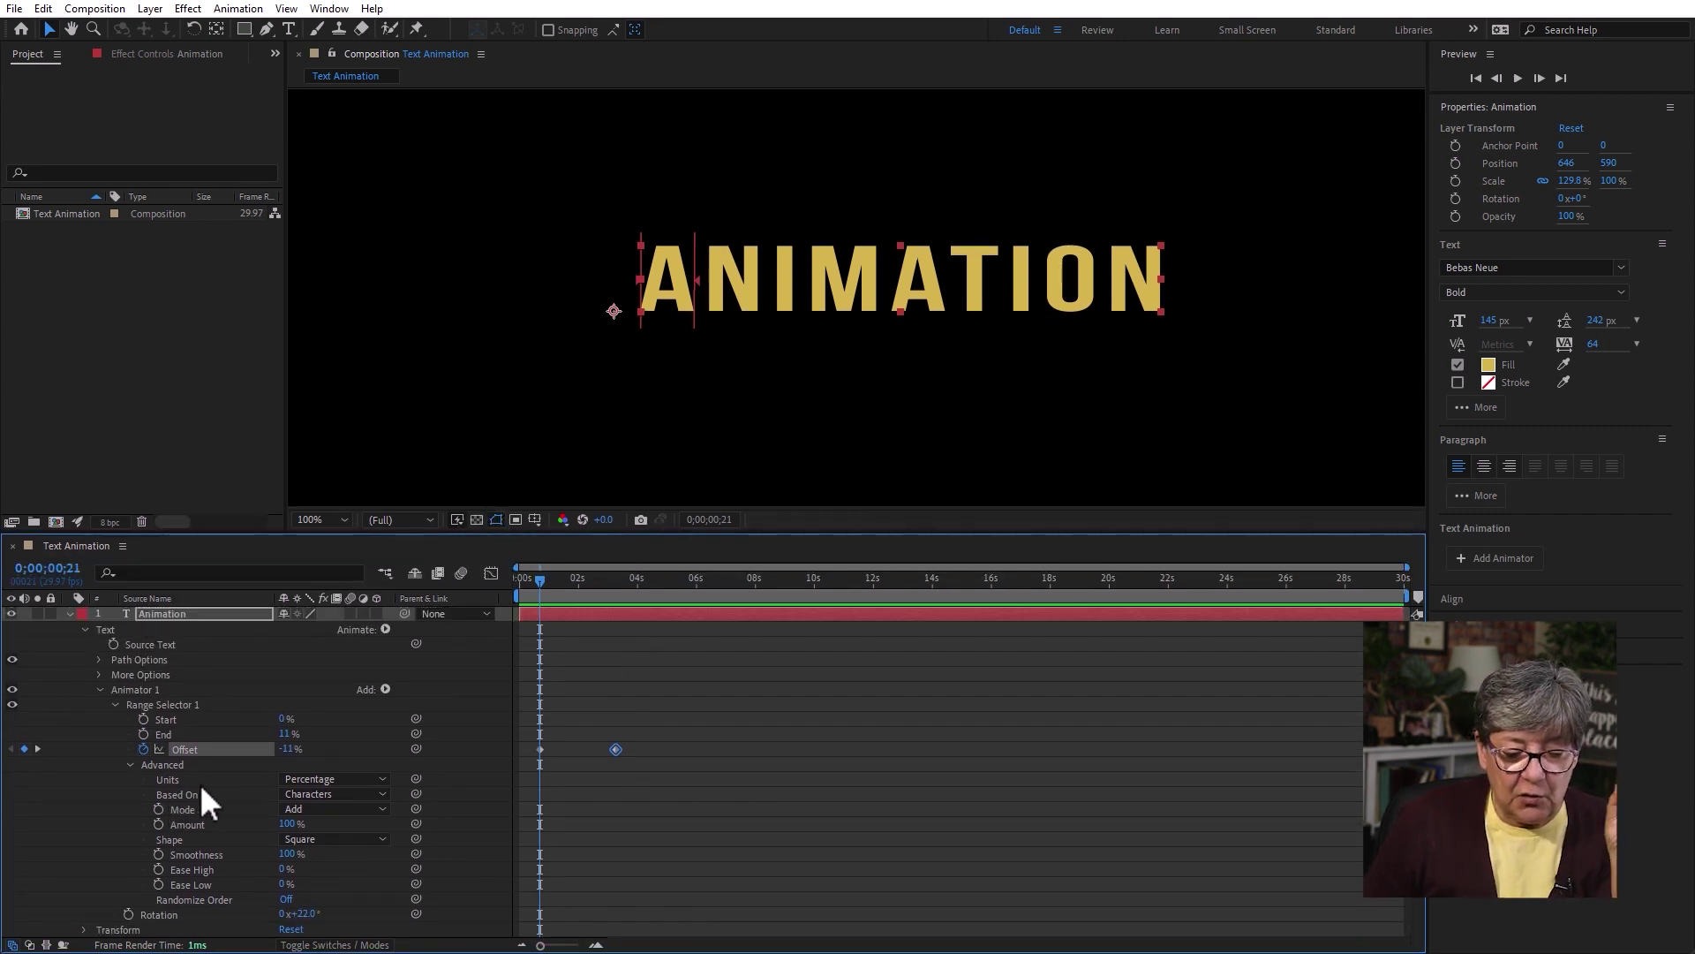
# Switch the Range Selector's Units to Index and return the playhead to the start of the composition
pyautogui.click(354, 779)
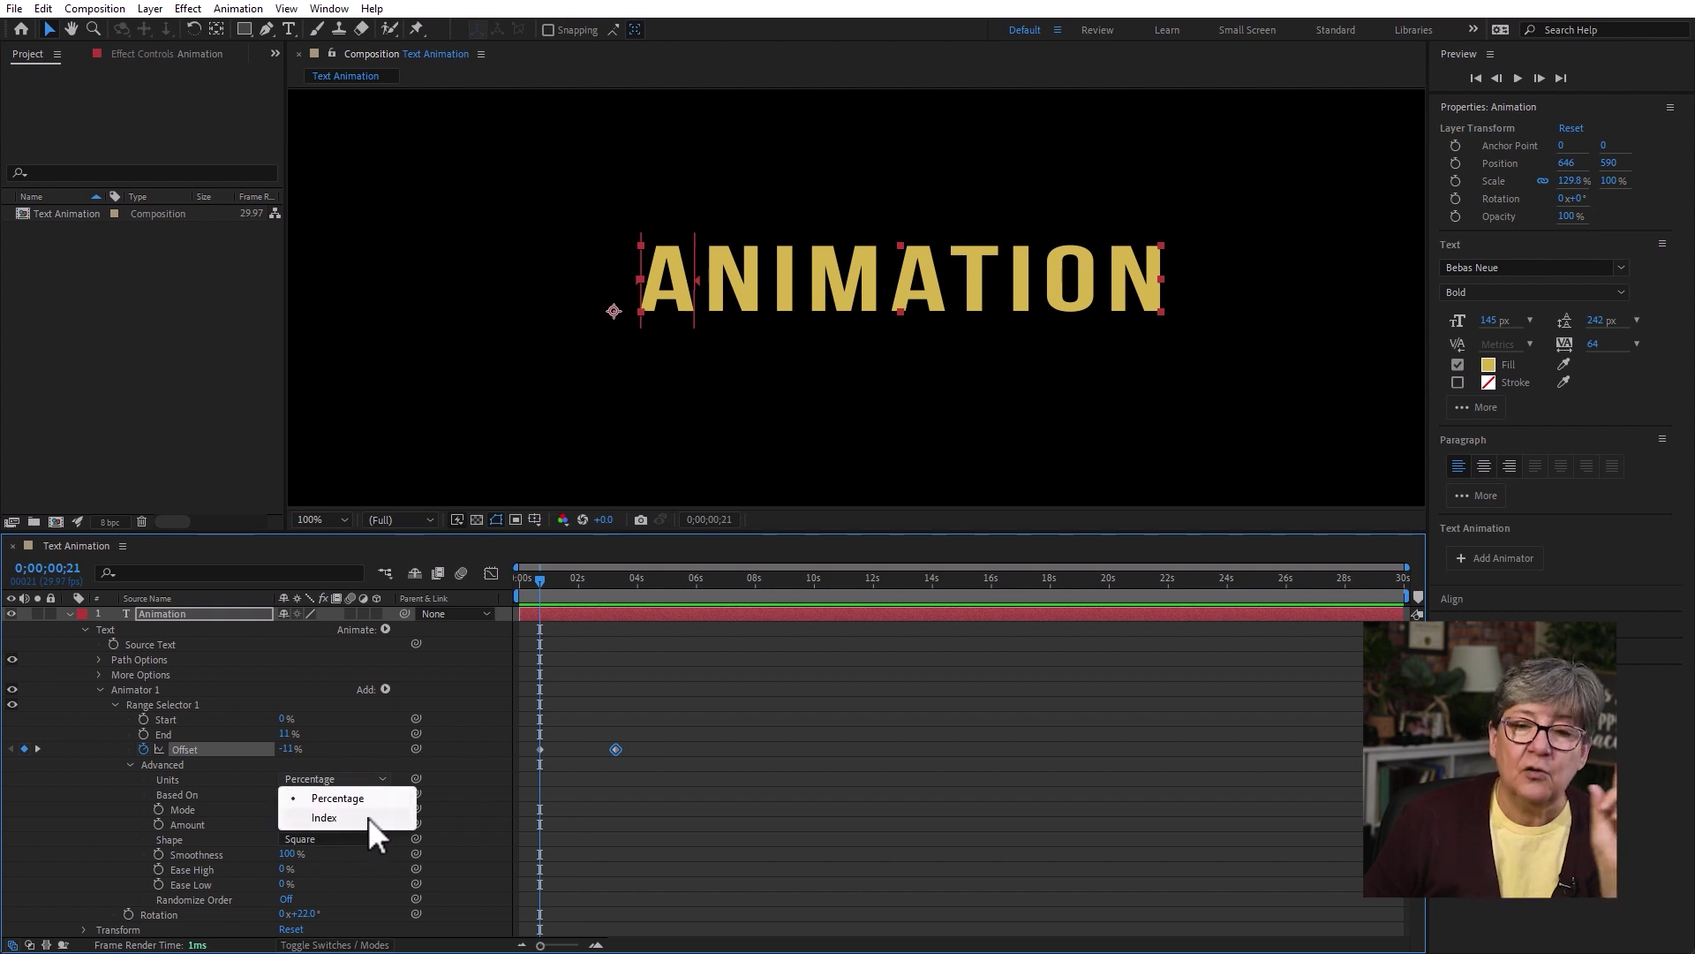
pyautogui.click(368, 817)
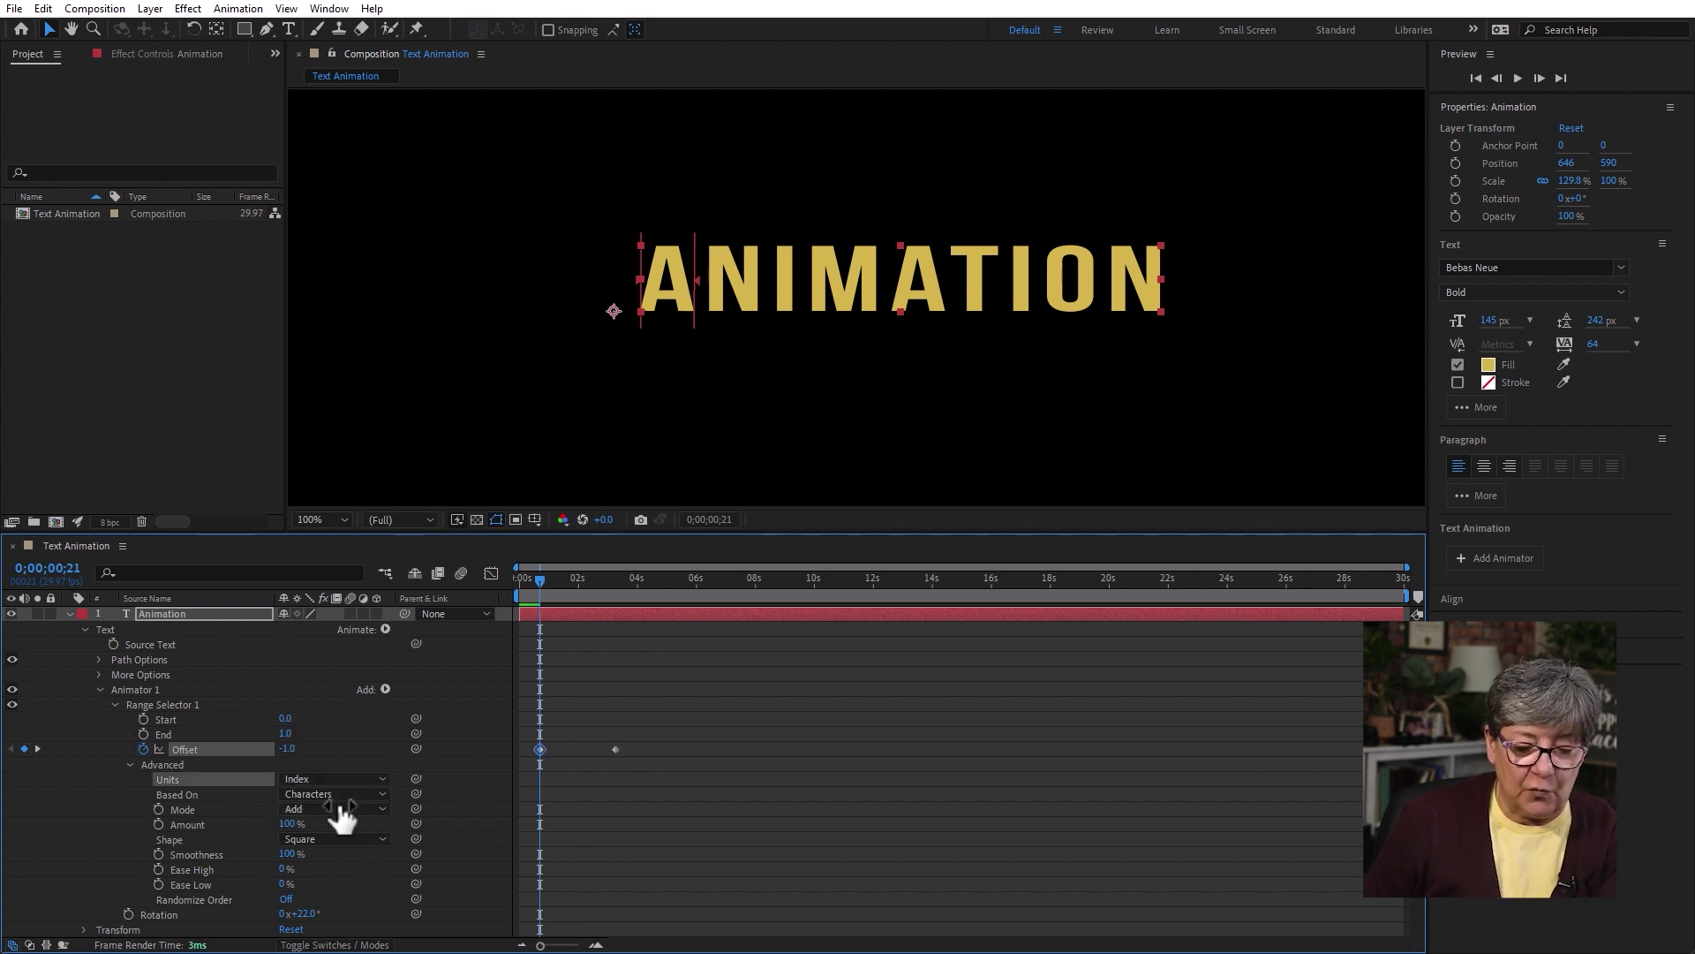
pyautogui.moveTo(542, 579)
pyautogui.mouseDown()
pyautogui.moveTo(635, 584)
pyautogui.moveTo(519, 583)
pyautogui.mouseUp()
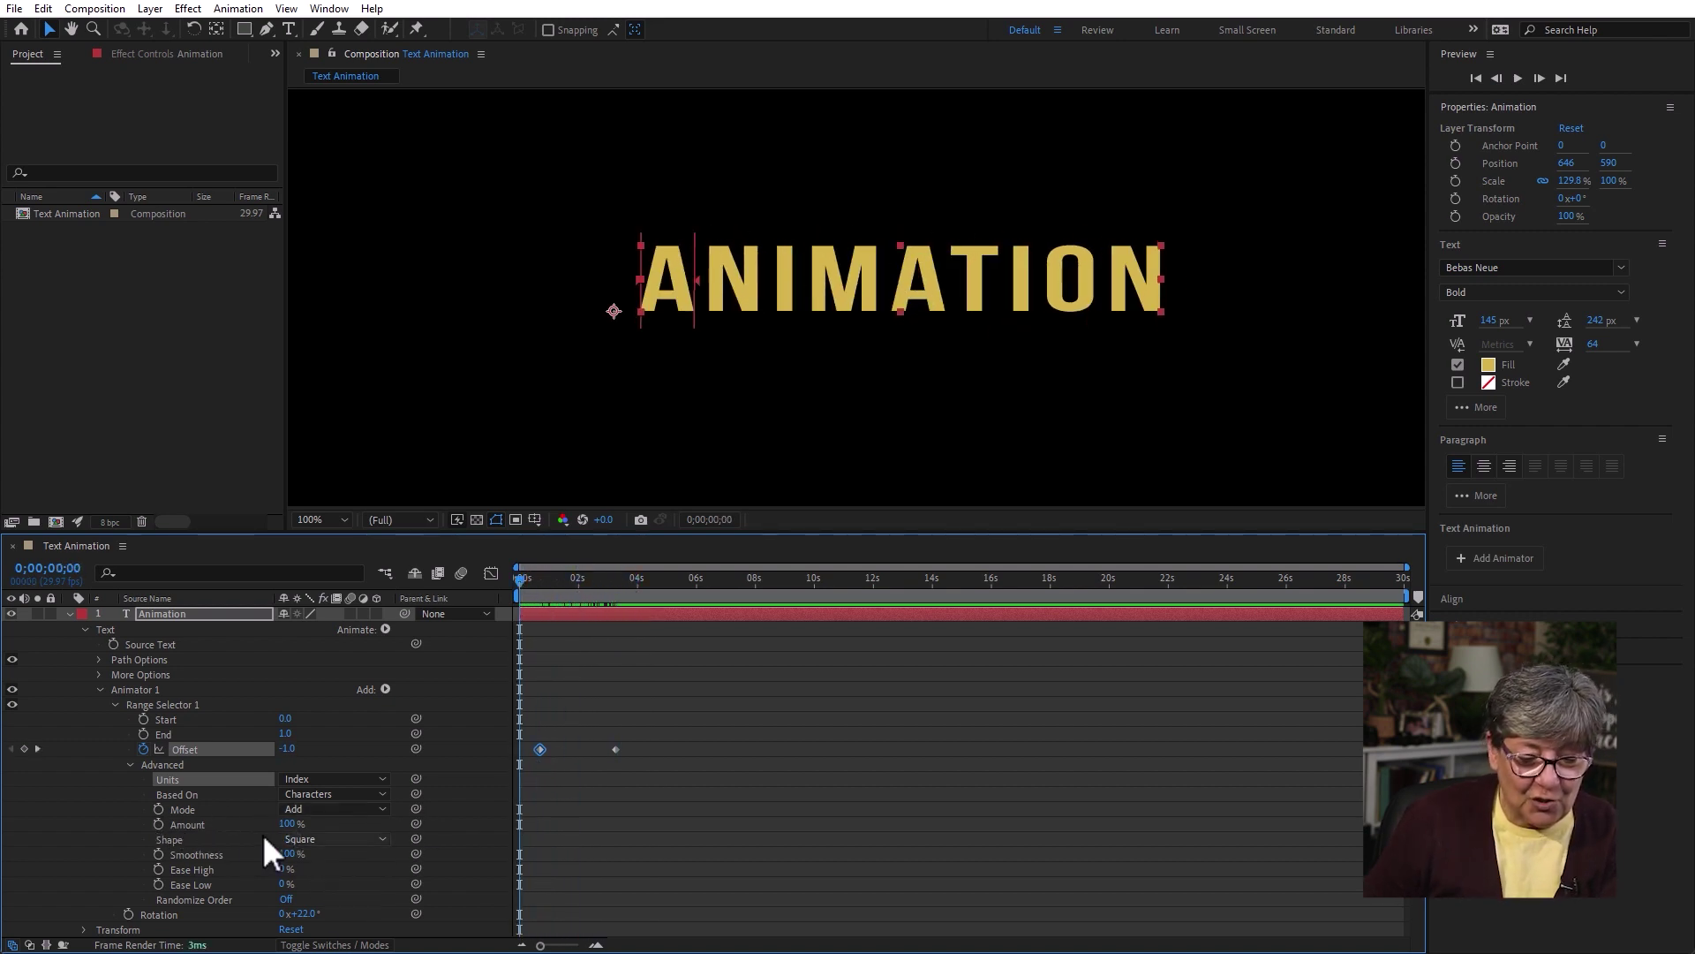
# Set the Range Selector's Shape to Ramp Up and preview the rotation across the word
pyautogui.click(346, 839)
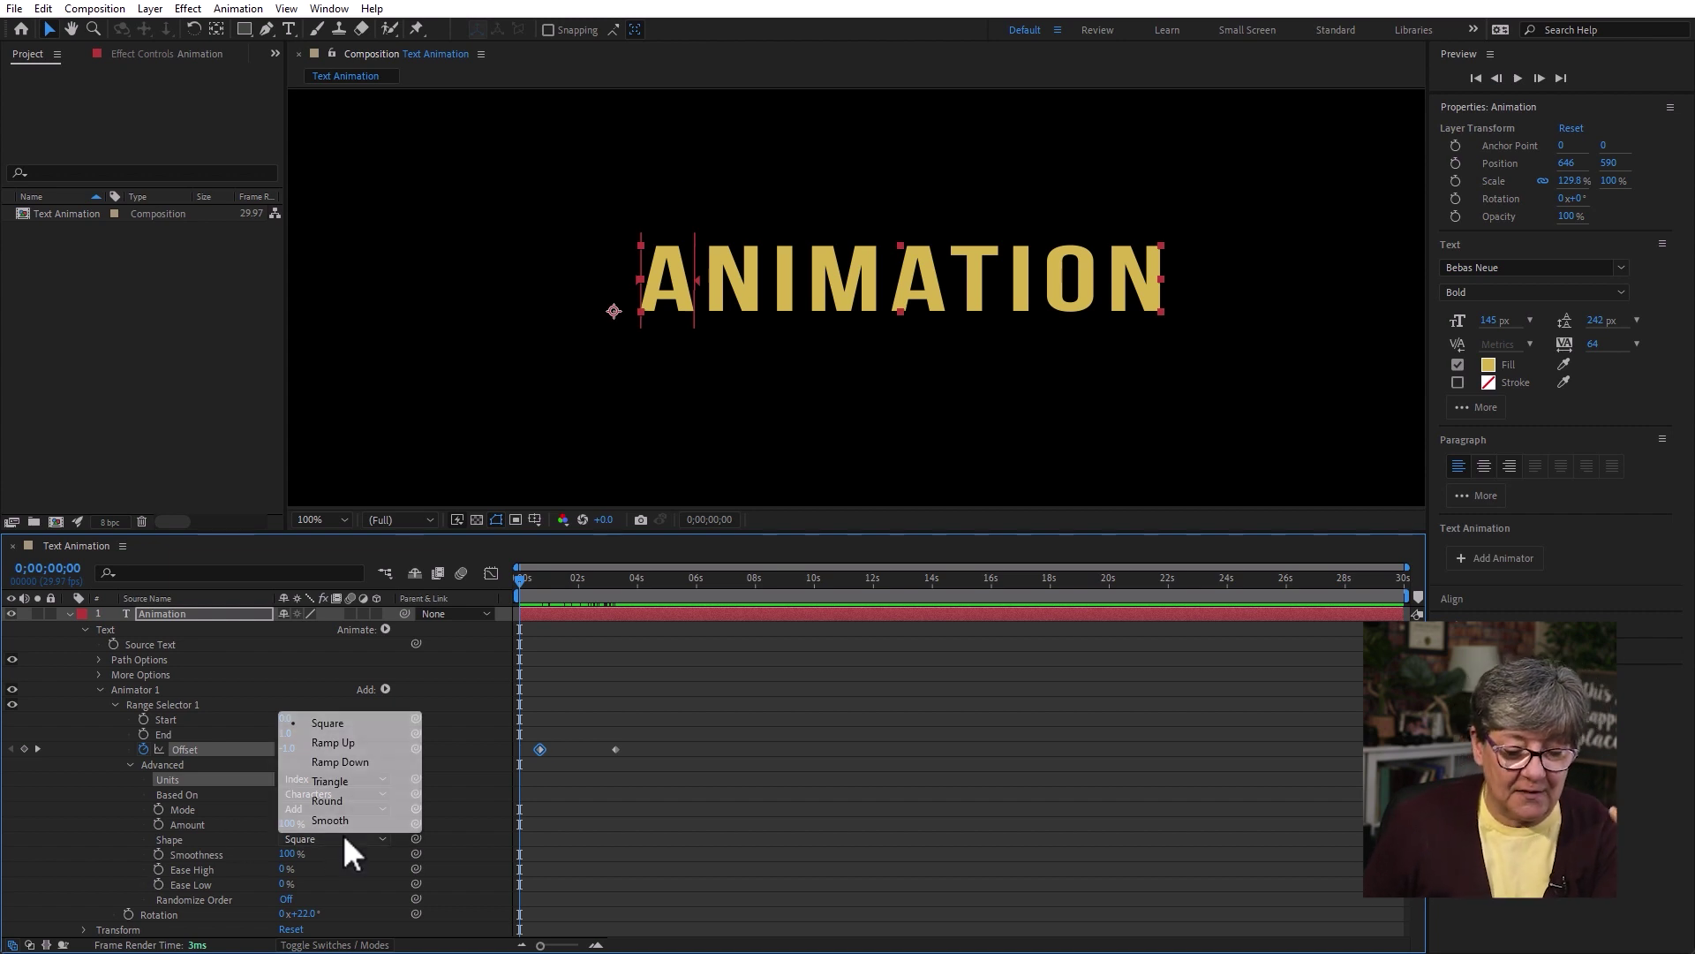
pyautogui.click(358, 744)
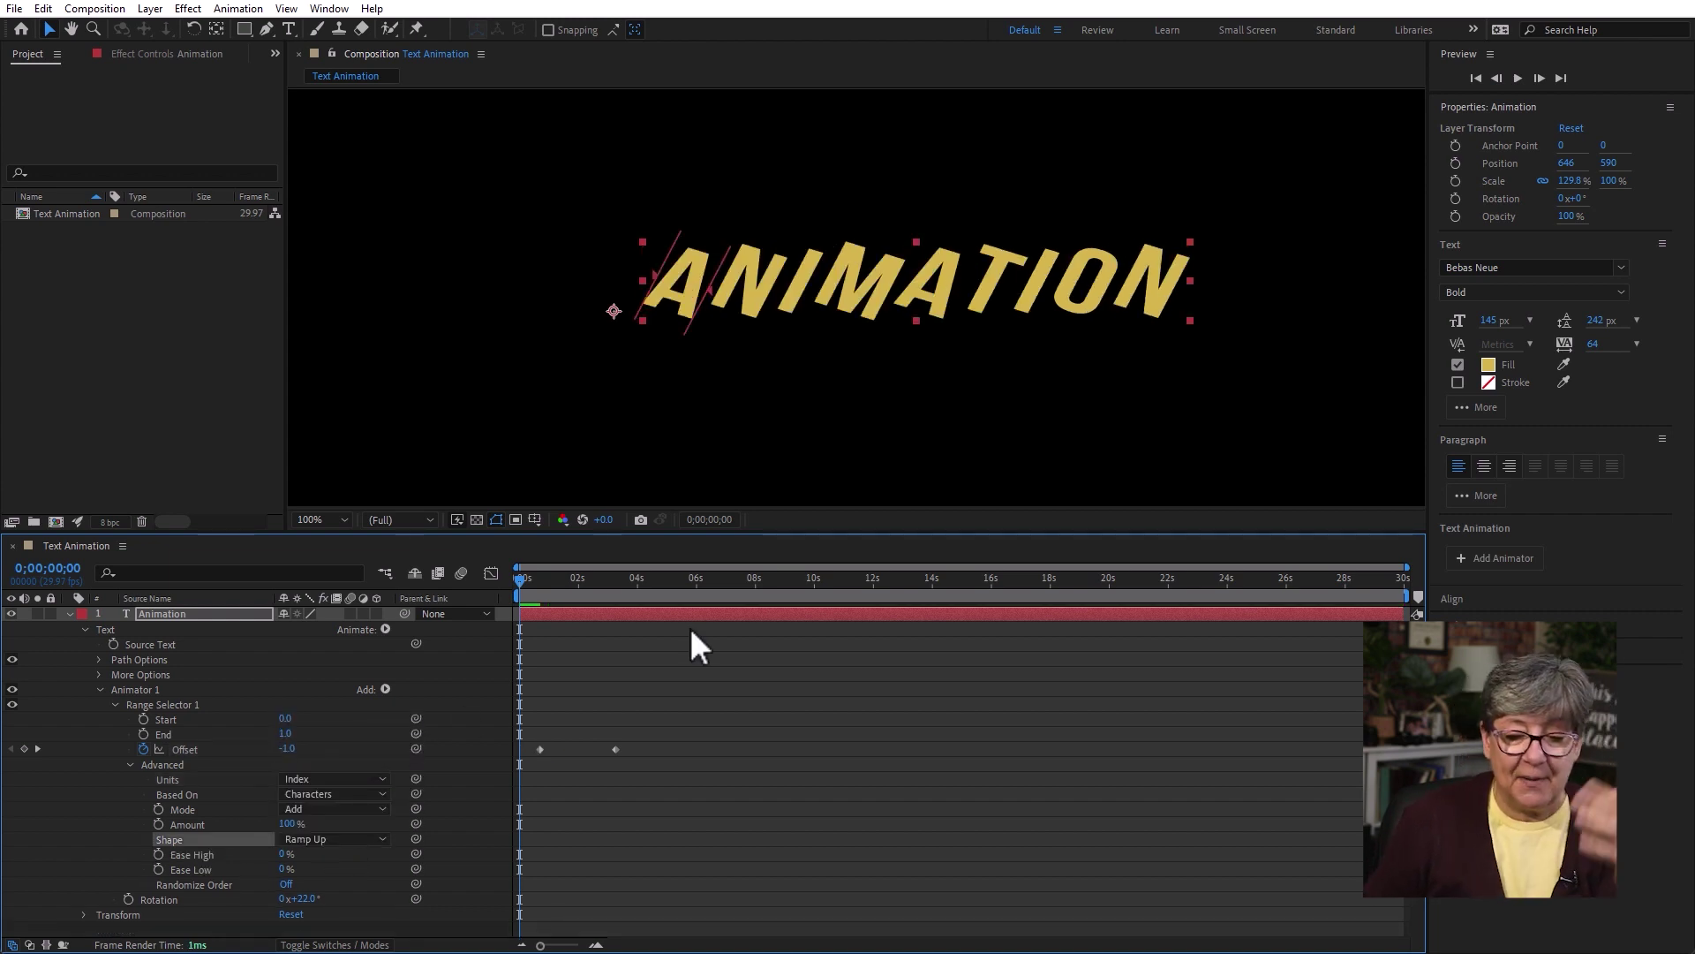
pyautogui.press('space')
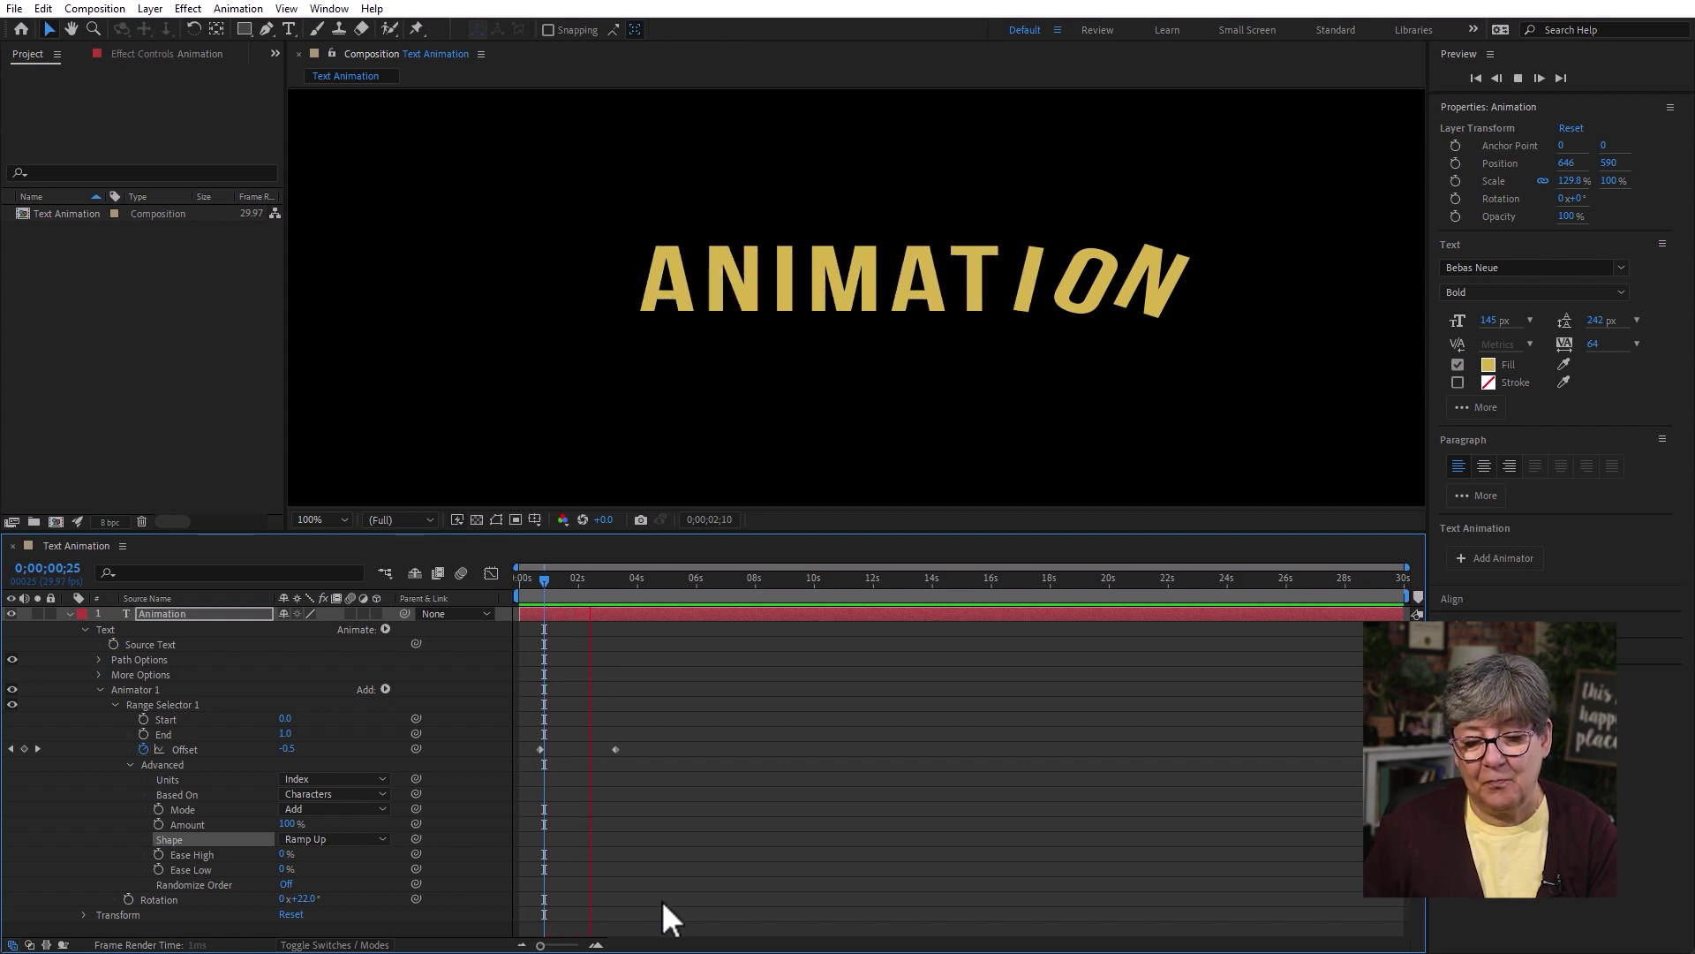
pyautogui.press('space')
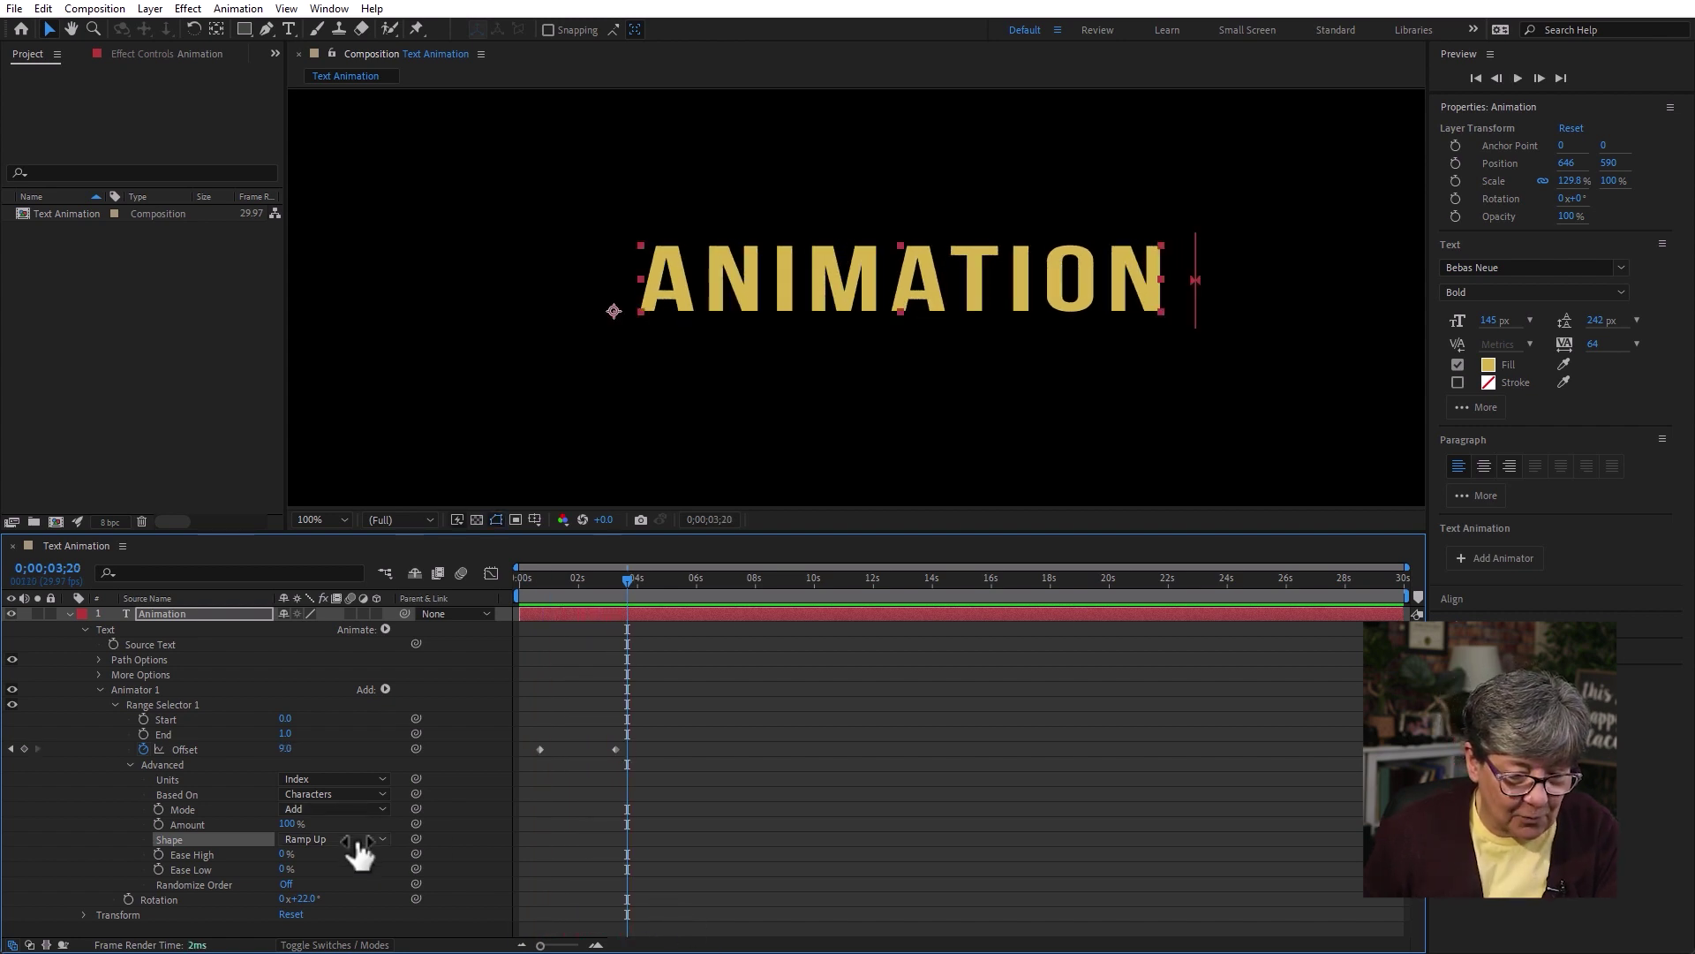
# Change the Range Selector's Shape to Ramp Down and preview the animation from before the first Offset keyframe
pyautogui.click(358, 836)
pyautogui.click(354, 762)
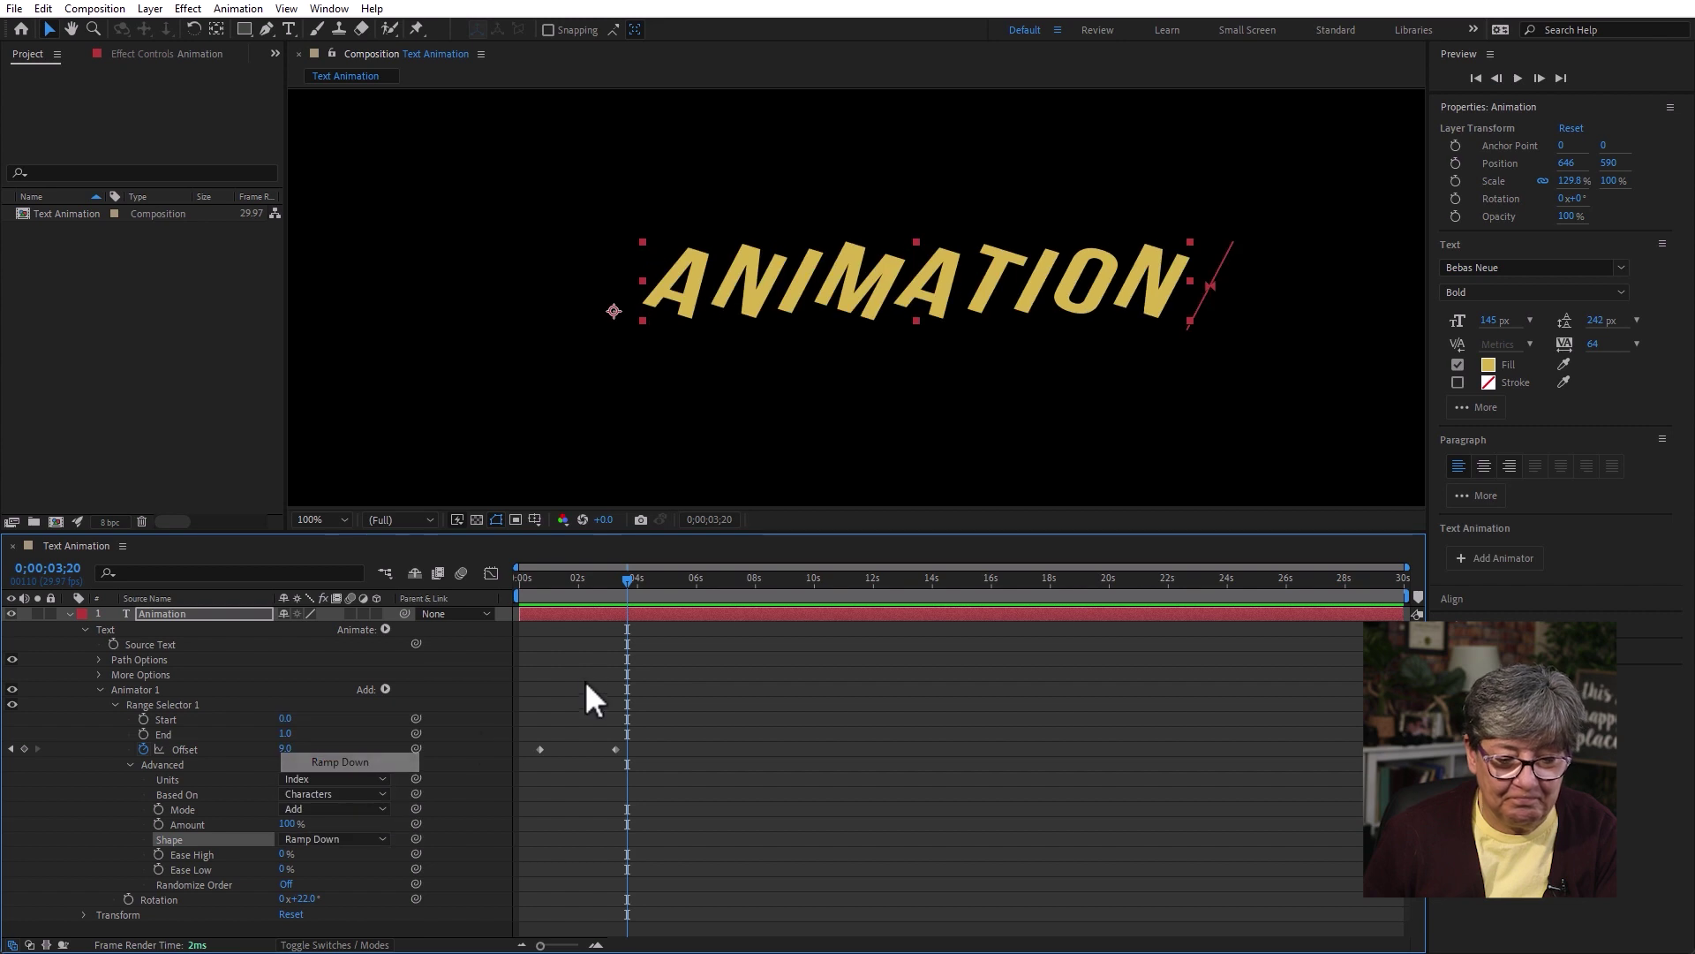
pyautogui.click(532, 583)
pyautogui.press('space')
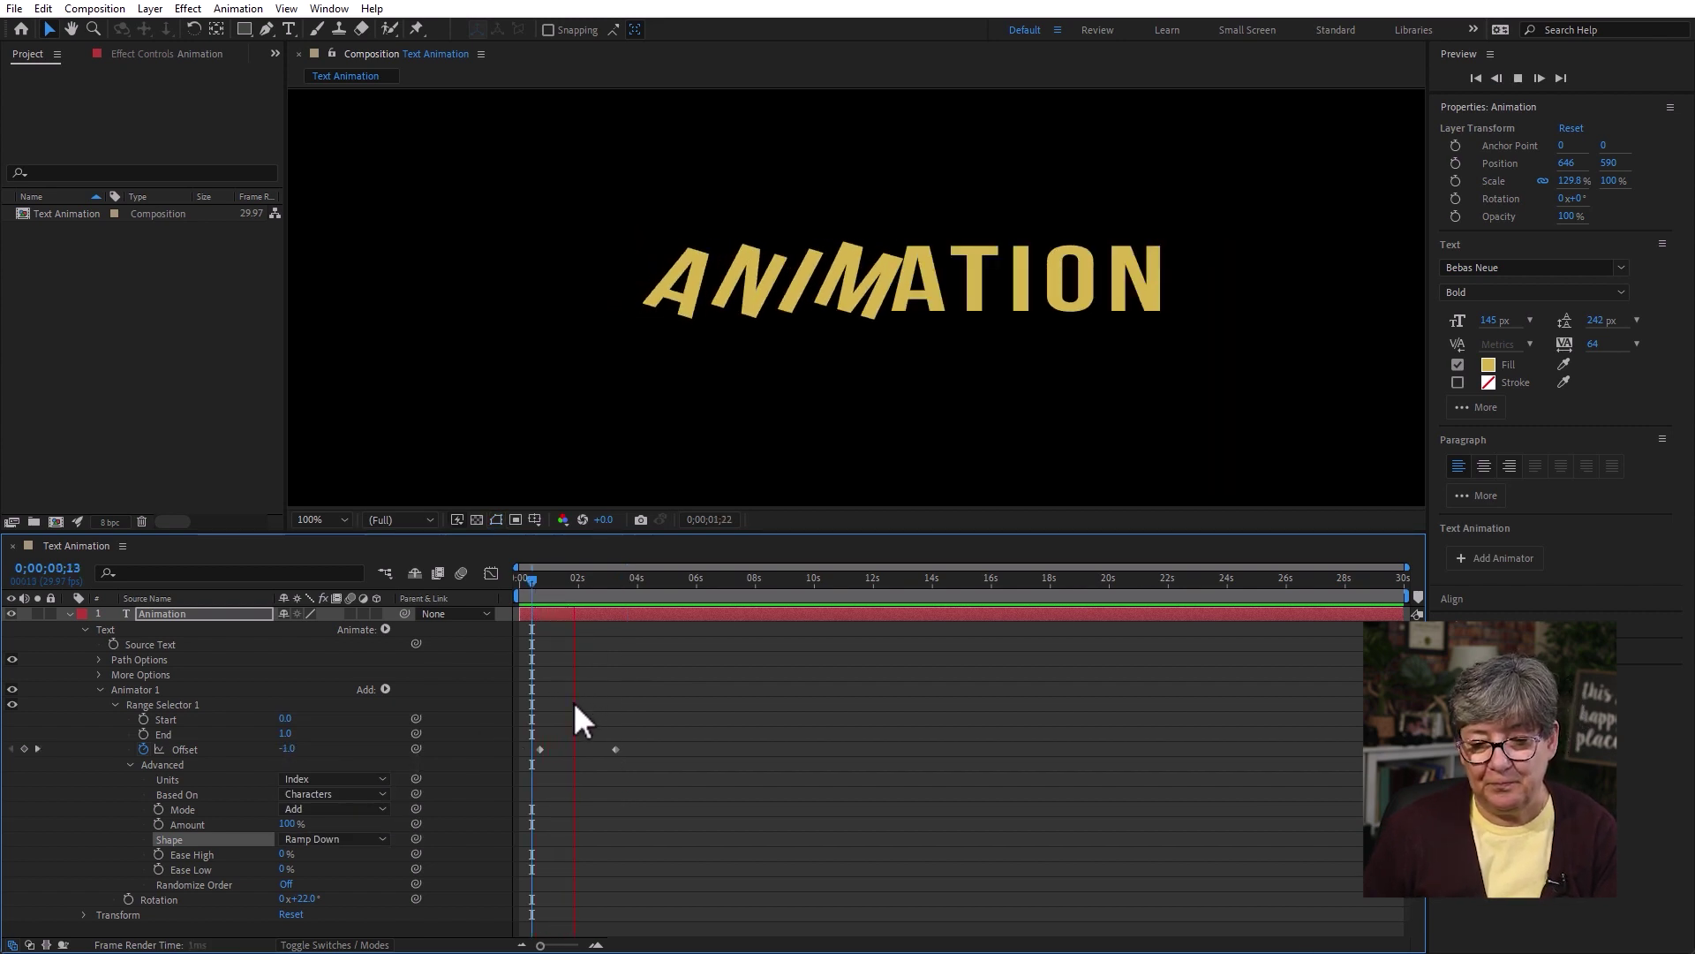
pyautogui.press('space')
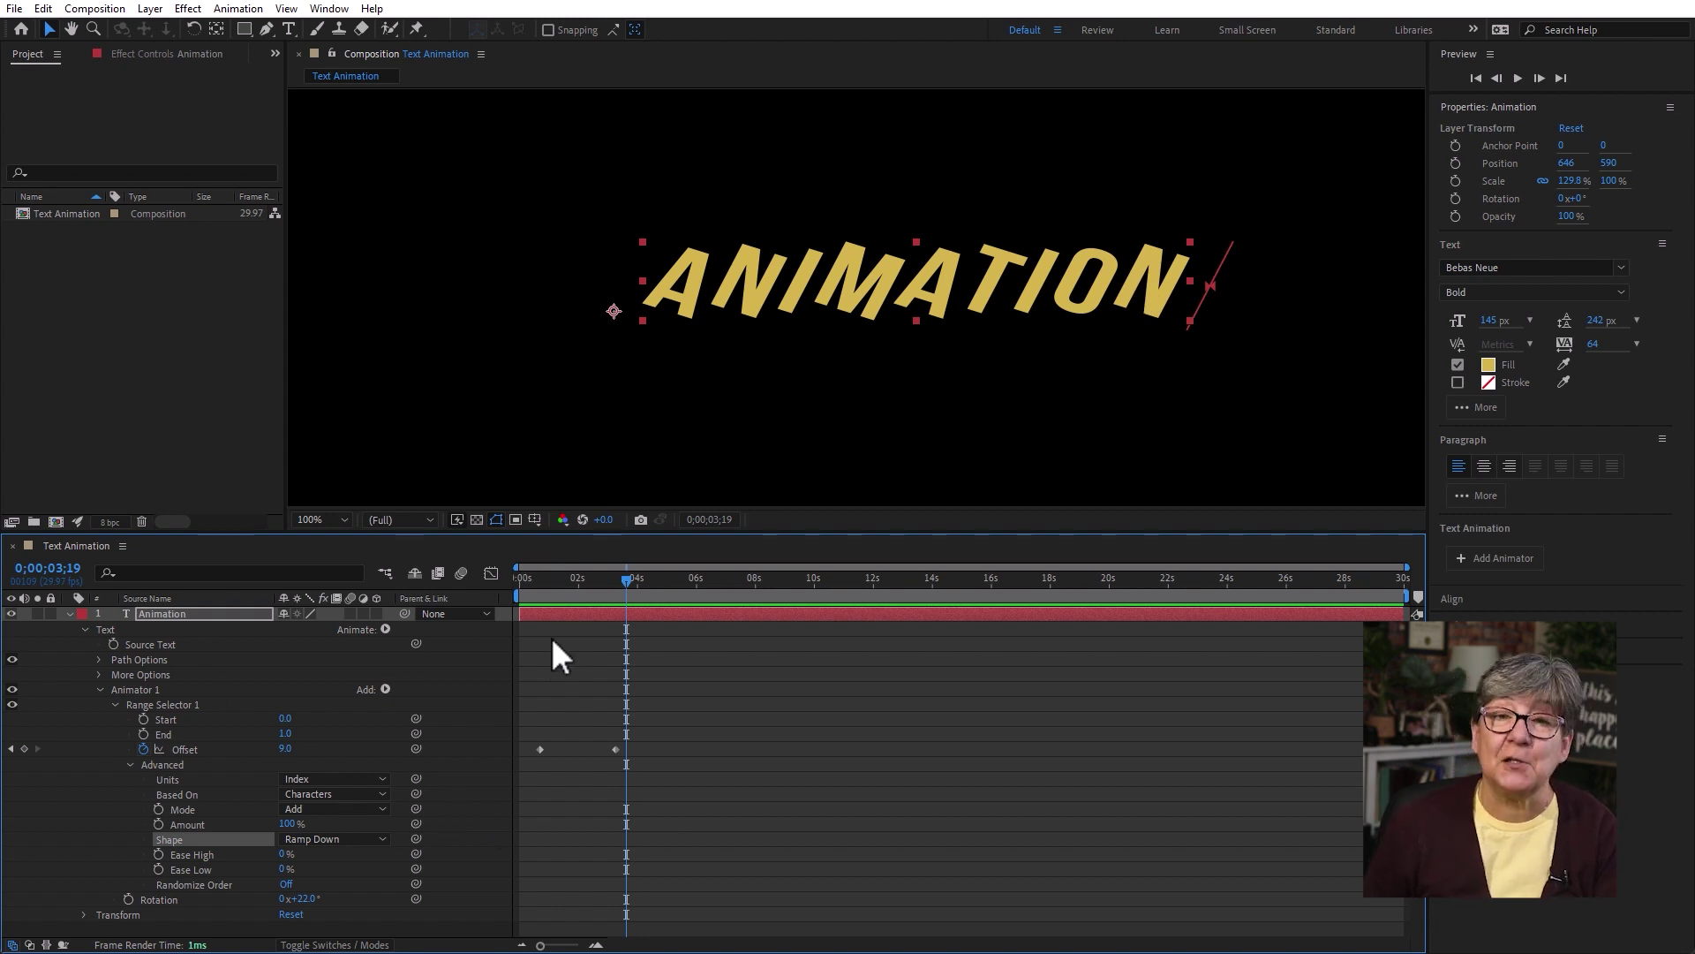
# Change the Range Selector's Shape to Triangle and preview the animation from near the start
pyautogui.click(353, 835)
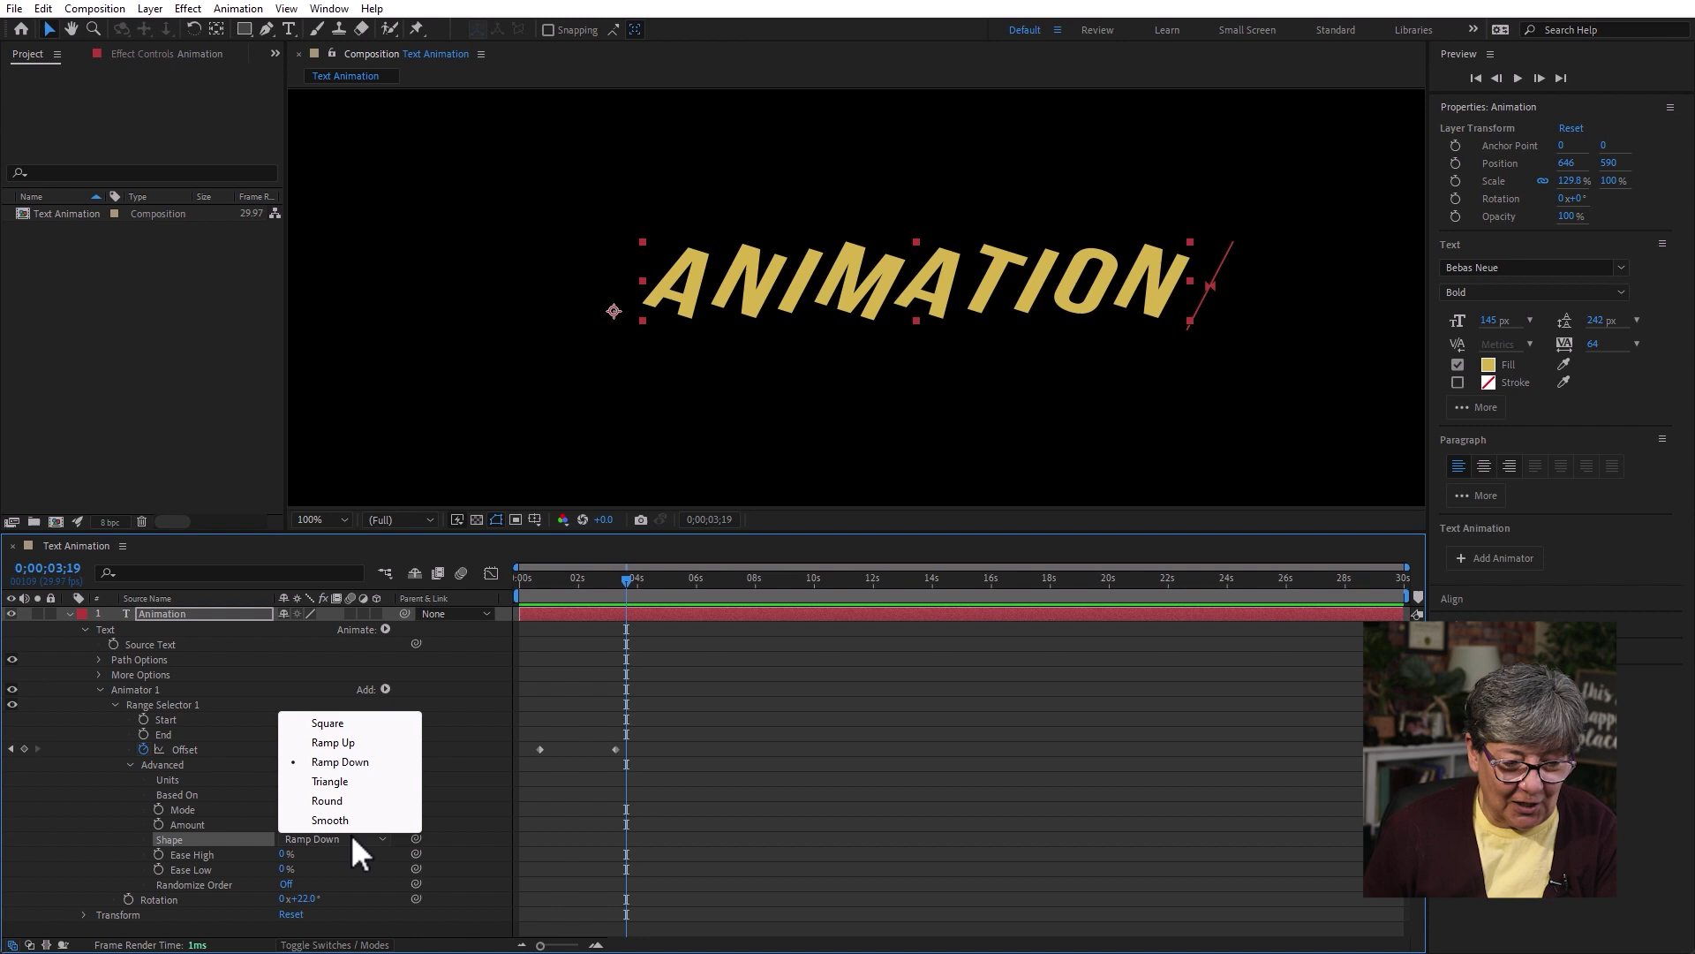
pyautogui.click(351, 780)
pyautogui.click(537, 576)
pyautogui.press('space')
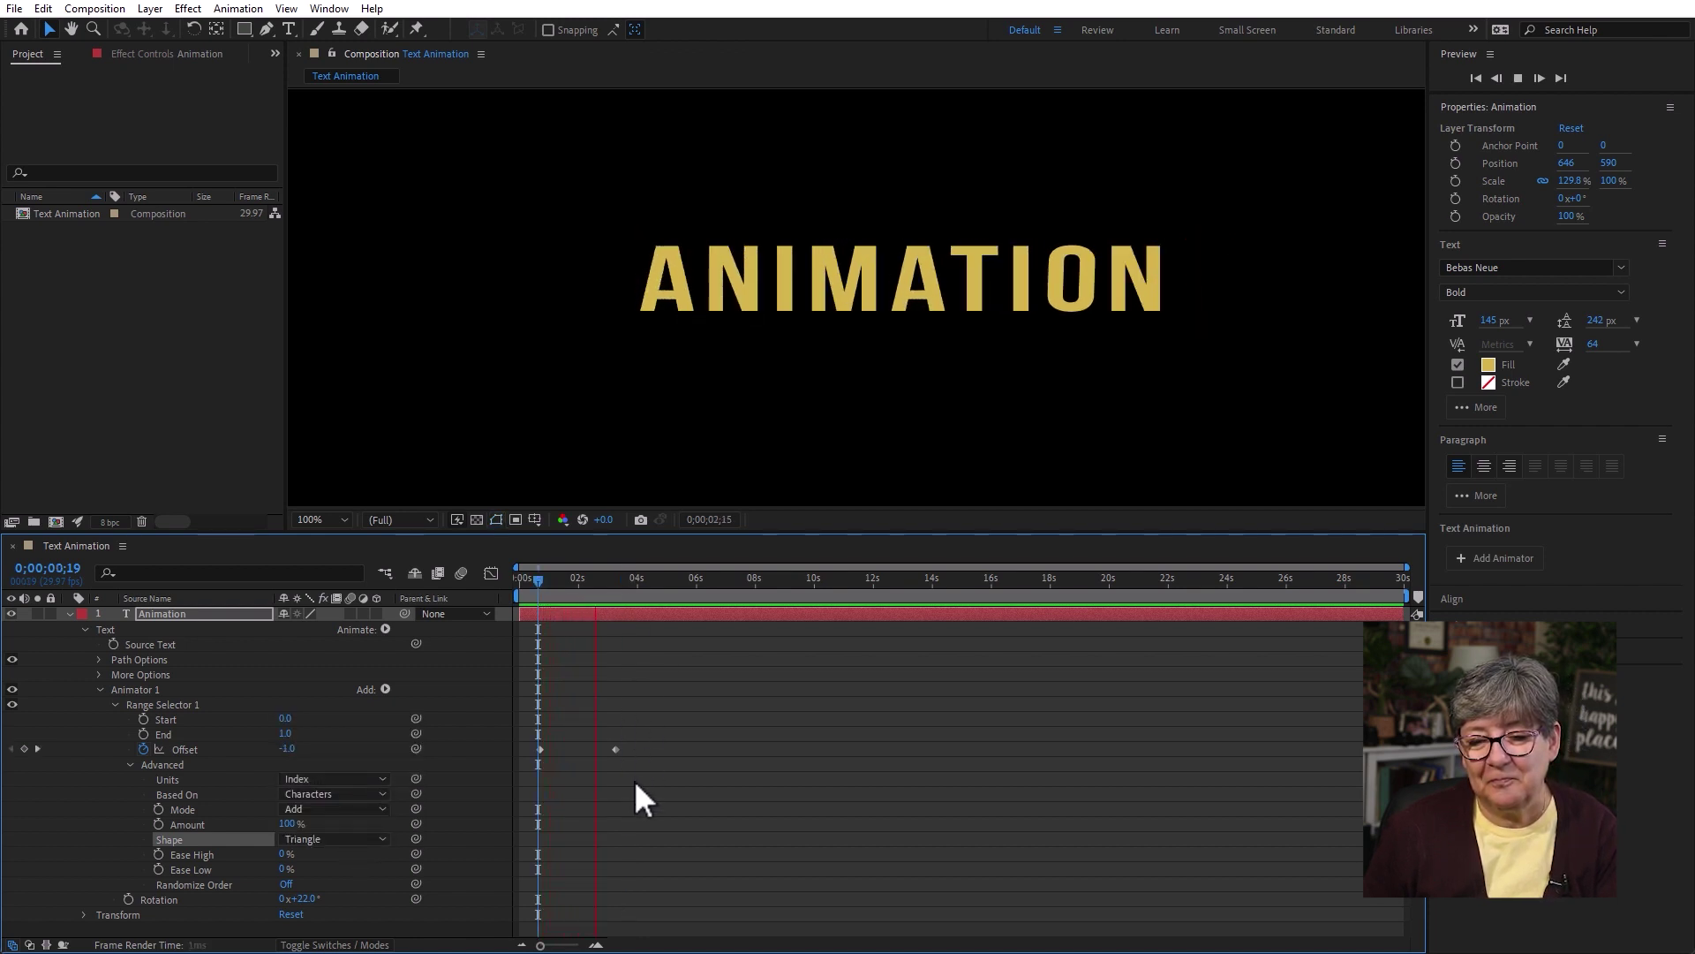
pyautogui.press('space')
# Change the Range Selector's Shape to Round and preview the letter rotation from near the start
pyautogui.click(344, 840)
pyautogui.click(352, 803)
pyautogui.click(530, 581)
pyautogui.press('space')
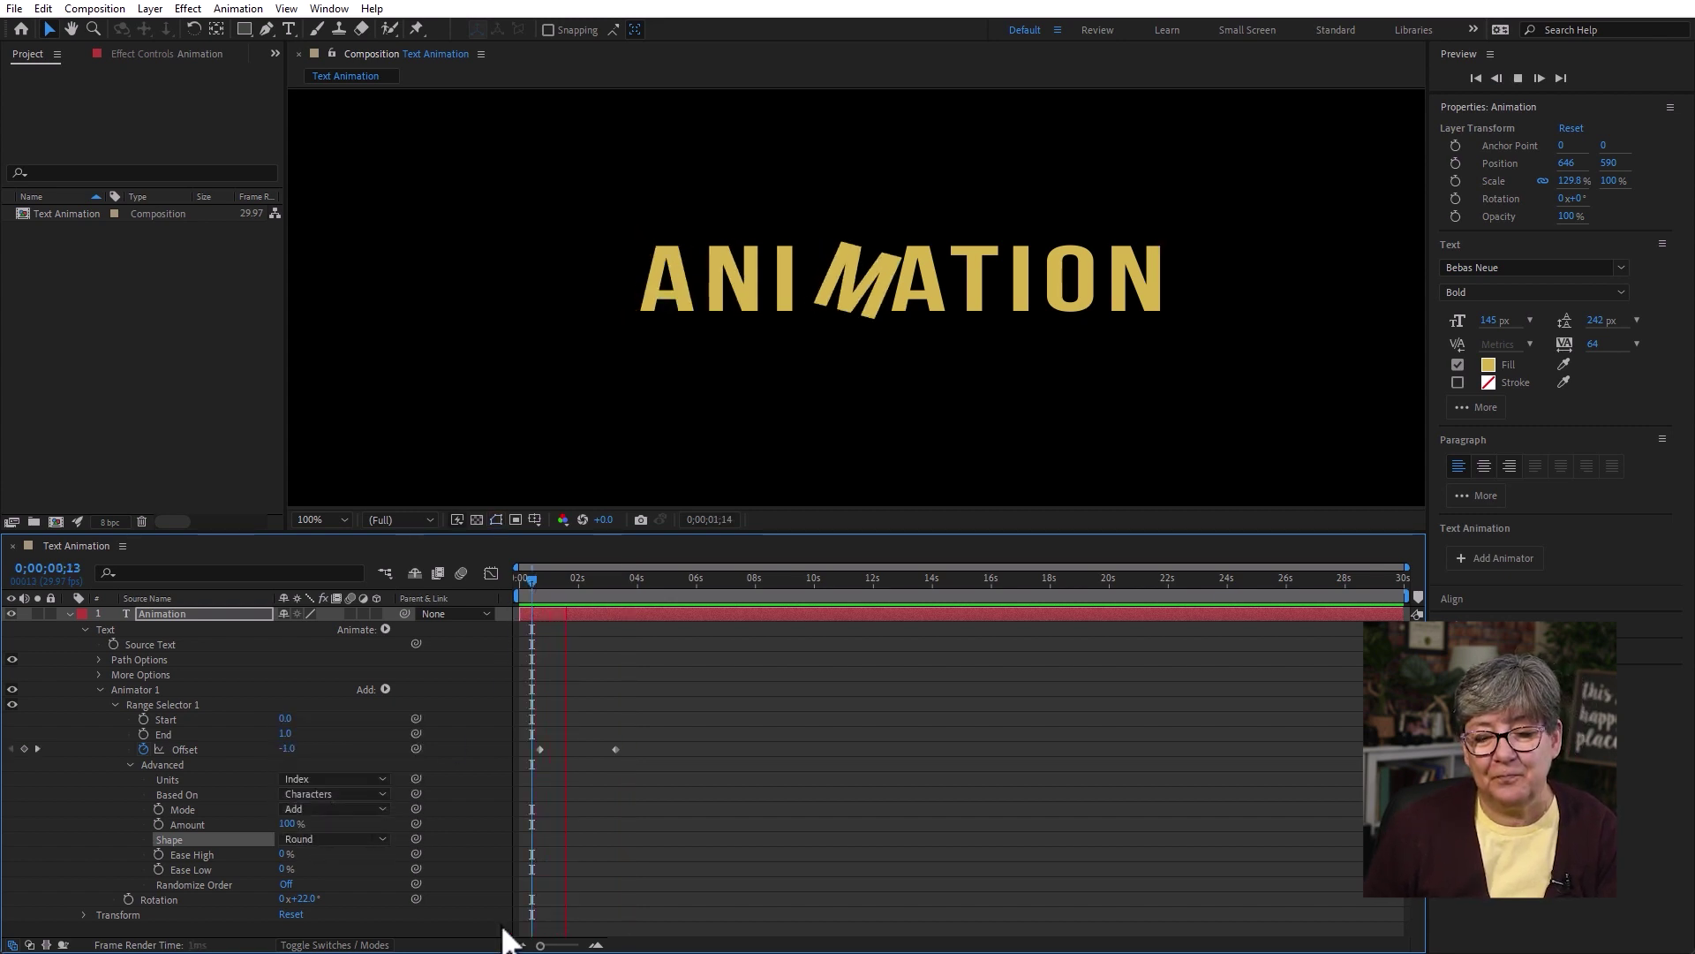
pyautogui.press('space')
# Change the Range Selector's Shape to Smooth and preview the letter rotation from just before the first Offset keyframe
pyautogui.click(334, 839)
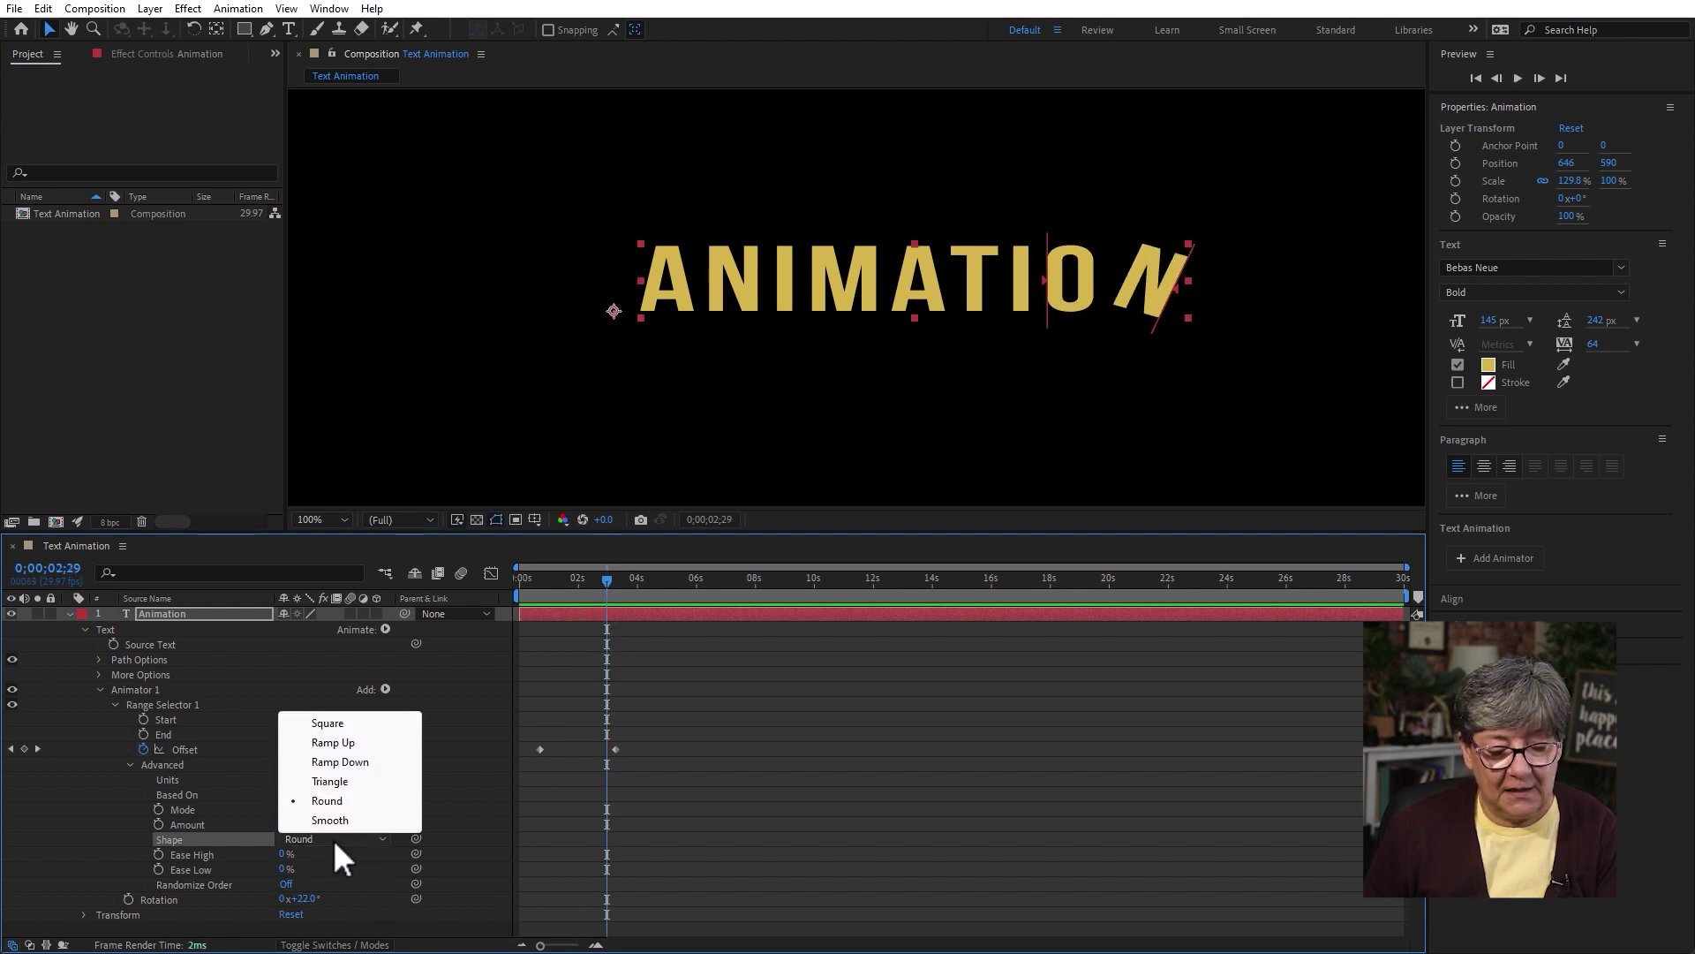
pyautogui.click(353, 803)
pyautogui.click(346, 844)
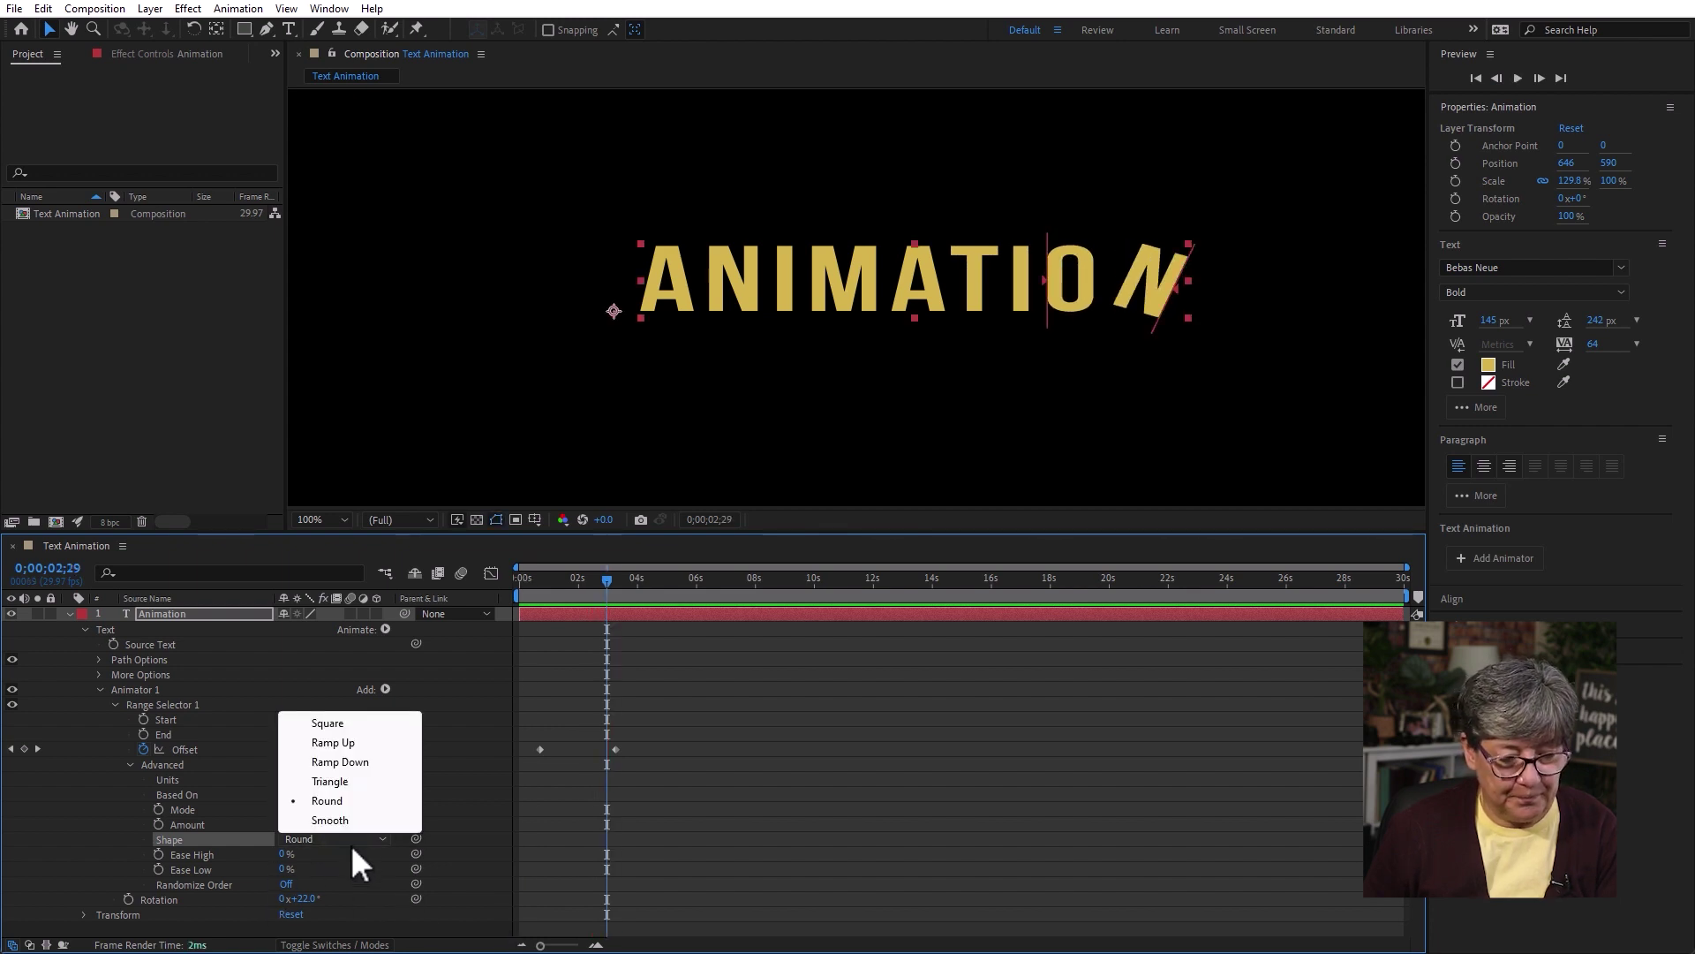
pyautogui.click(350, 819)
pyautogui.click(538, 583)
pyautogui.press('space')
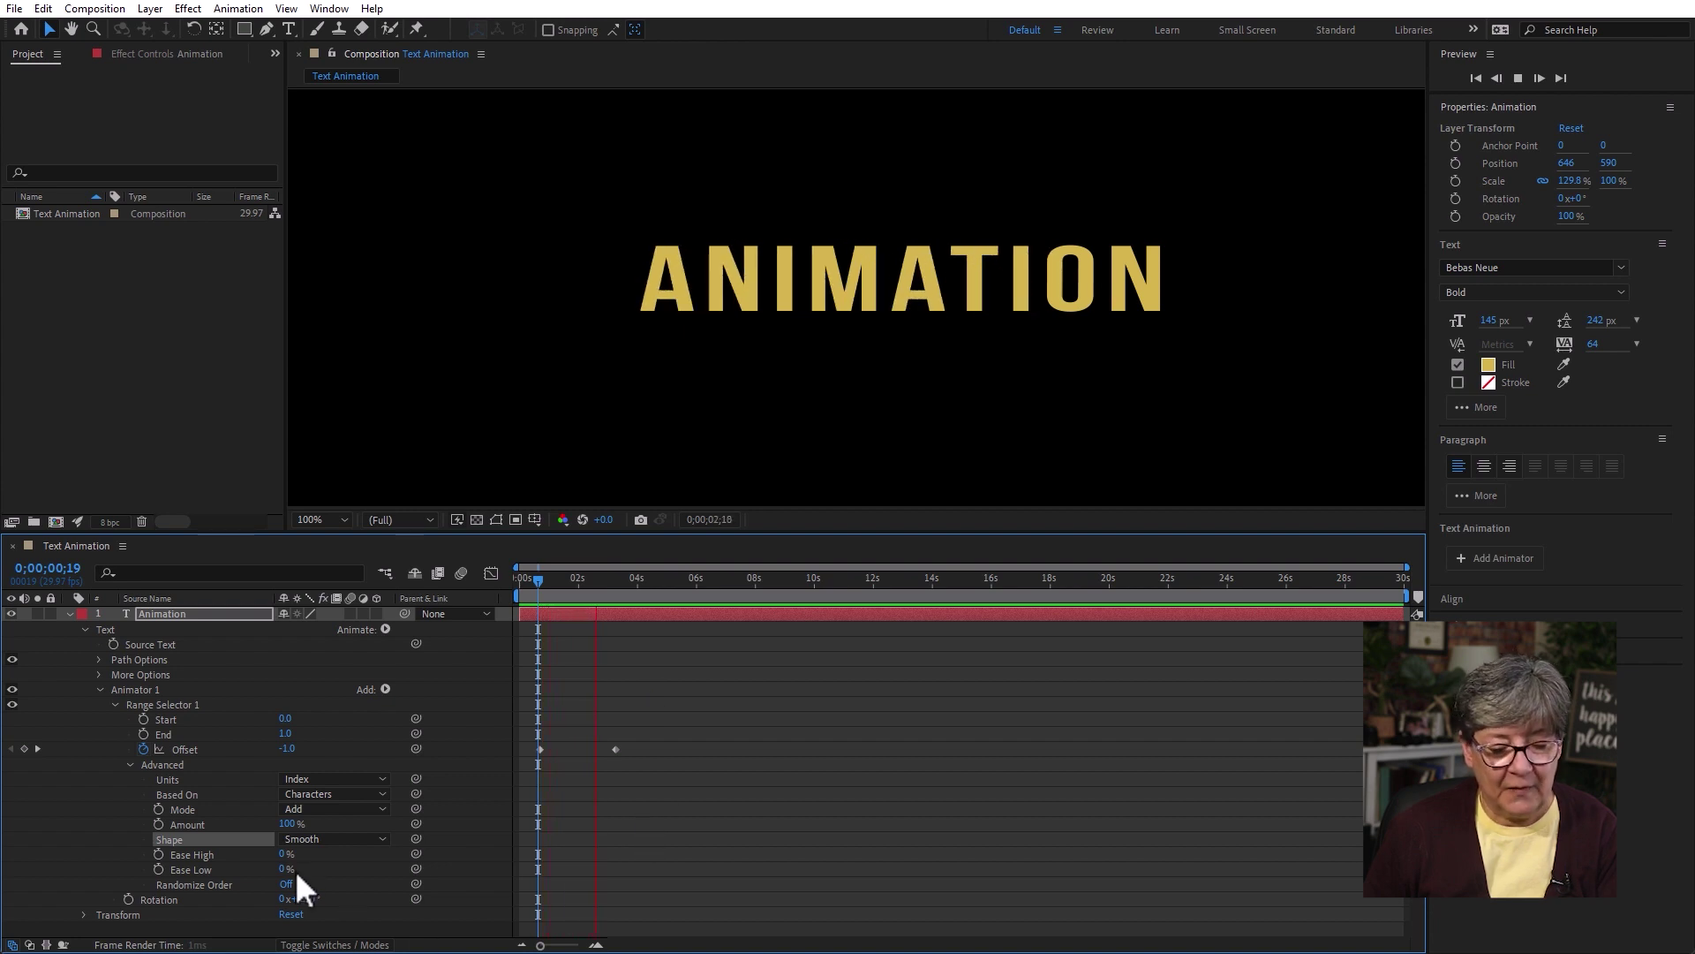
pyautogui.press('space')
# Set the Range Selector's Ease High to 91% and Ease Low to 43%, and preview the eased rotation
pyautogui.moveTo(282, 854)
pyautogui.mouseDown()
pyautogui.moveTo(318, 853)
pyautogui.moveTo(287, 868)
pyautogui.mouseUp()
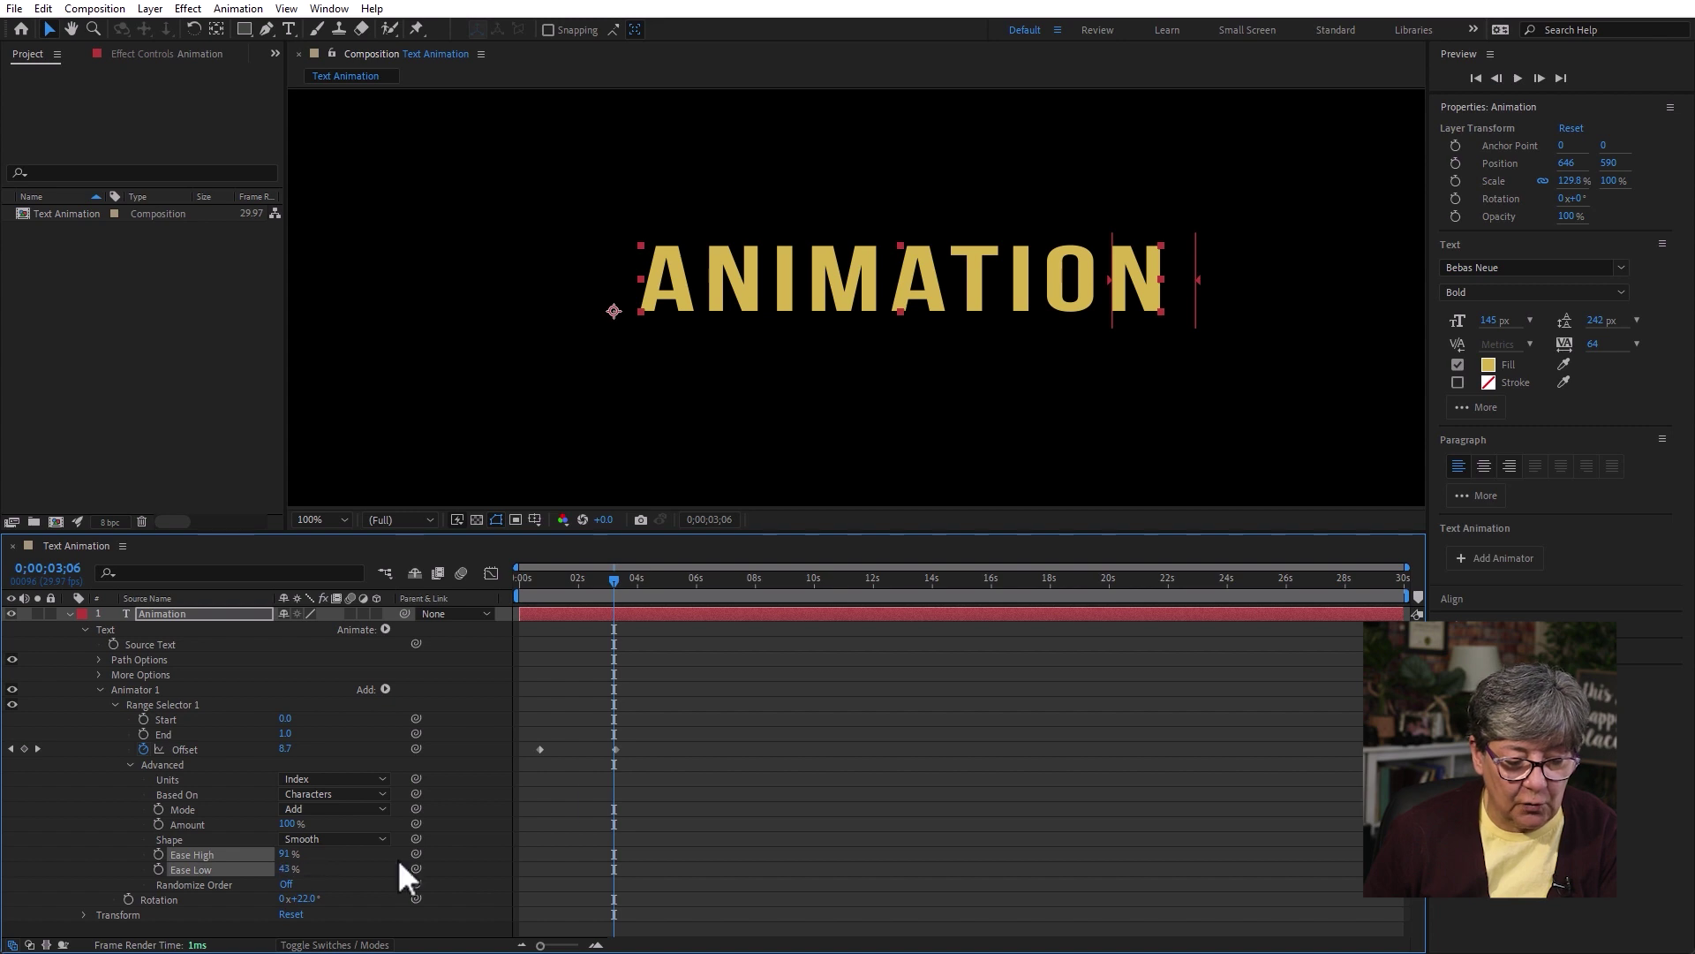
pyautogui.click(530, 581)
pyautogui.press('space')
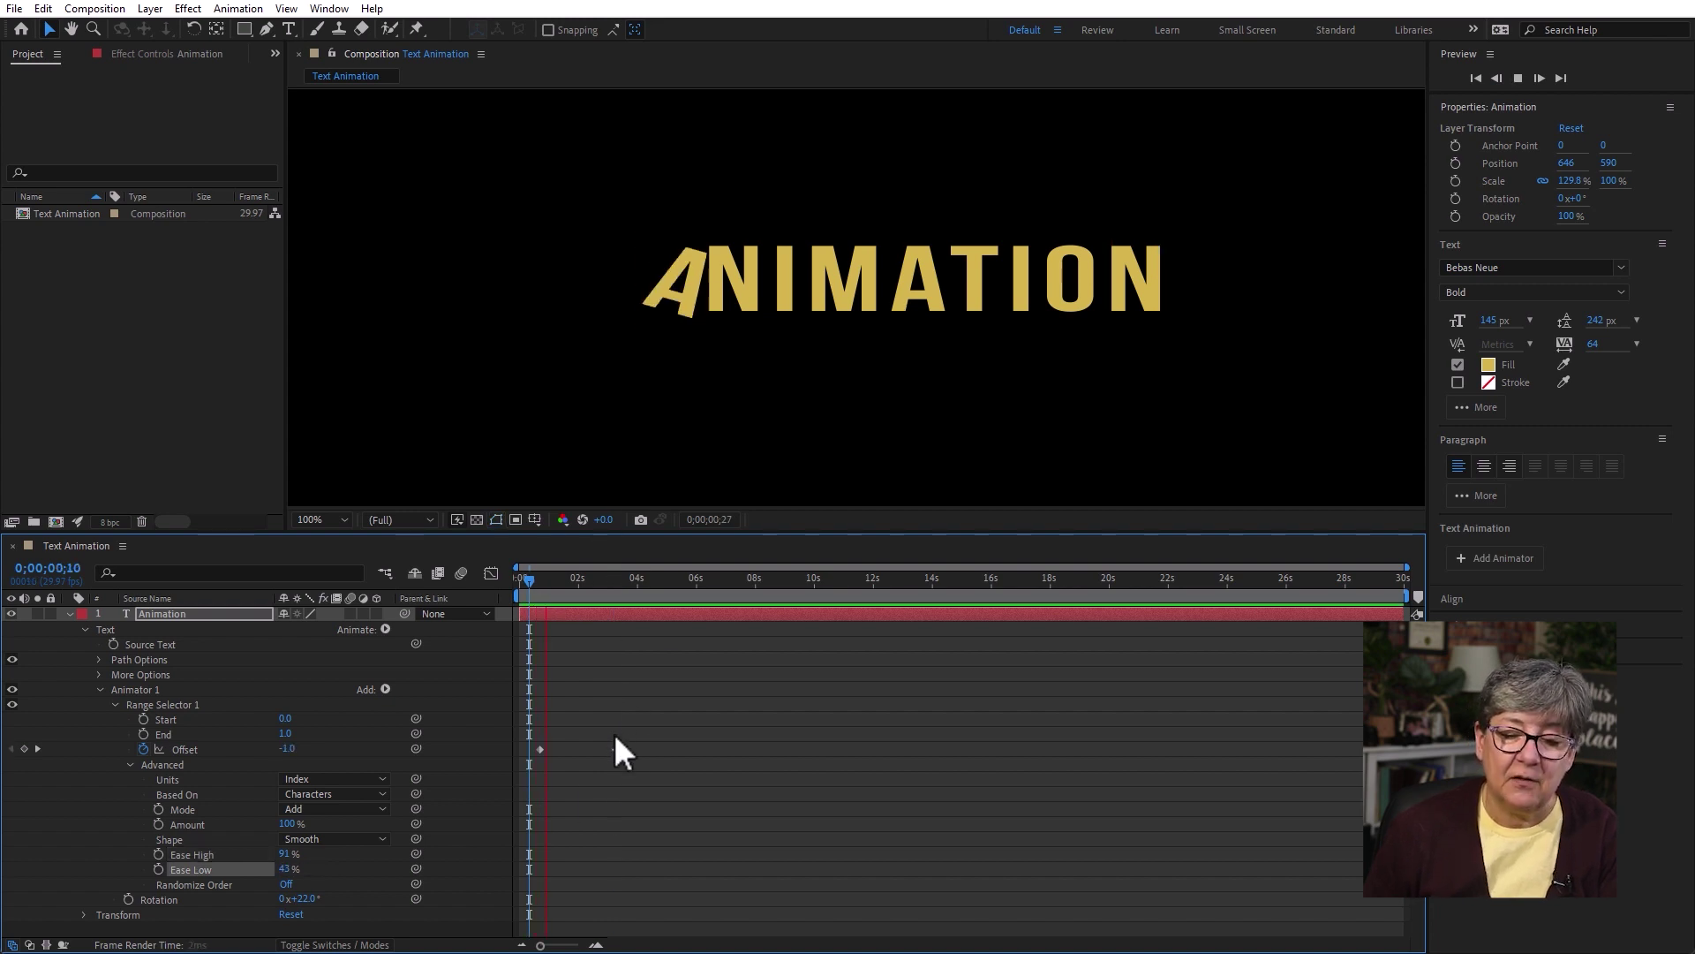
# Turn on Randomize Order for the Range Selector, preview it, and set Random Seed to 21
pyautogui.click(286, 884)
pyautogui.click(534, 579)
pyautogui.press('space')
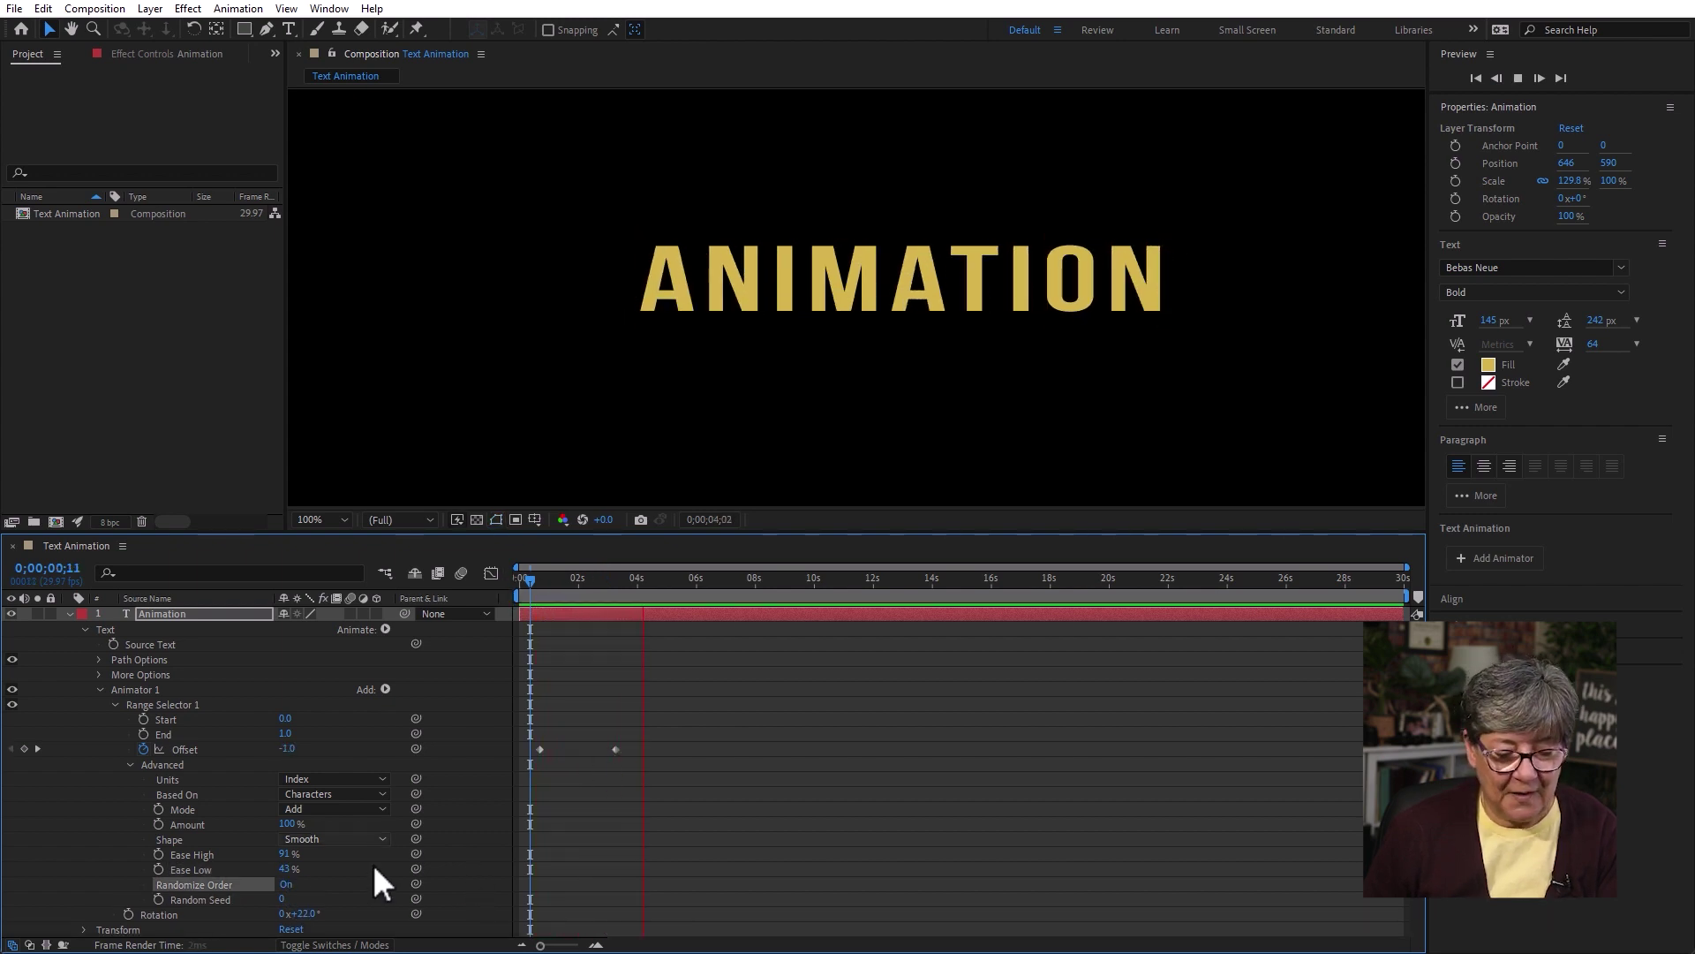
pyautogui.press('space')
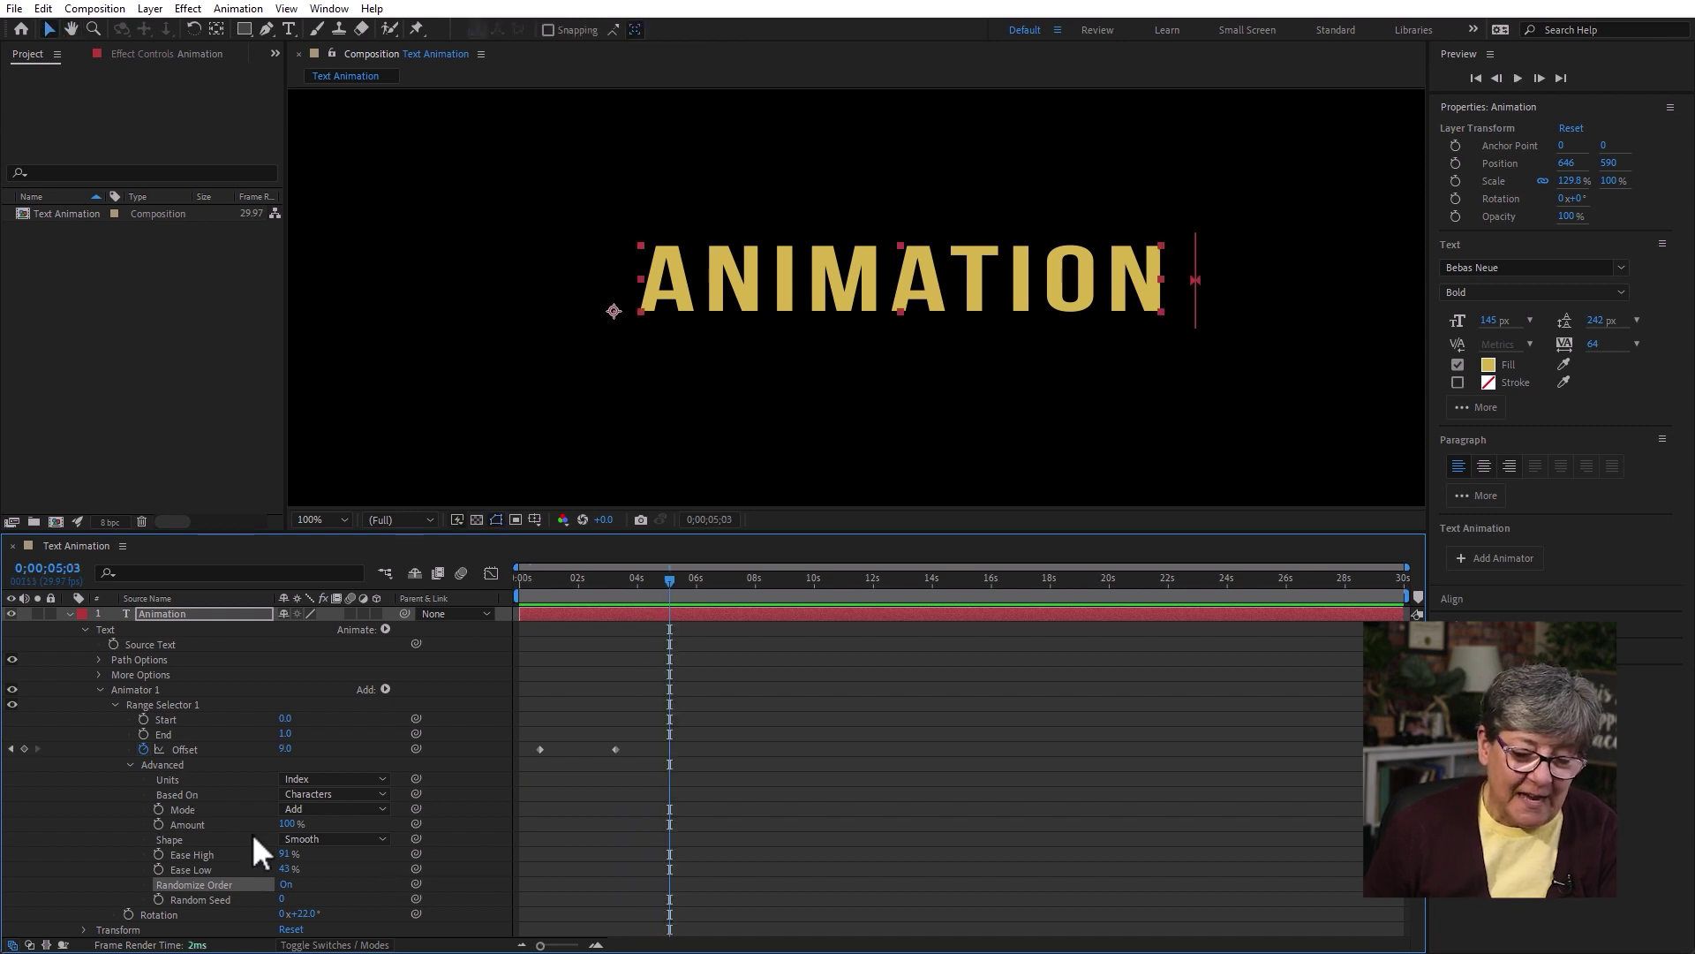
pyautogui.moveTo(284, 899); pyautogui.dragTo(551, 879)
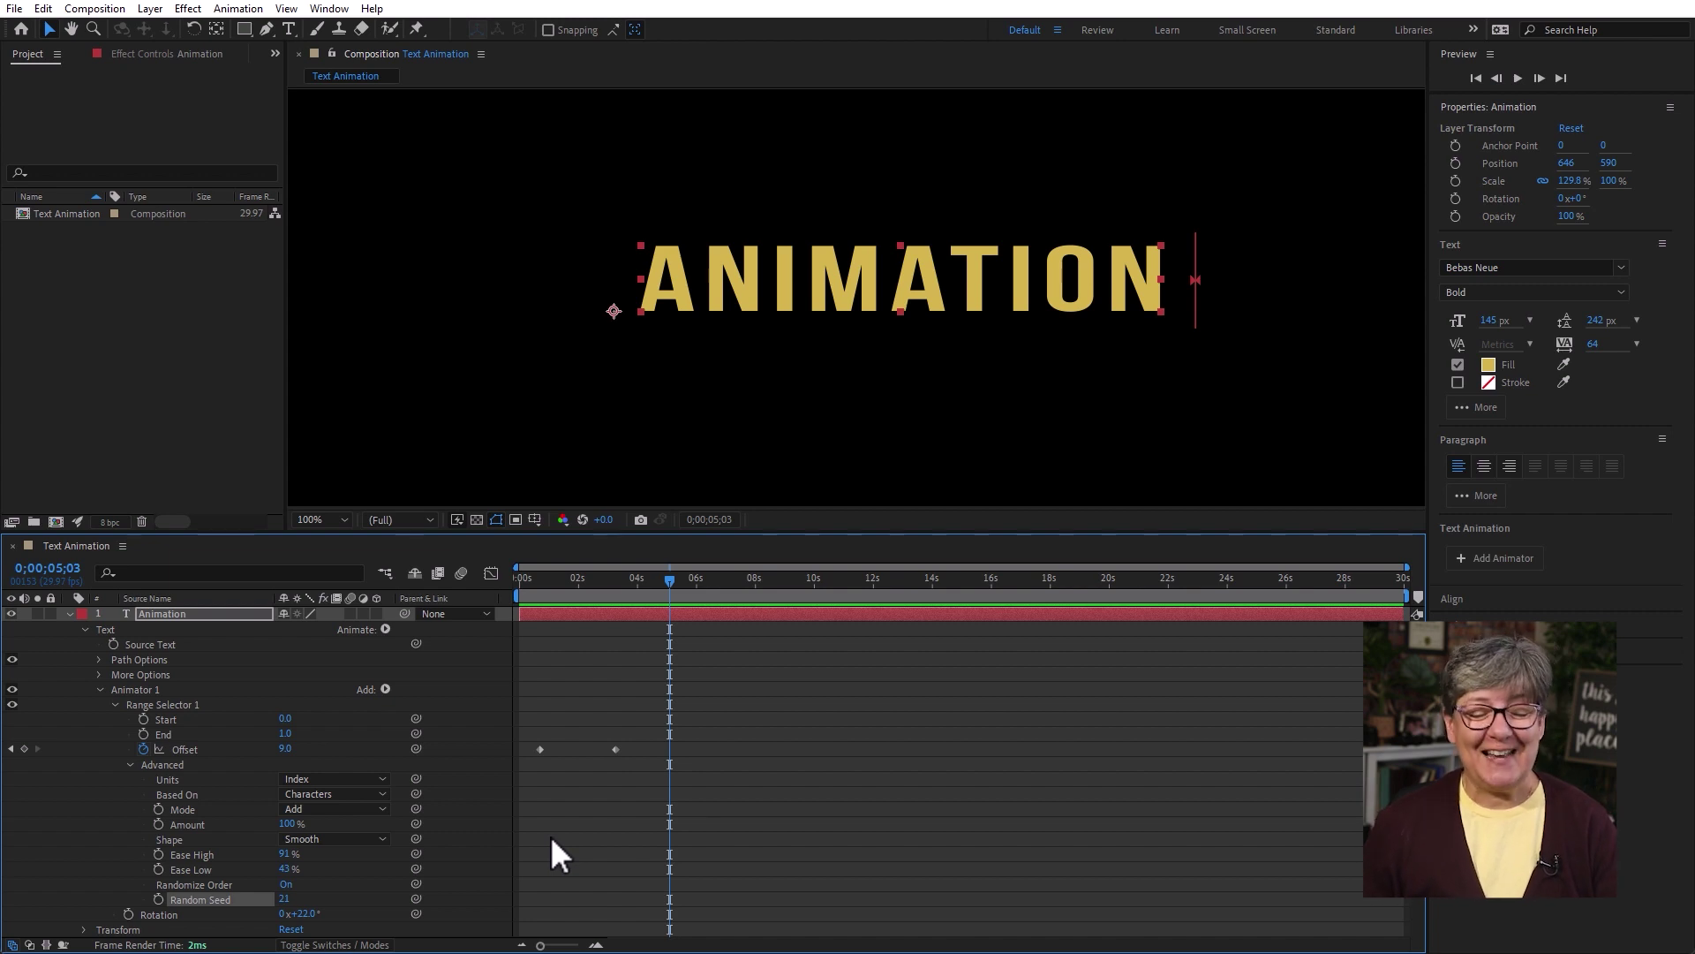
# Delete Animator 1 from the Animation text layer and deselect everything
pyautogui.click(156, 689)
pyautogui.press('Delete')
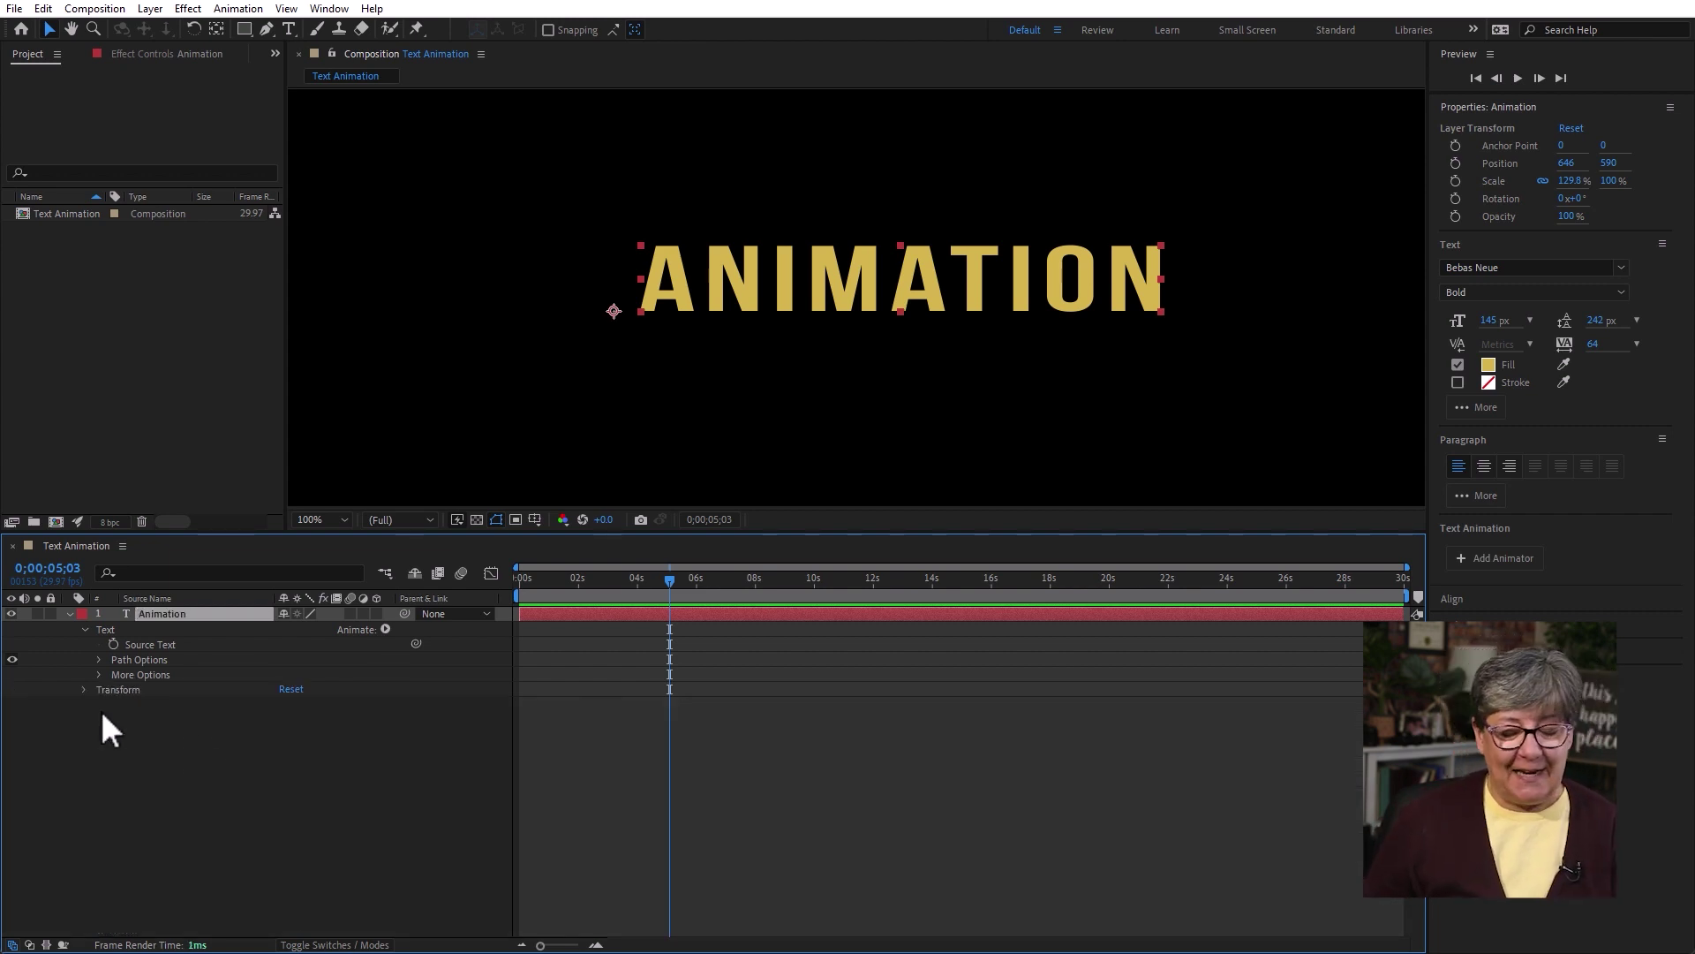
pyautogui.press('F2')
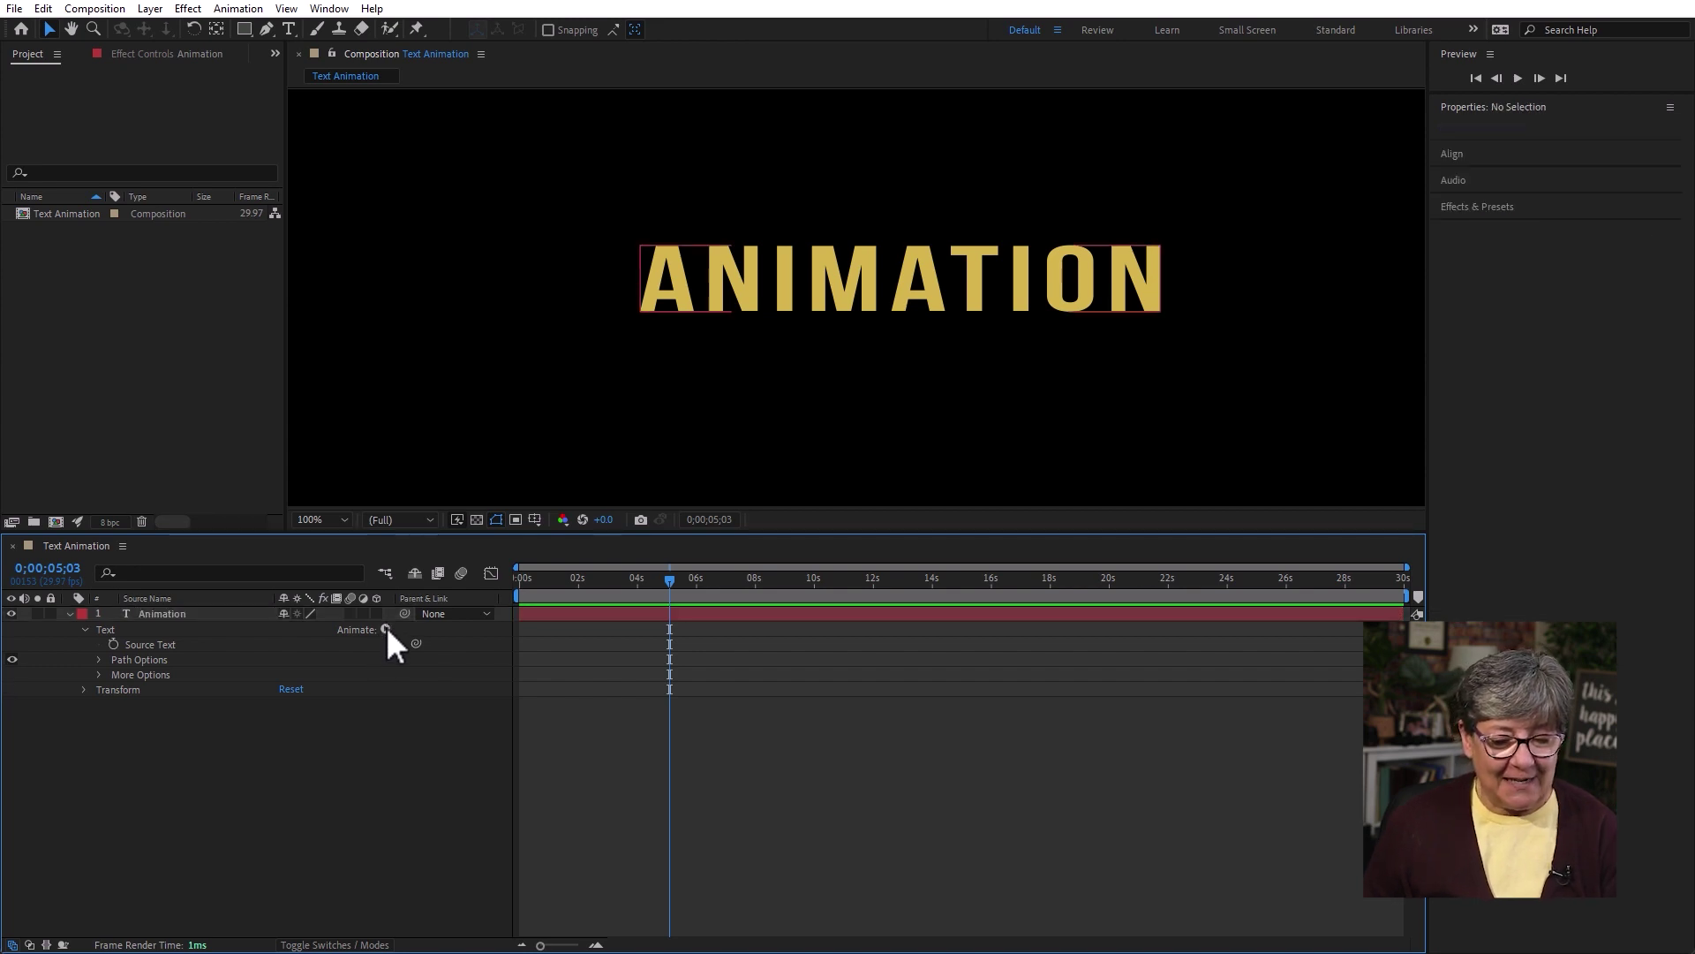
# Add an All Transform Properties animator with Anchor Point 0,13, Position -21,-4, Scale 81%, Skew 16, Skew Axis -43°, Rotation -19° and Opacity 0%
pyautogui.click(385, 628)
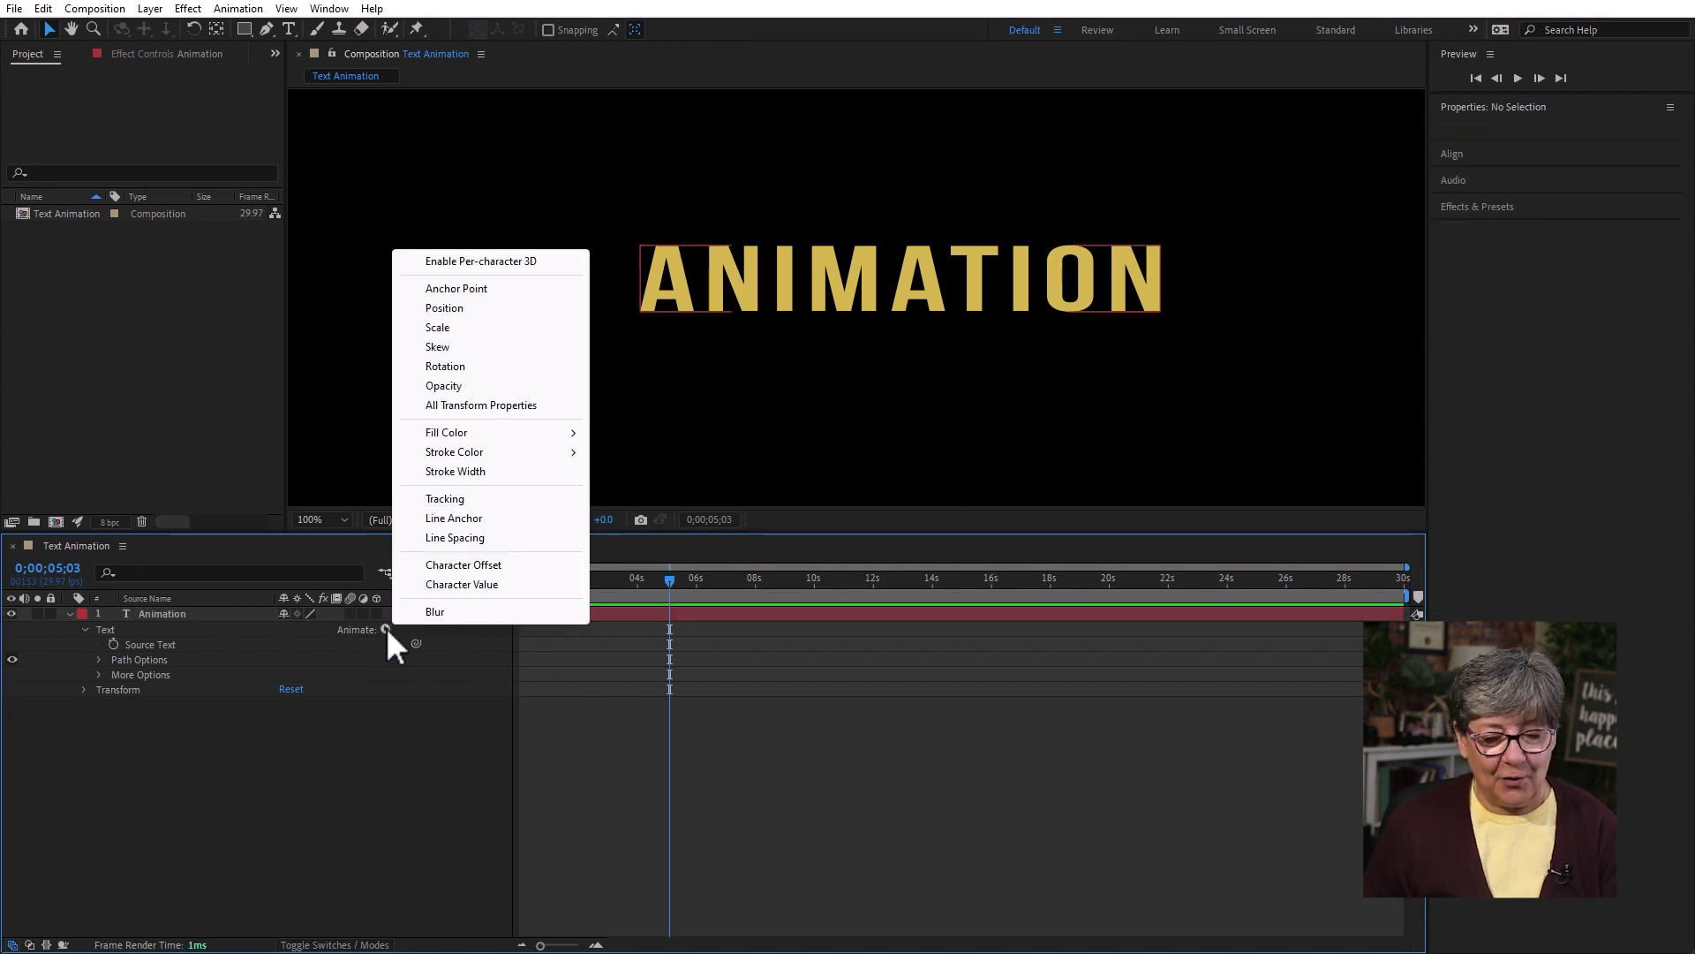
pyautogui.click(521, 408)
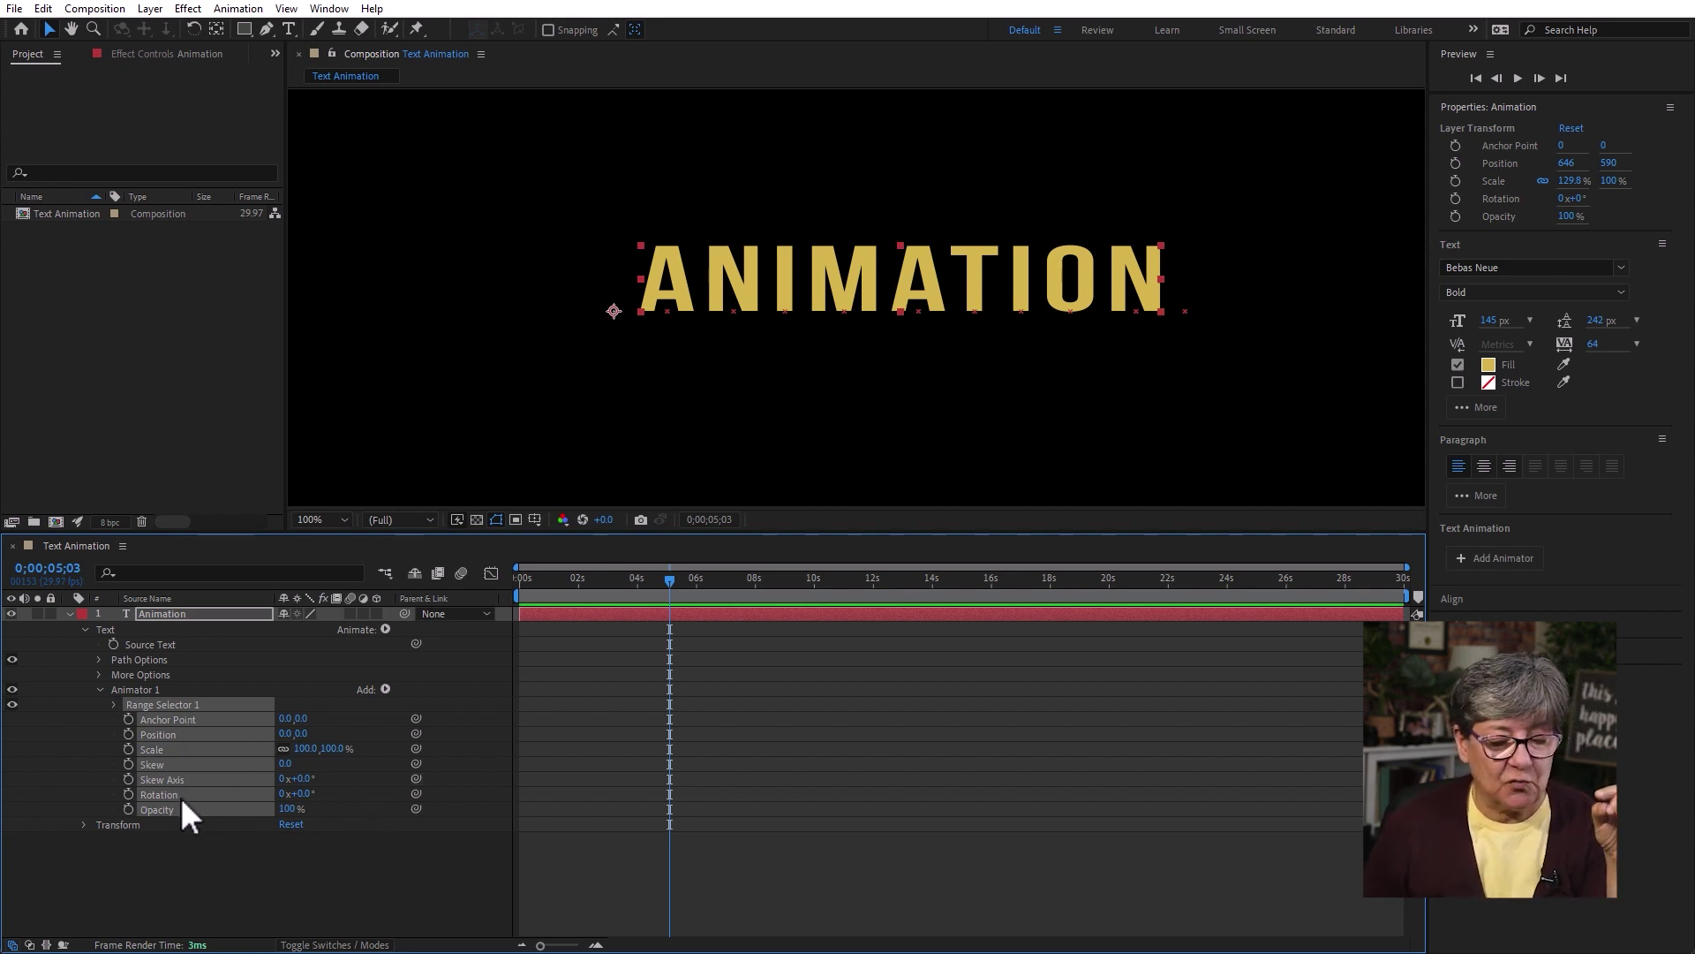
pyautogui.moveTo(302, 718); pyautogui.dragTo(265, 816)
pyautogui.click(378, 891)
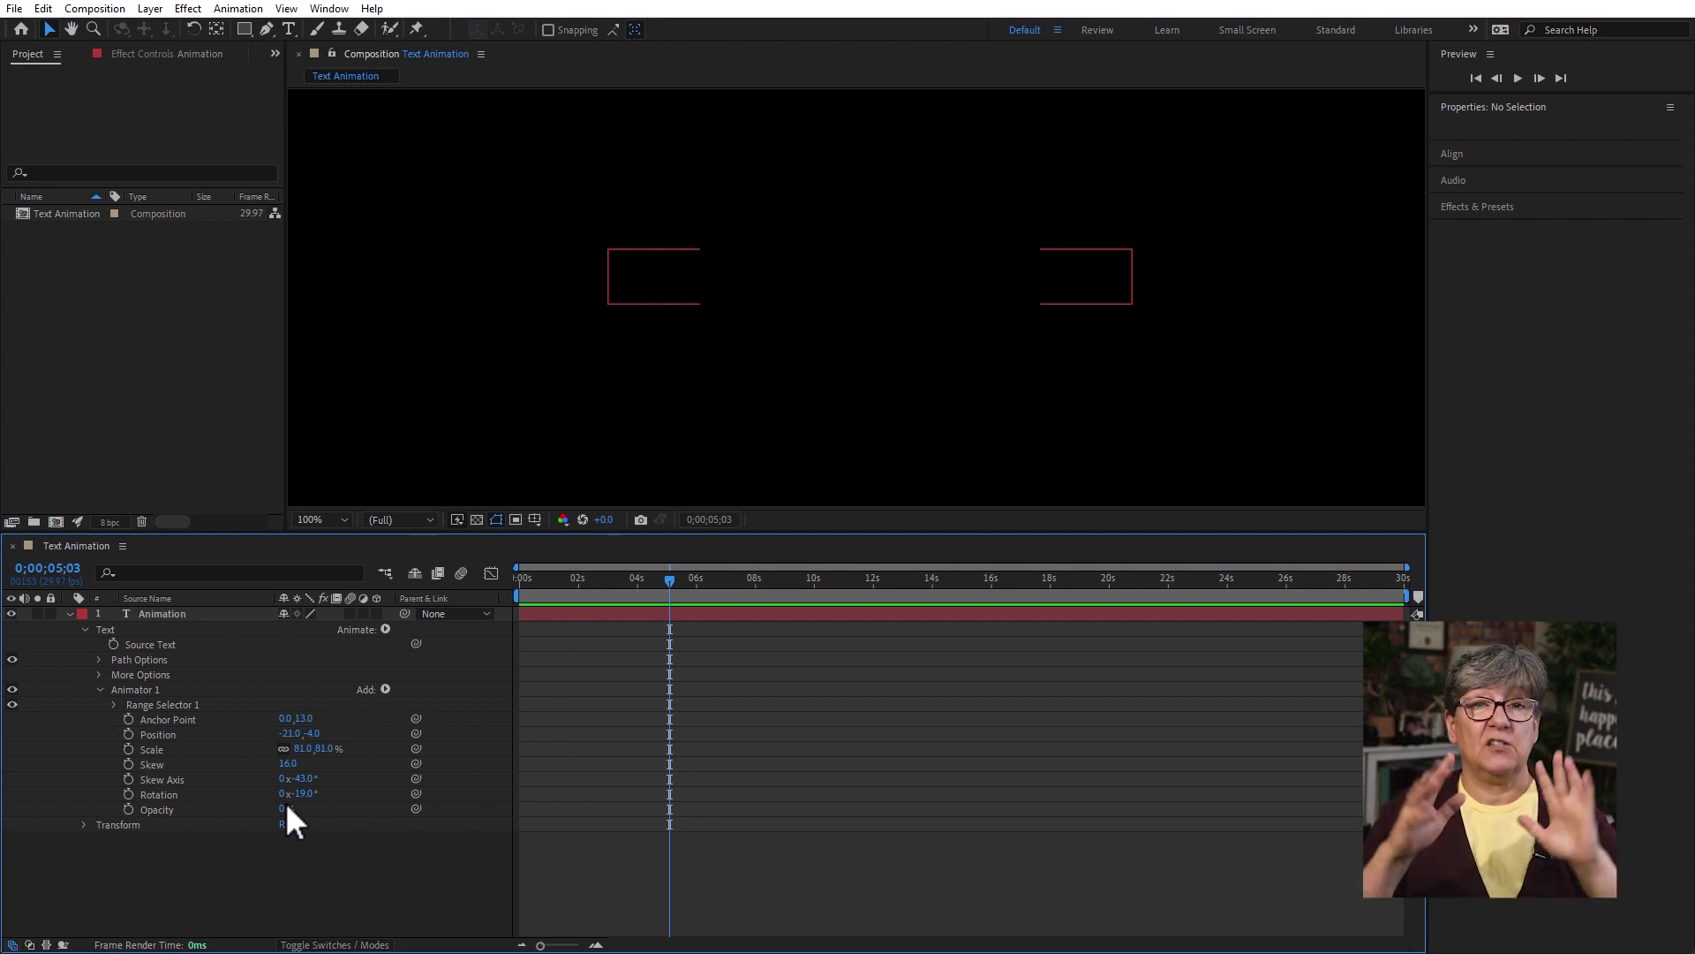
# Add a Wiggly selector to Animator 1 and preview the wiggling letters from the start of the composition
pyautogui.click(384, 689)
pyautogui.moveTo(437, 713)
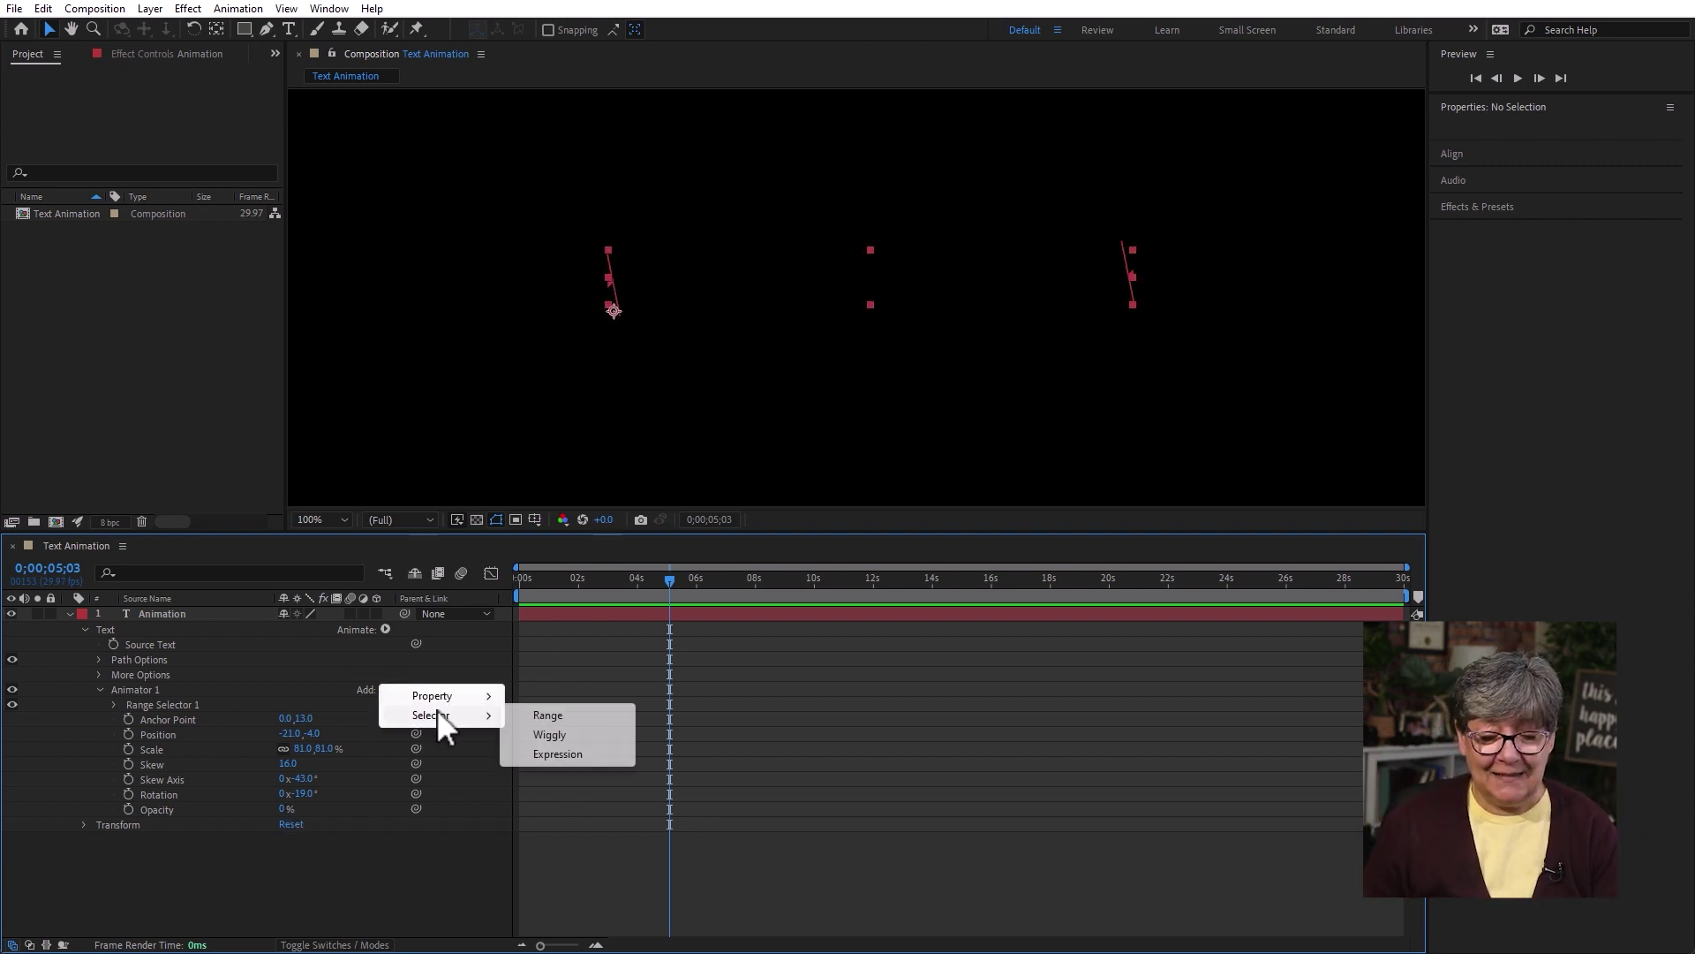
pyautogui.click(596, 734)
pyautogui.press('Home')
pyautogui.press('space')
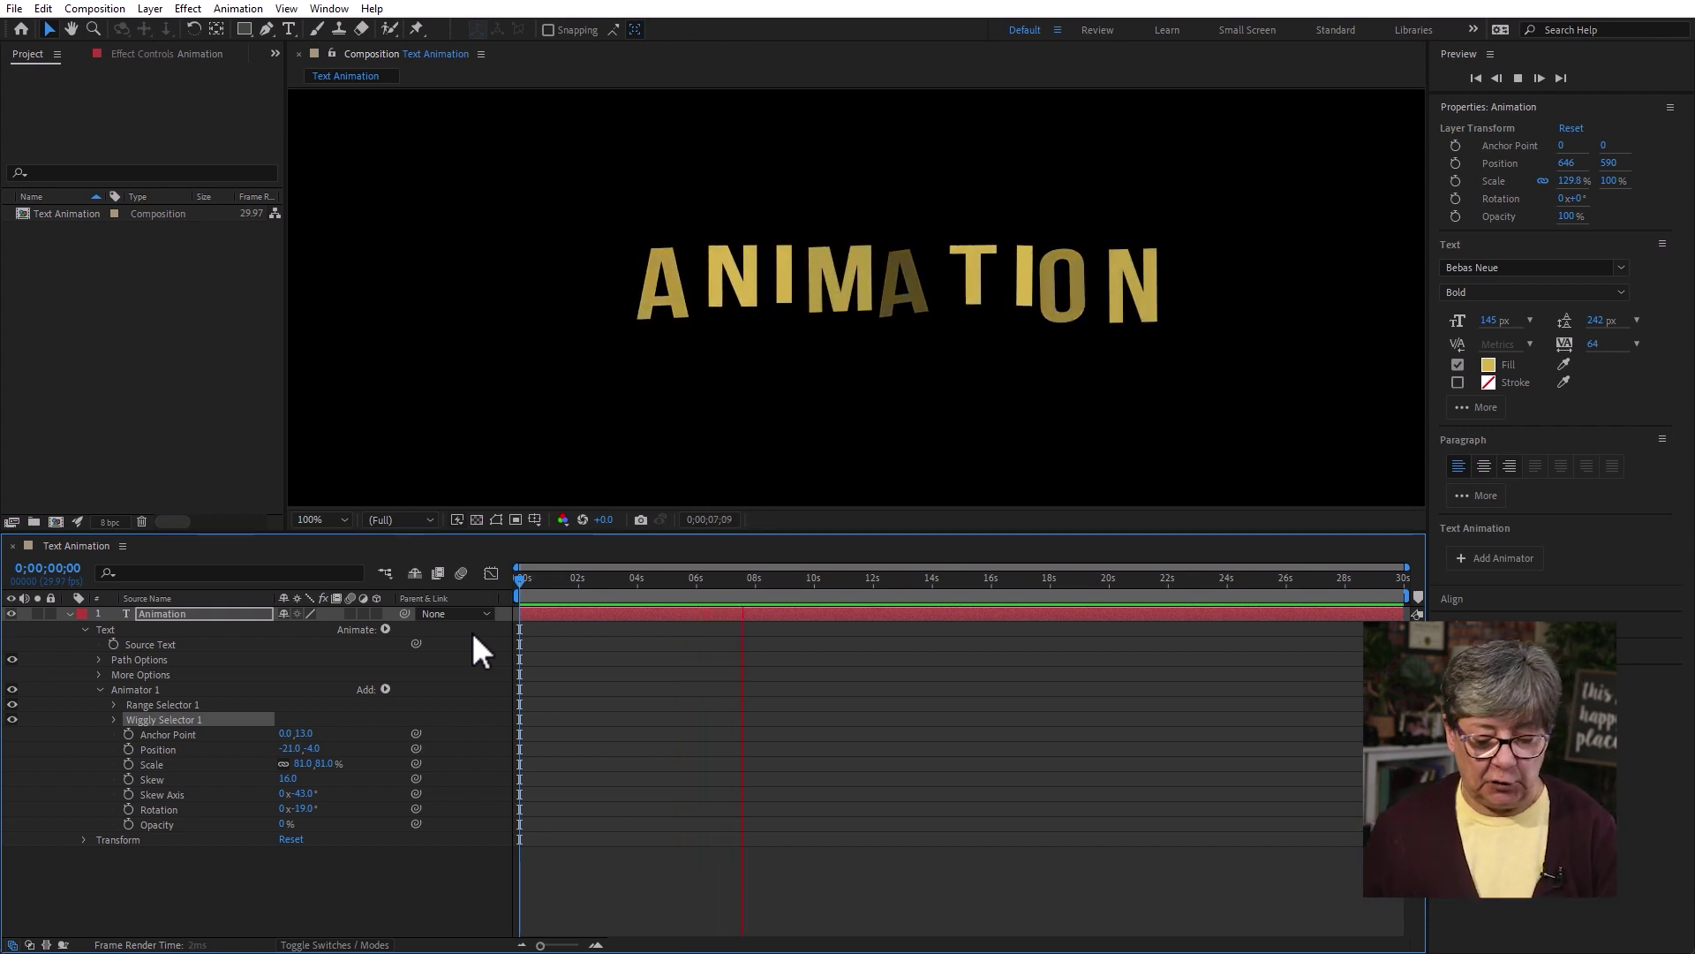
pyautogui.press('space')
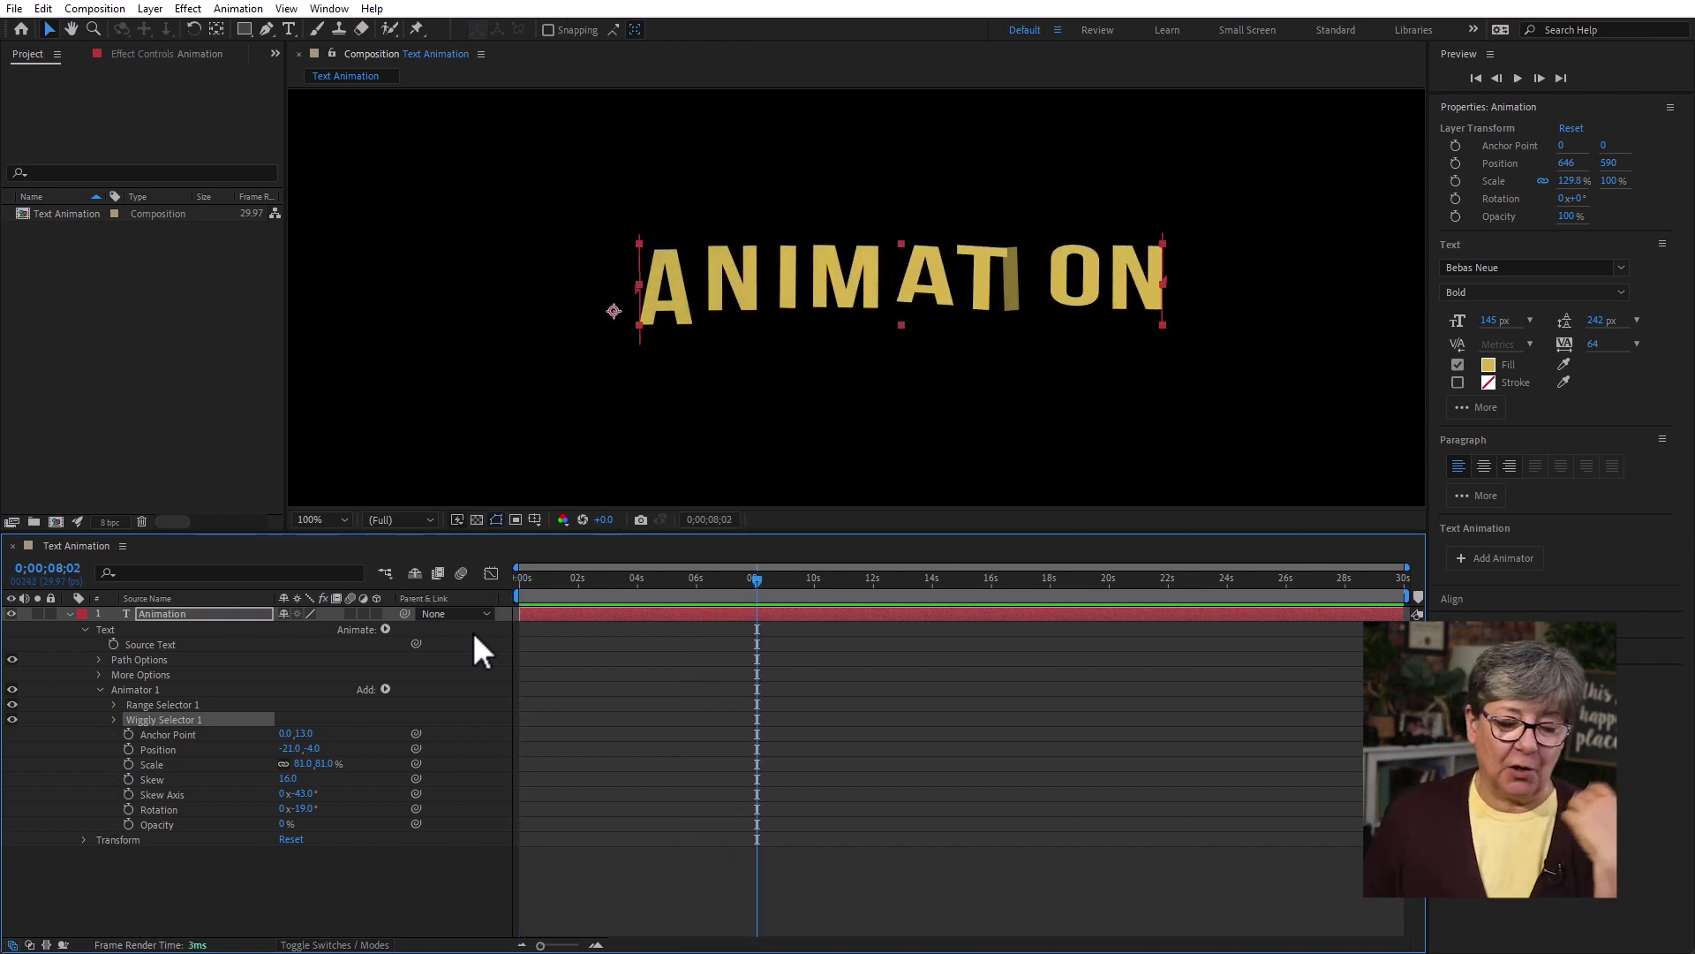
# Expand Wiggly Selector 1 and keyframe both its Max Amount and Min Amount at 0% at the start of the composition
pyautogui.click(115, 719)
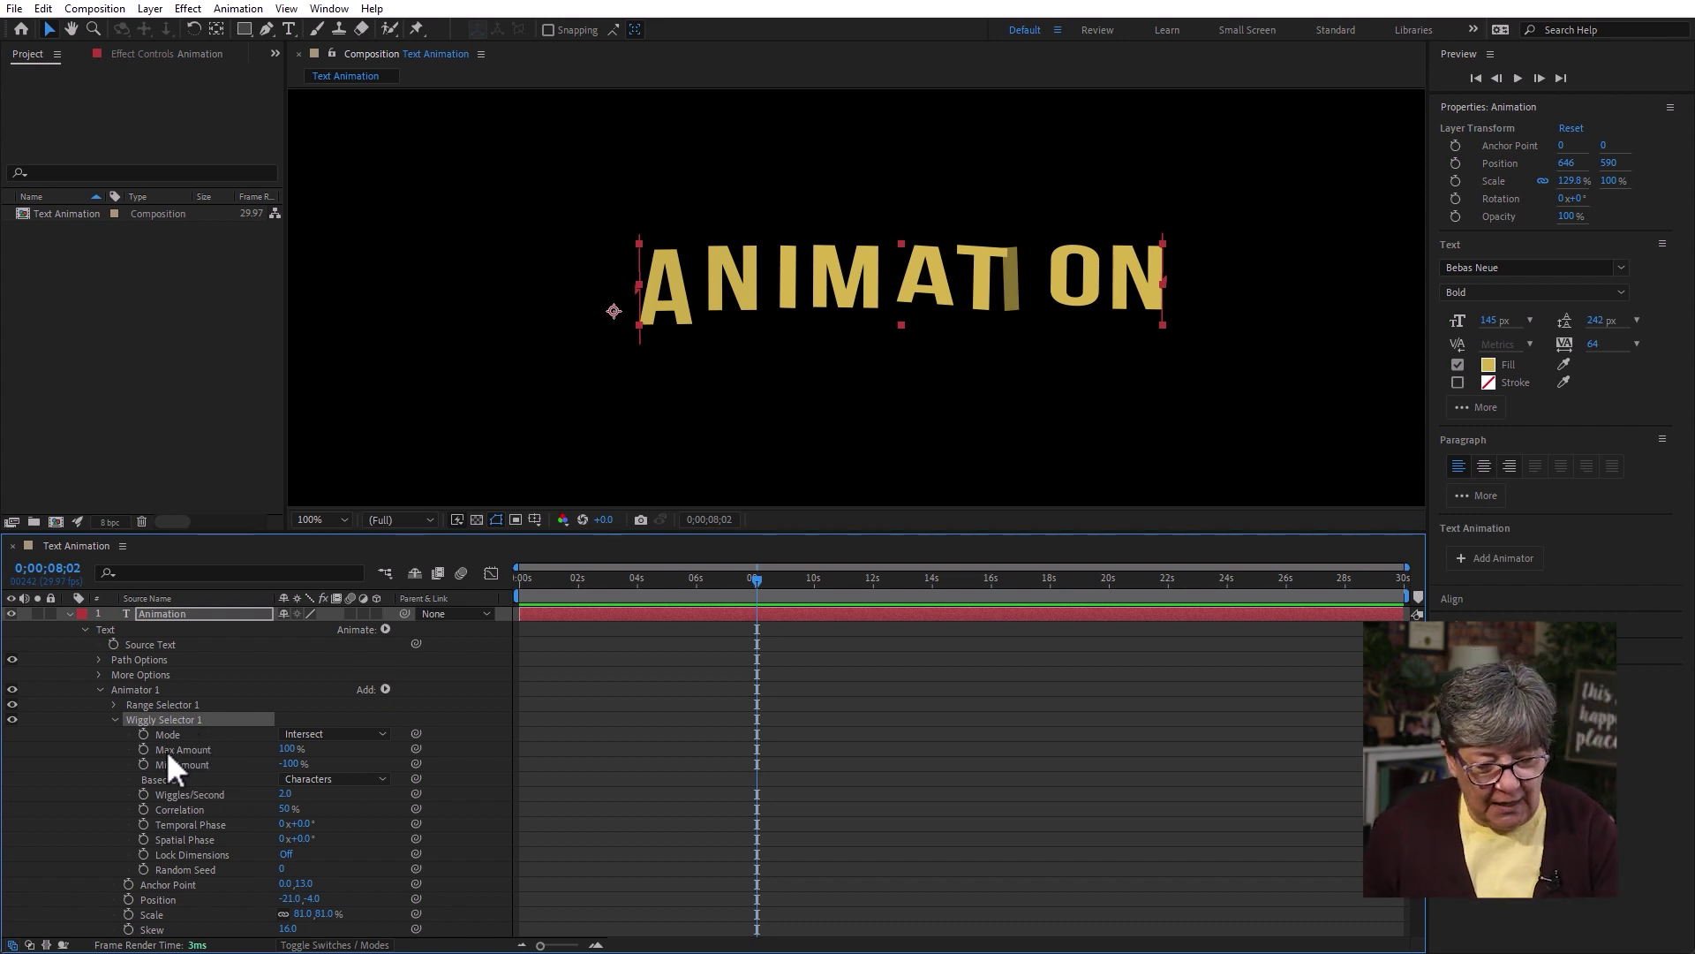
pyautogui.click(168, 750)
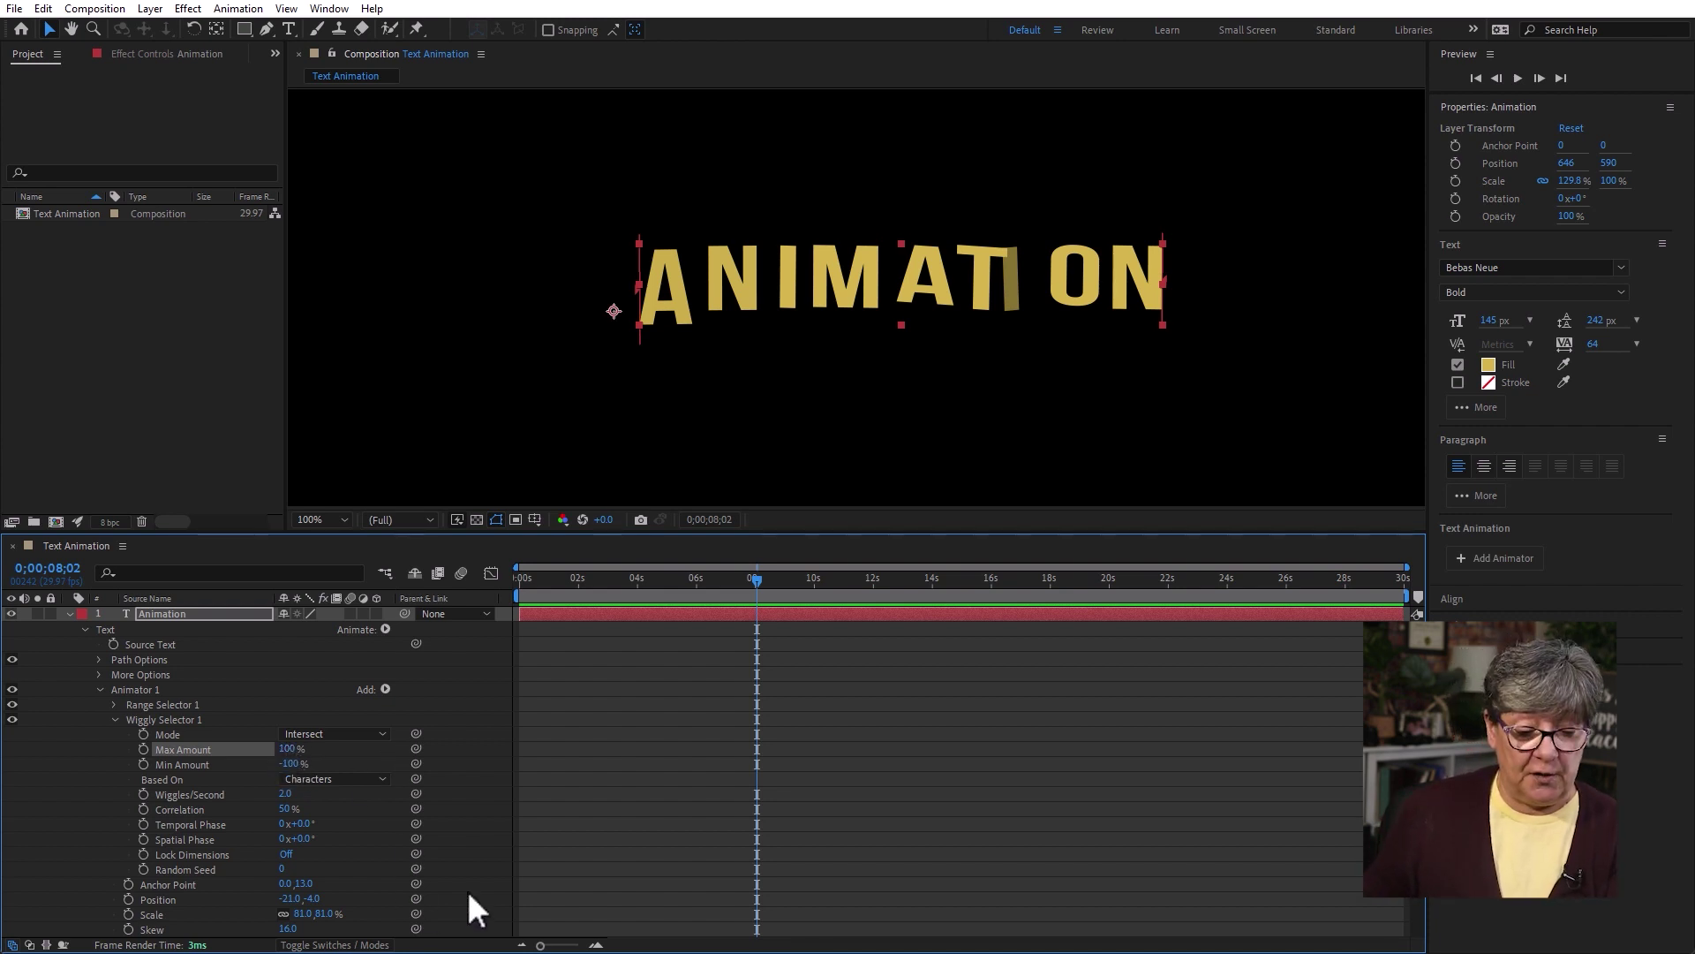
pyautogui.scroll(-2, 471, 896)
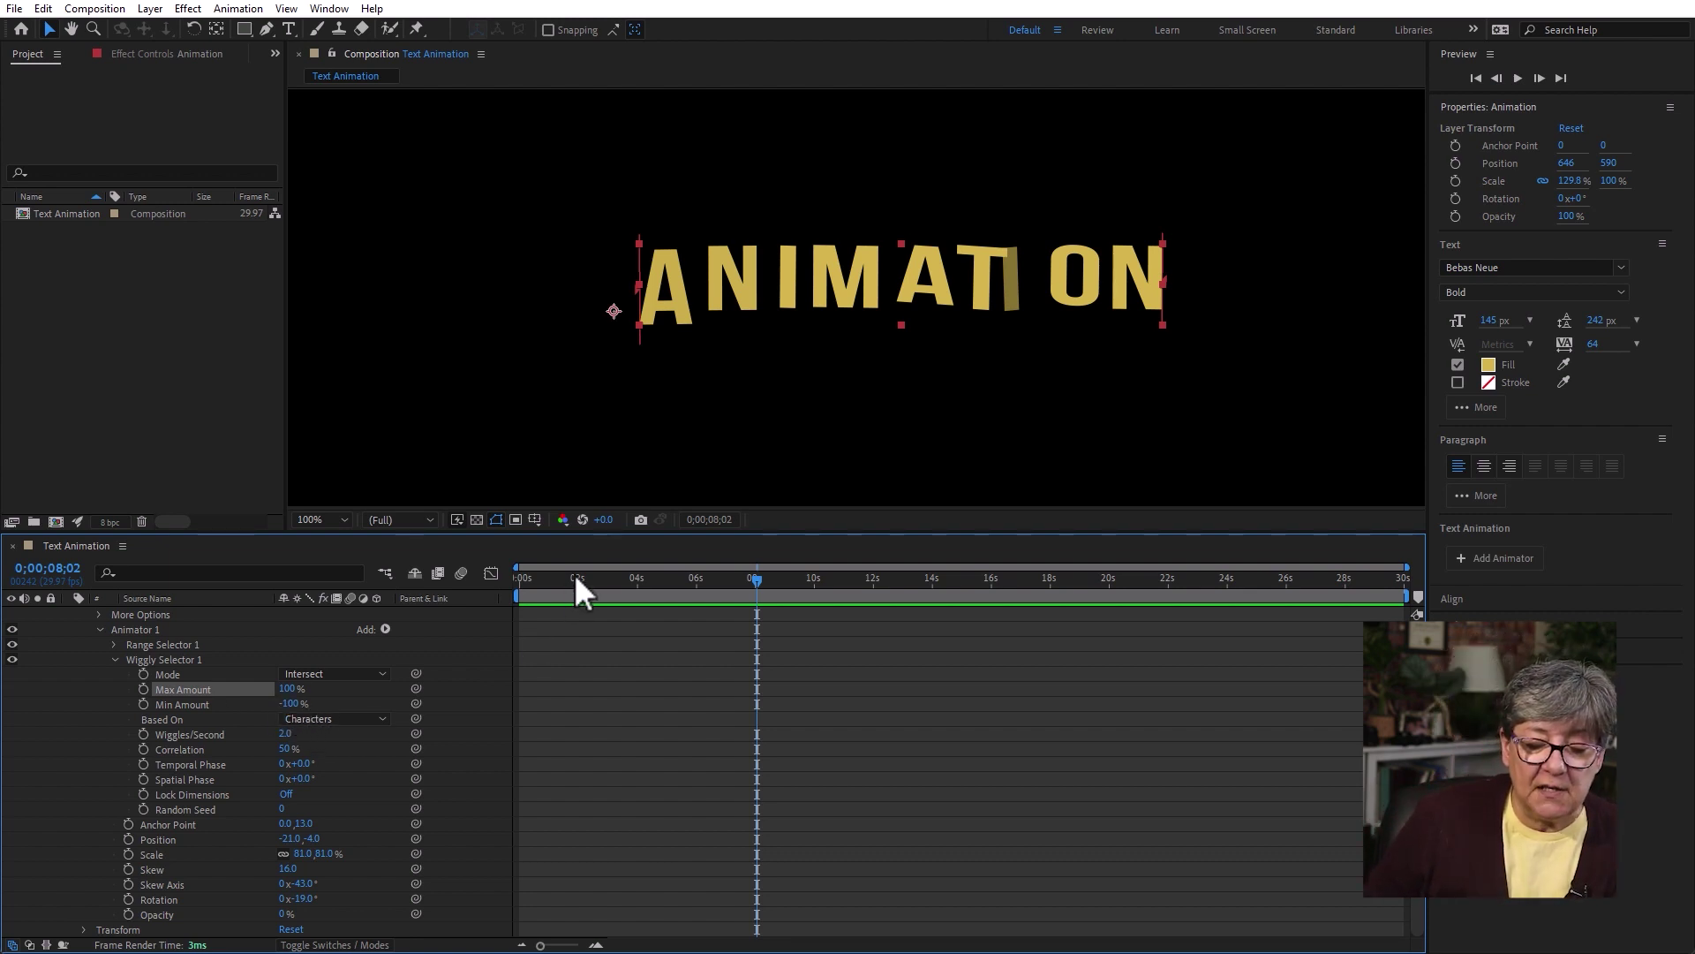
pyautogui.press('Home')
pyautogui.click(292, 689)
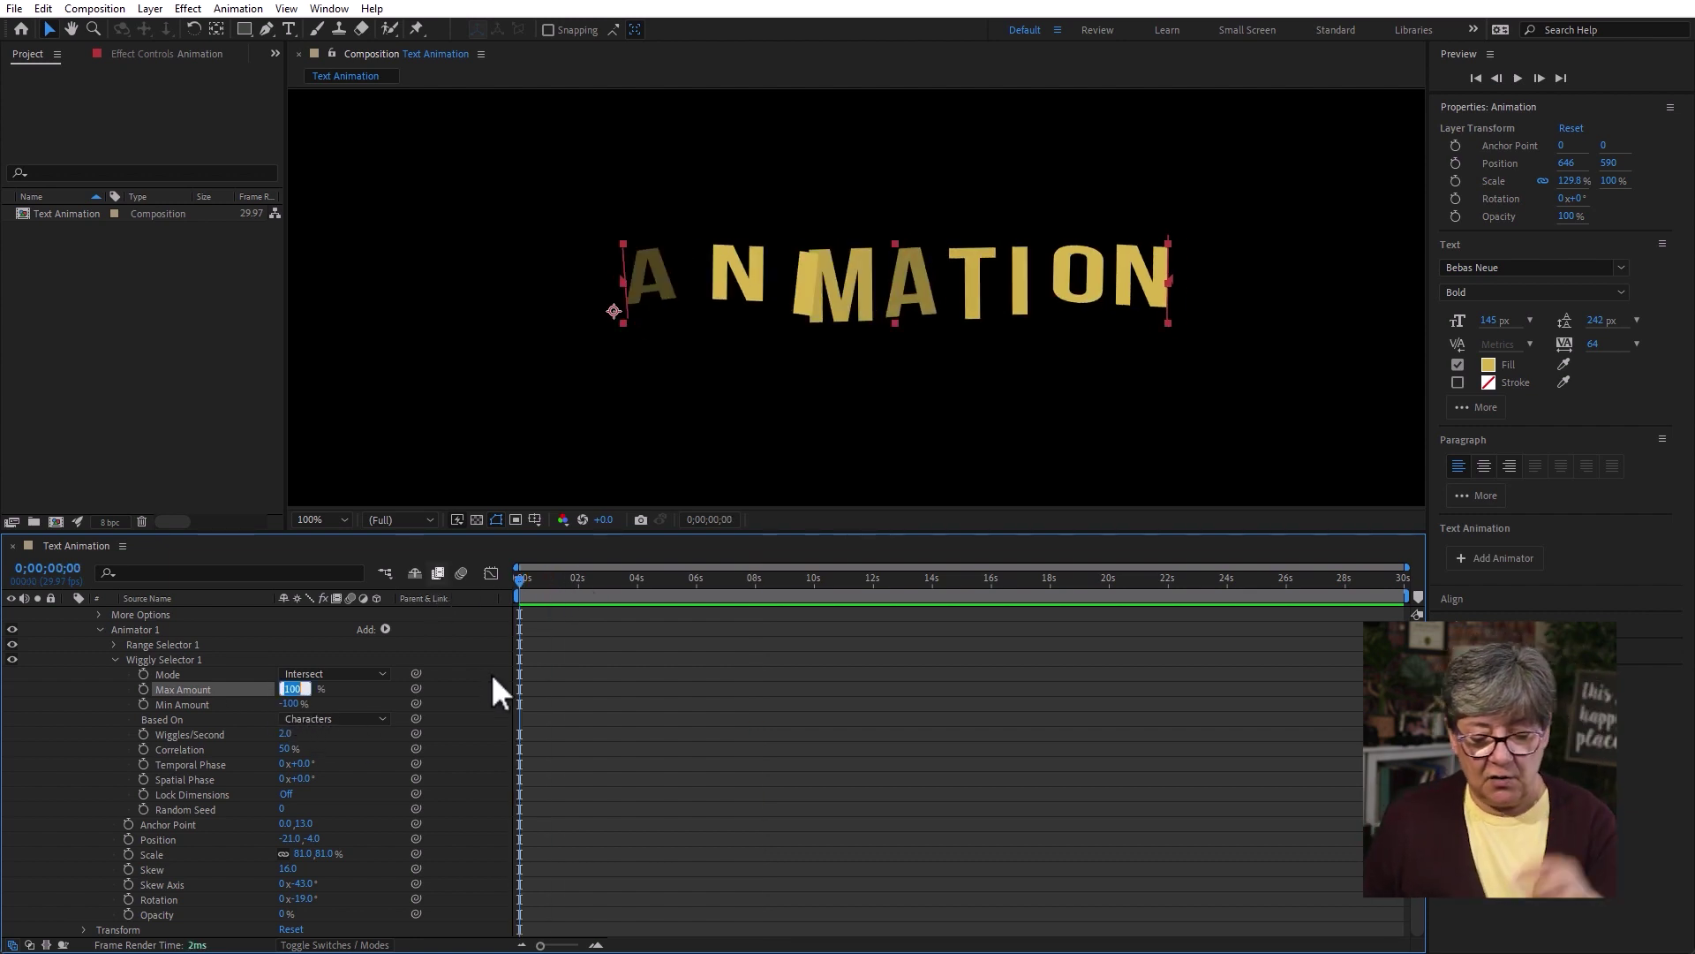
pyautogui.write('0')
pyautogui.click(291, 704)
pyautogui.write('0')
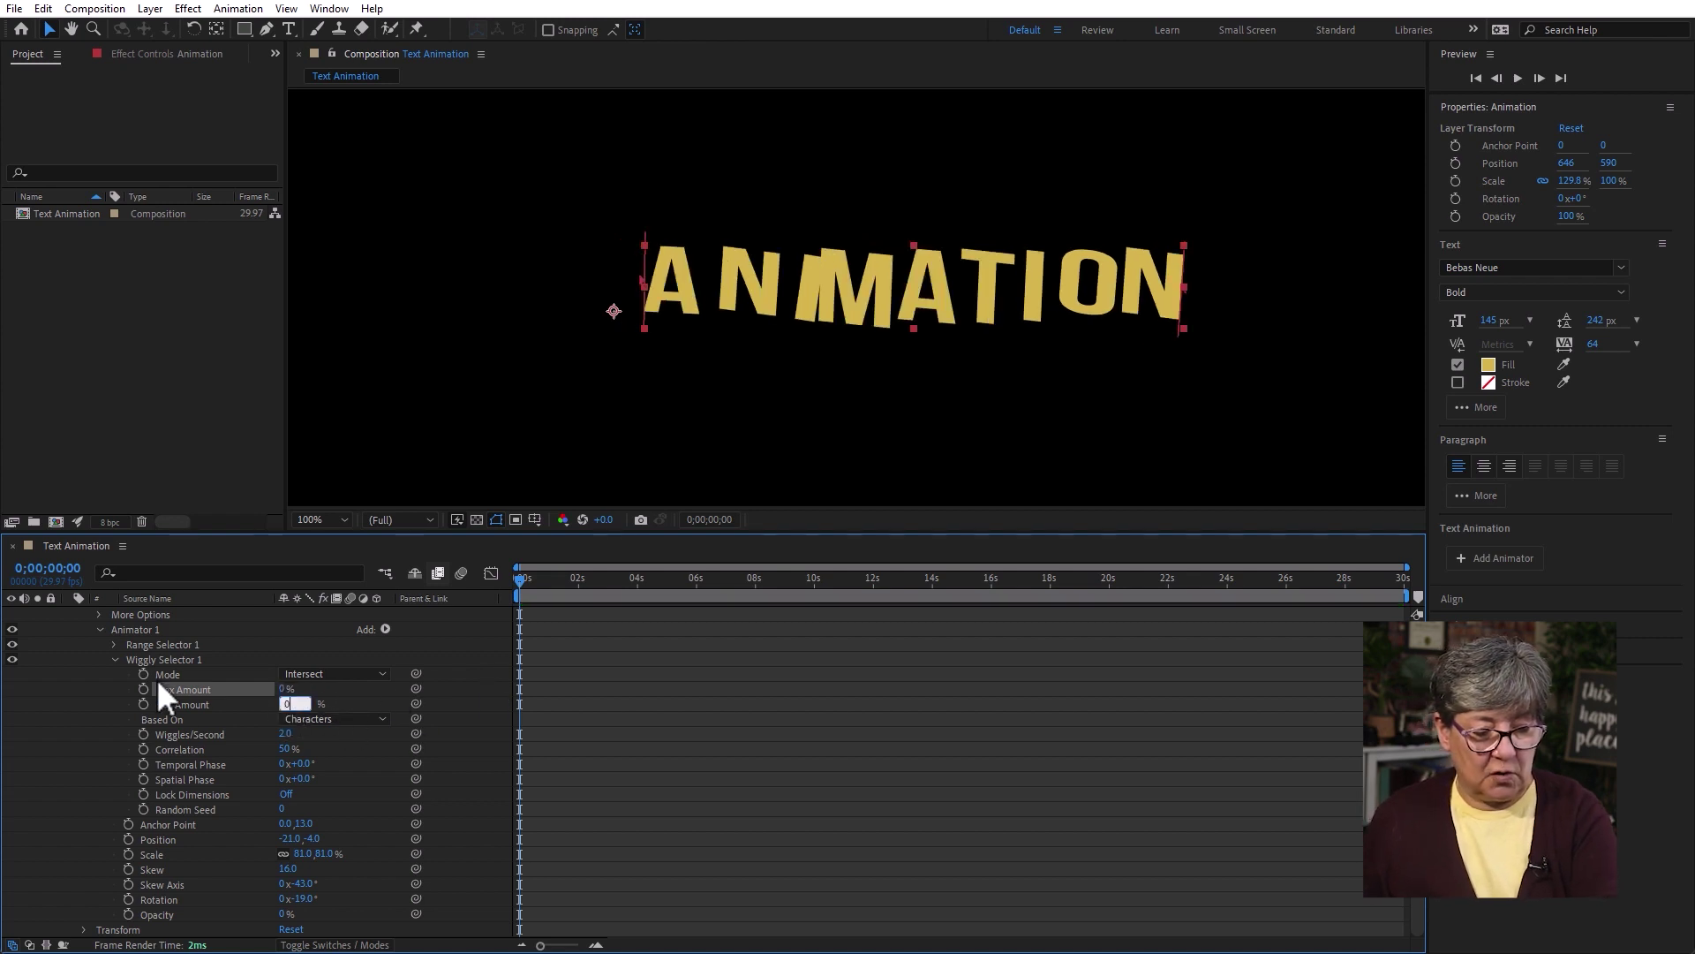
pyautogui.click(144, 688)
# Keyframe the Wiggly Selector's Max Amount at 100% at 0;00;01;17
pyautogui.click(565, 579)
pyautogui.click(282, 688)
pyautogui.write('100')
pyautogui.press('Return')
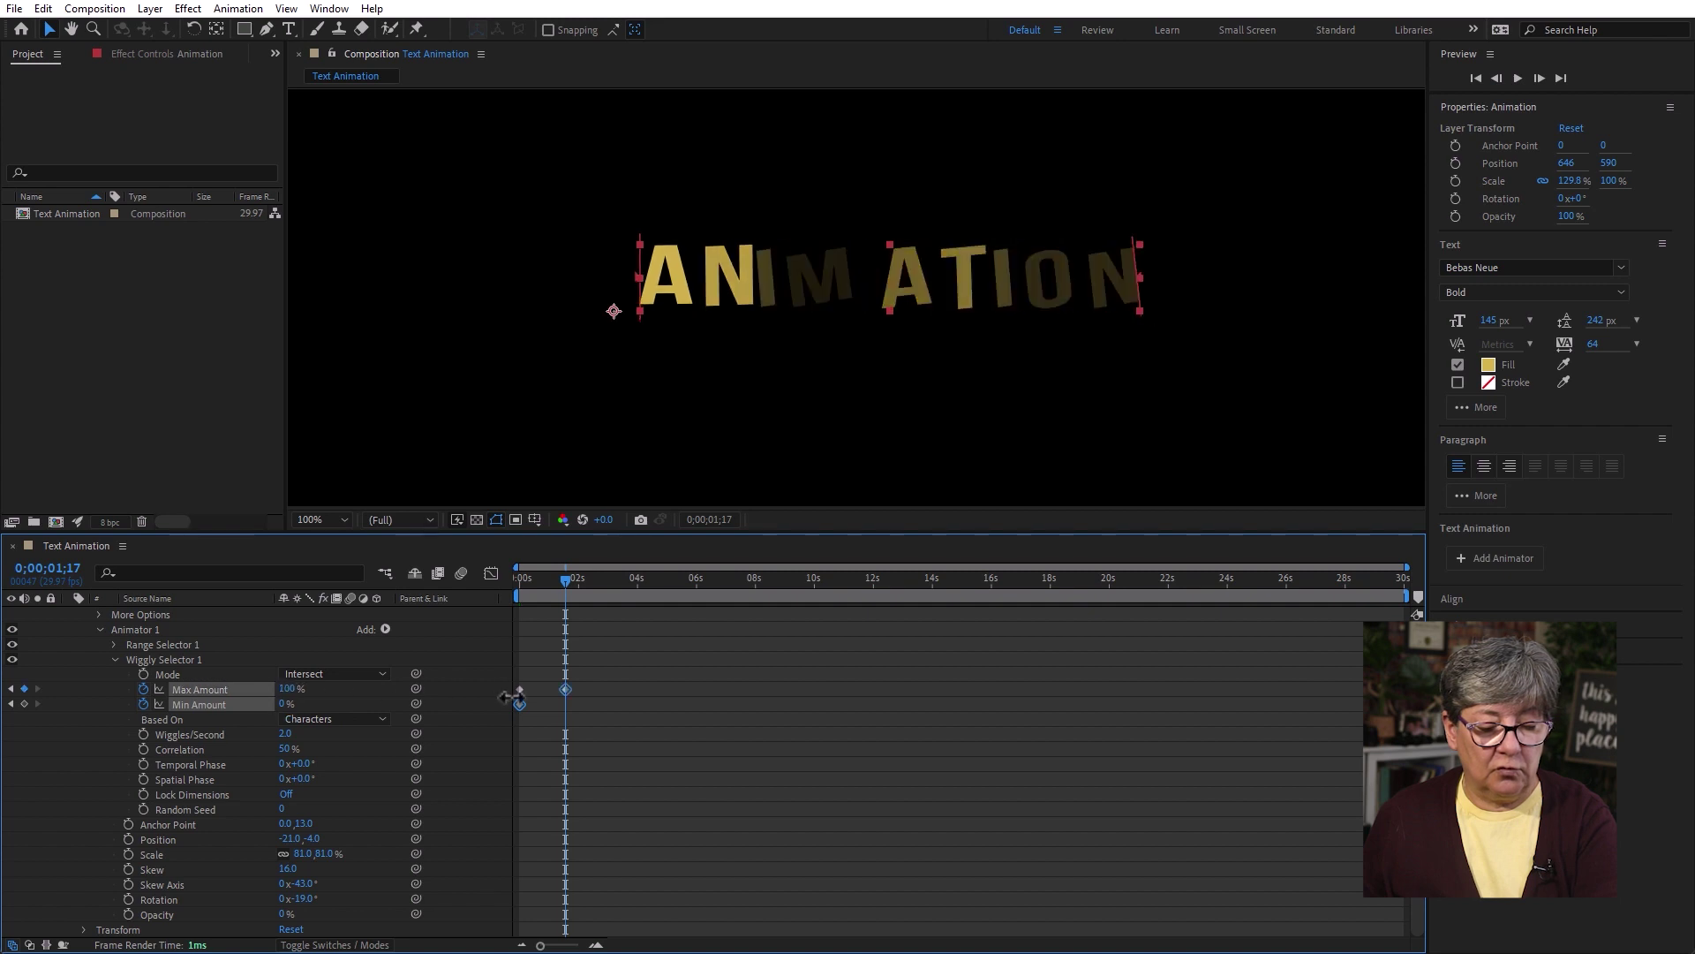
# Keyframe the Wiggly Selector's Min Amount at -100% at 0;00;01;17
pyautogui.click(284, 705)
pyautogui.write('-100')
pyautogui.press('Return')
# Shift the Max and Min Amount keyframes to about 1.5 and 3 seconds and preview the animation from the start
pyautogui.moveTo(614, 738); pyautogui.dragTo(559, 691)
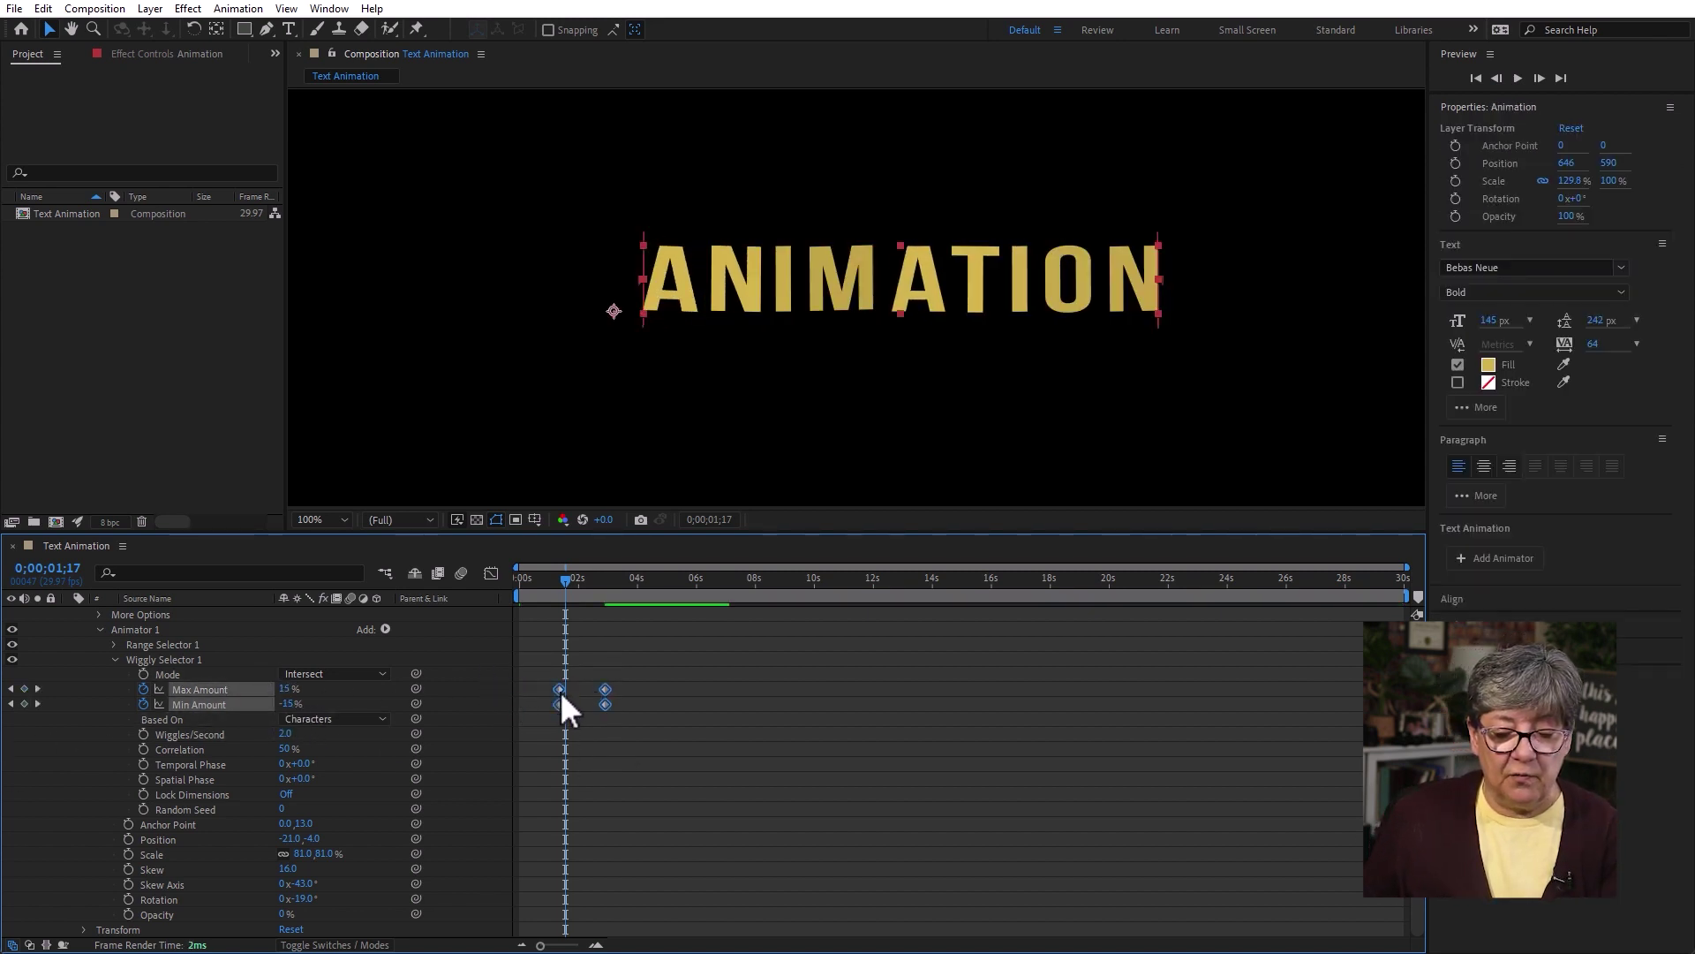
pyautogui.click(671, 744)
pyautogui.press('Home')
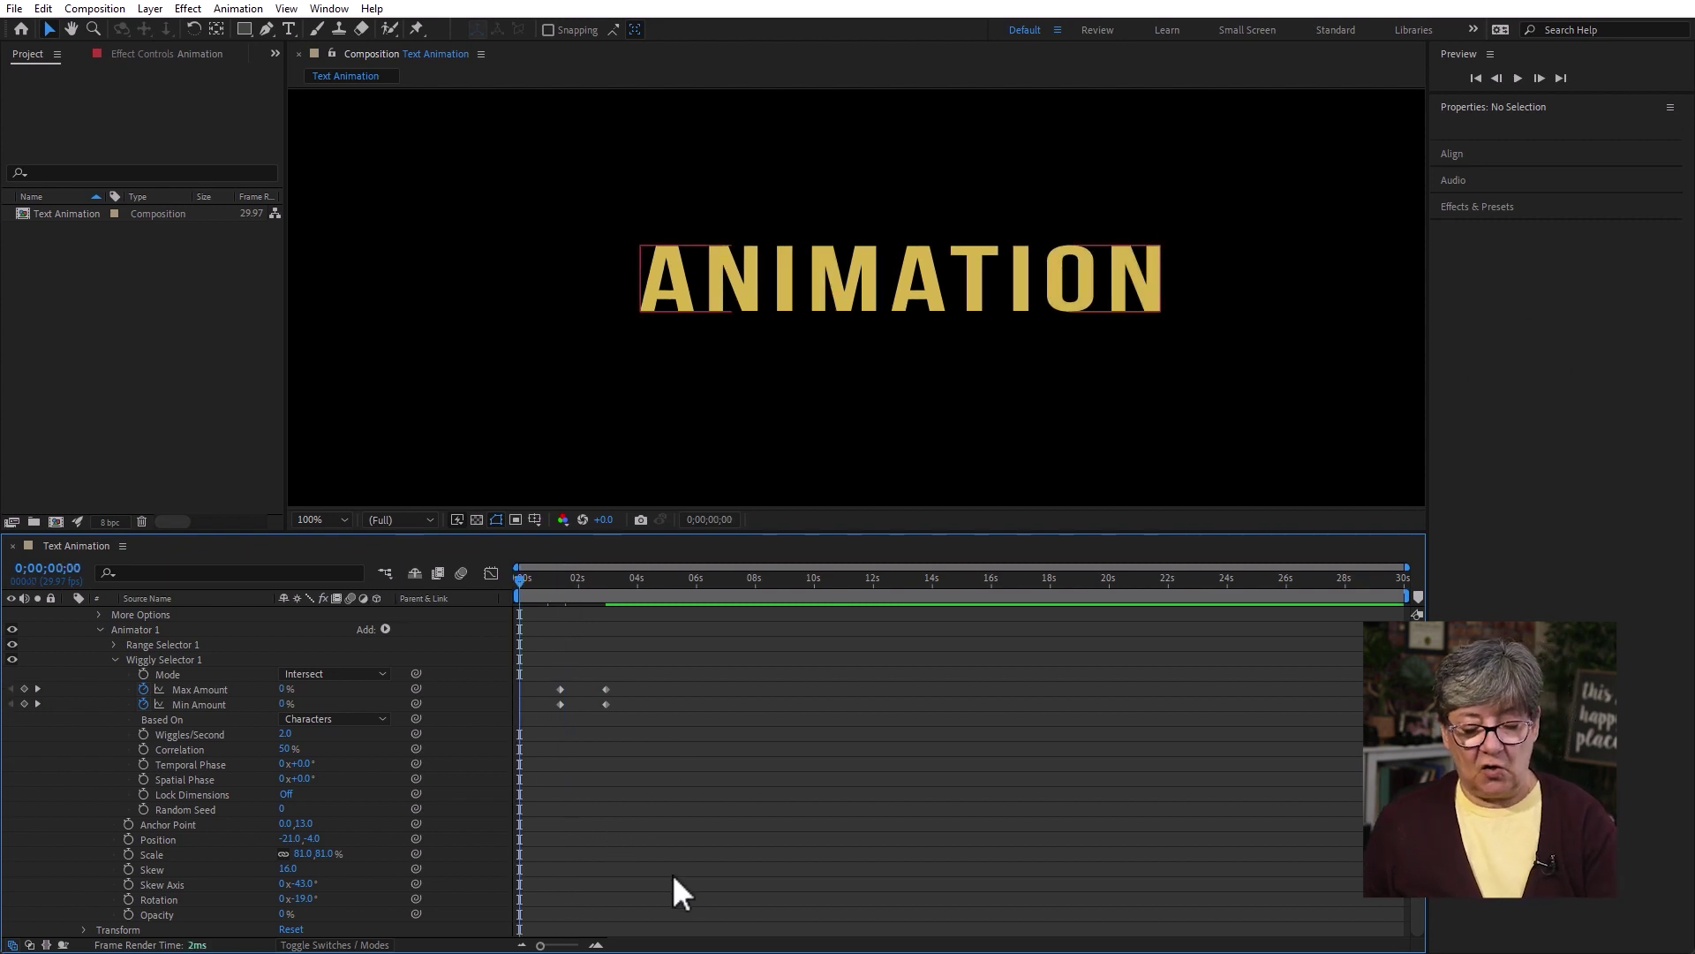
pyautogui.press('space')
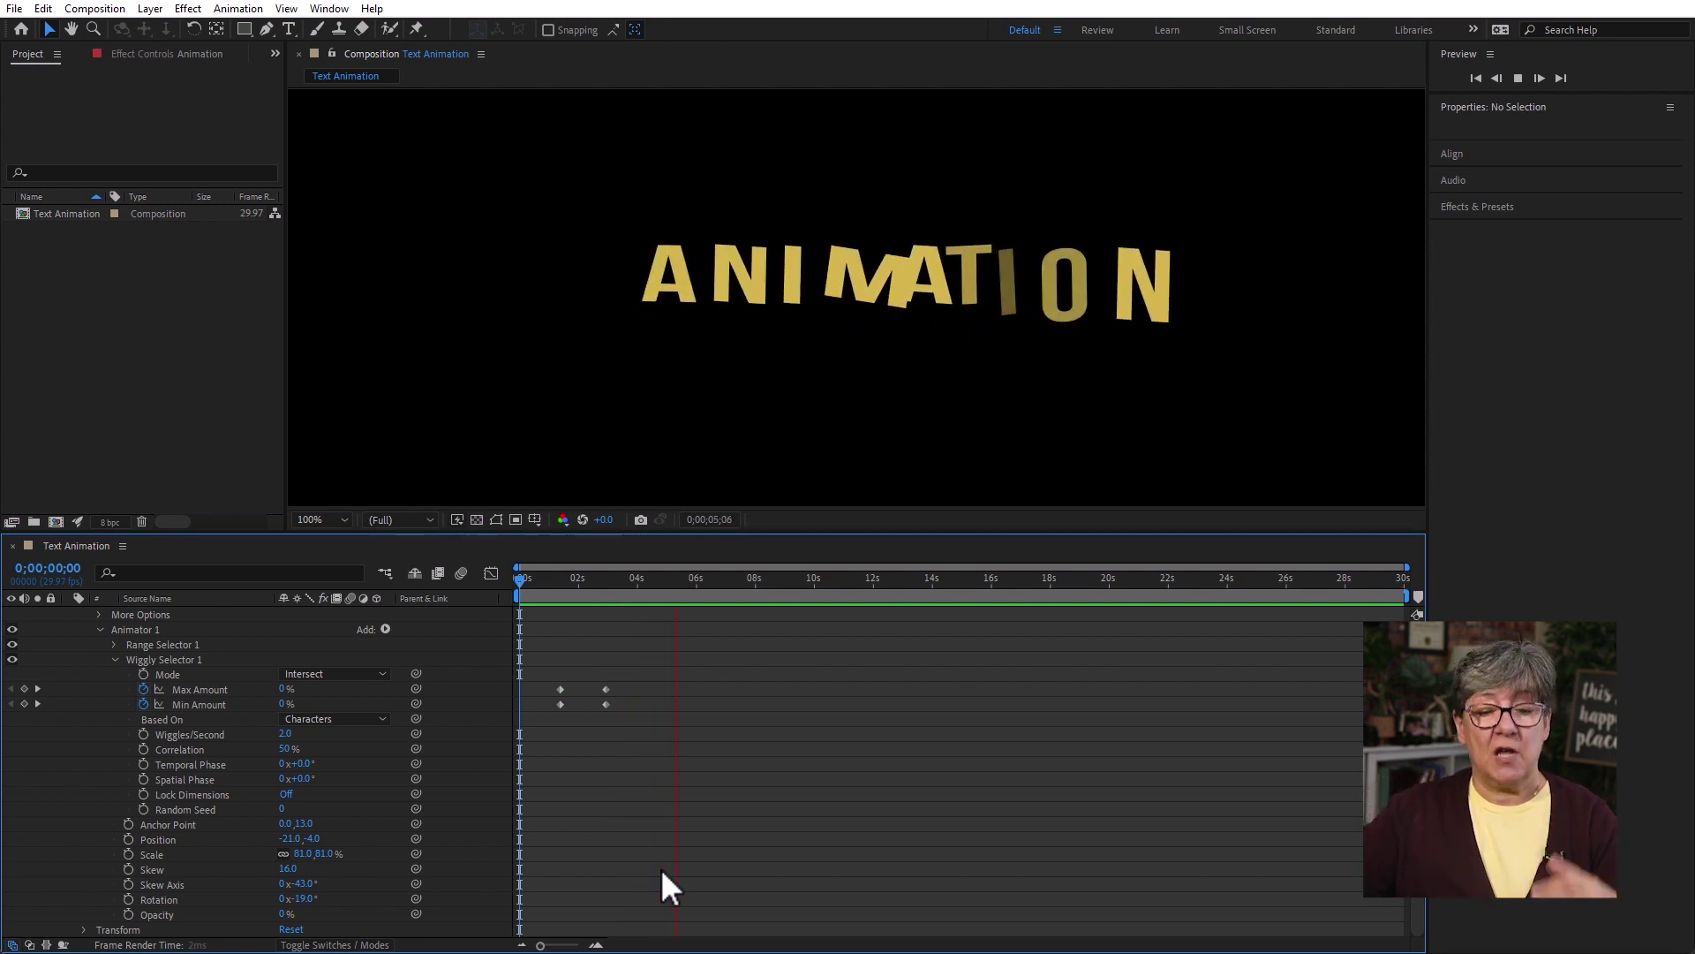
# Stop playback at about 6.5 seconds and add hold keyframes for both Min Amount and Max Amount at their current values
pyautogui.press('space')
pyautogui.click(23, 704)
pyautogui.click(24, 689)
# Copy the 0% Max and Min Amount keyframes to 0;00;07;27 and preview the whole wiggle from the start of the composition
pyautogui.click(753, 580)
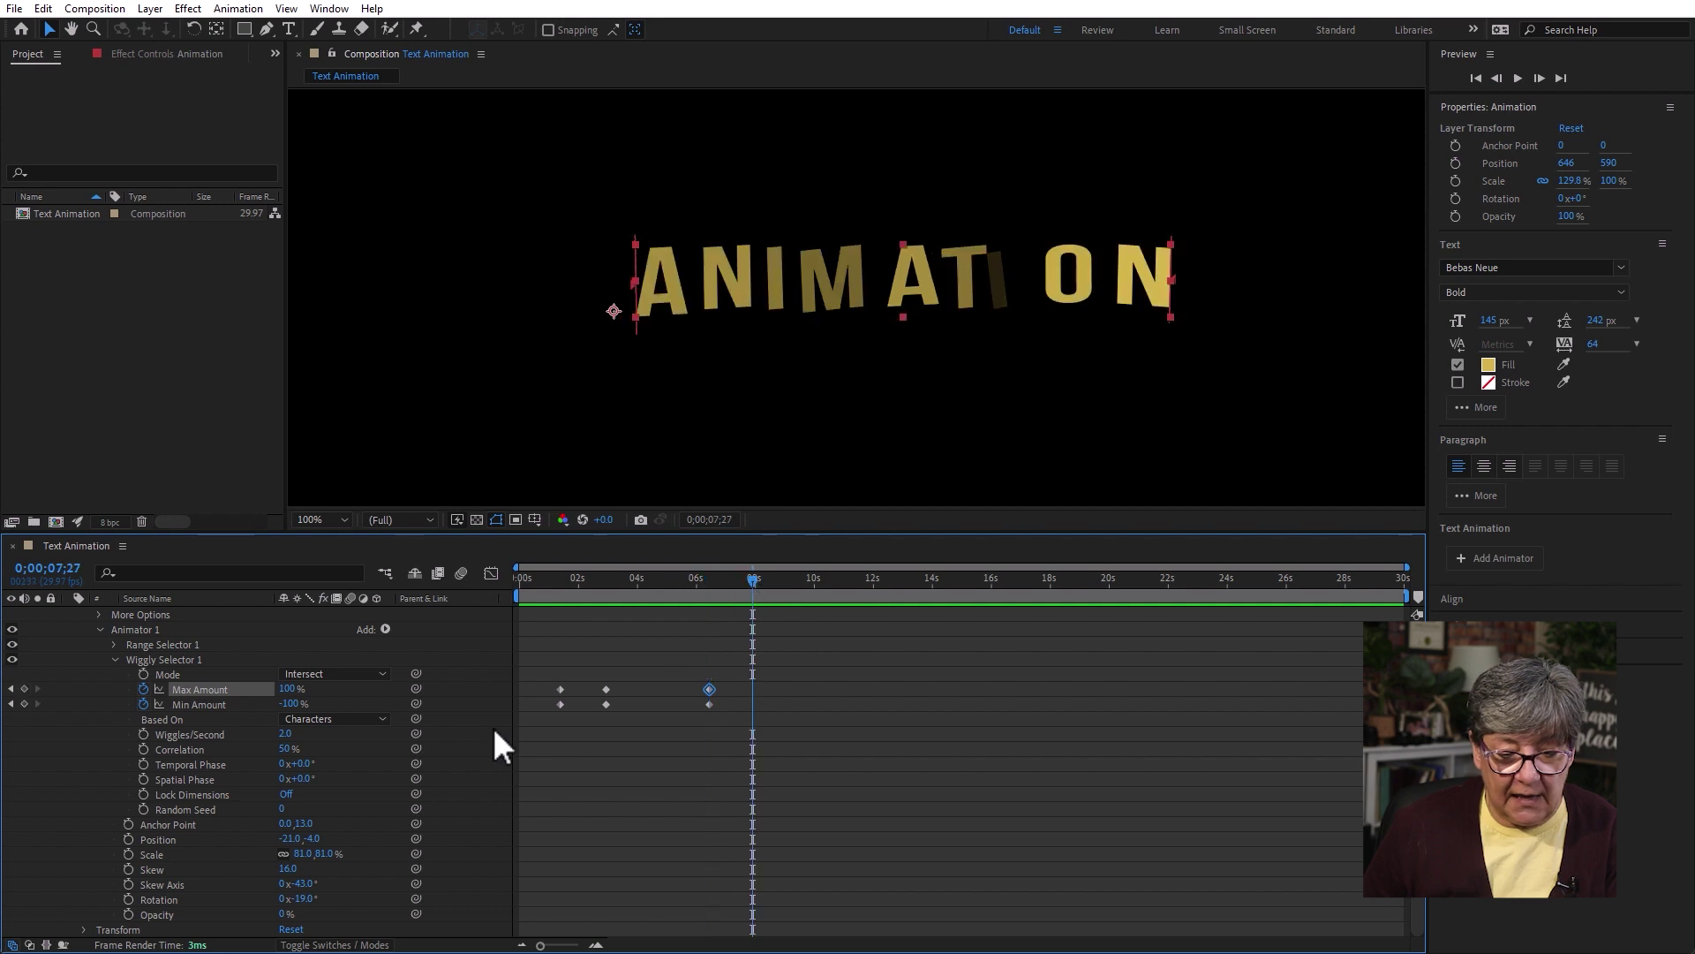
pyautogui.moveTo(581, 737); pyautogui.dragTo(543, 655)
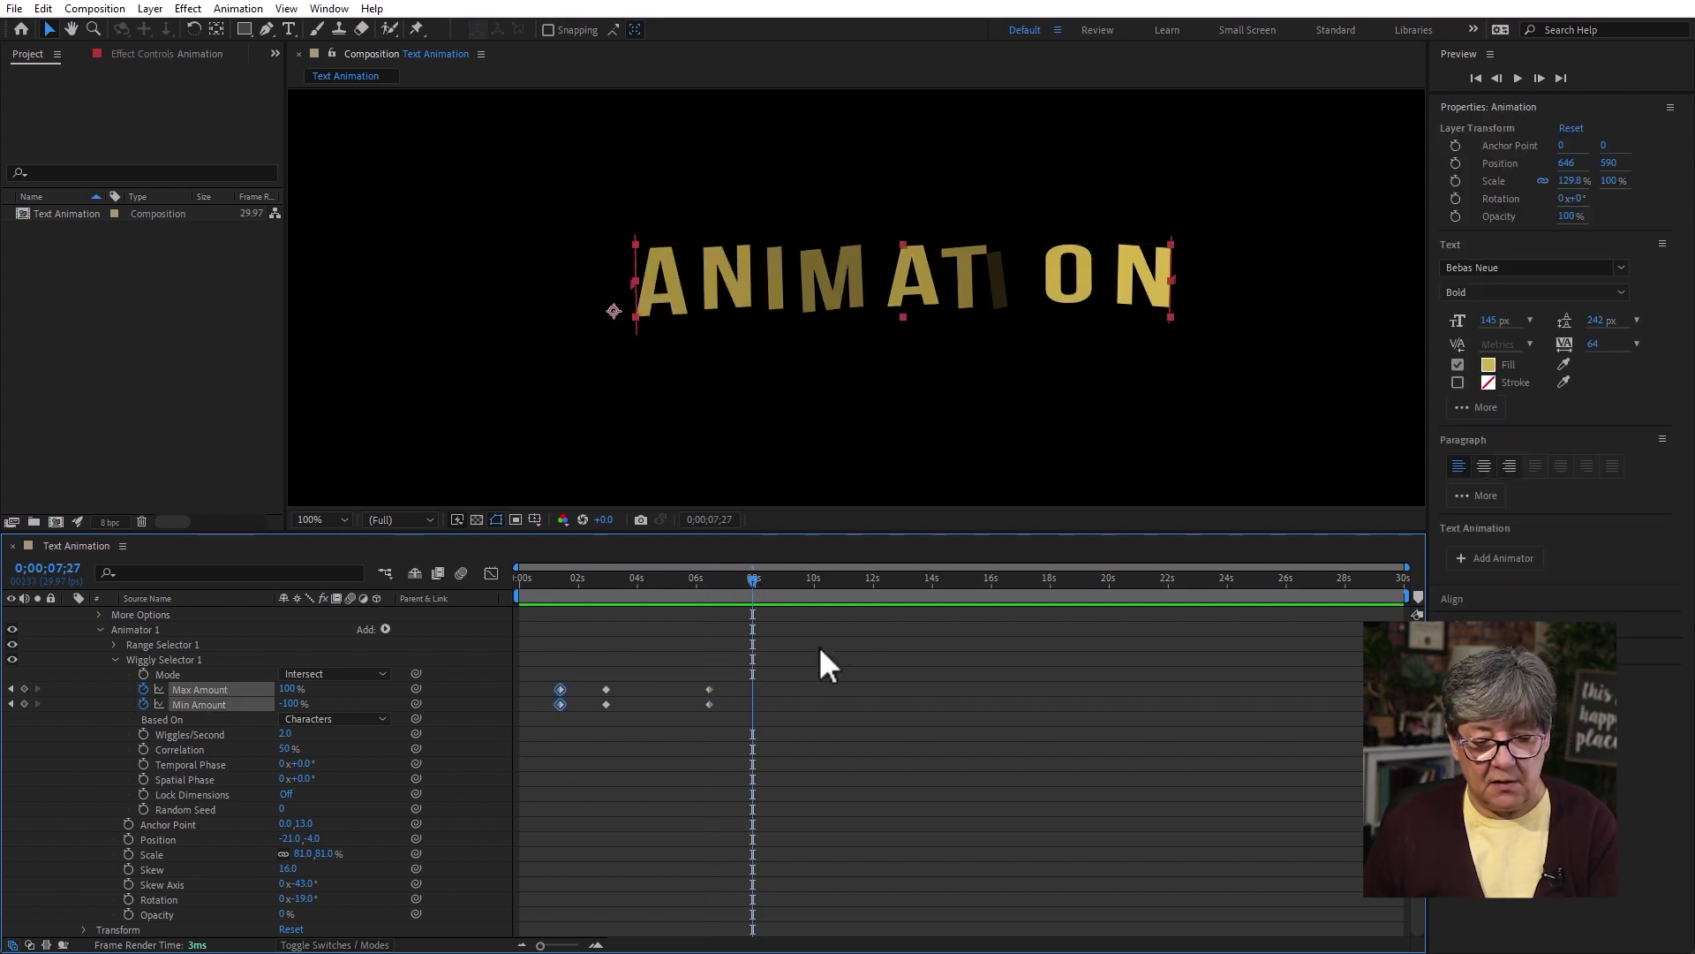
pyautogui.click(828, 775)
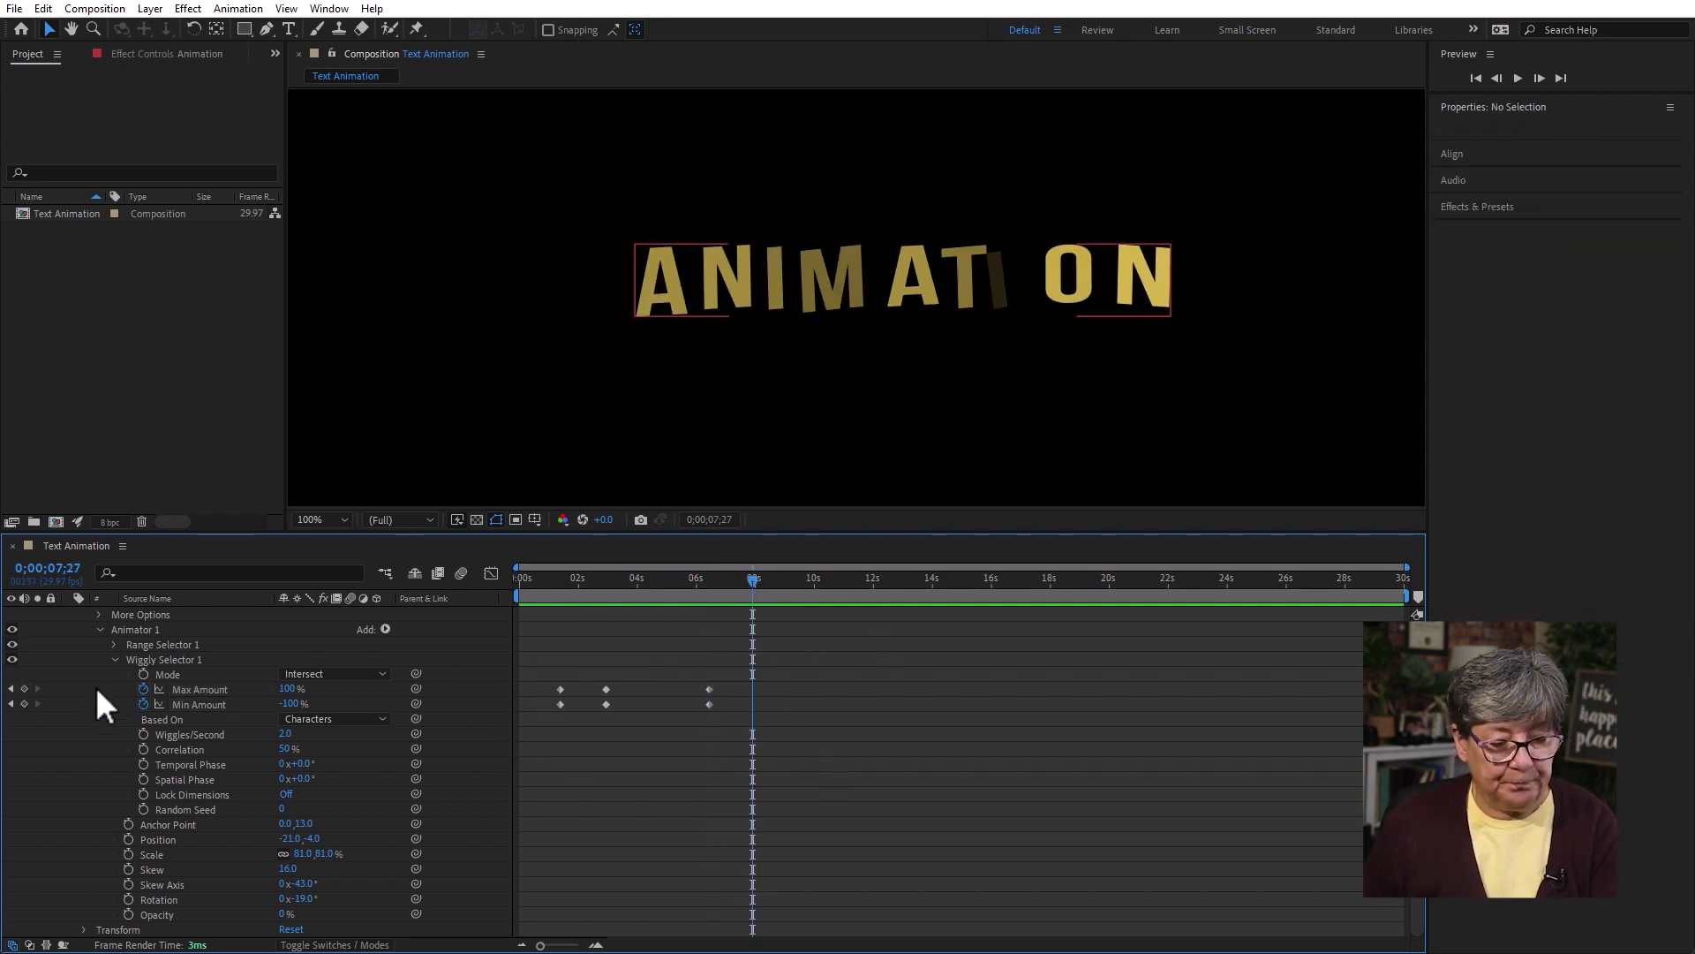
pyautogui.click(184, 707)
pyautogui.keyDown('shift'); pyautogui.click(190, 696); pyautogui.keyUp('shift')
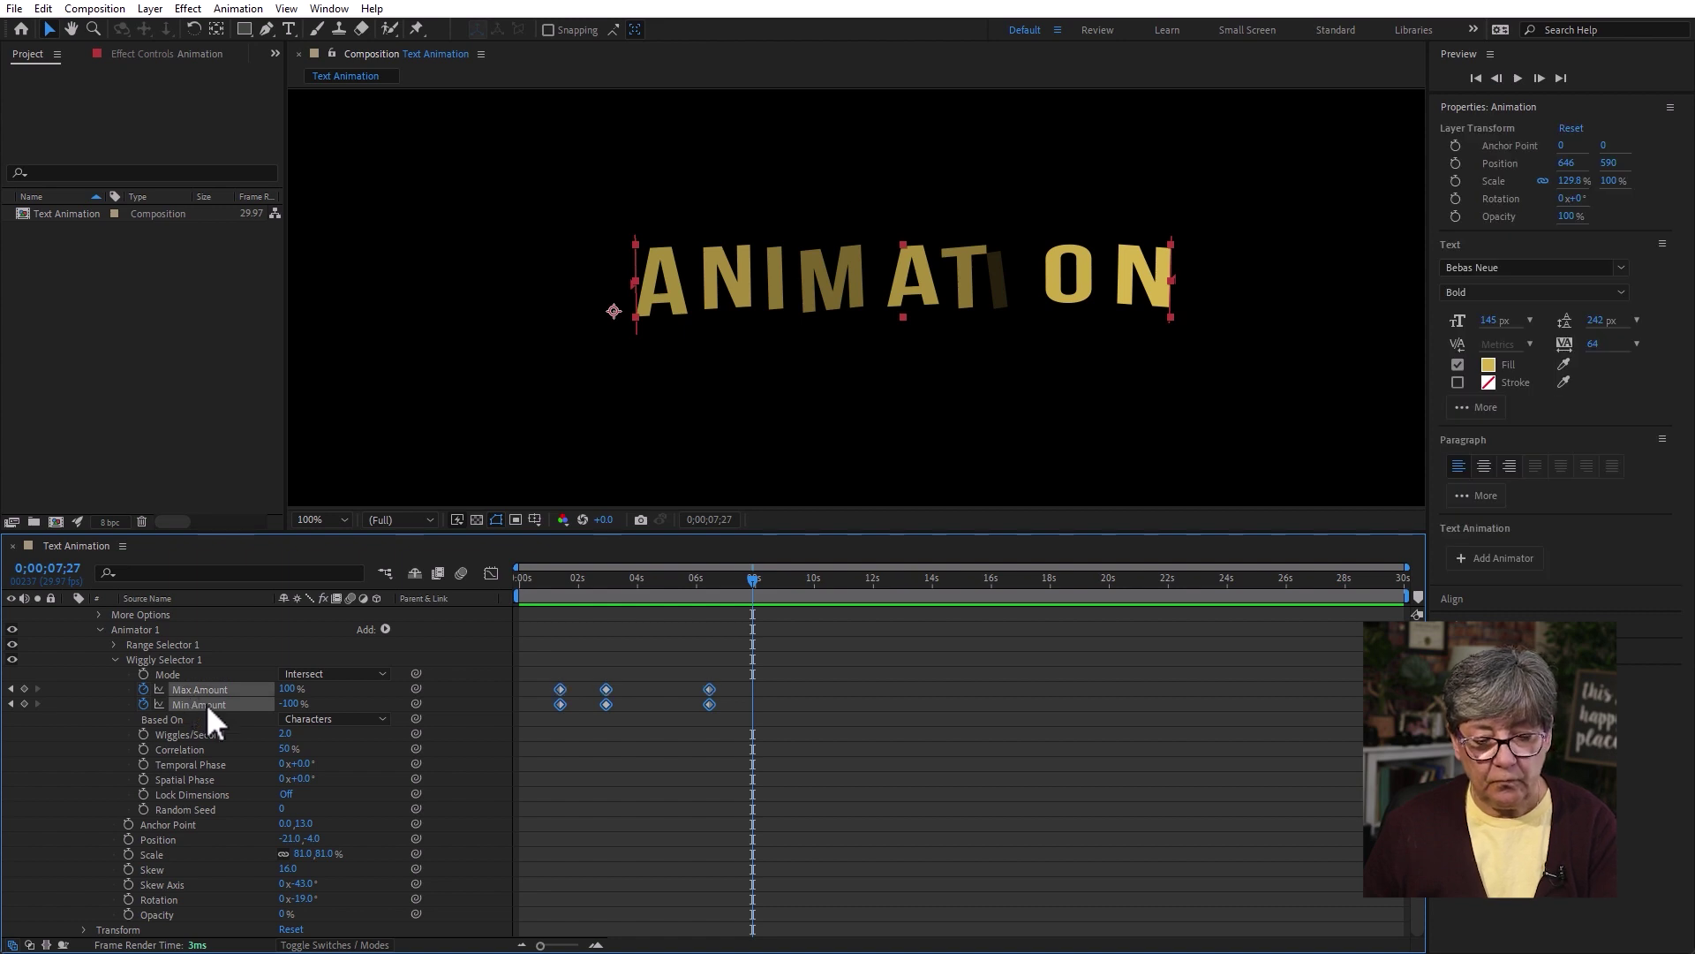
pyautogui.hotkey('ctrl', 'v')
pyautogui.click(845, 863)
pyautogui.moveTo(703, 575); pyautogui.dragTo(309, 577)
pyautogui.press('space')
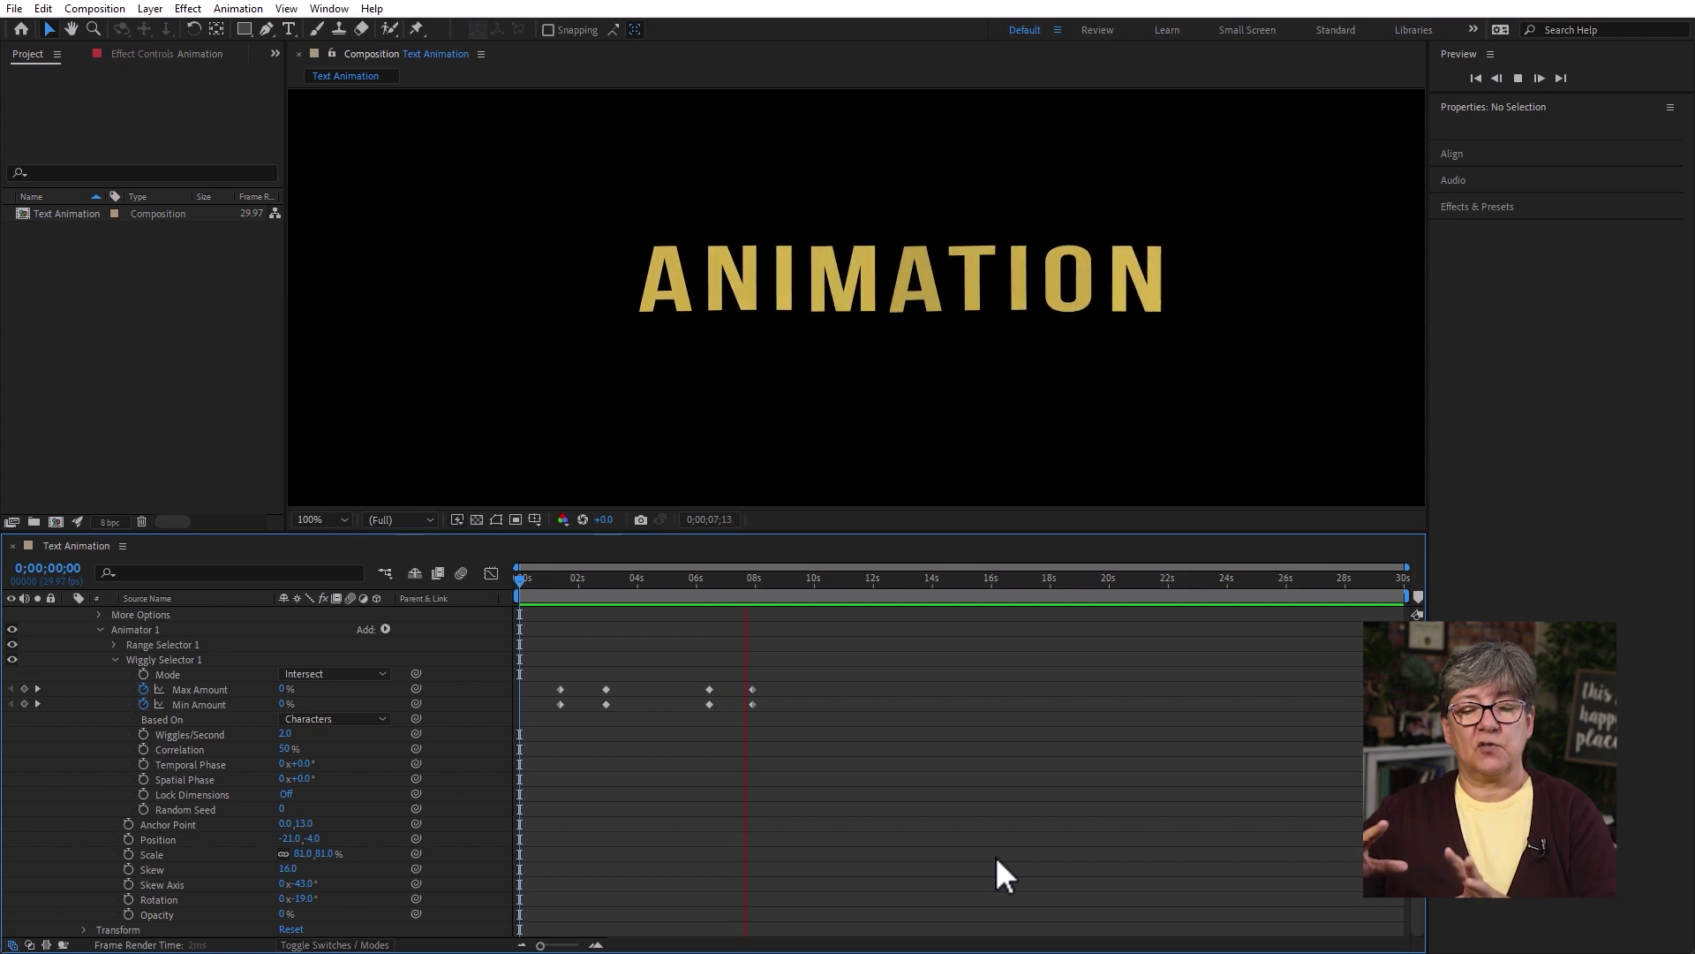
pyautogui.press('space')
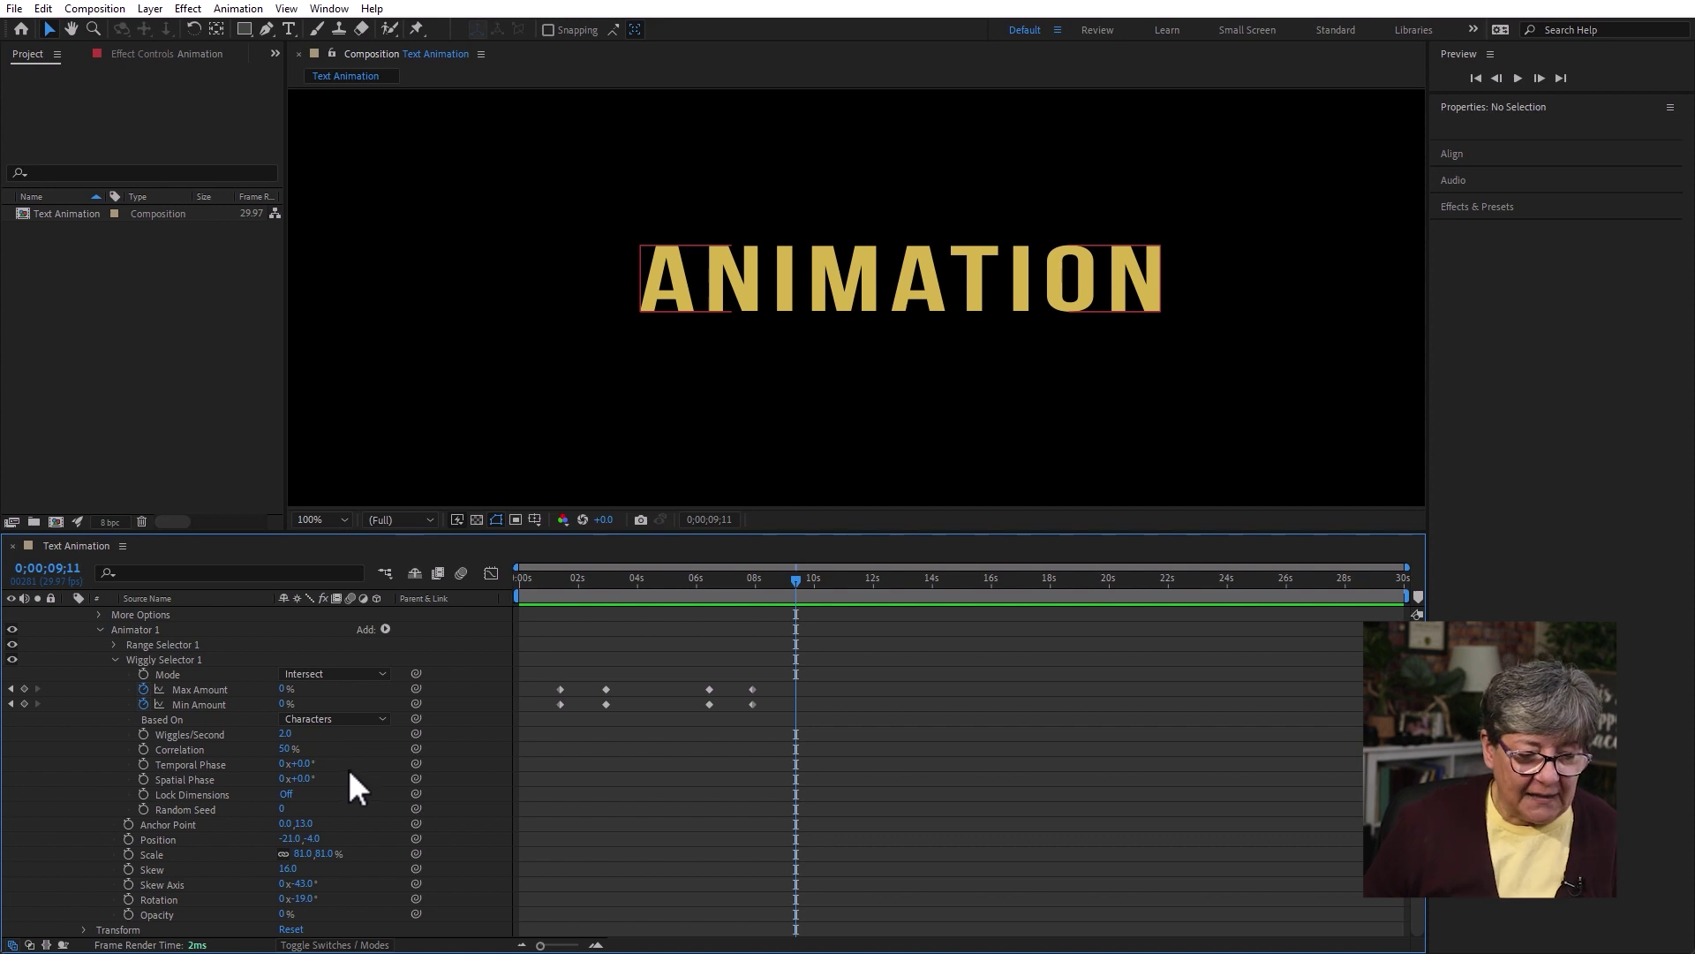
# Set the Wiggly Selector's Correlation to 100% and return to 0;00;00;28
pyautogui.moveTo(288, 749); pyautogui.dragTo(332, 752)
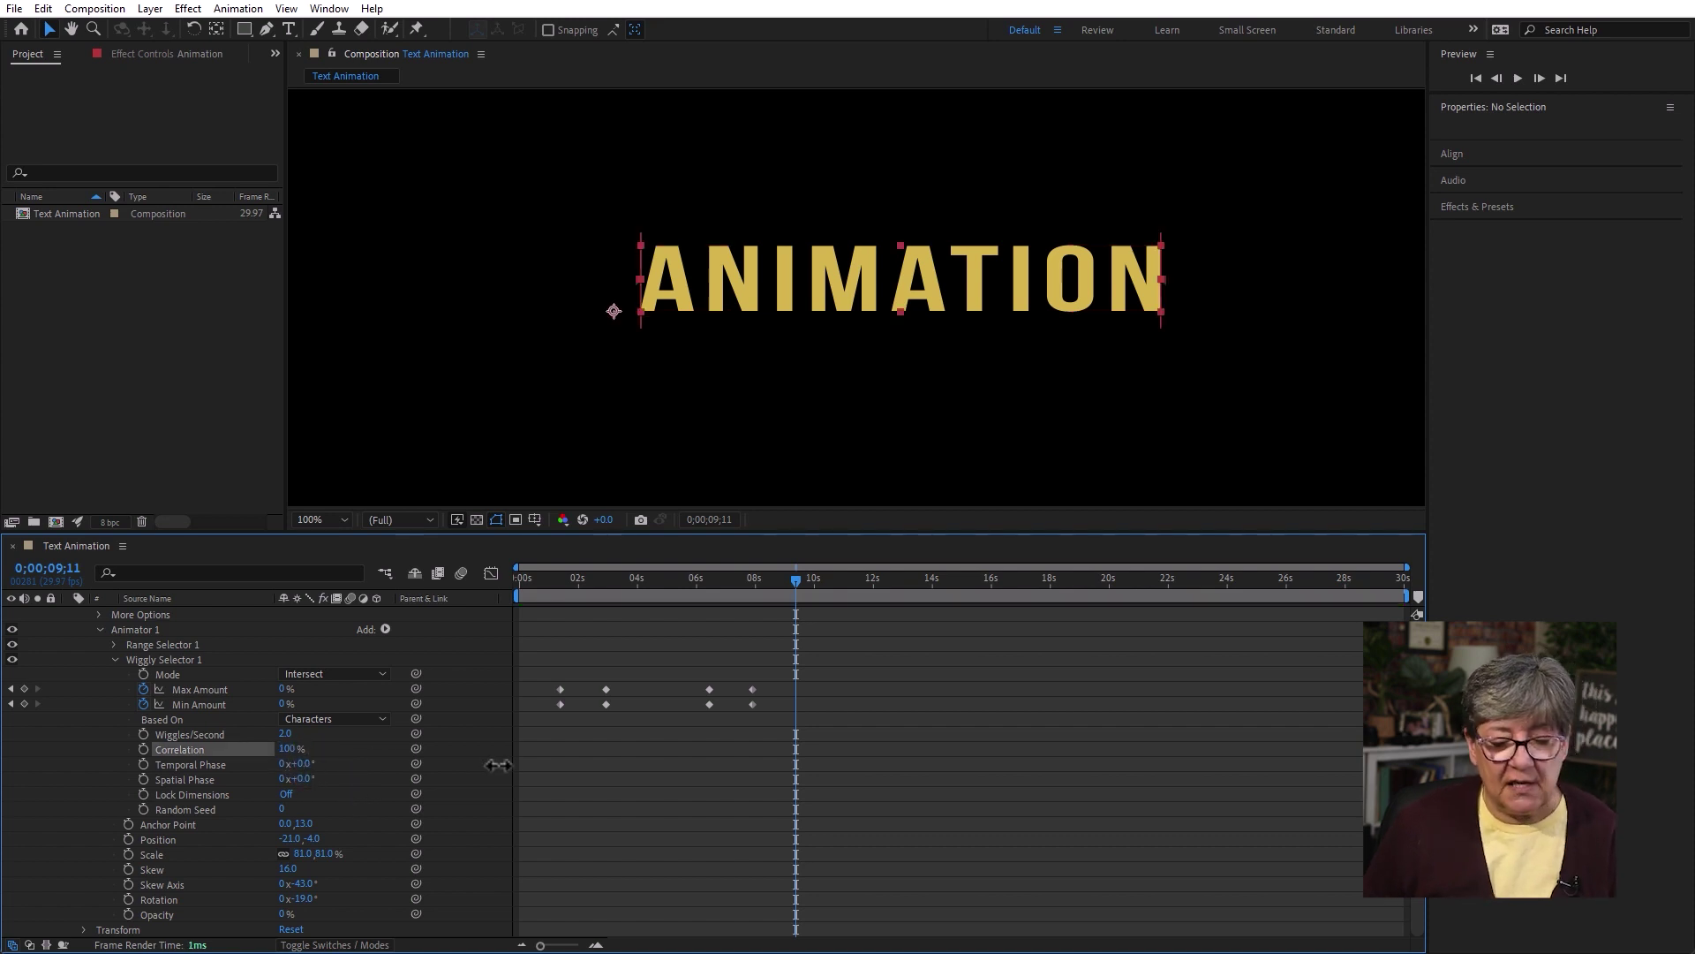
pyautogui.click(548, 580)
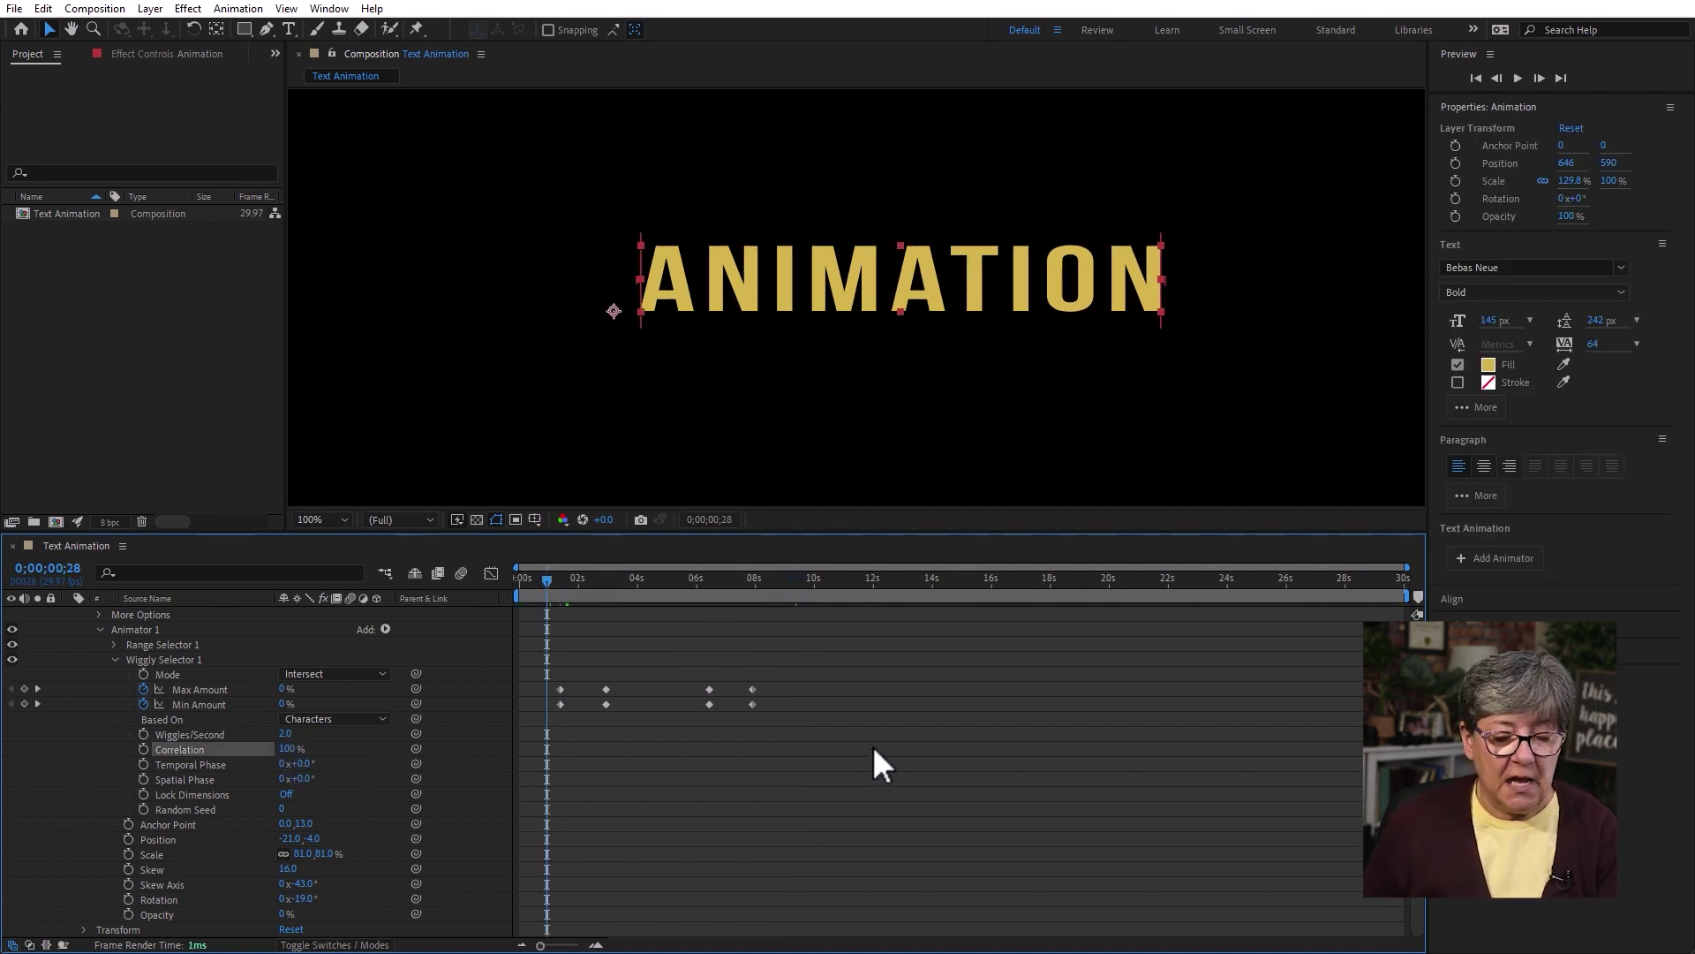
# Delete all Max and Min Amount keyframes, reset both properties to 100% and -100%, and preview the wiggle
pyautogui.moveTo(872, 746); pyautogui.dragTo(484, 606)
pyautogui.press('Delete')
pyautogui.rightClick(214, 714)
pyautogui.click(305, 594)
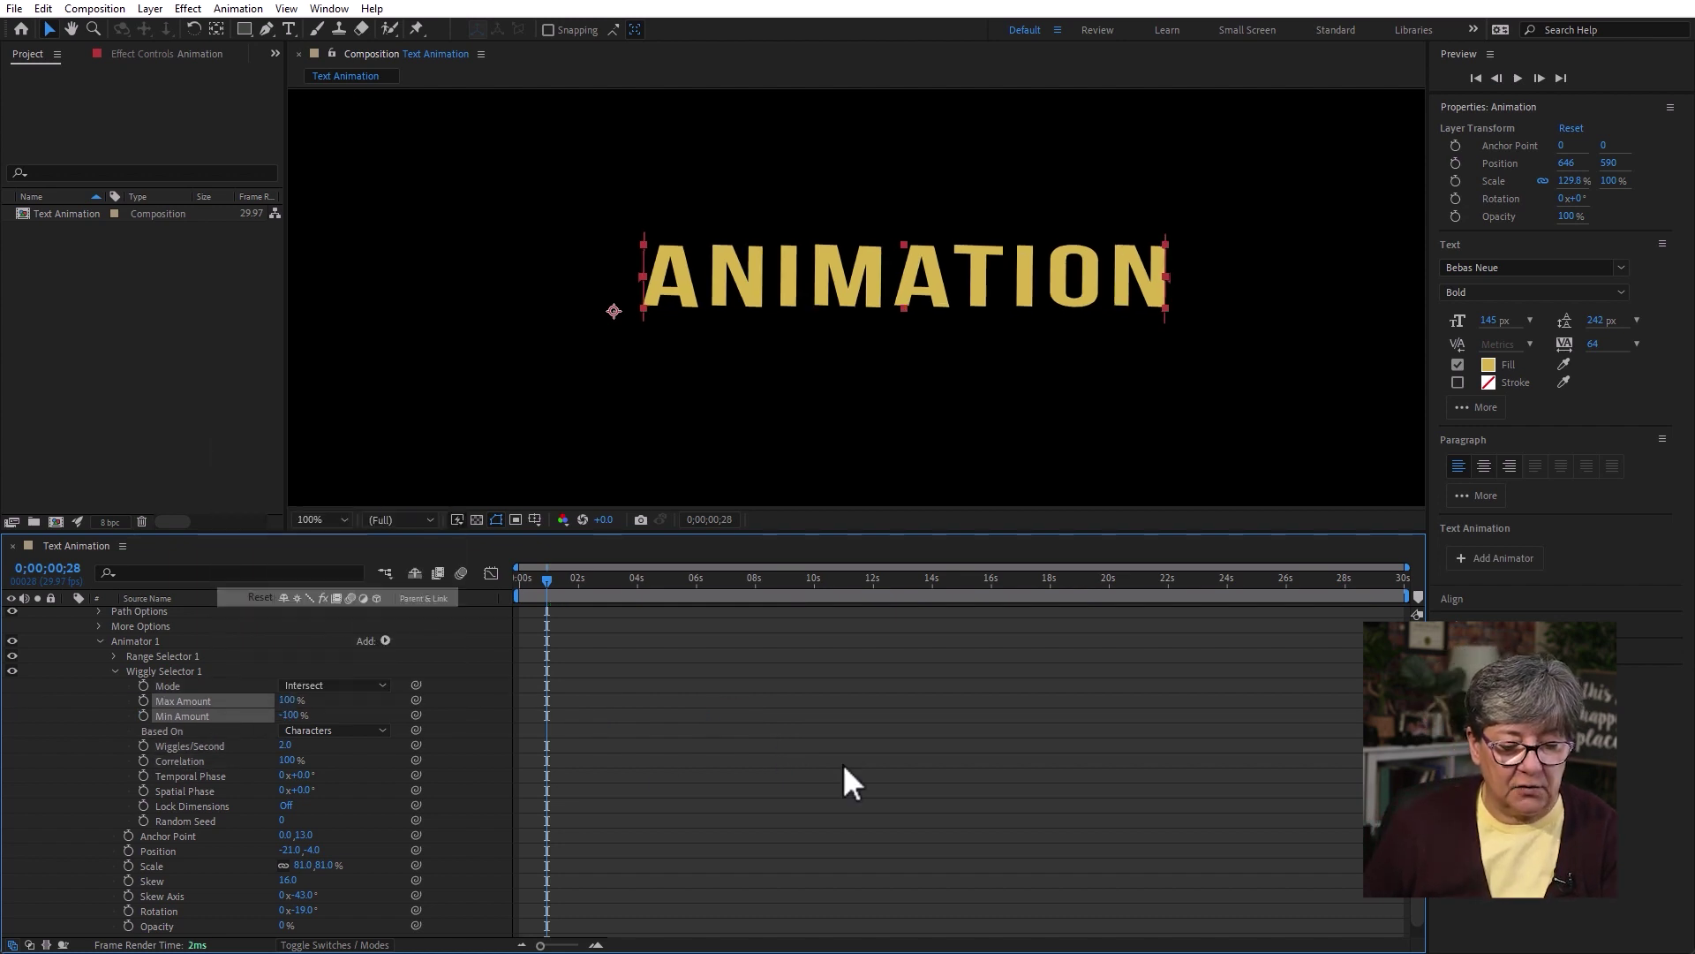
pyautogui.click(803, 838)
pyautogui.press('space')
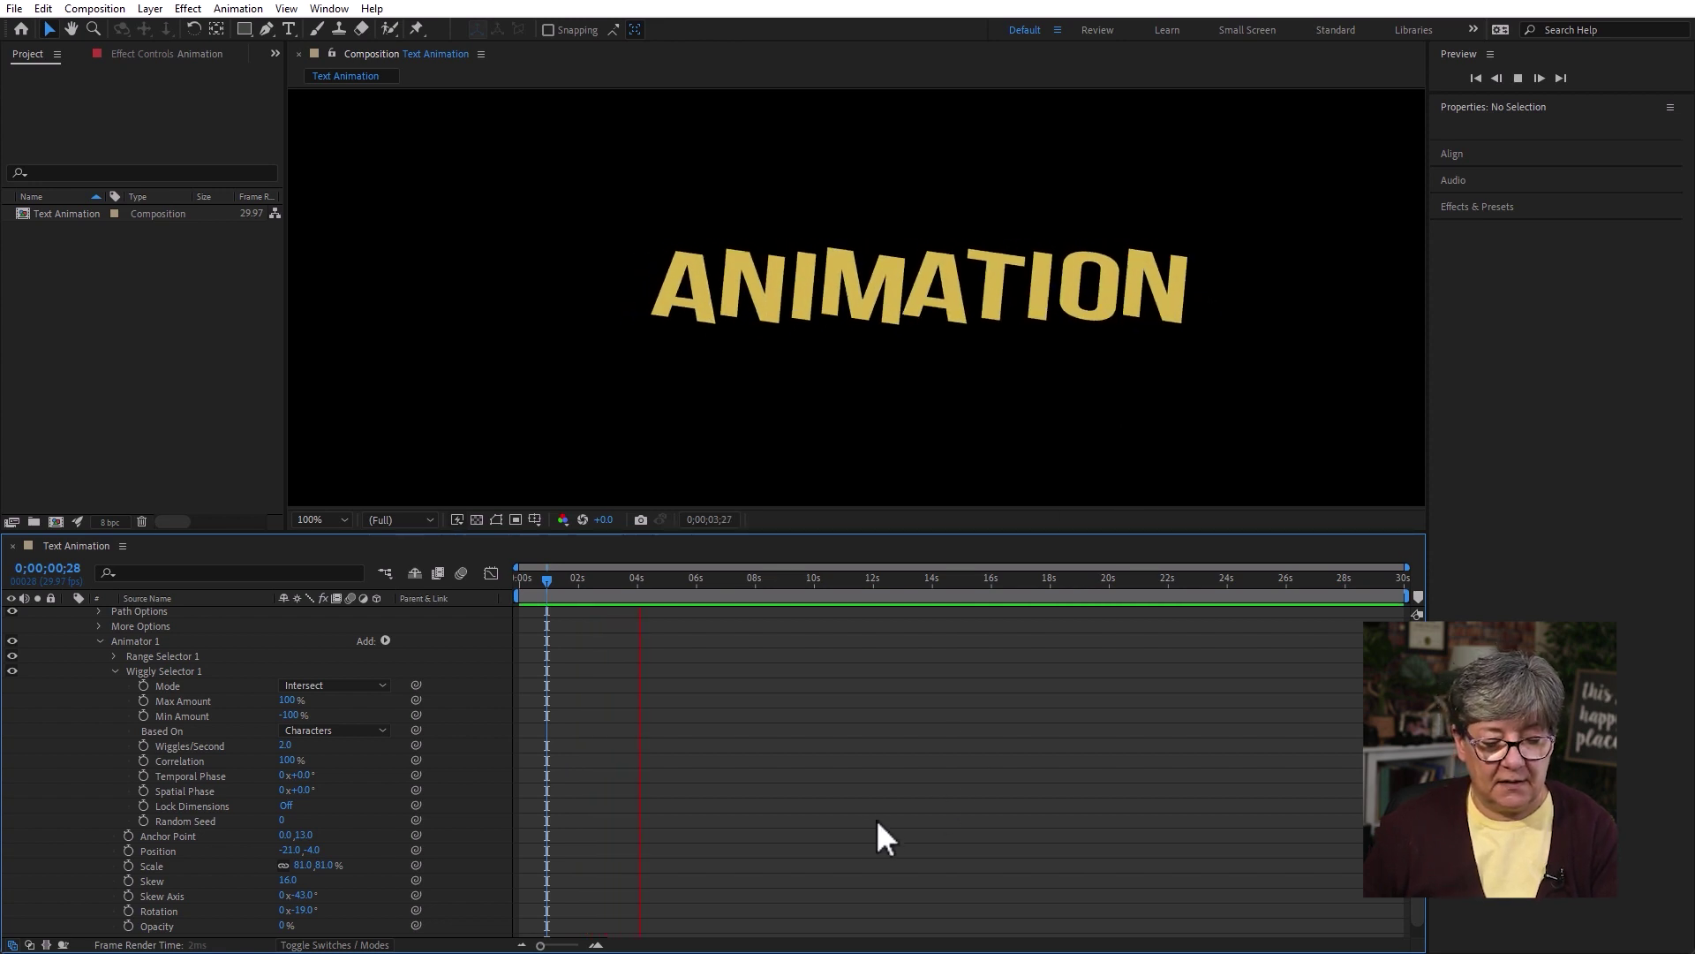
# Preview the wiggle with Correlation at 0%, and set Correlation back to 50%
pyautogui.moveTo(292, 765); pyautogui.dragTo(3, 852)
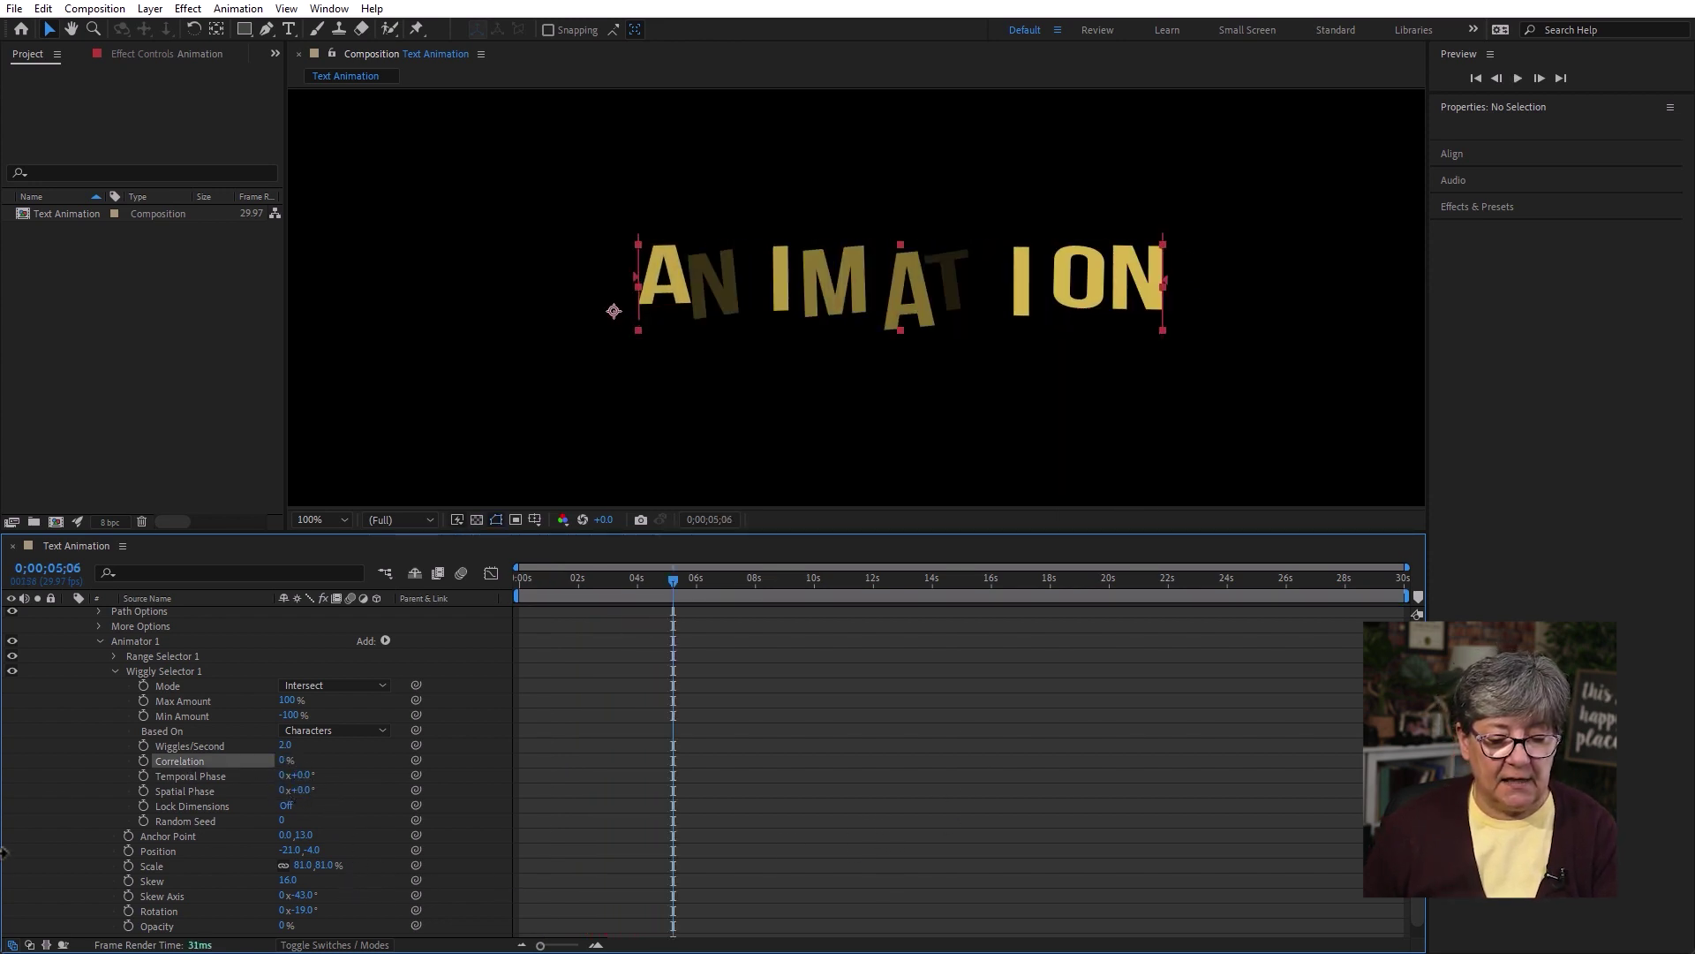
pyautogui.press('space')
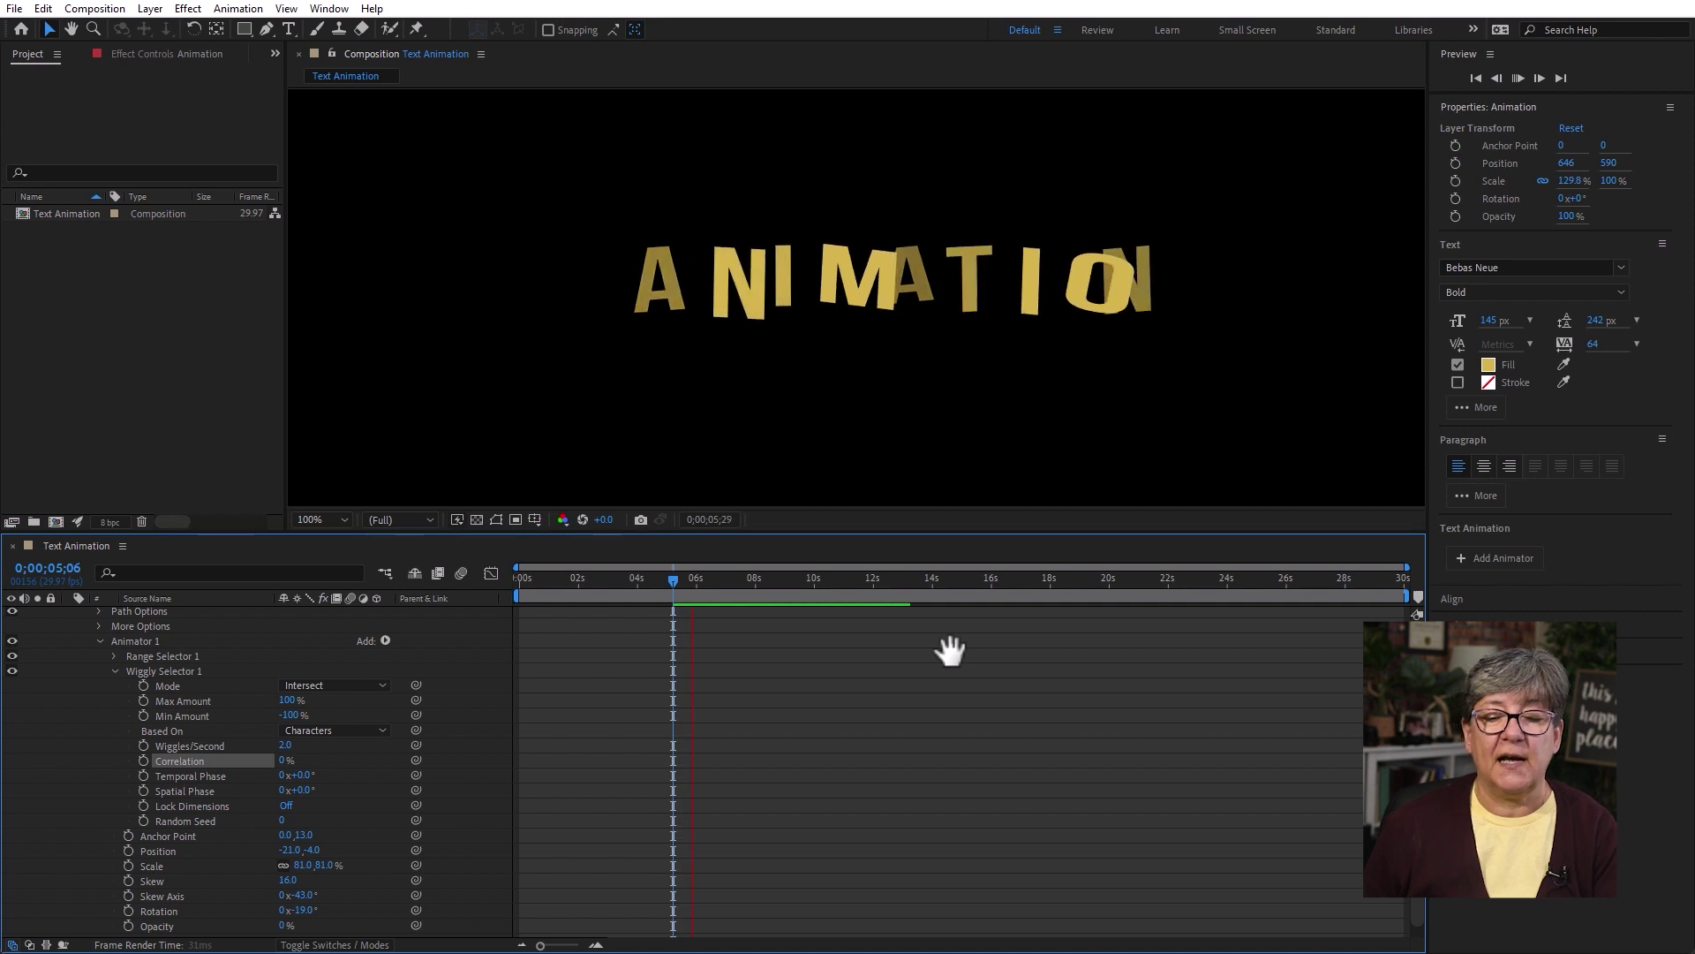
pyautogui.press('space')
pyautogui.click(285, 761)
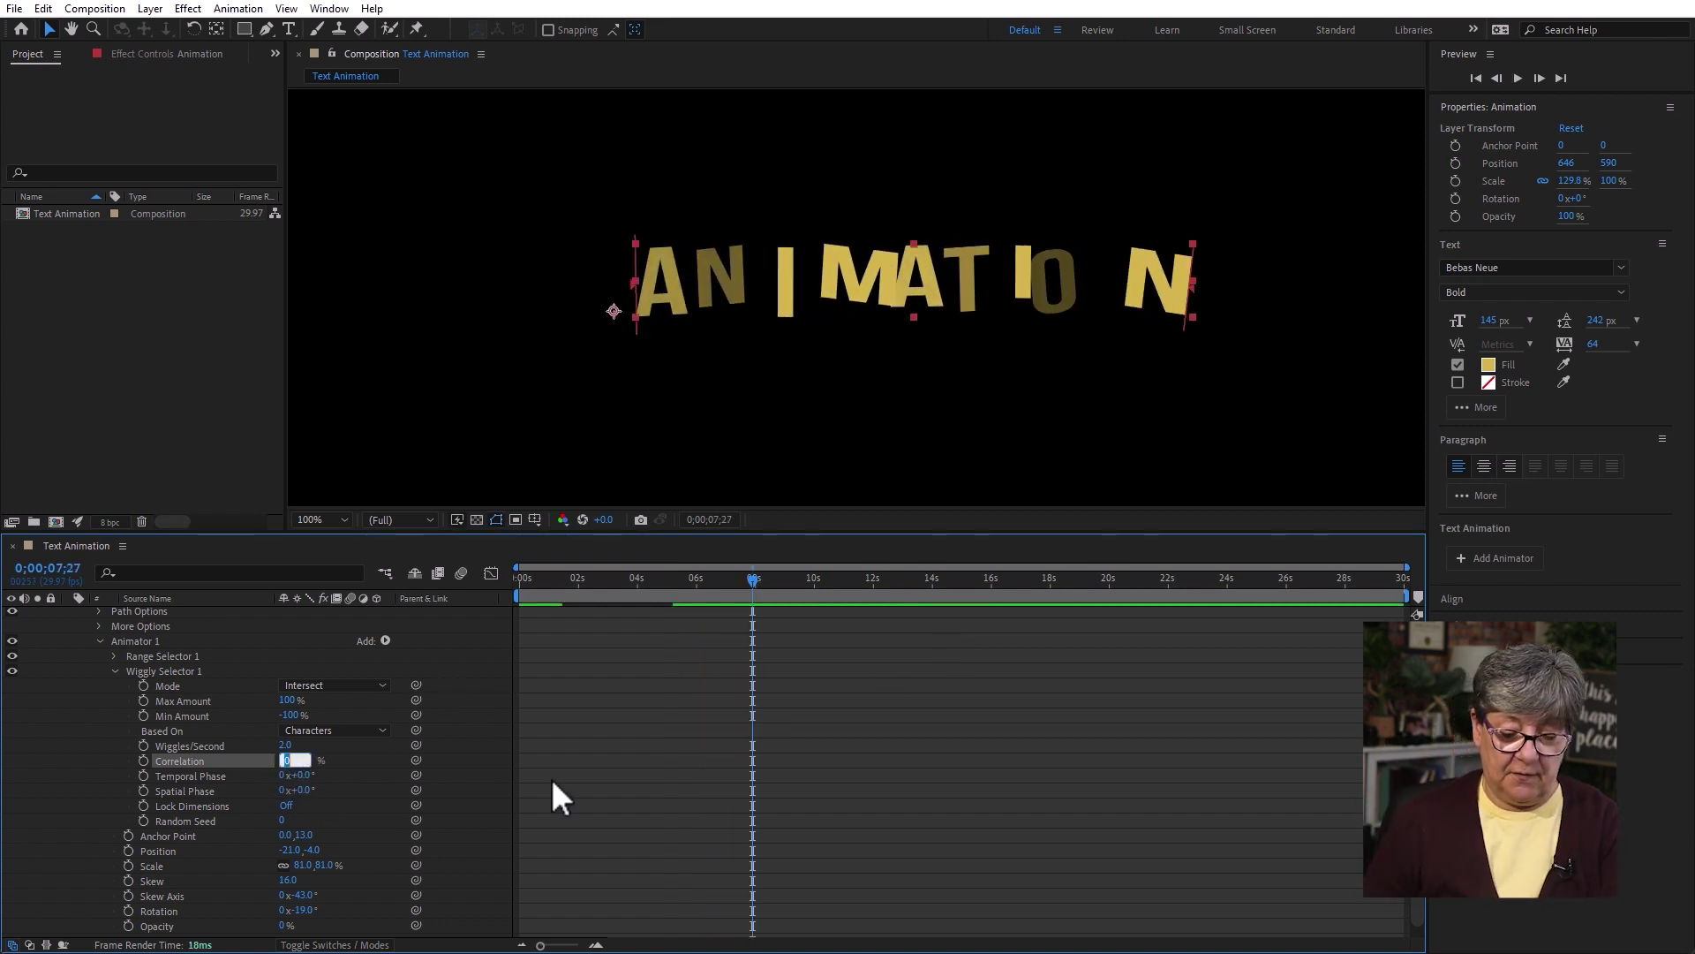
pyautogui.click(677, 787)
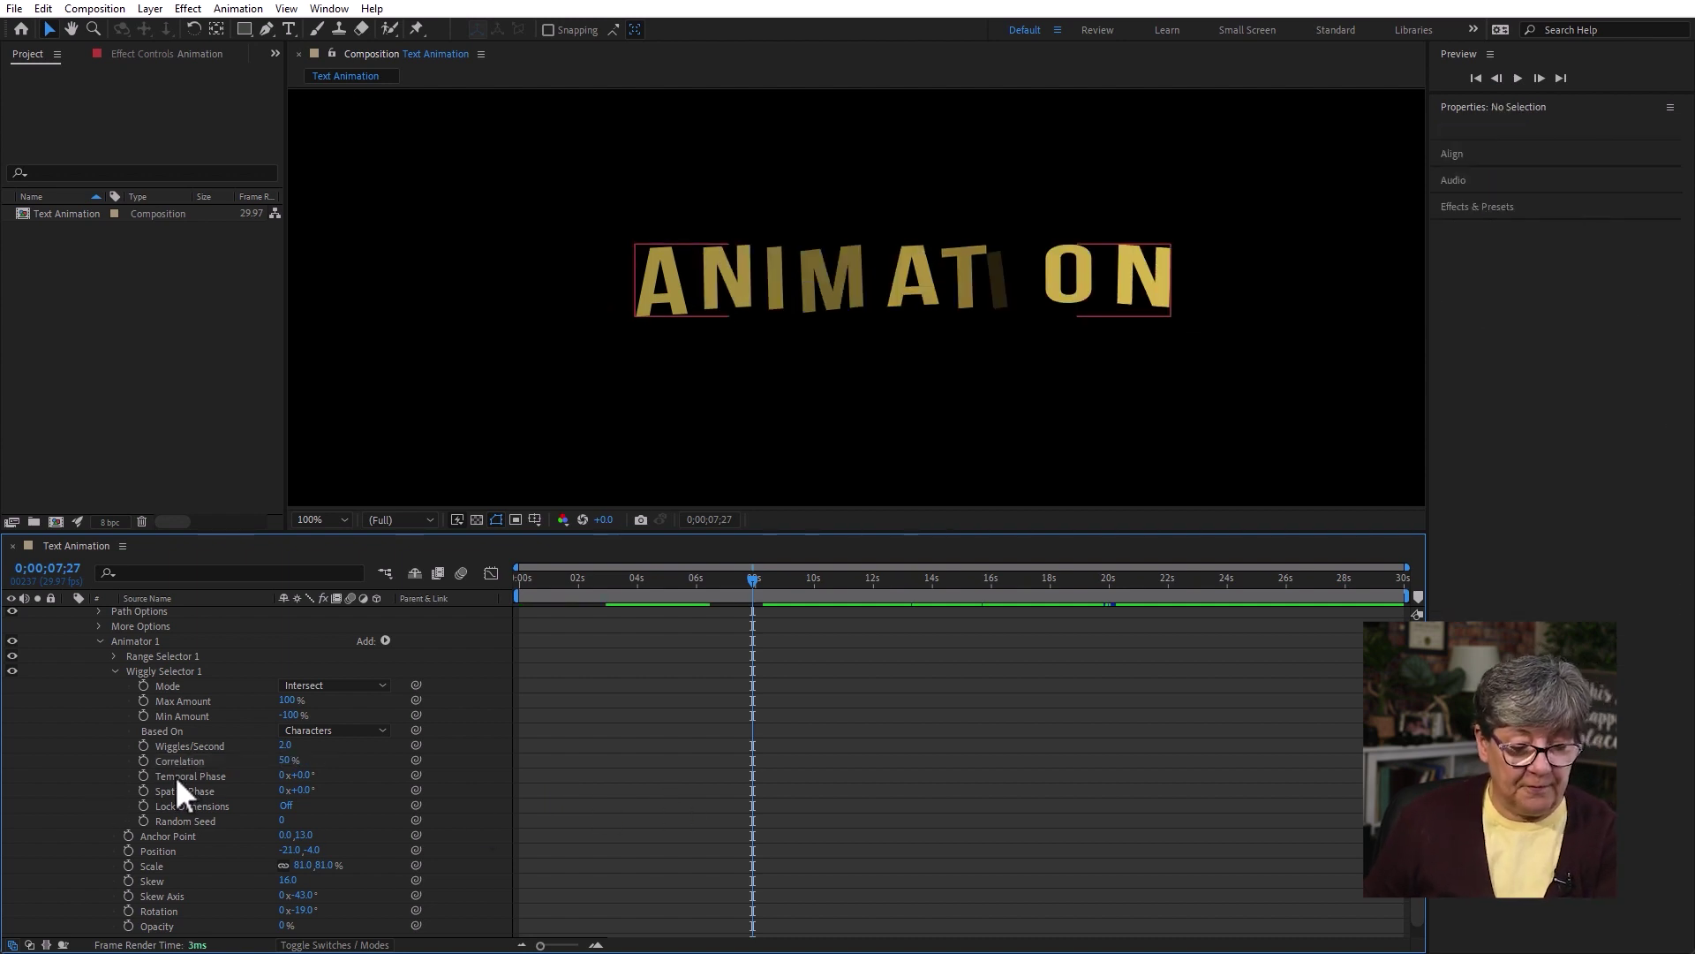
# Set the Wiggly Selector's Temporal Phase to 33° and Spatial Phase to 87°, and preview from the start
pyautogui.moveTo(297, 776); pyautogui.dragTo(632, 623)
pyautogui.press('space')
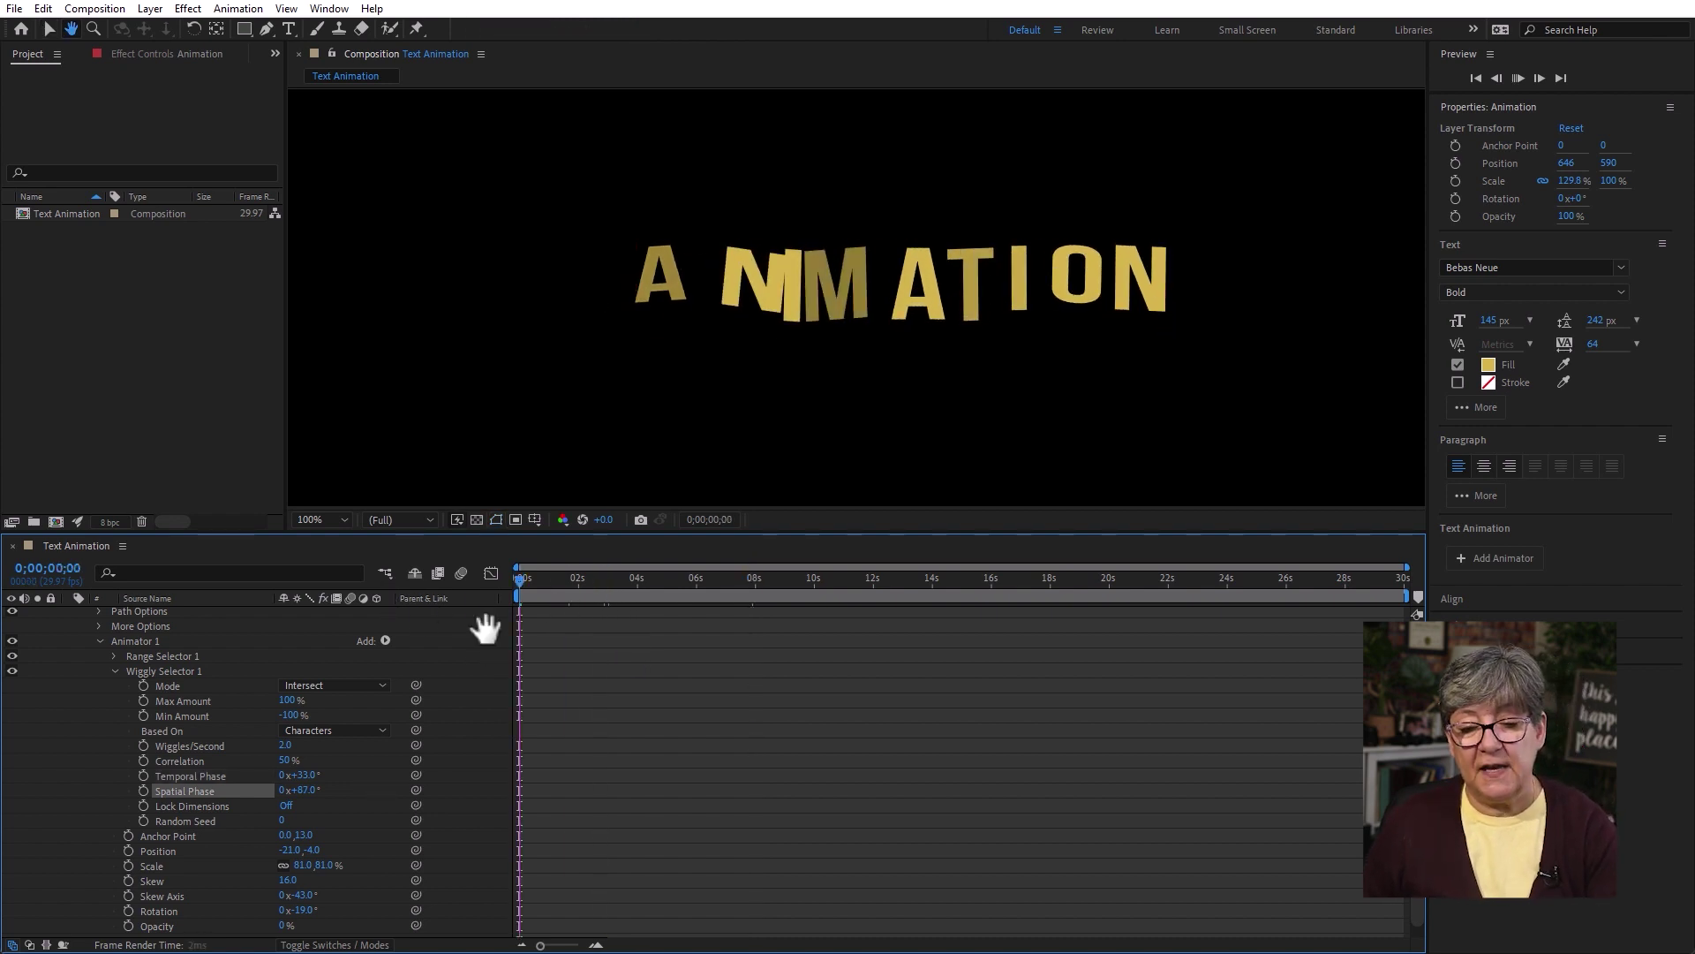
pyautogui.press('space')
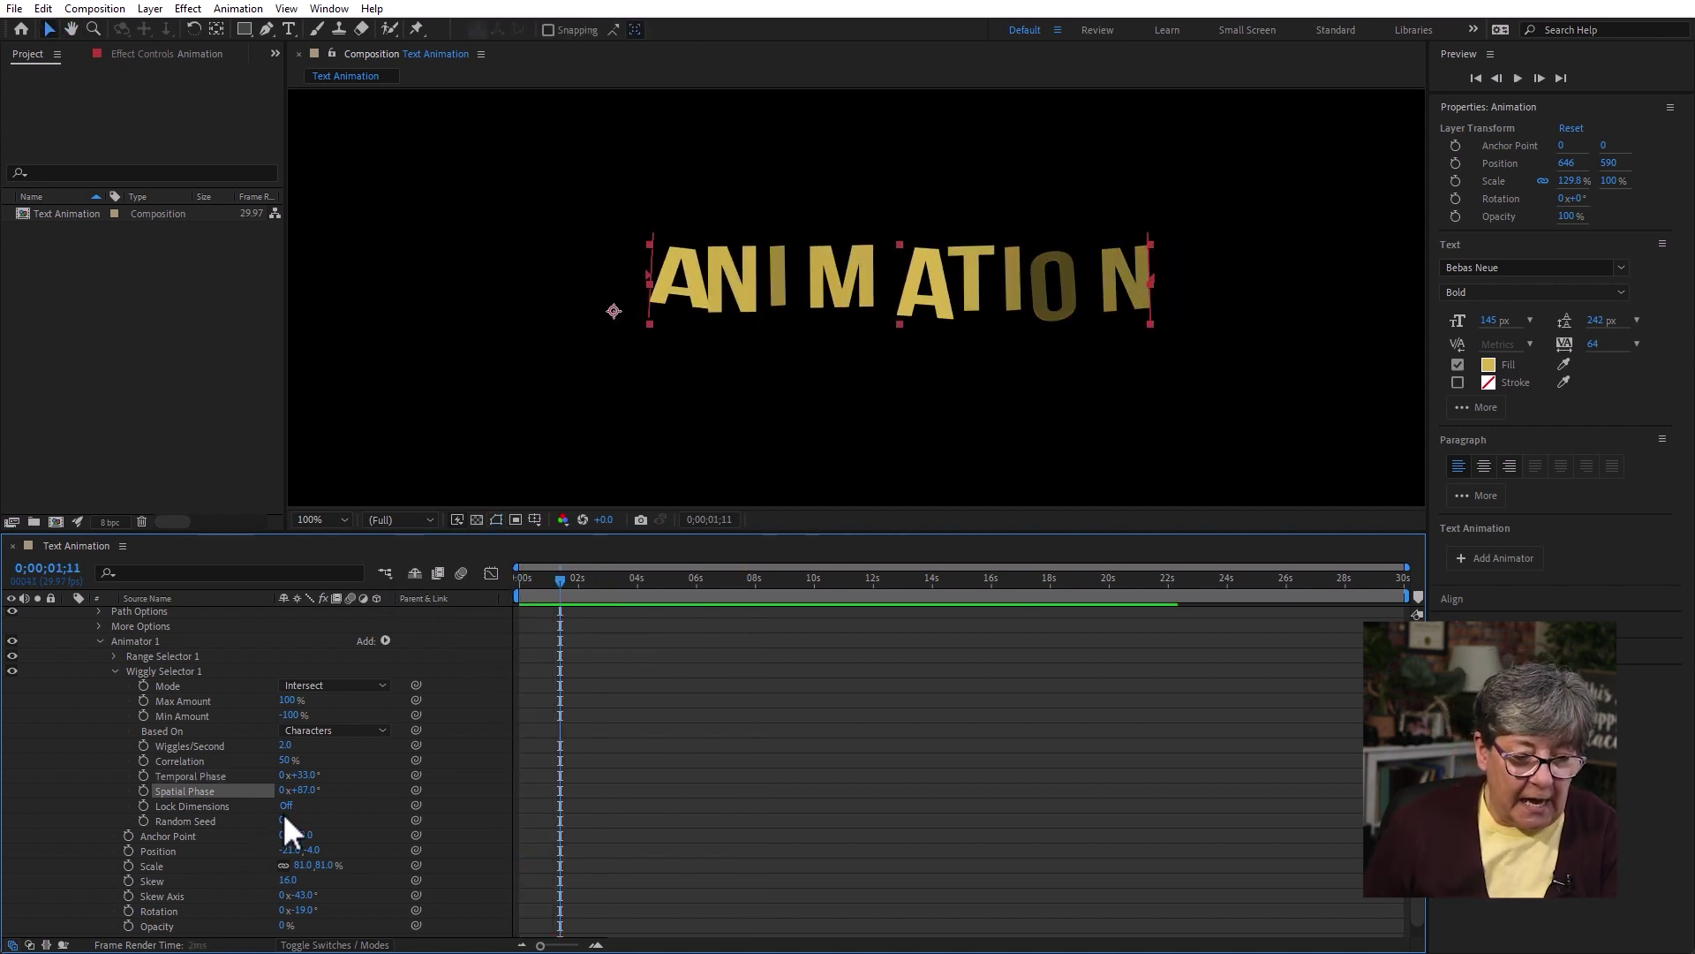
# Preview the wiggle with Lock Dimensions turned on, and turn Lock Dimensions off again
pyautogui.click(298, 808)
pyautogui.press('space')
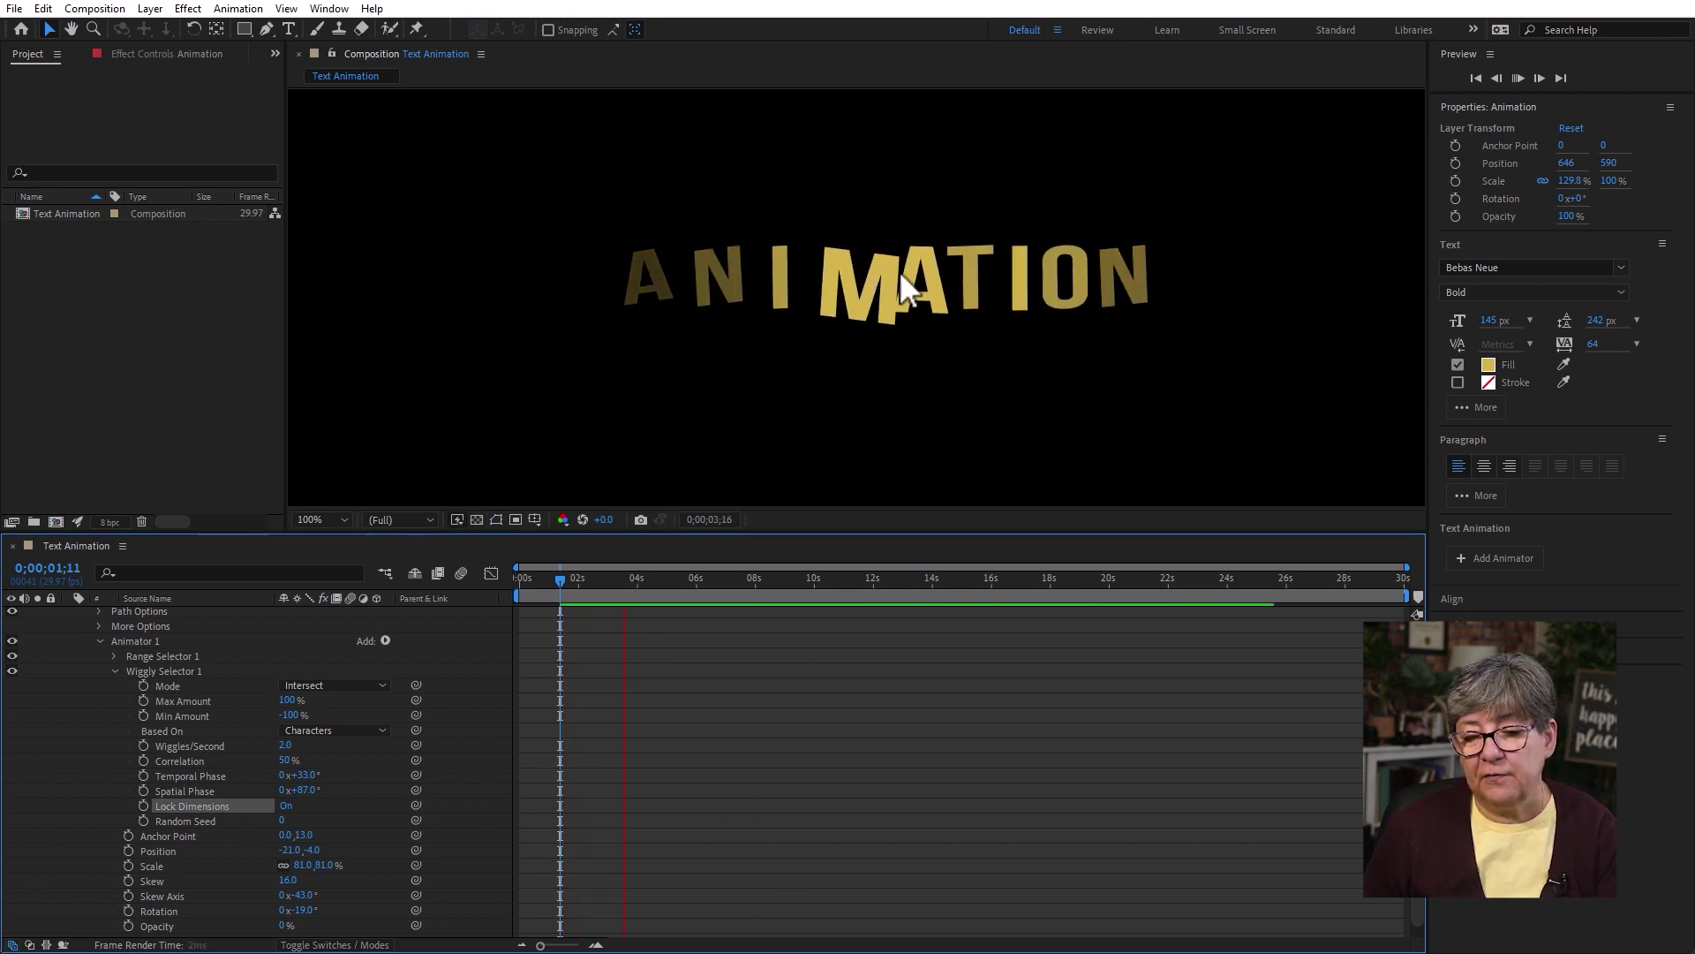
pyautogui.press('space')
pyautogui.click(286, 806)
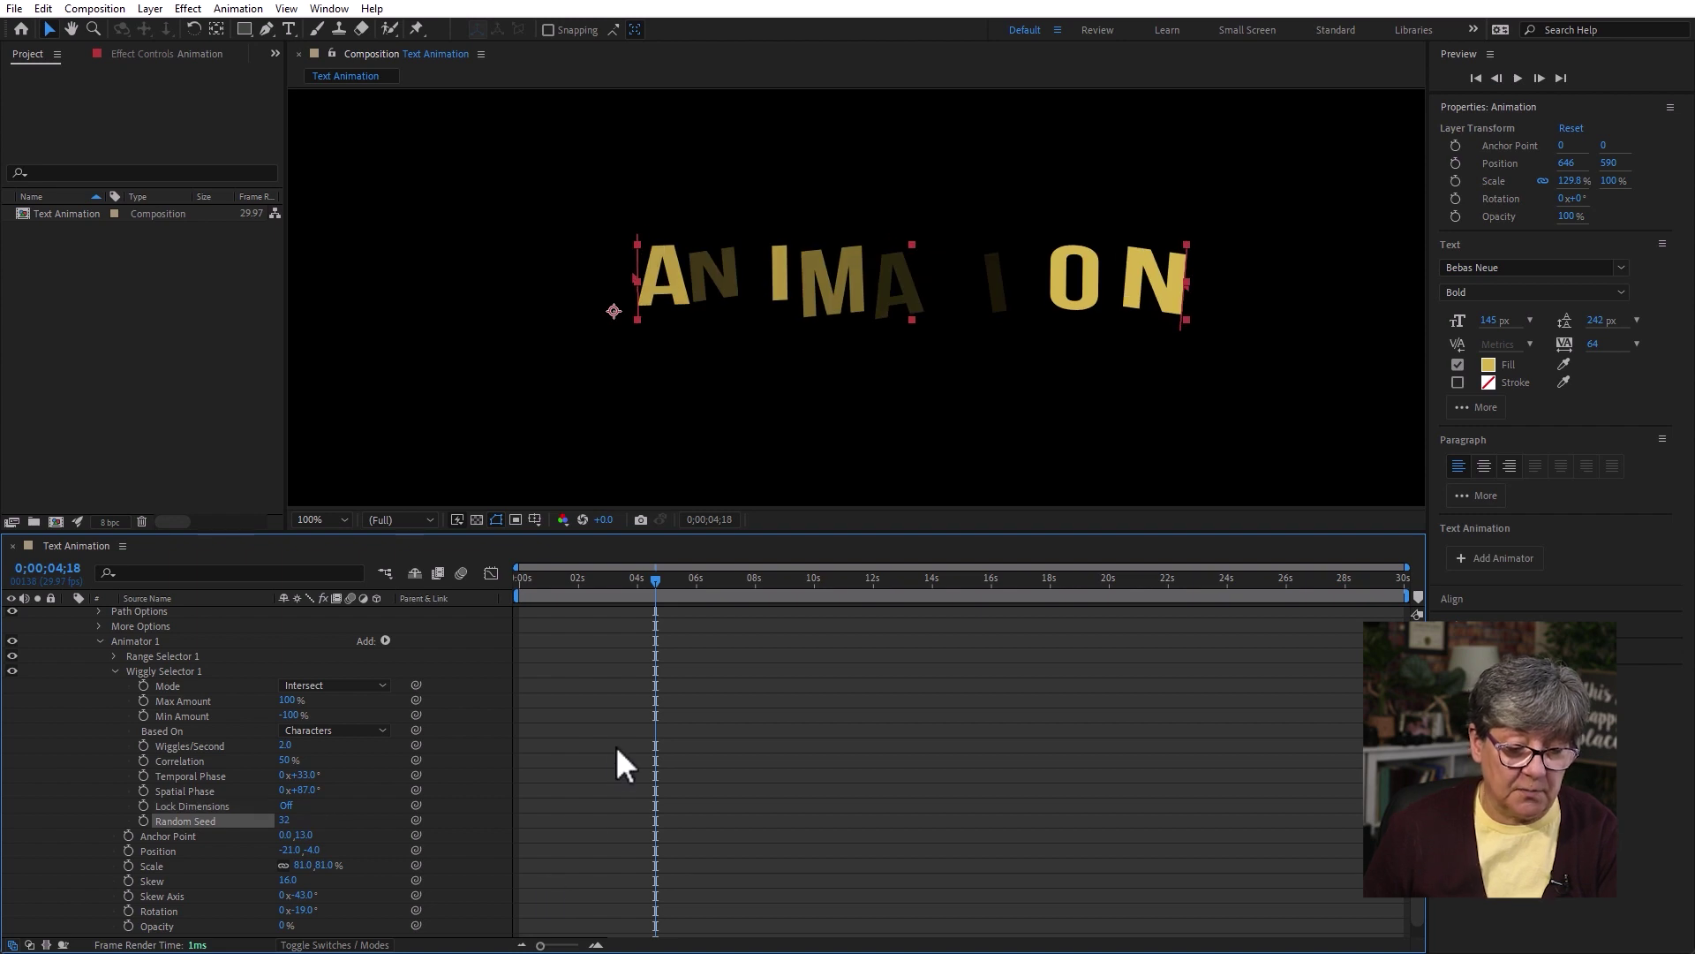
# Set the Wiggly Selector's Random Seed to 32 and preview the animation from the start
pyautogui.click(616, 745)
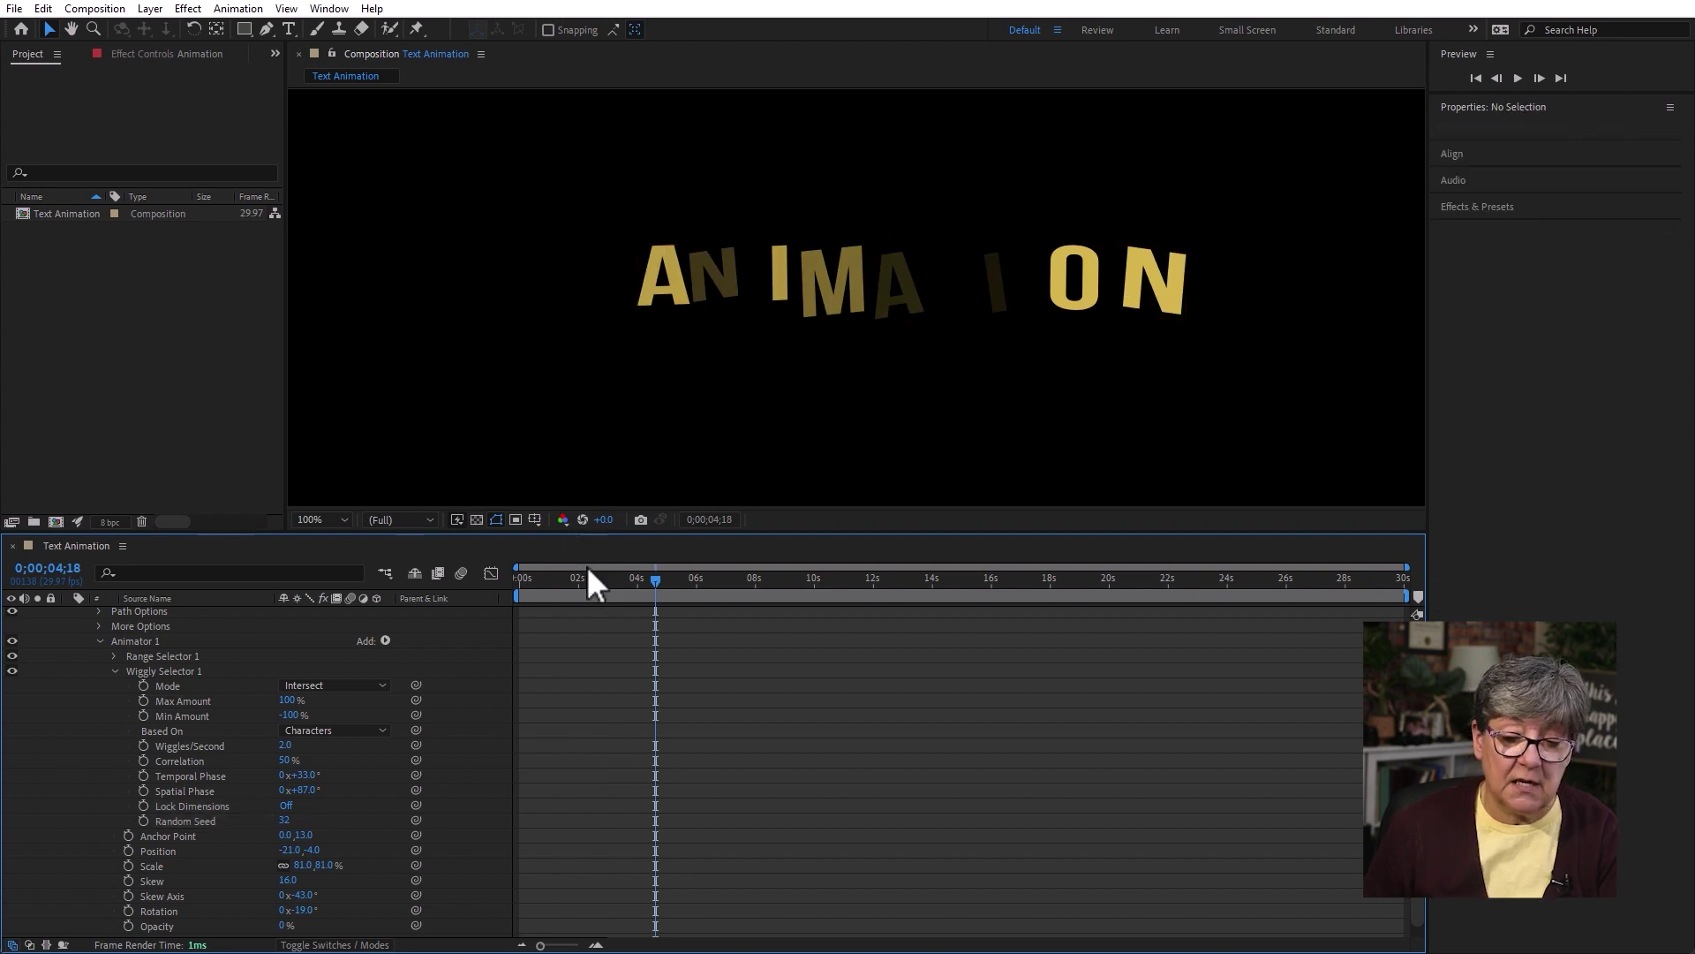
pyautogui.press('Home')
pyautogui.press('space')
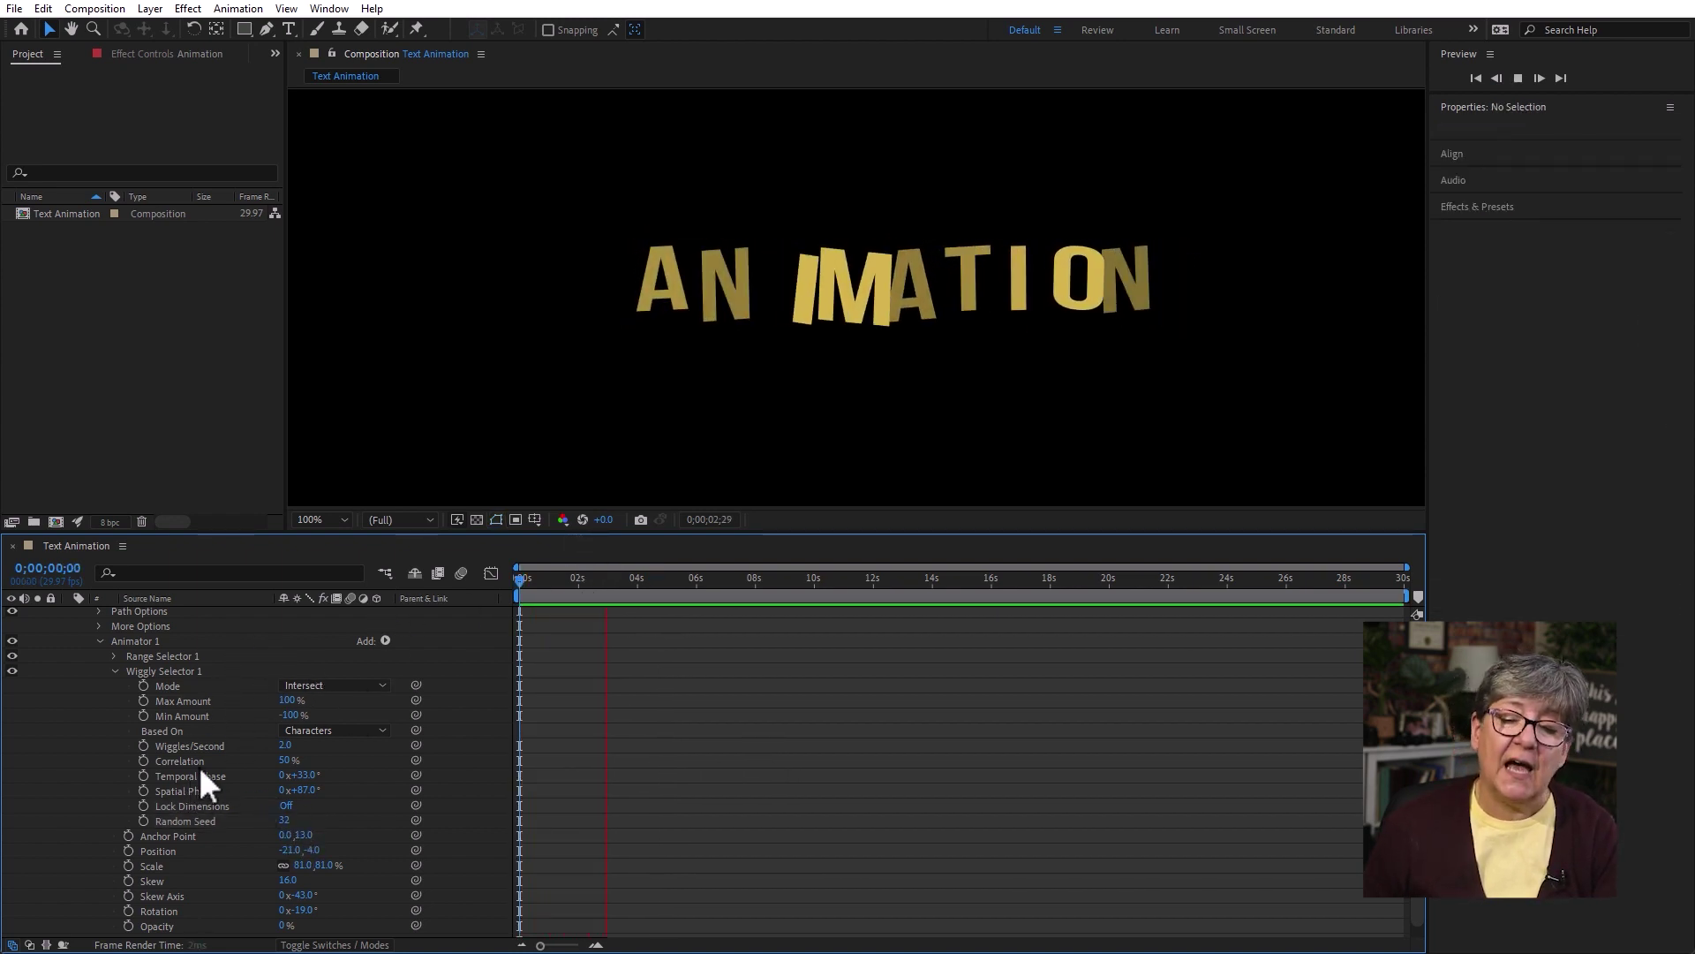
# Preview the wiggle with Based On set to Words, and set Based On back to Characters
pyautogui.click(351, 730)
pyautogui.click(351, 730)
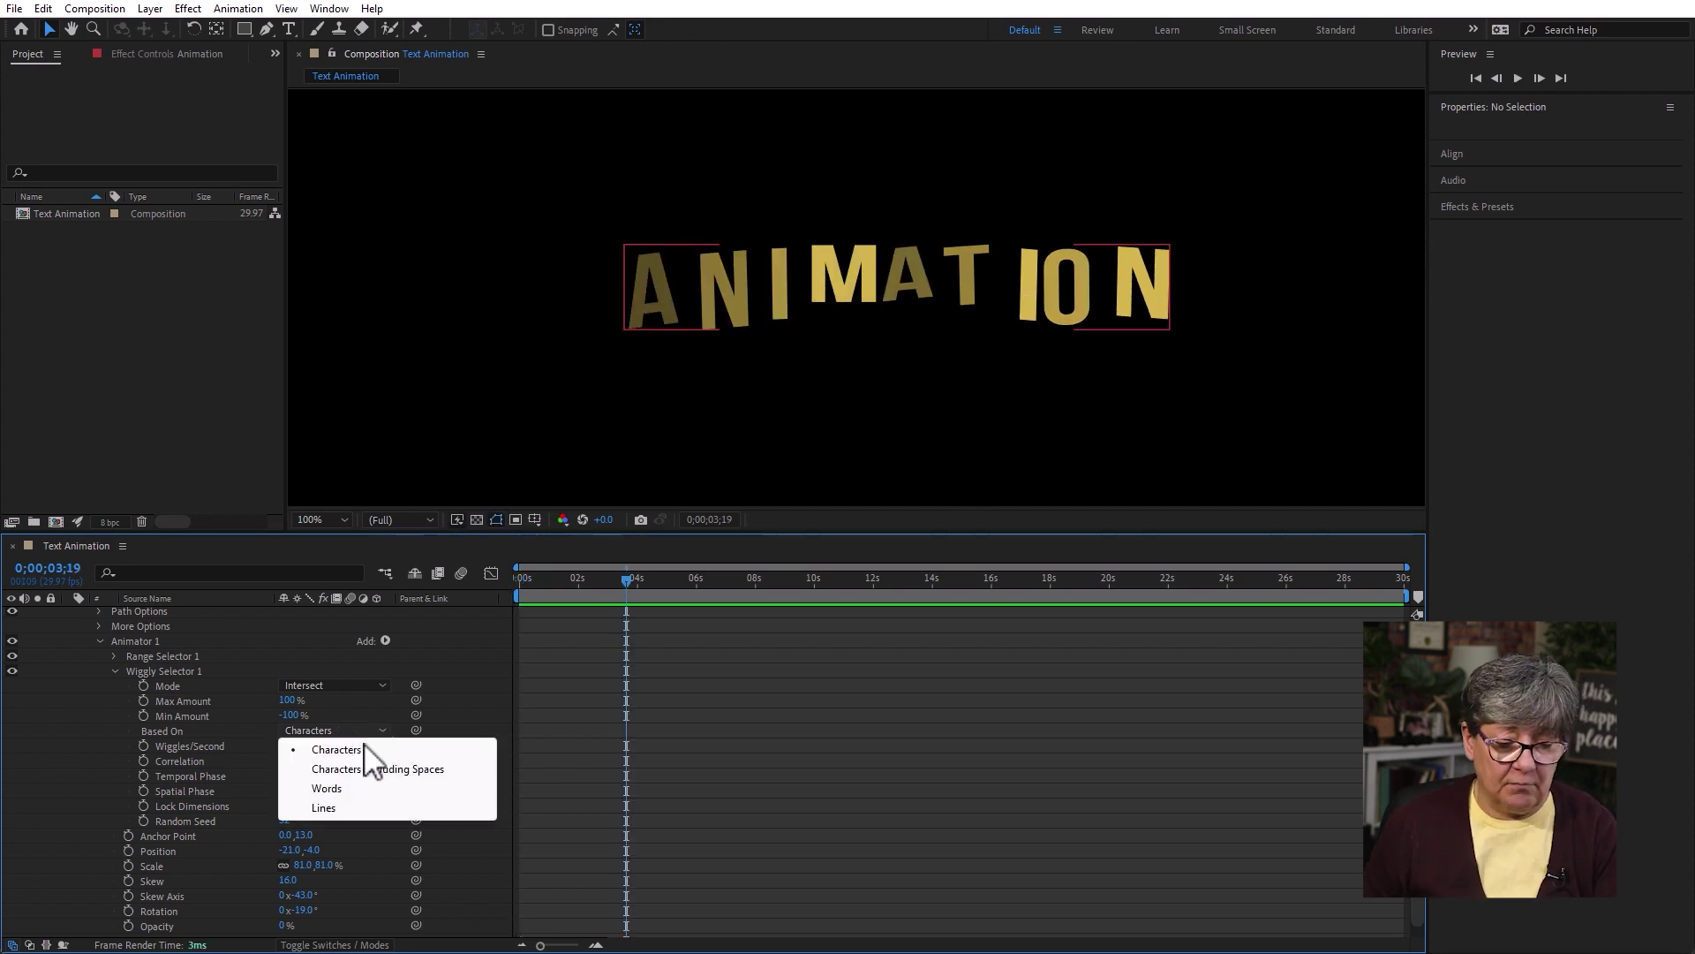
pyautogui.click(351, 792)
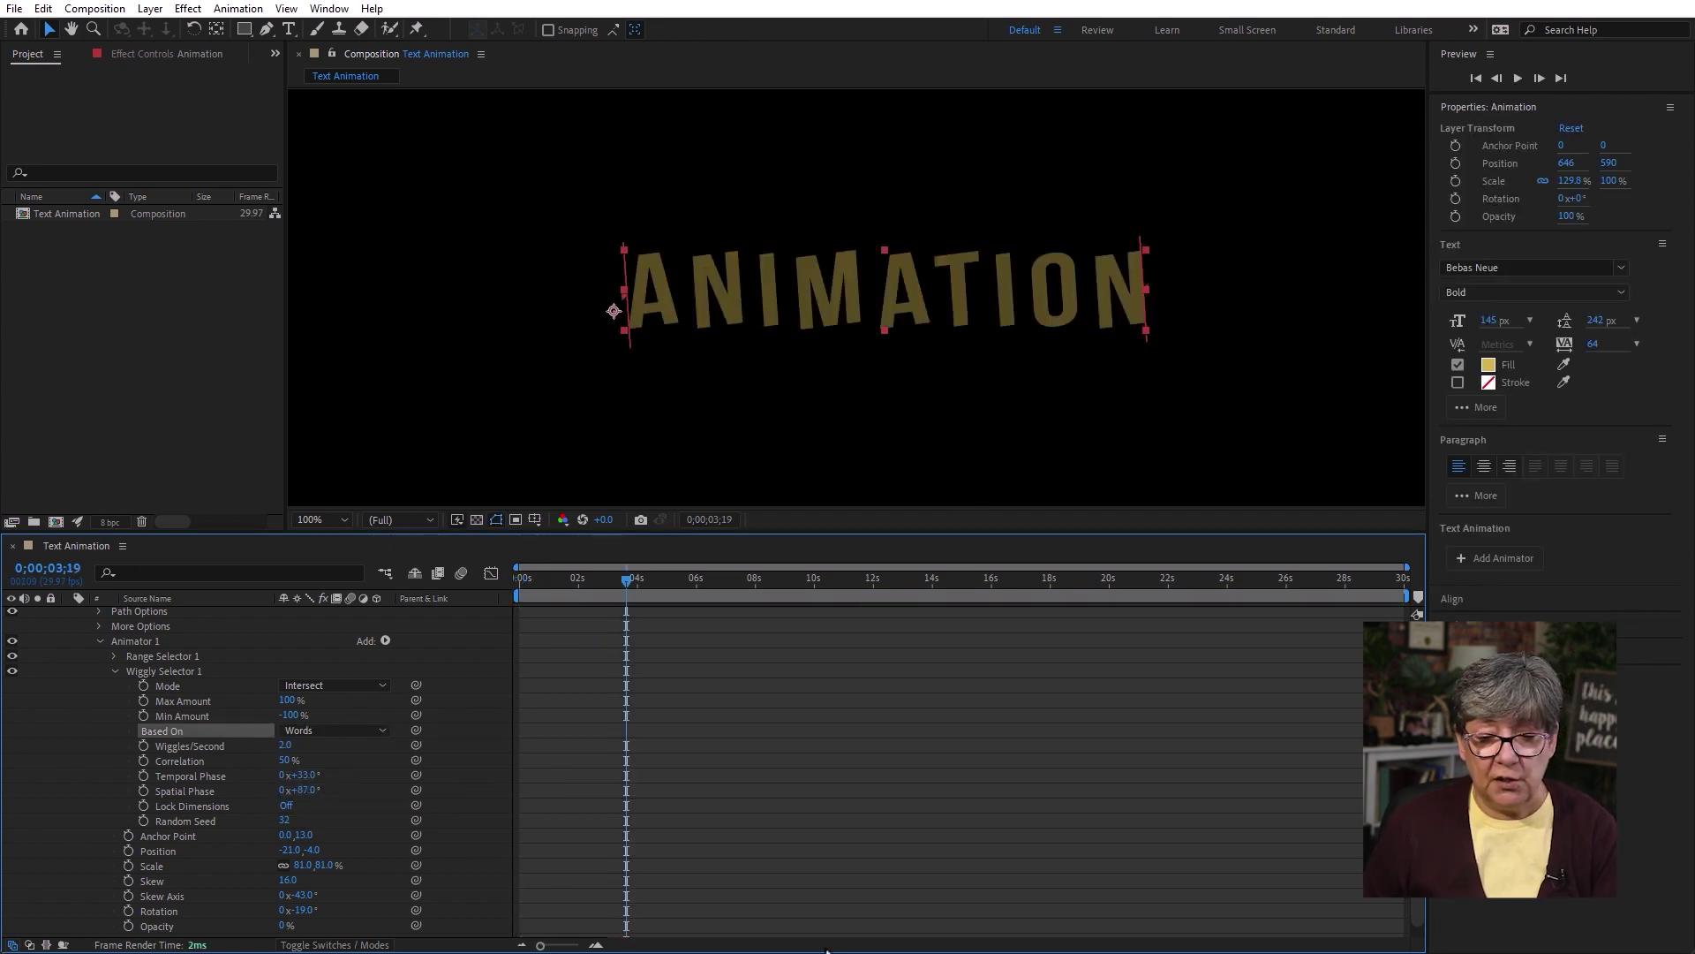
pyautogui.press('space')
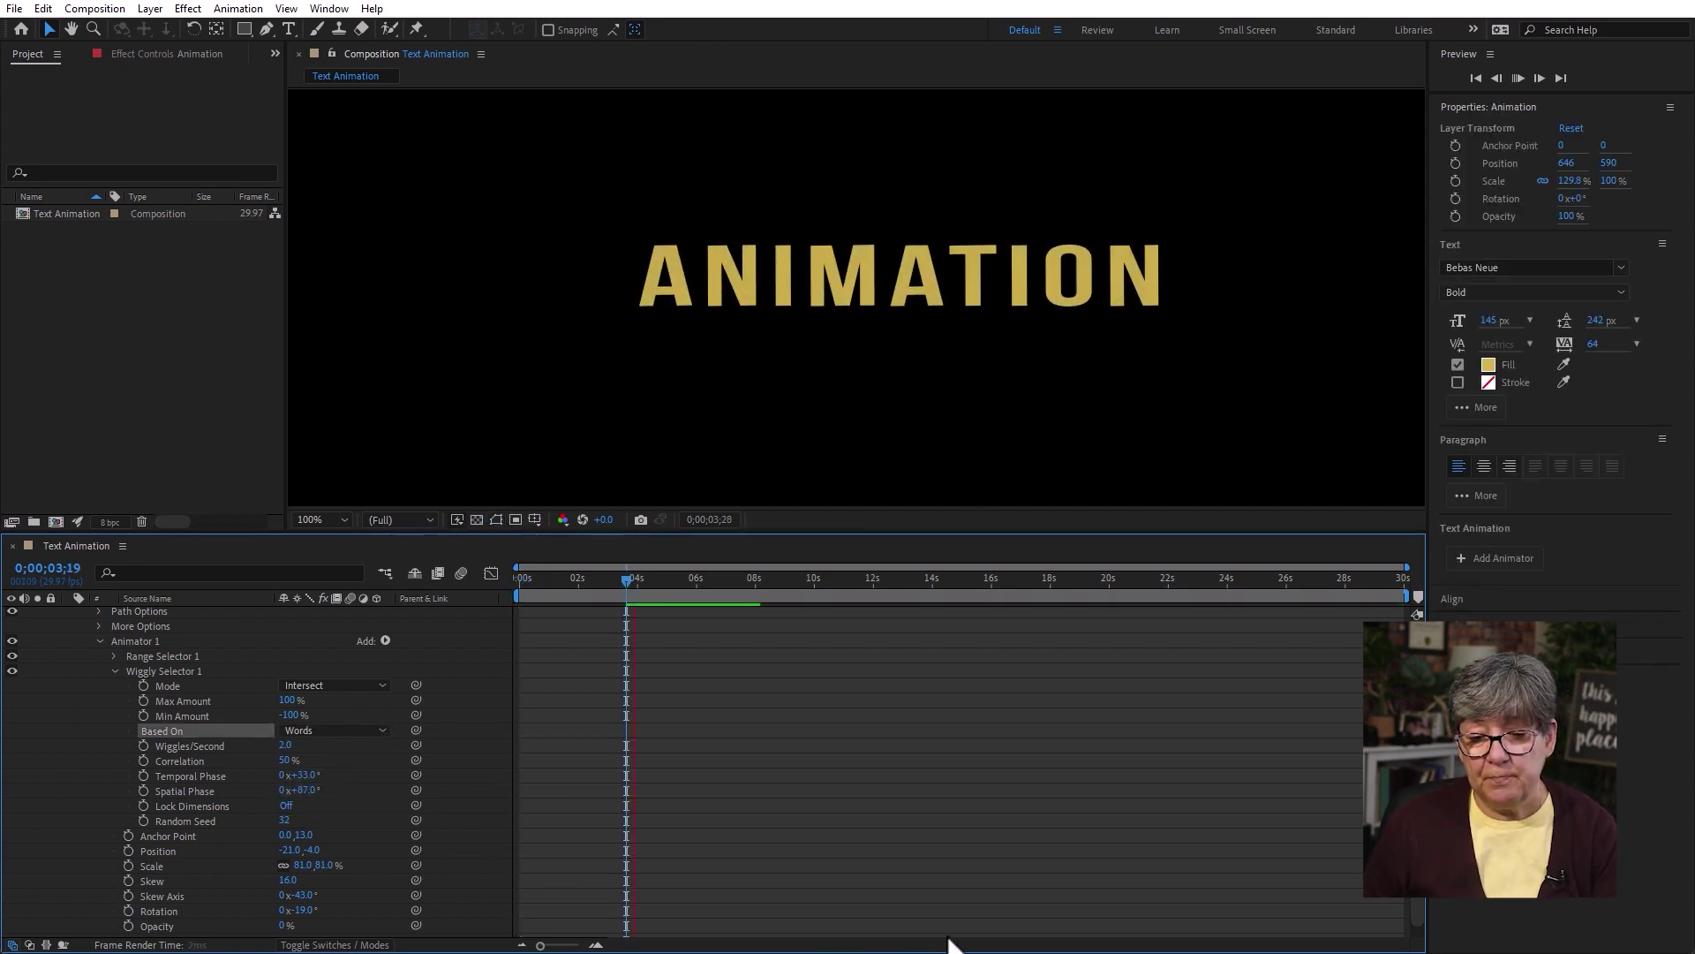
pyautogui.click(345, 735)
pyautogui.click(345, 734)
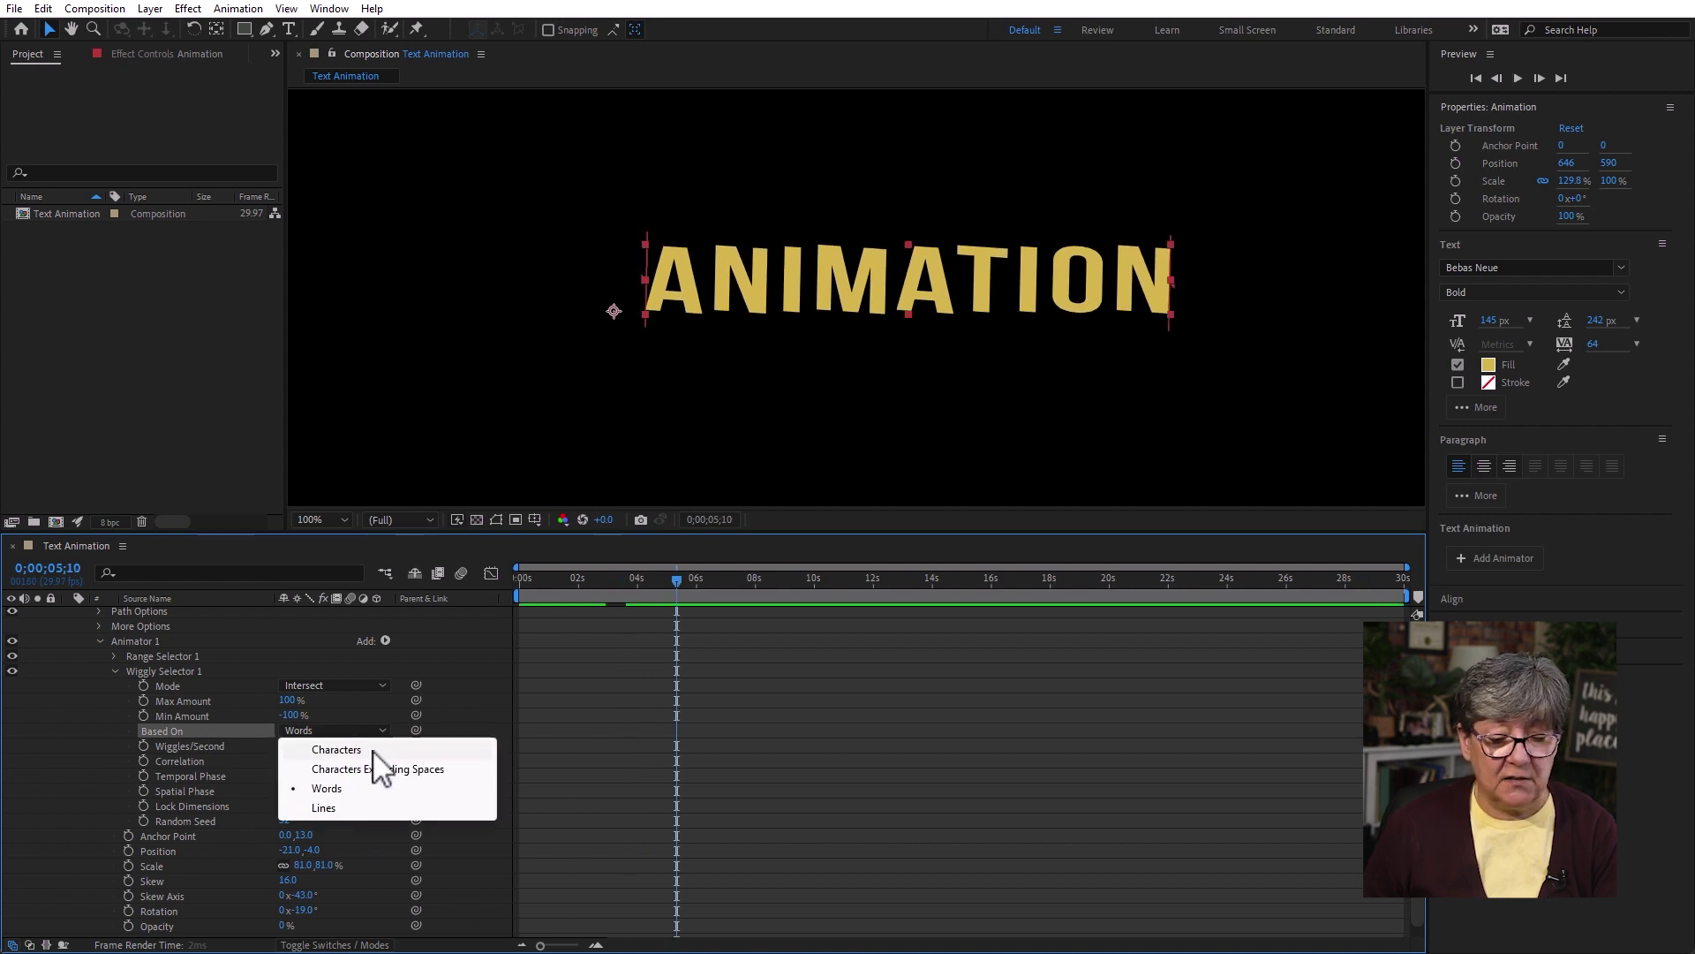
pyautogui.click(372, 751)
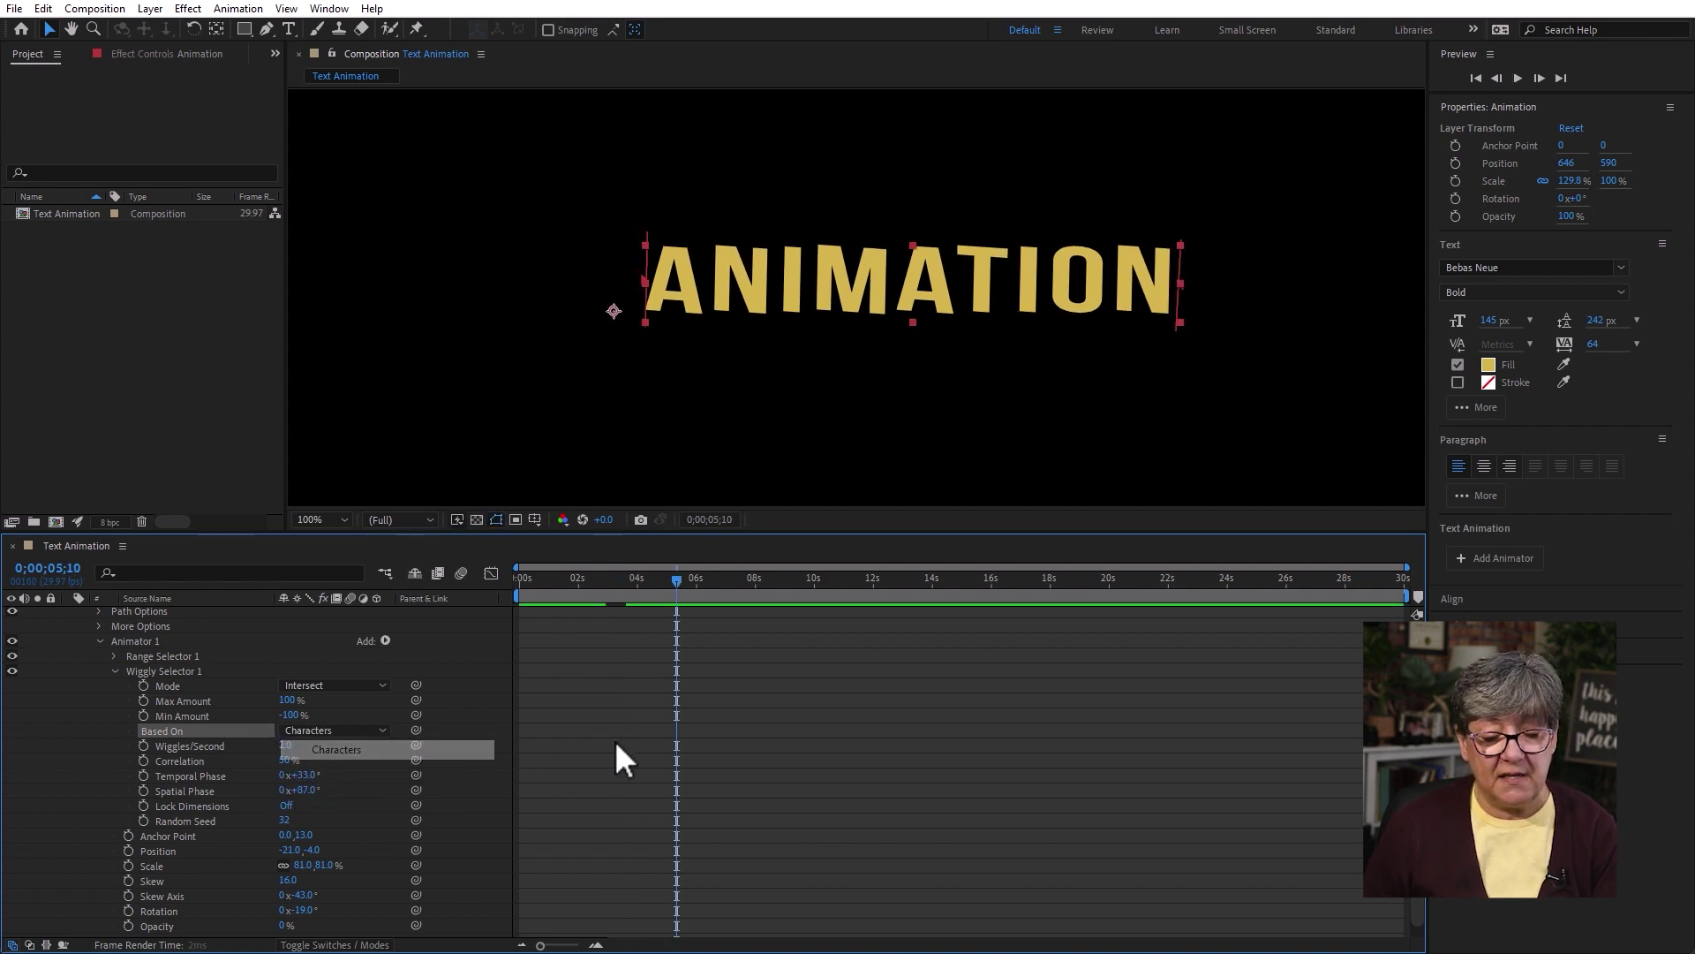
# Compare the Wiggly Selector's Add and Subtract modes during playback, and set Mode back to Intersect
pyautogui.click(353, 689)
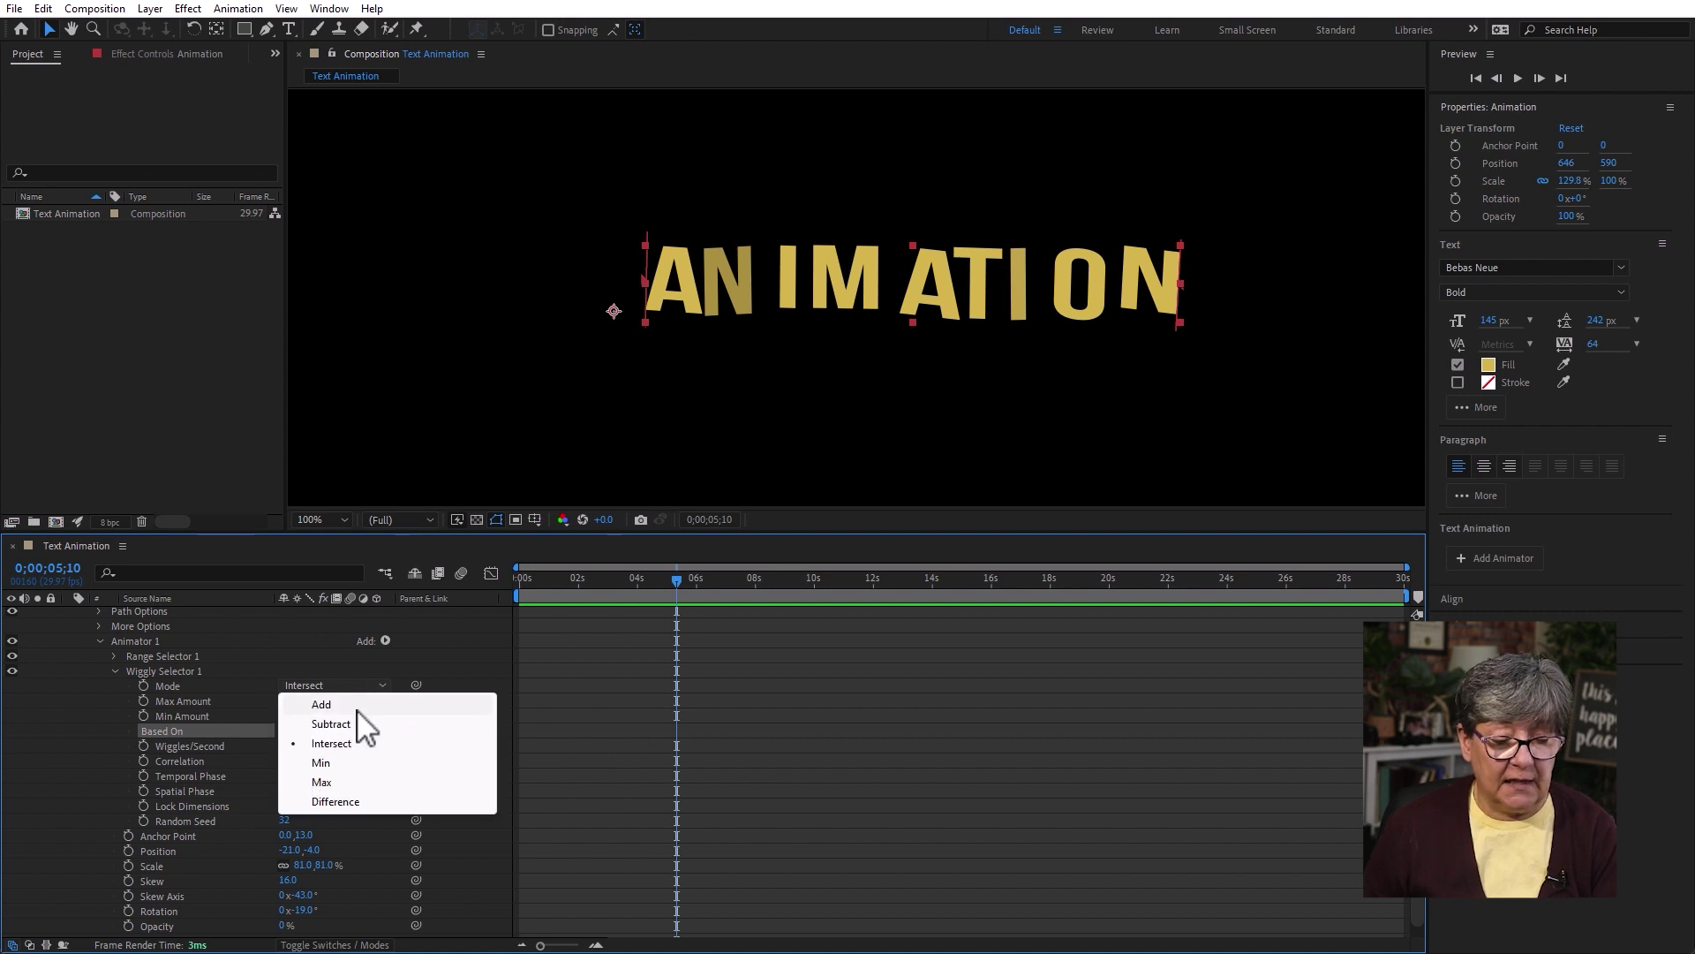
pyautogui.click(362, 697)
pyautogui.press('space')
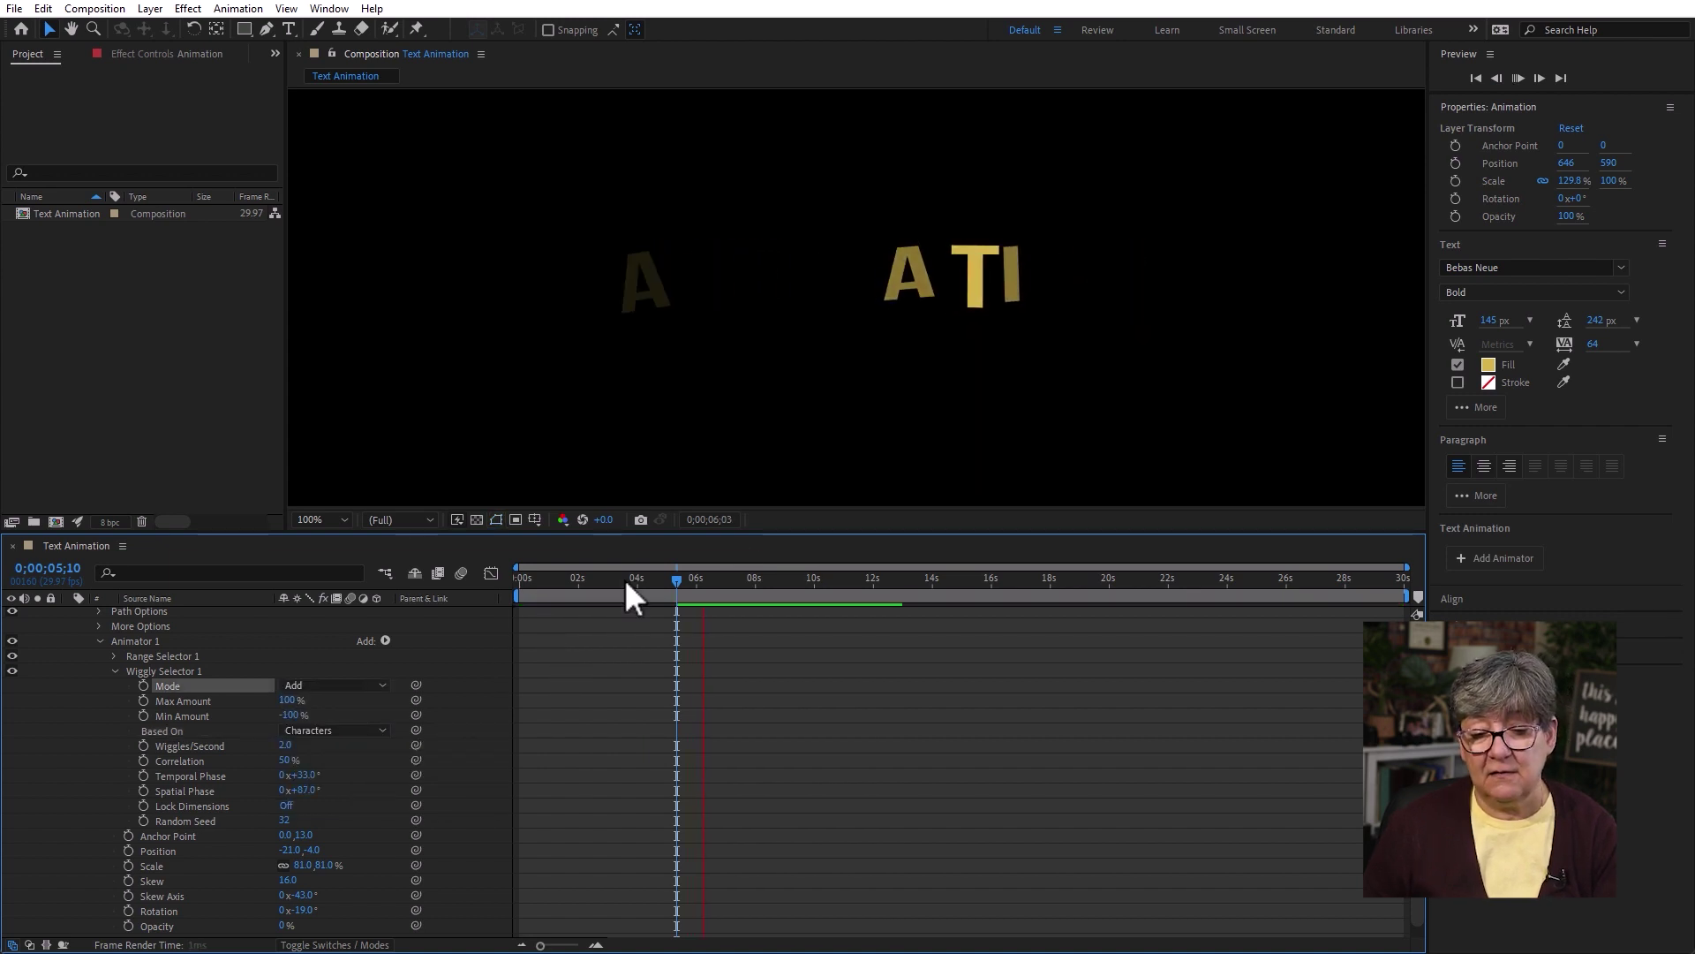
pyautogui.click(334, 681)
pyautogui.click(364, 729)
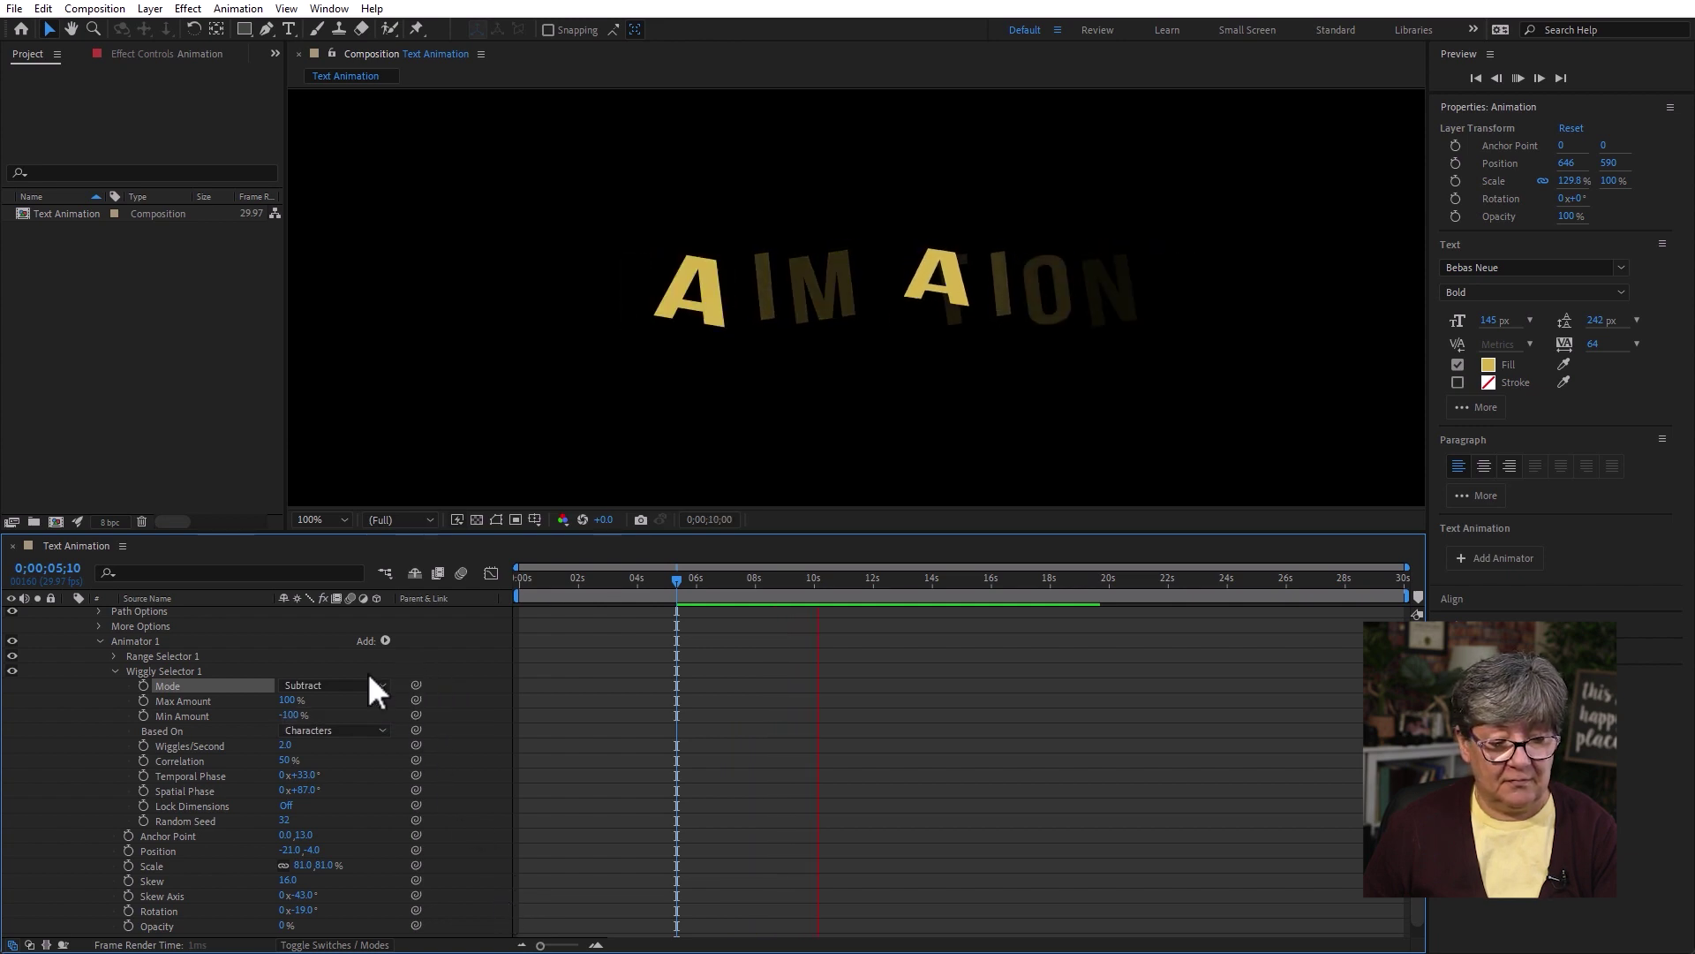
pyautogui.click(348, 686)
pyautogui.click(362, 744)
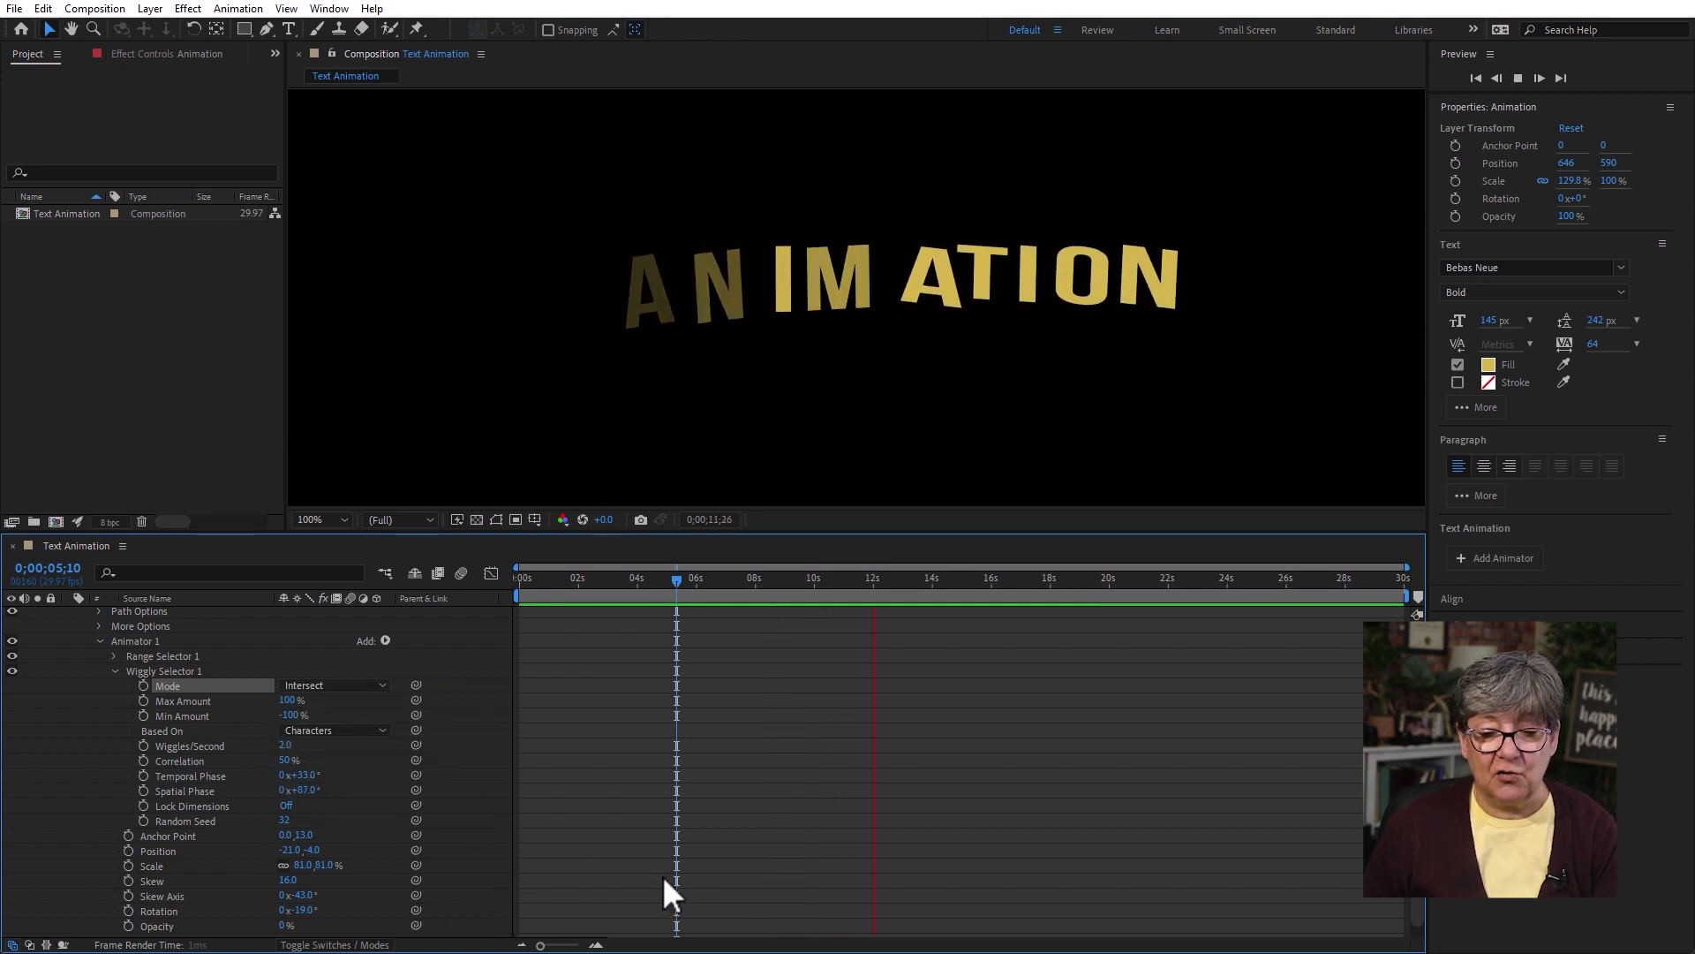
# Compare the Wiggly Selector's Min, Max and Difference modes during playback, and set Mode to Add
pyautogui.click(328, 679)
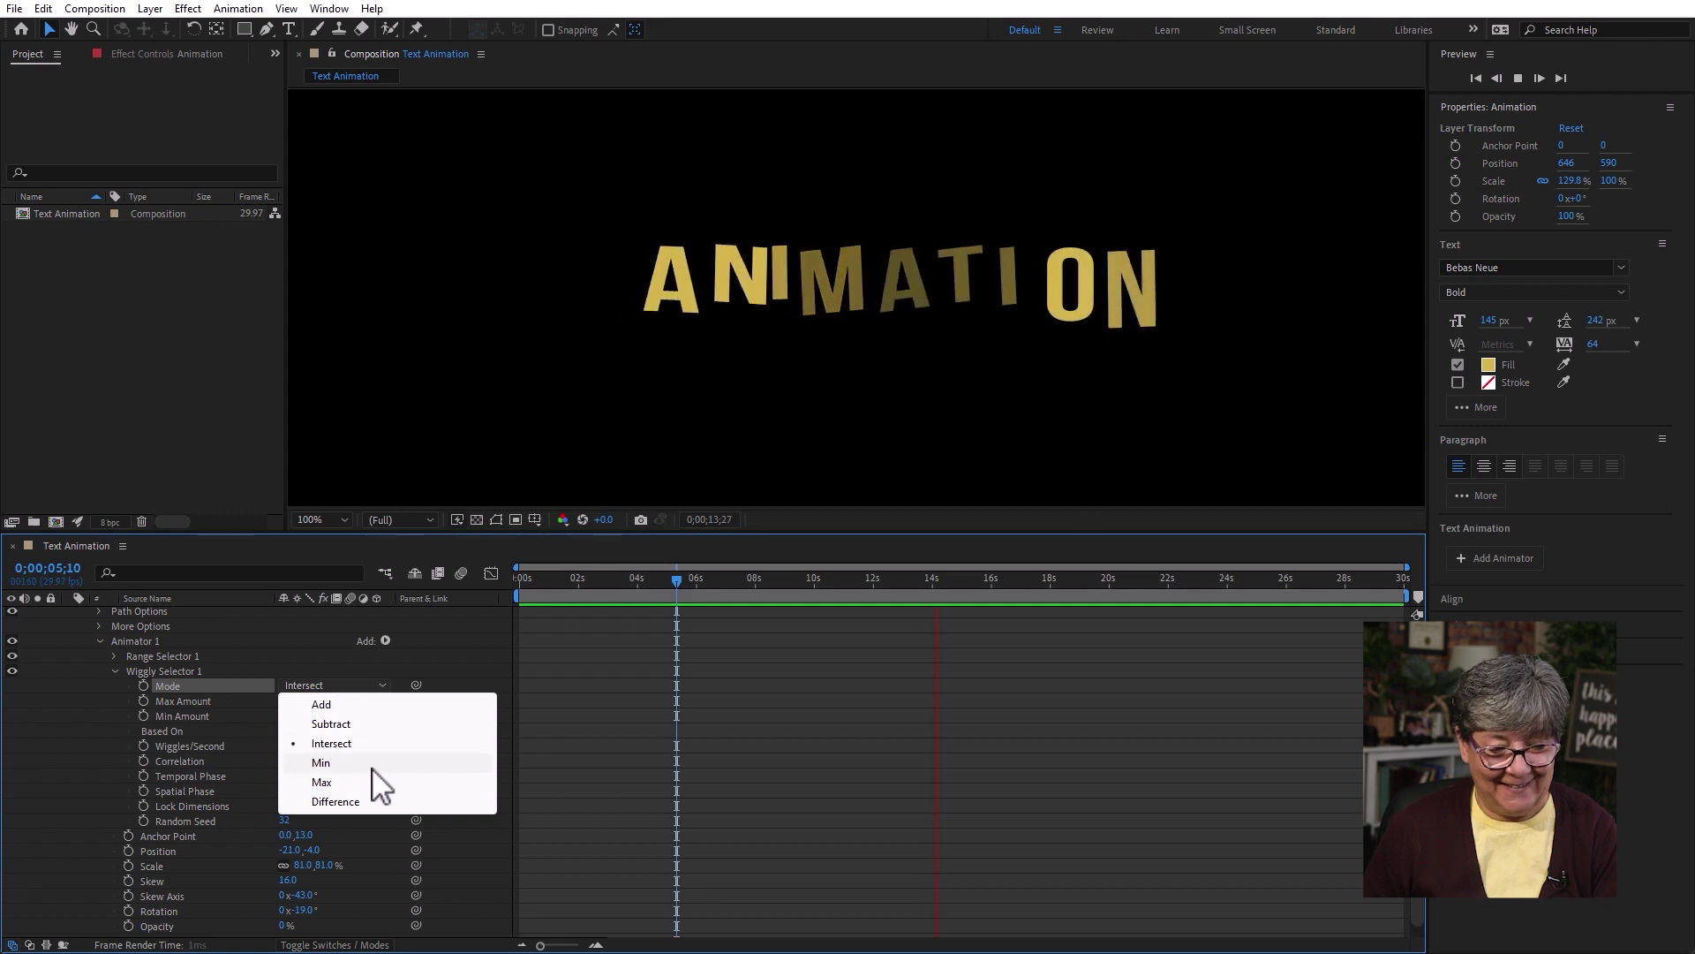
pyautogui.click(372, 763)
pyautogui.click(350, 685)
pyautogui.click(363, 782)
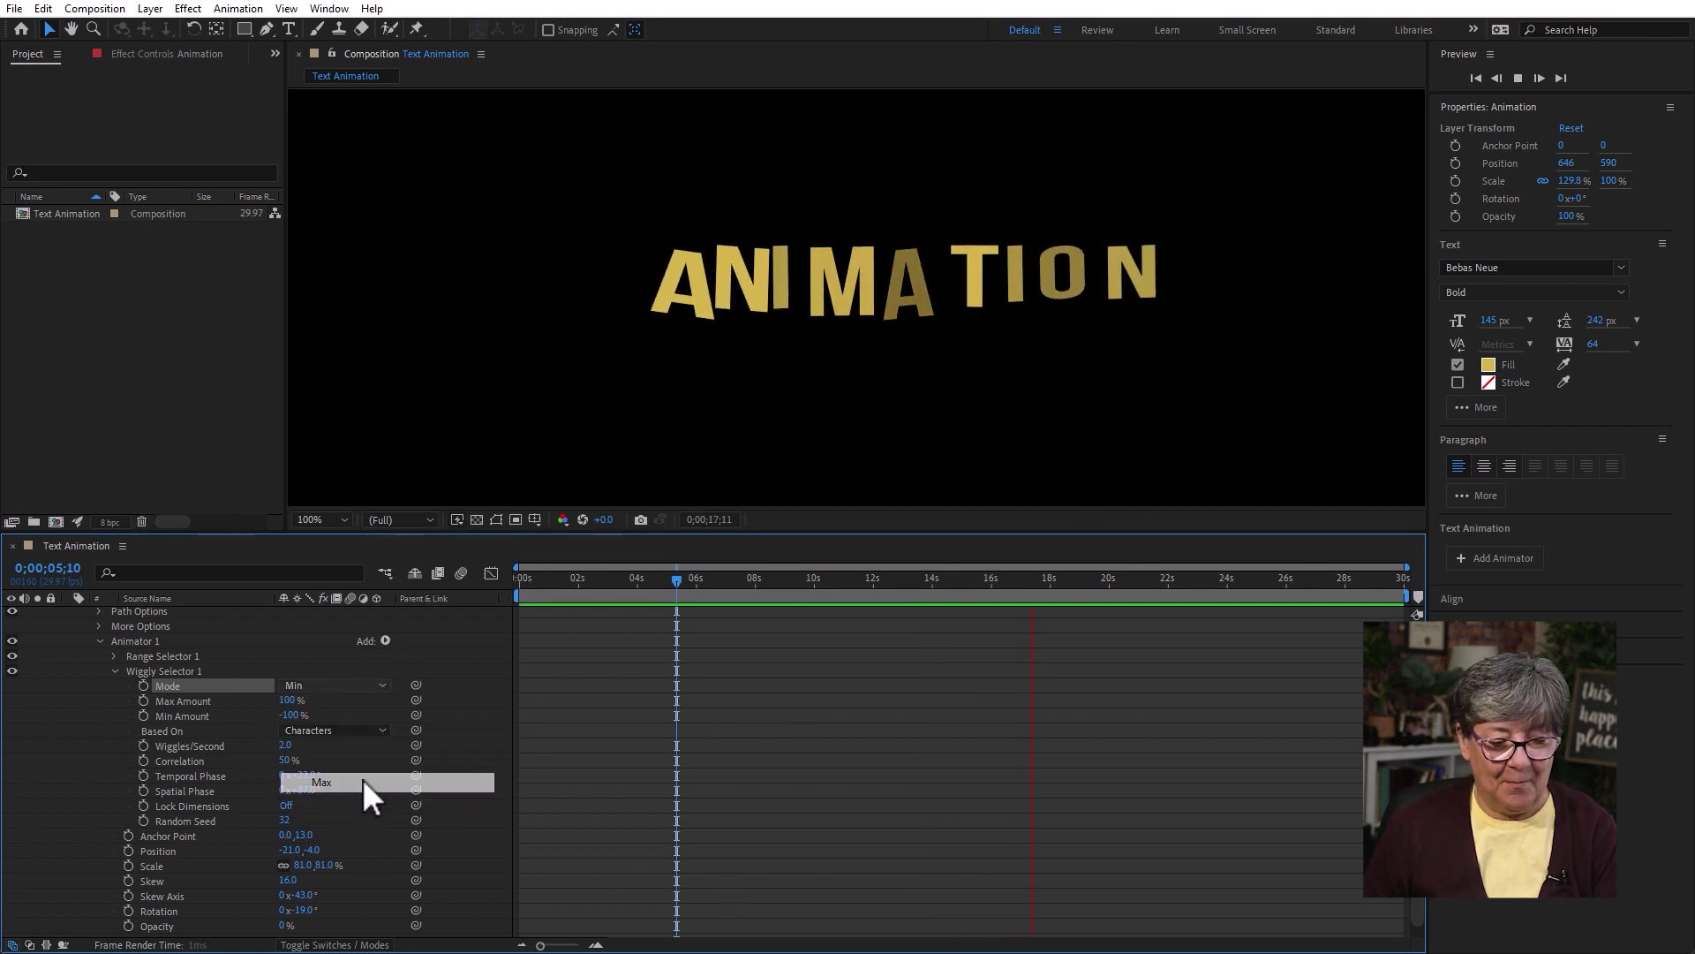
pyautogui.click(341, 693)
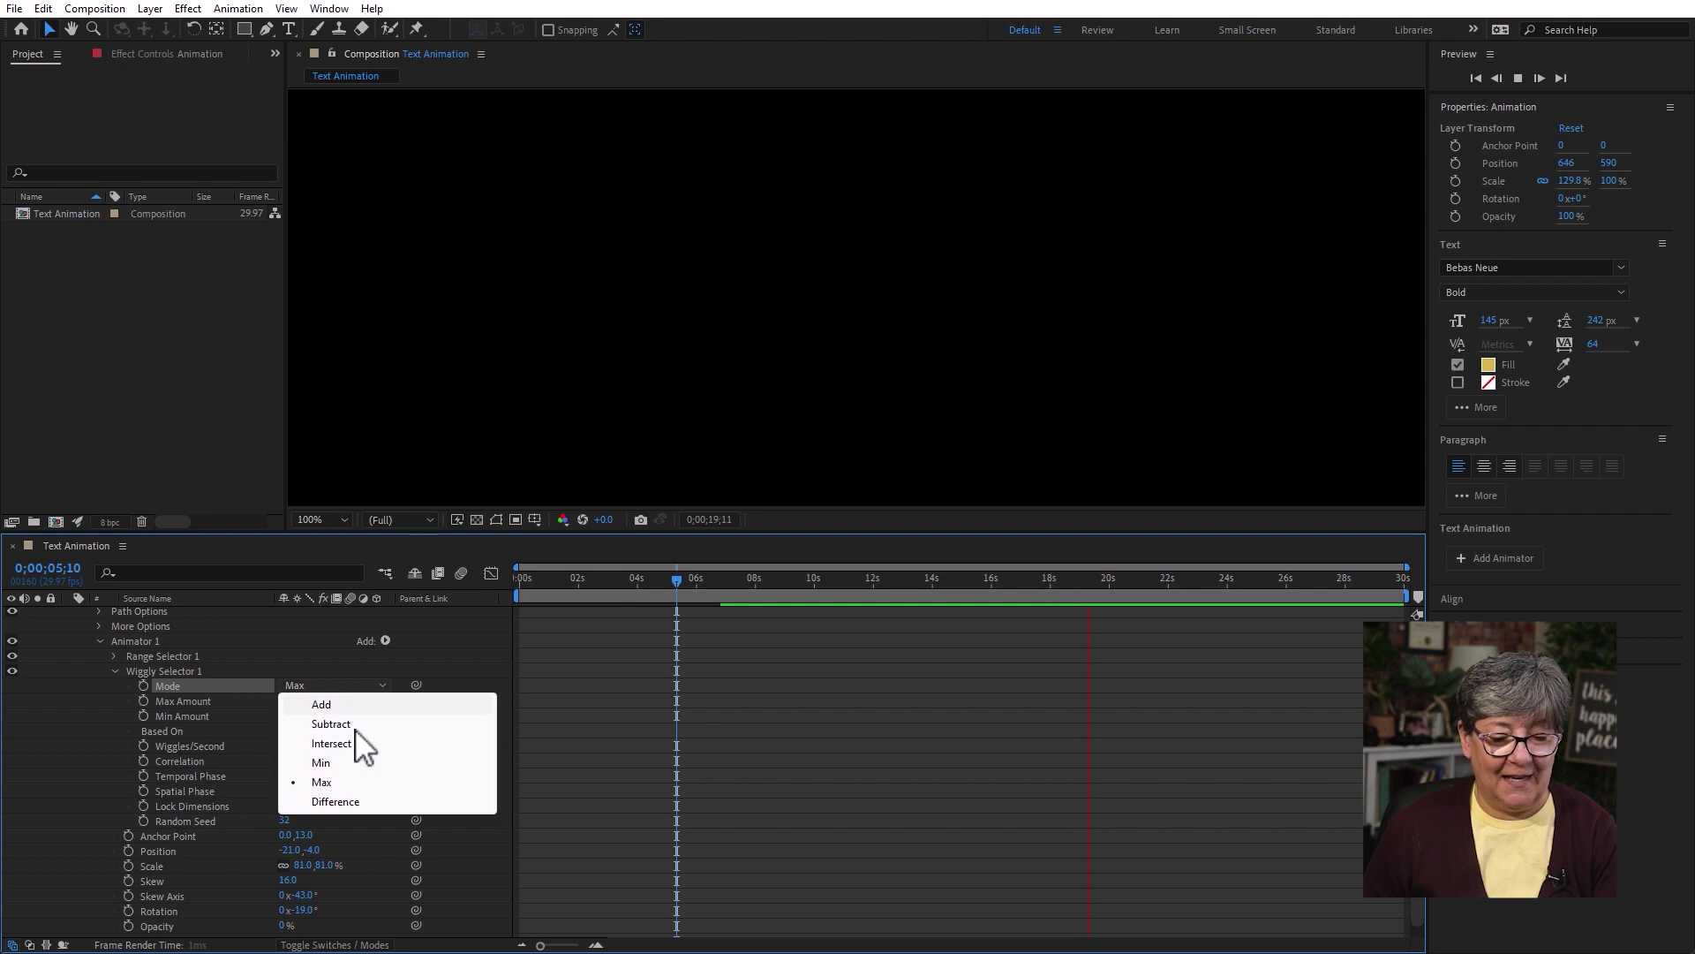
pyautogui.click(357, 801)
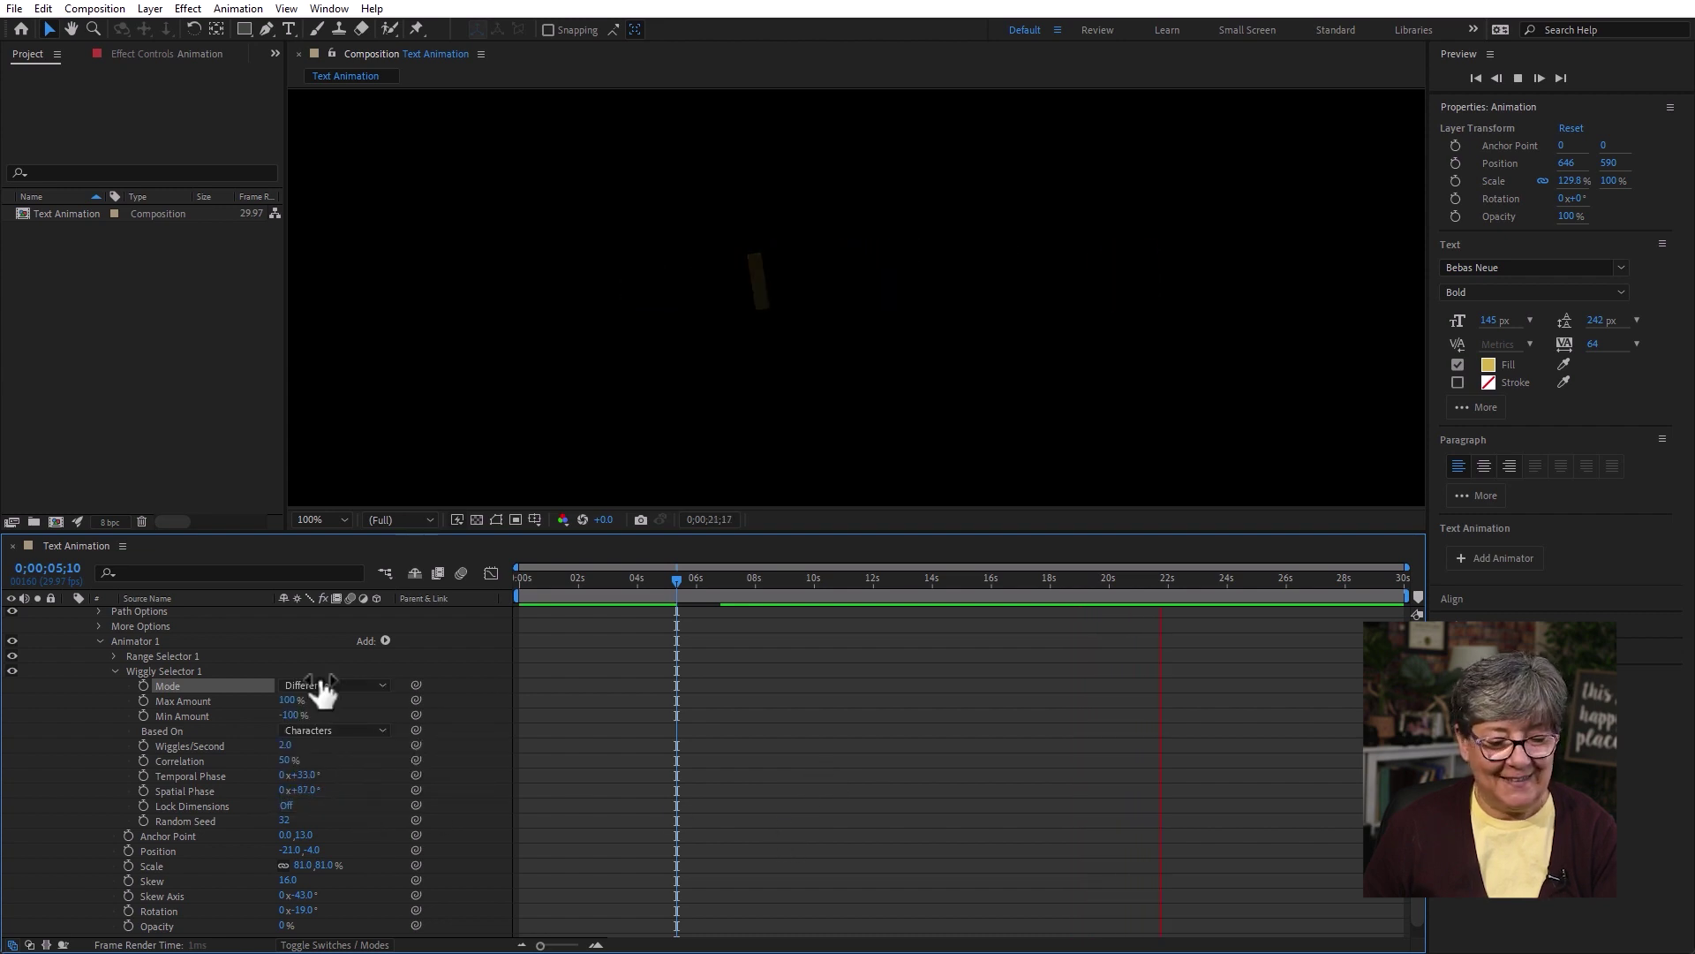
pyautogui.click(331, 697)
pyautogui.click(358, 703)
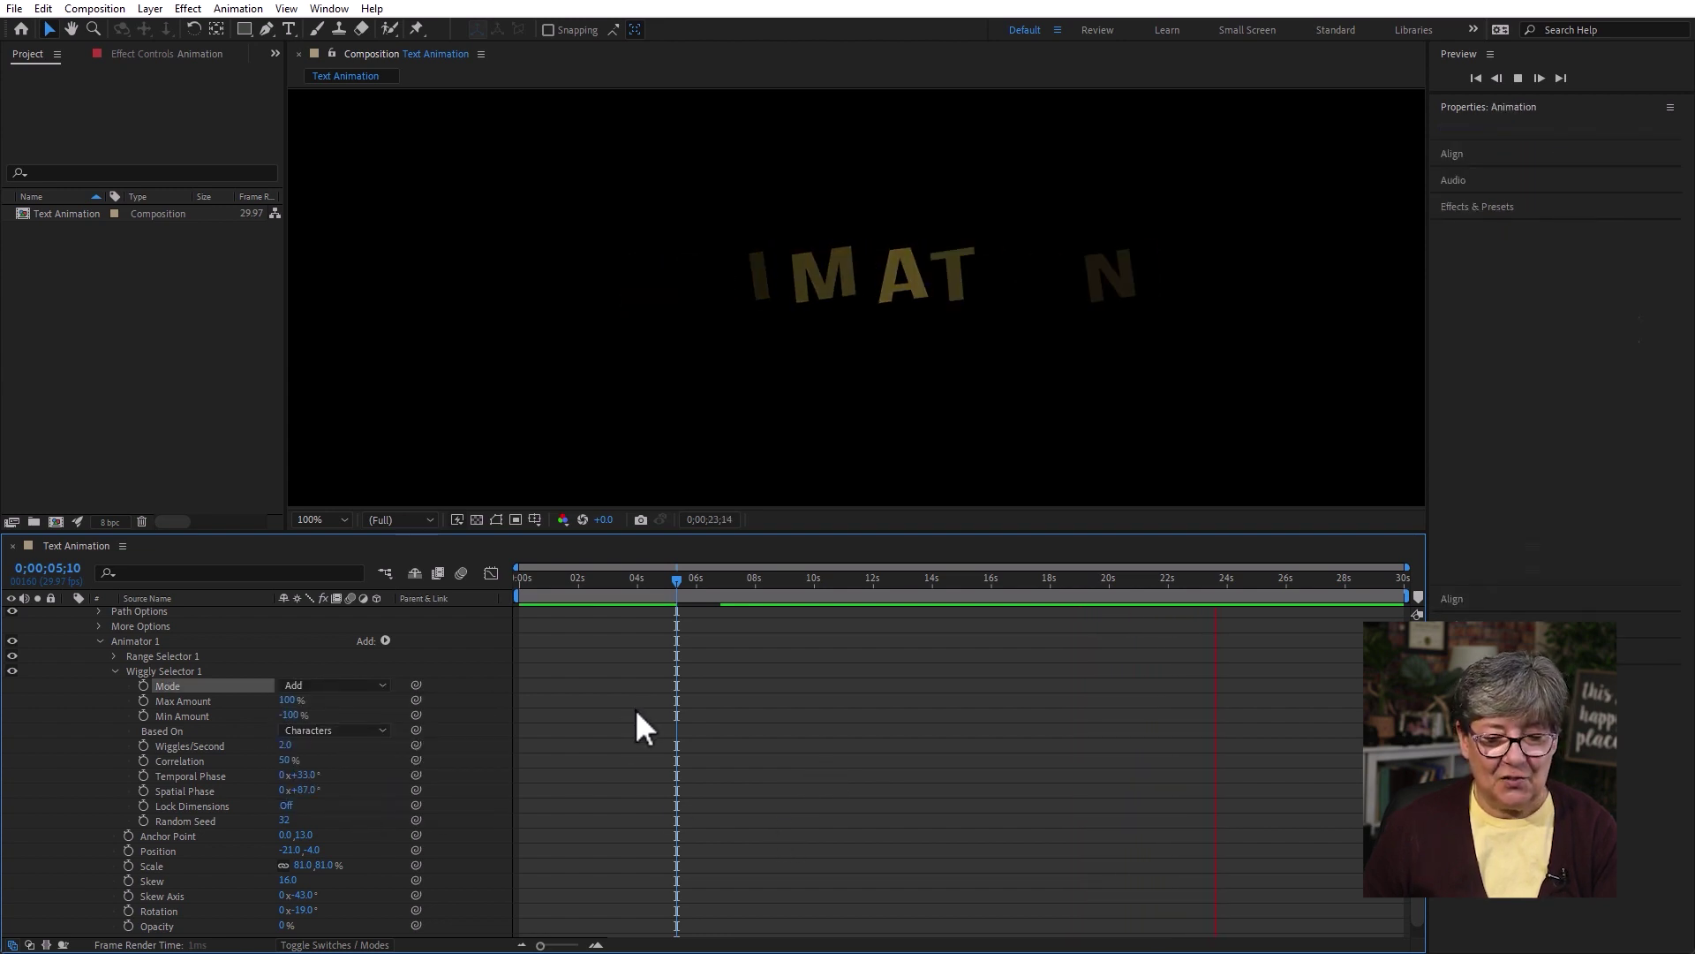
# Stop the preview, return to the first frame and reset the Wiggly Selector's Mode
pyautogui.press('space')
pyautogui.click(590, 662)
pyautogui.moveTo(581, 574); pyautogui.dragTo(279, 647)
pyautogui.rightClick(169, 685)
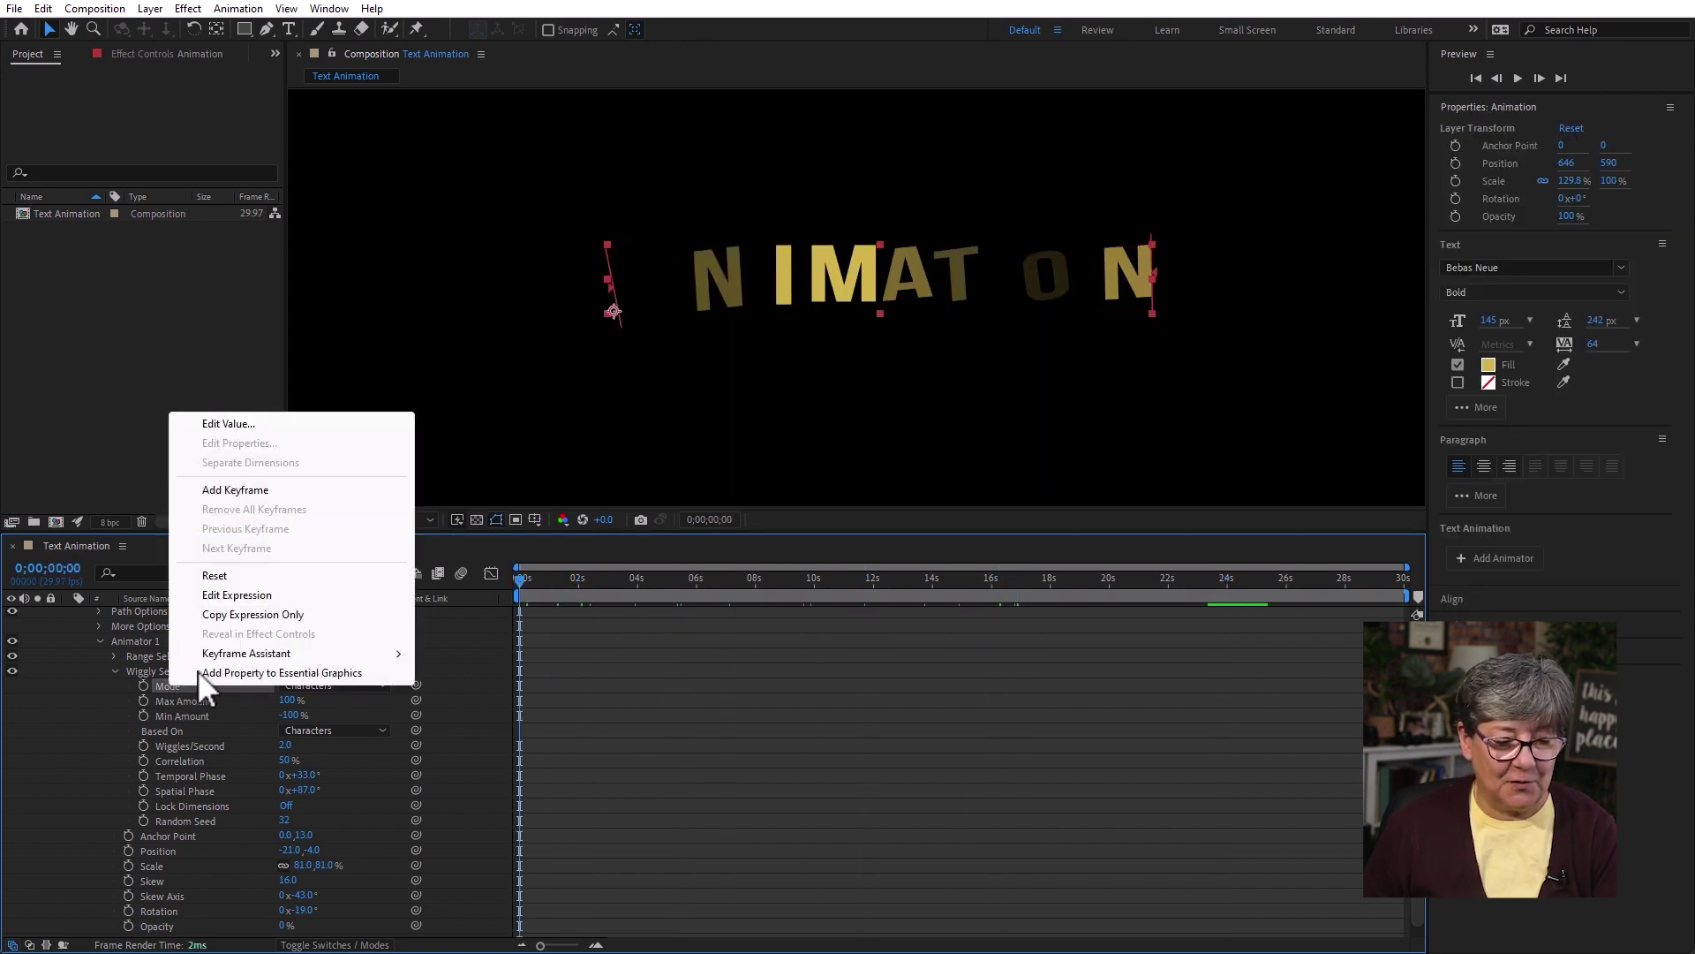
pyautogui.click(256, 575)
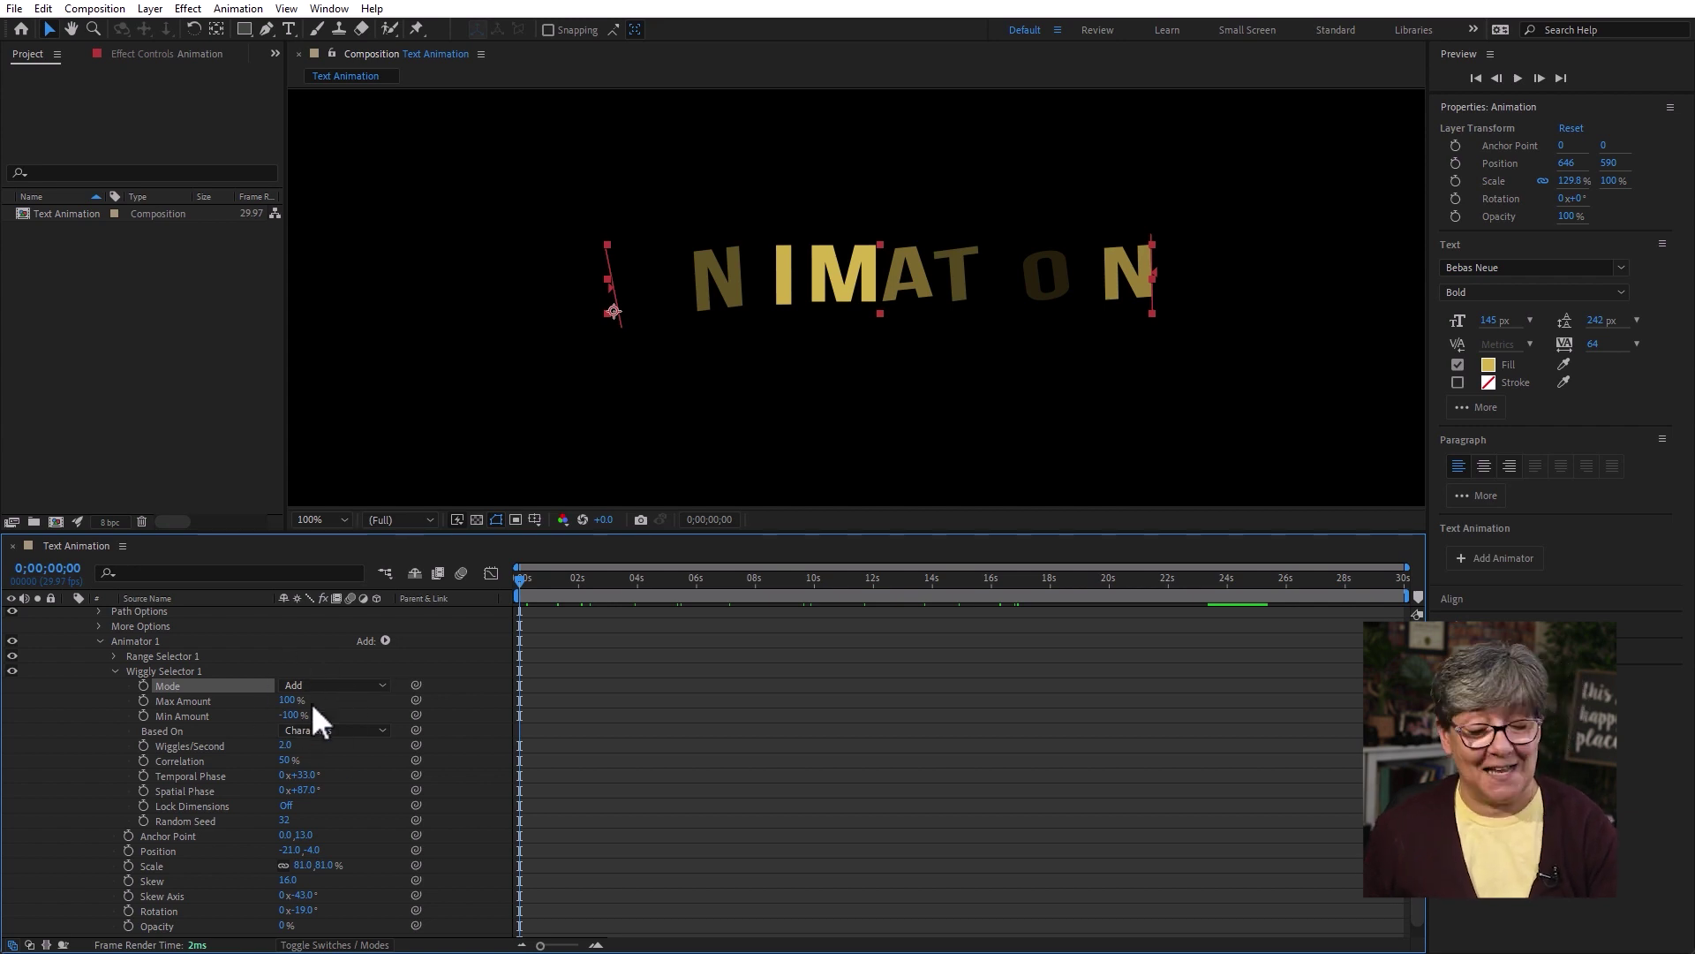
# Delete Animator 1 with its selectors from the Animation text layer
pyautogui.click(115, 672)
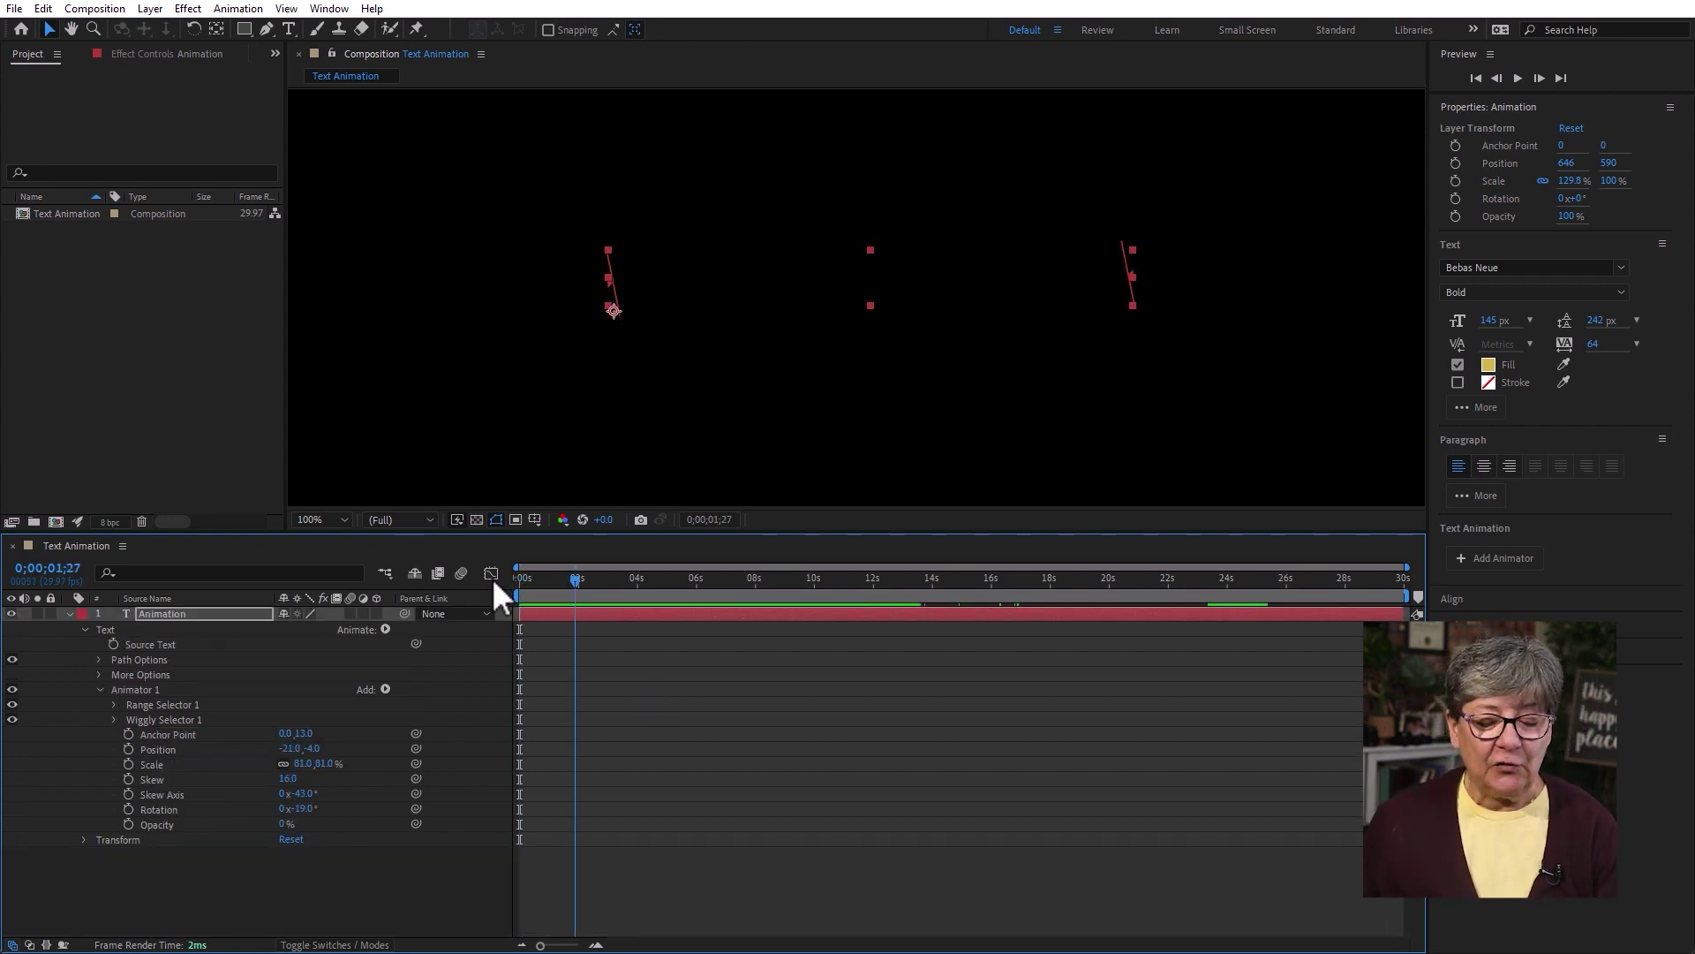
pyautogui.click(368, 861)
pyautogui.click(129, 690)
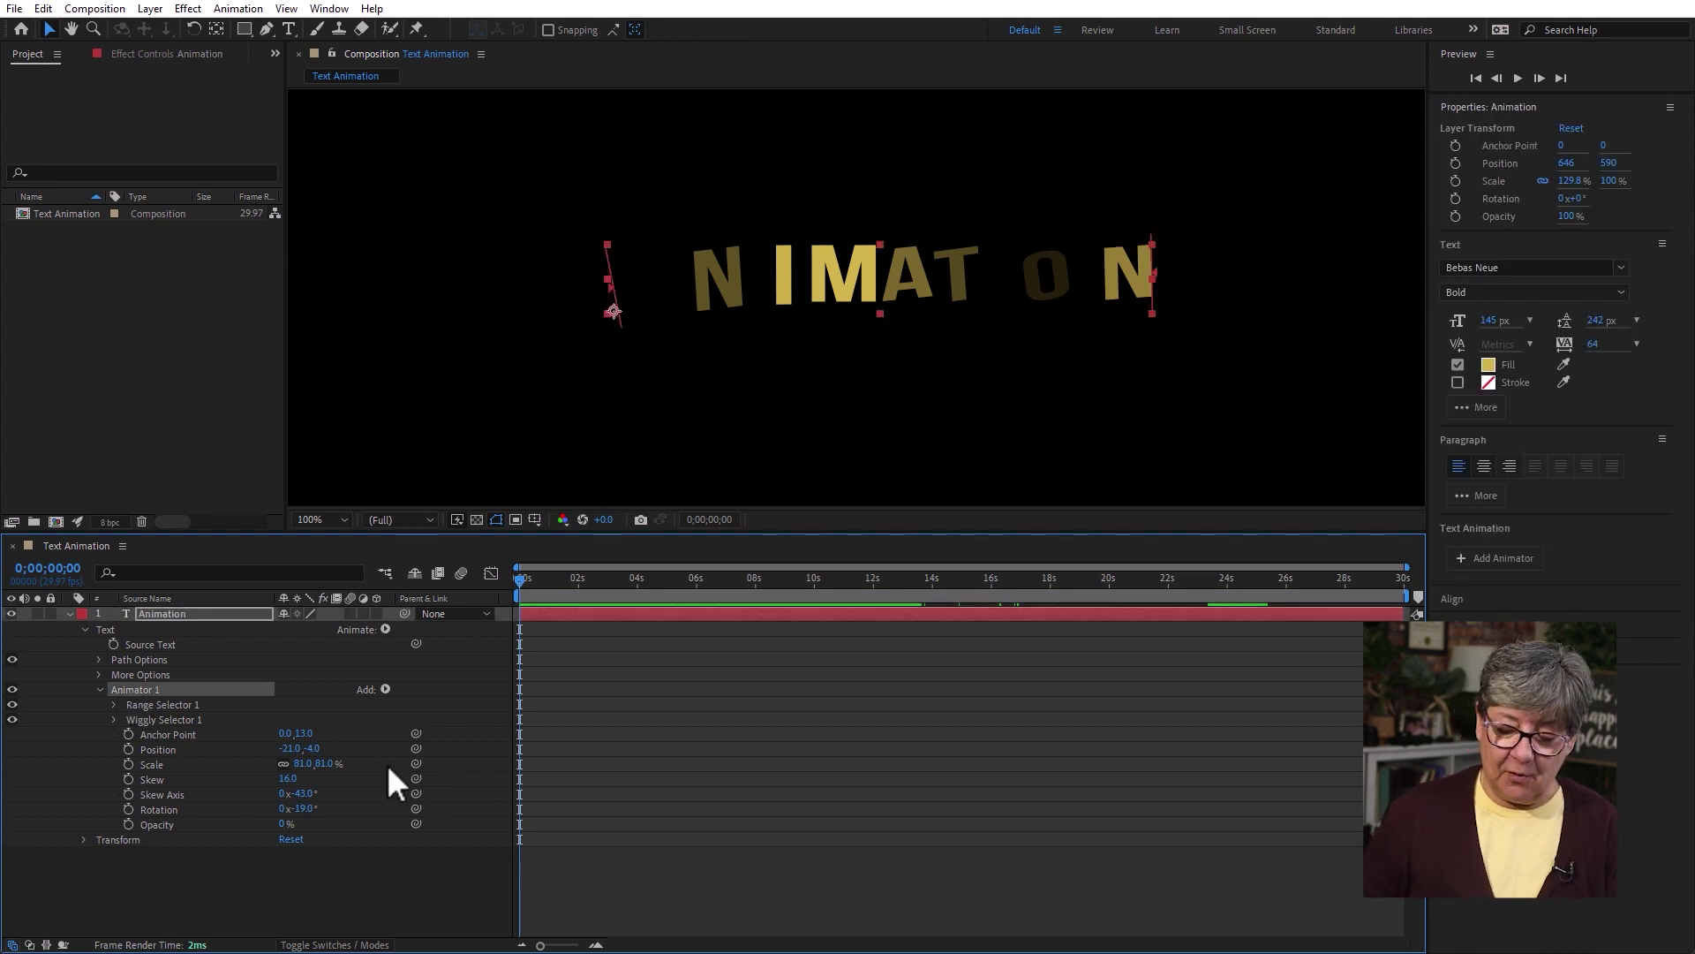
pyautogui.press('Delete')
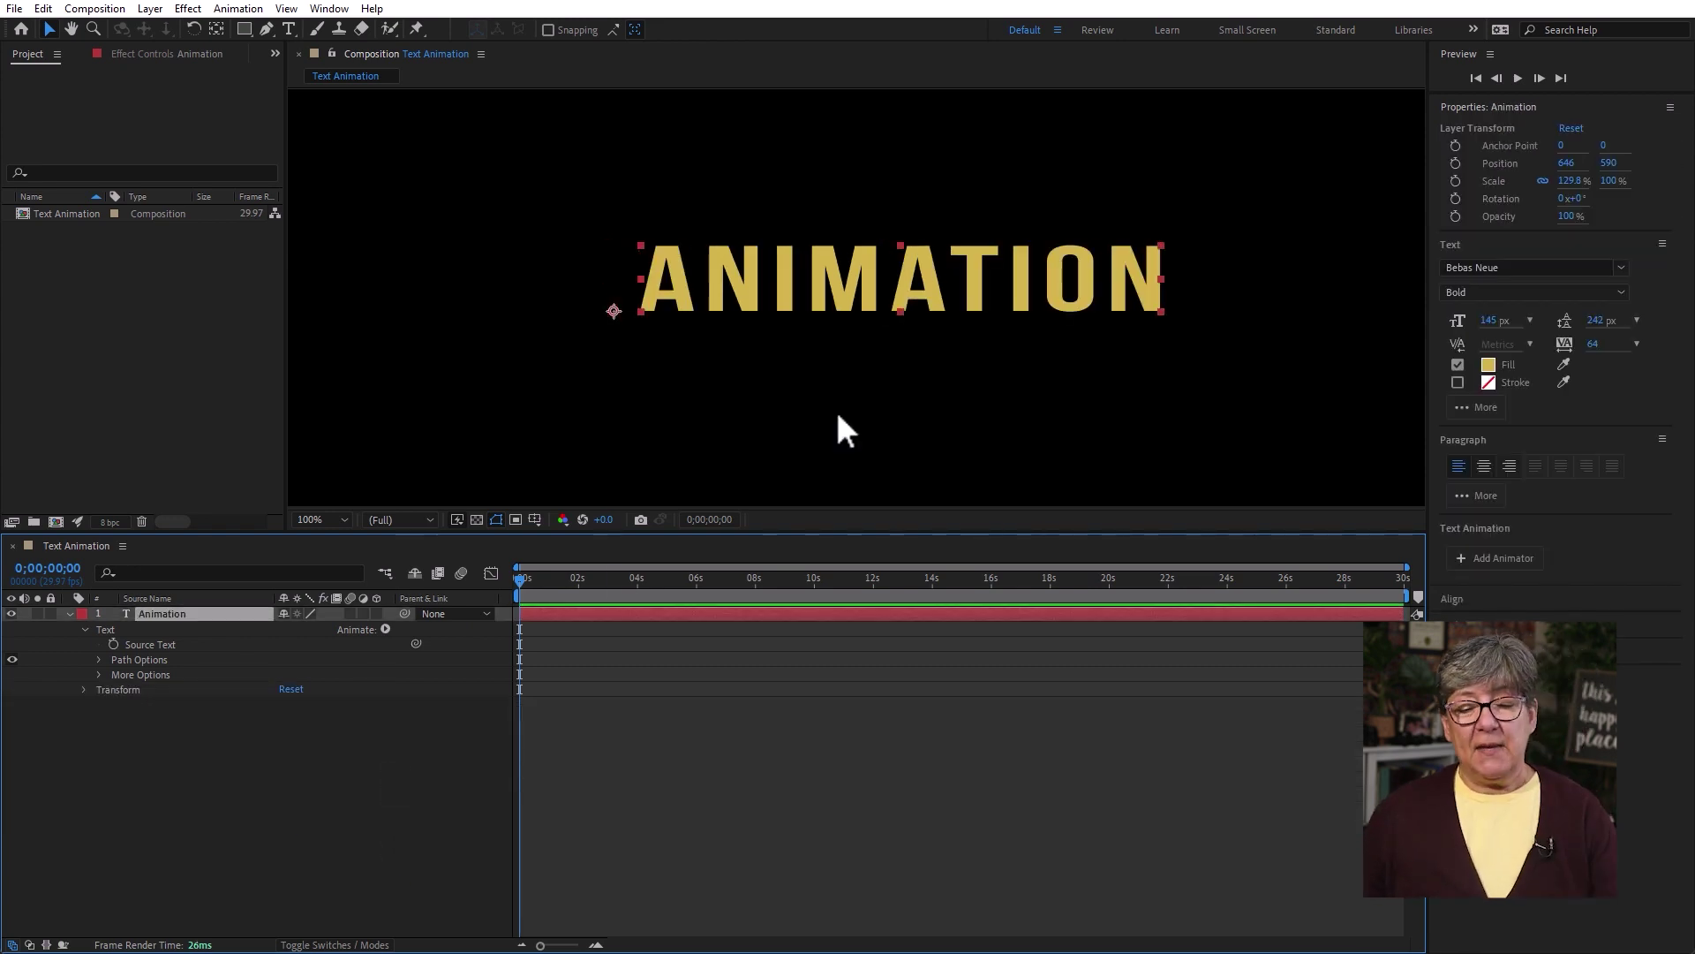
# Draw a wide elliptical mask around the word ANIMATION on the text layer with the Ellipse tool
pyautogui.scroll(-4, 835, 404)
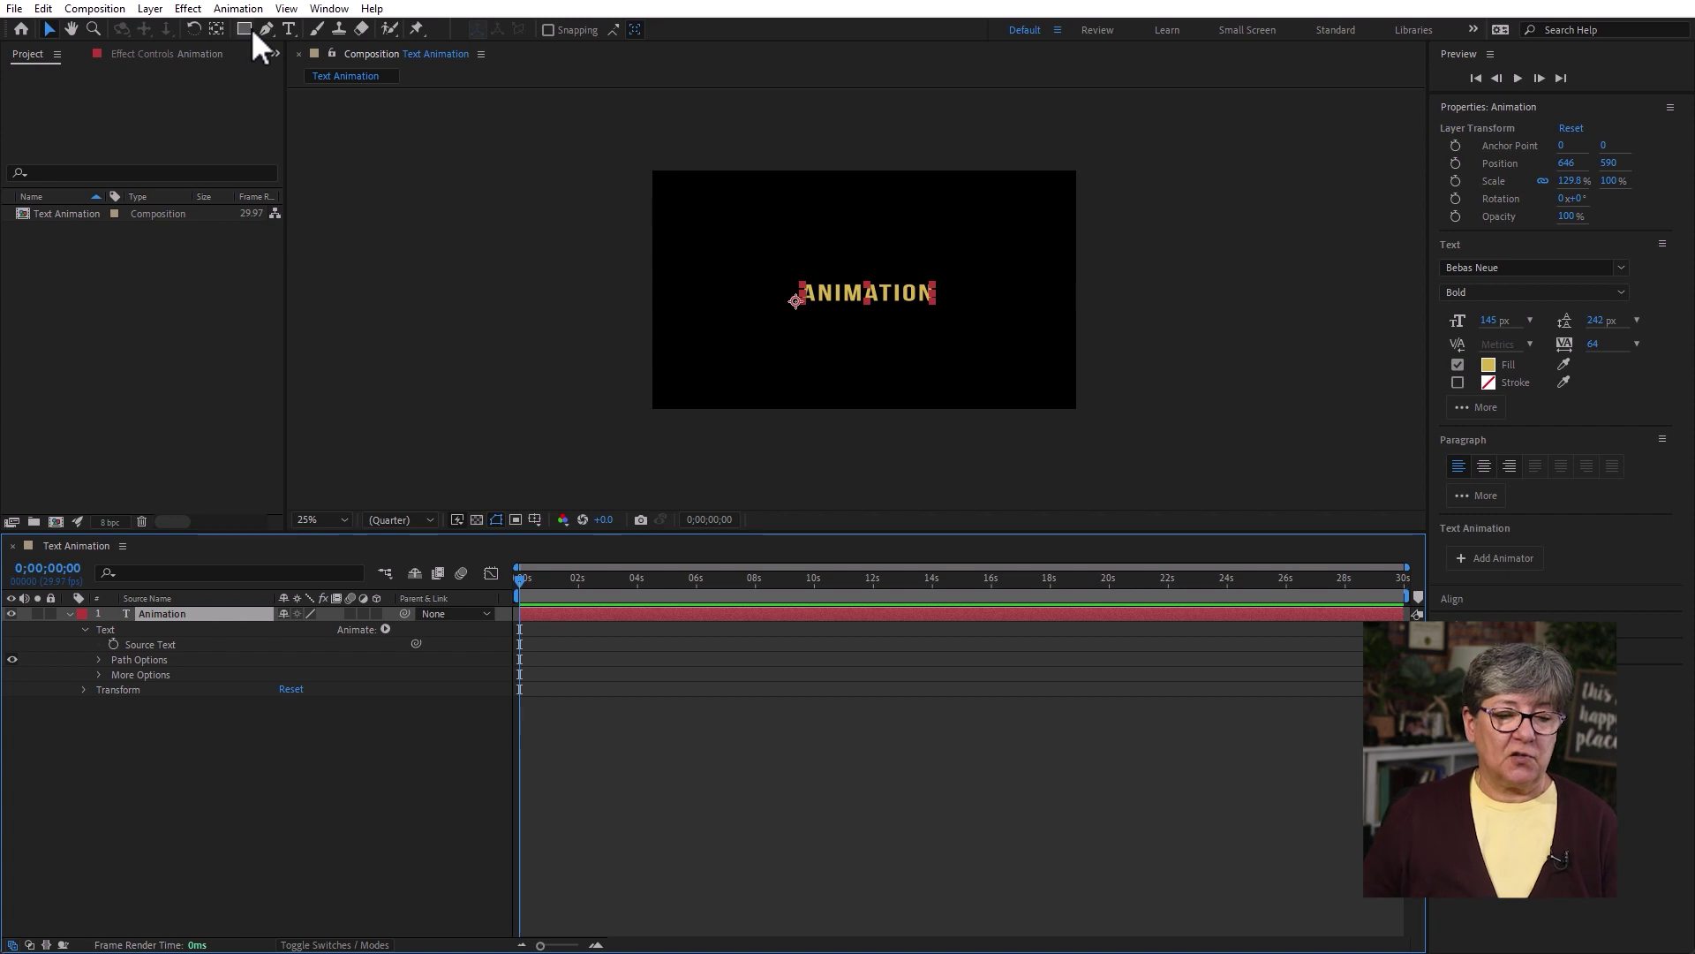
pyautogui.moveTo(245, 25); pyautogui.dragTo(343, 58)
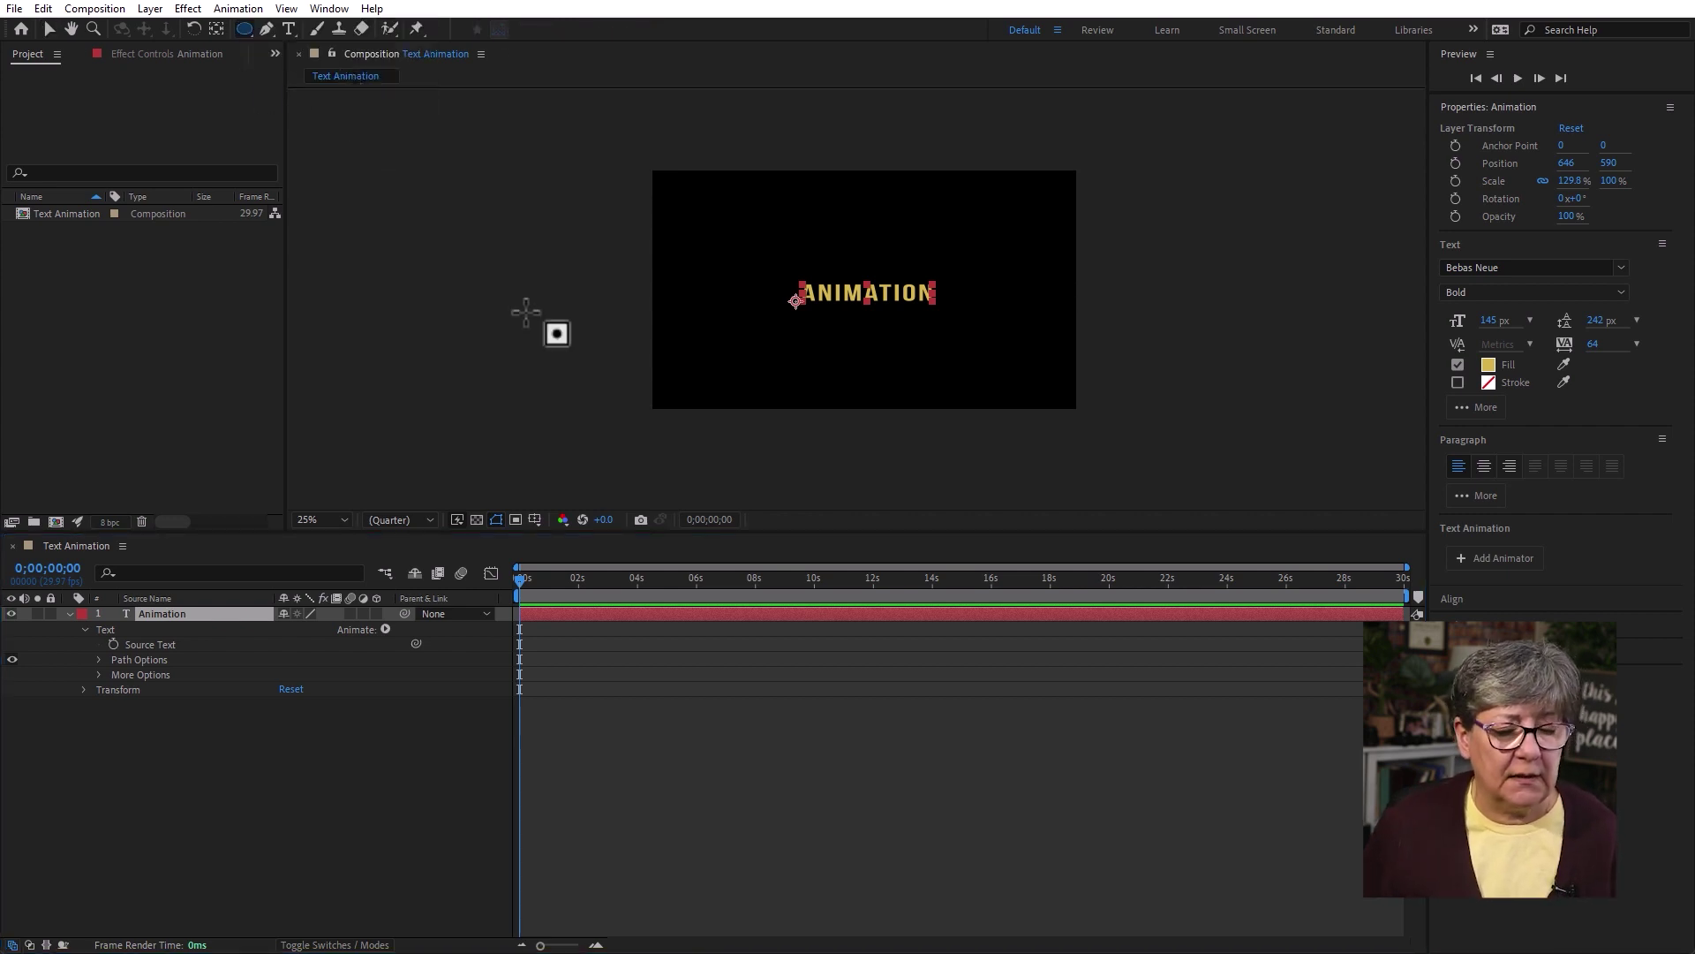
pyautogui.moveTo(750, 202); pyautogui.dragTo(989, 384)
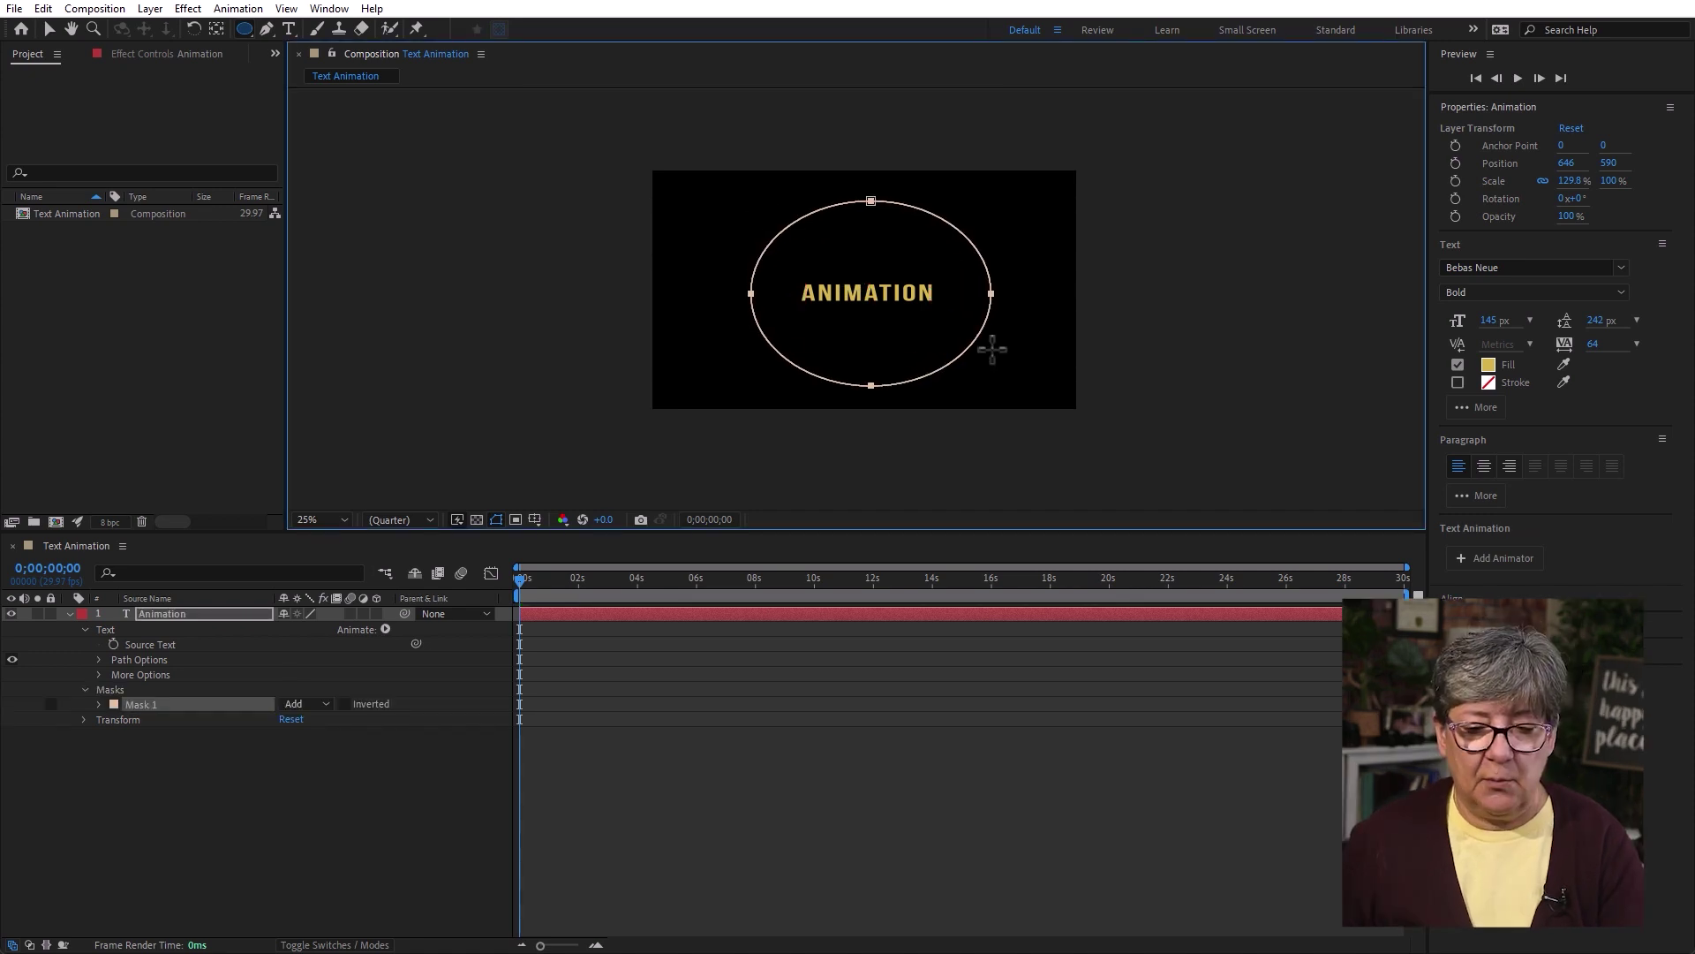
pyautogui.click(339, 865)
# Enable Per-character 3D on the text layer and add a Rotation animator
pyautogui.click(385, 629)
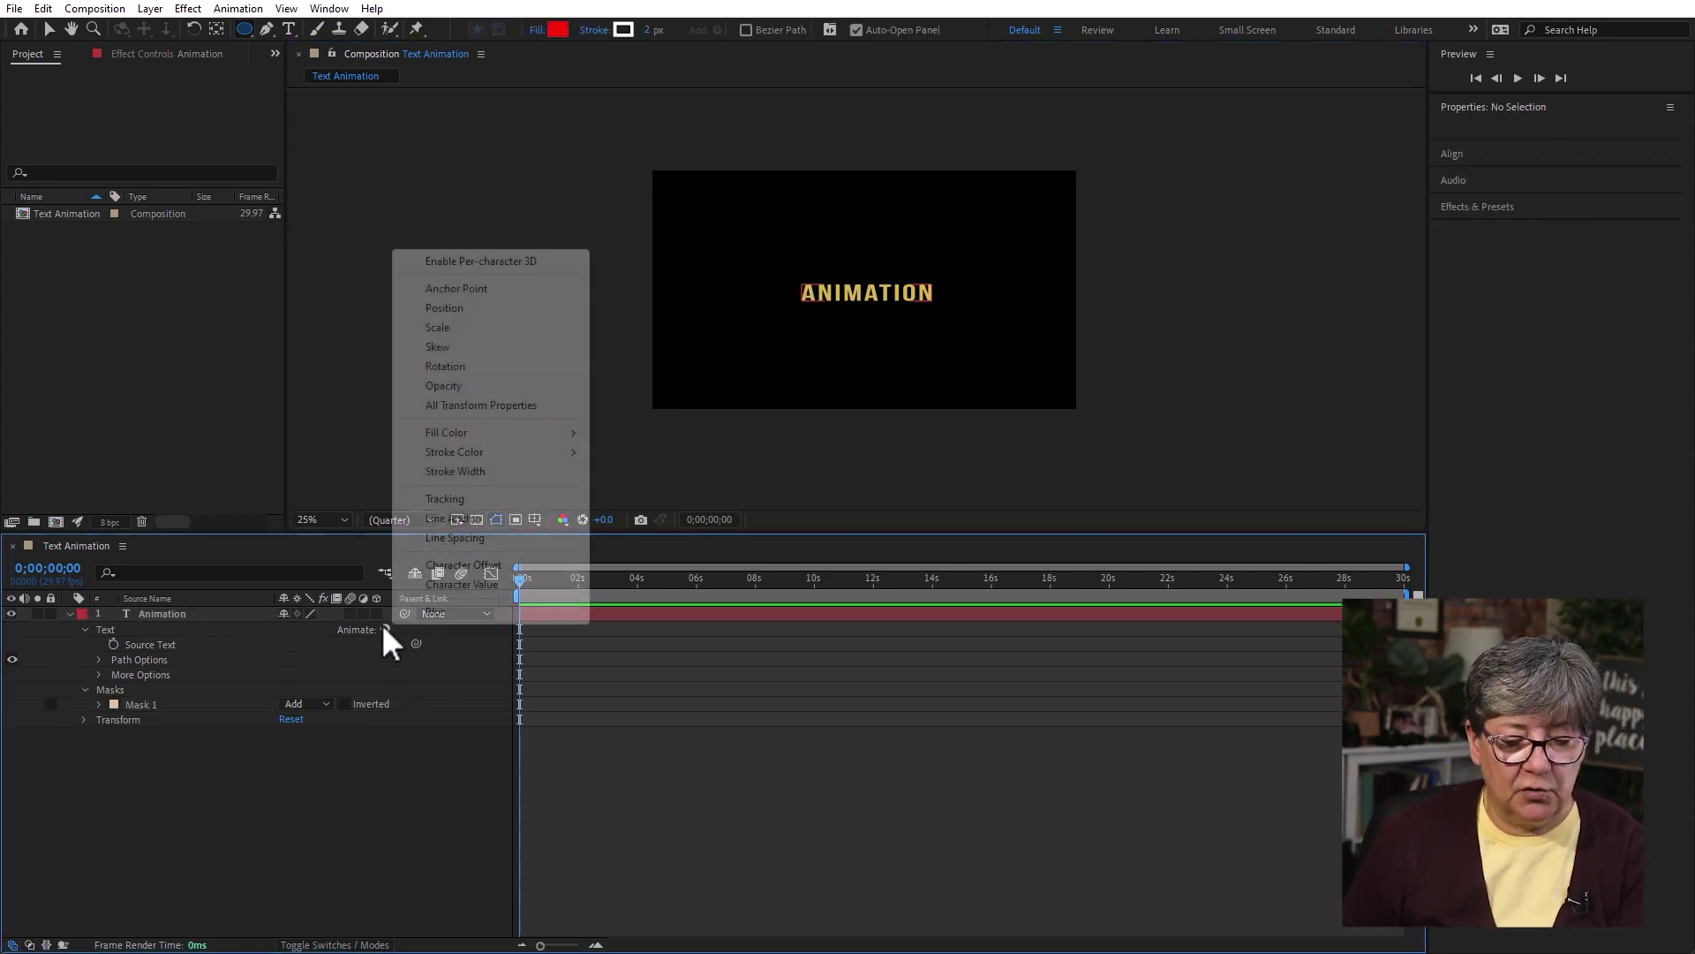
pyautogui.click(541, 261)
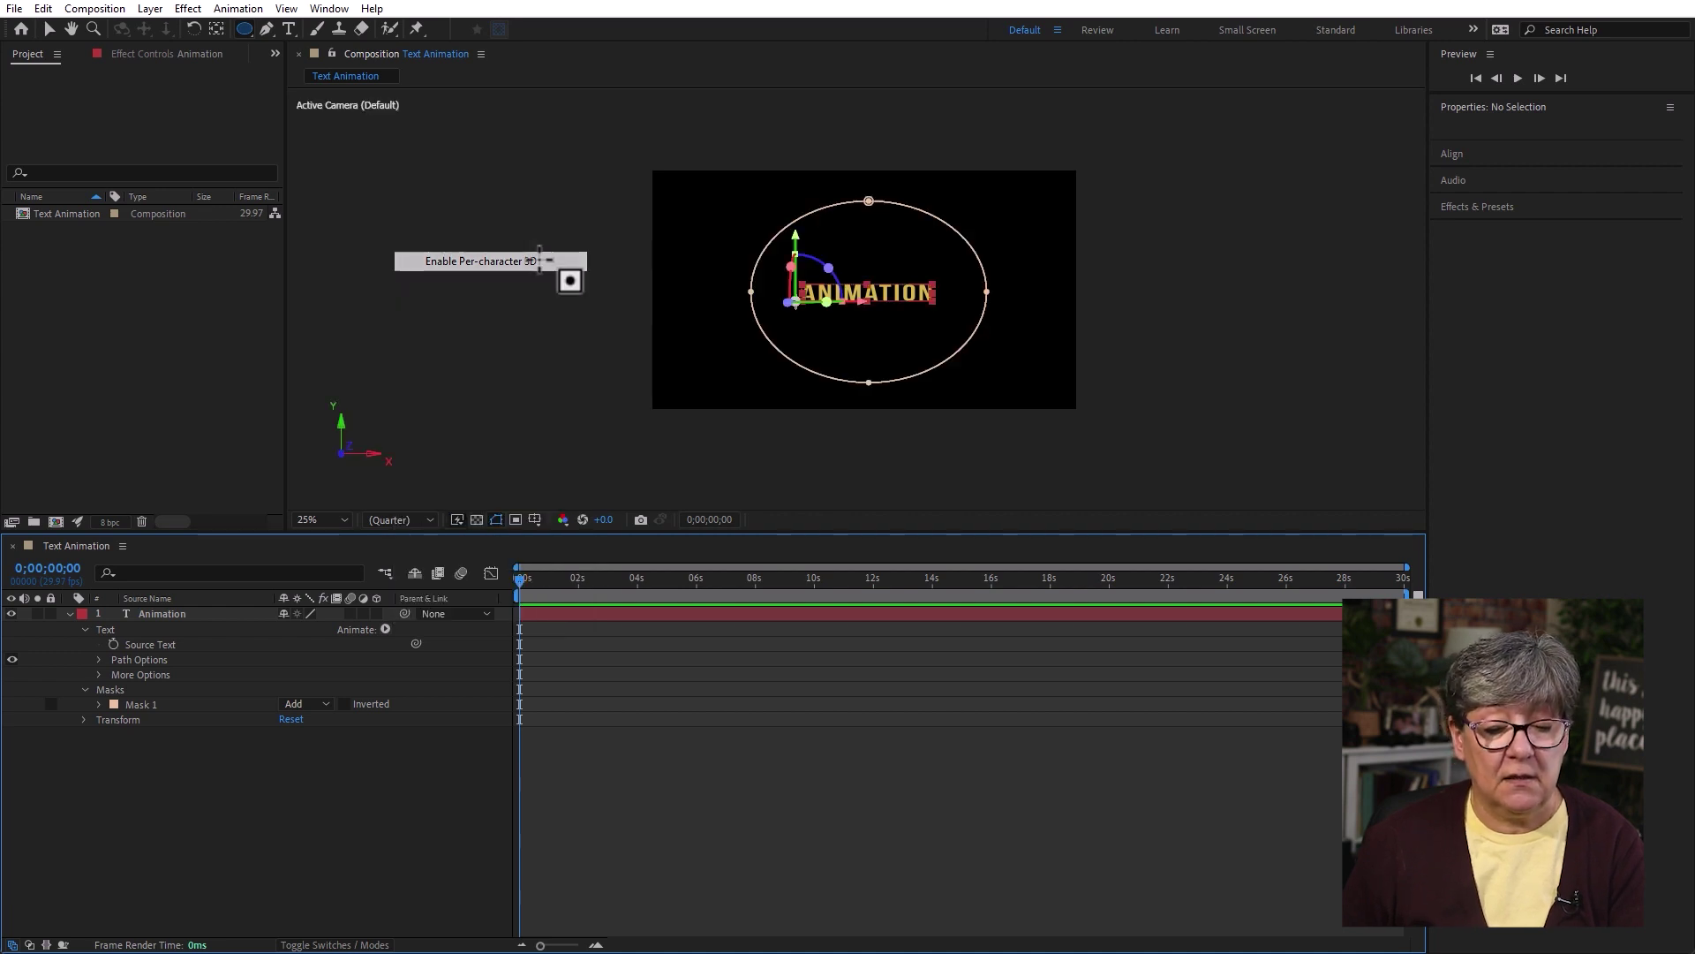
pyautogui.click(386, 629)
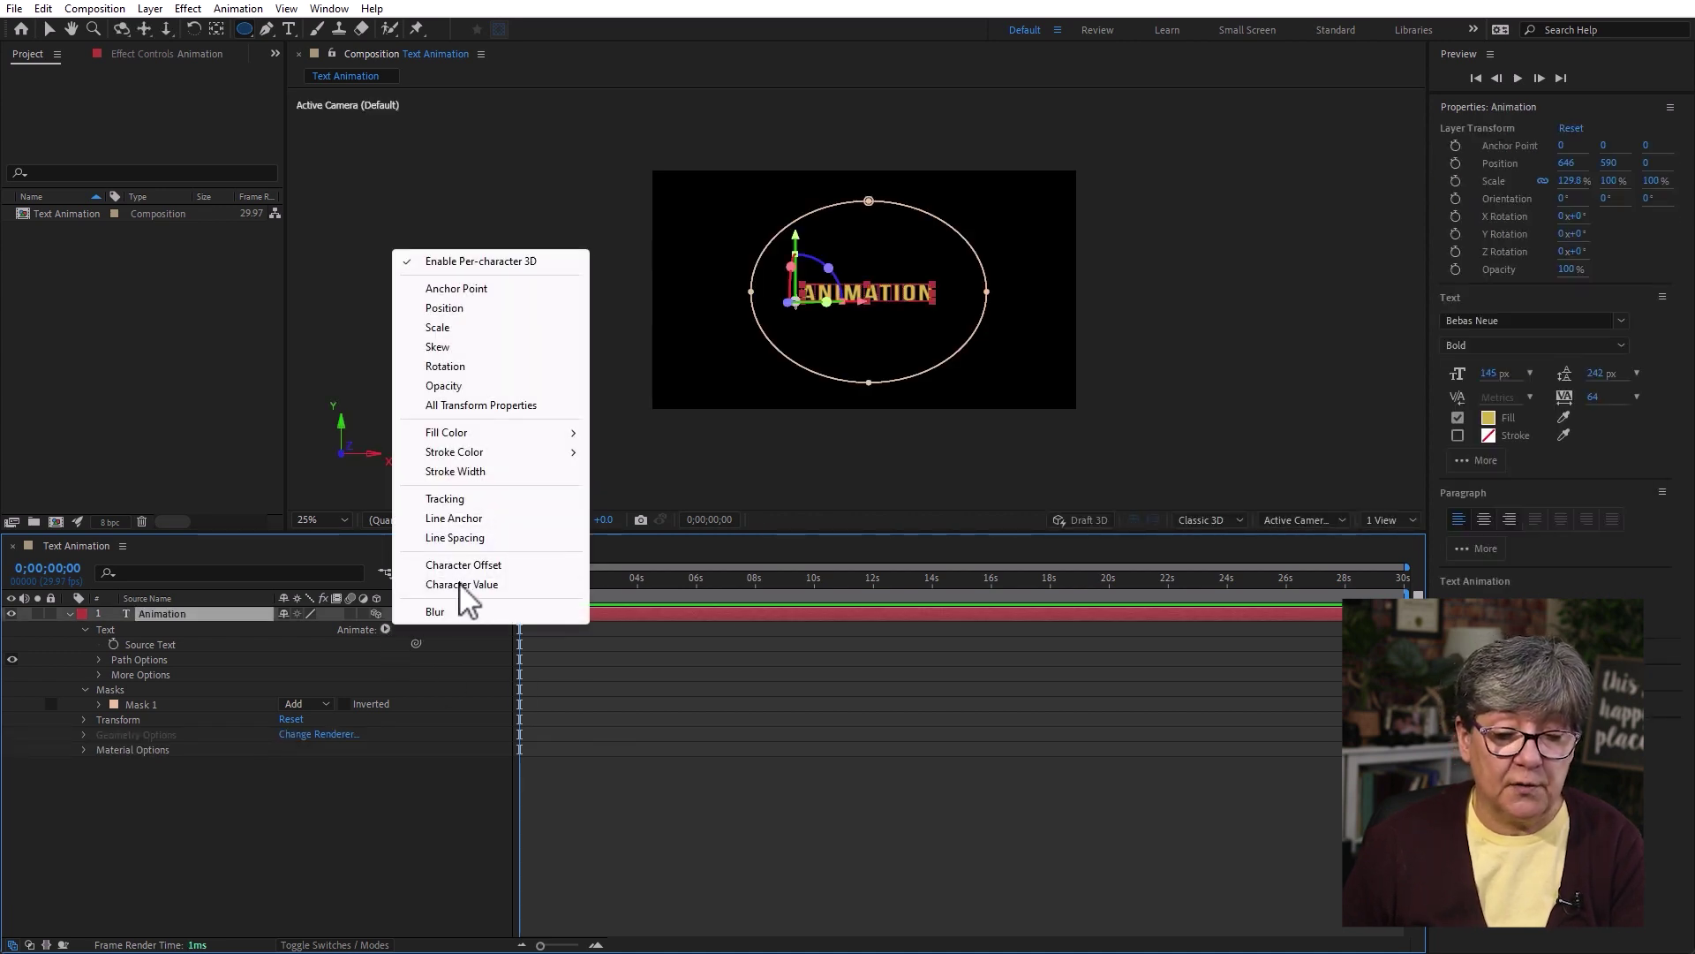
pyautogui.click(471, 367)
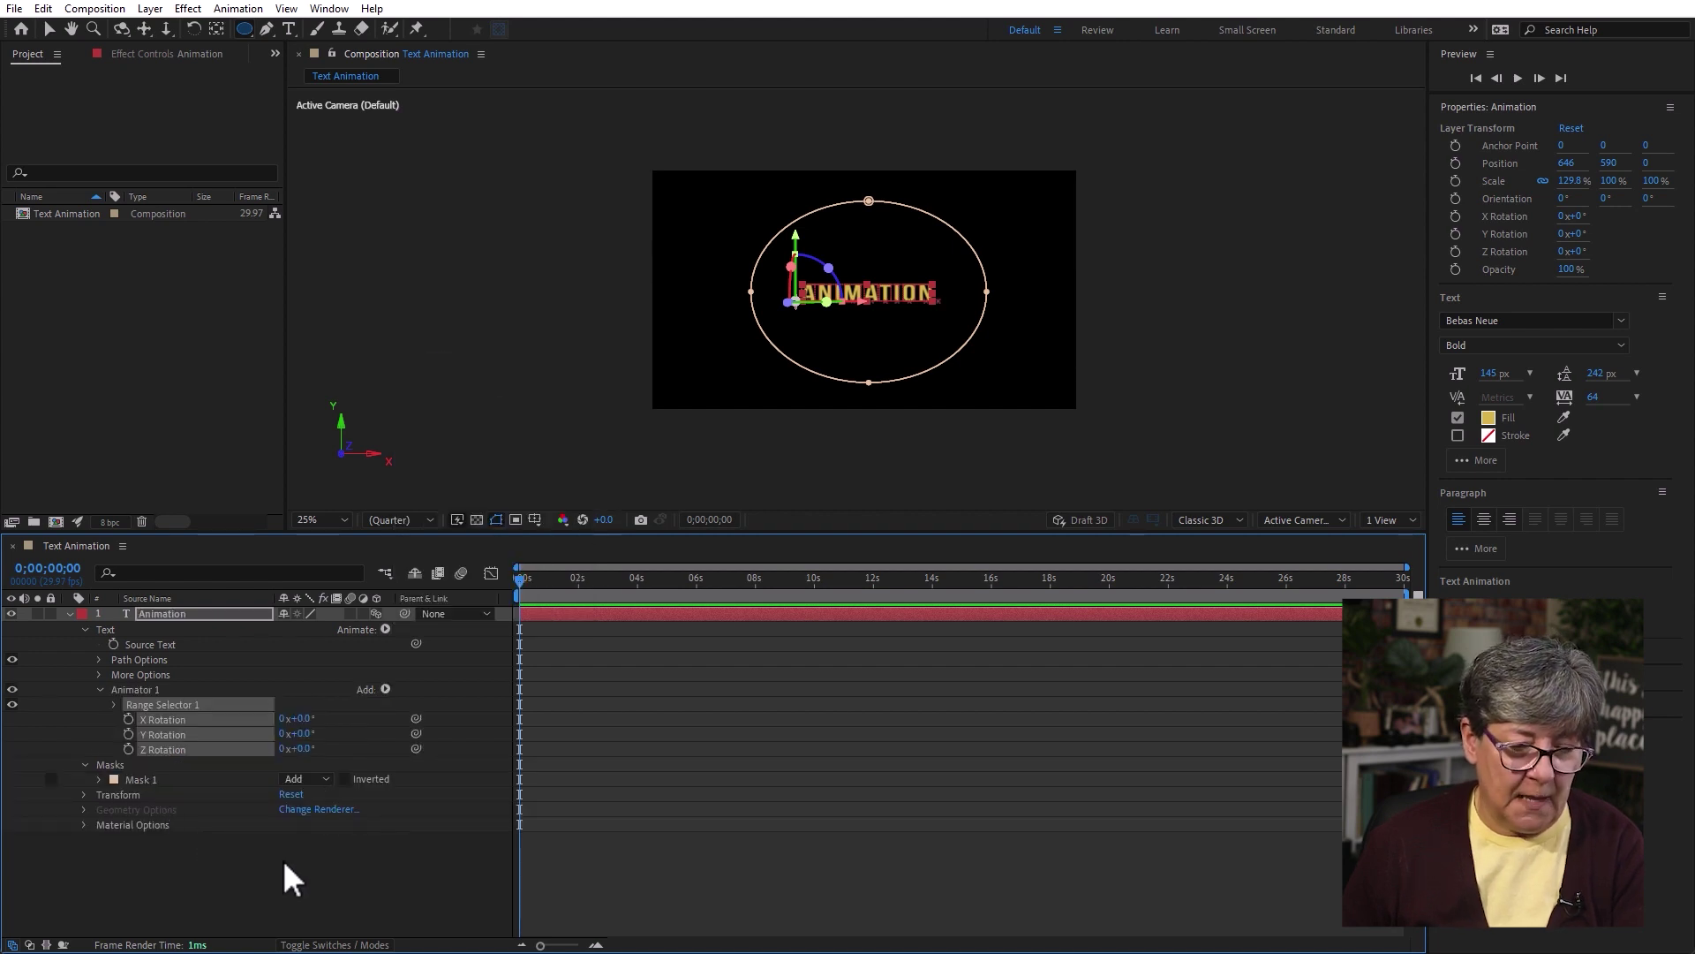
# Set the text layer's Path option to Mask 1 so the word follows the ellipse
pyautogui.click(99, 659)
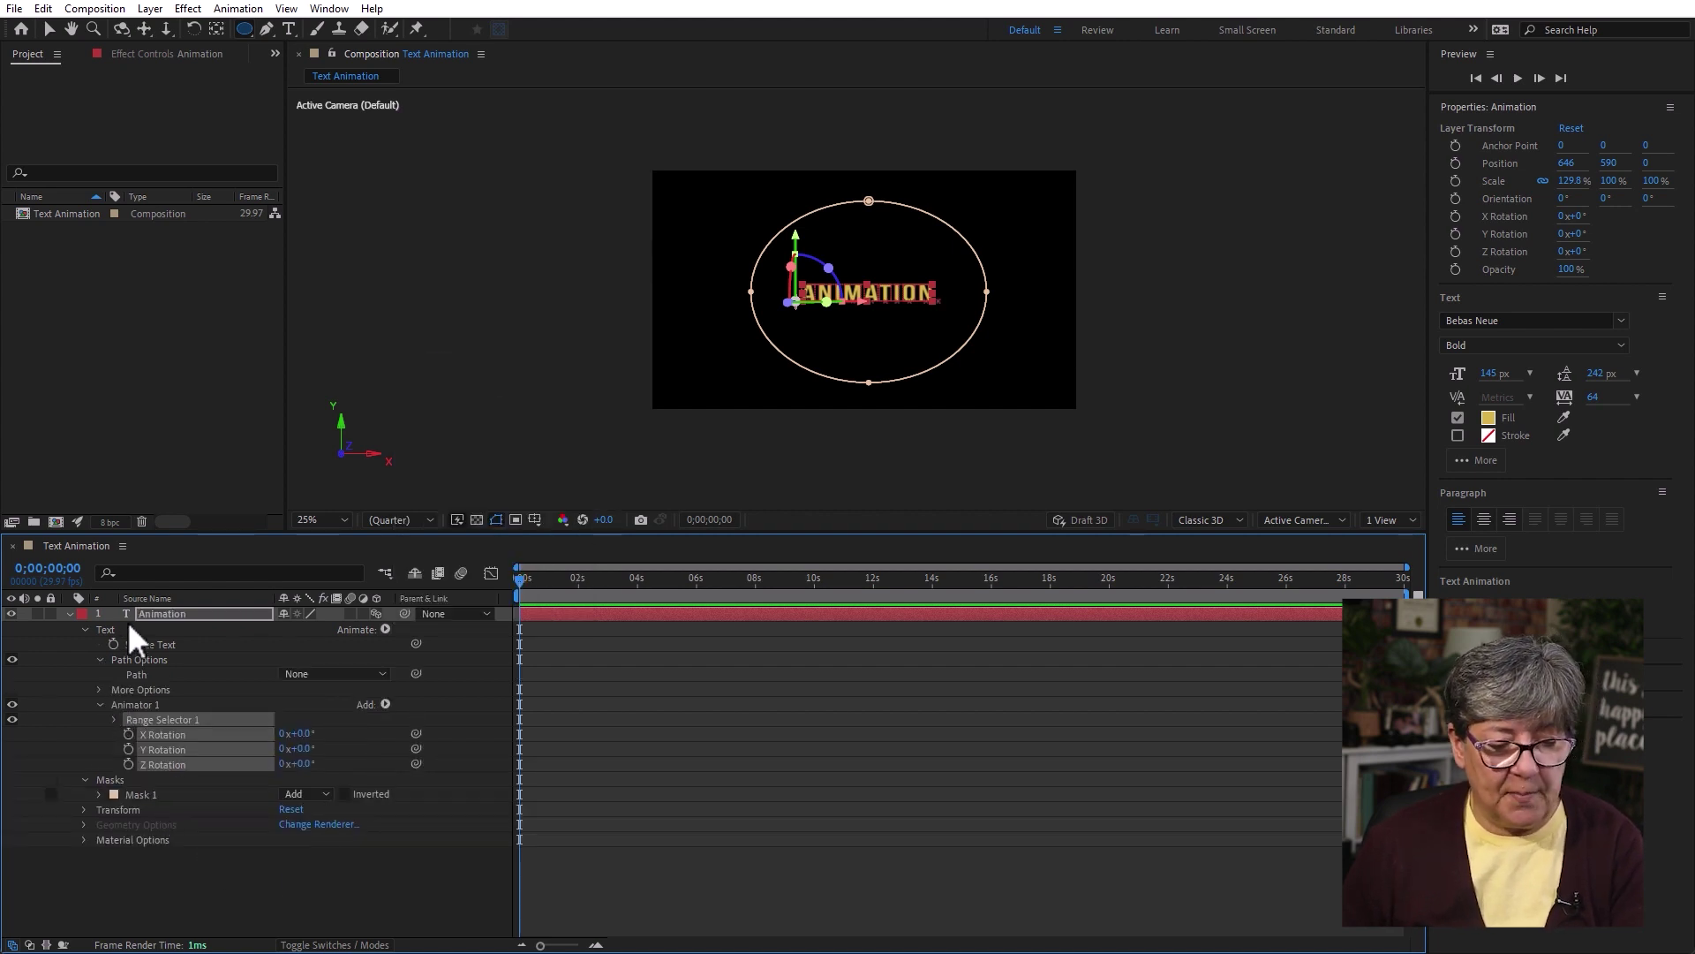
pyautogui.click(309, 675)
pyautogui.click(341, 722)
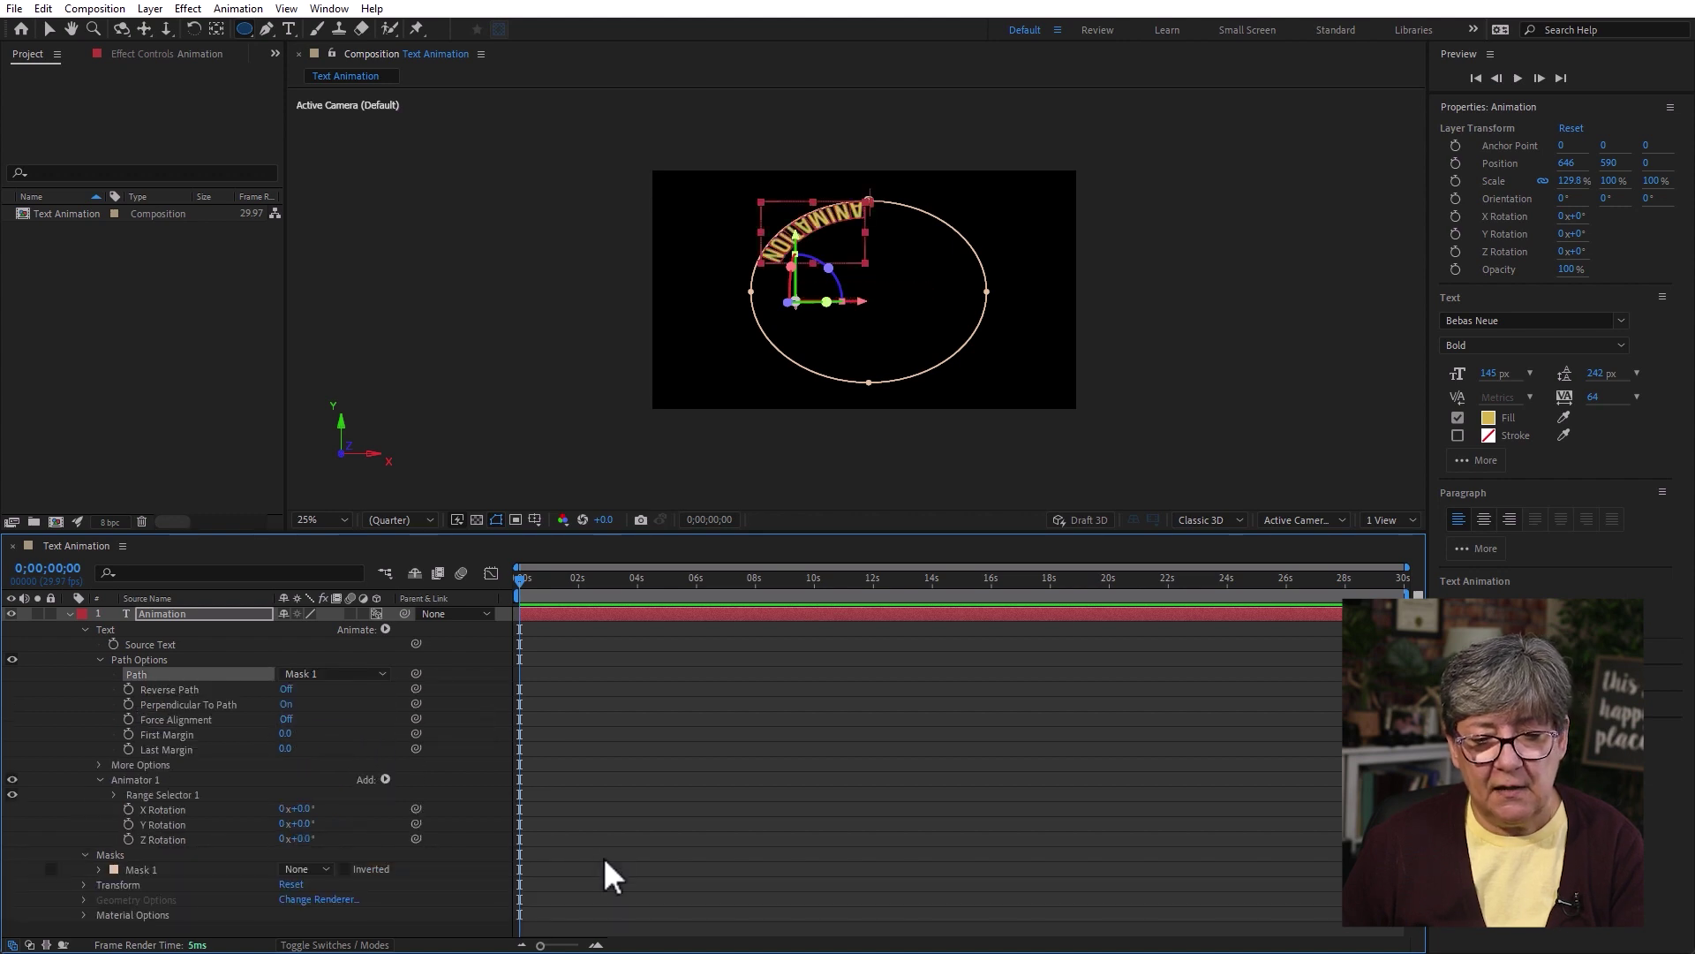
pyautogui.click(446, 923)
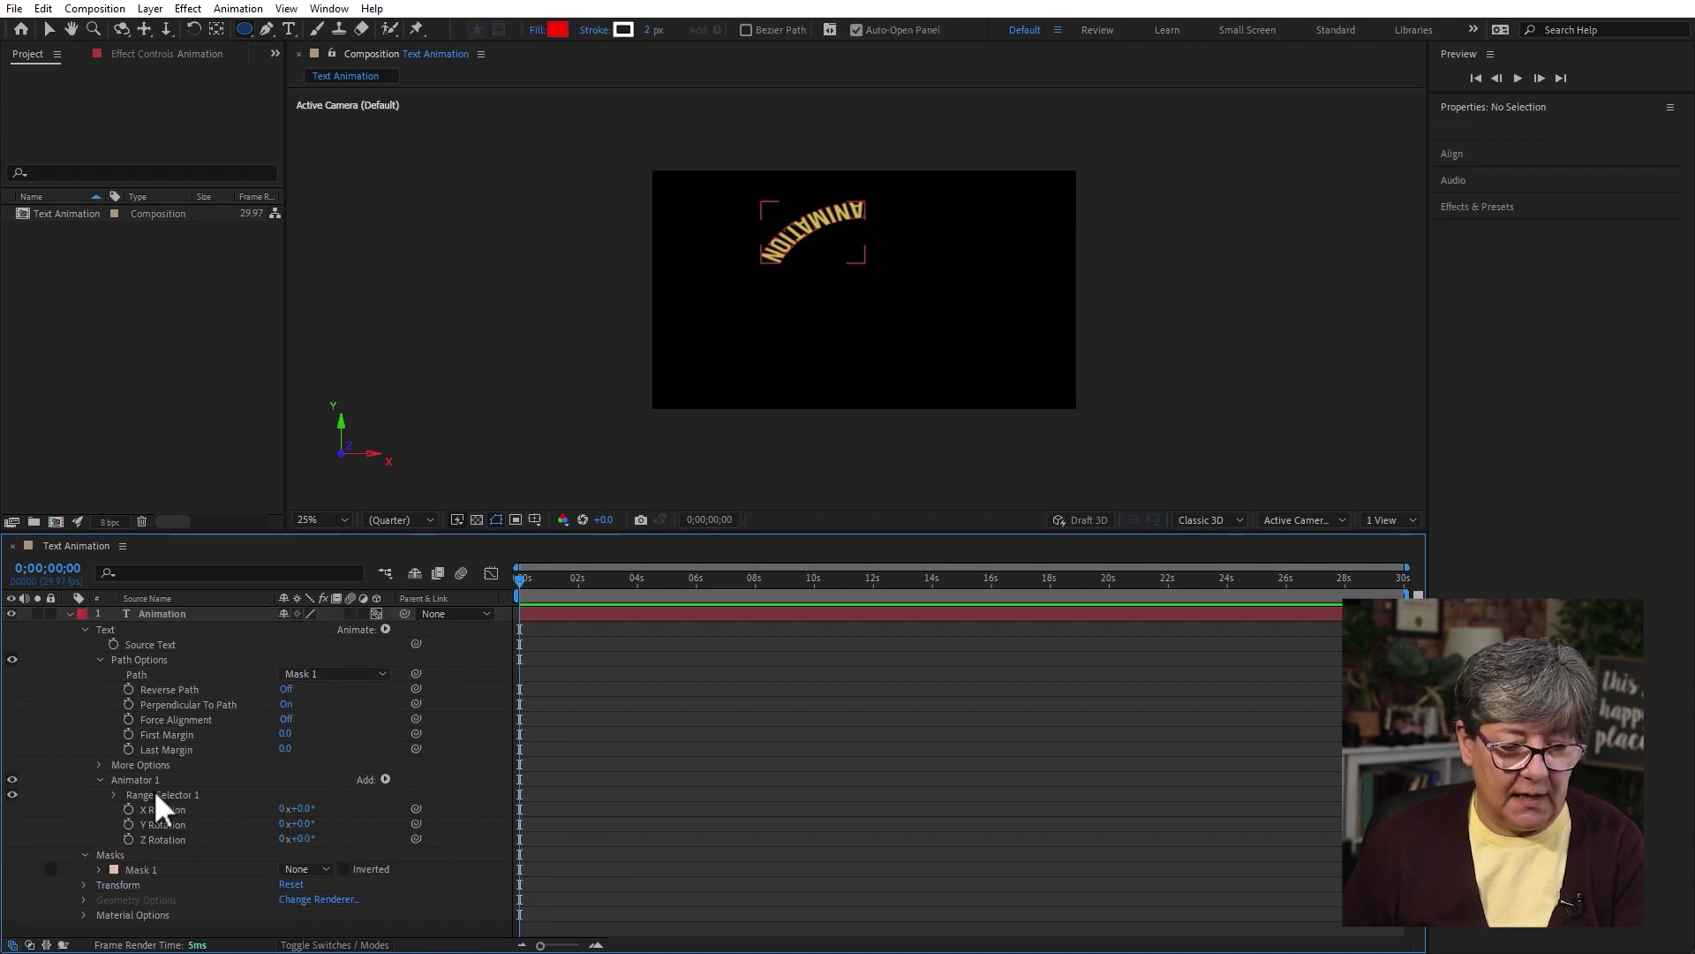
pyautogui.click(100, 660)
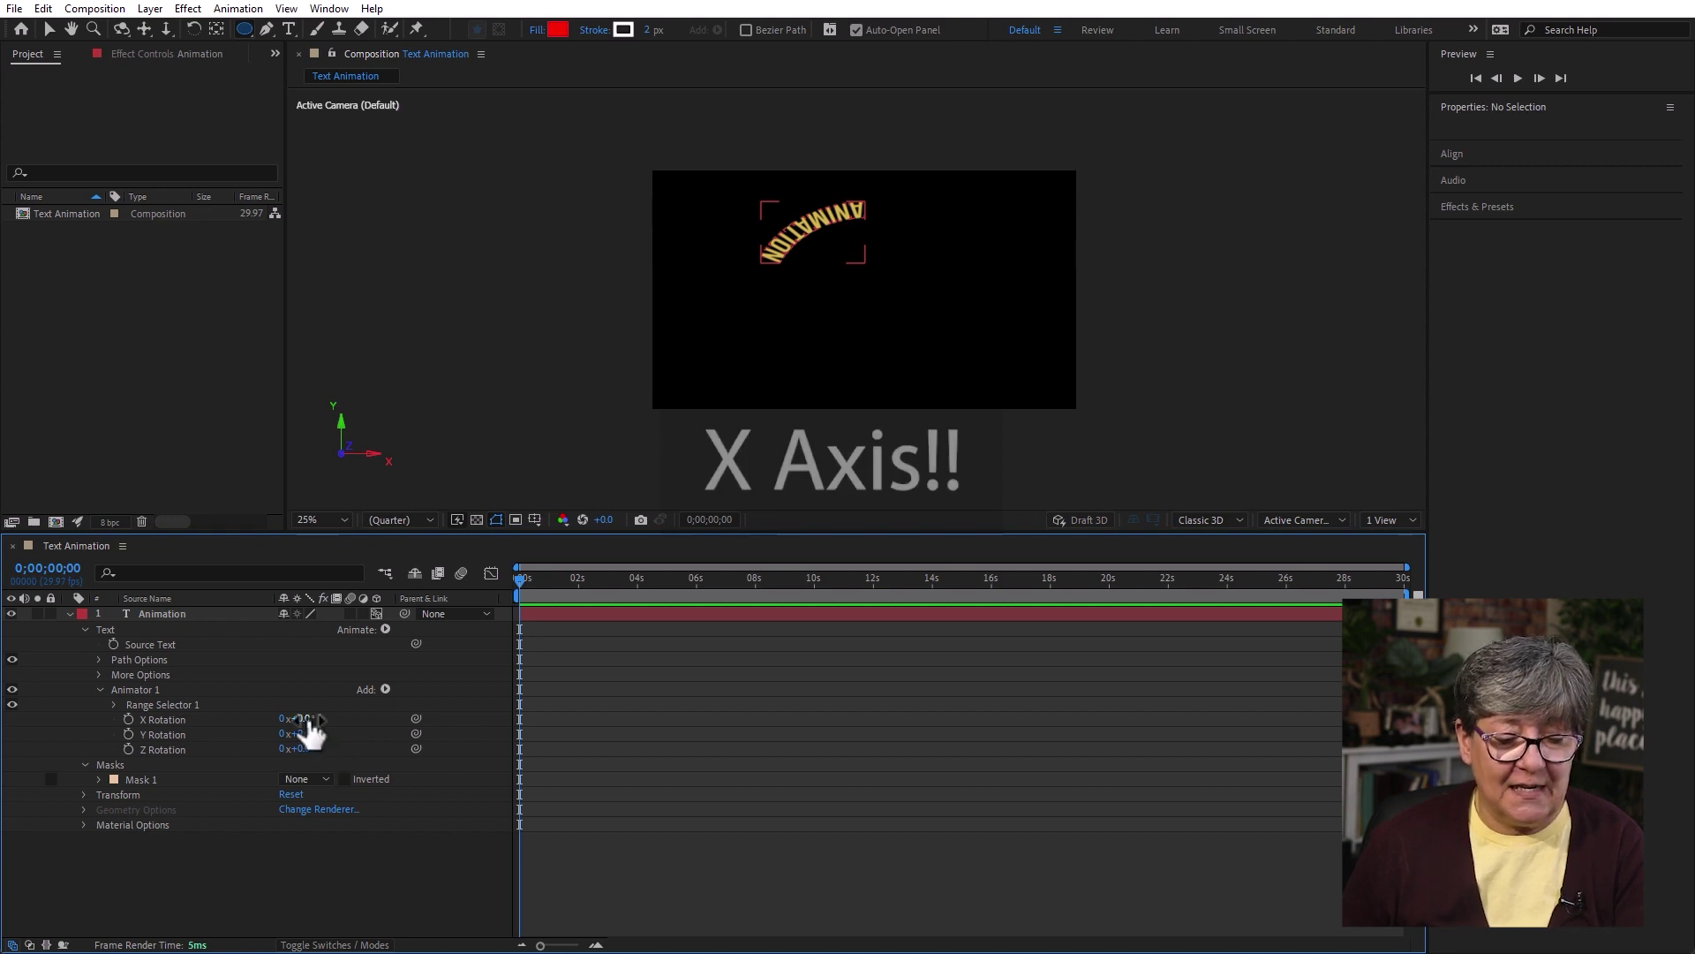
# Set the animator's X Rotation to 90° so the characters stand perpendicular to the path
pyautogui.moveTo(307, 718); pyautogui.dragTo(396, 738)
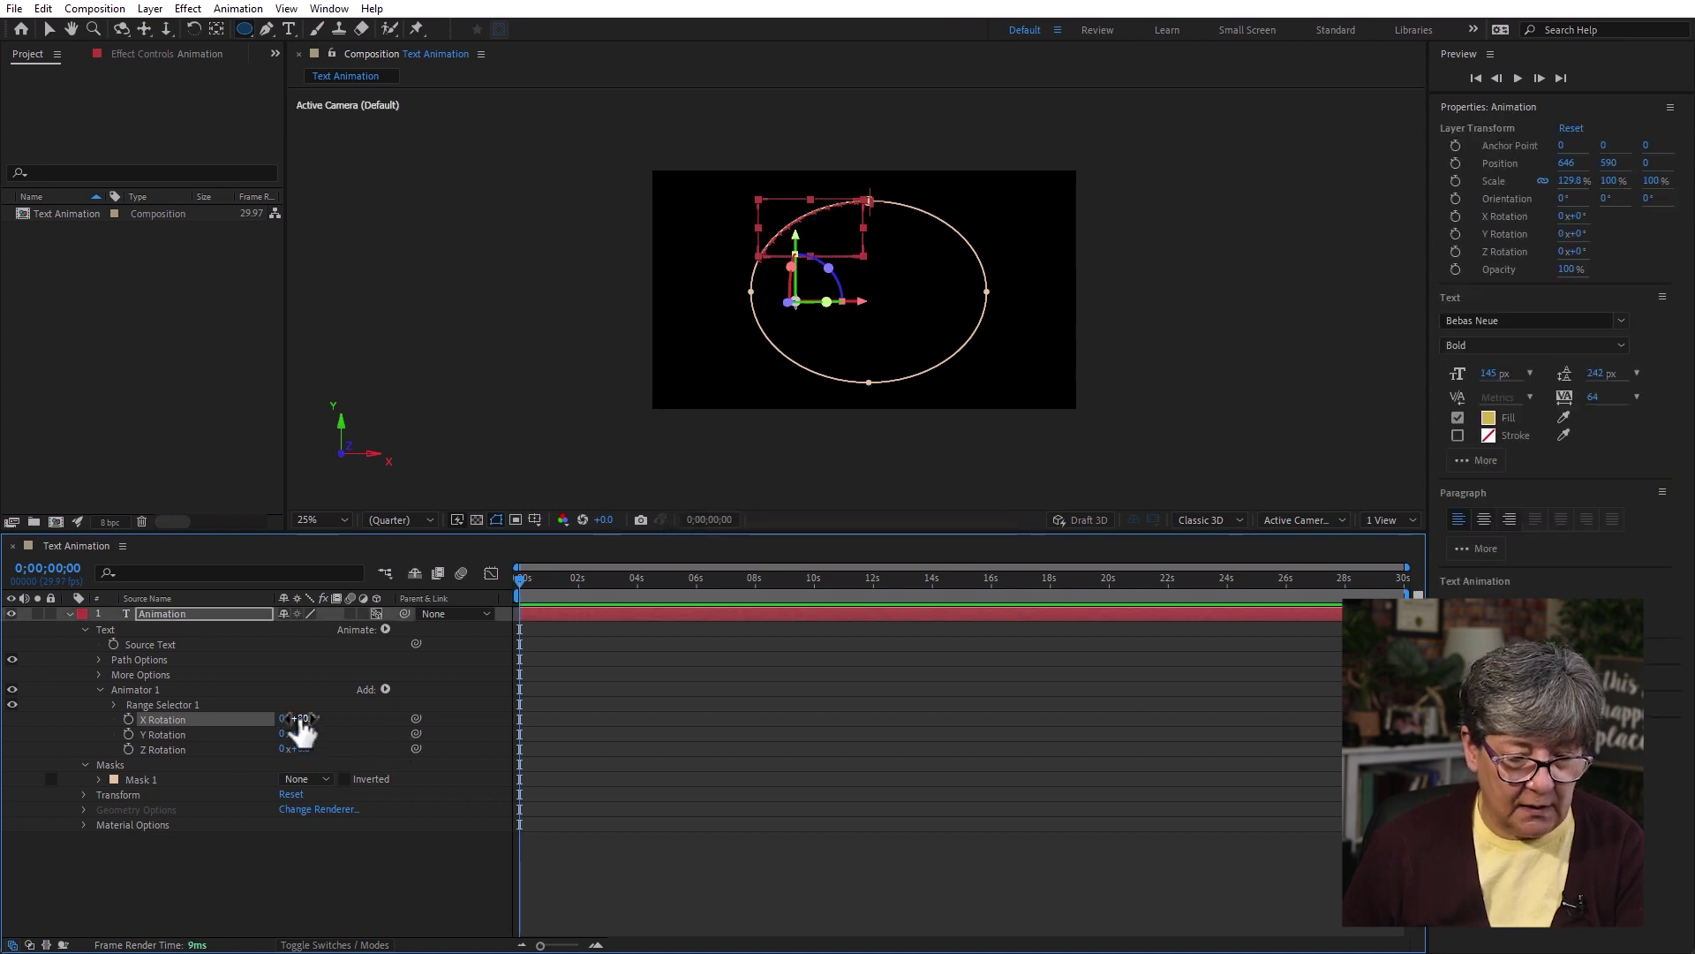
pyautogui.click(301, 718)
pyautogui.write('90')
pyautogui.press('Return')
pyautogui.click(385, 854)
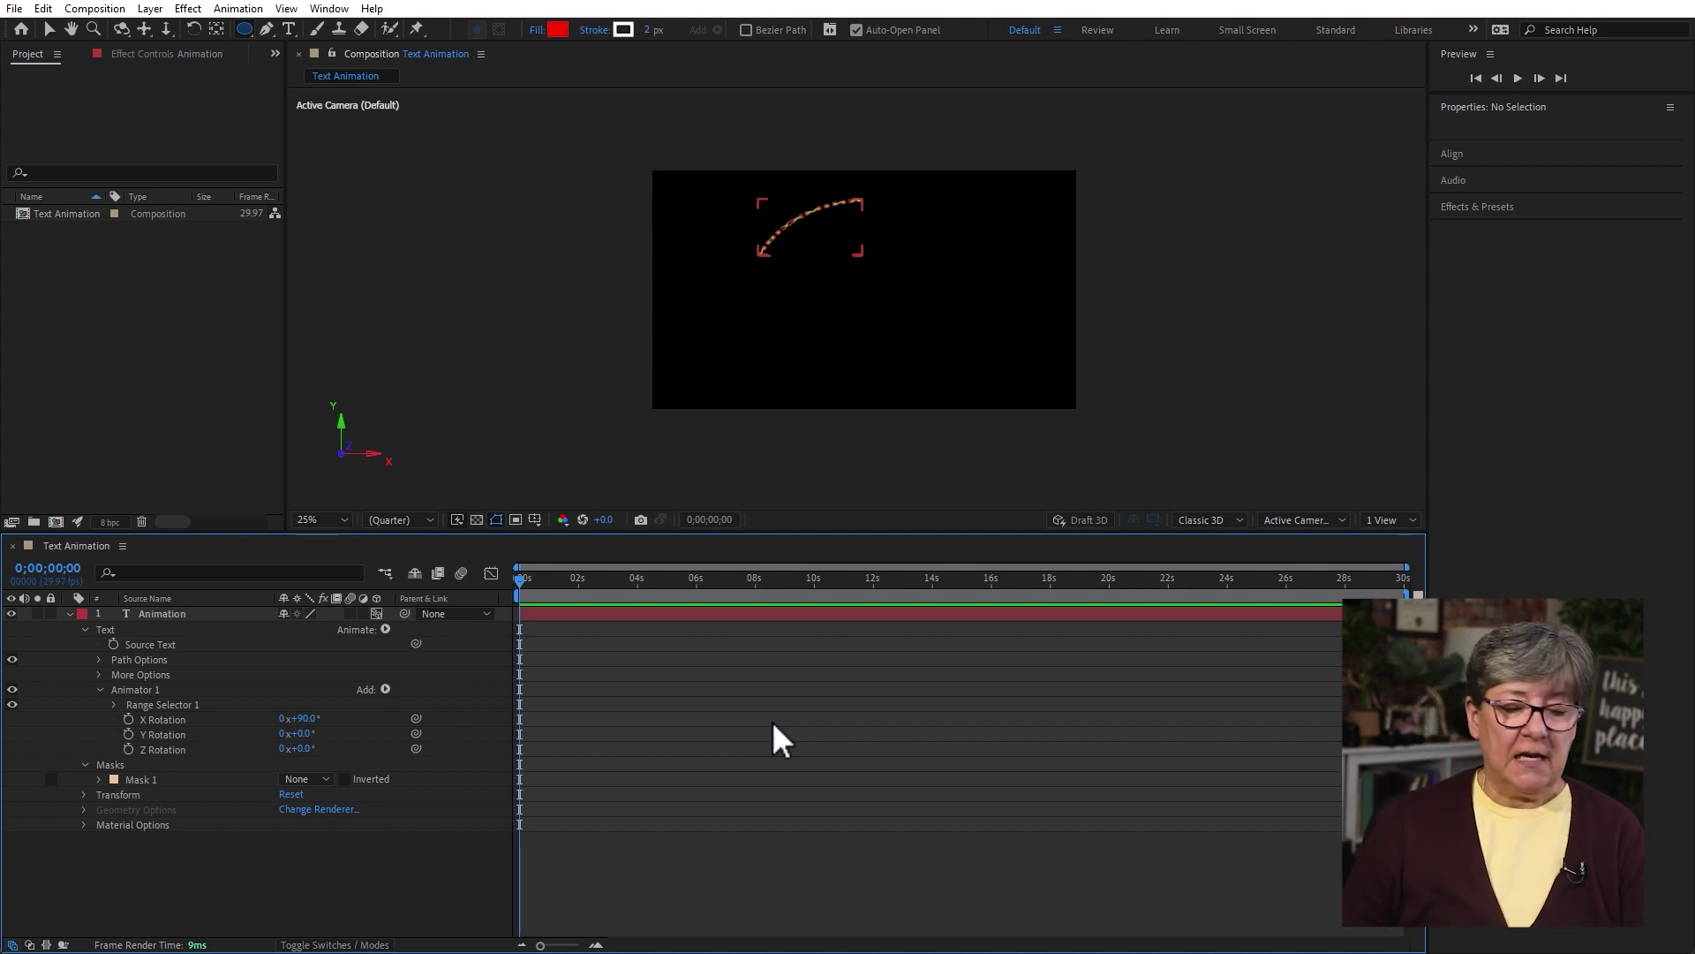
# Keyframe First Margin at the first frame and at 0;00;03;28 with the value 2572, moving the text once around the ellipse
pyautogui.click(99, 660)
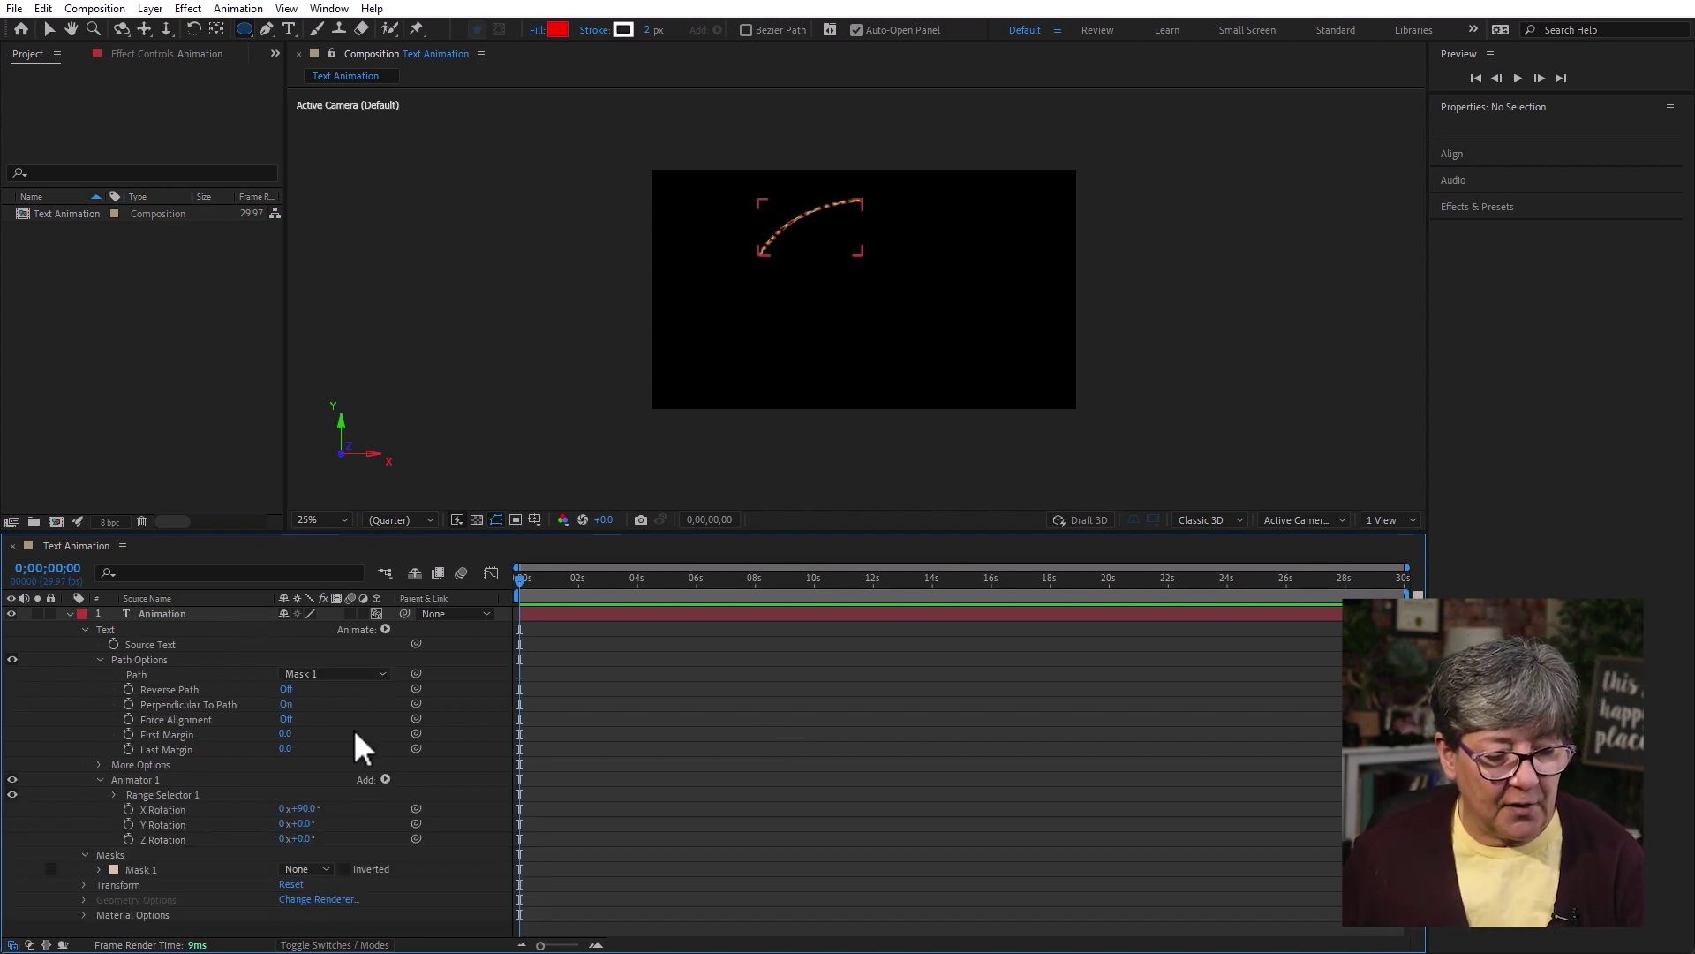
pyautogui.click(129, 734)
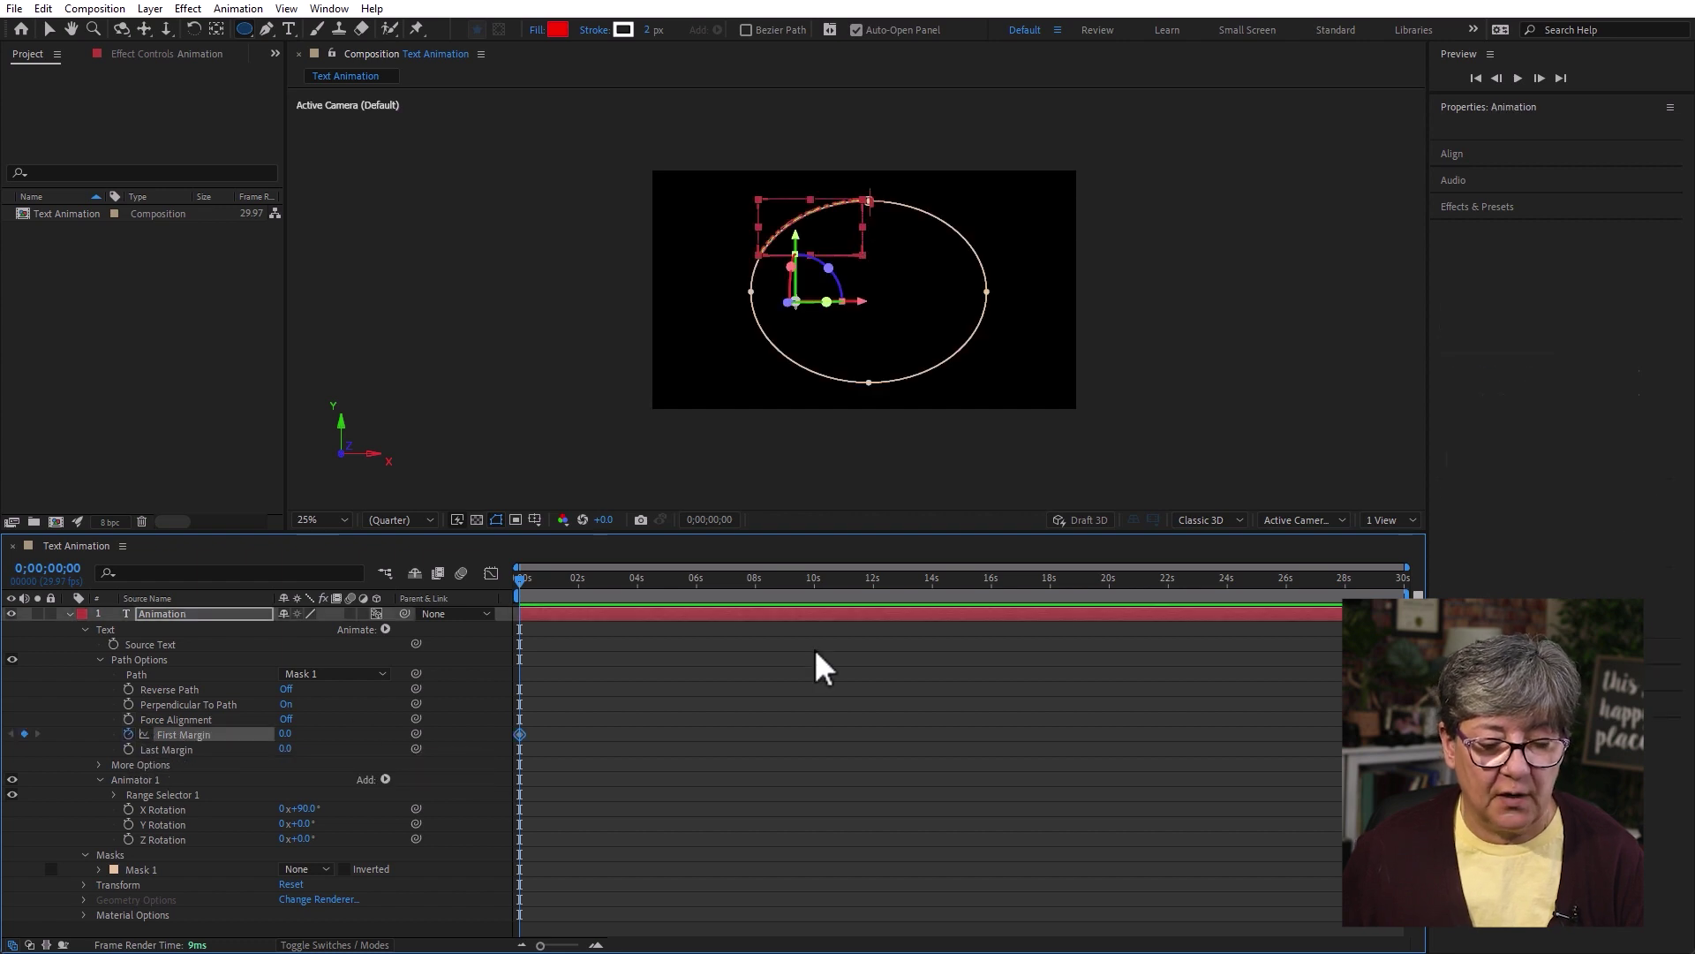
pyautogui.click(634, 581)
pyautogui.moveTo(284, 734); pyautogui.dragTo(444, 740)
pyautogui.moveTo(492, 726); pyautogui.dragTo(527, 720)
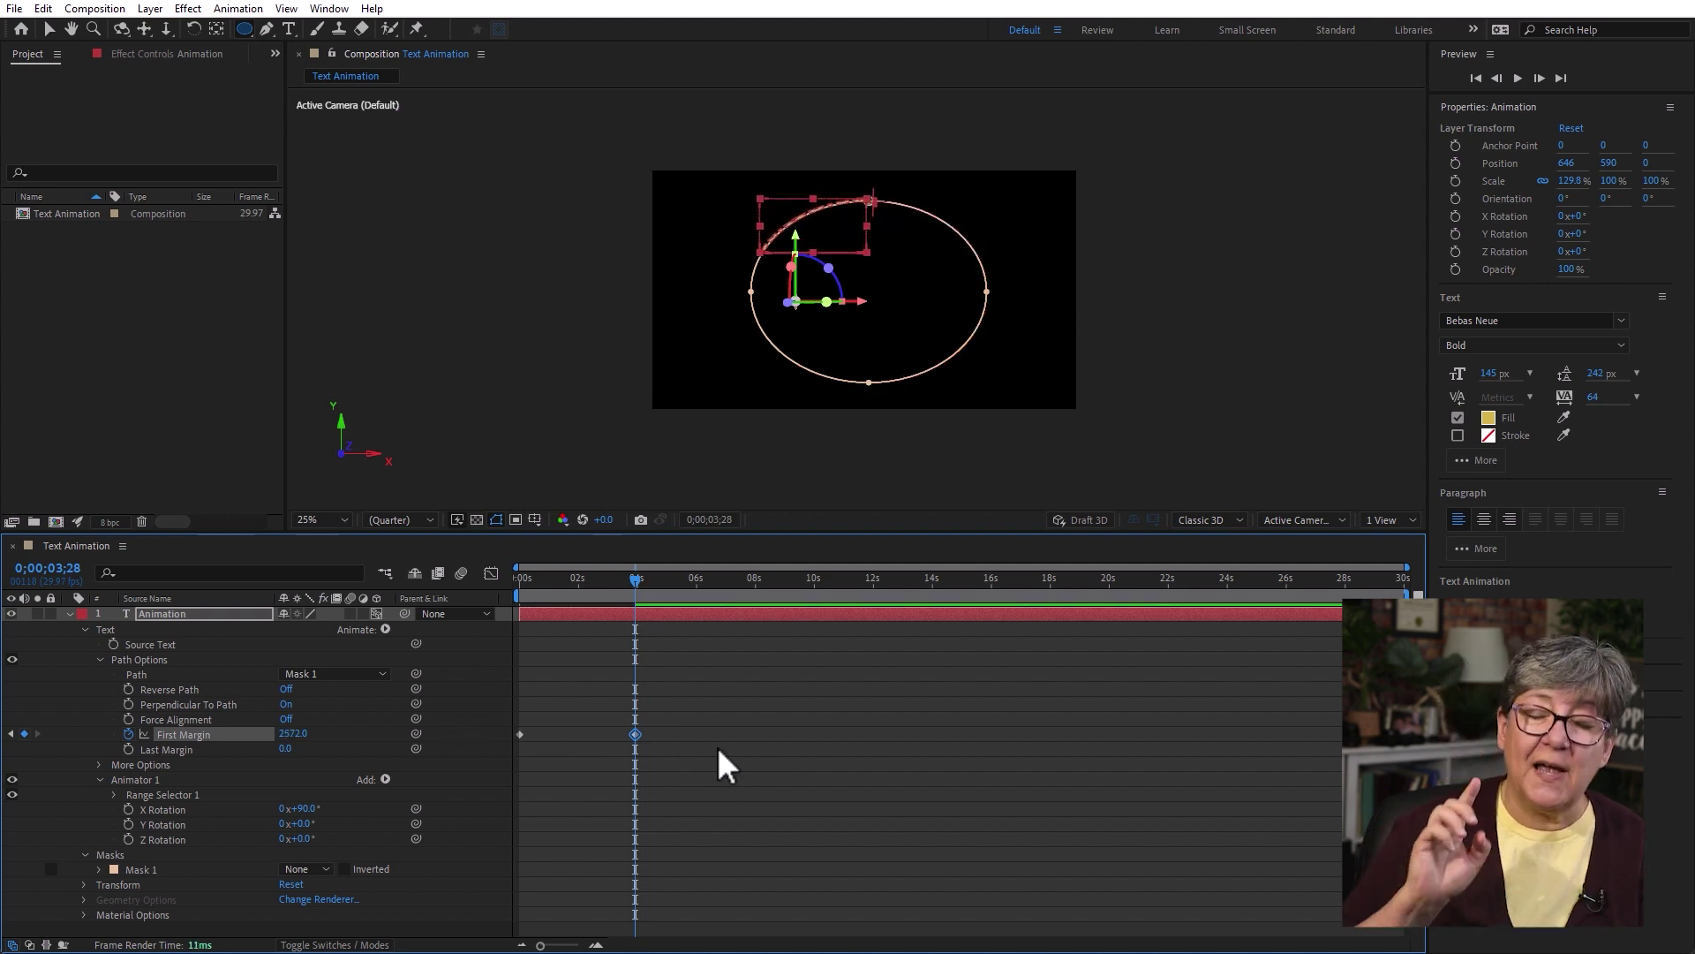
# End the work area at the second First Margin keyframe and preview the text moving around the path
pyautogui.press('n')
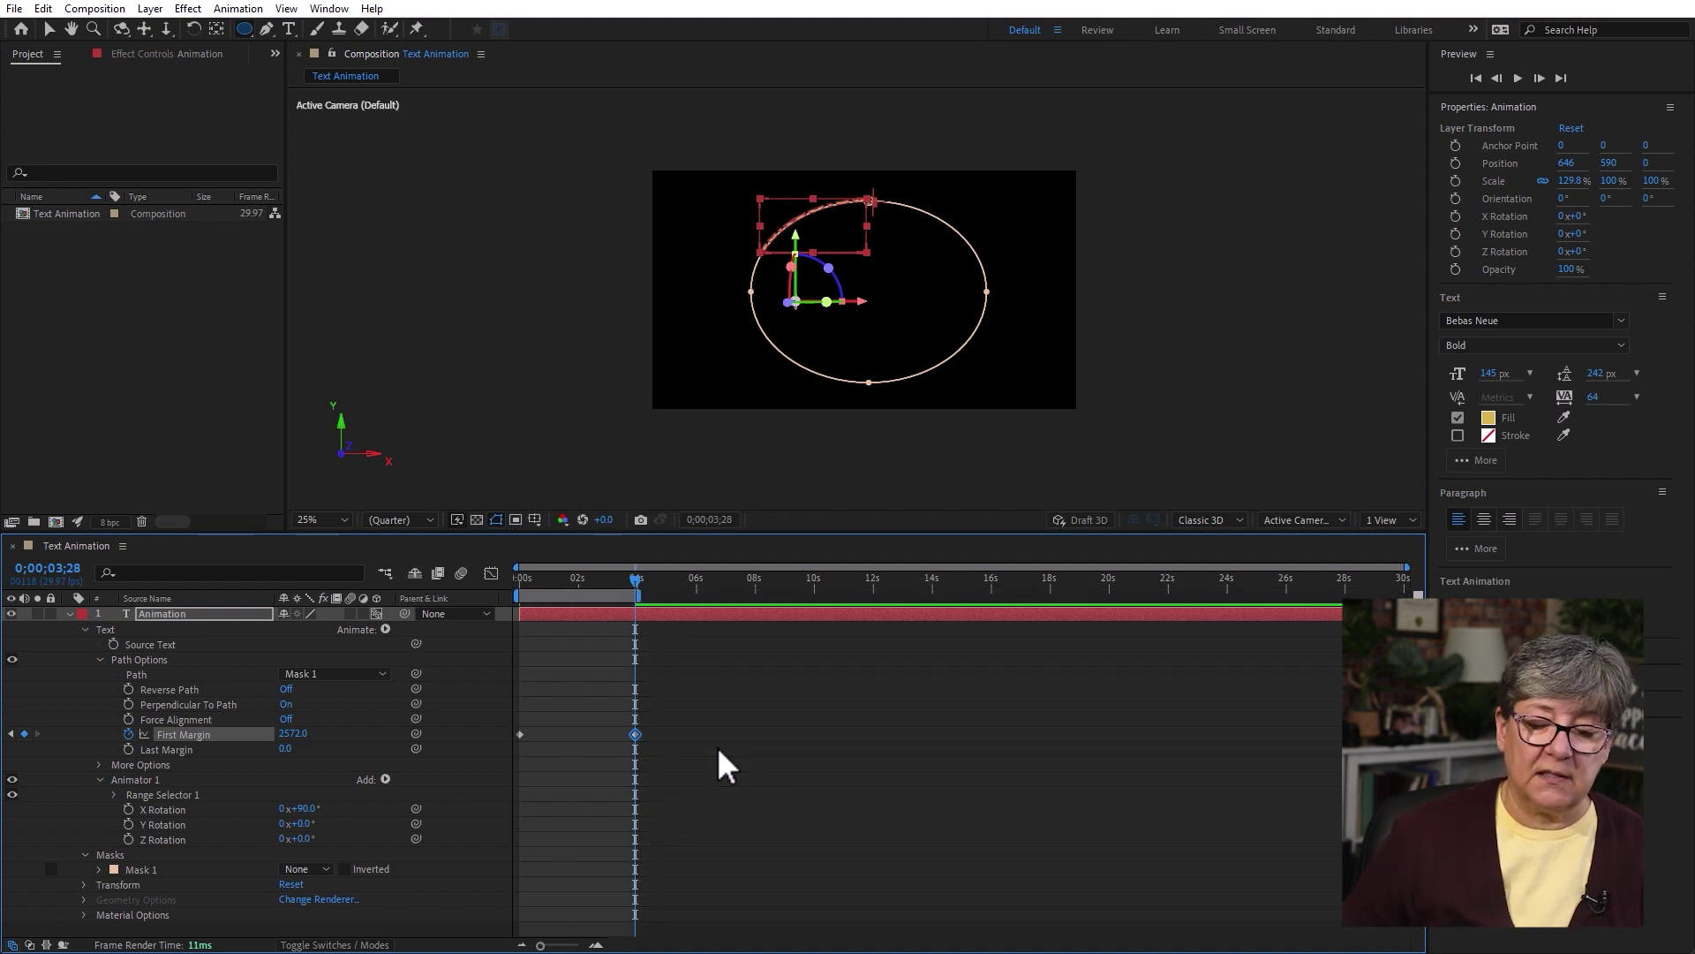
pyautogui.press('space')
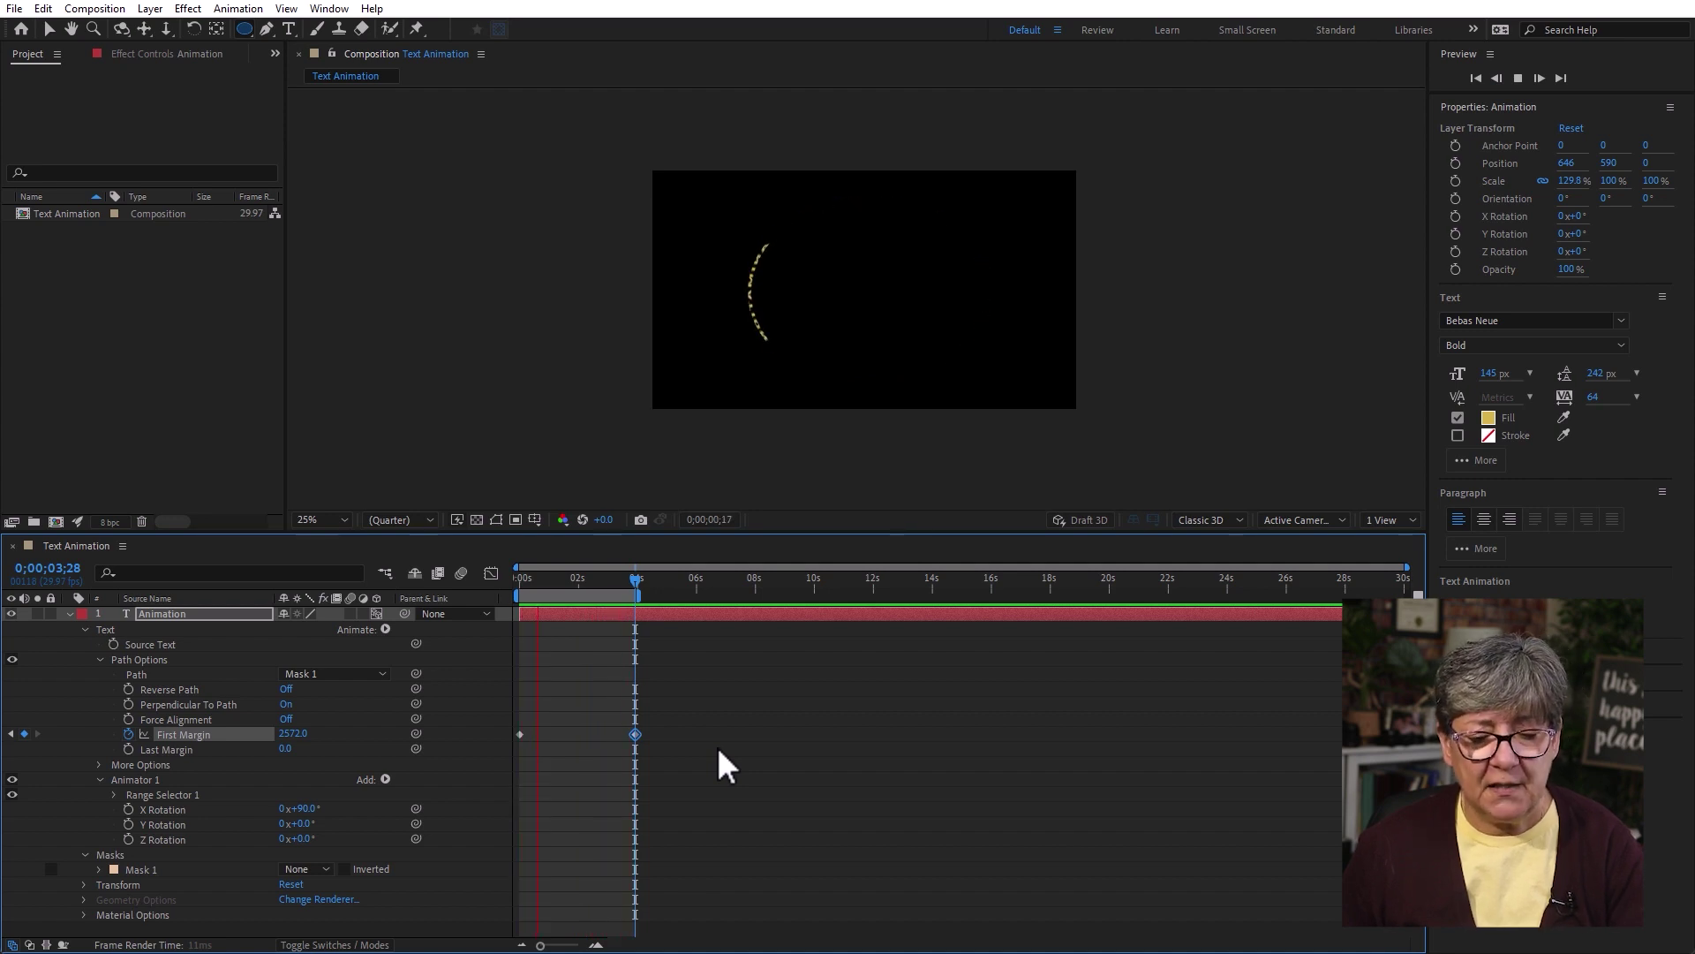
pyautogui.press('space')
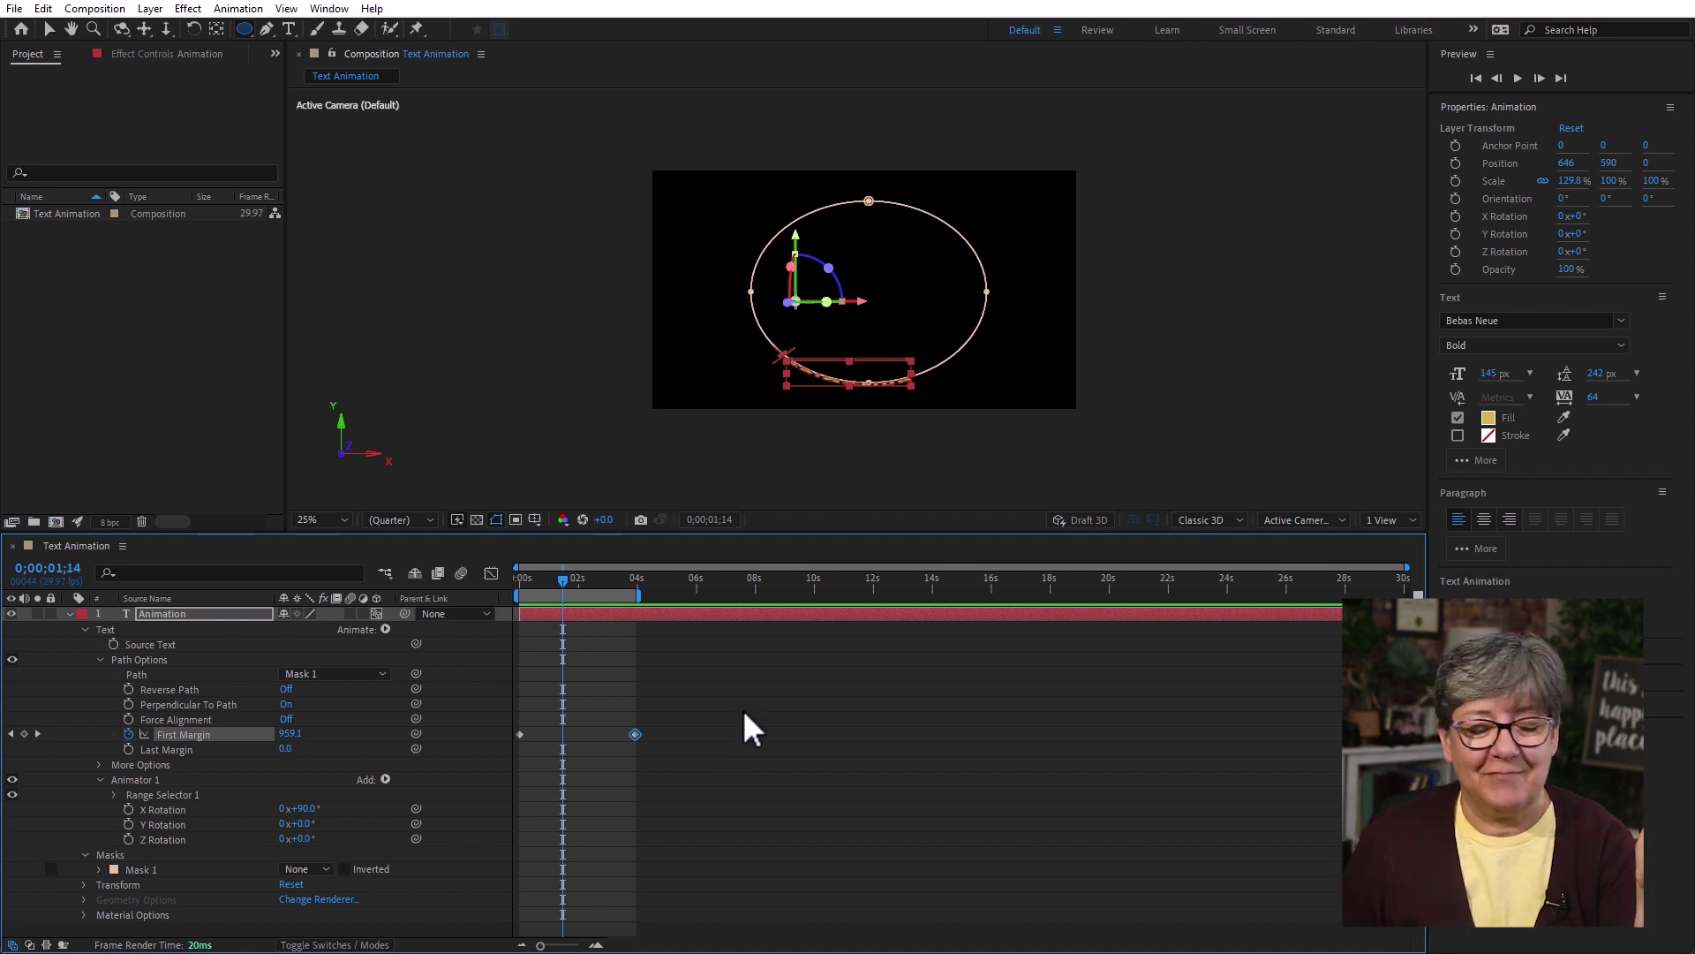
# Tilt the Animation layer by setting its X Rotation to -73°, and preview the orbiting text
pyautogui.click(380, 629)
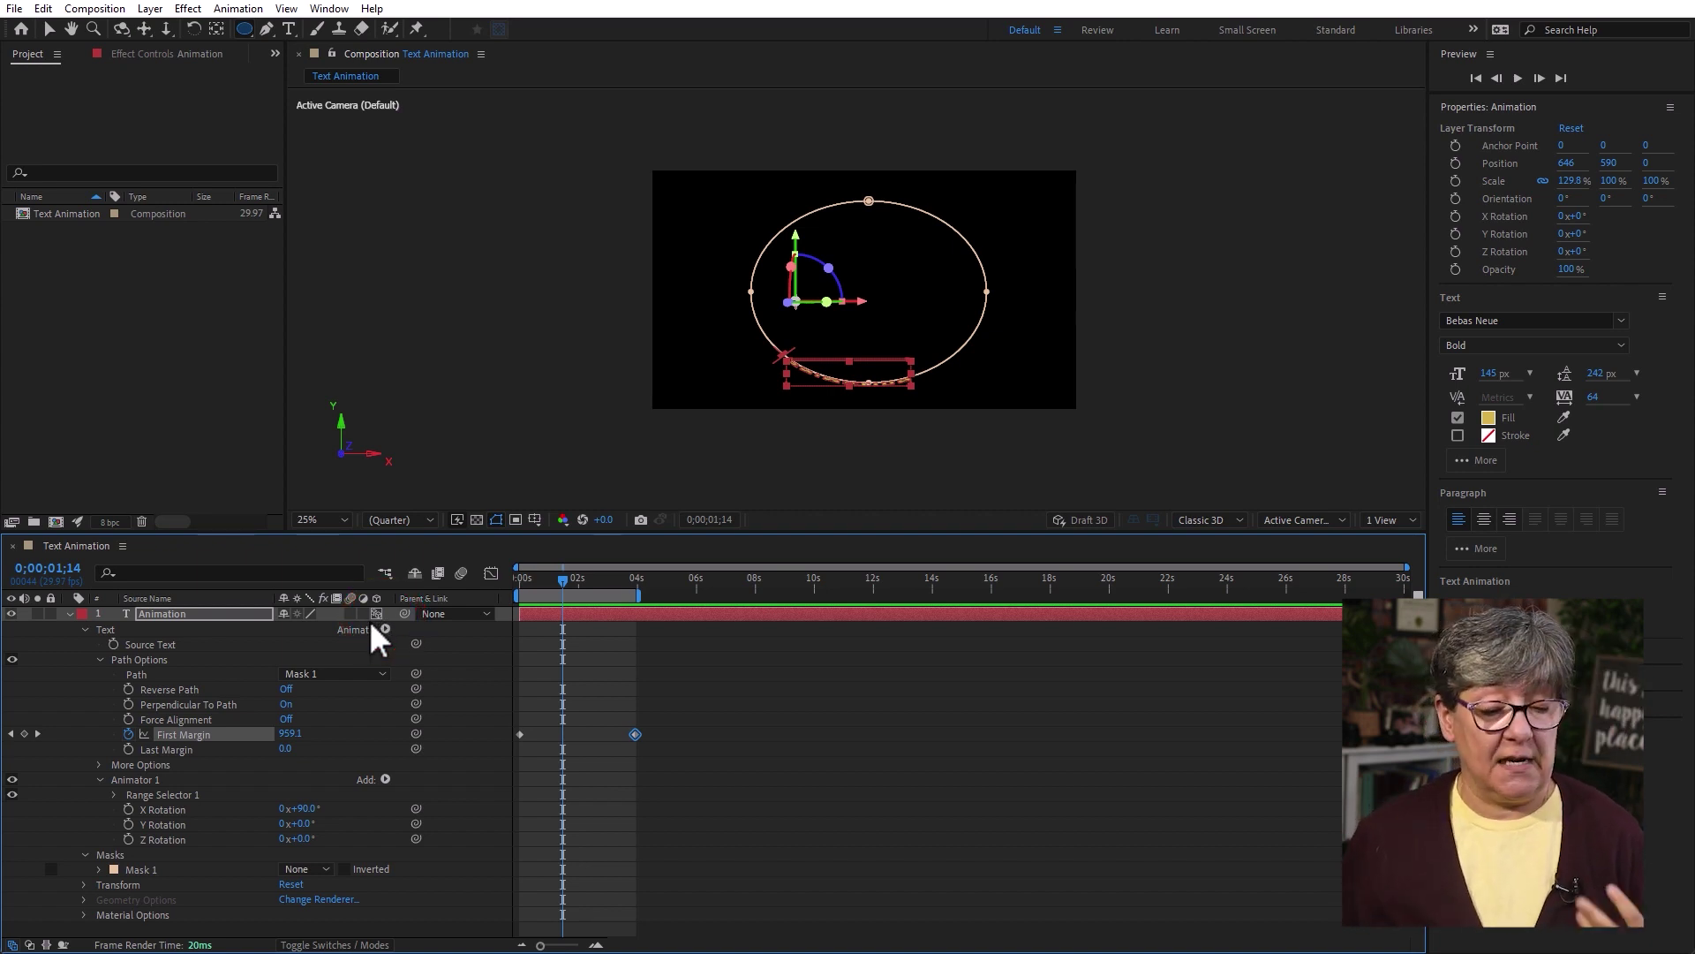
pyautogui.click(219, 614)
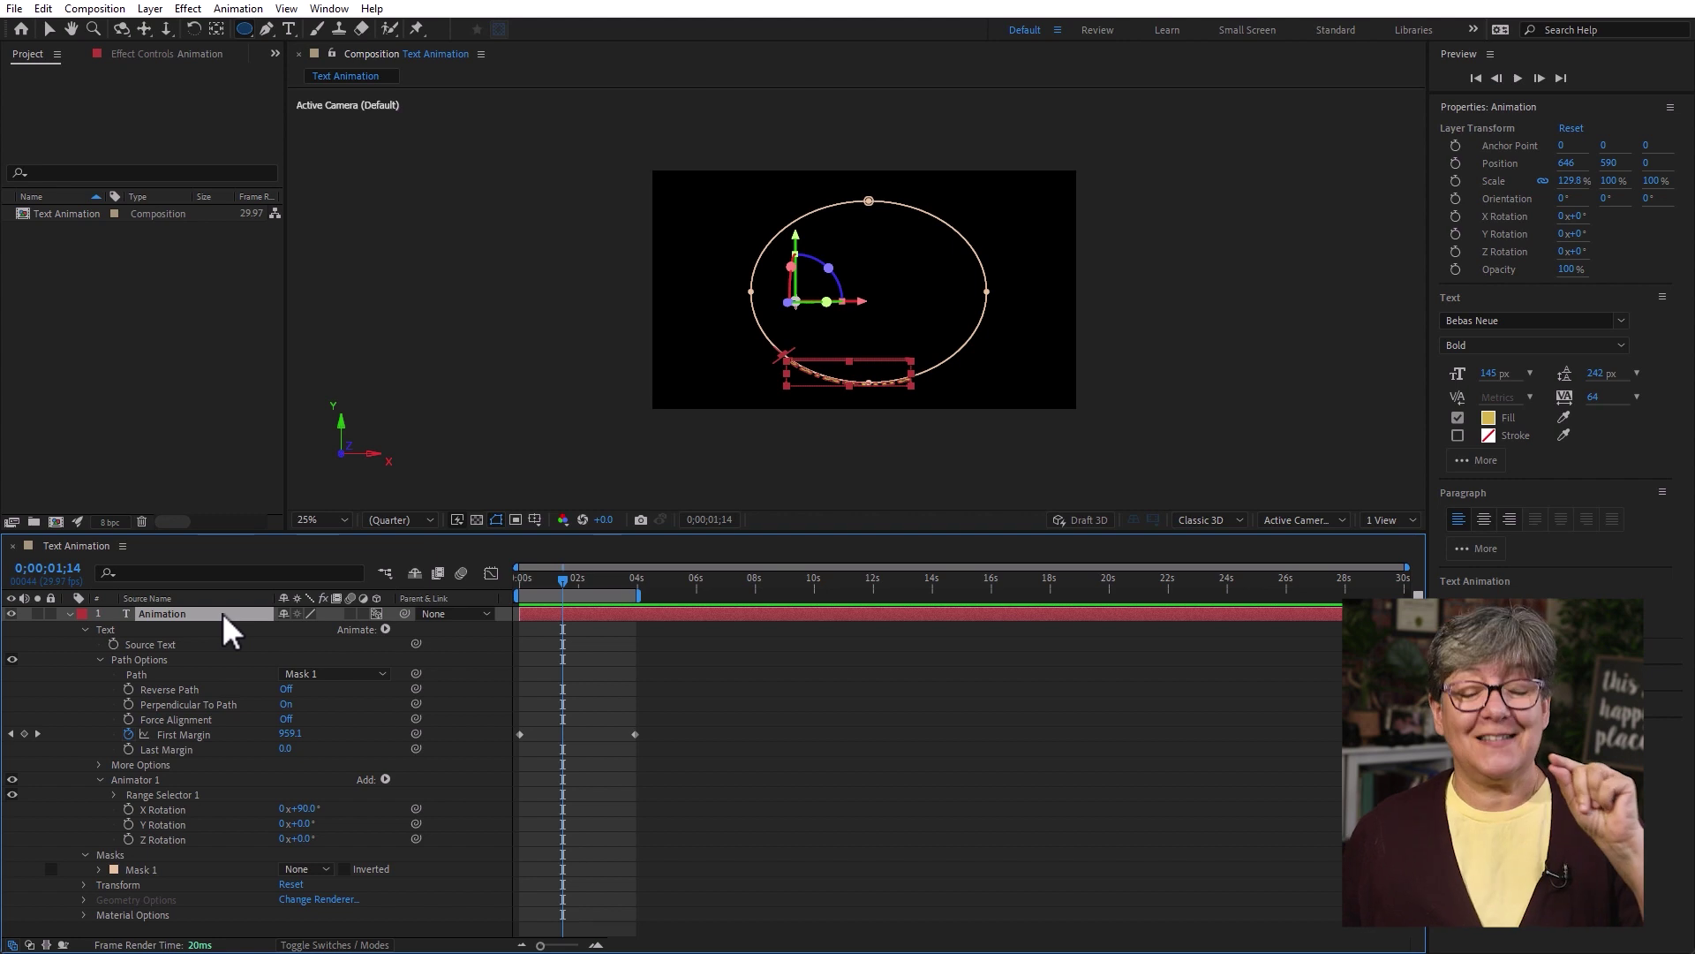
pyautogui.press('r')
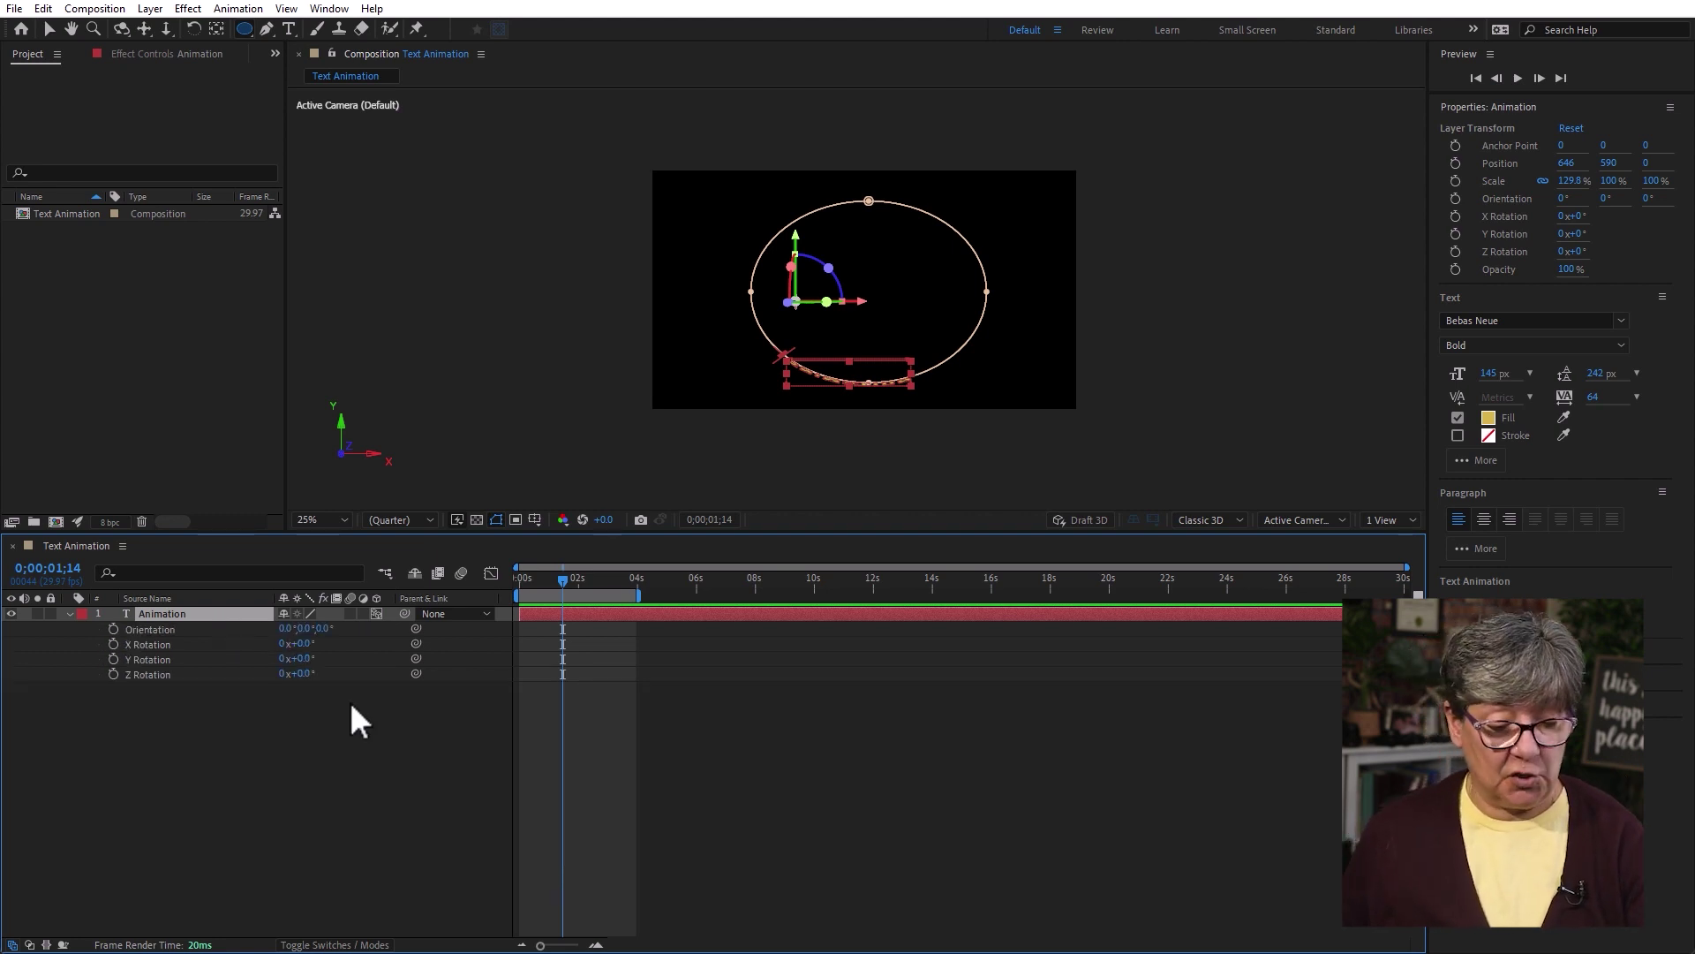
pyautogui.moveTo(297, 644); pyautogui.dragTo(240, 651)
pyautogui.click(322, 735)
pyautogui.press('space')
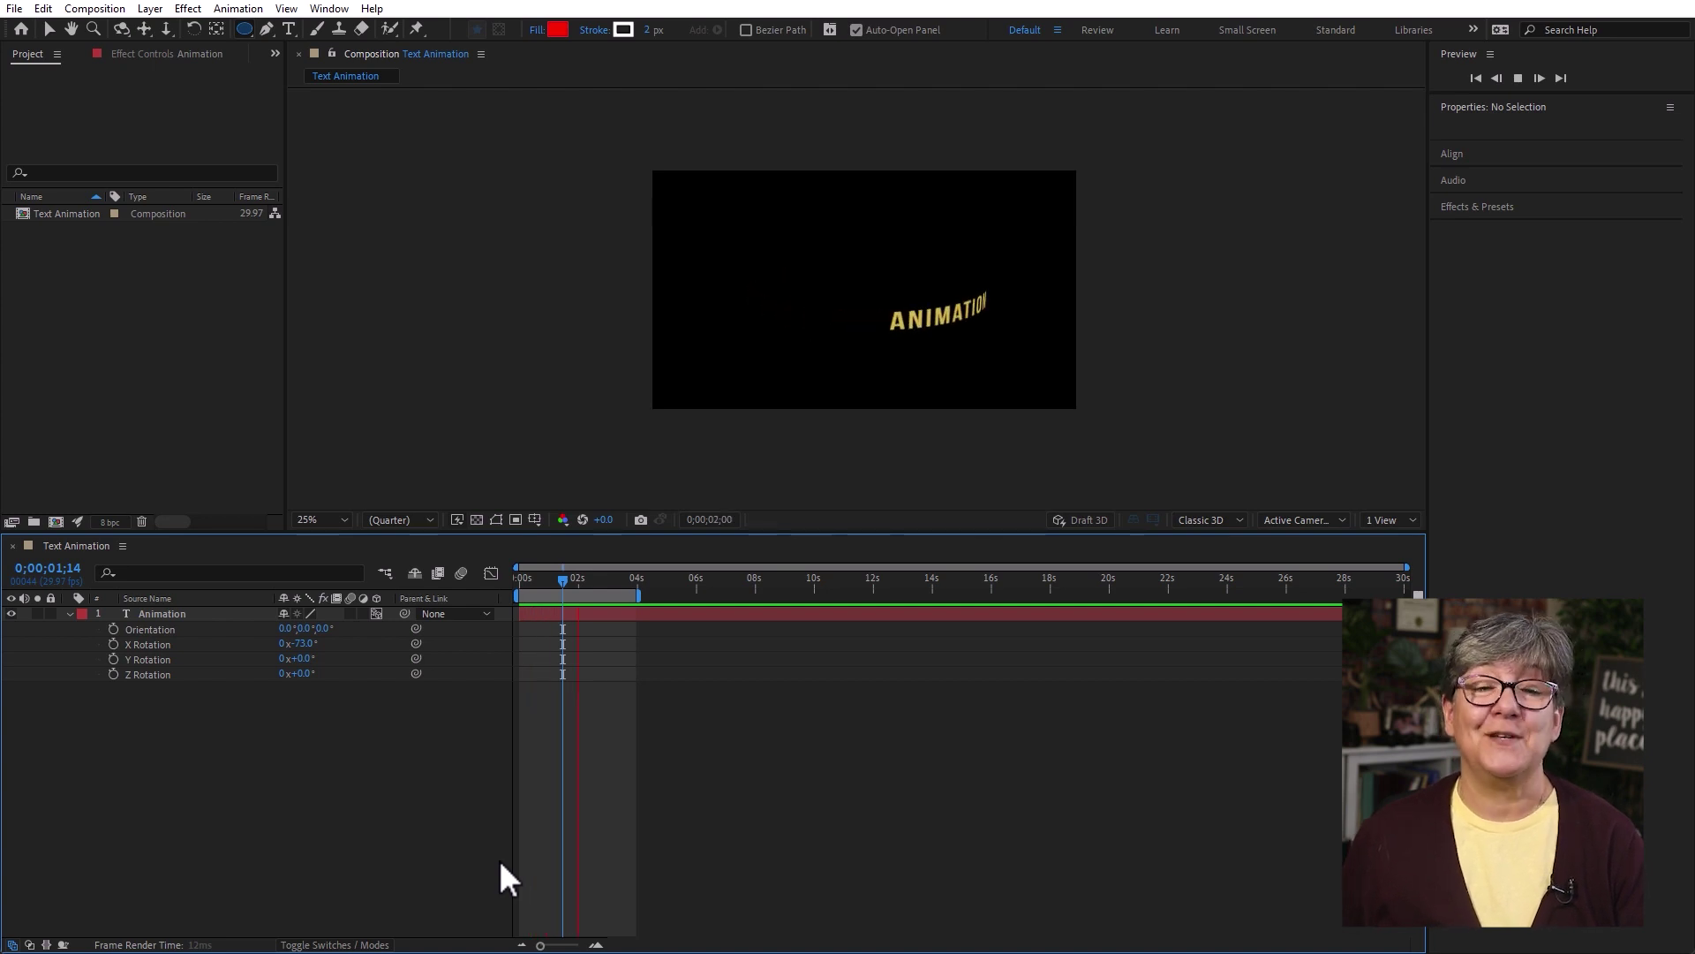
pyautogui.press('space')
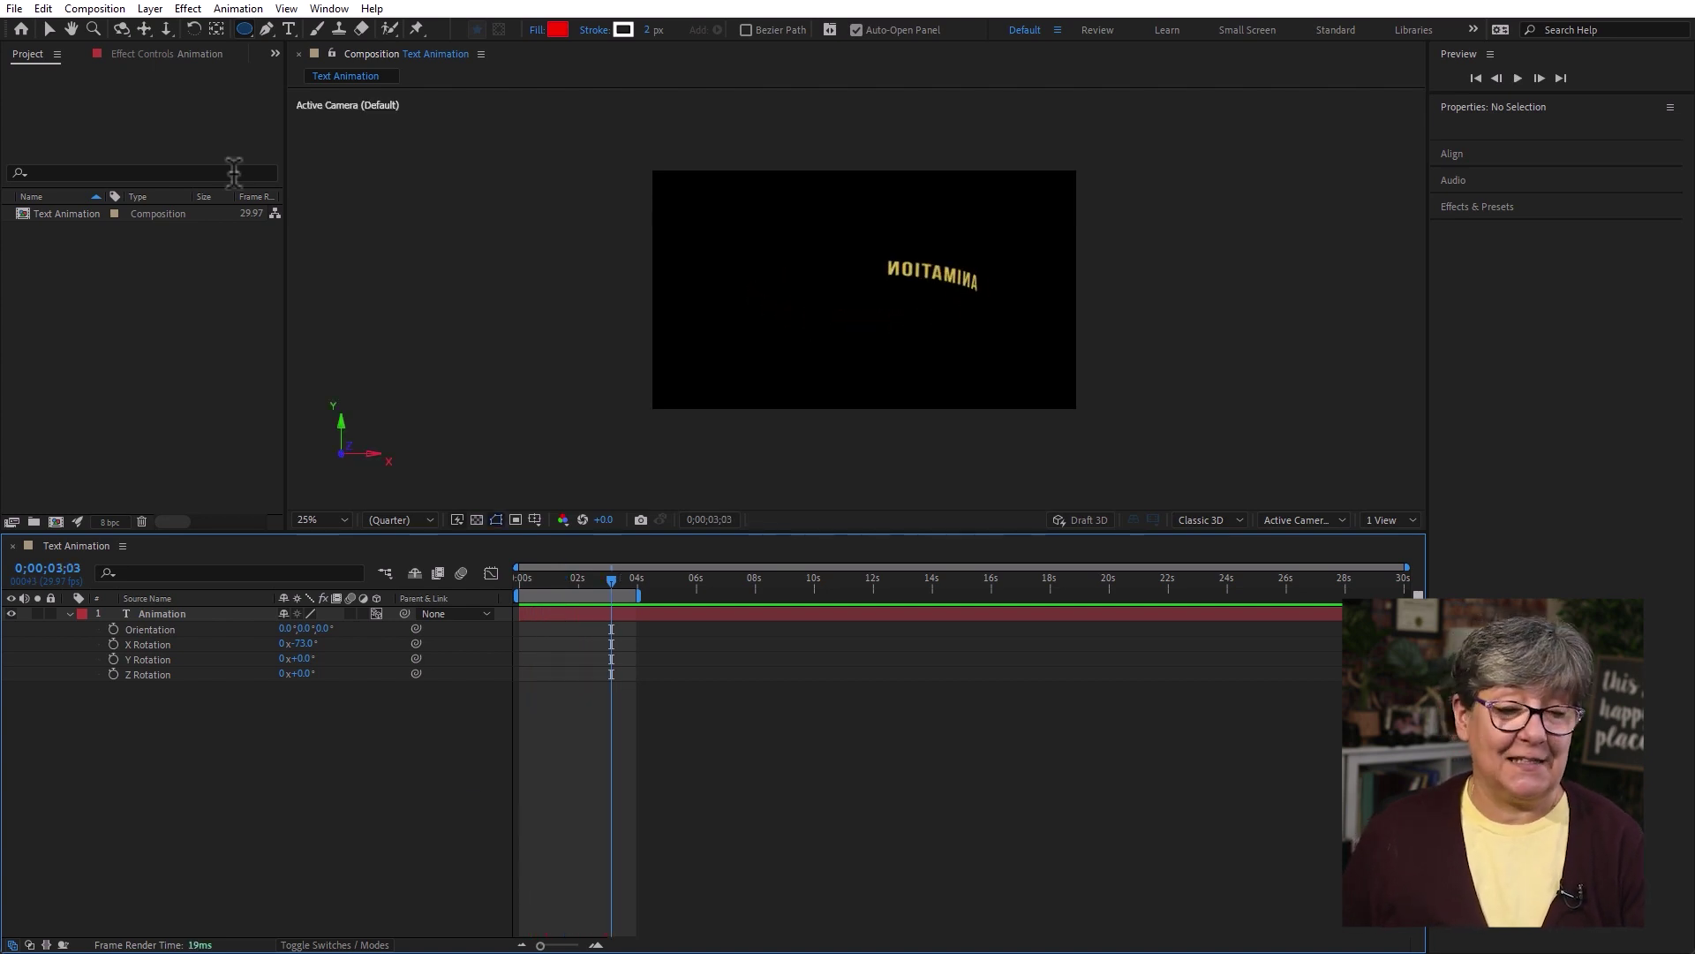
# Add a spot light with its default settings to the composition and preview the lit text
pyautogui.click(150, 11)
pyautogui.moveTo(181, 33)
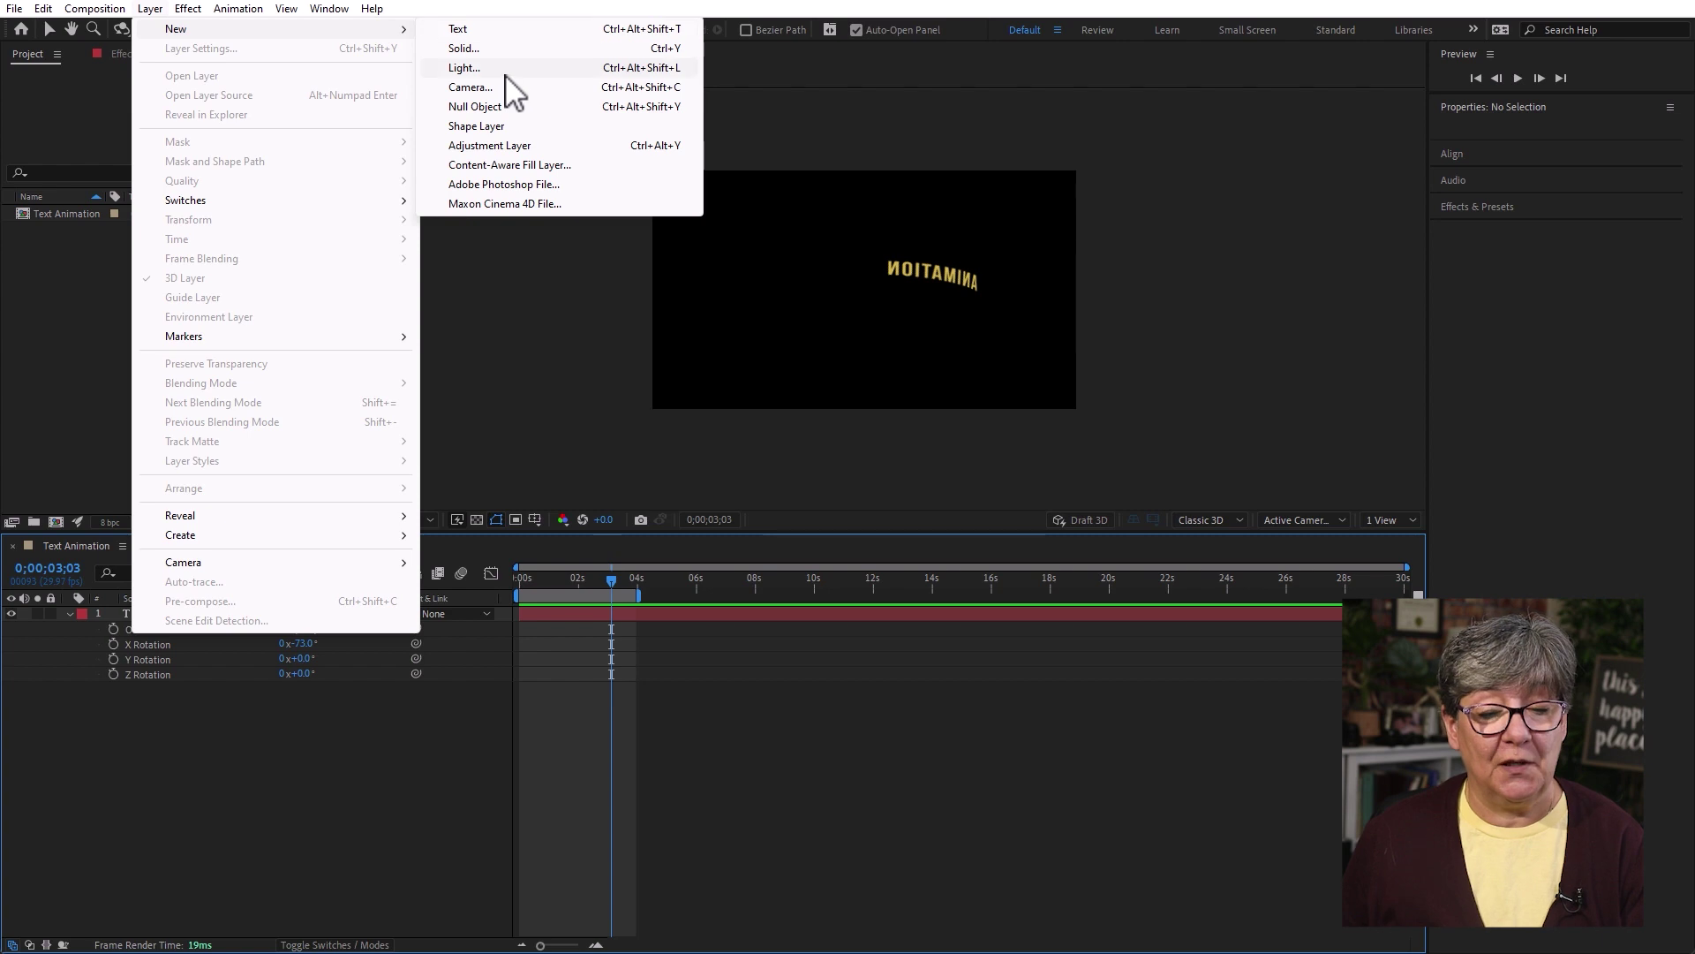
pyautogui.click(565, 68)
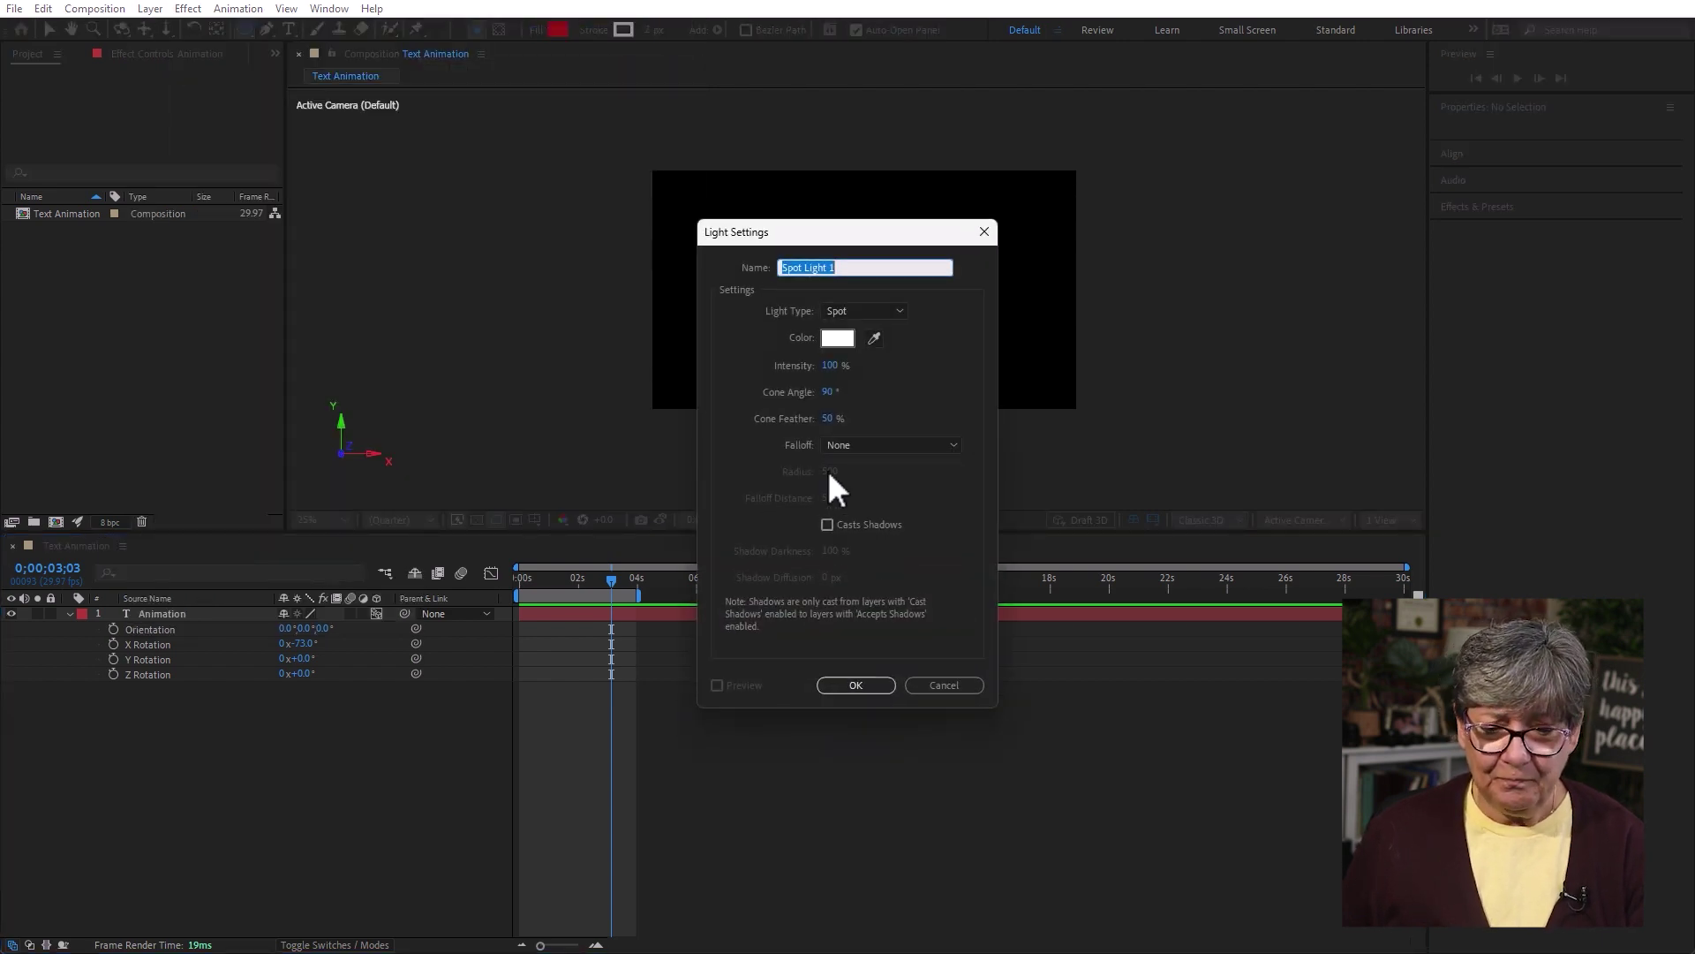
pyautogui.click(858, 685)
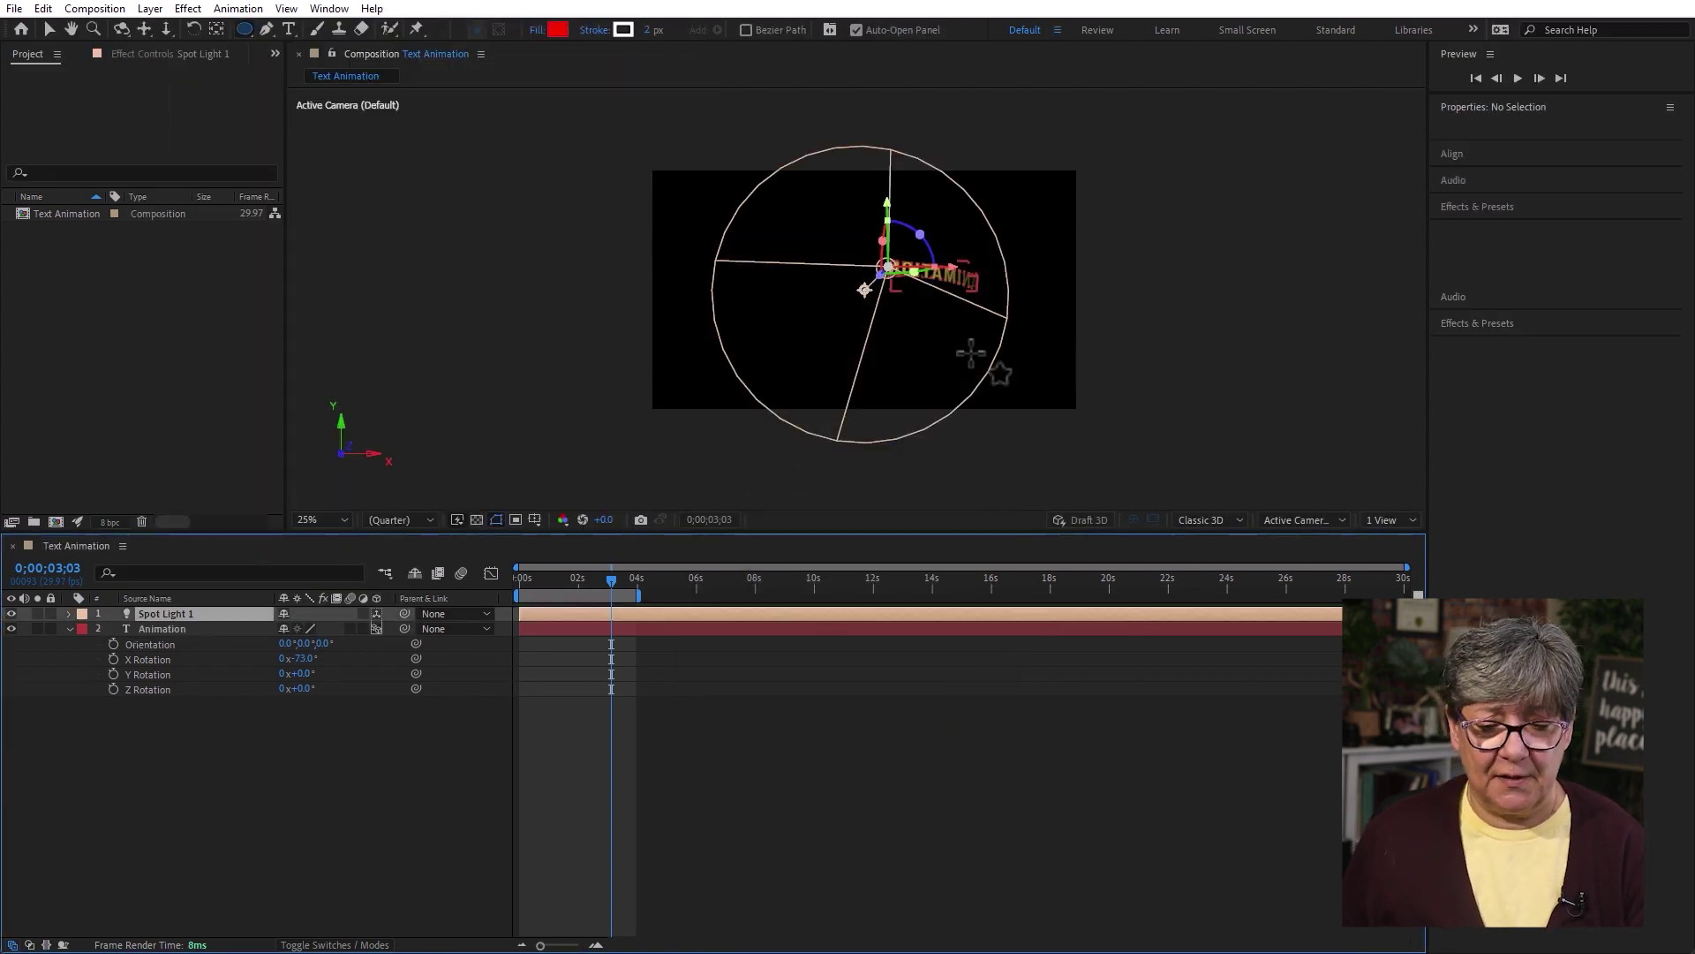
pyautogui.click(321, 820)
pyautogui.press('space')
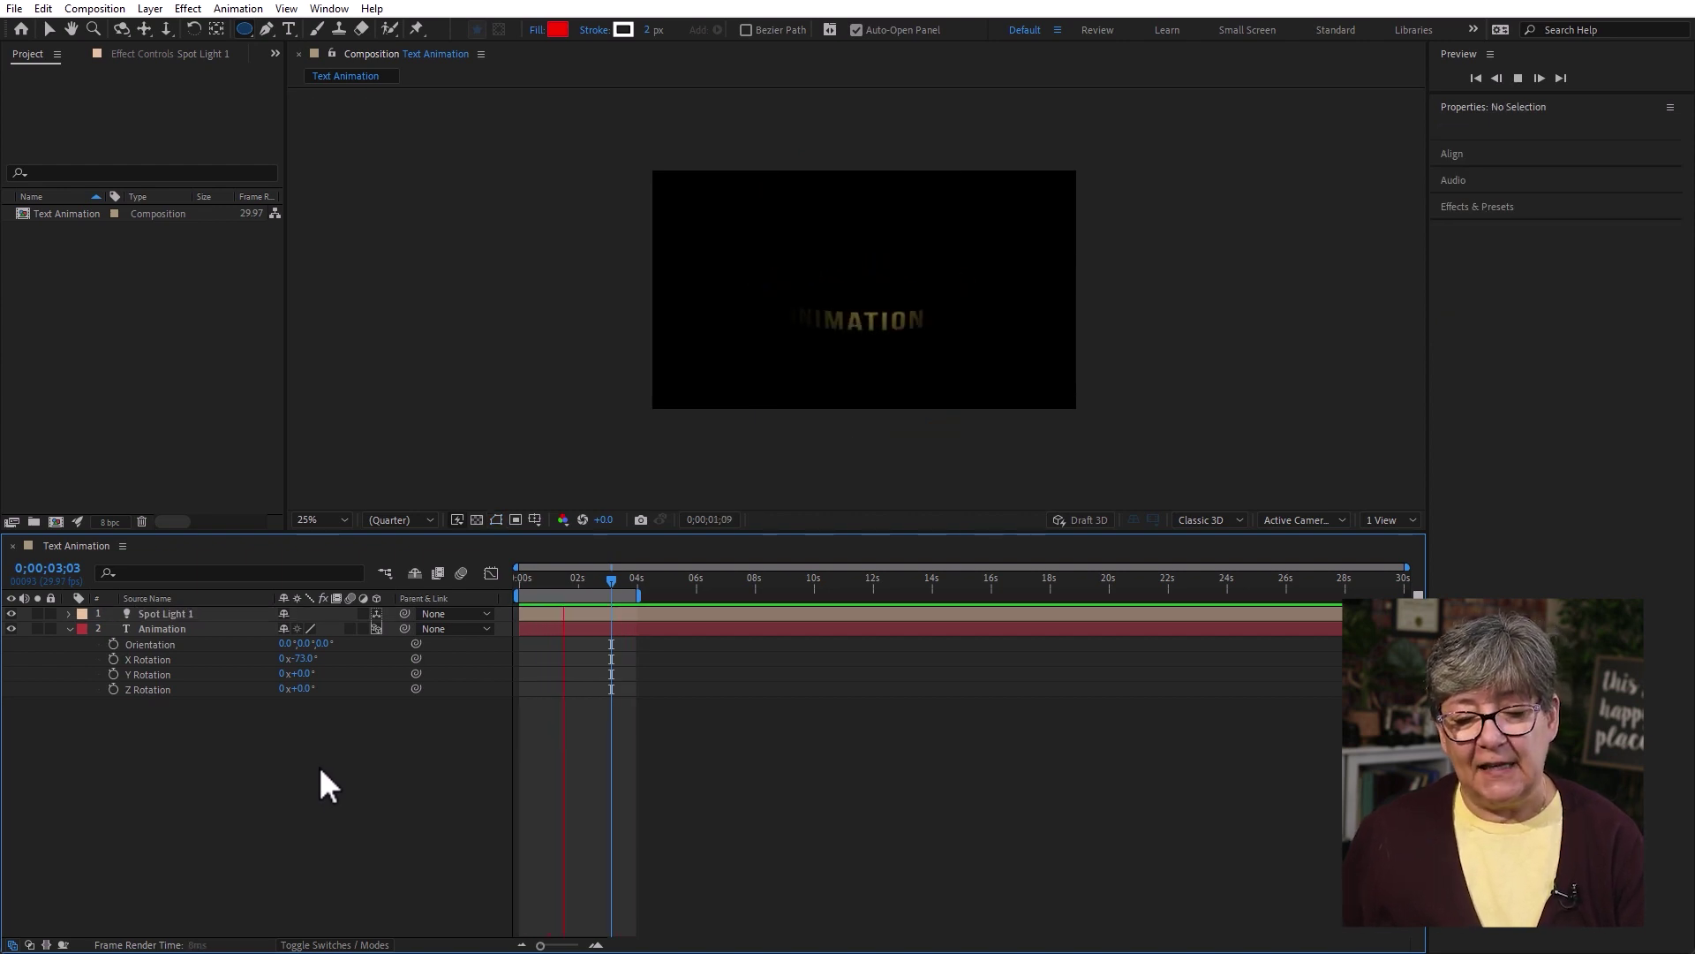
# Raise the spot light's Intensity and reduce its Cone Angle, and preview the animation
pyautogui.doubleClick(176, 611)
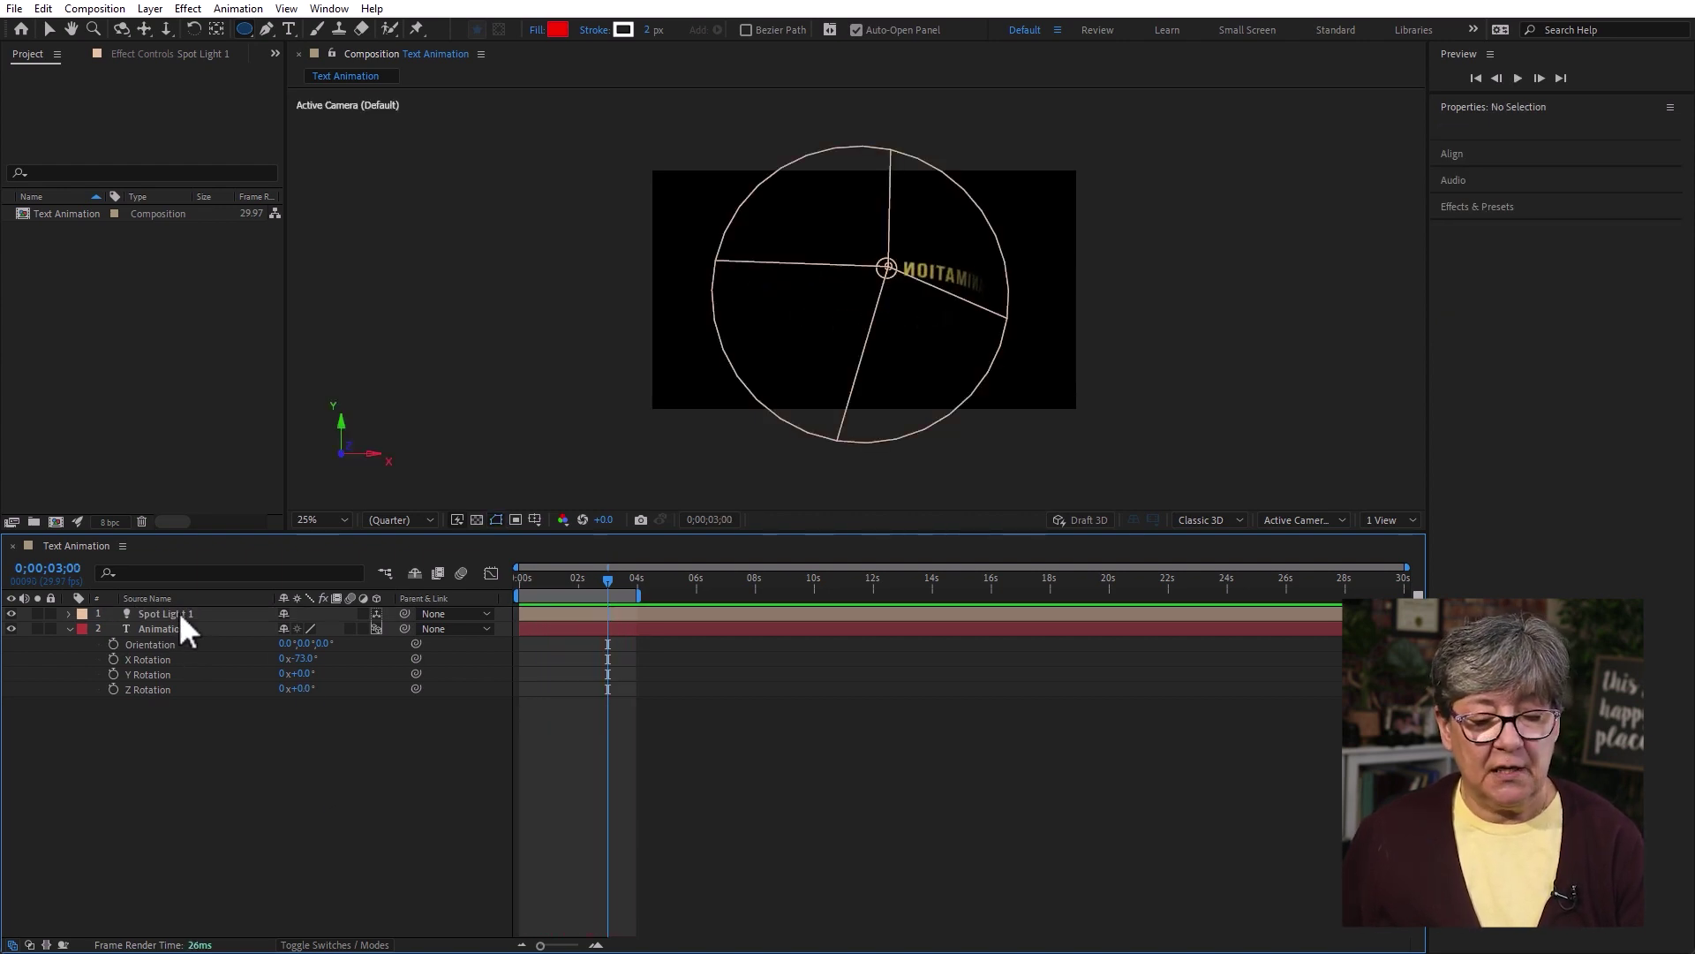
pyautogui.moveTo(834, 366); pyautogui.dragTo(897, 379)
pyautogui.moveTo(856, 234); pyautogui.dragTo(1192, 218)
pyautogui.moveTo(1163, 377); pyautogui.dragTo(1099, 380)
pyautogui.click(1193, 673)
pyautogui.press('space')
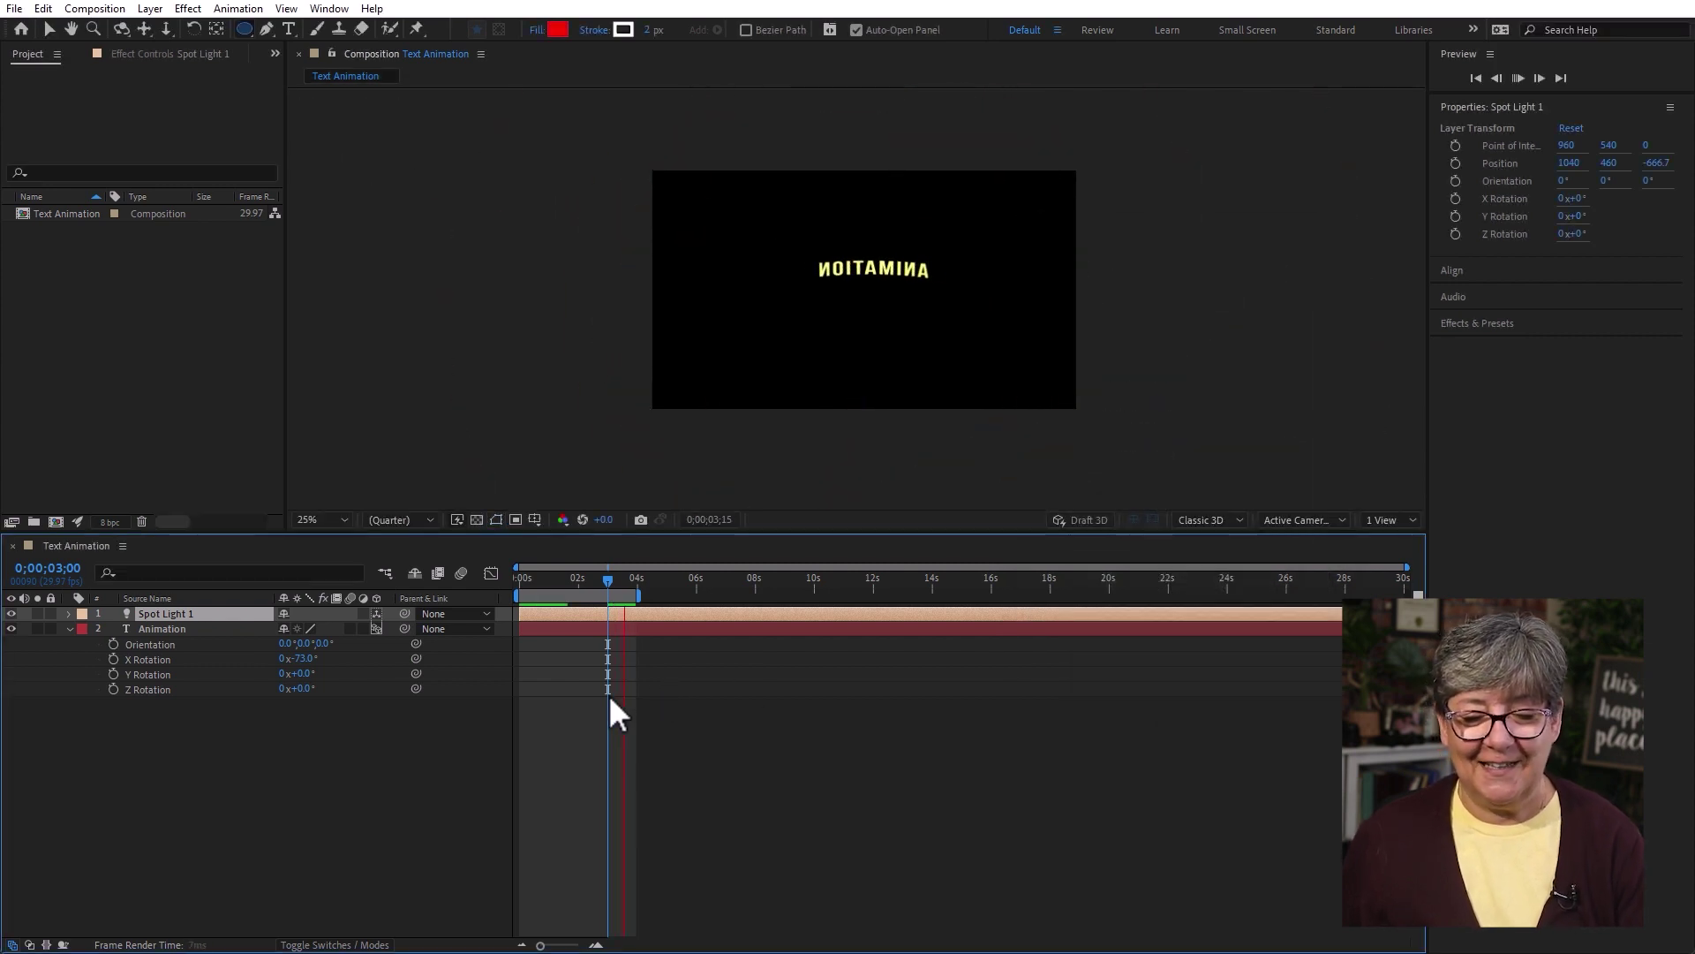